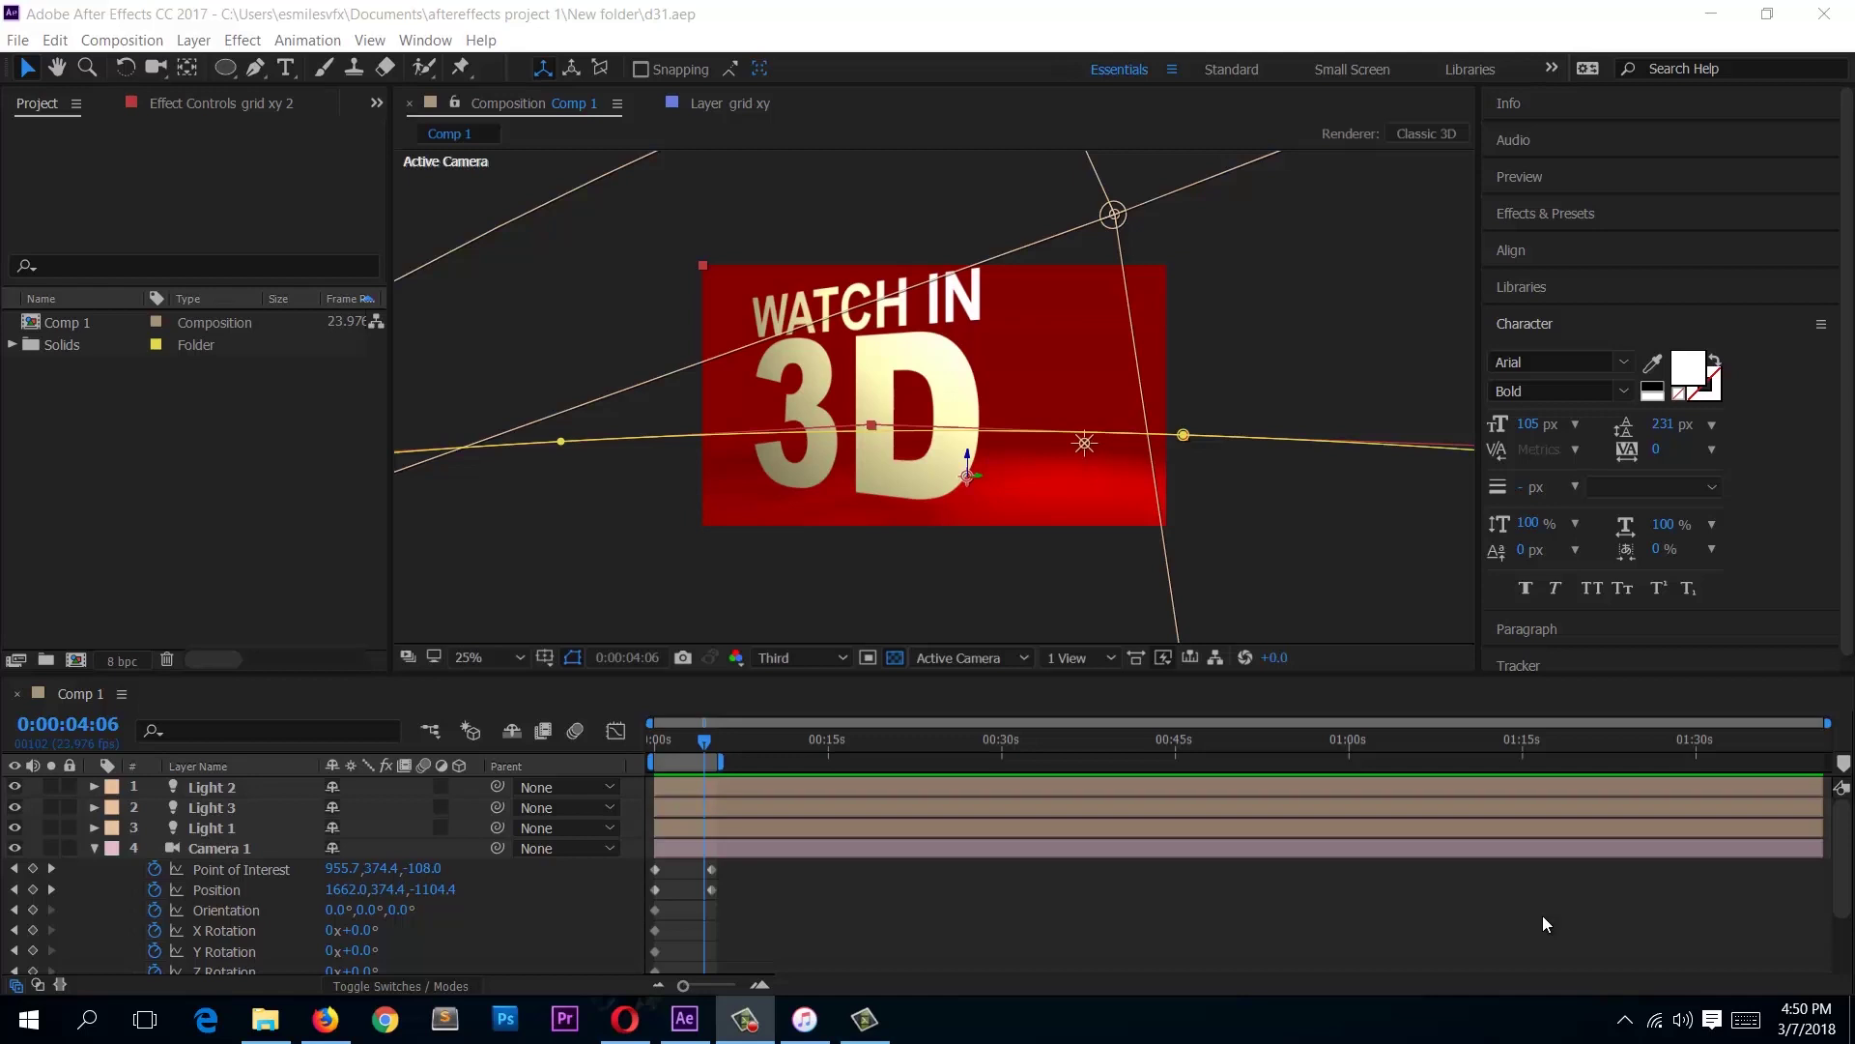
Step: Replace the open d31 project with a new, empty Untitled Project from the File menu
click(1417, 330)
click(33, 38)
mouse_move(290, 65)
click(450, 67)
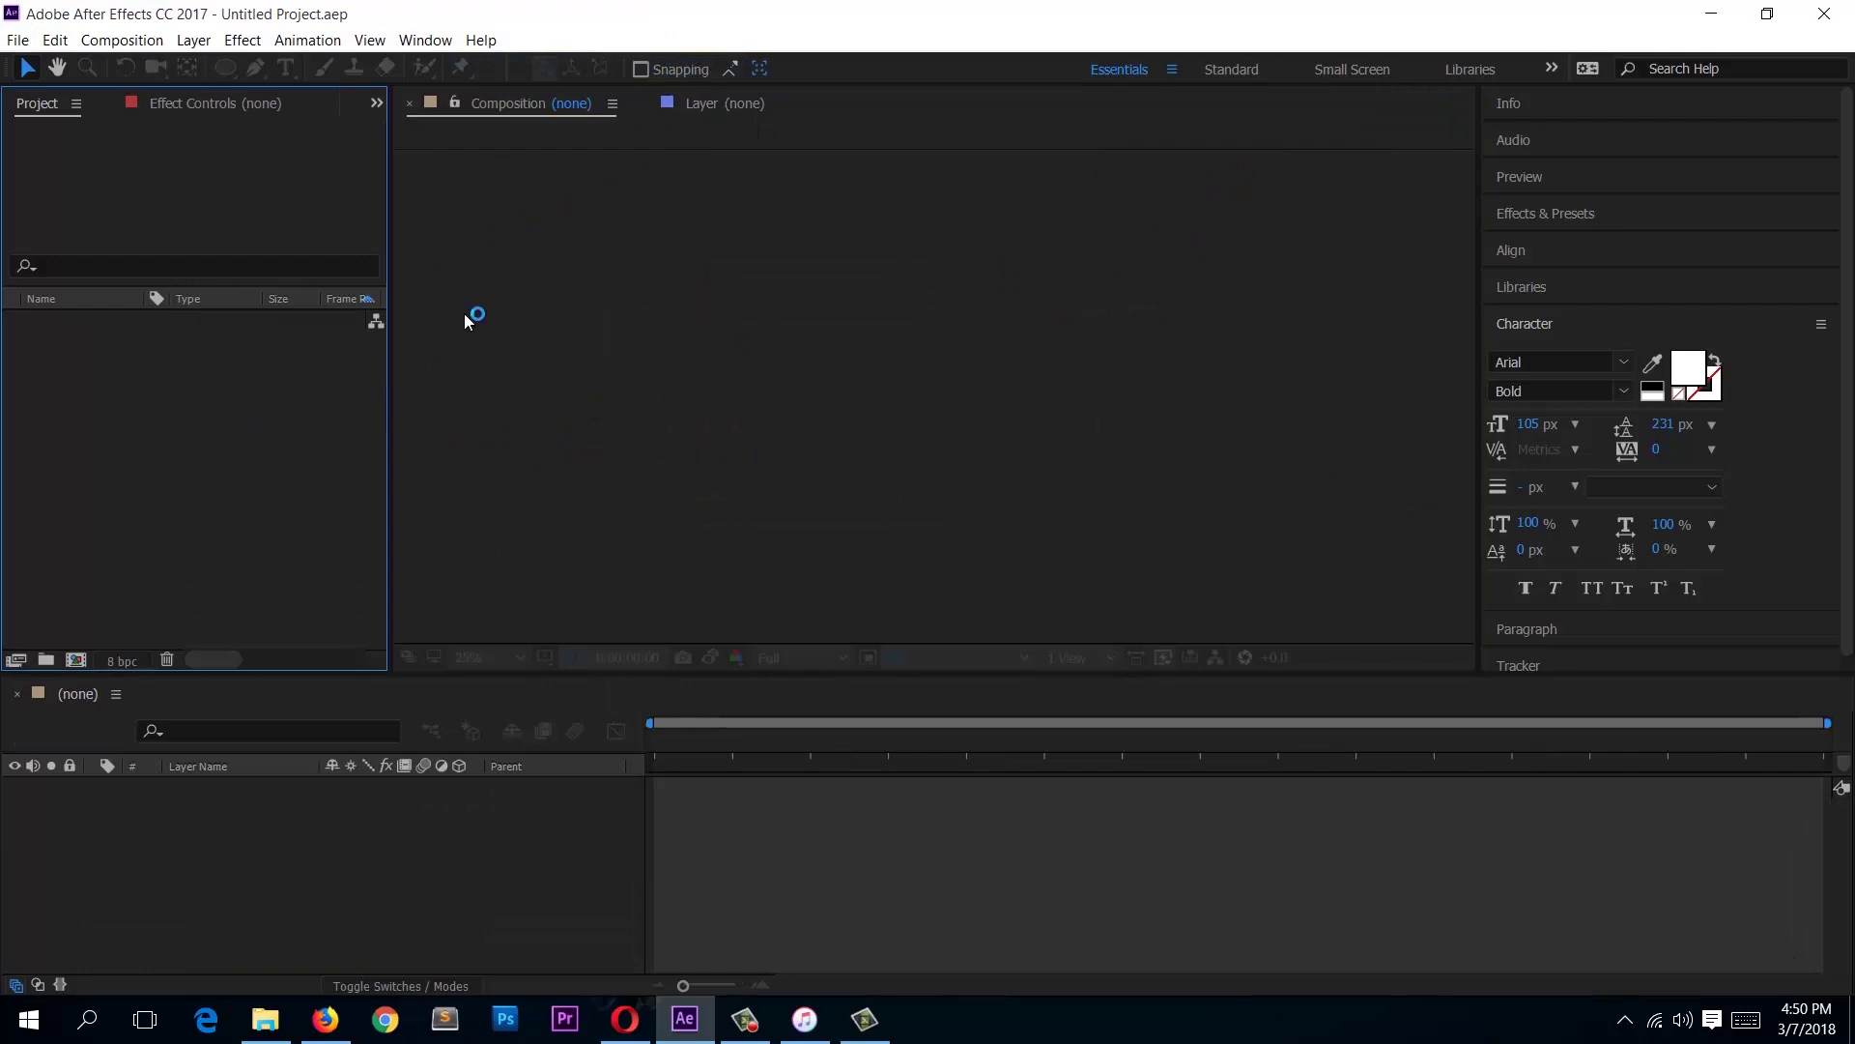
Step: Import the five model PNGs from Documents > New folder (2) into the project
double_click(322, 382)
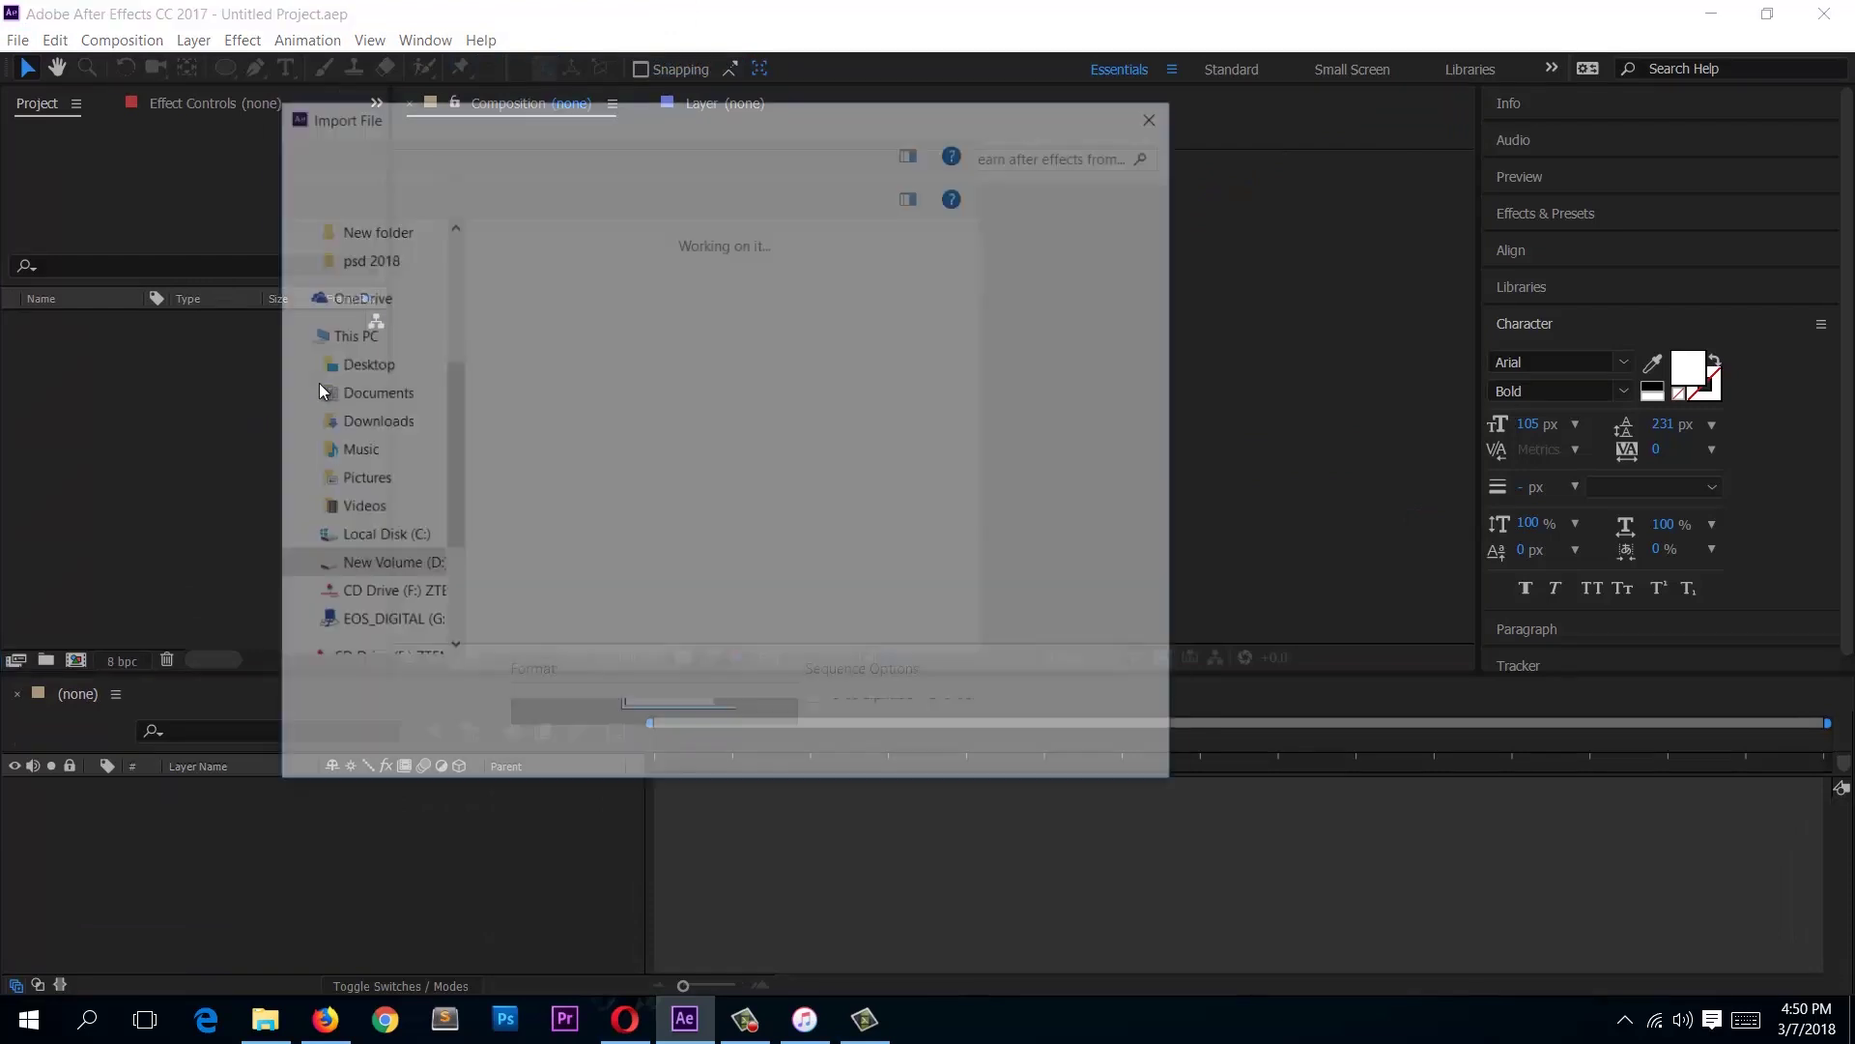
click(362, 417)
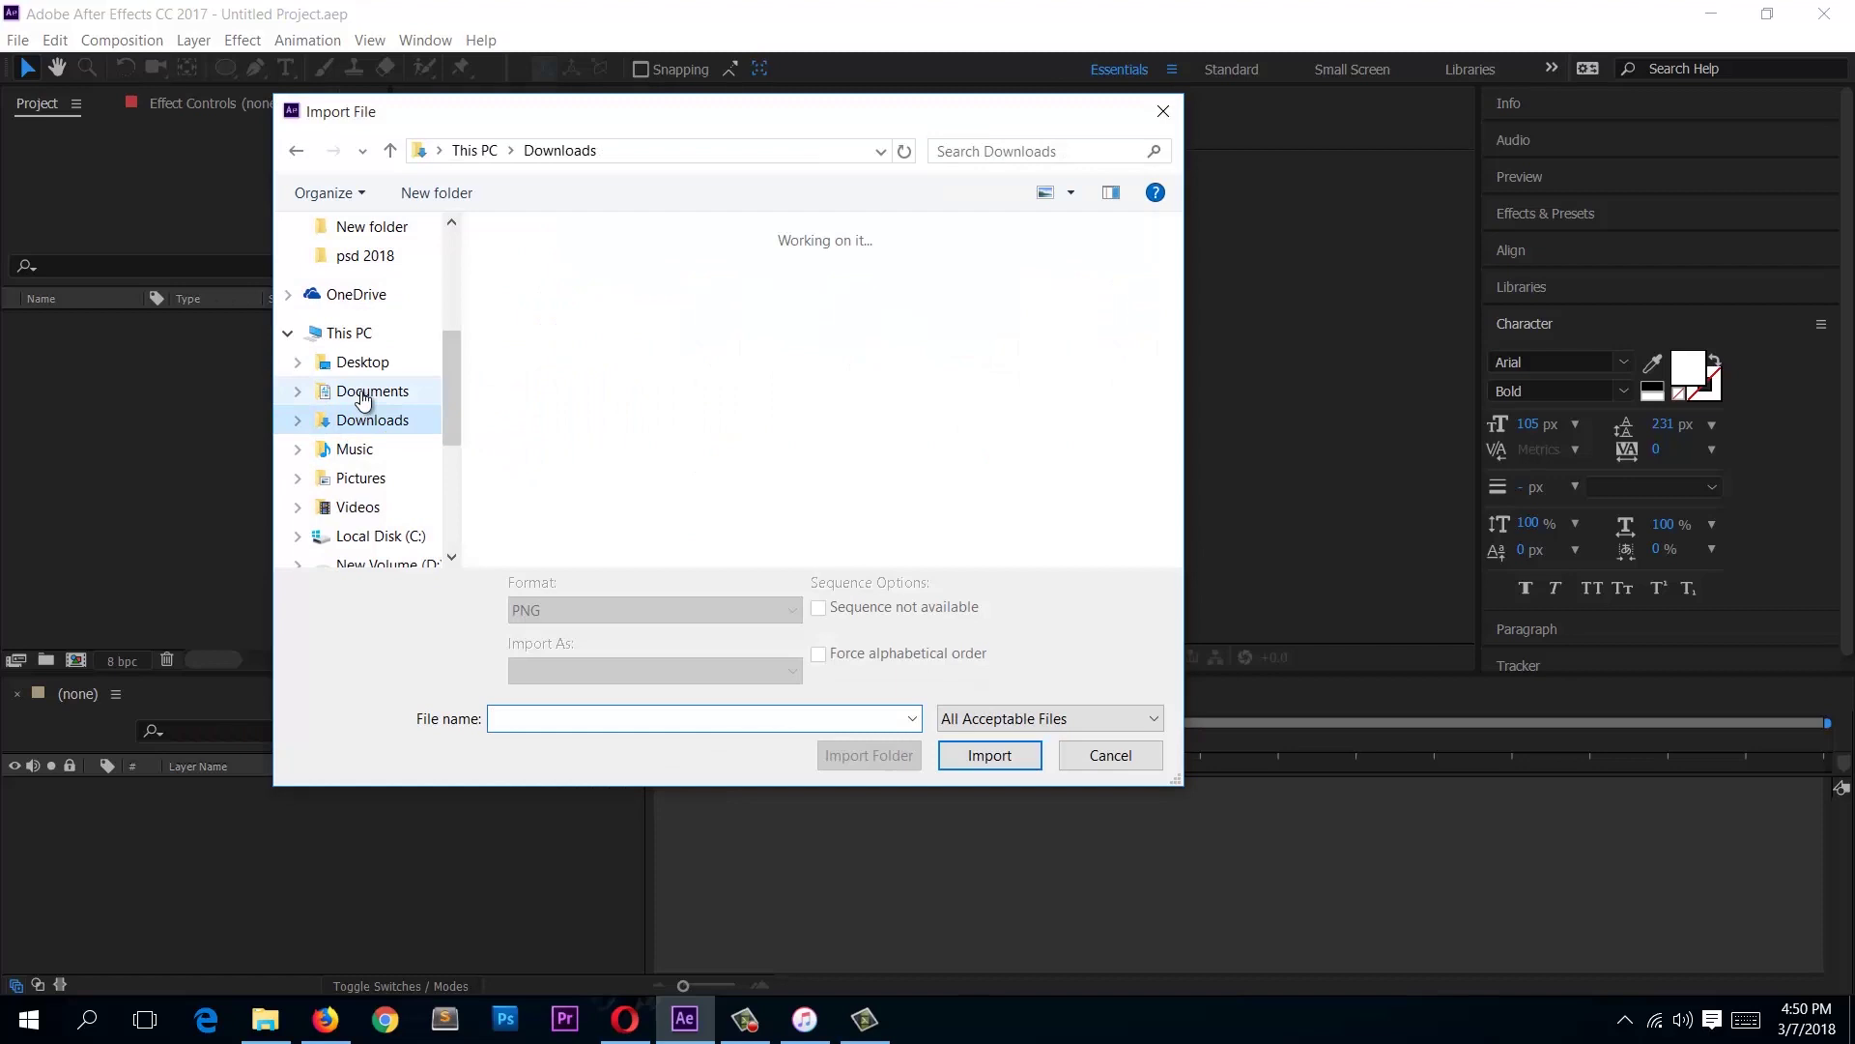
click(369, 391)
double_click(560, 382)
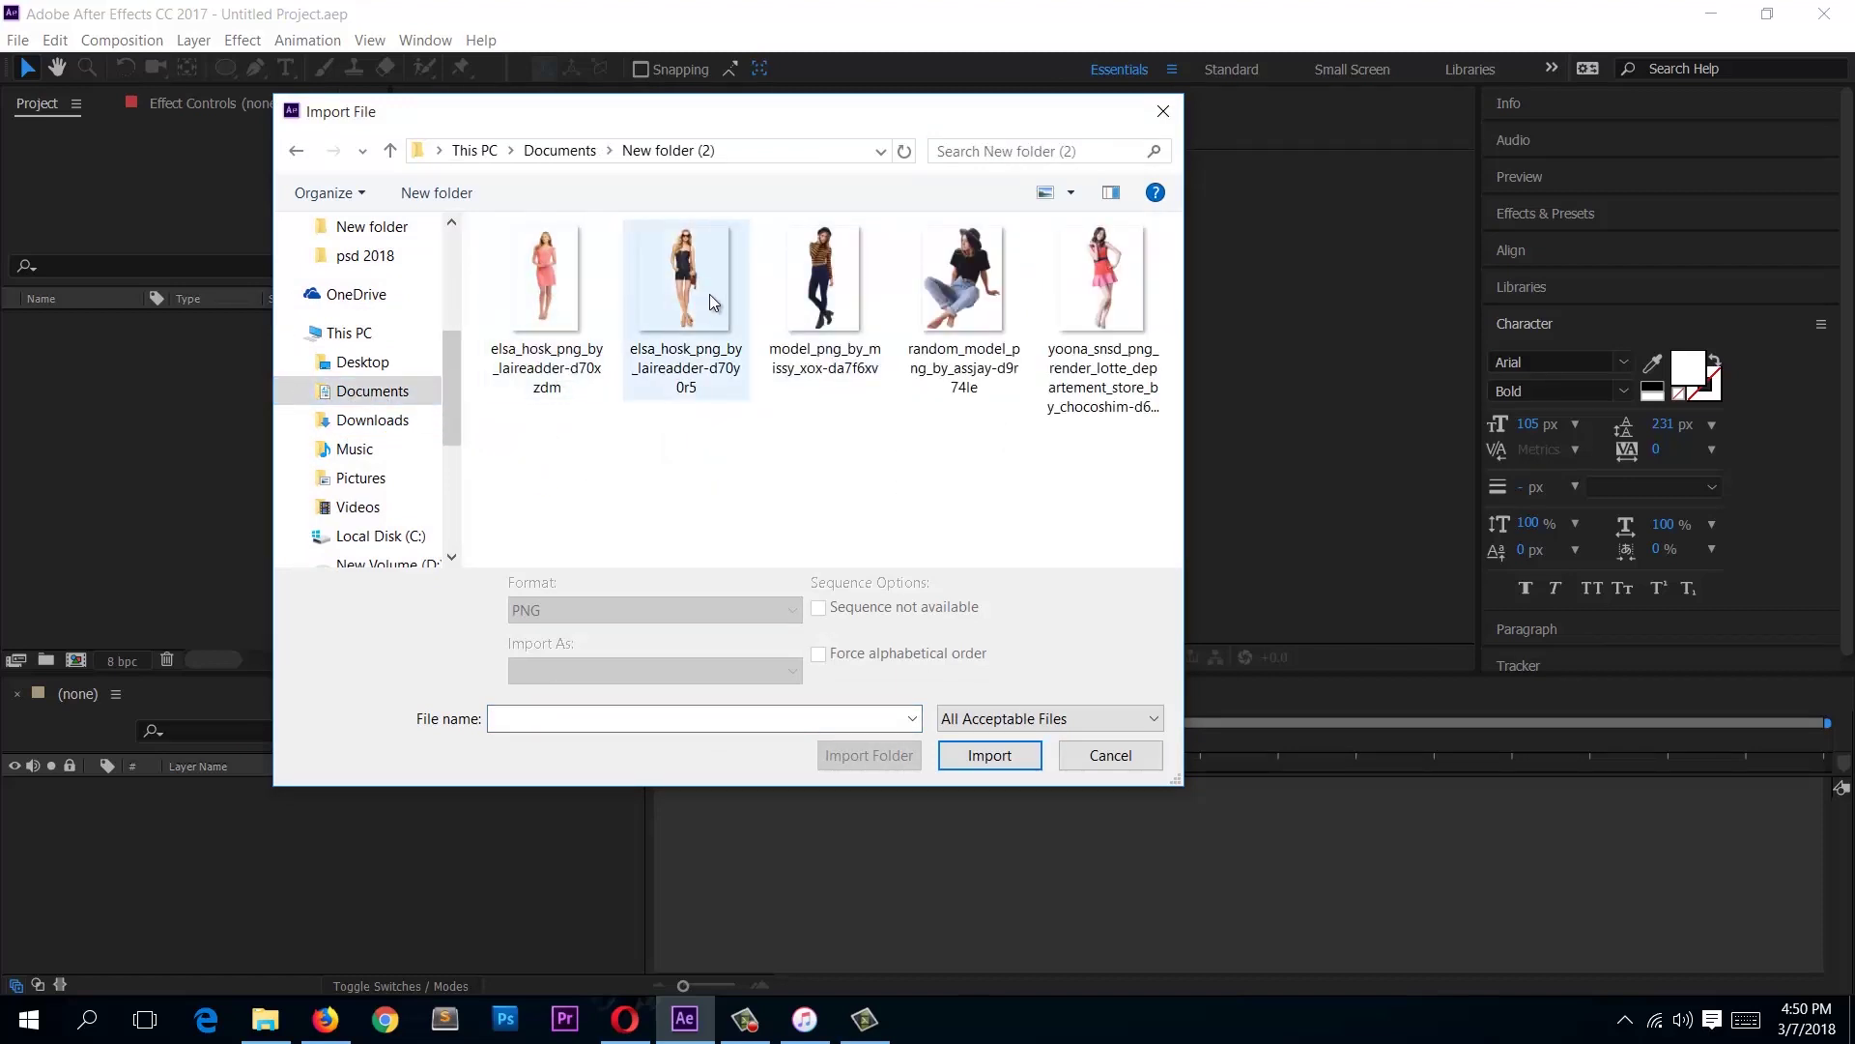
drag(543, 440, 645, 463)
drag(1168, 336, 1314, 259)
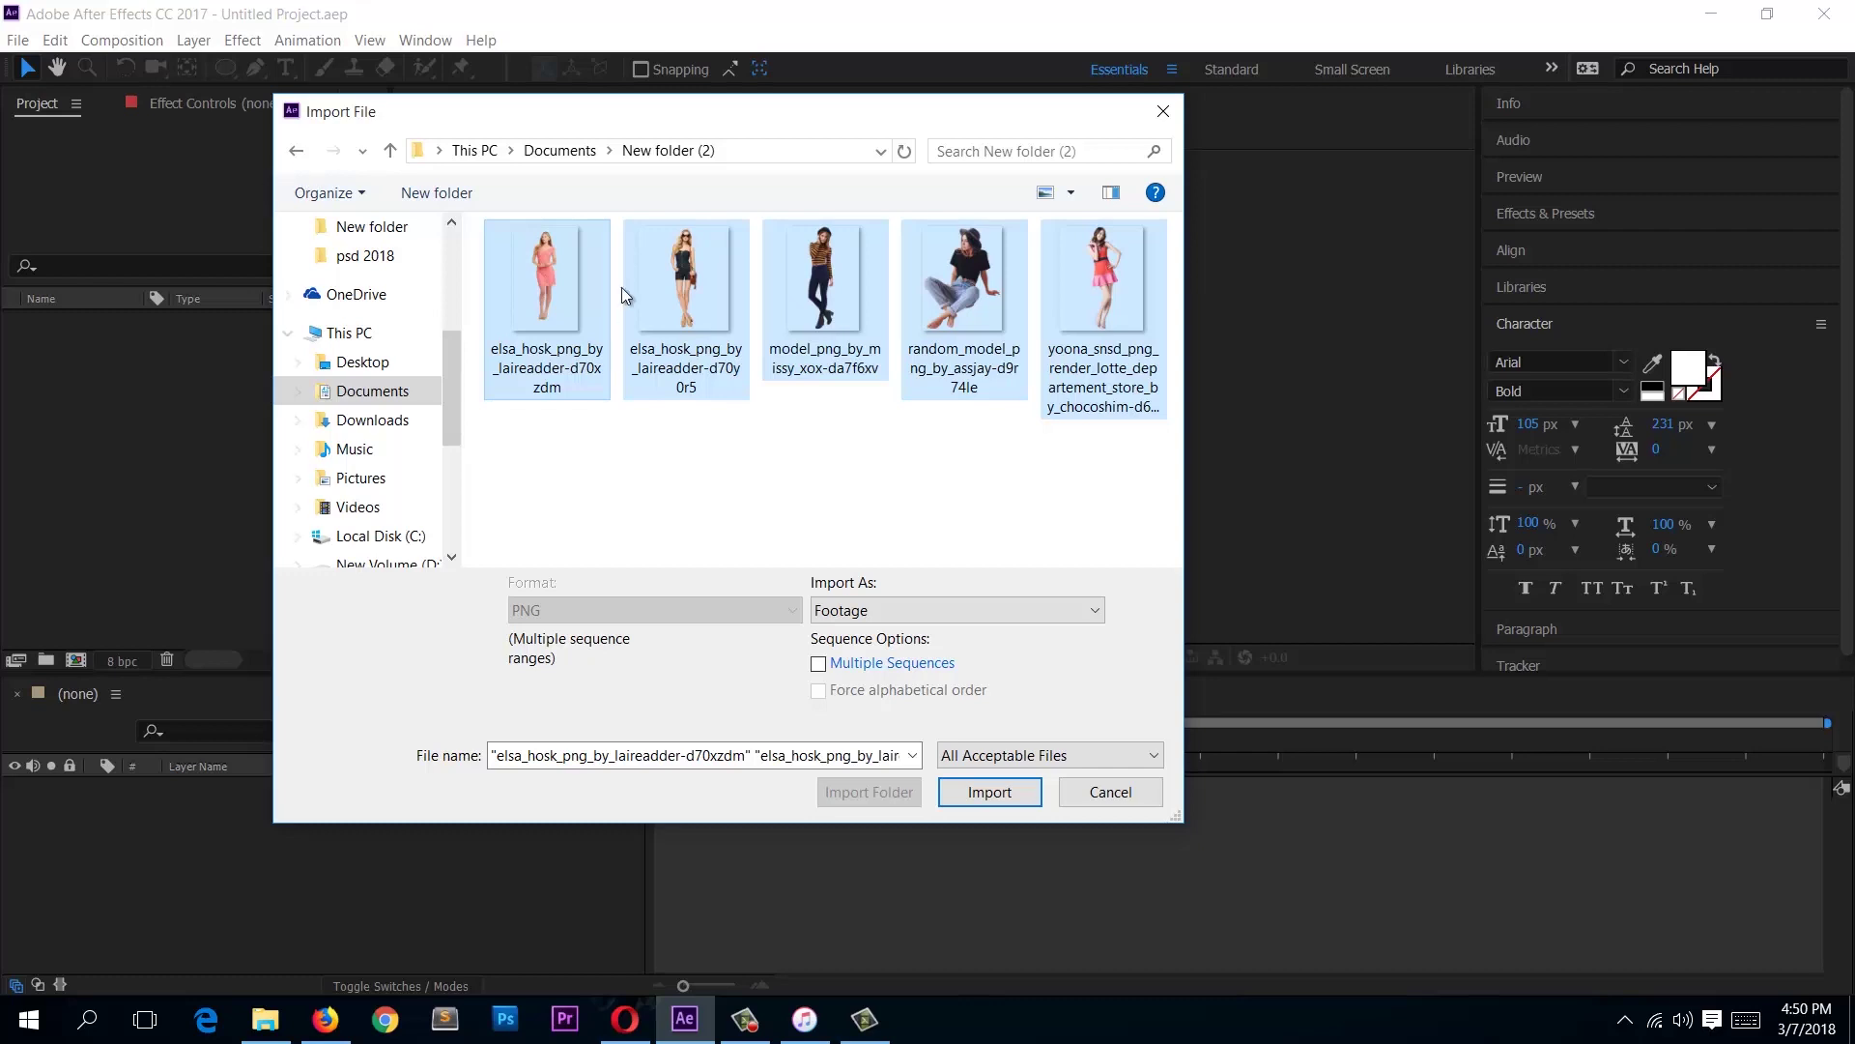
click(977, 798)
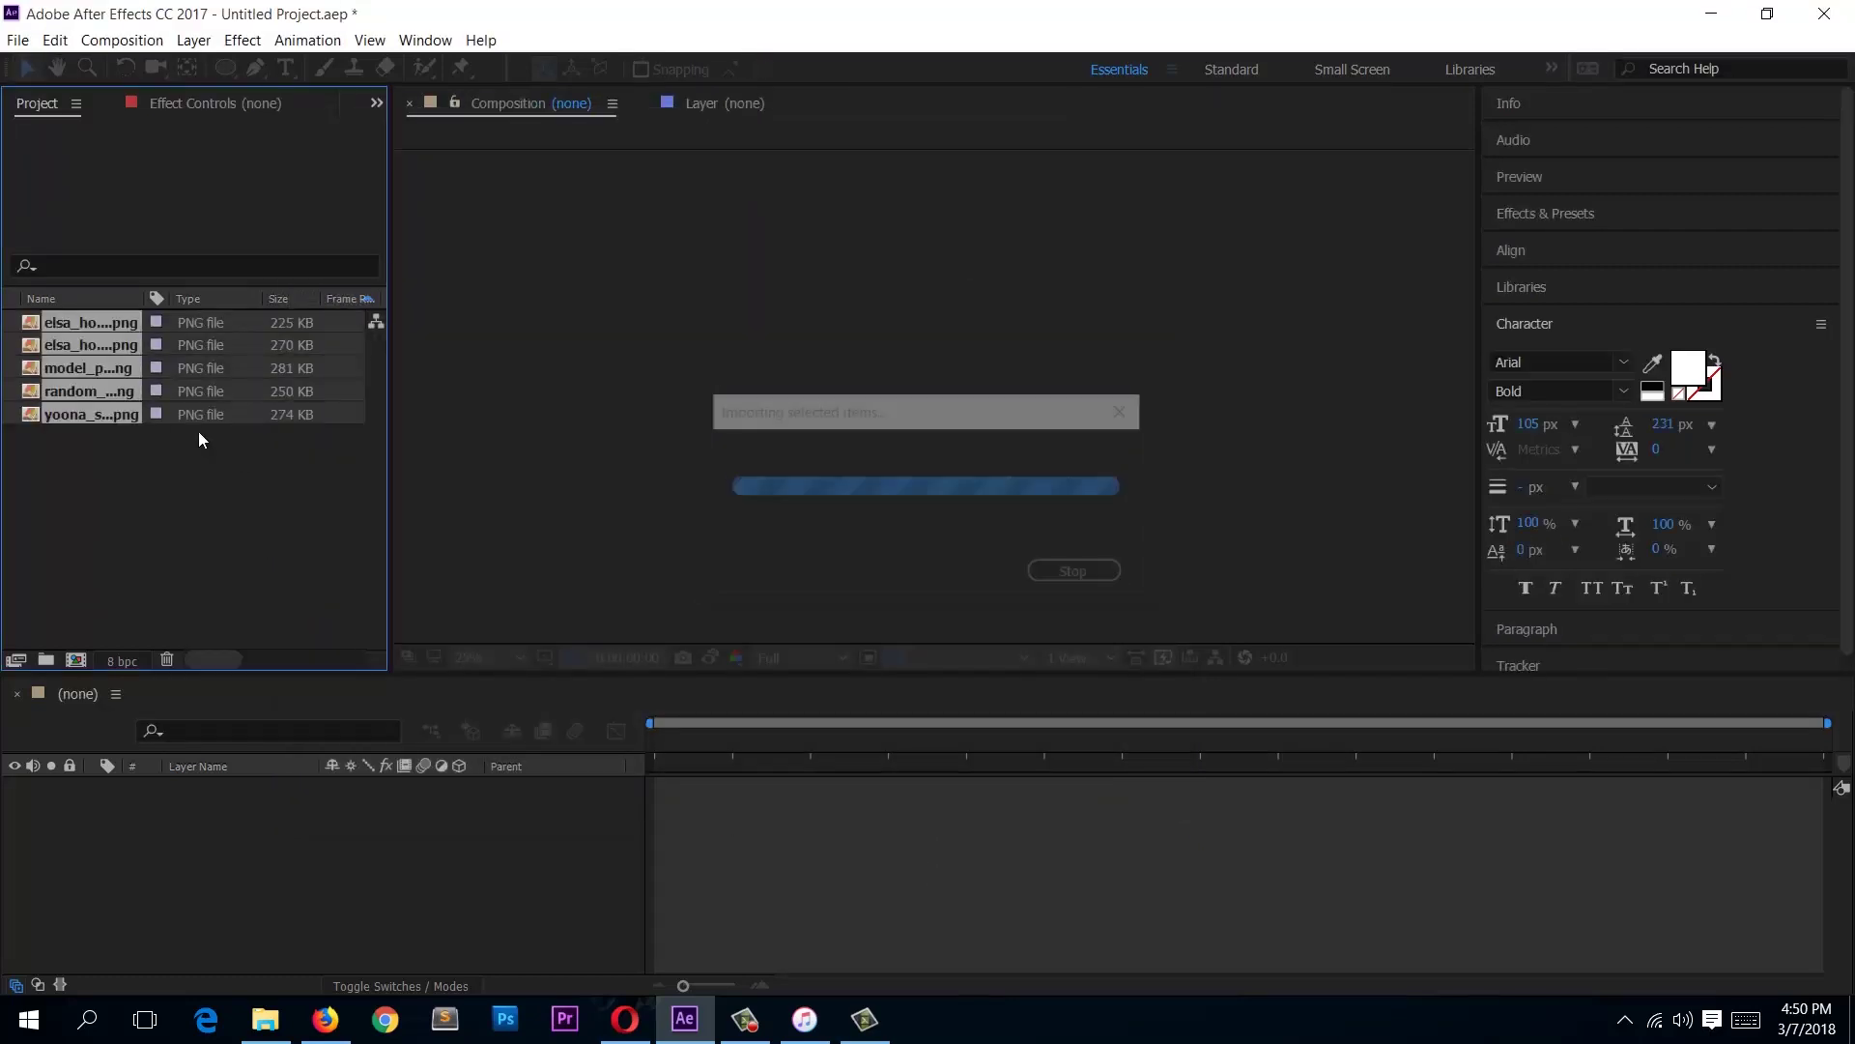
Step: Group the five imported PNGs into a new folder named Untitled 1
drag(110, 409, 46, 659)
click(251, 554)
click(261, 849)
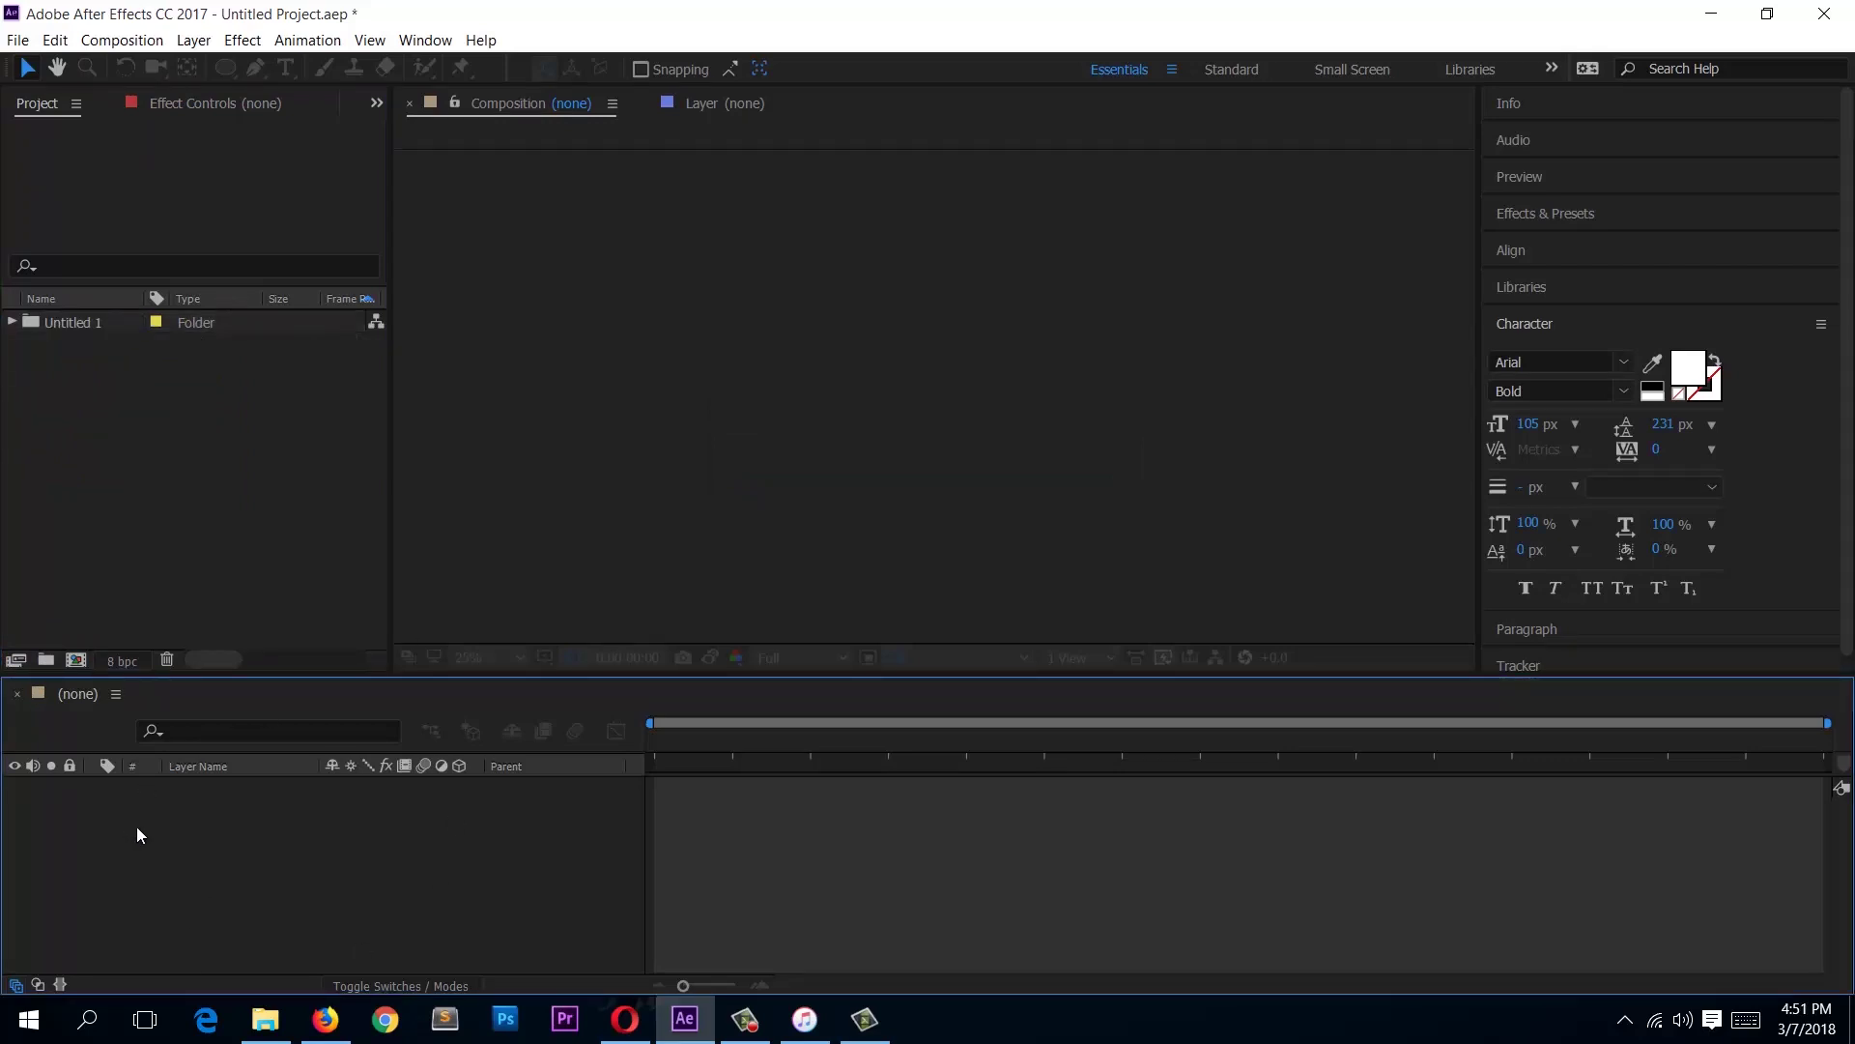
Step: Start a new composition using the HDV/HDTV 720 29.97 preset
click(218, 570)
click(254, 866)
right_click(133, 417)
click(239, 435)
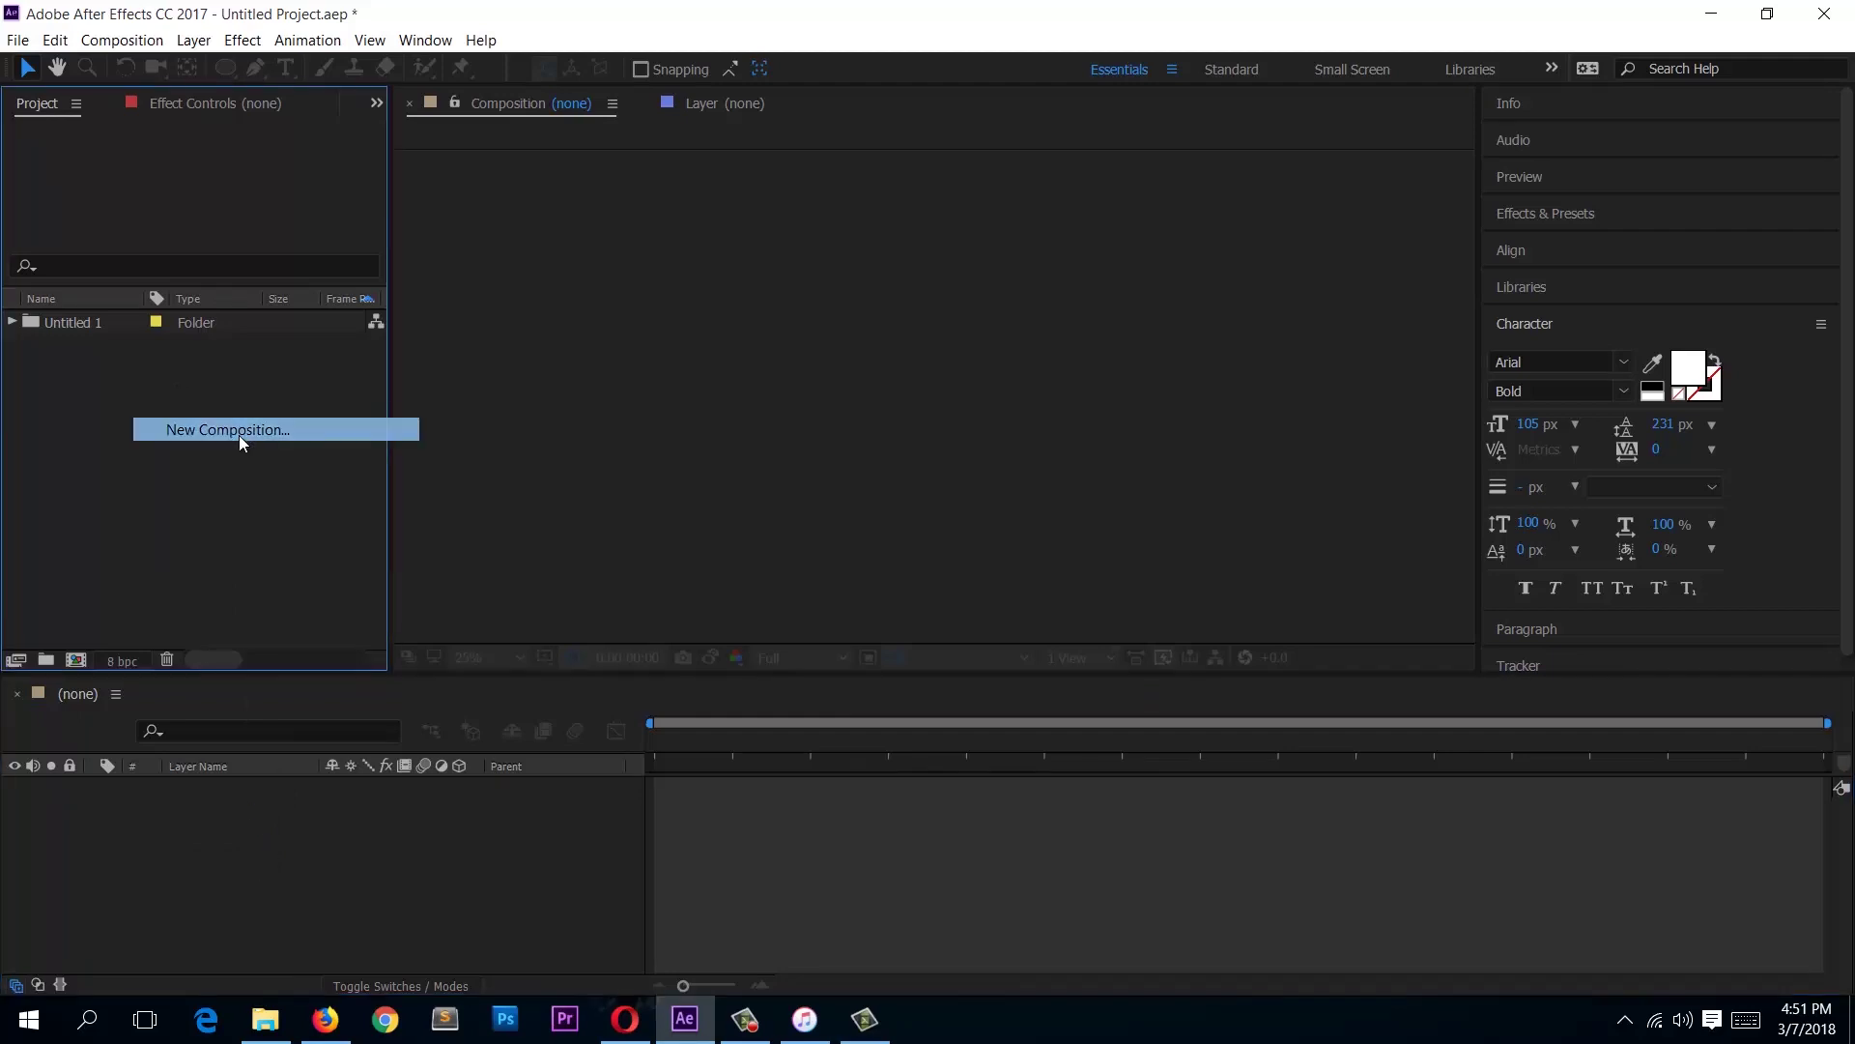
drag(443, 21, 642, 47)
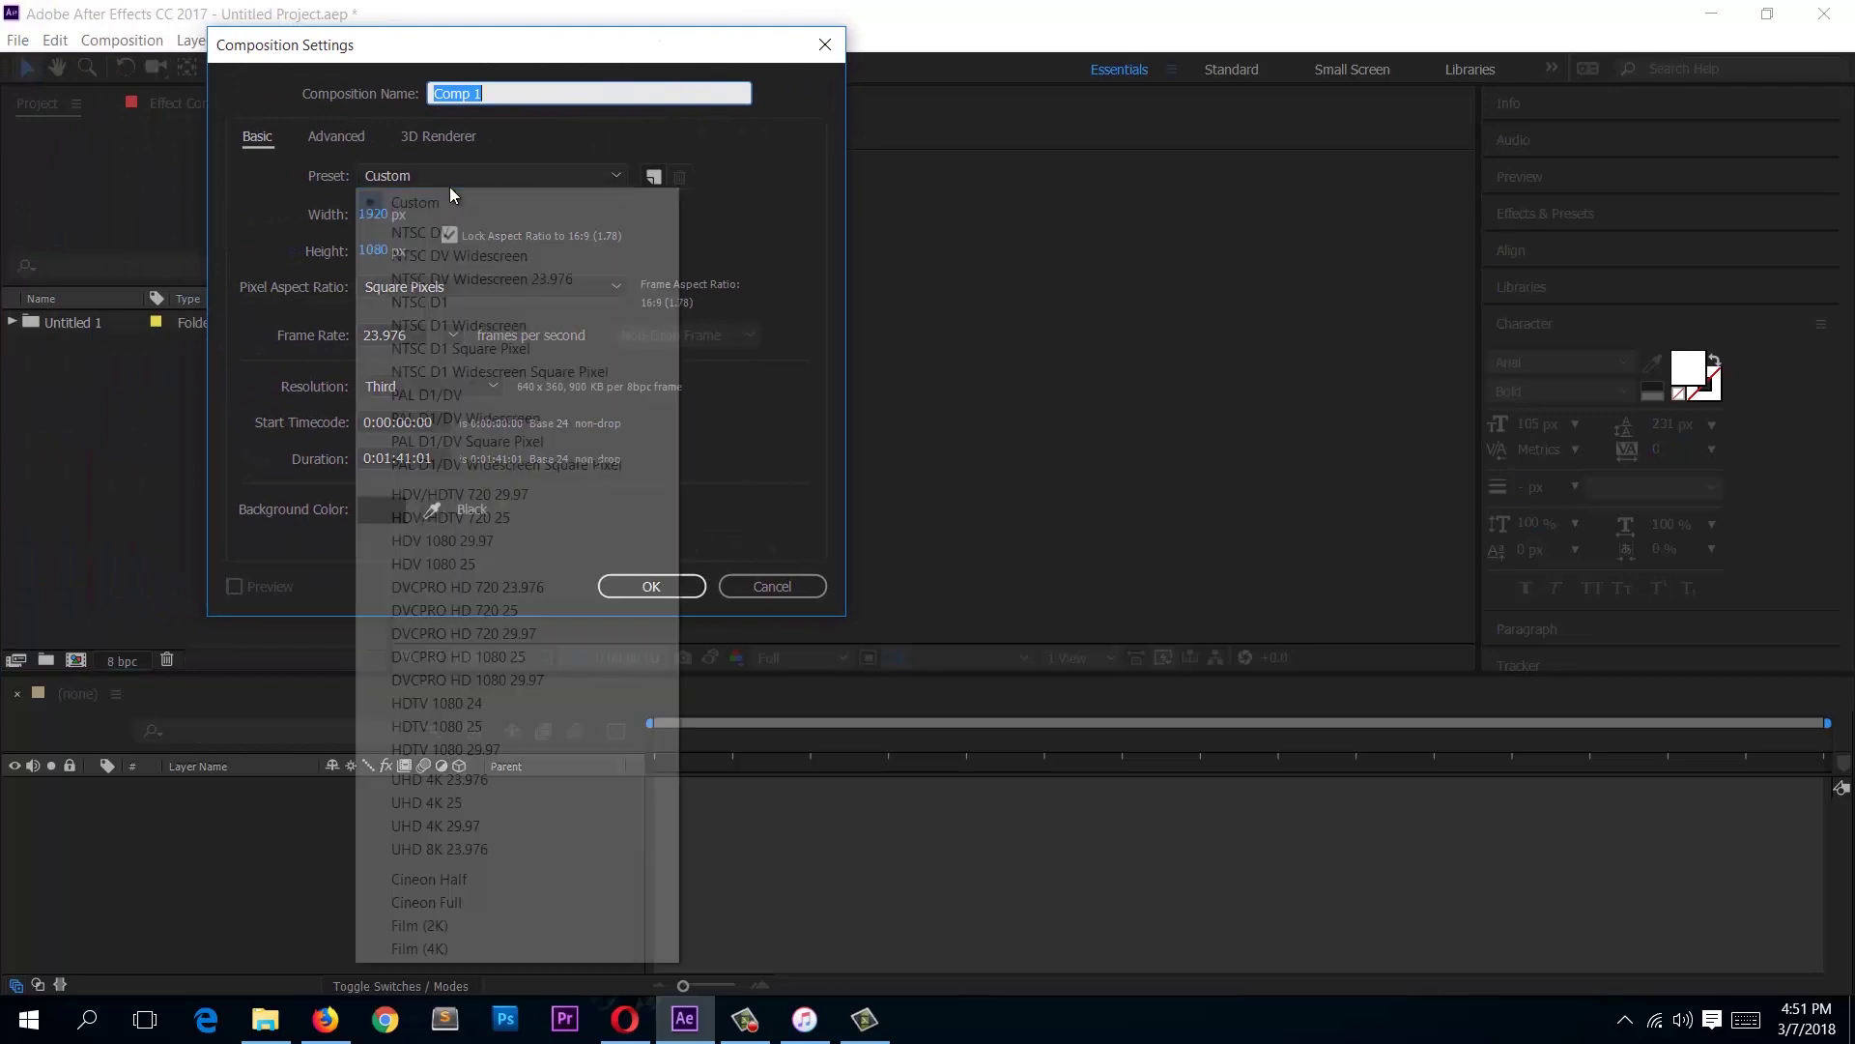
click(450, 180)
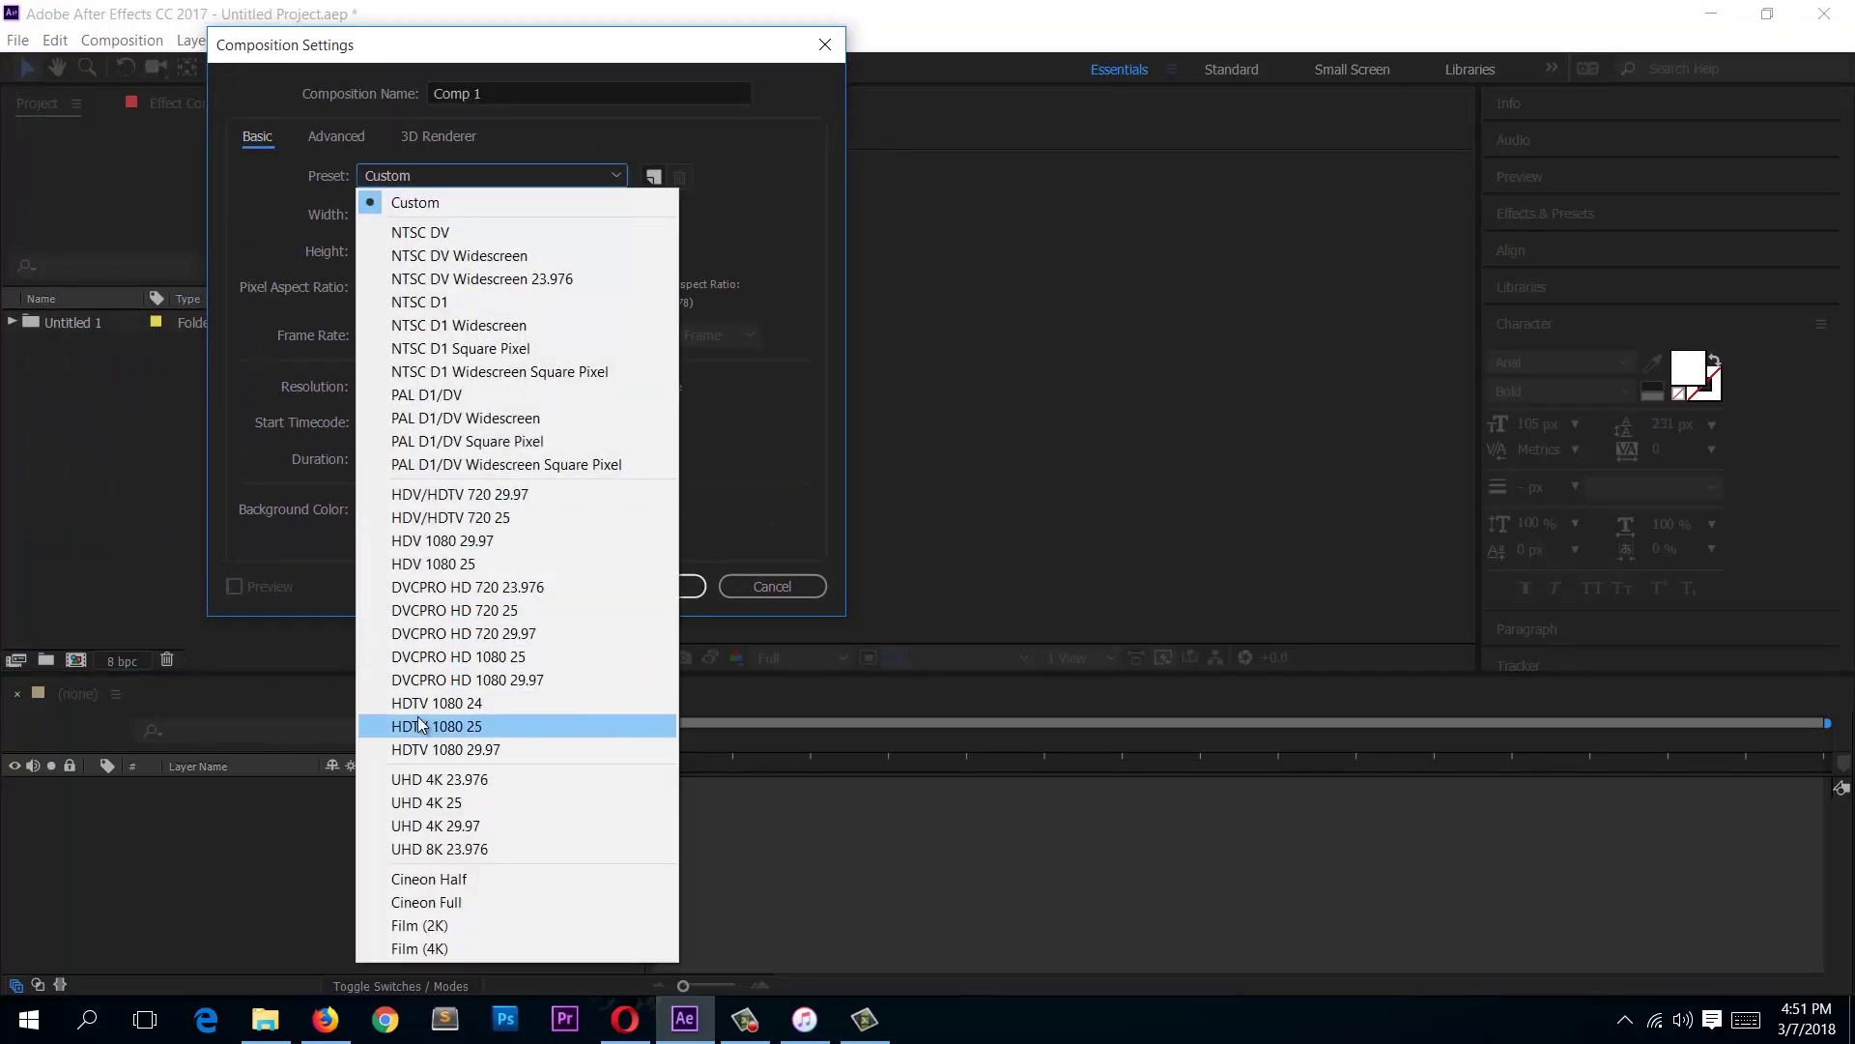
click(496, 494)
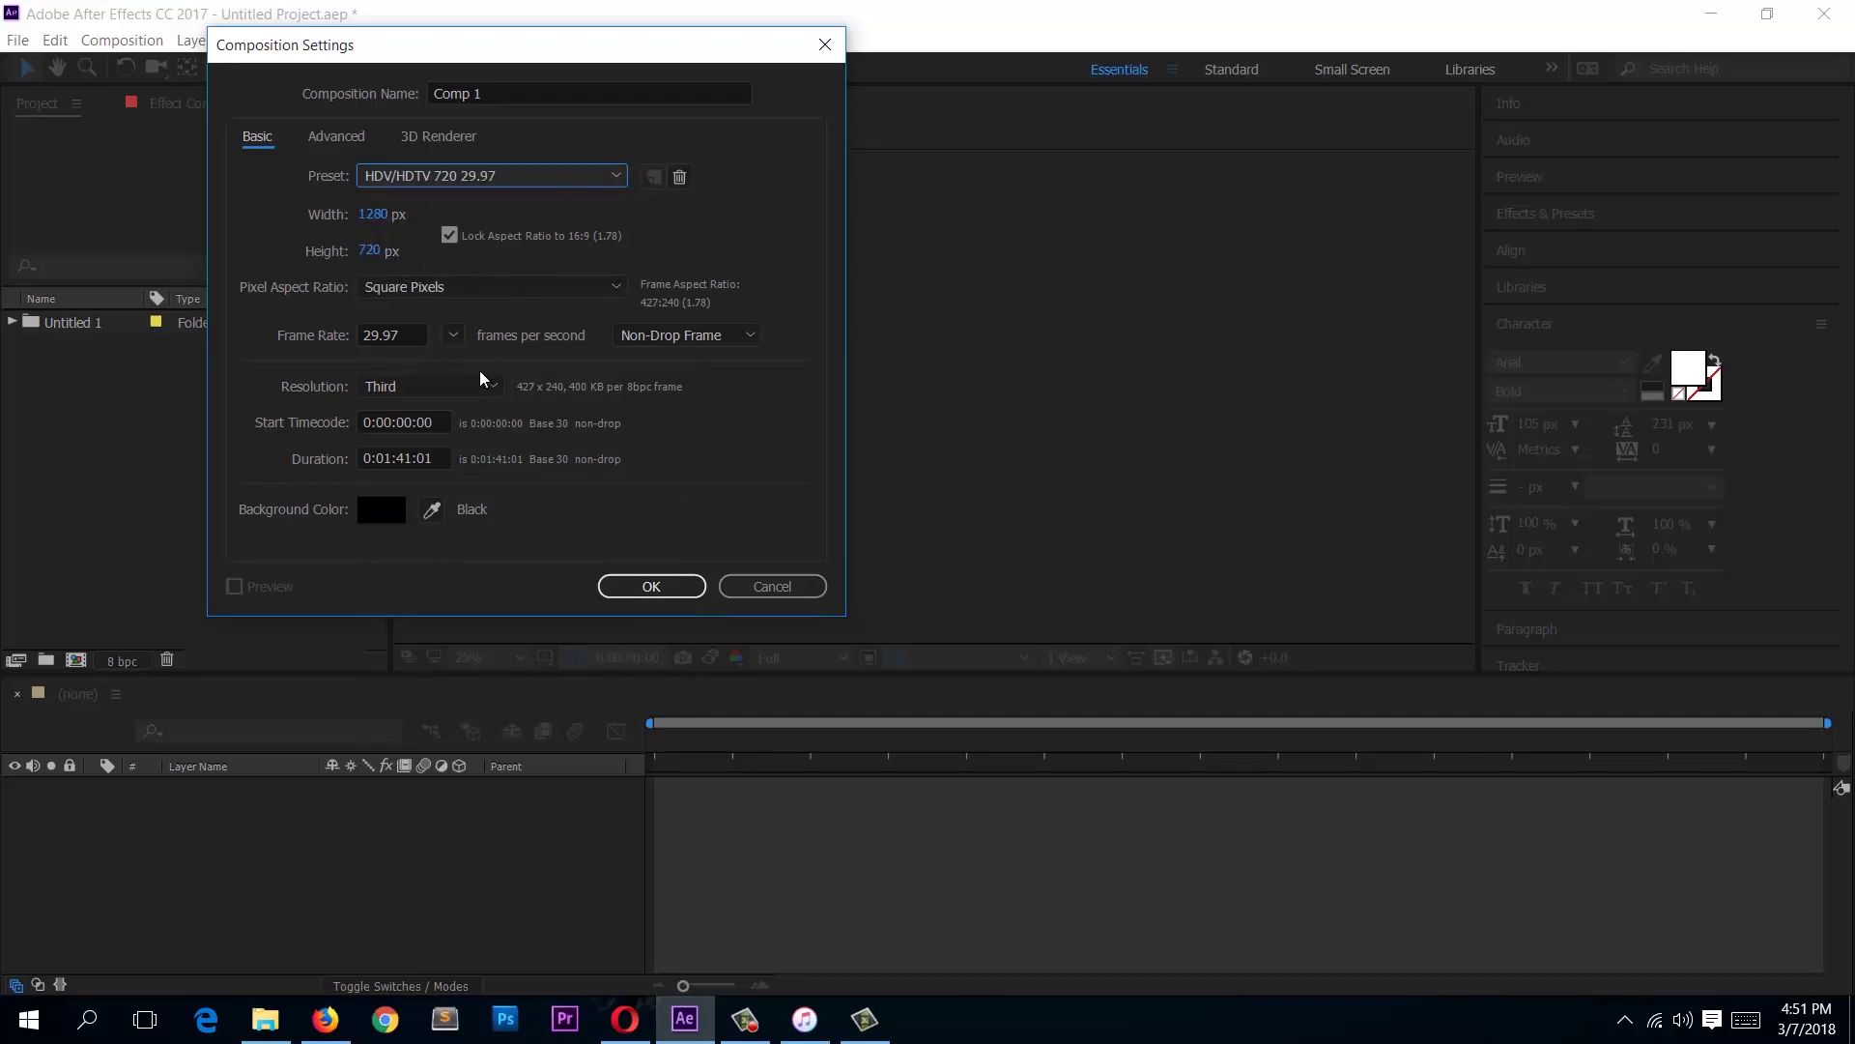
Step: Set frame rate to 60 and duration to 0:00:15:01, then create Comp 1
click(407, 341)
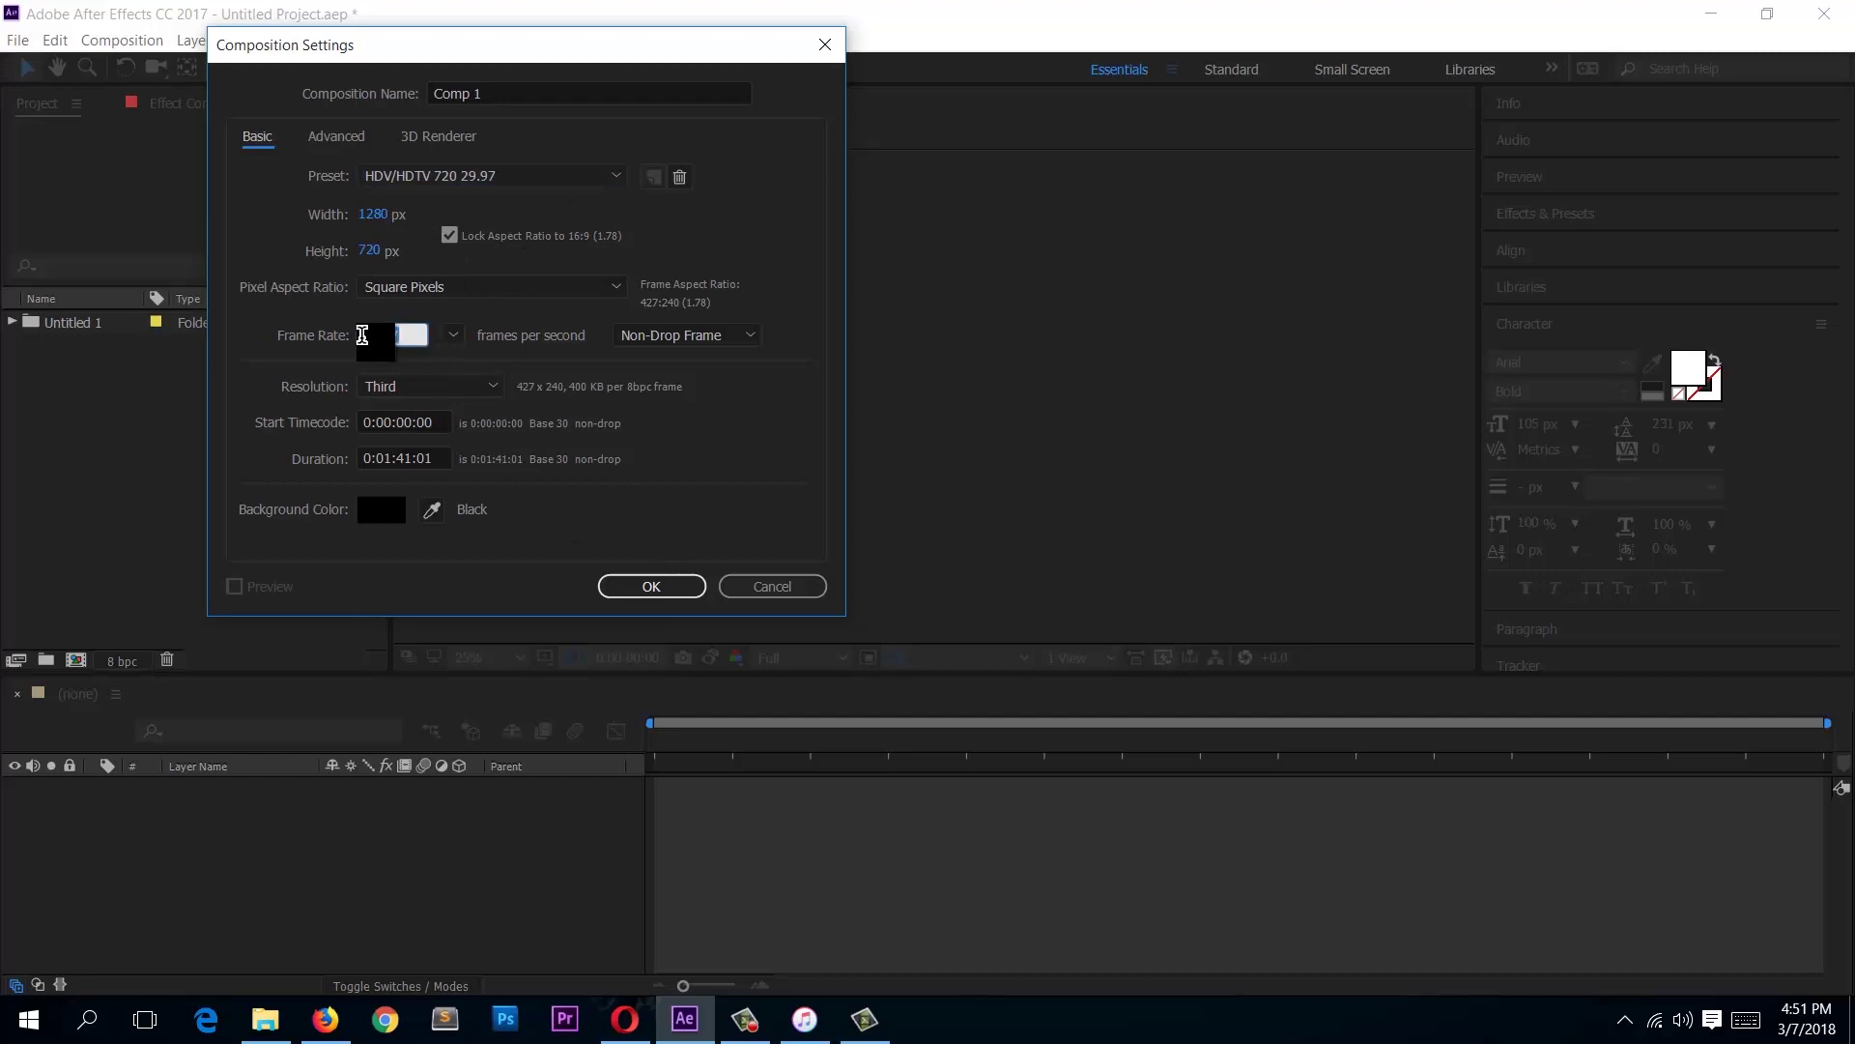
click(453, 334)
click(493, 592)
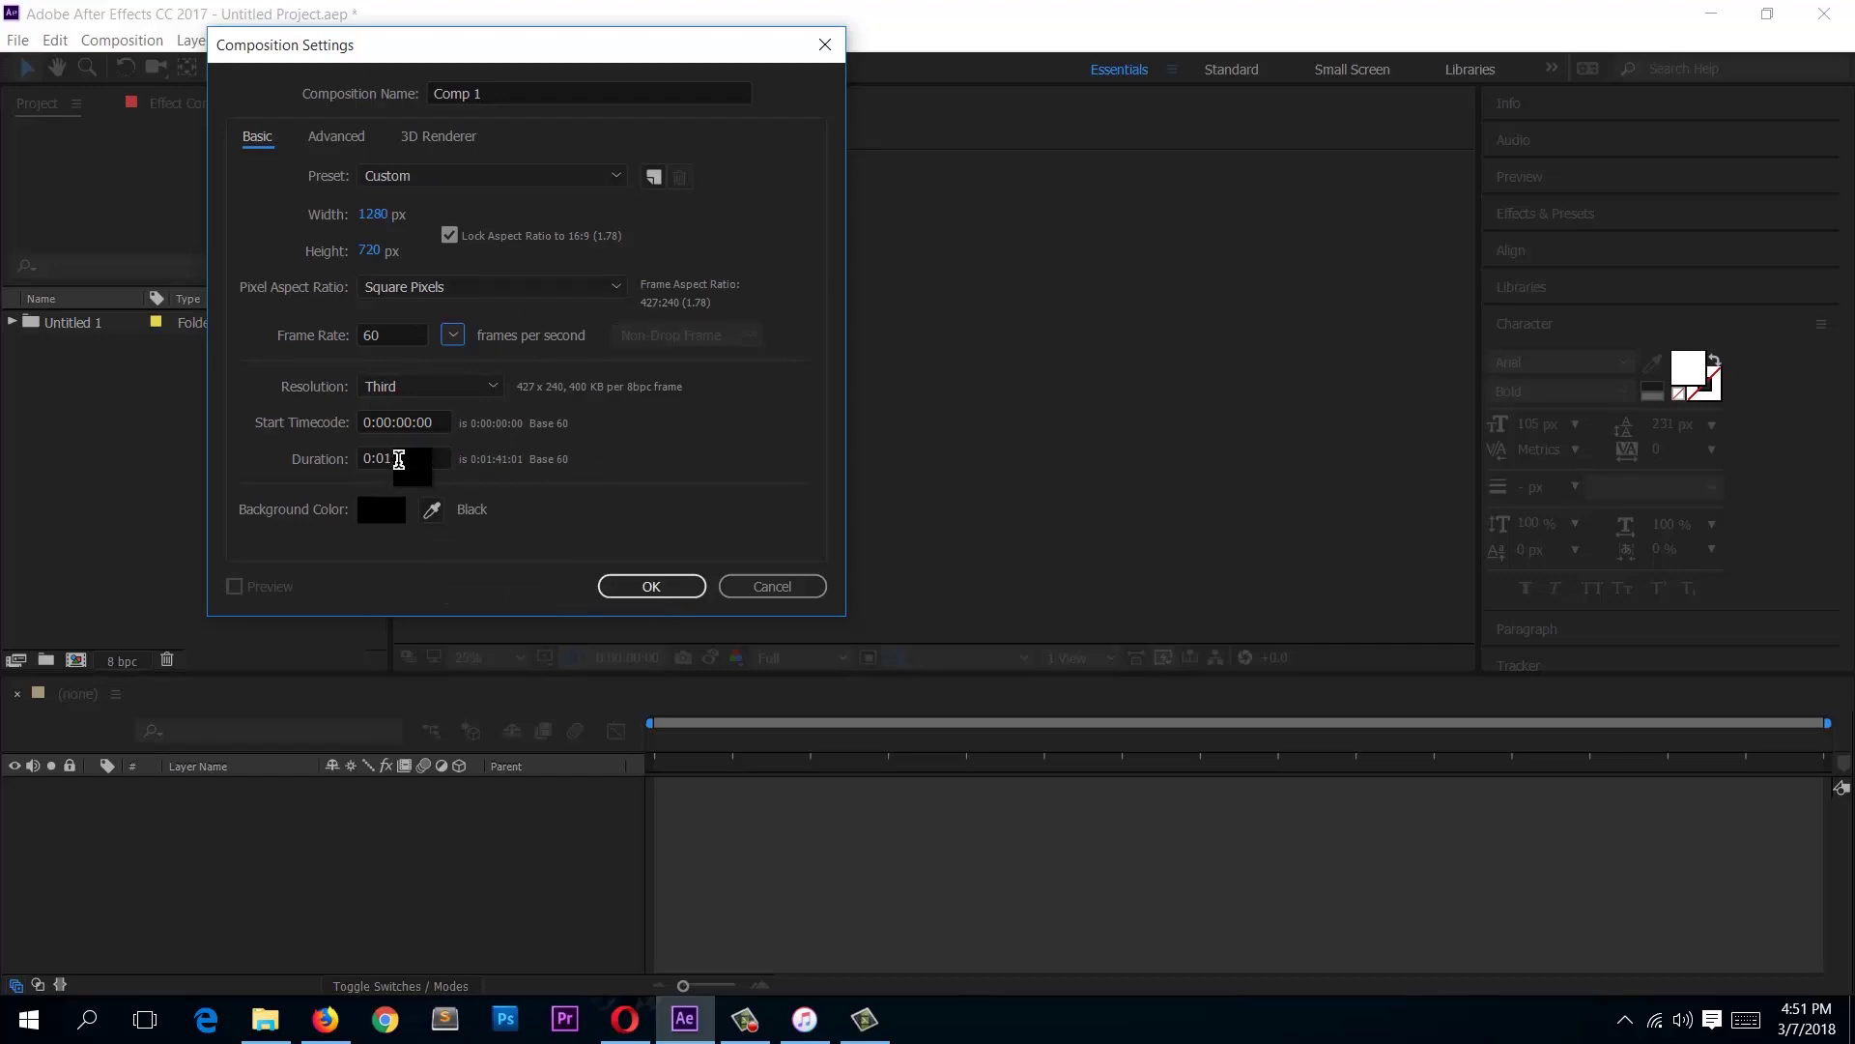
click(387, 458)
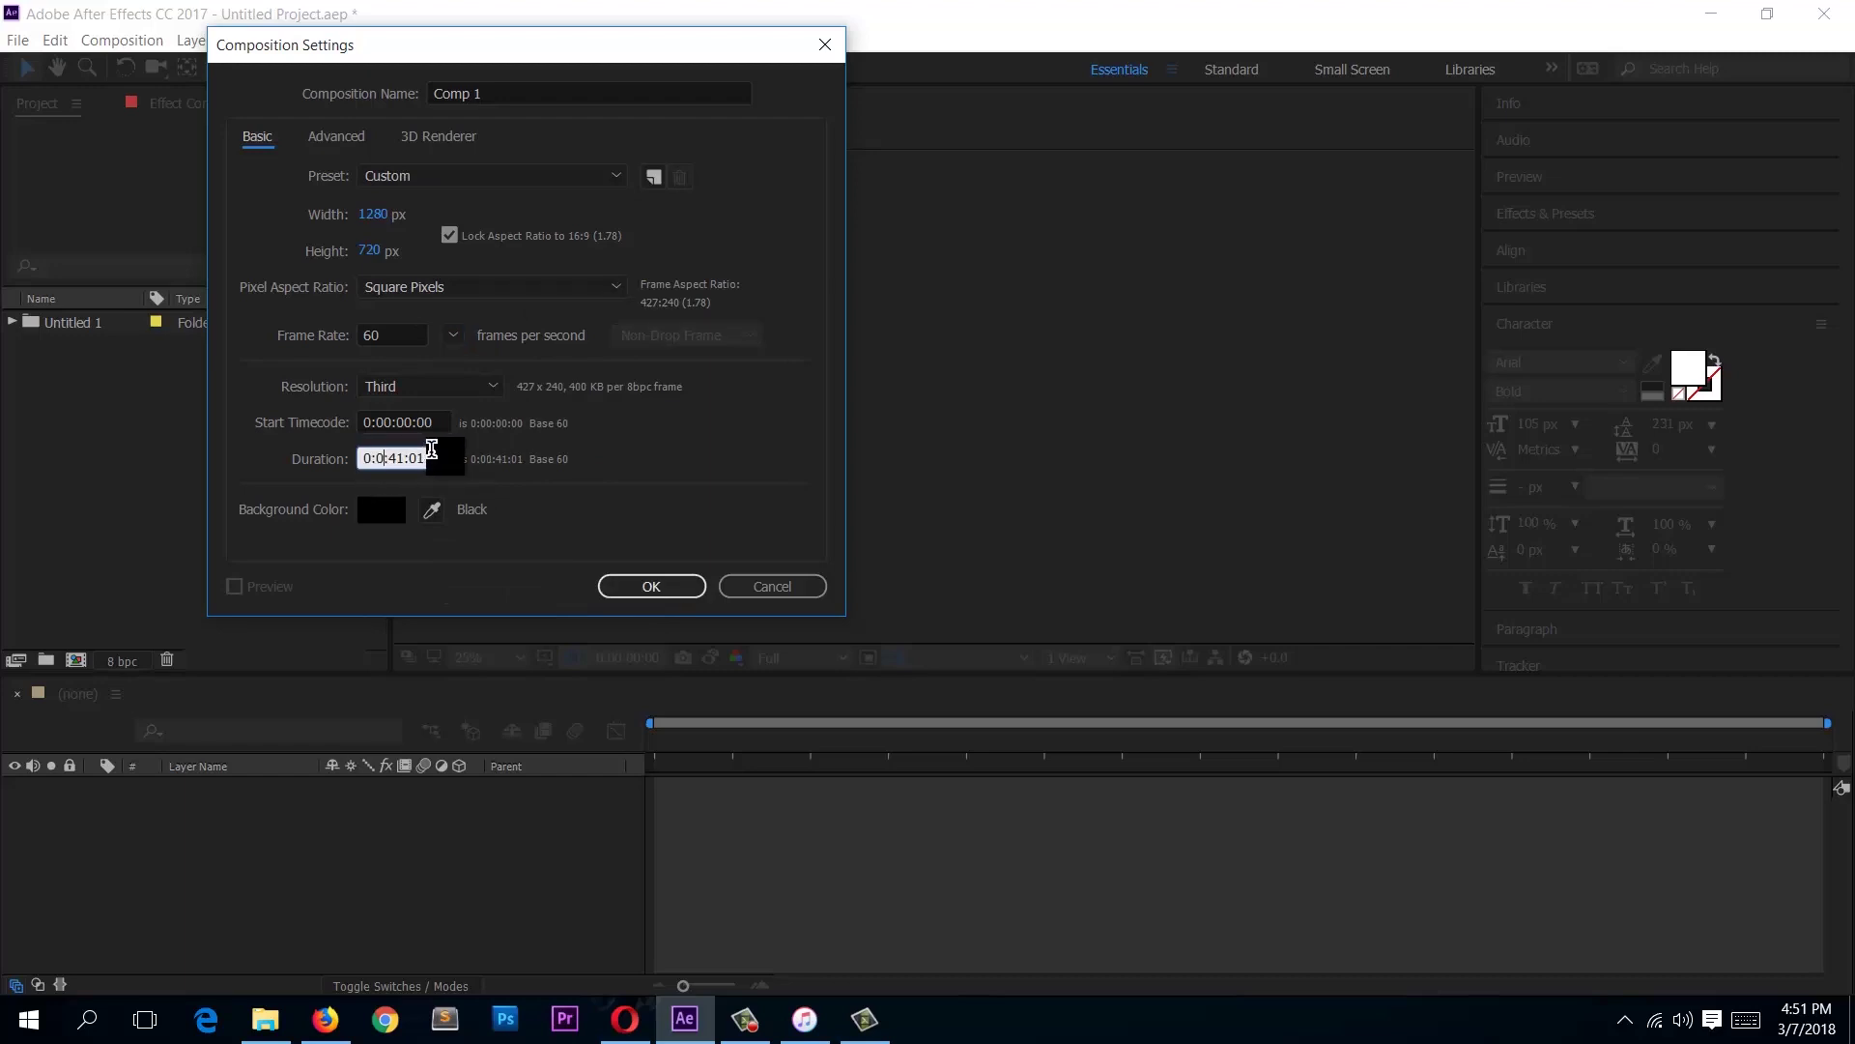
text(4101)
double_click(404, 458)
text(15)
click(651, 585)
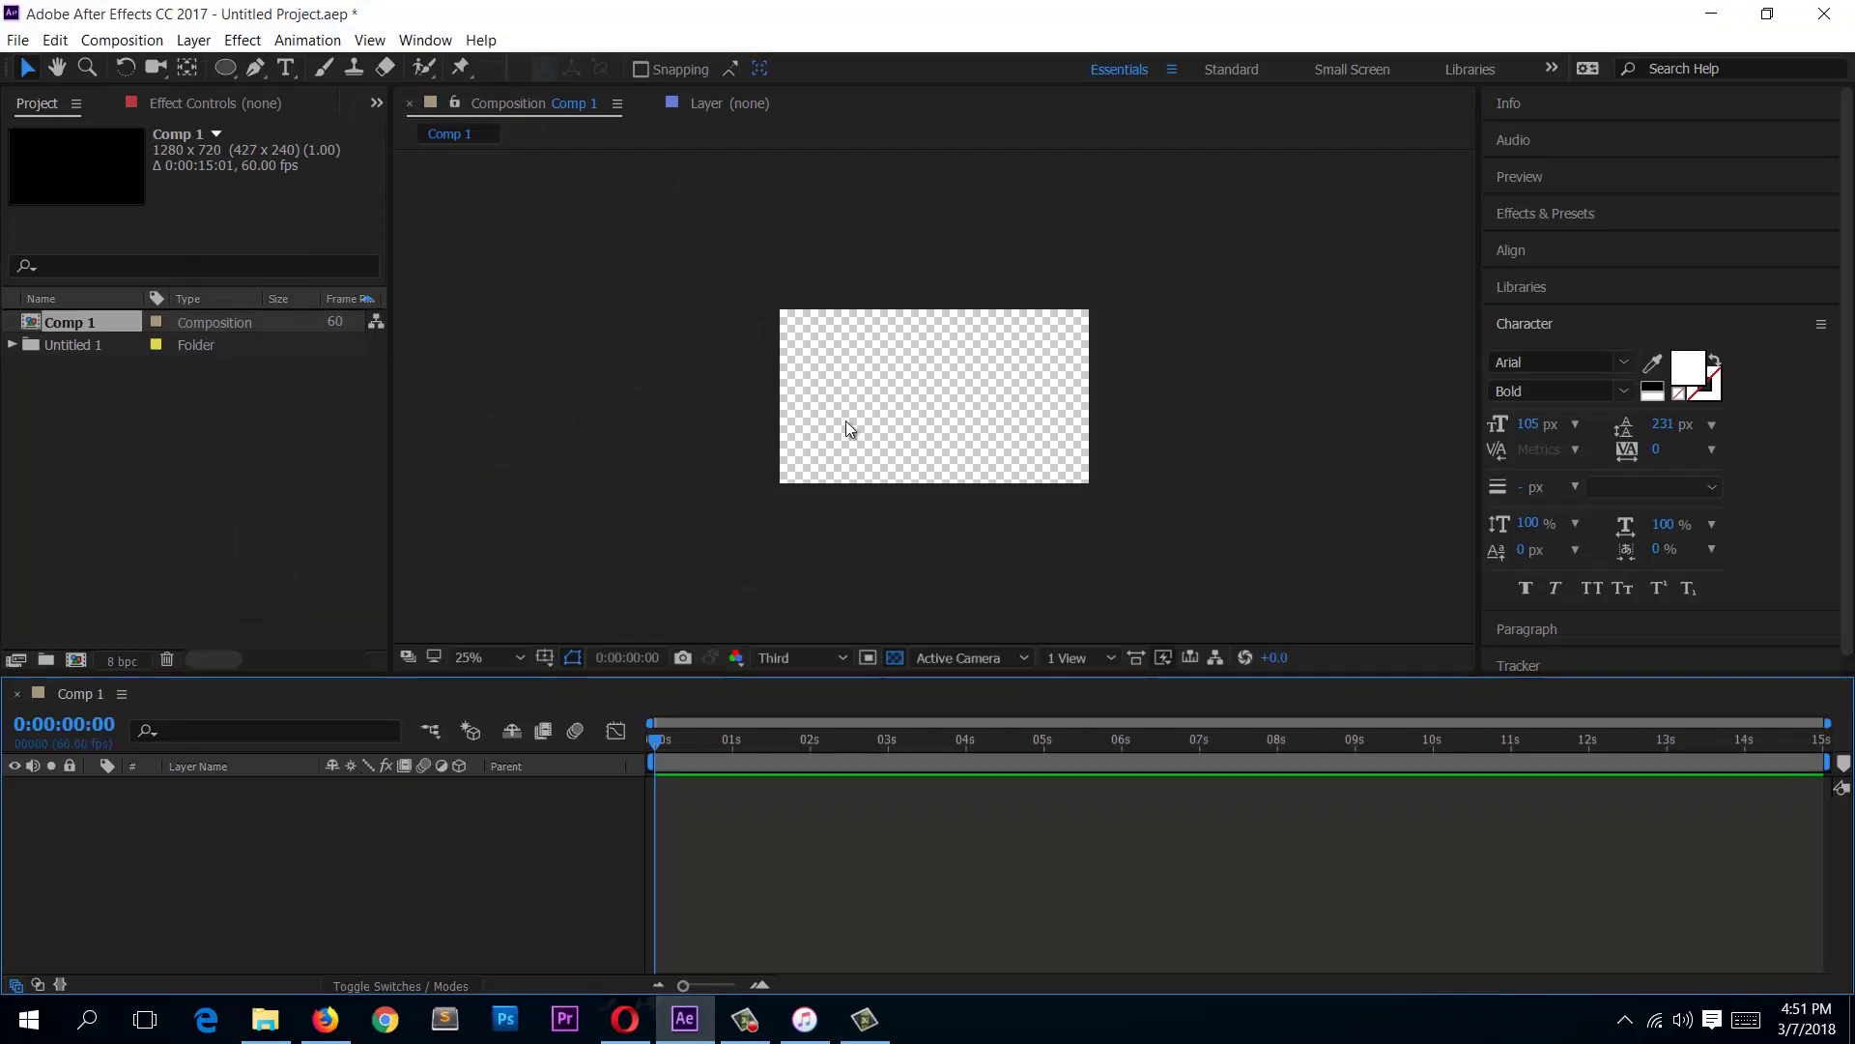
Step: Zoom the viewer to 50%, then trial-add single model images to Comp 1 and delete them
key(period)
click(11, 344)
drag(66, 373, 228, 420)
drag(74, 400, 976, 385)
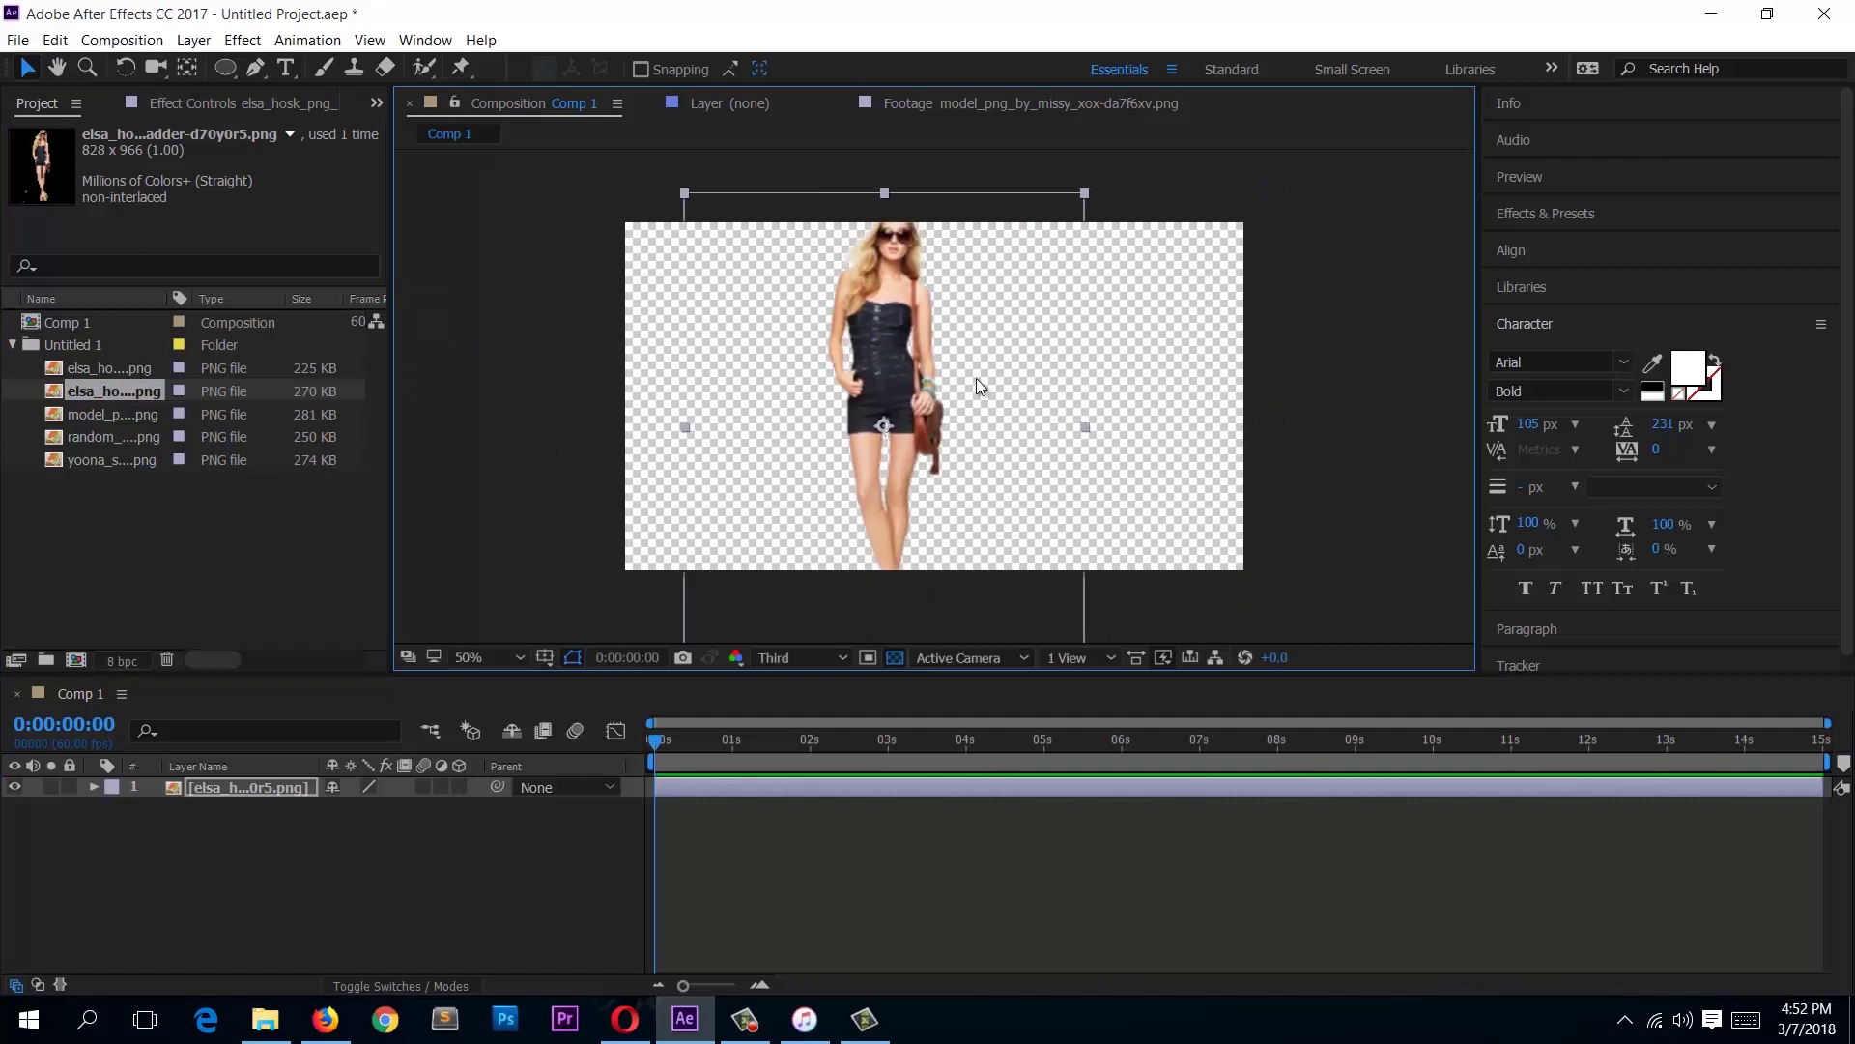
key(Delete)
drag(73, 414, 828, 396)
key(Delete)
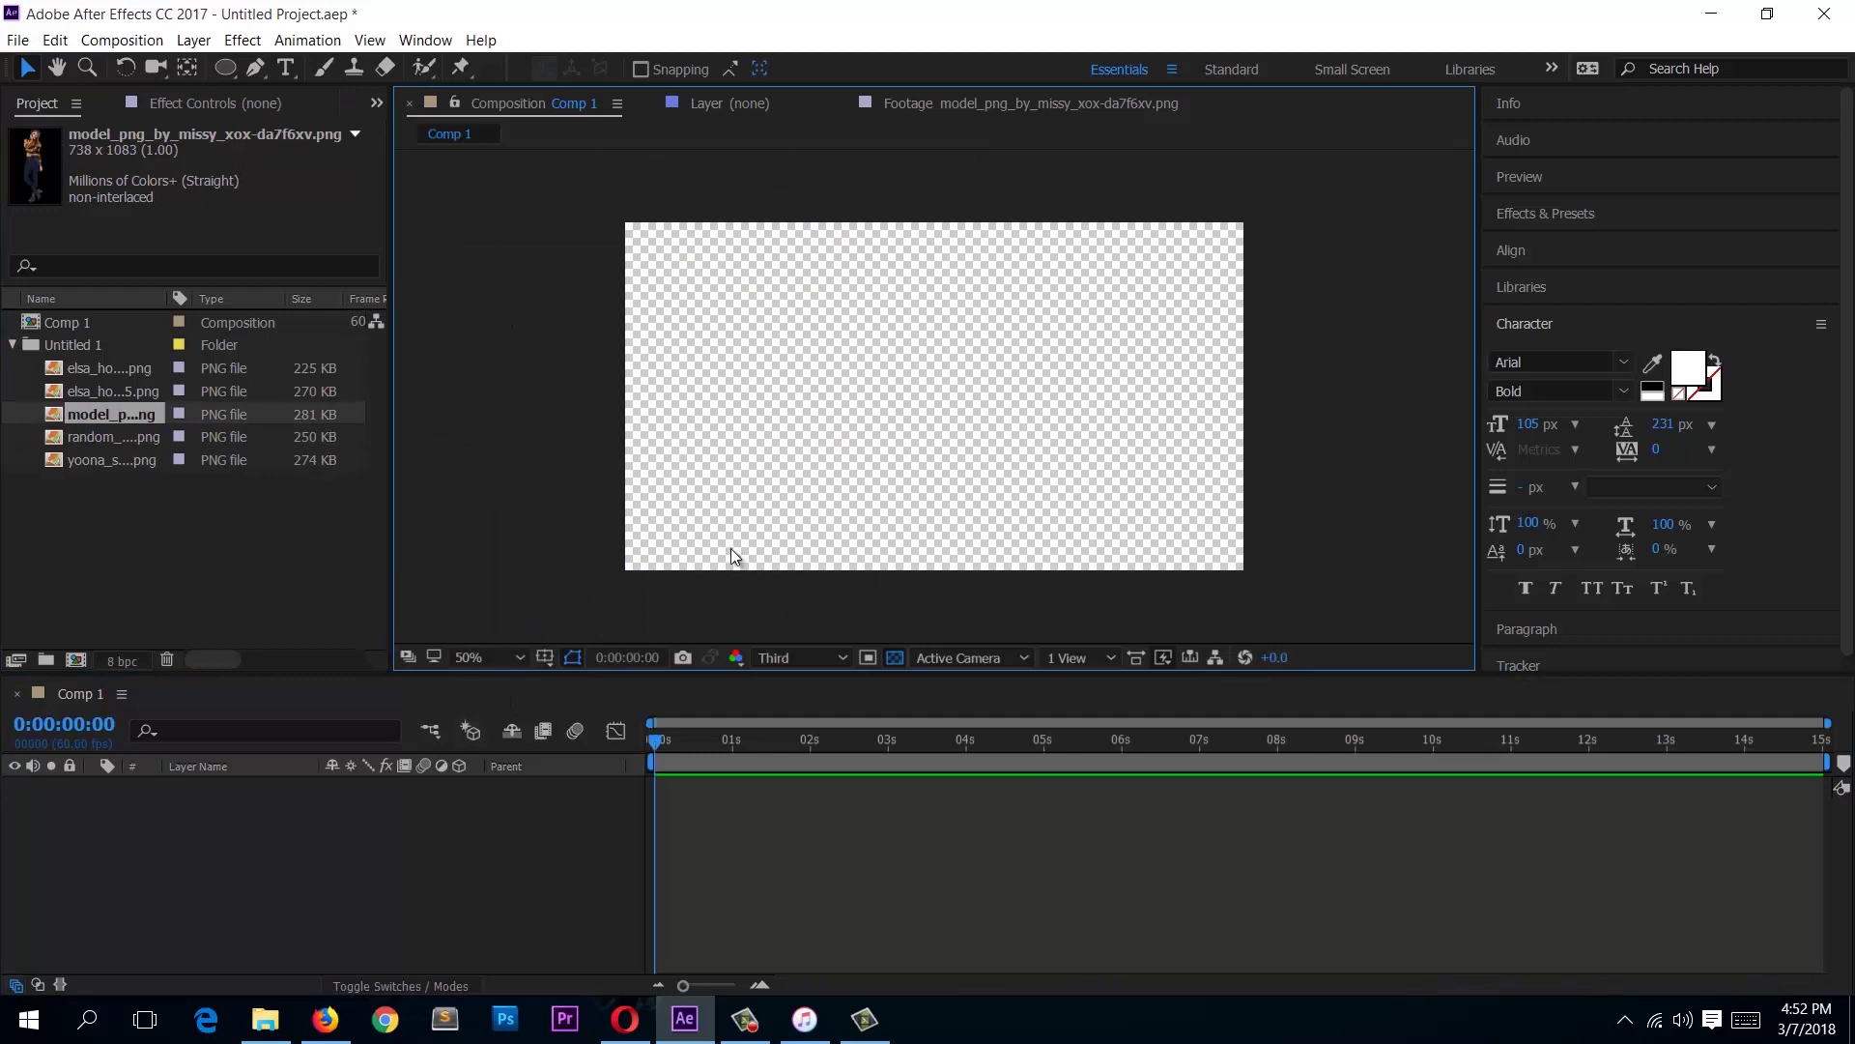
Step: Add all five PNGs from Untitled 1 to Comp 1 as layers, then select layer 5
drag(151, 513, 194, 367)
click(116, 497)
drag(116, 496, 147, 403)
drag(100, 541, 298, 860)
click(532, 906)
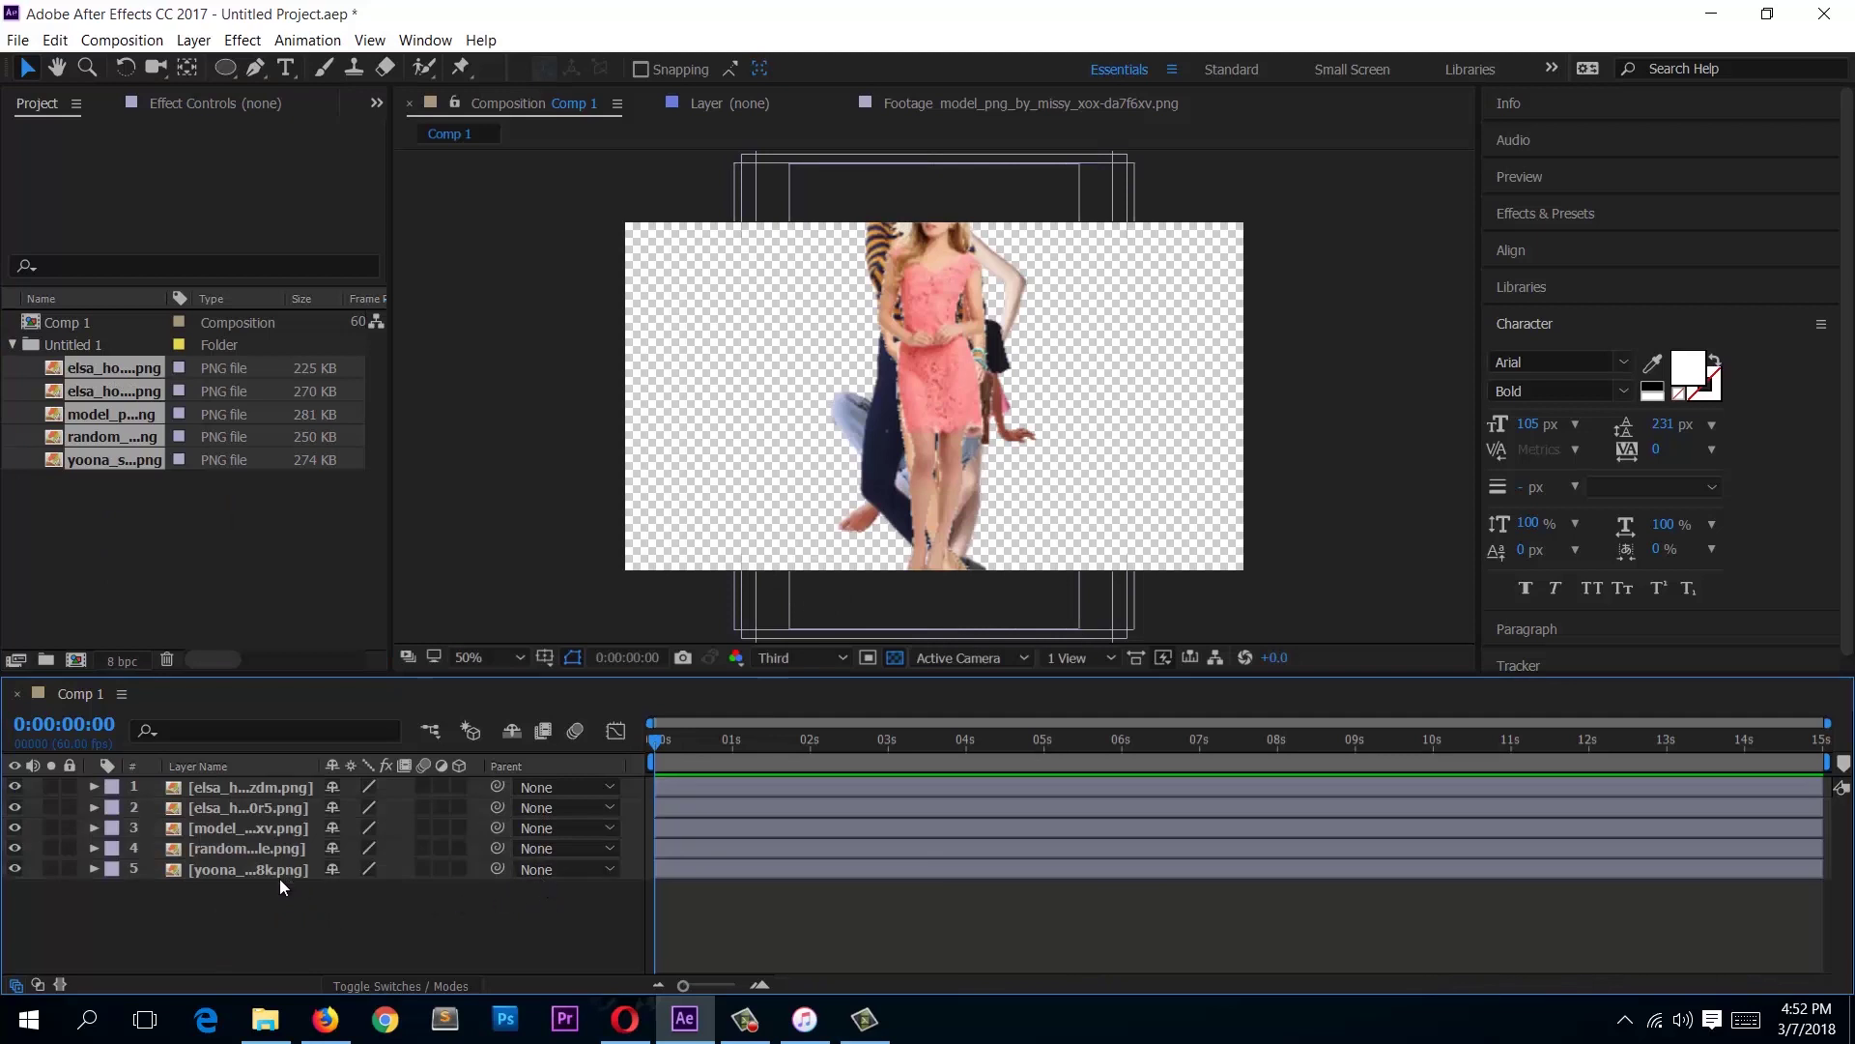
click(798, 872)
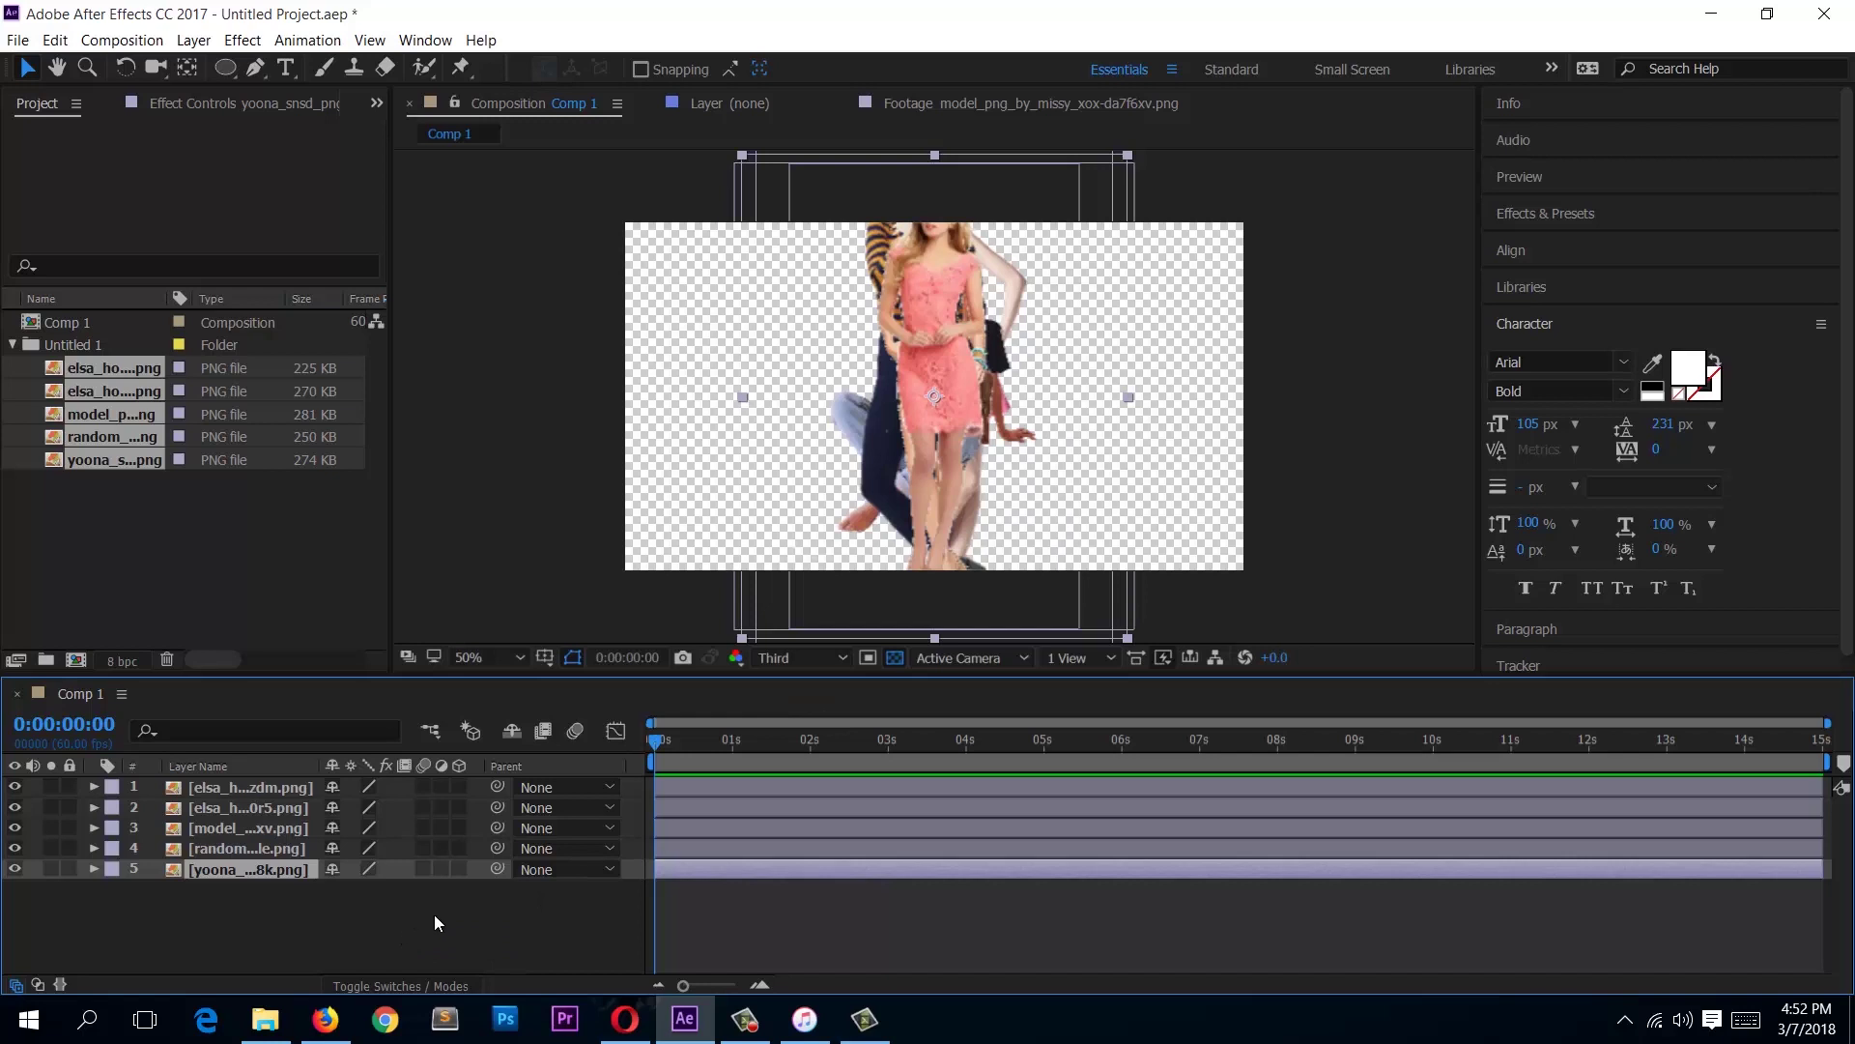
Step: Pre-compose layer 5, keeping its attributes in Comp 1, and inspect the new precomp
key(ctrl+shift+c)
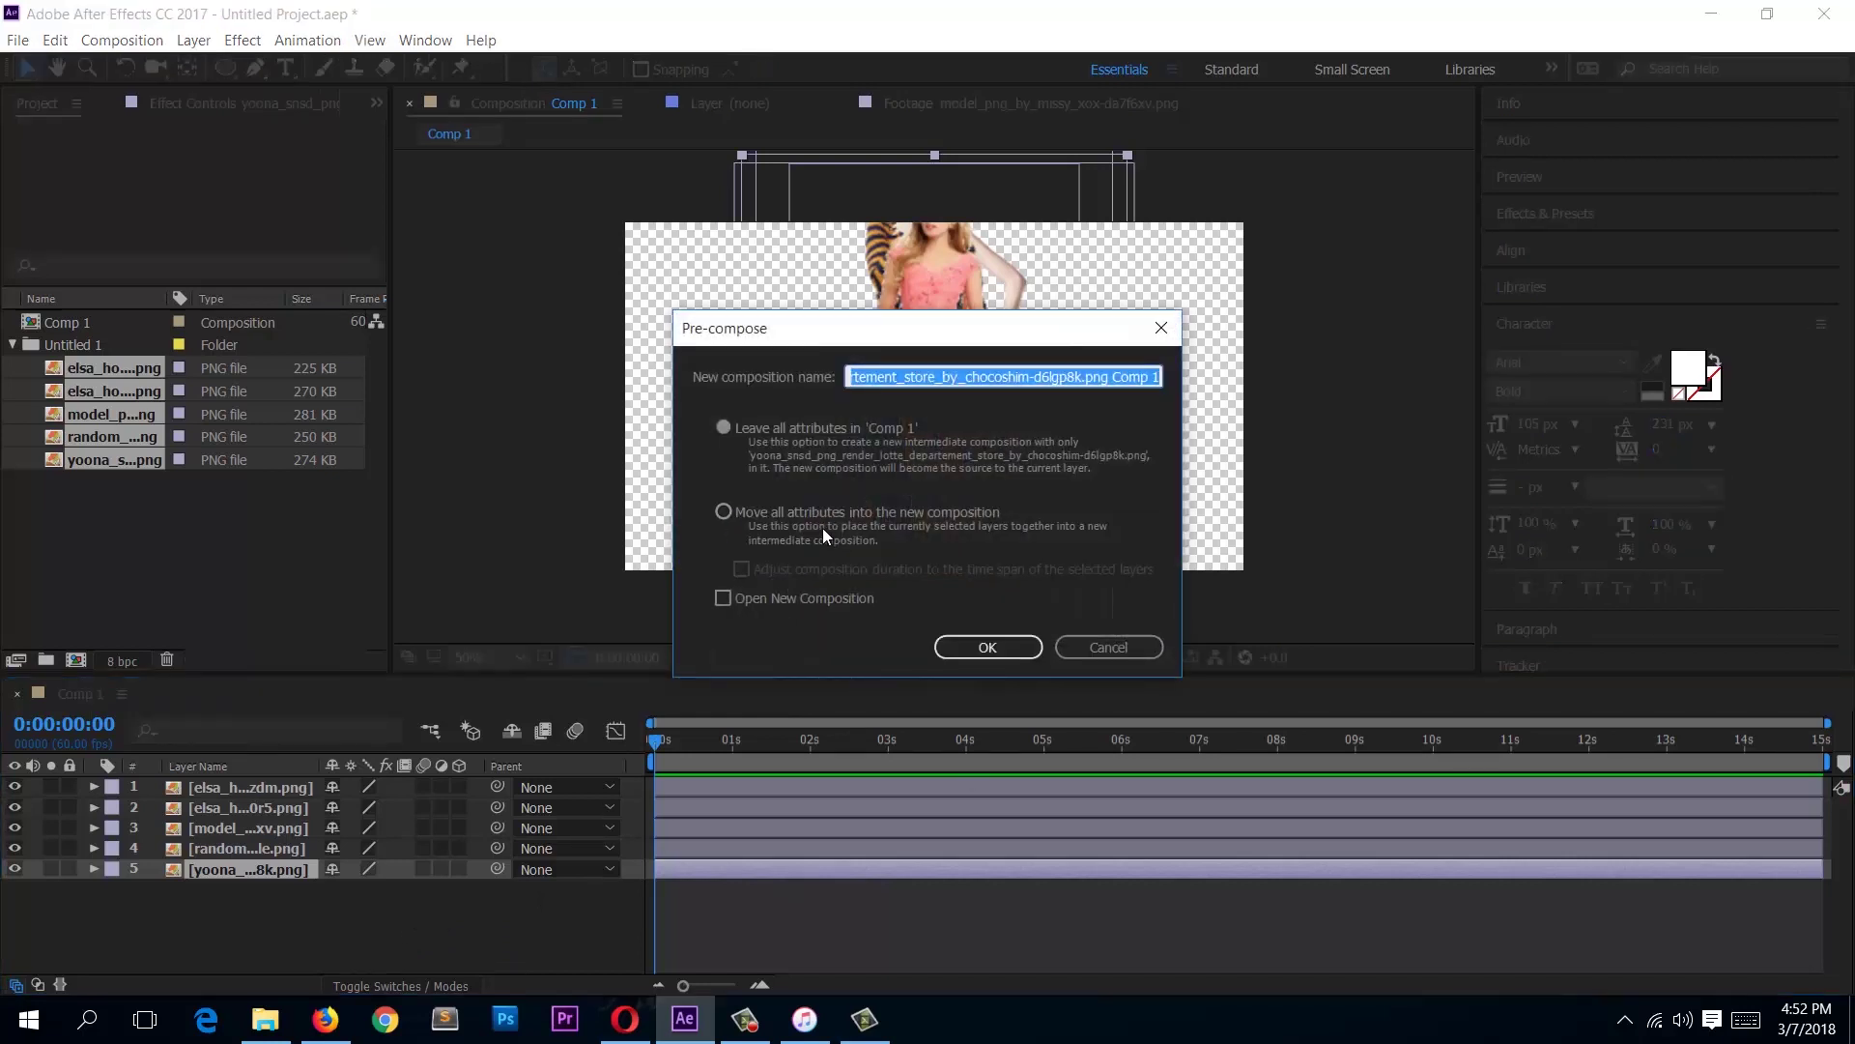
click(802, 429)
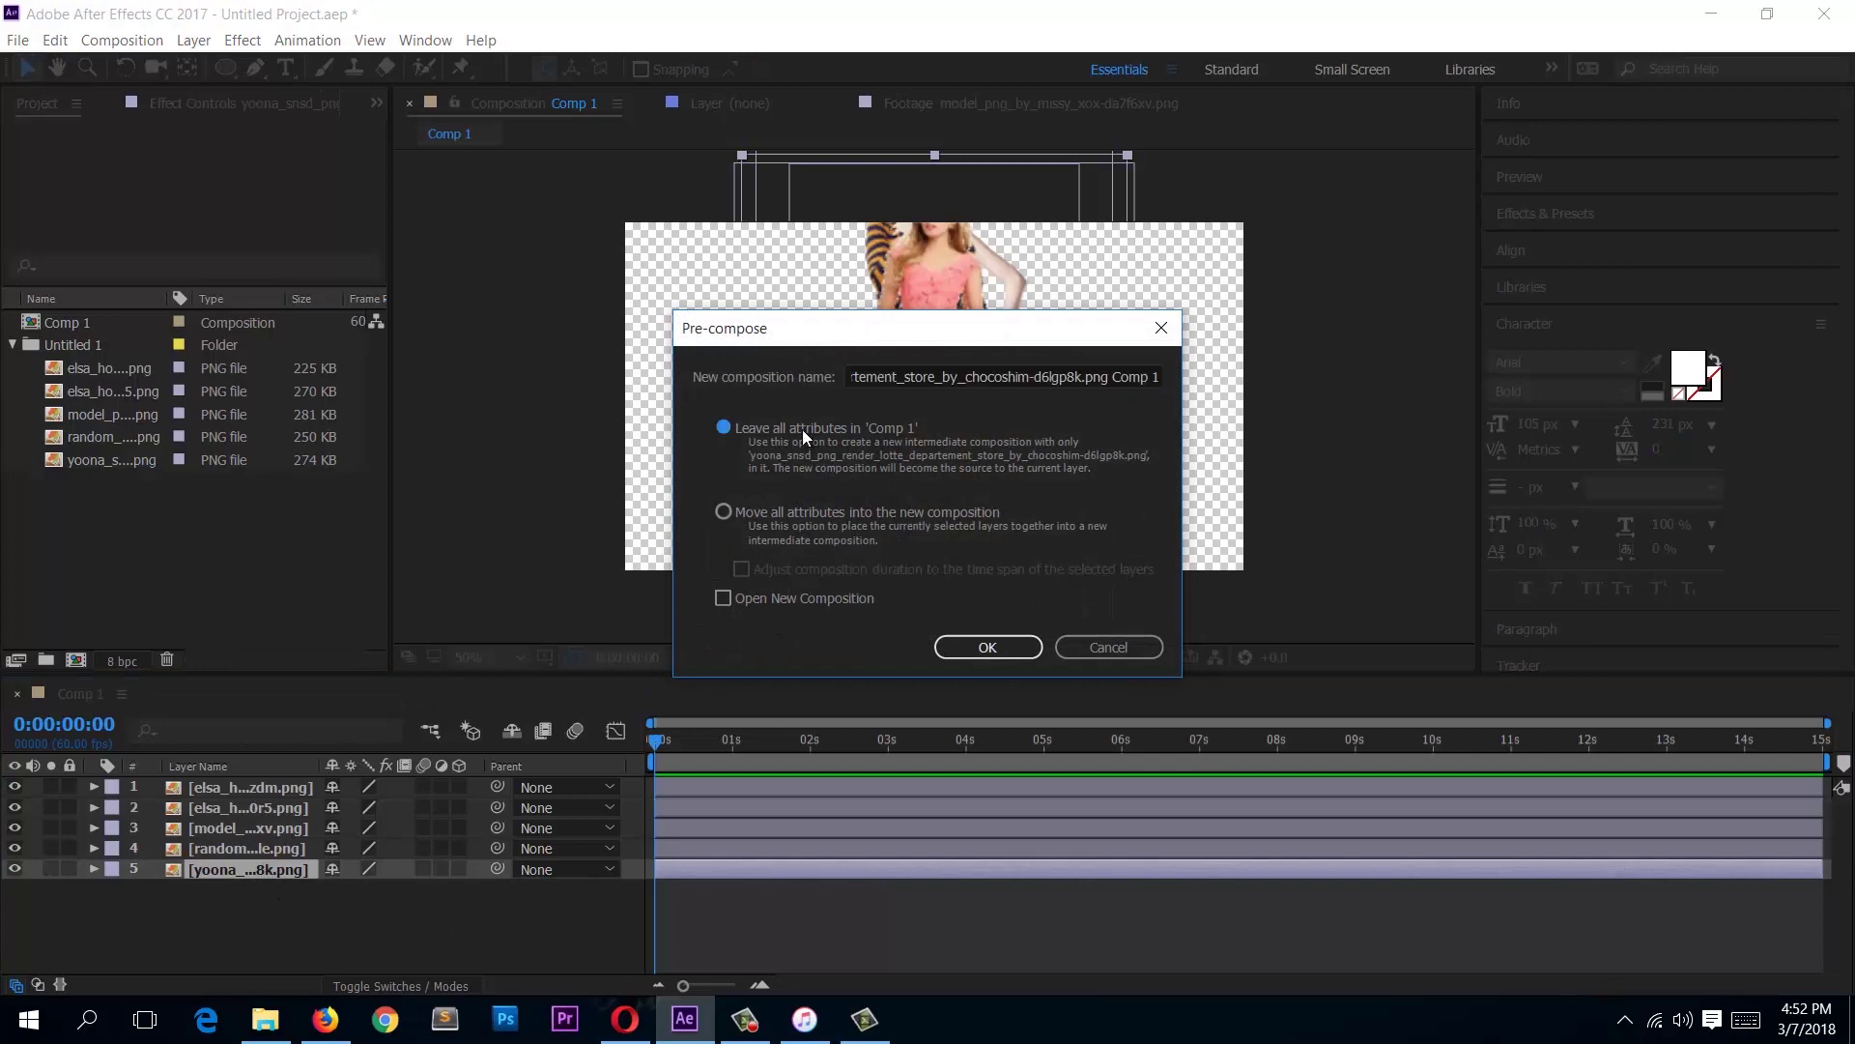
click(988, 653)
click(234, 879)
click(236, 868)
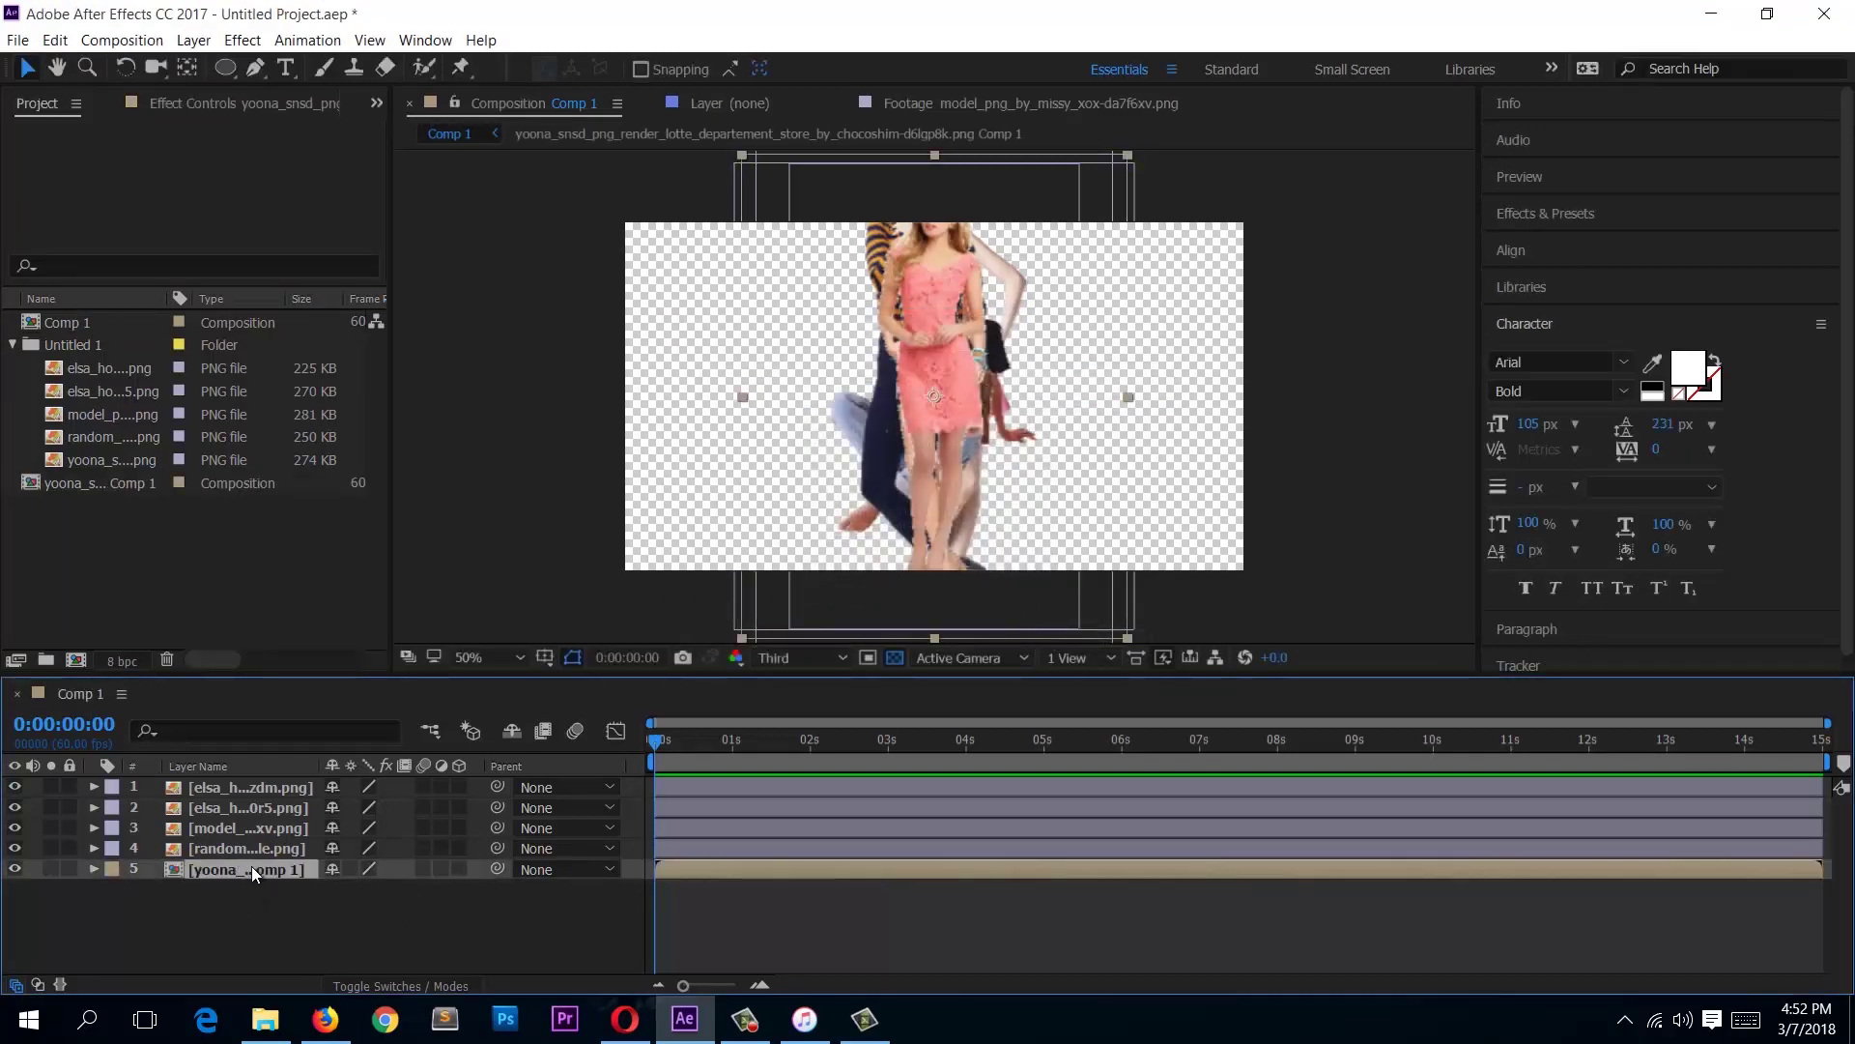
double_click(251, 866)
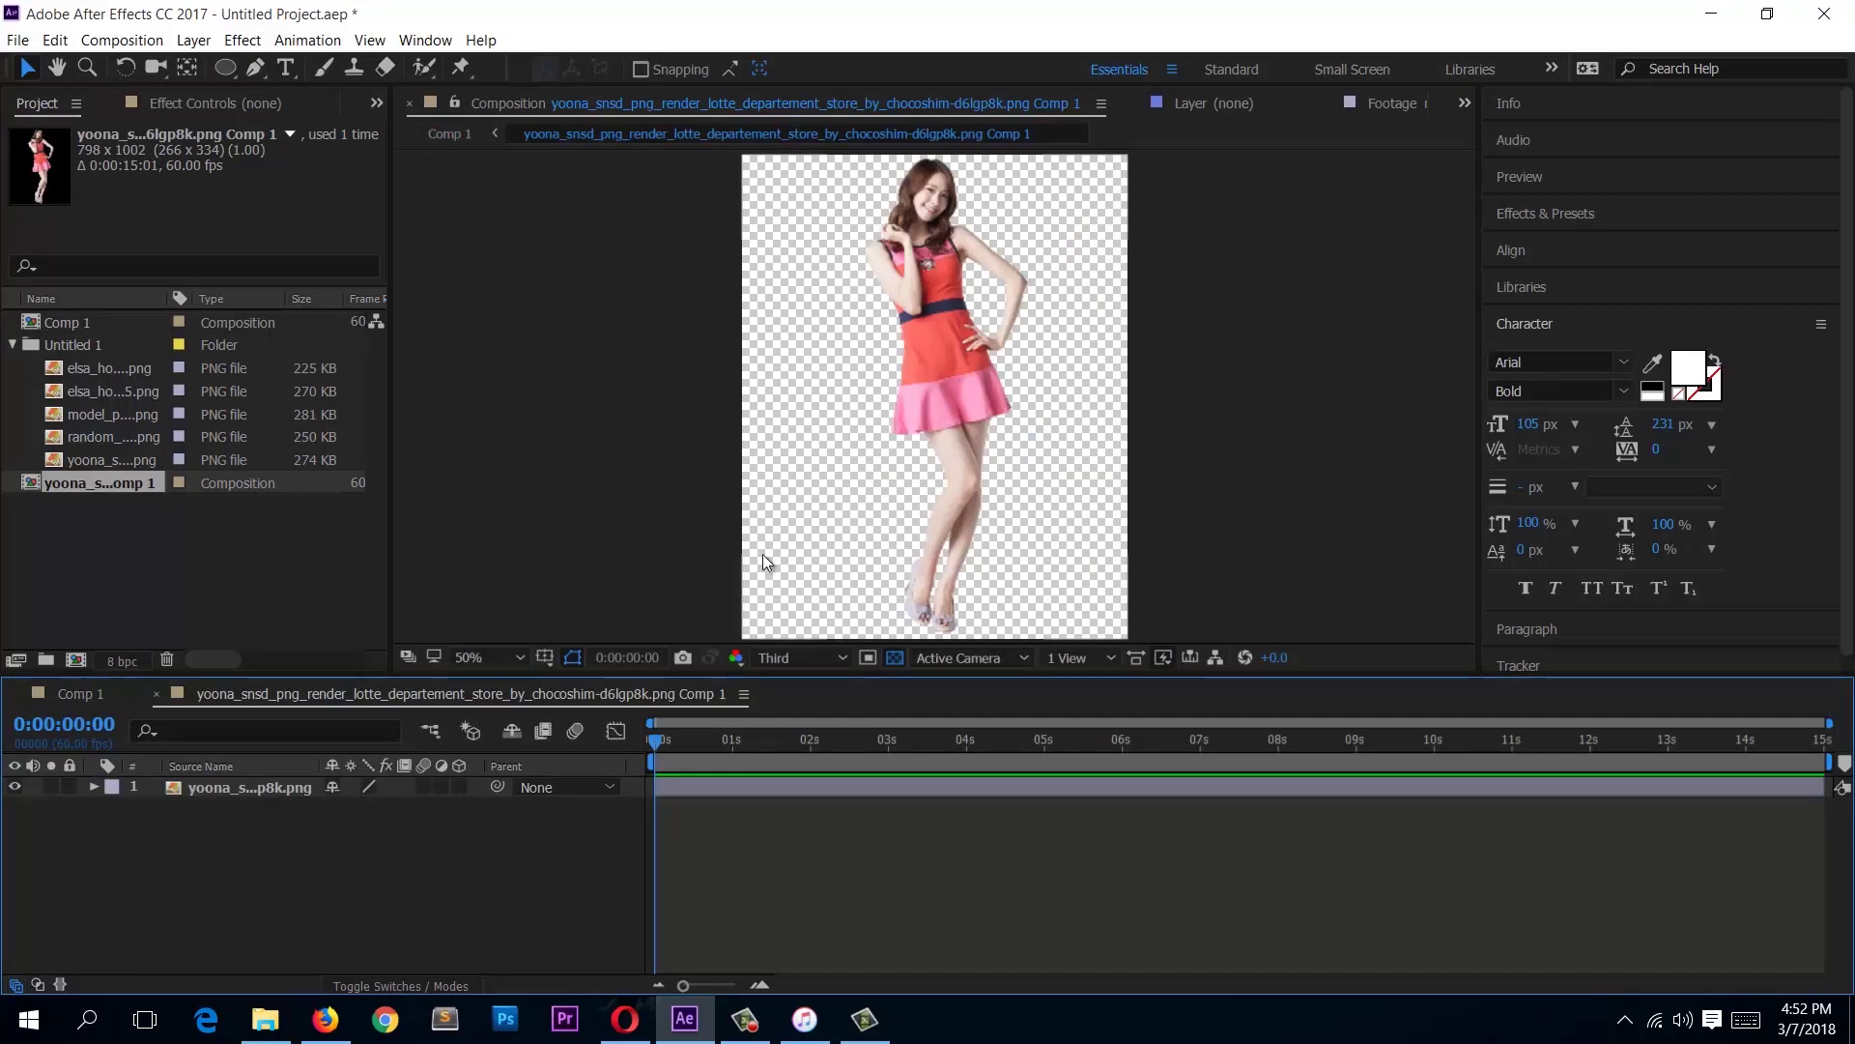
click(96, 689)
Step: Pre-compose layers 4, 3, 2 and 1 each into their own comps
click(265, 851)
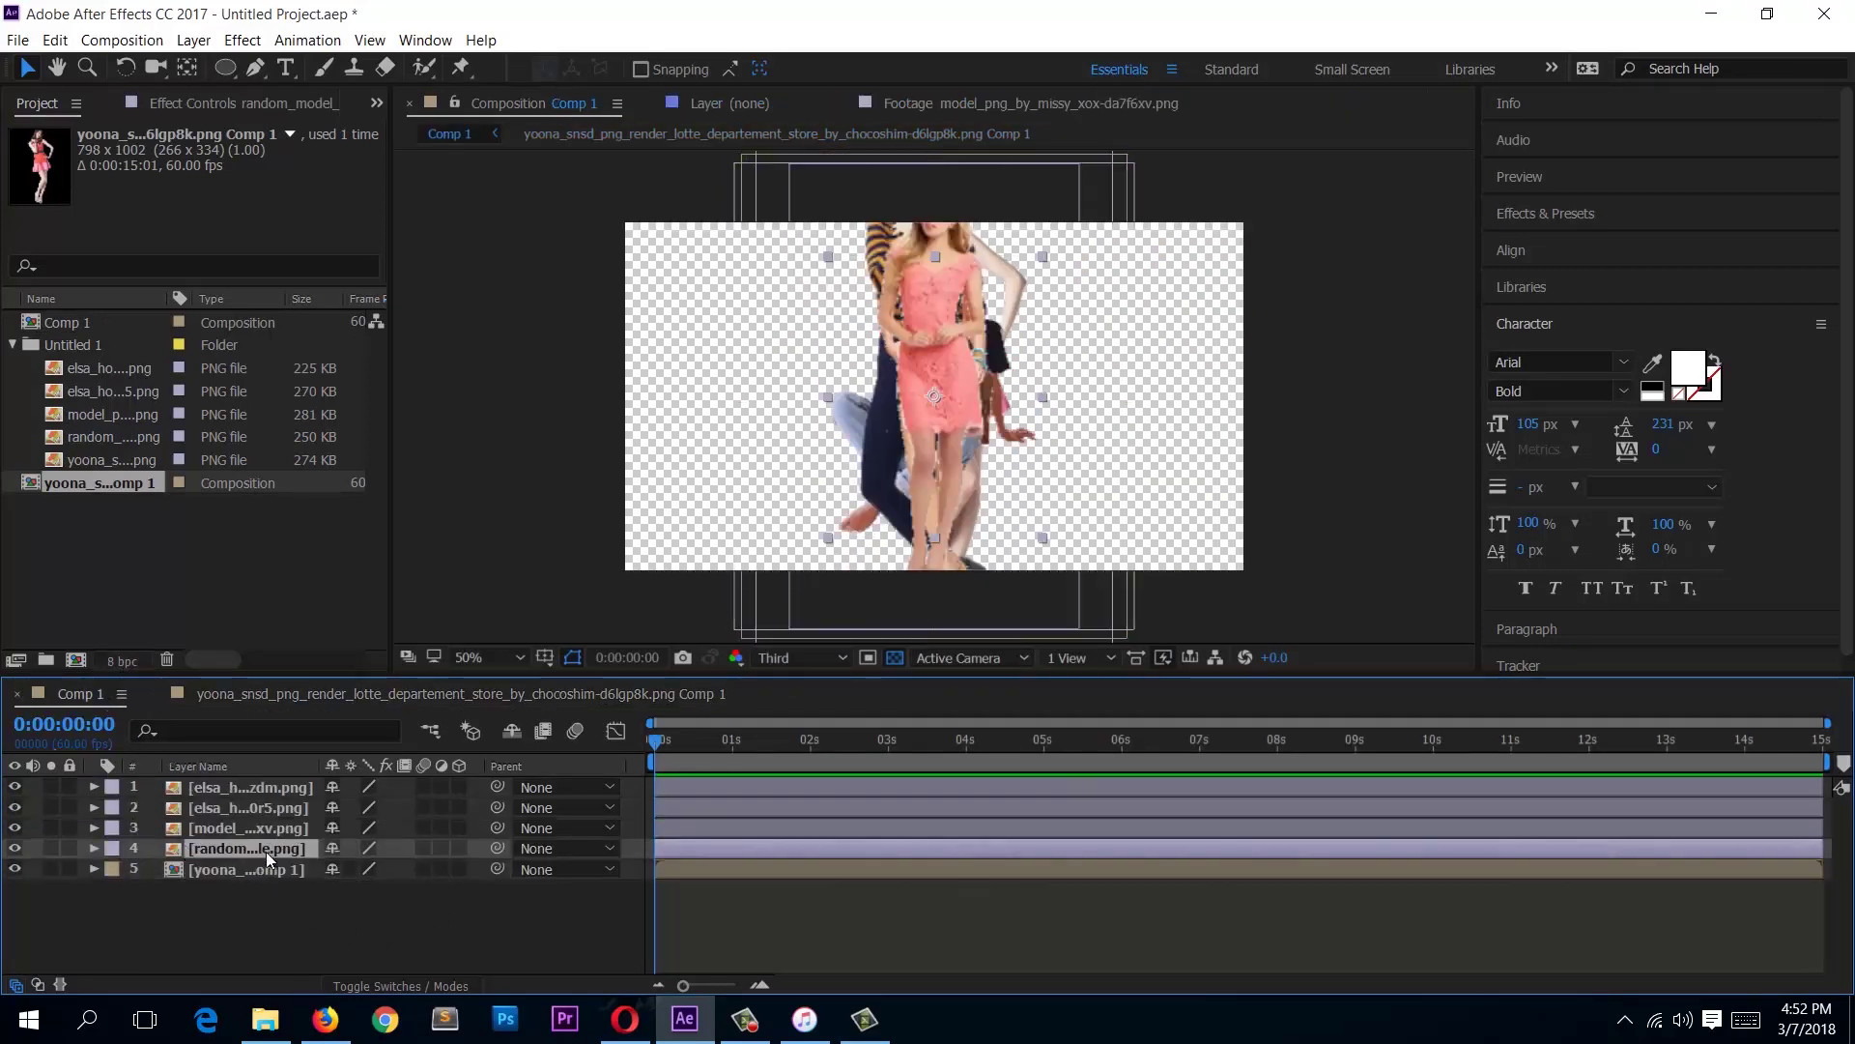
key(ctrl+shift+c)
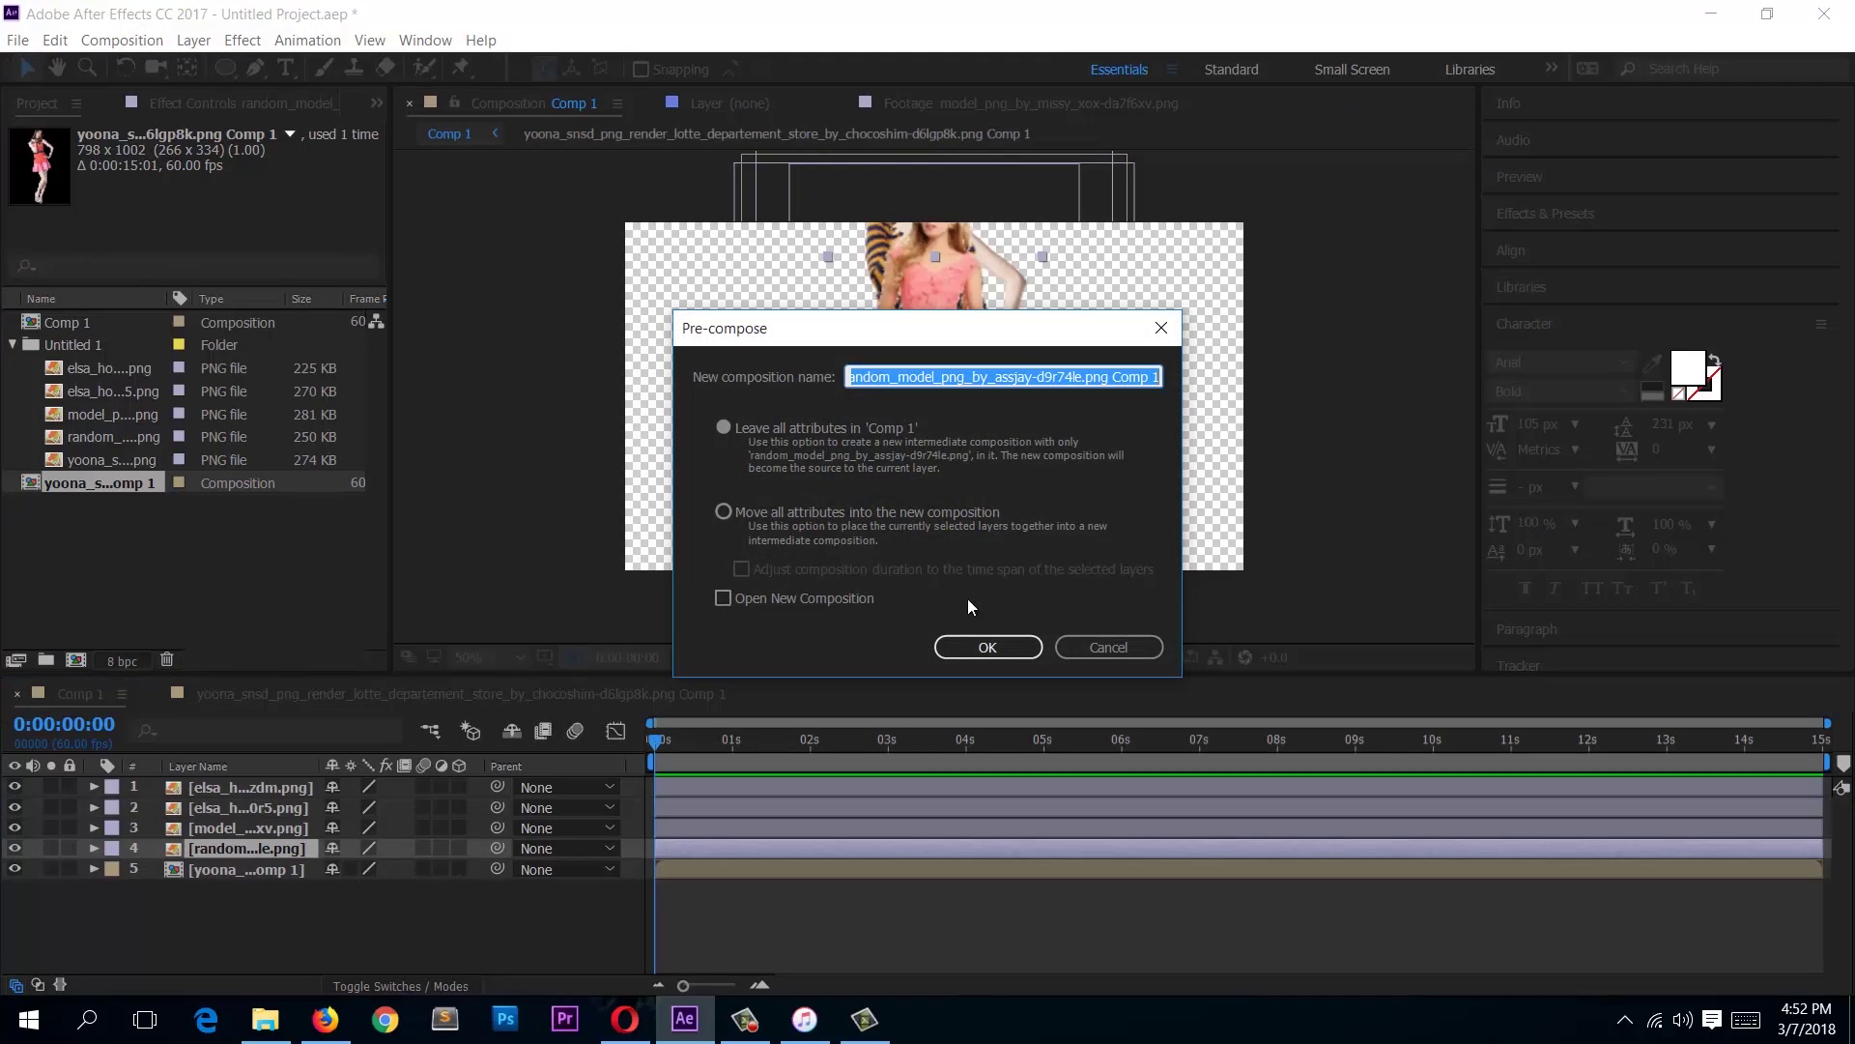
click(987, 647)
click(253, 824)
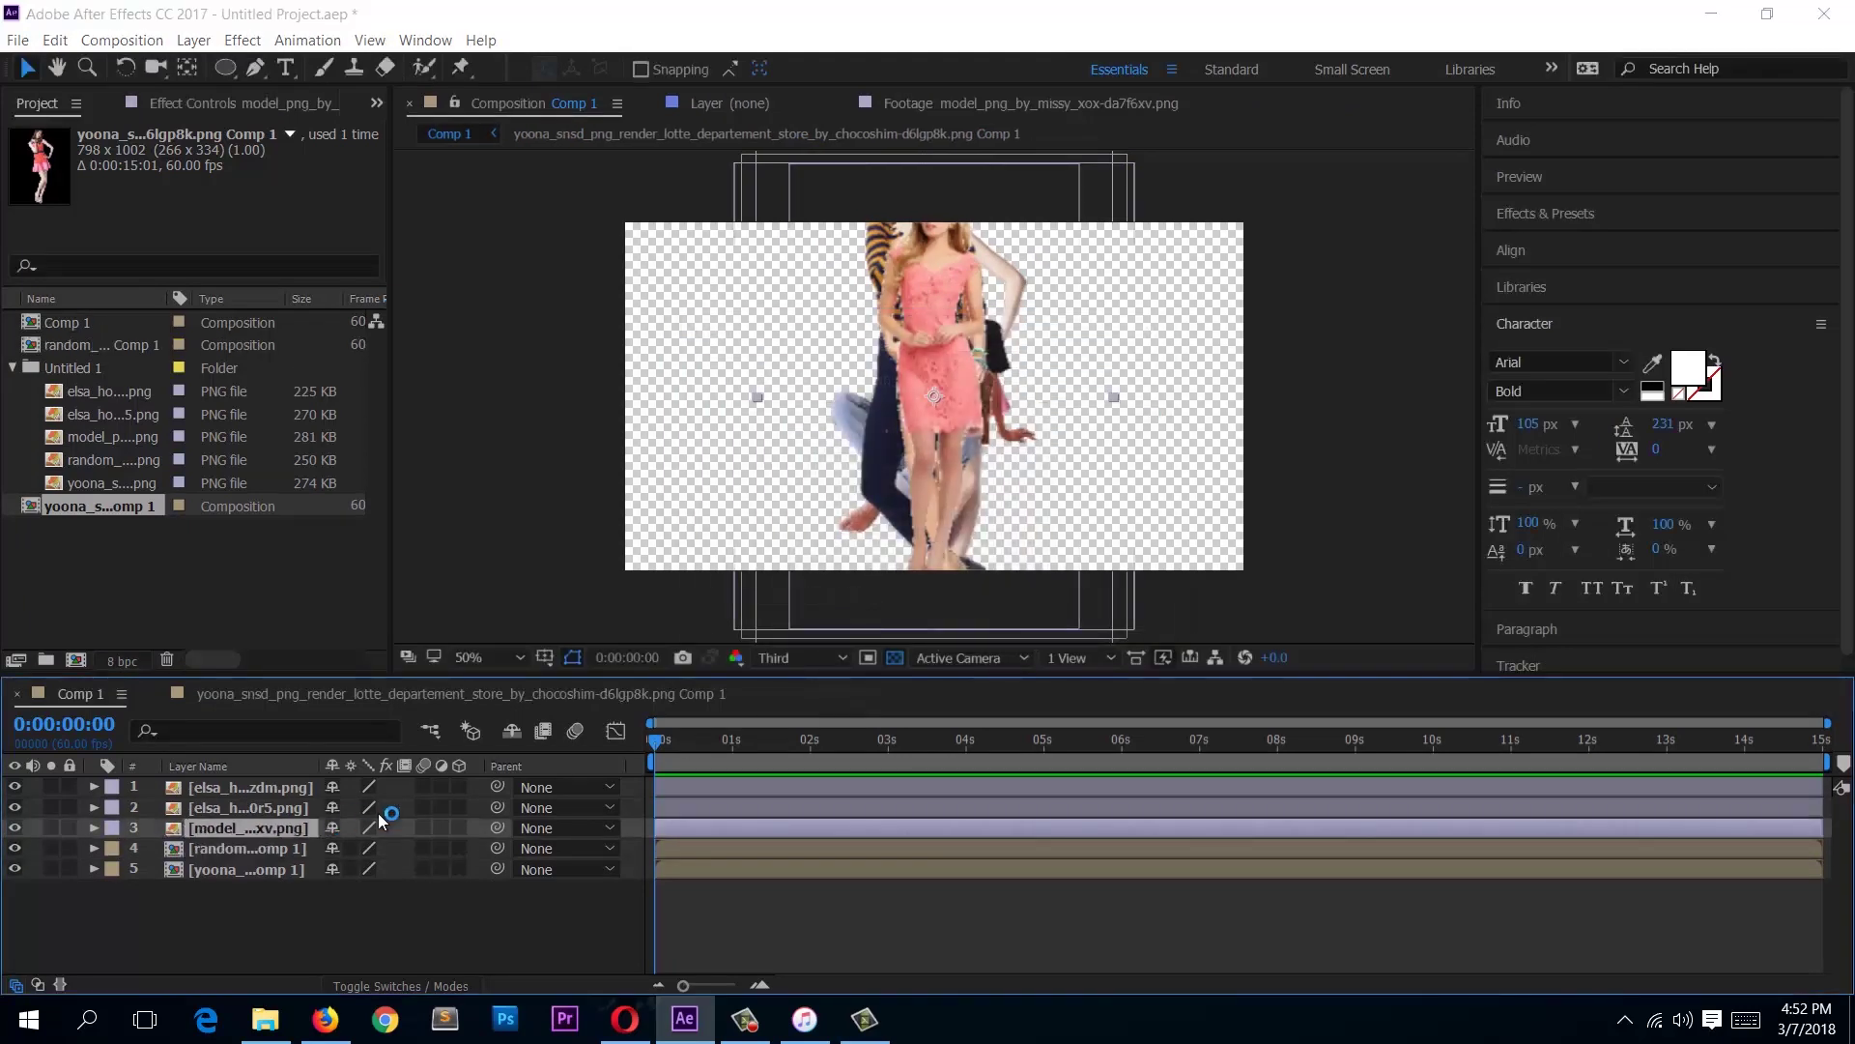
key(ctrl+shift+c)
click(978, 646)
click(276, 810)
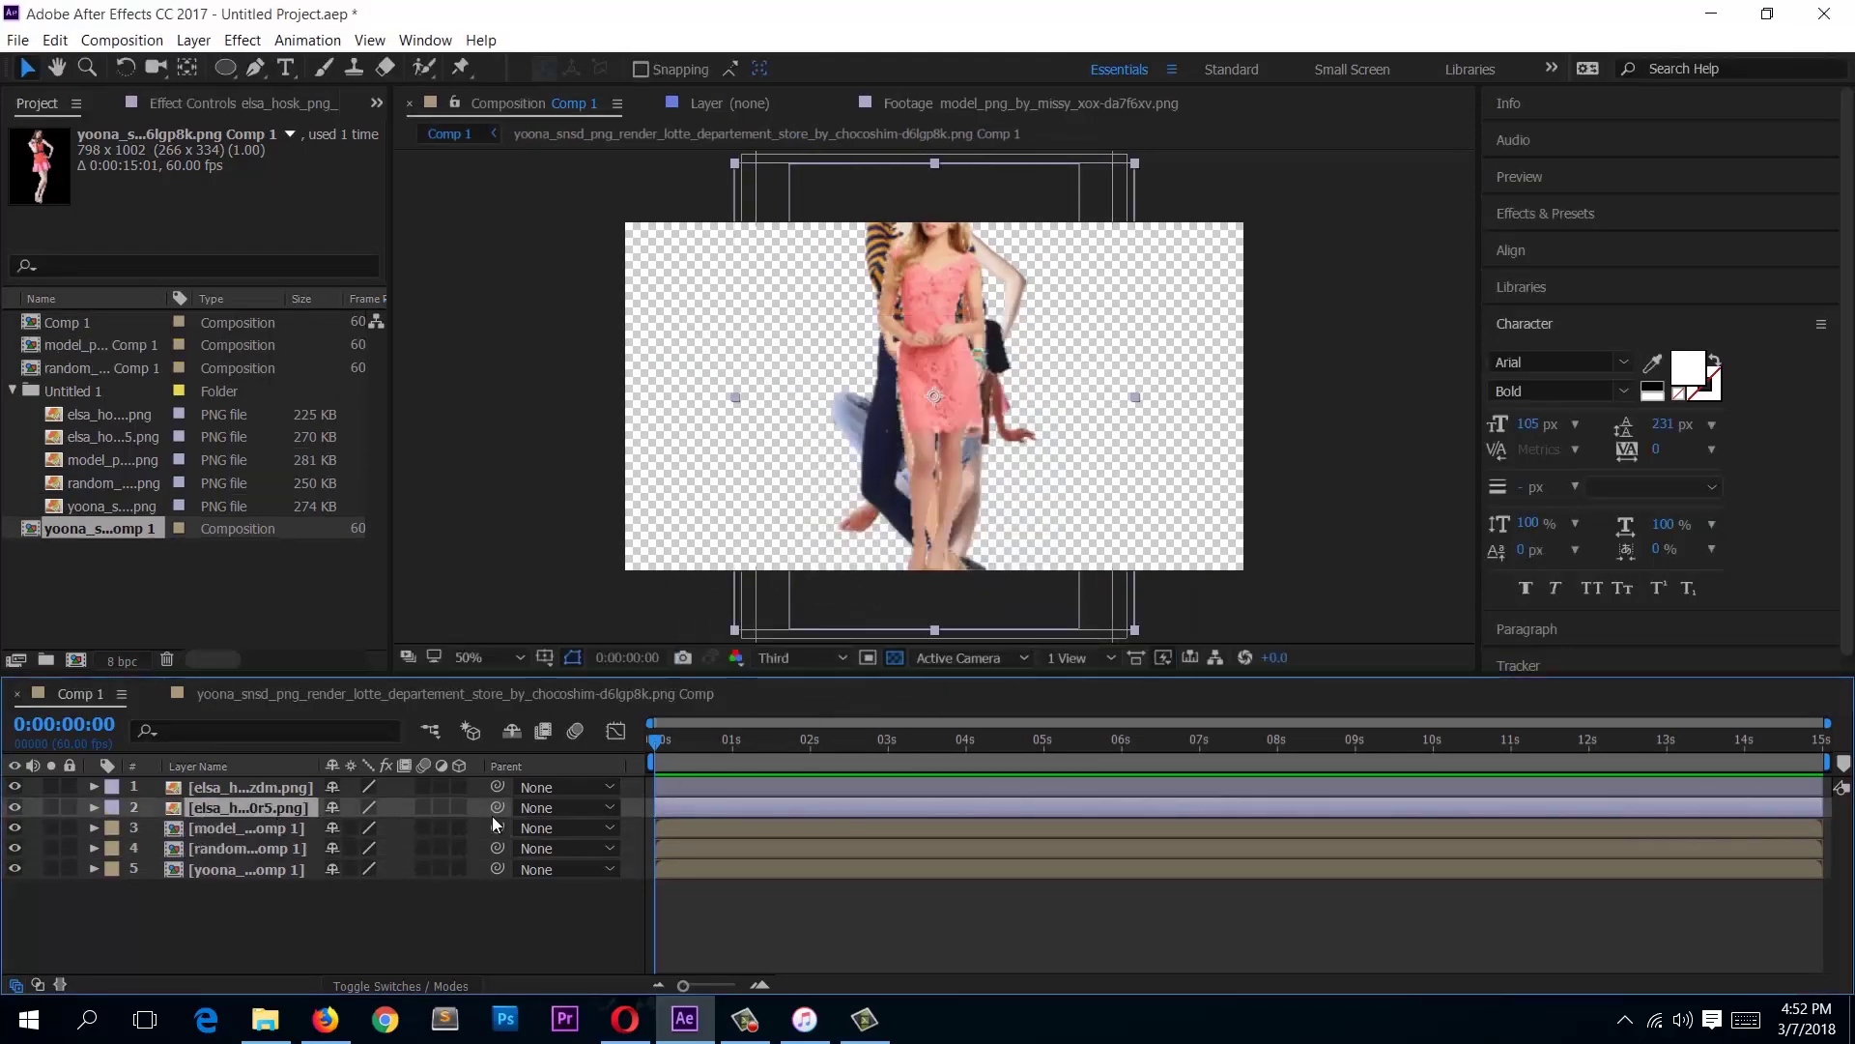
key(ctrl+shift+c)
click(991, 648)
click(273, 784)
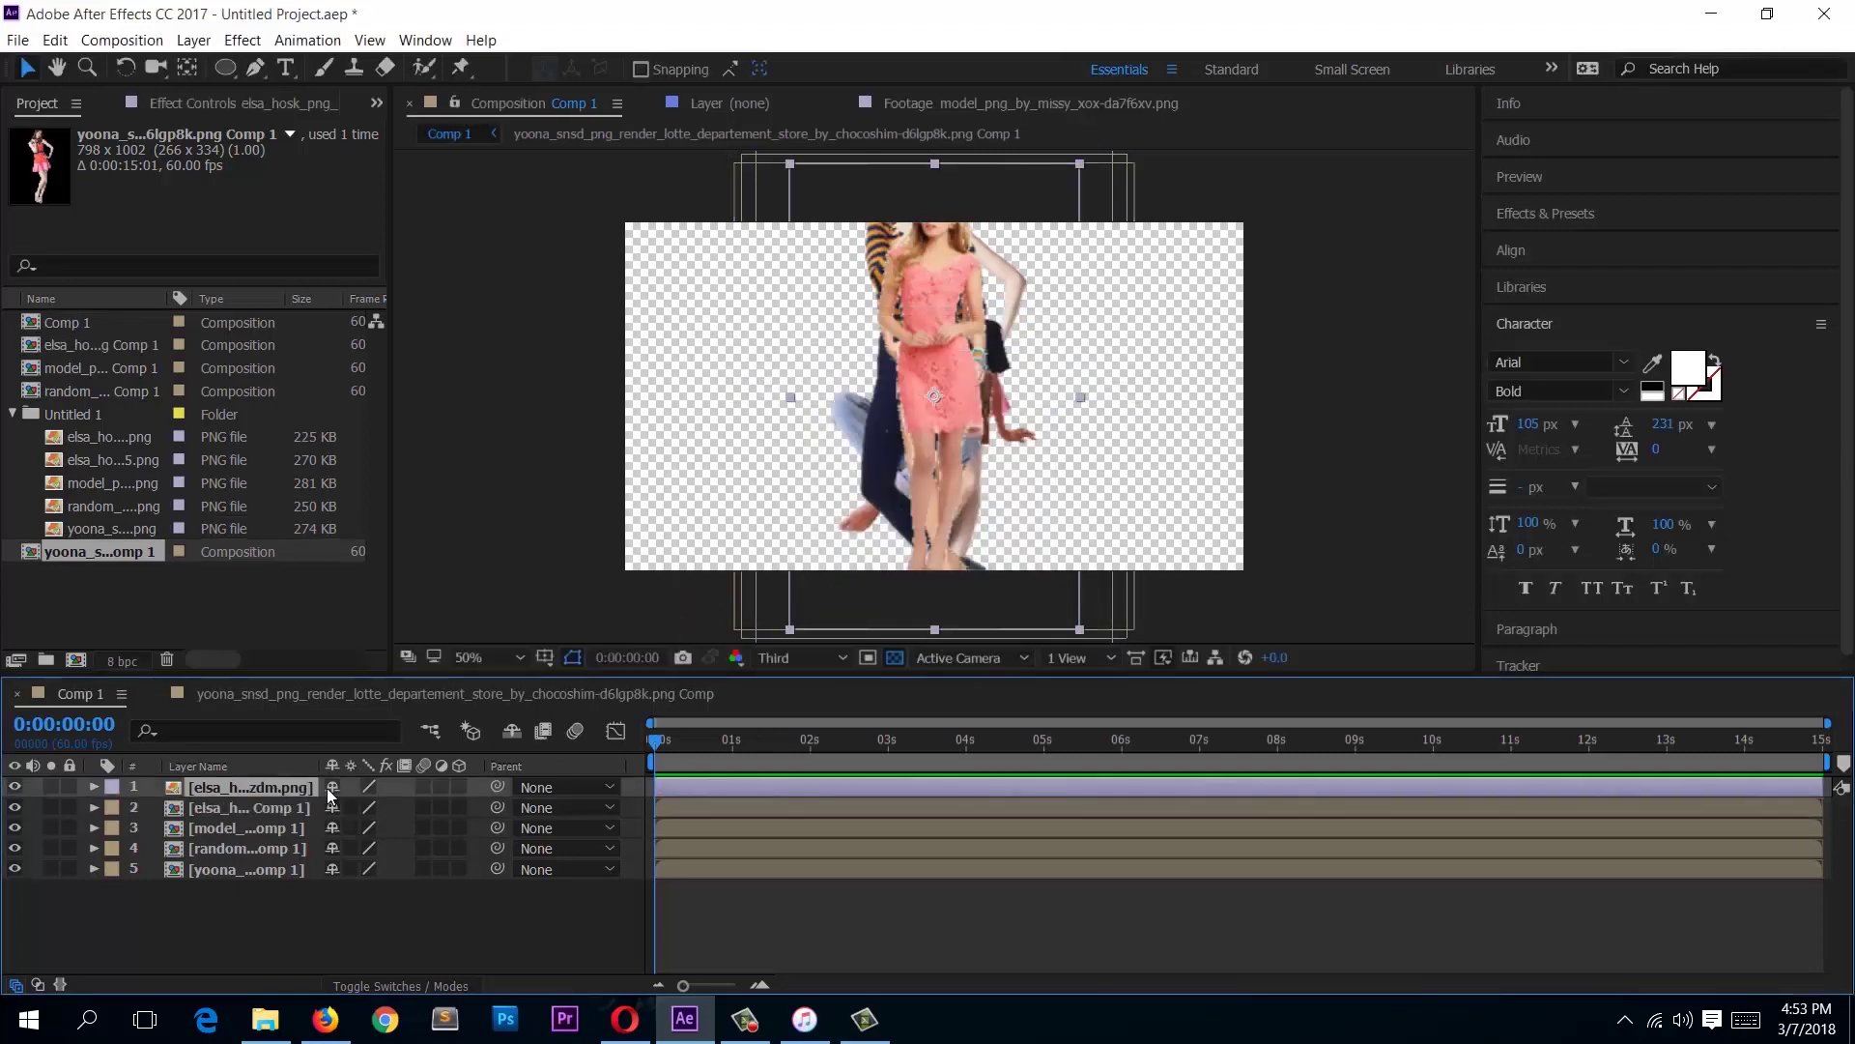
key(ctrl+shift+c)
click(982, 646)
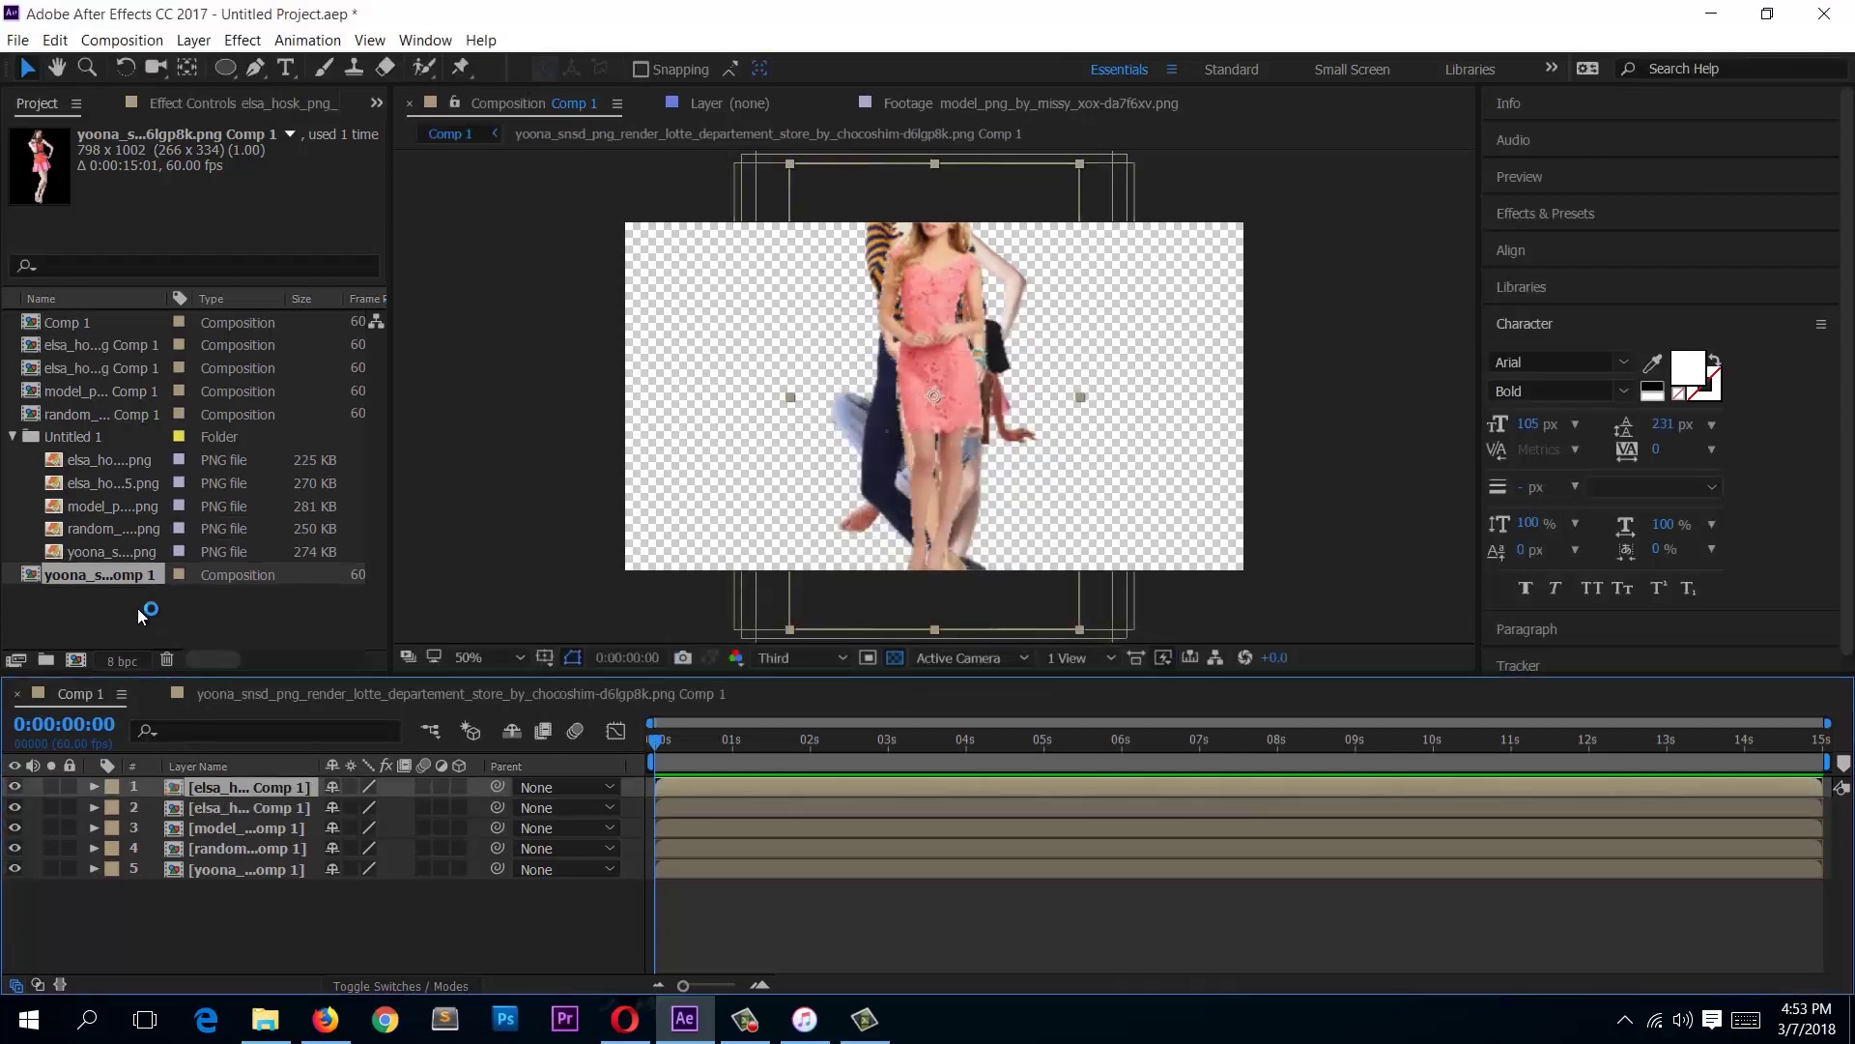
click(58, 368)
Step: Rename the first two model pre-comps to image 1 and image 2
click(85, 345)
key(Return)
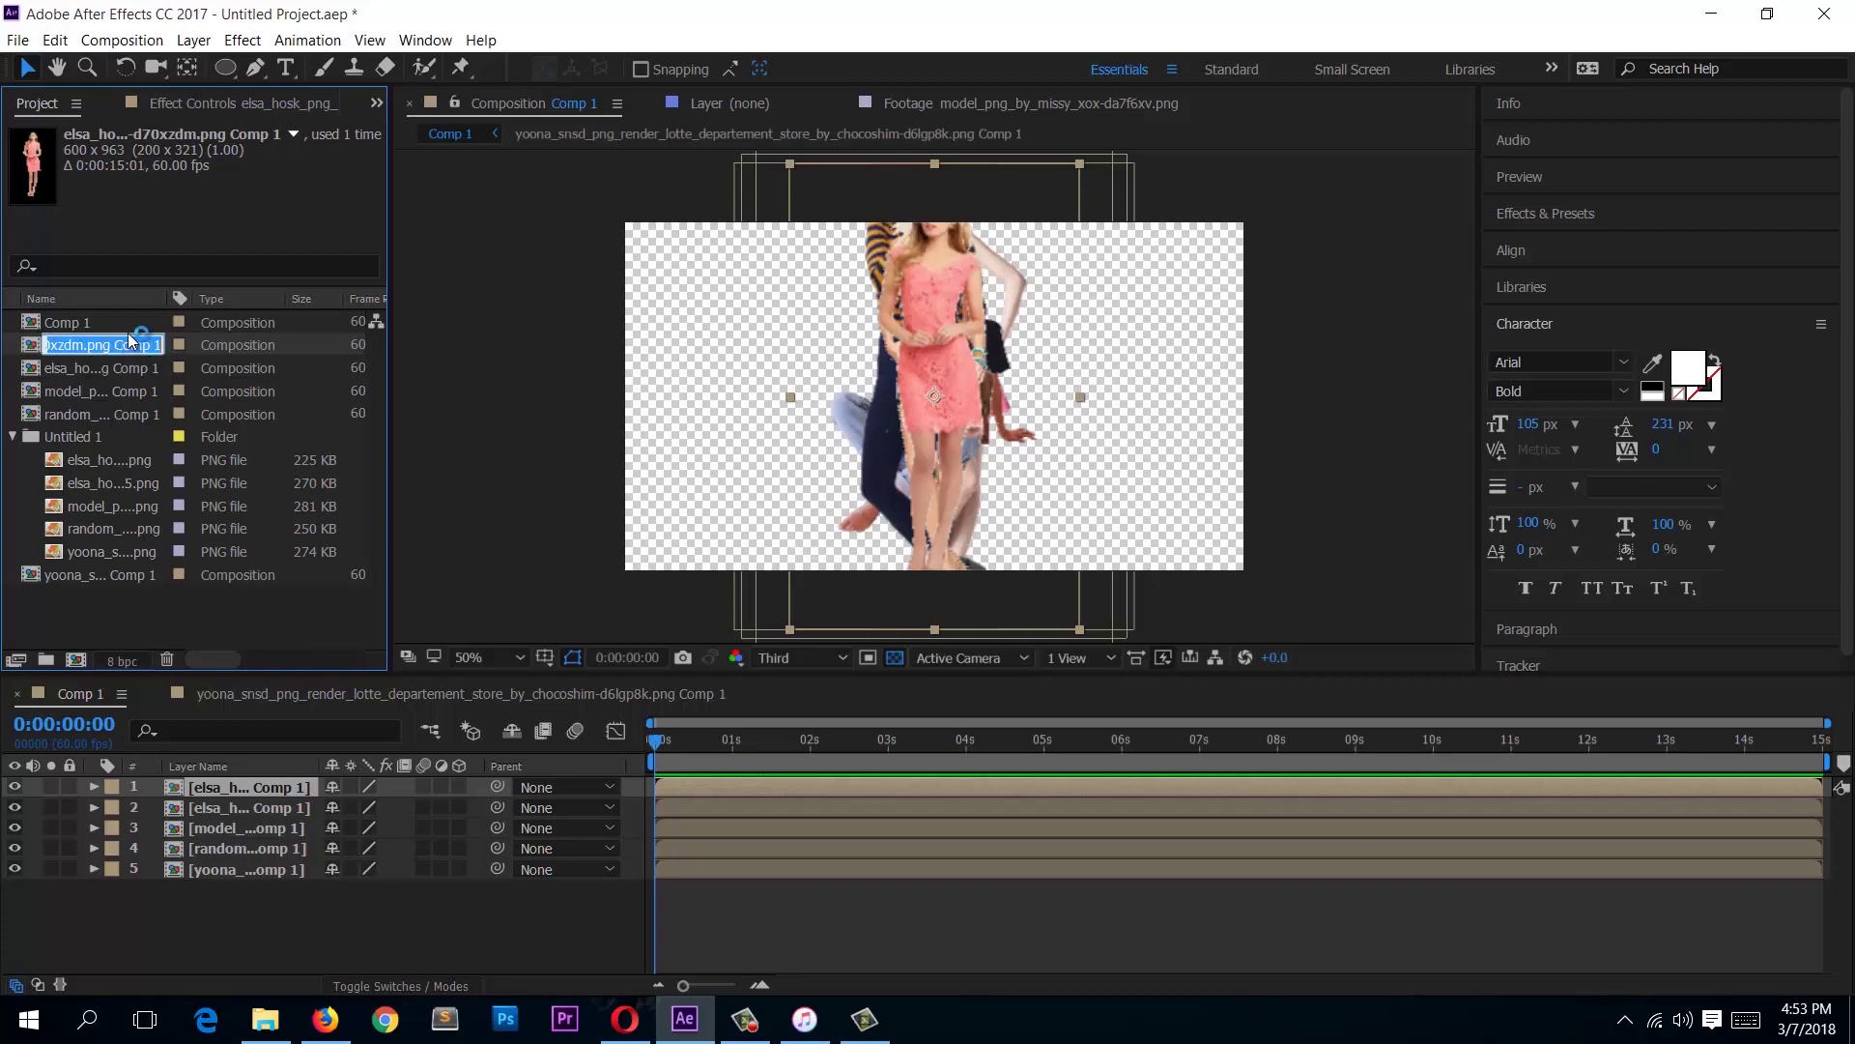
text(m)
text(mag)
key(Return)
click(103, 344)
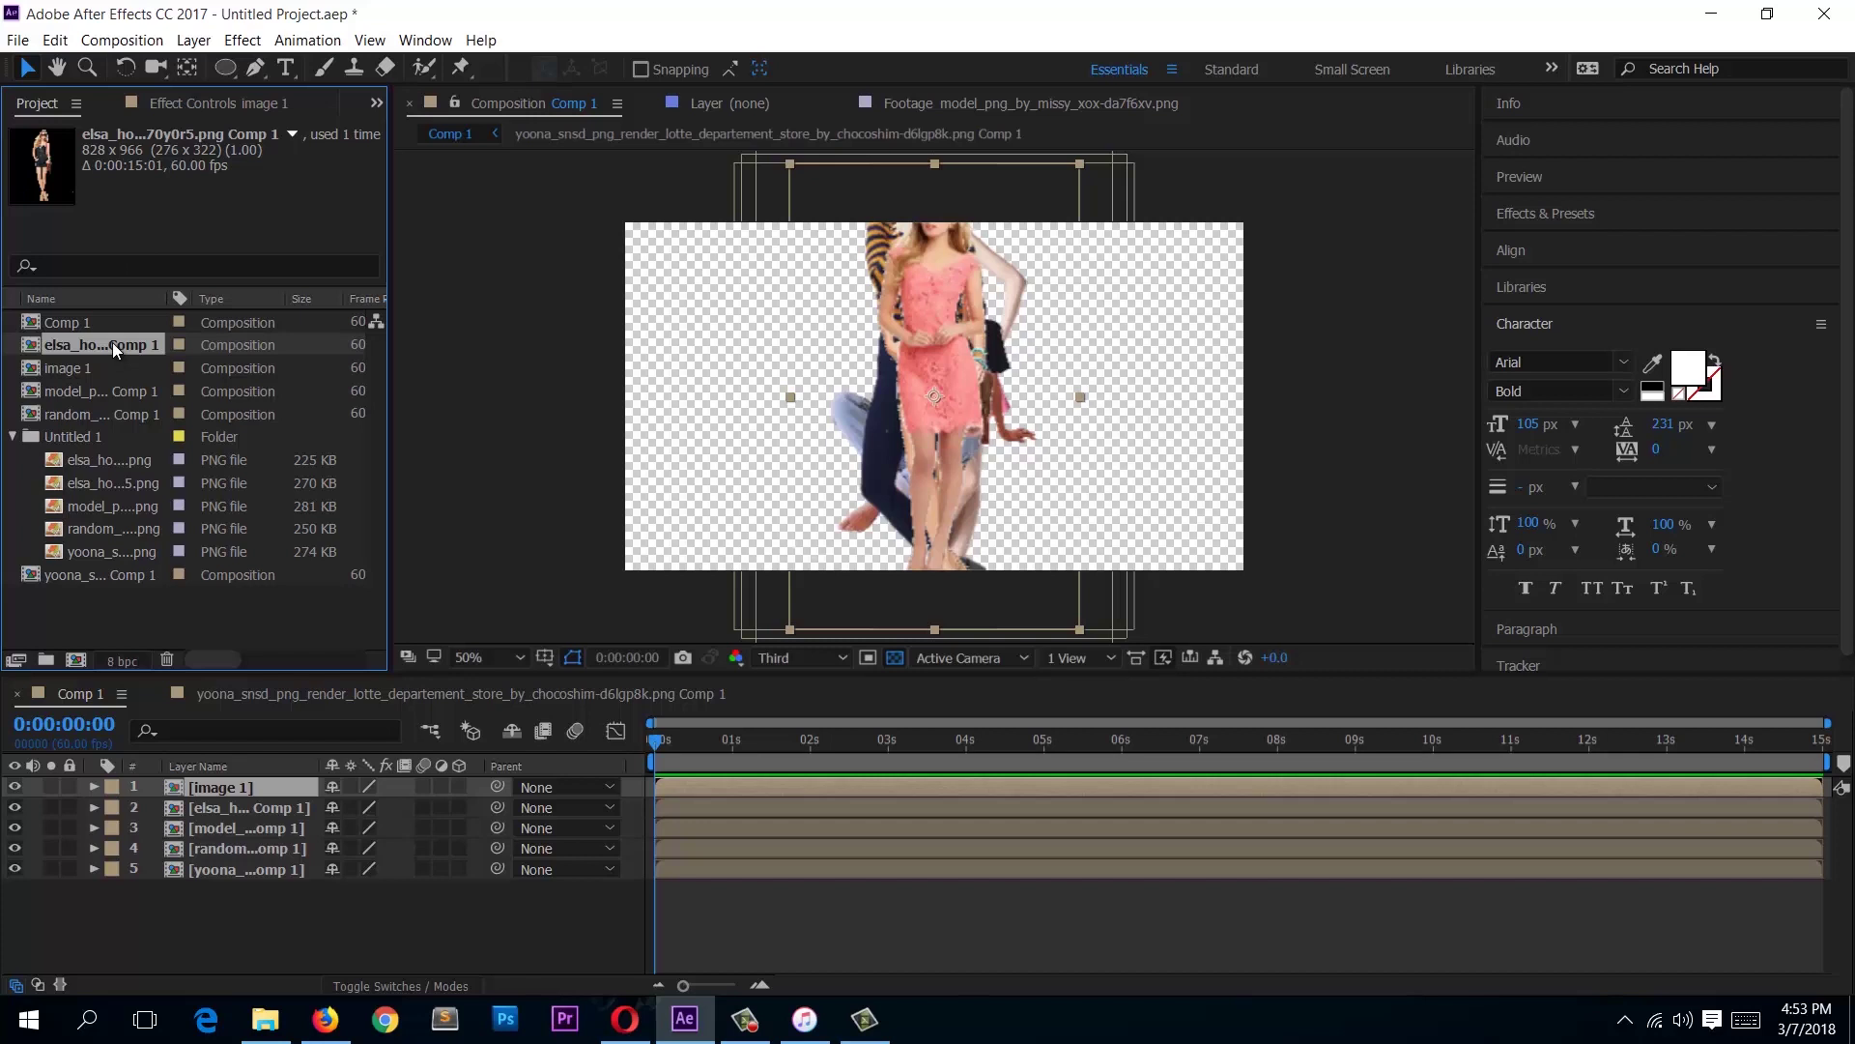
key(Return)
text(image 2)
click(176, 390)
Step: Rename the next two pre-comps to image 3 and image 4
click(126, 392)
key(Return)
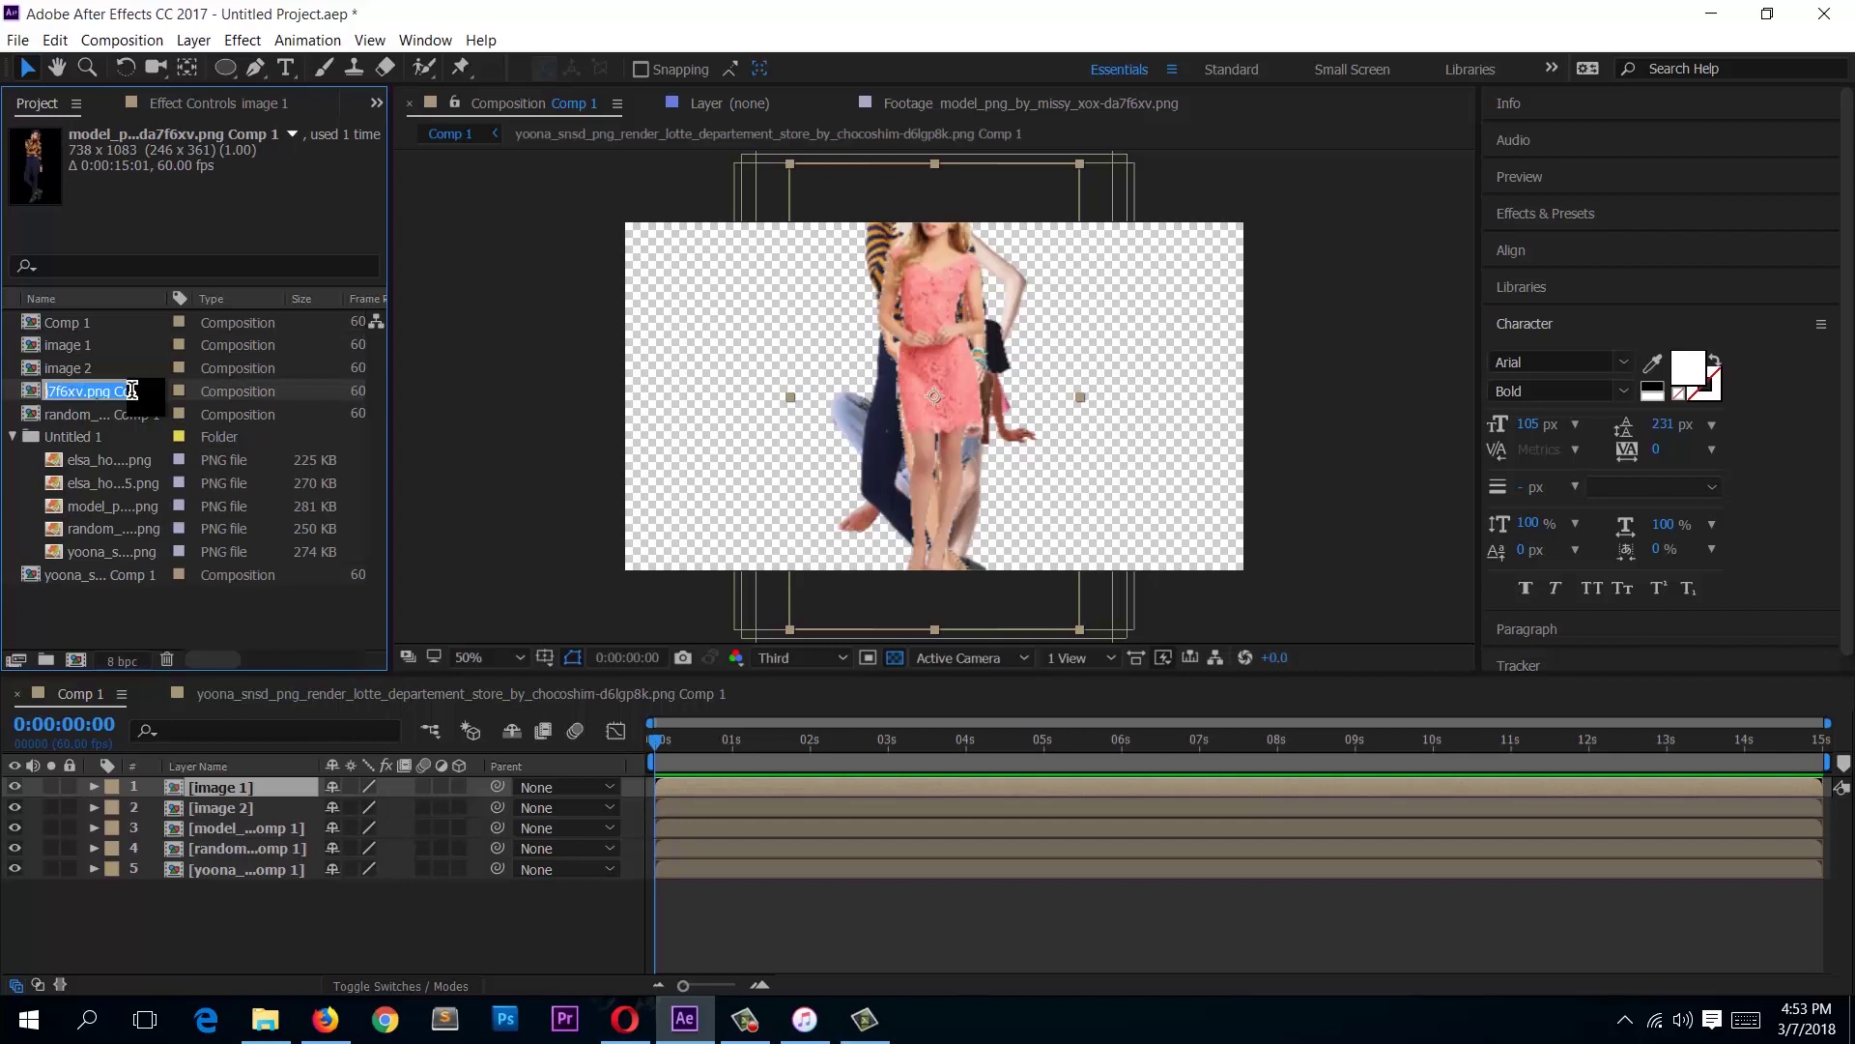
text(image 3)
key(Return)
click(91, 415)
key(Return)
text(image)
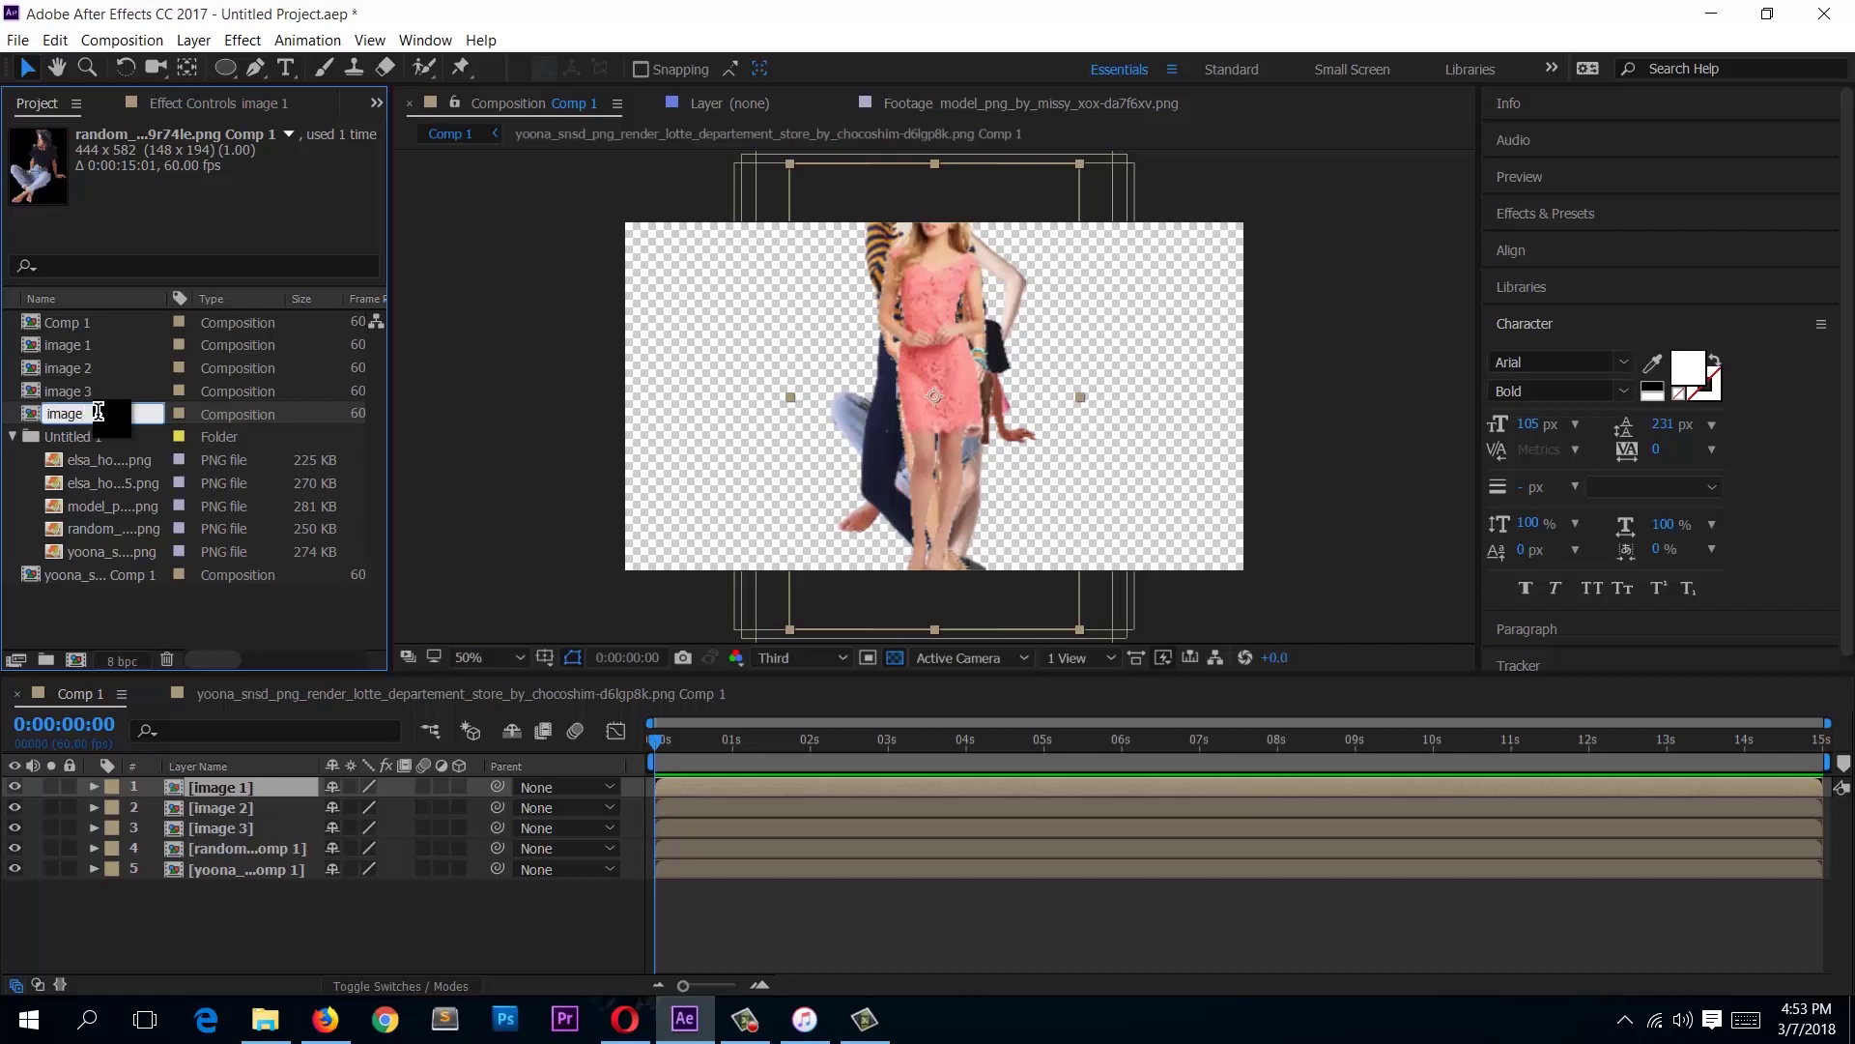
text( 4)
key(Return)
click(427, 920)
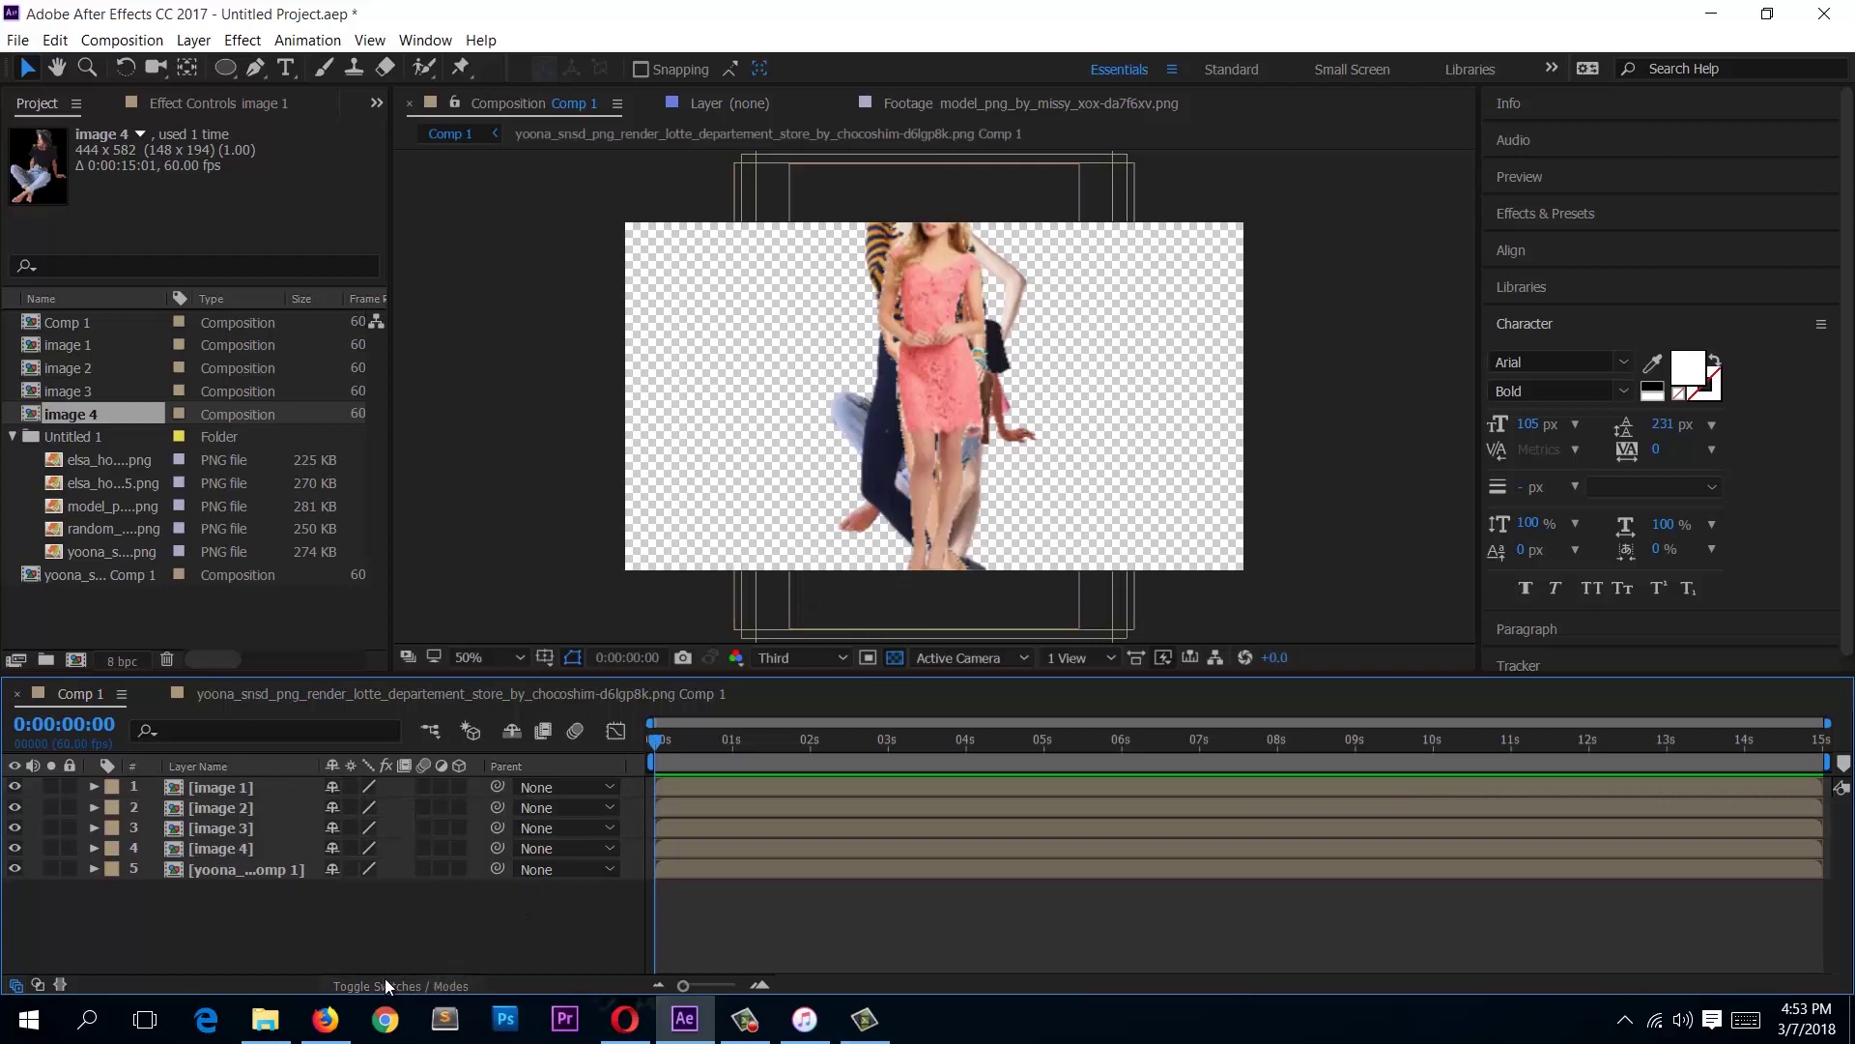
click(426, 985)
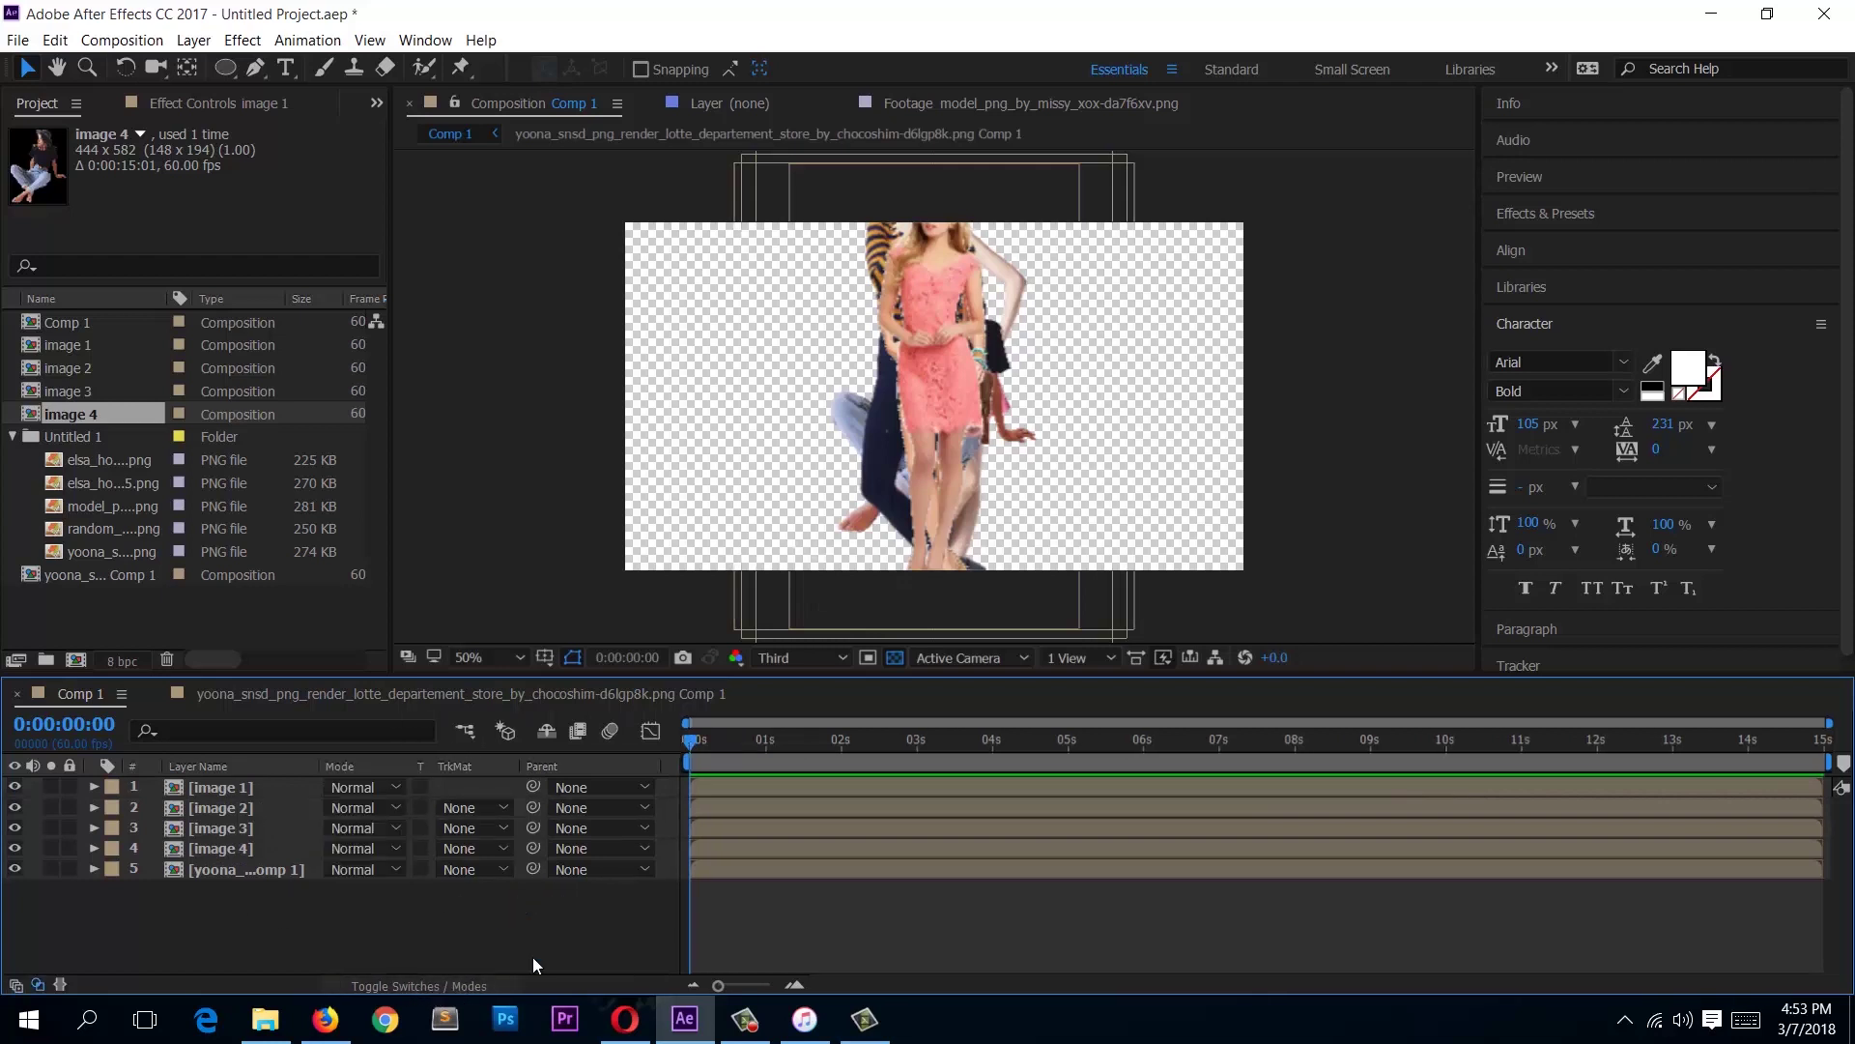
Step: Turn on the 3D switch for all five model layers, image 1 through 5
click(474, 983)
click(460, 787)
drag(460, 807, 466, 914)
Step: Spread the models across the frame and set the preview resolution to Half
click(1099, 567)
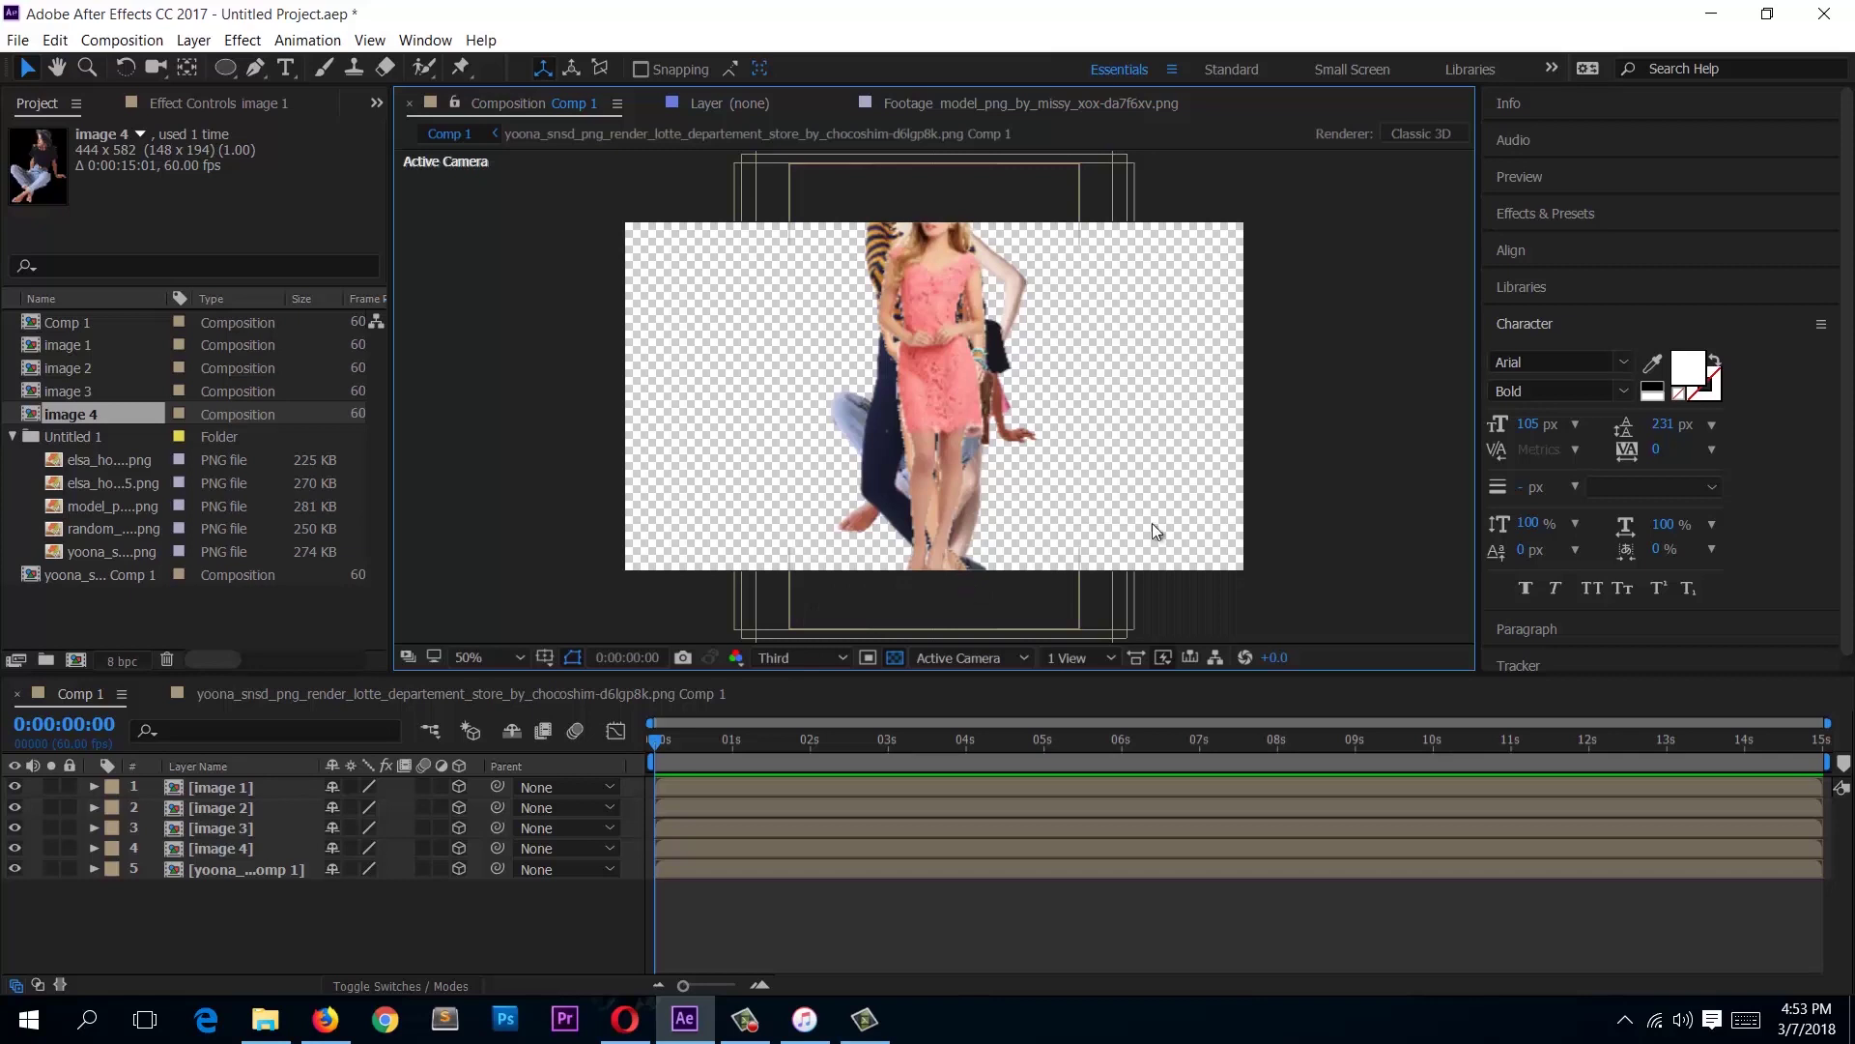
drag(980, 359, 764, 372)
click(1140, 397)
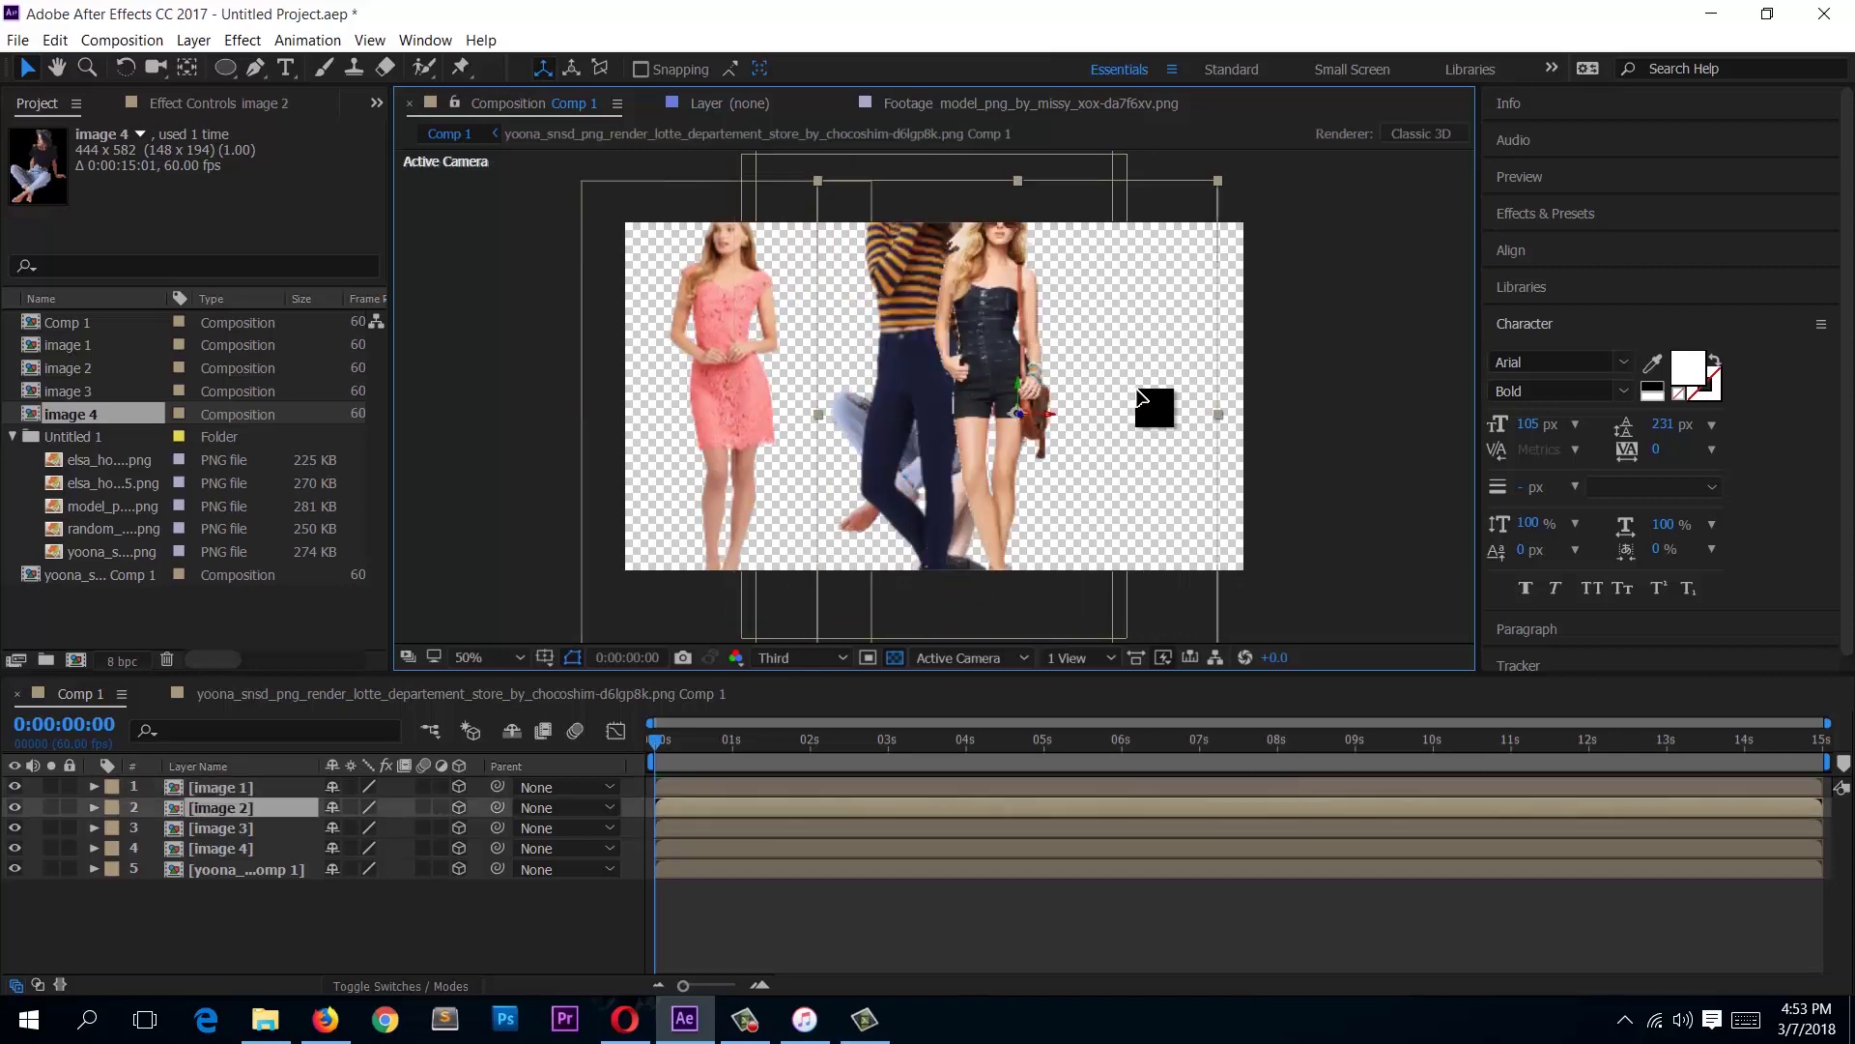
drag(1140, 396, 1299, 398)
drag(930, 381, 918, 546)
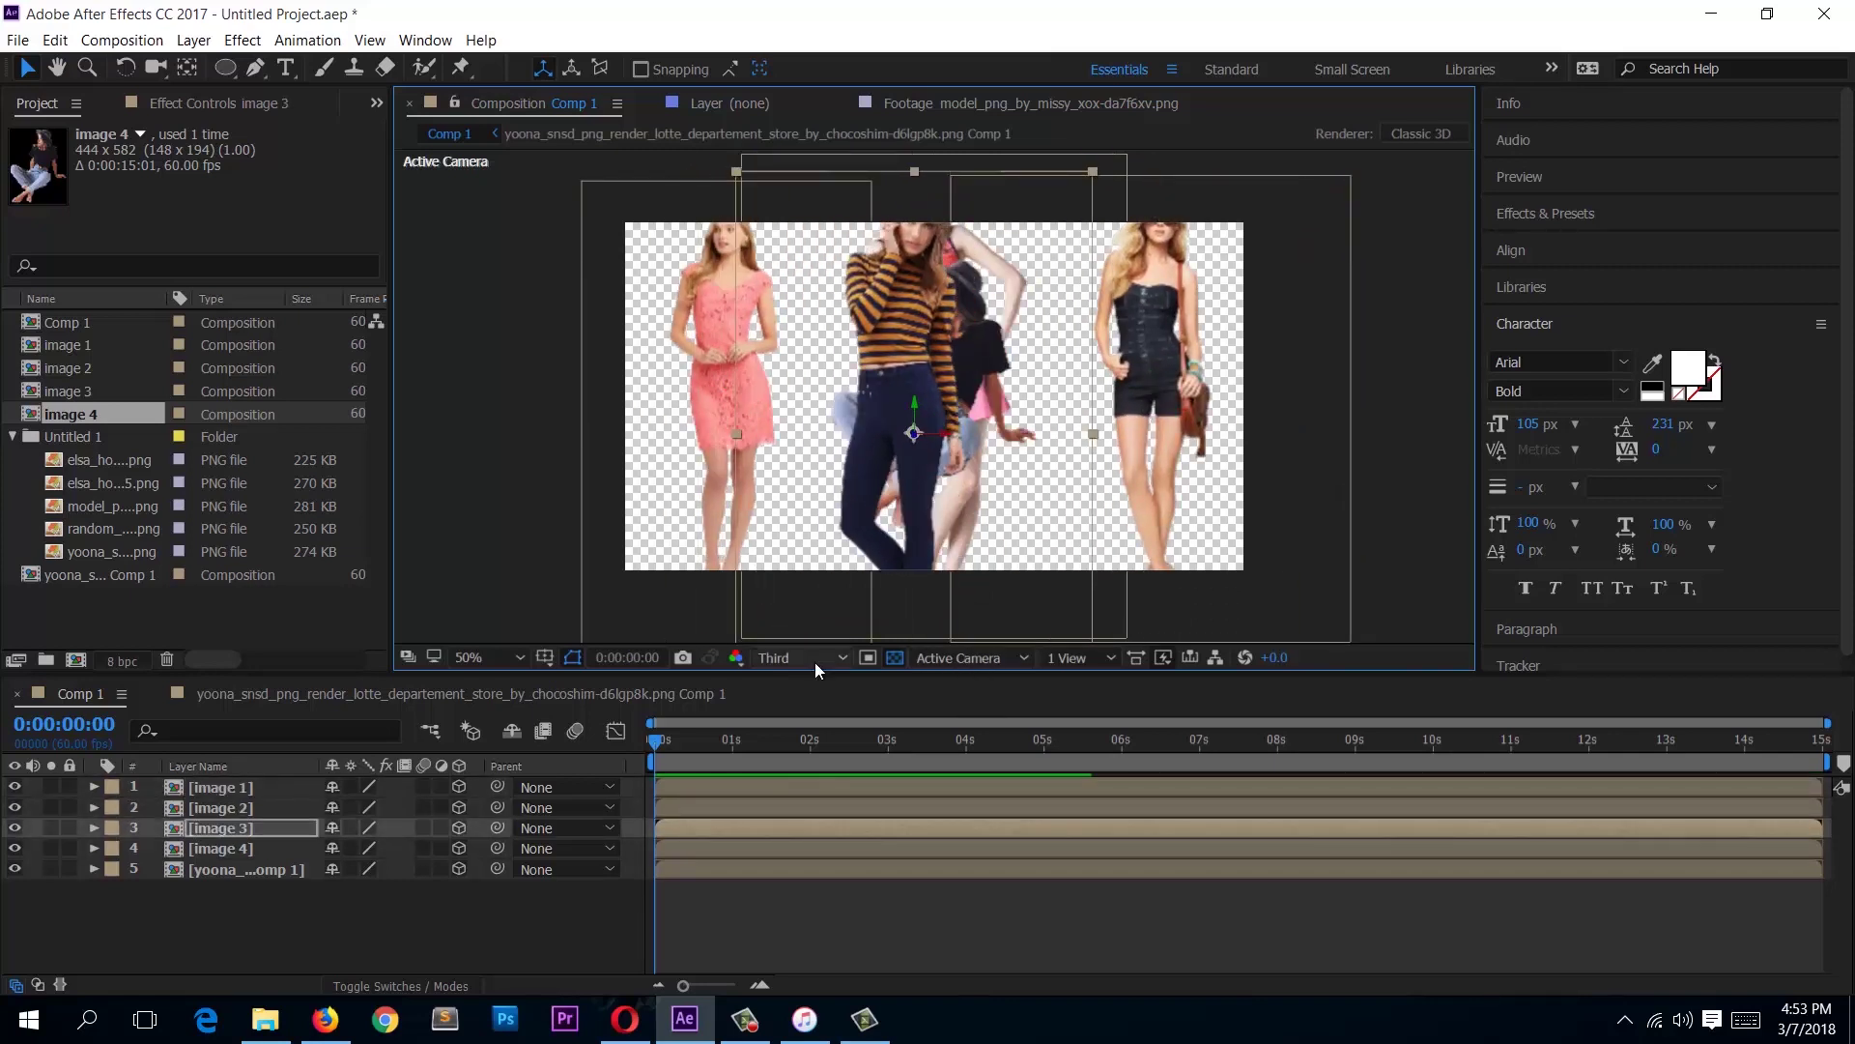
click(814, 663)
click(823, 730)
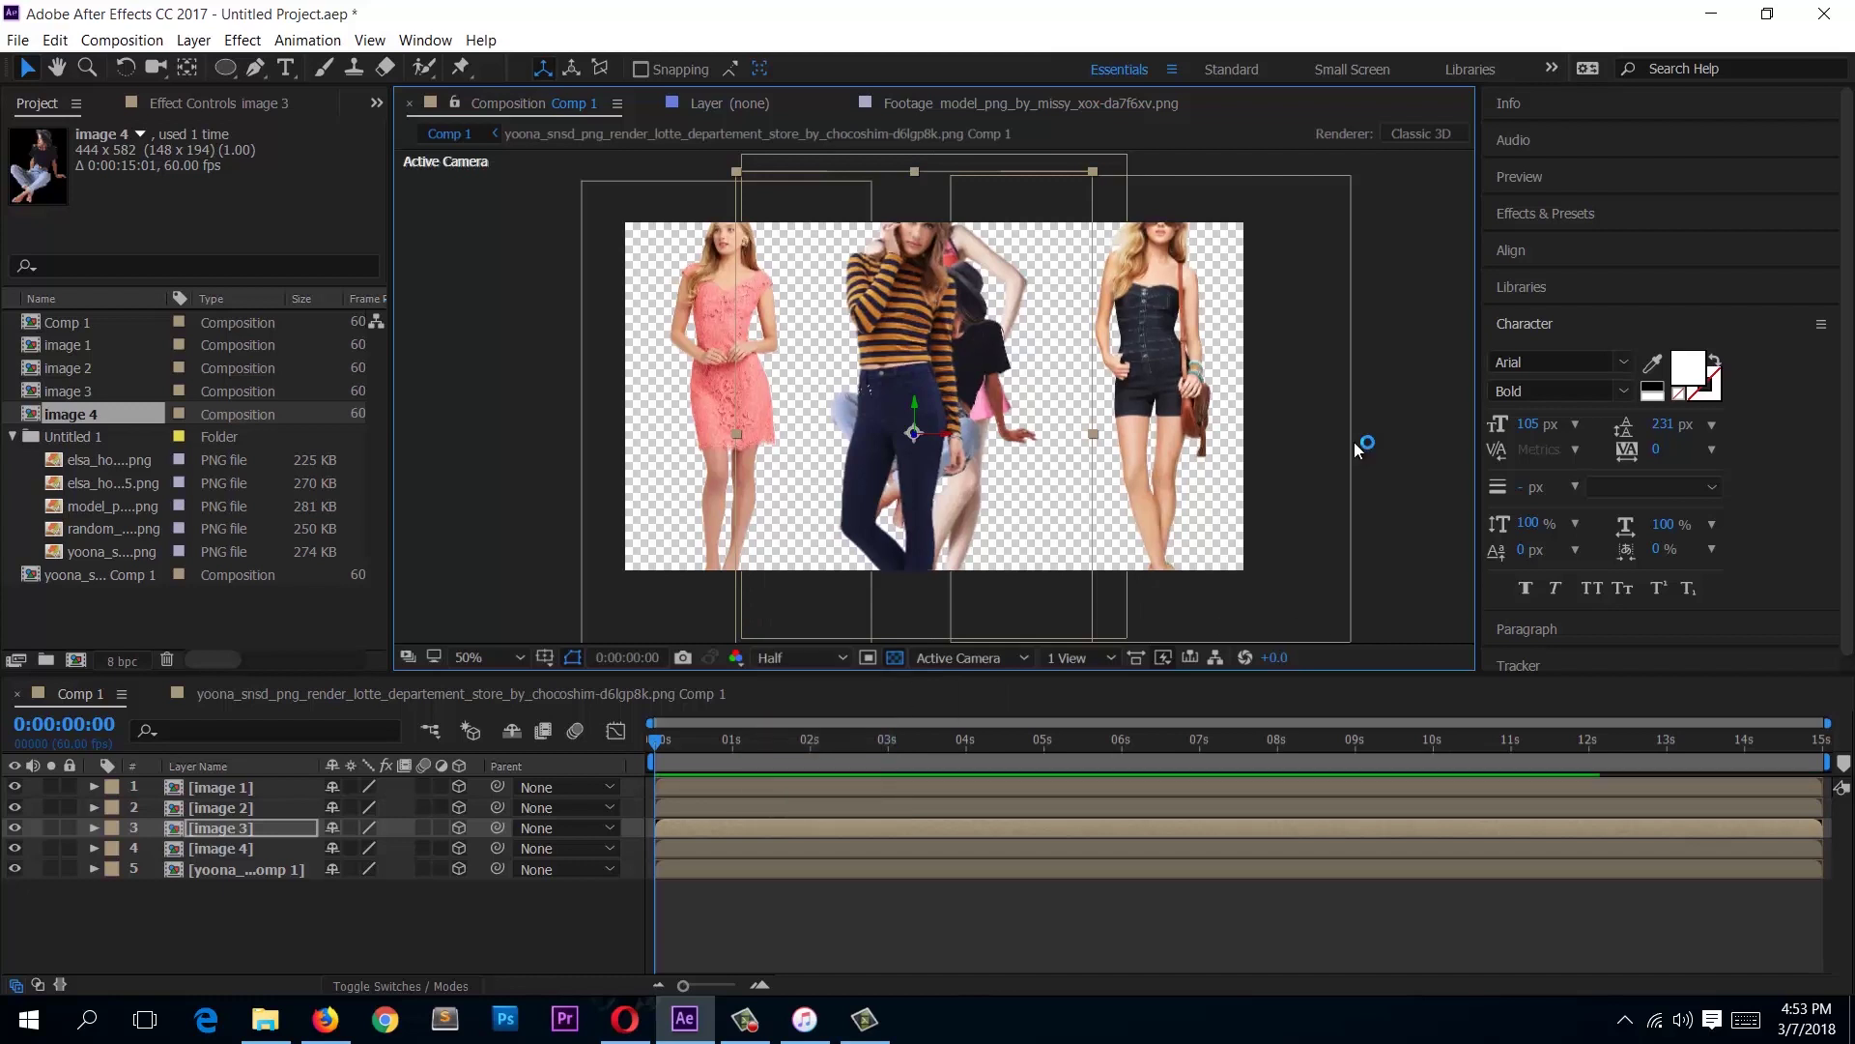
drag(986, 403, 841, 425)
drag(1043, 385, 1039, 392)
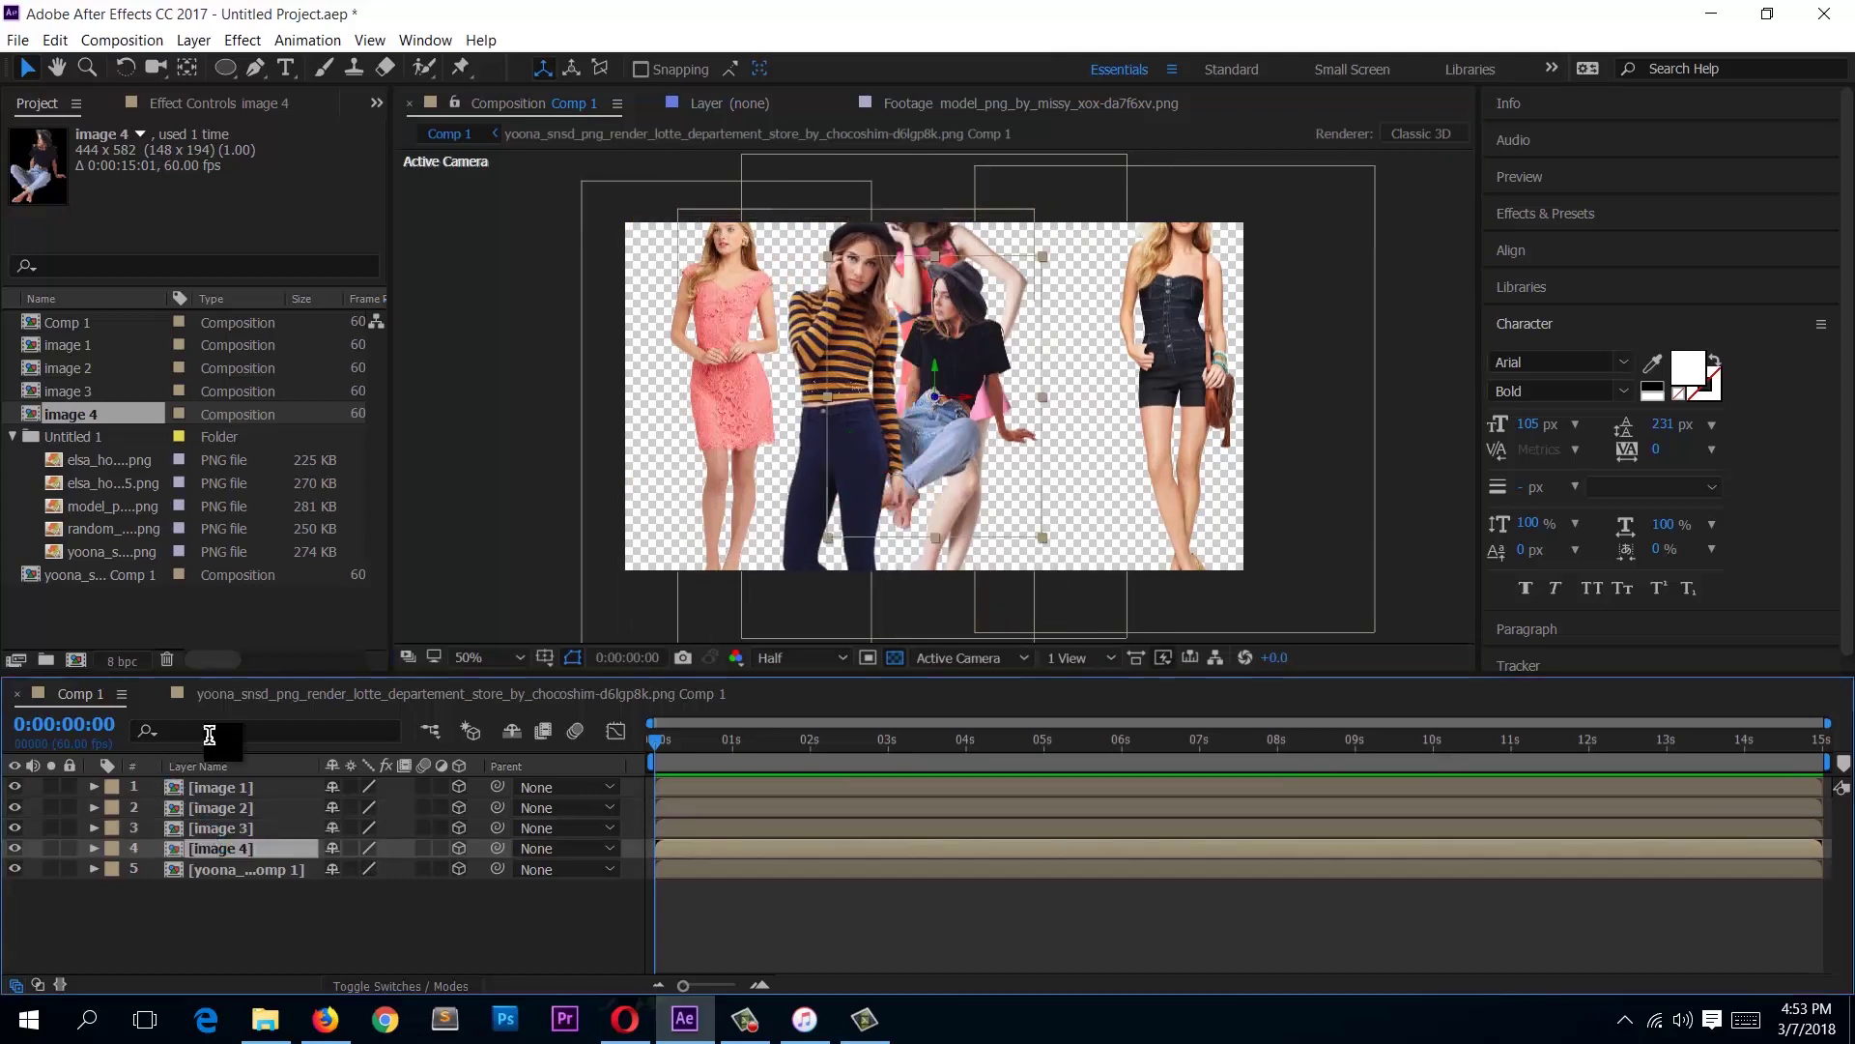
Step: Rename the remaining model pre-comp to image 5
click(223, 867)
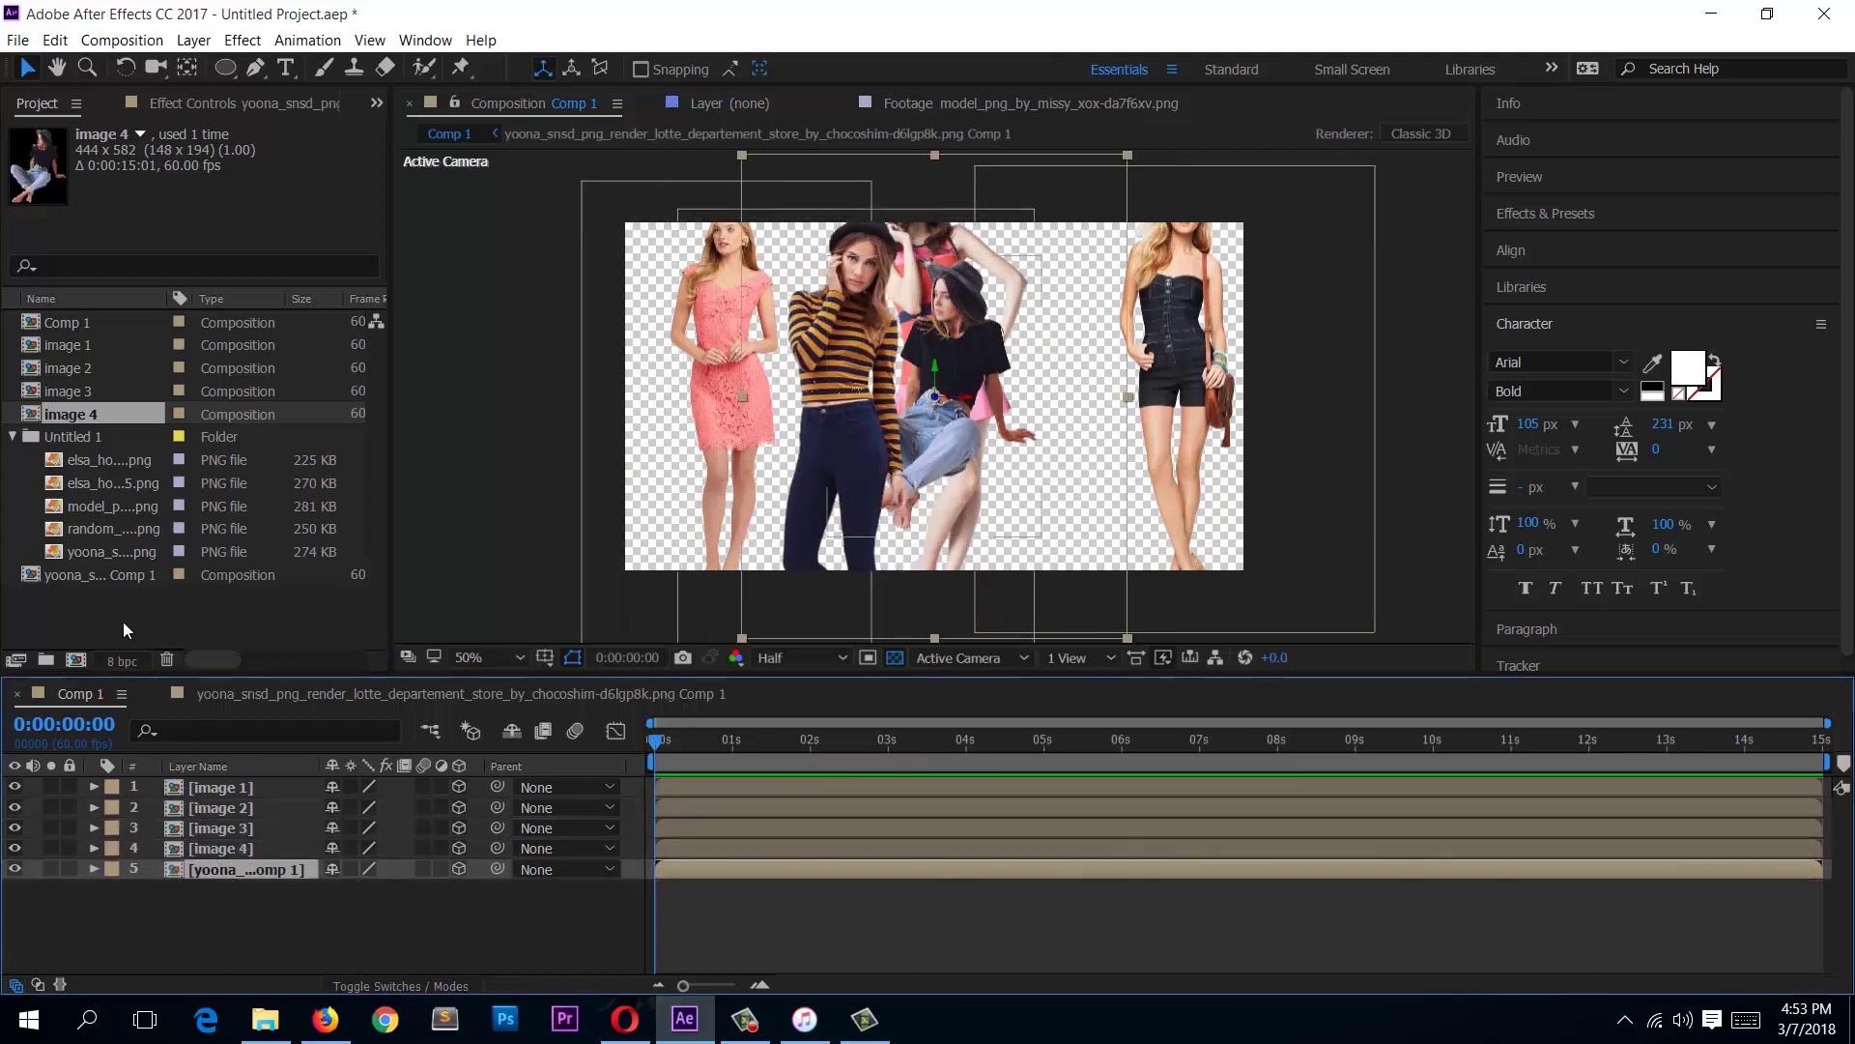
click(94, 574)
key(Return)
text(ia)
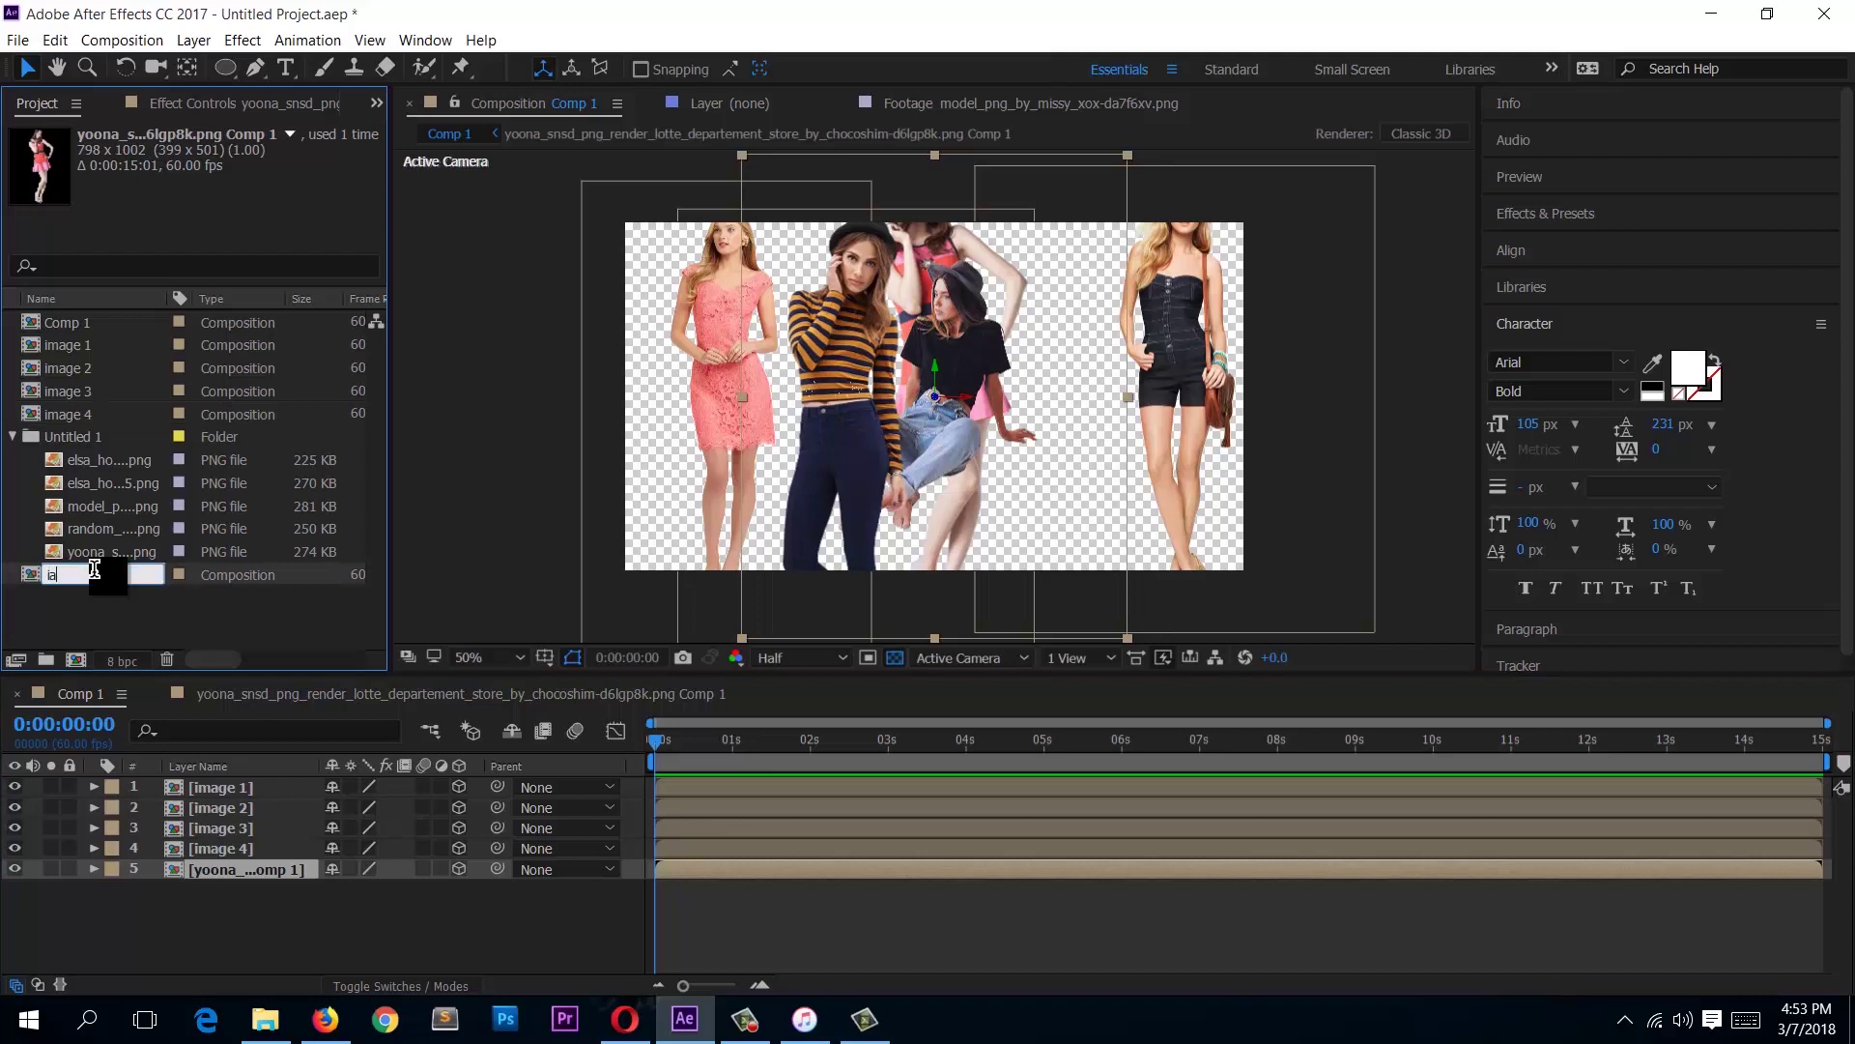
text(age 5)
click(456, 553)
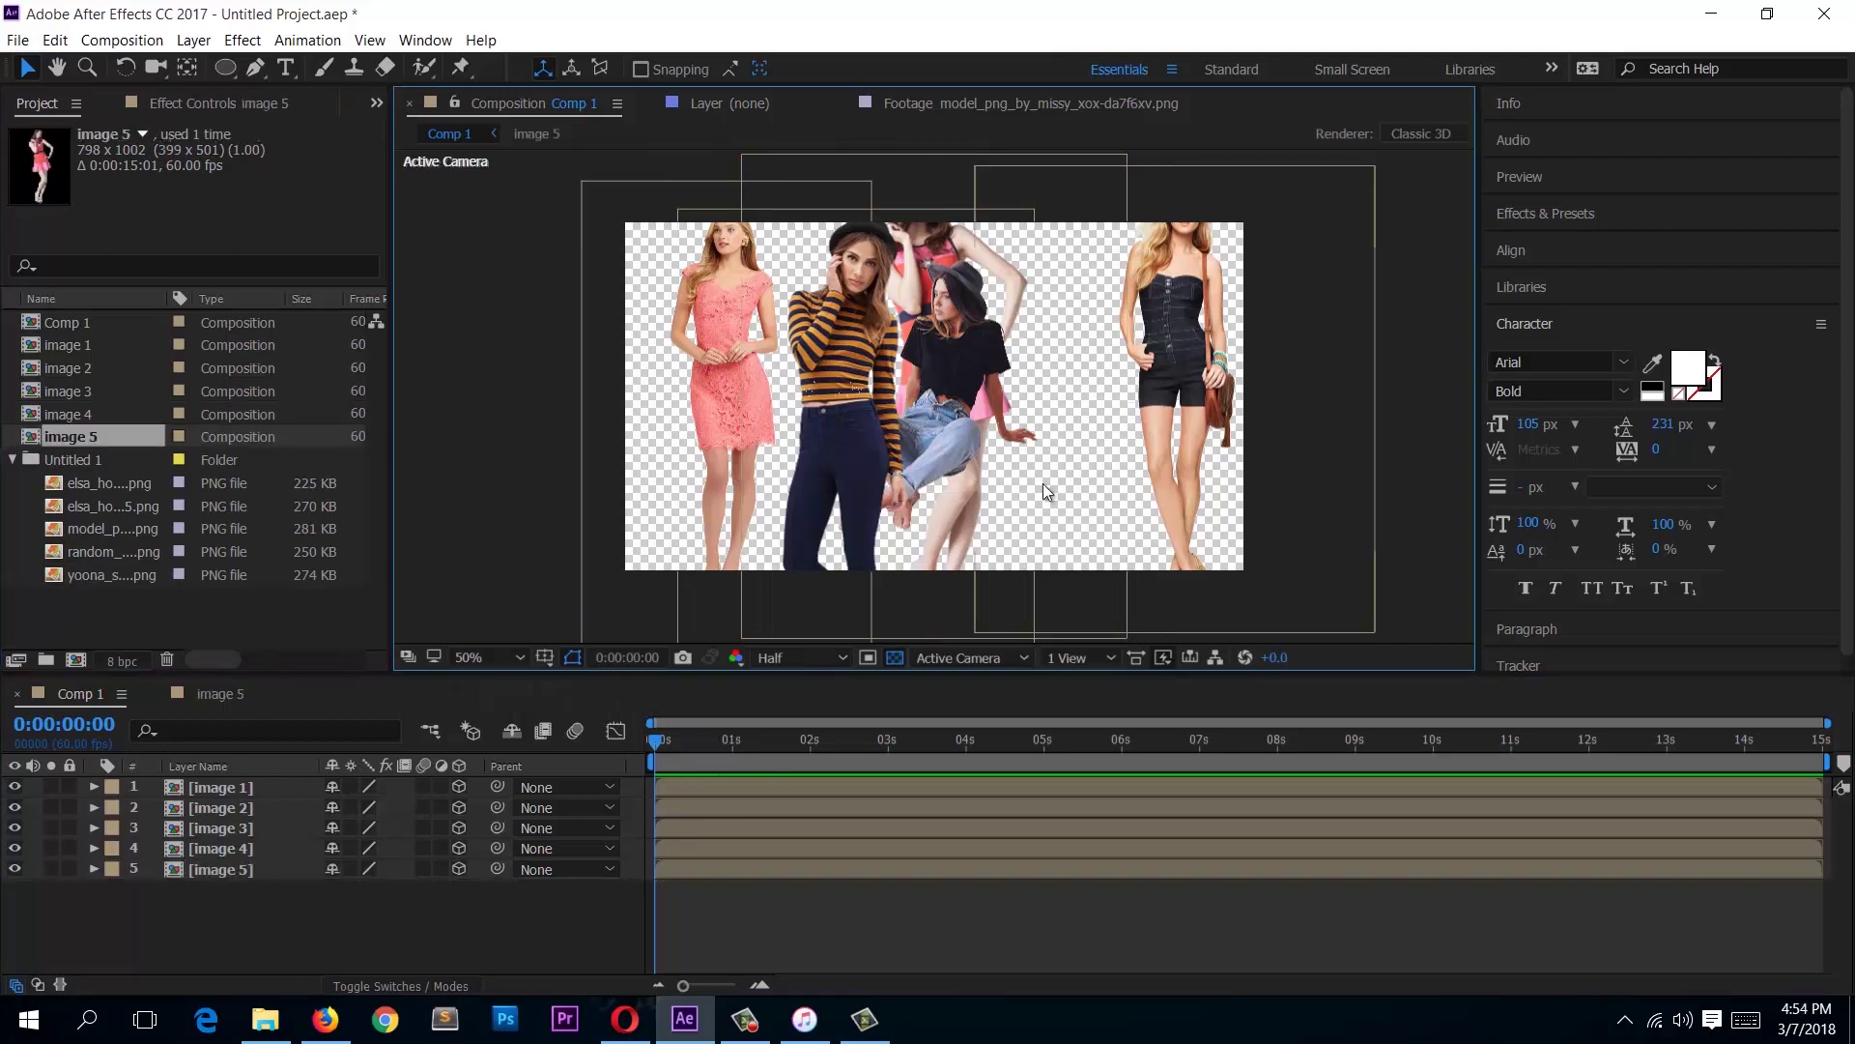
Step: Move the fifth model left, behind the striped-top model, and nudge it up-left
drag(1041, 490, 877, 483)
drag(1109, 345, 1000, 343)
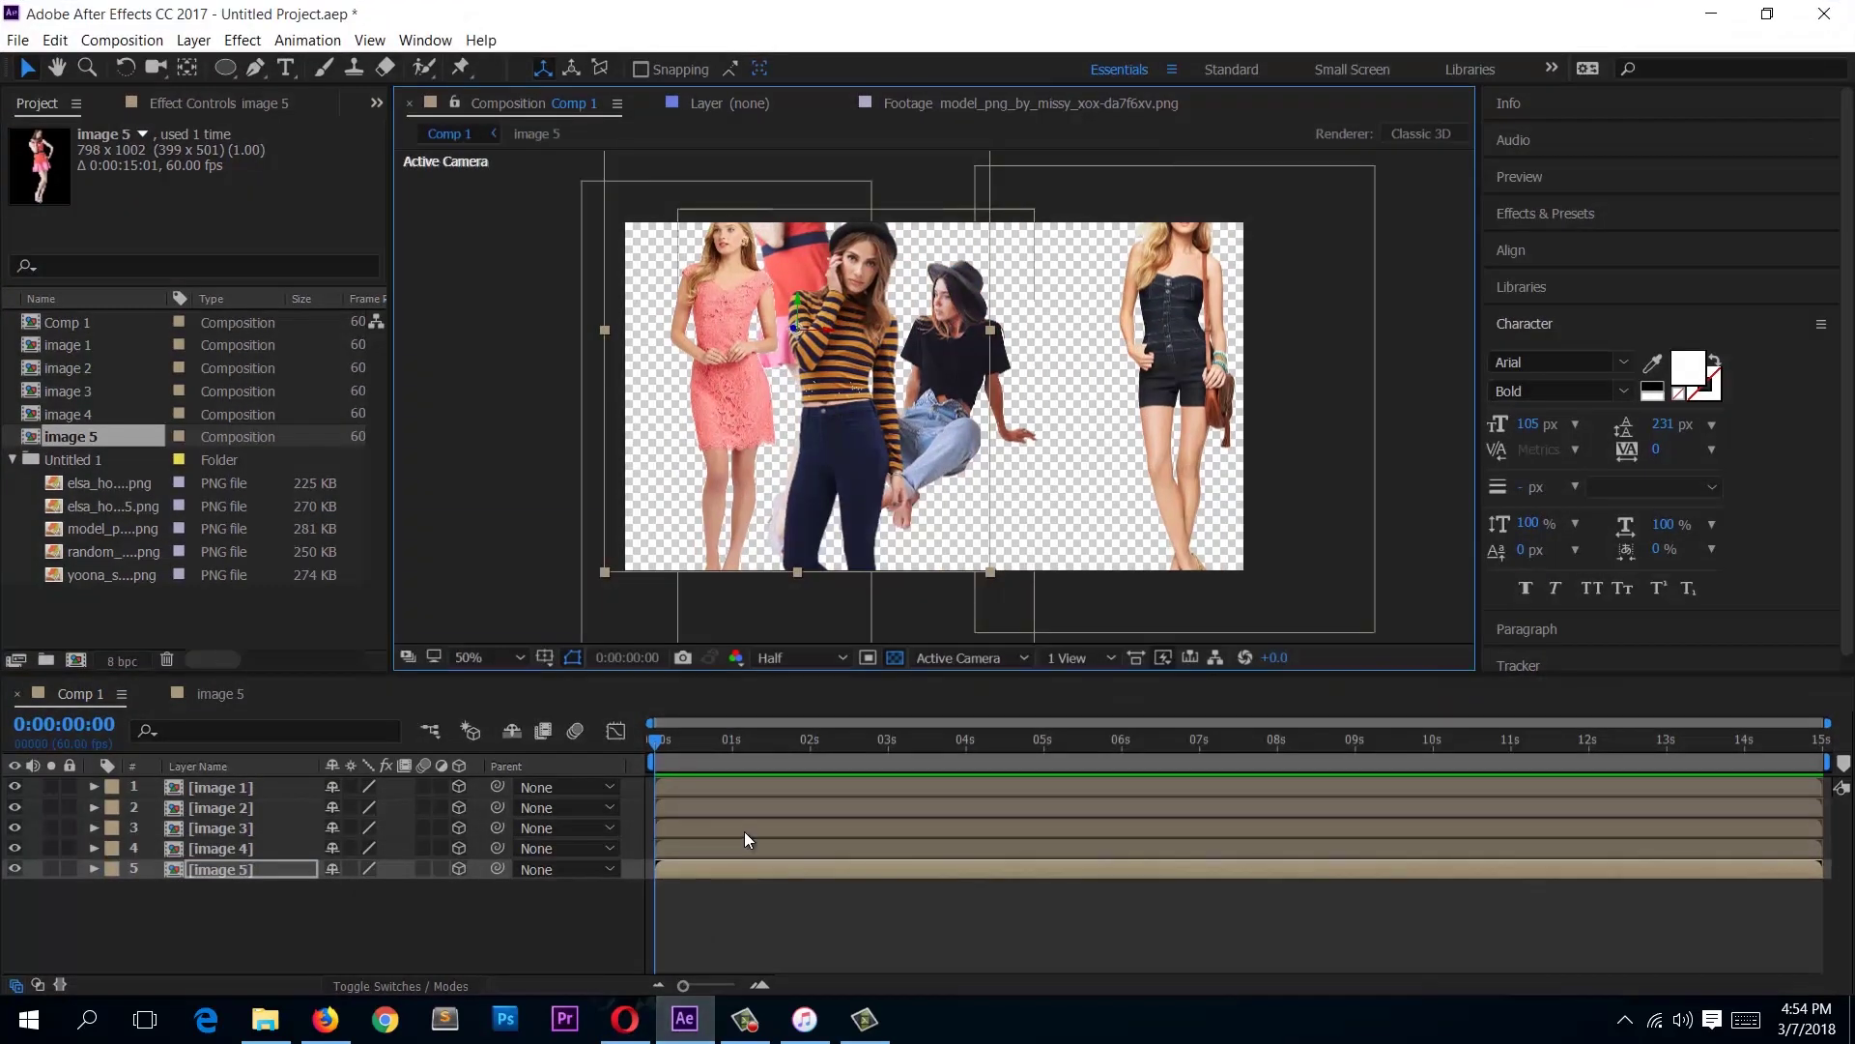
click(745, 831)
click(767, 781)
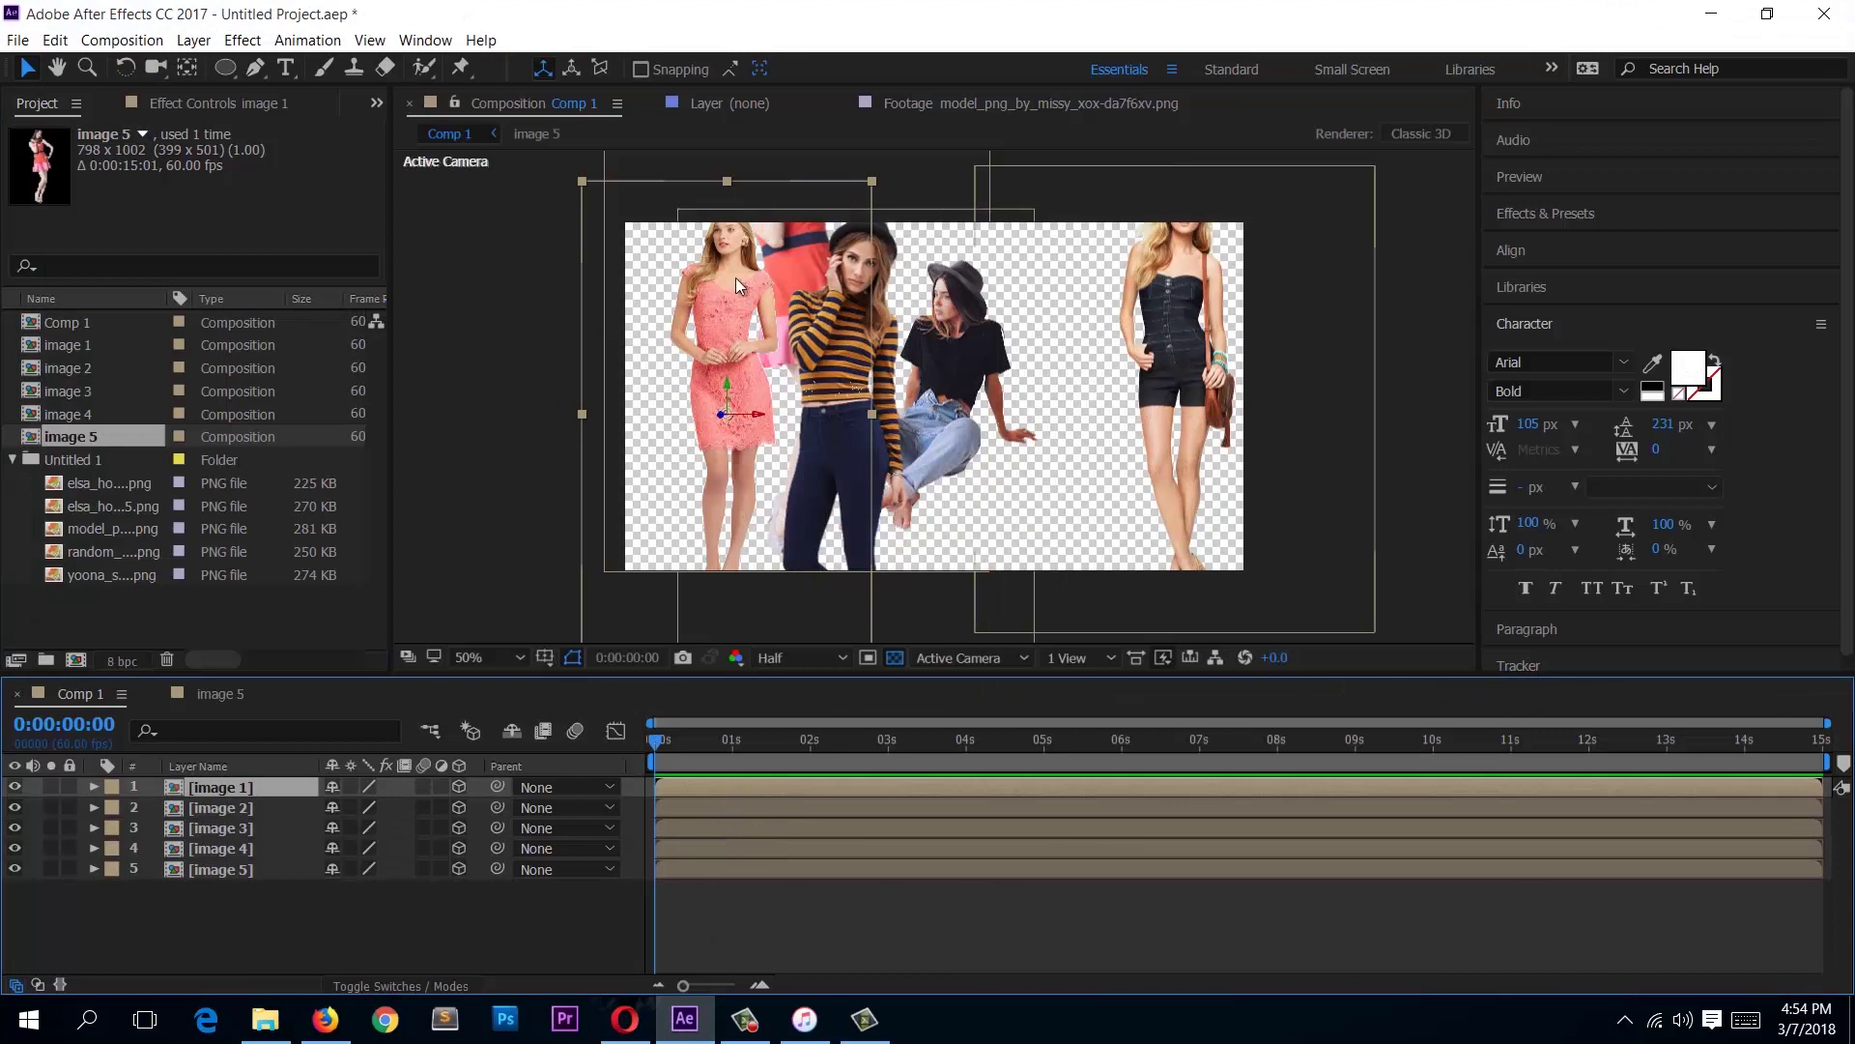
click(1080, 658)
click(1101, 683)
click(1097, 658)
Step: Use a 2 Views - Horizontal layout: Active Camera on the left, Top view on the right
click(1118, 707)
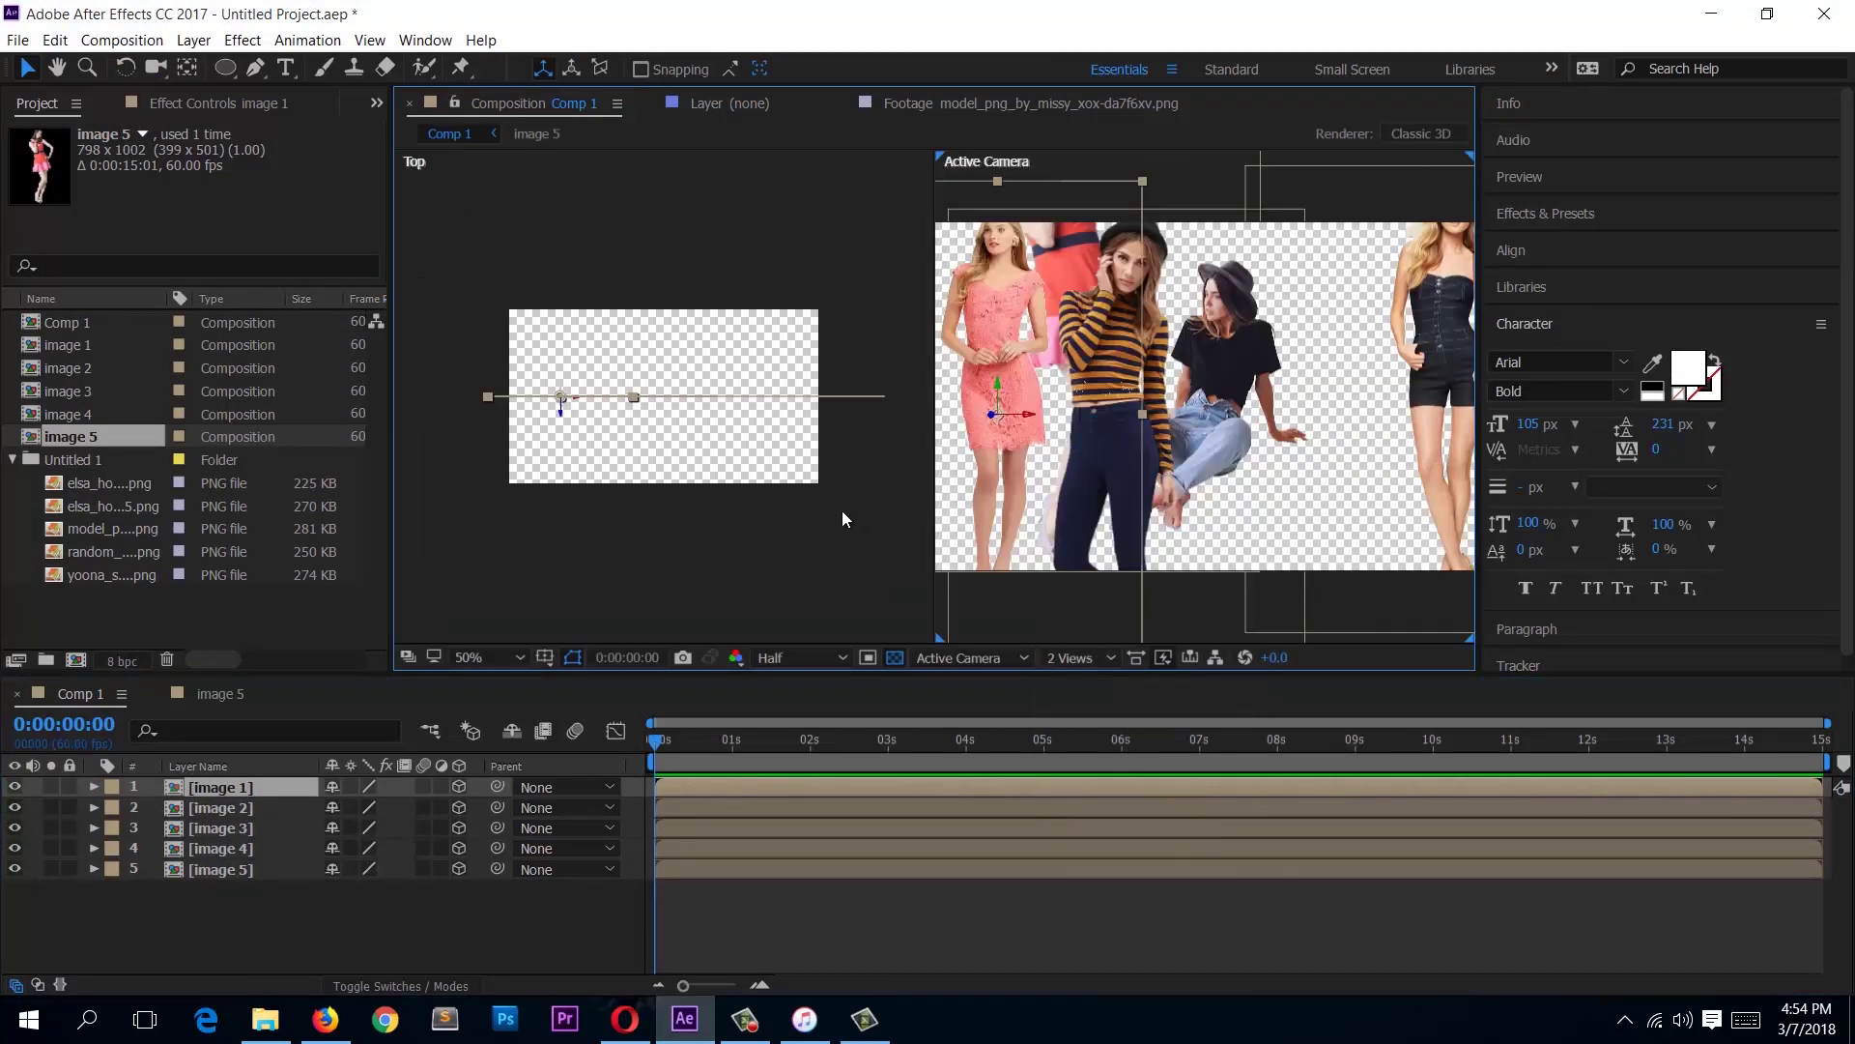
click(842, 510)
click(943, 657)
click(966, 677)
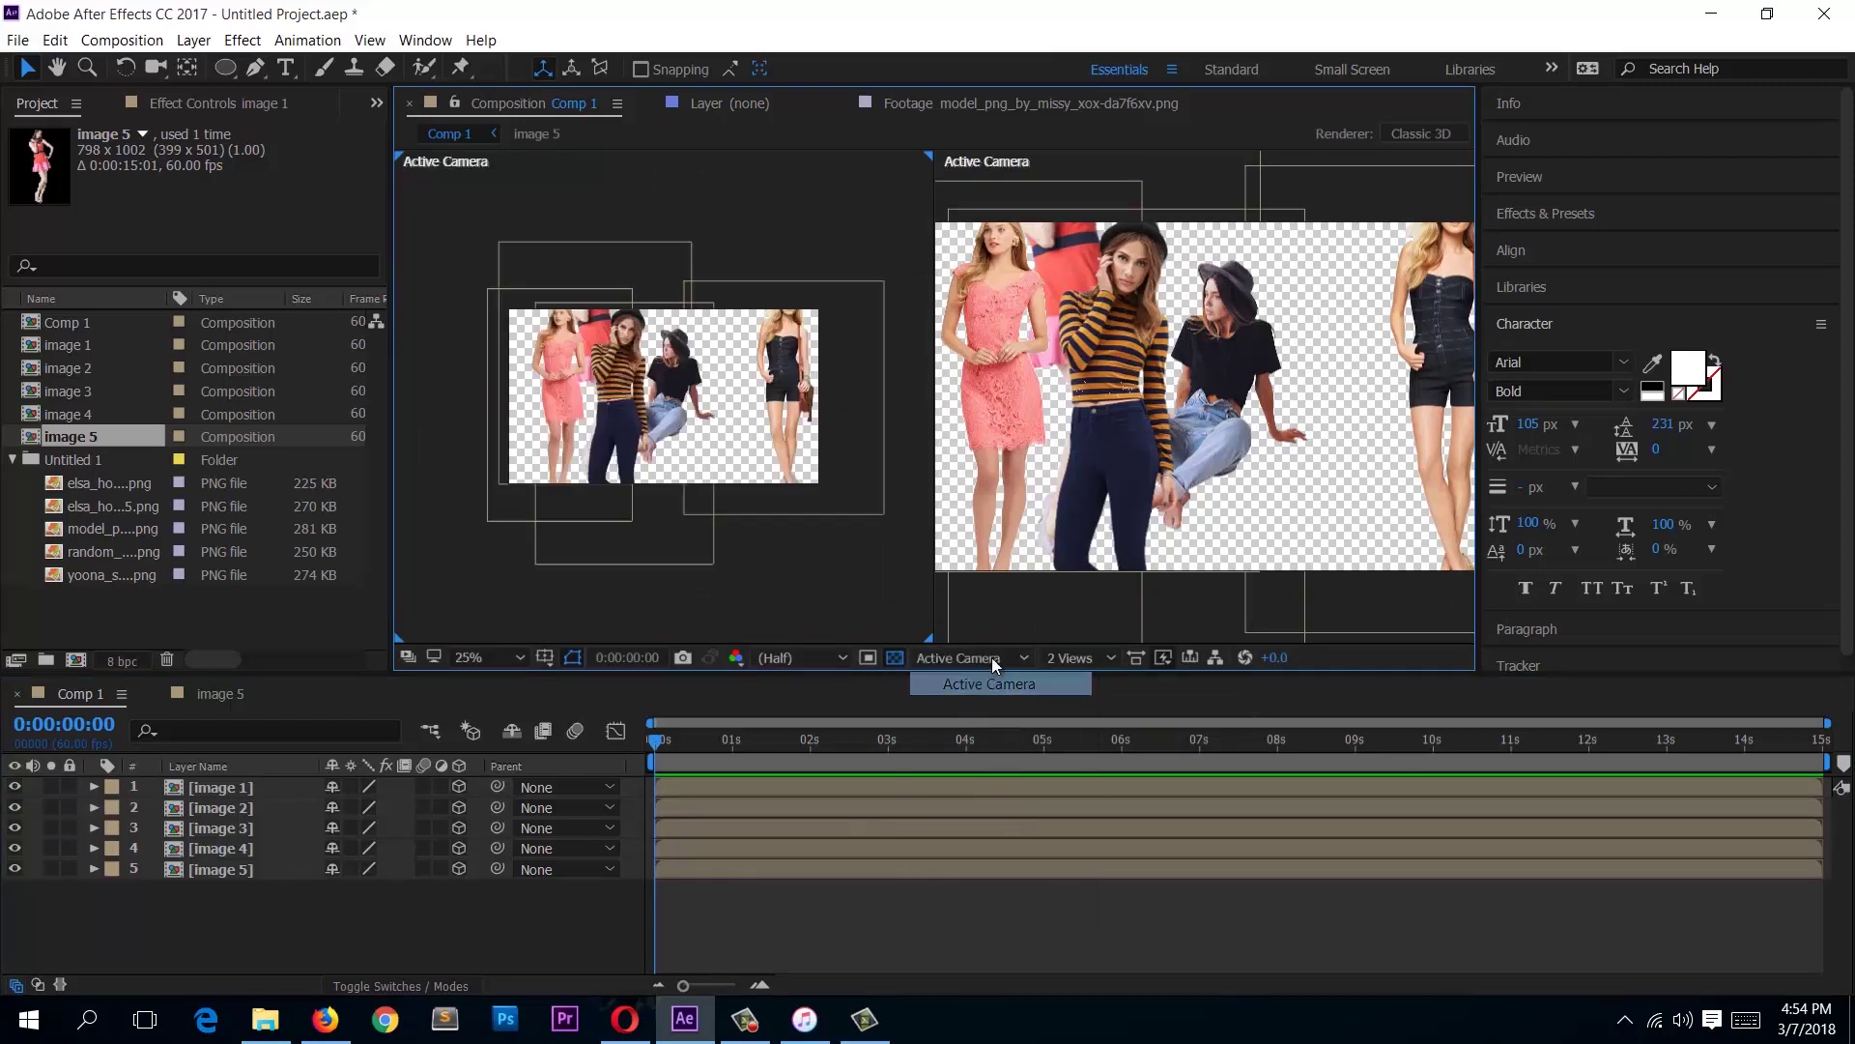
click(1111, 626)
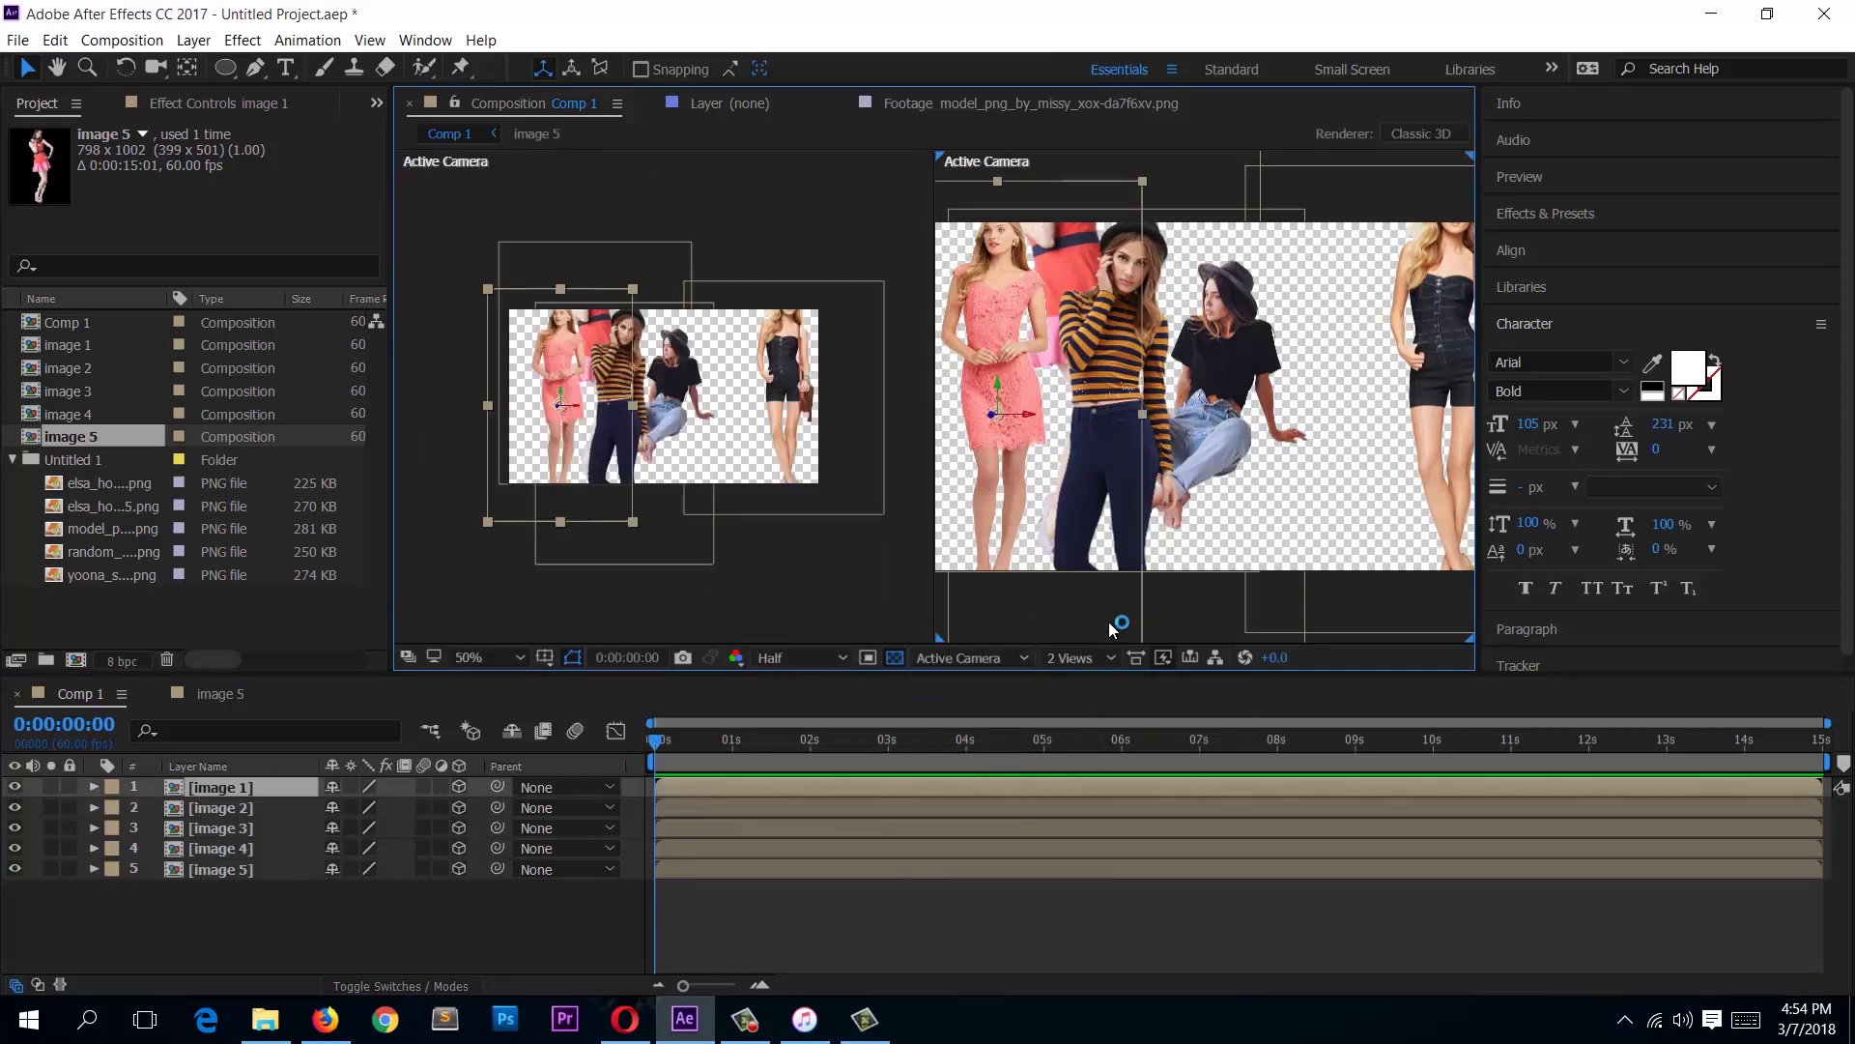
click(1024, 665)
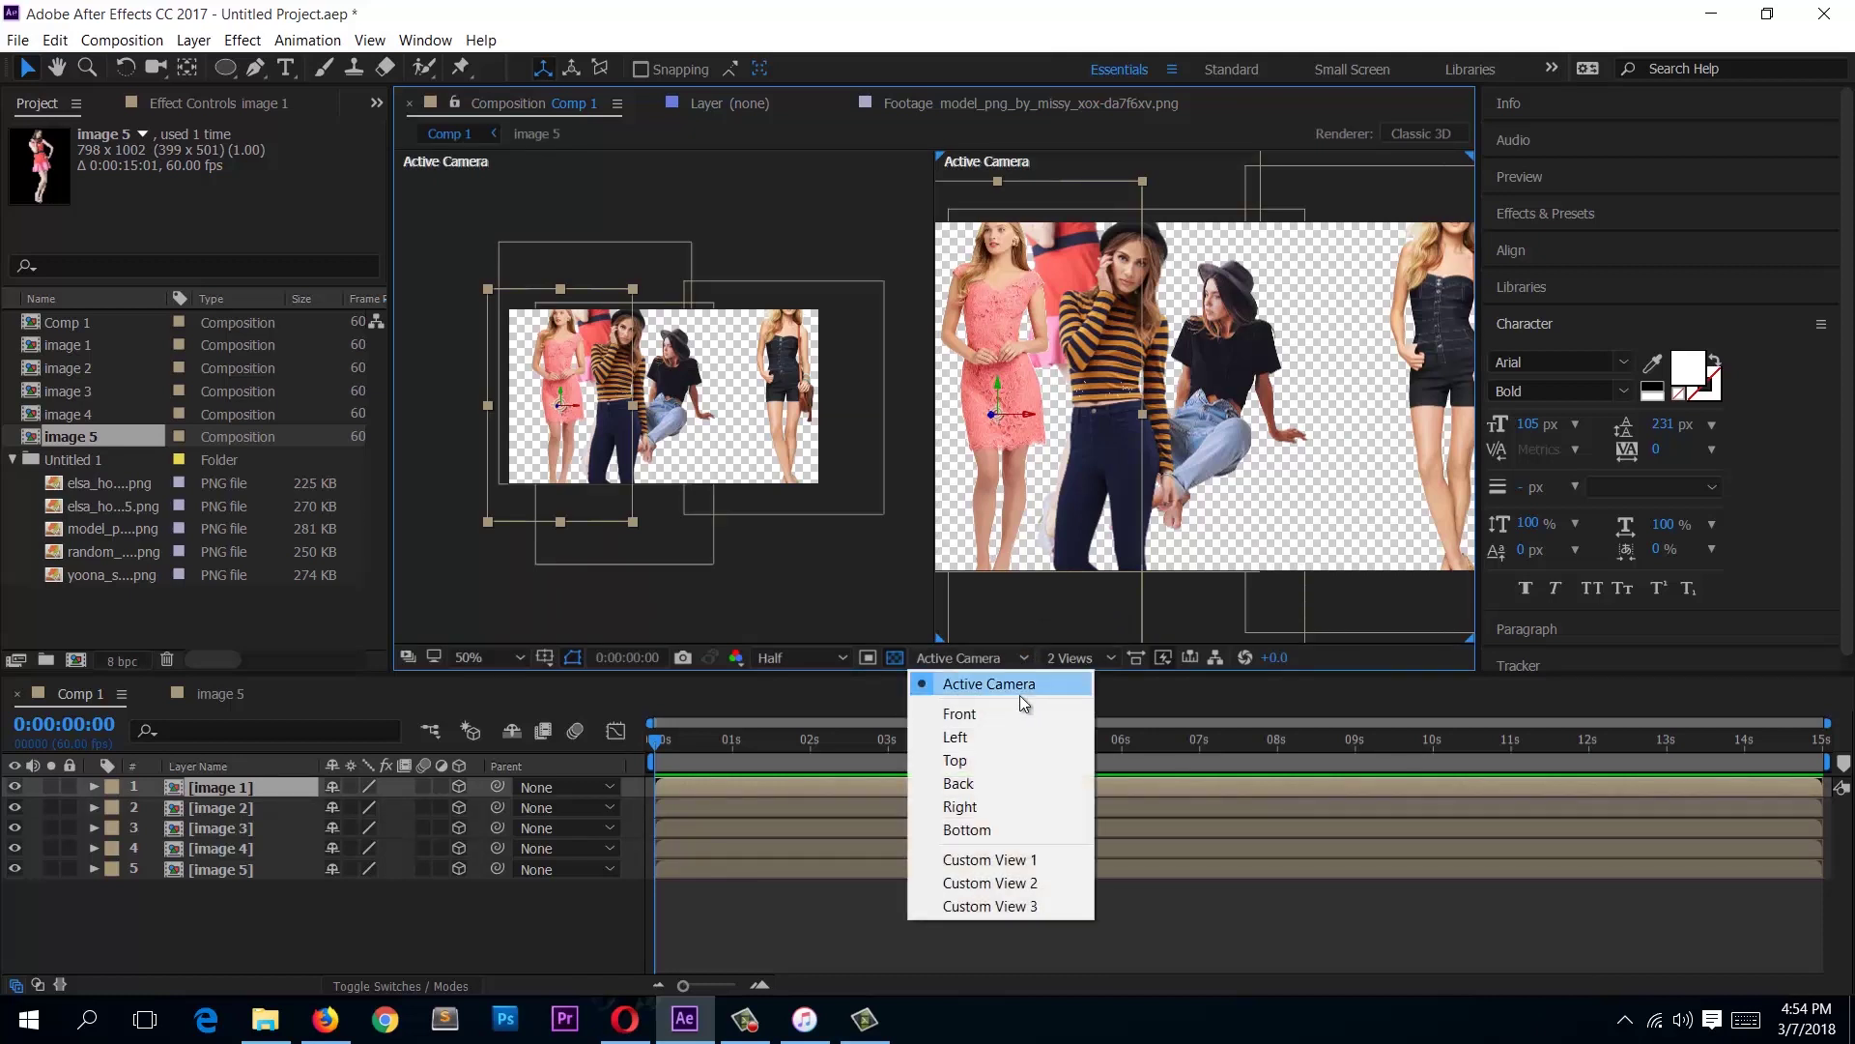
click(1006, 759)
scroll(1041, 524, down, 2)
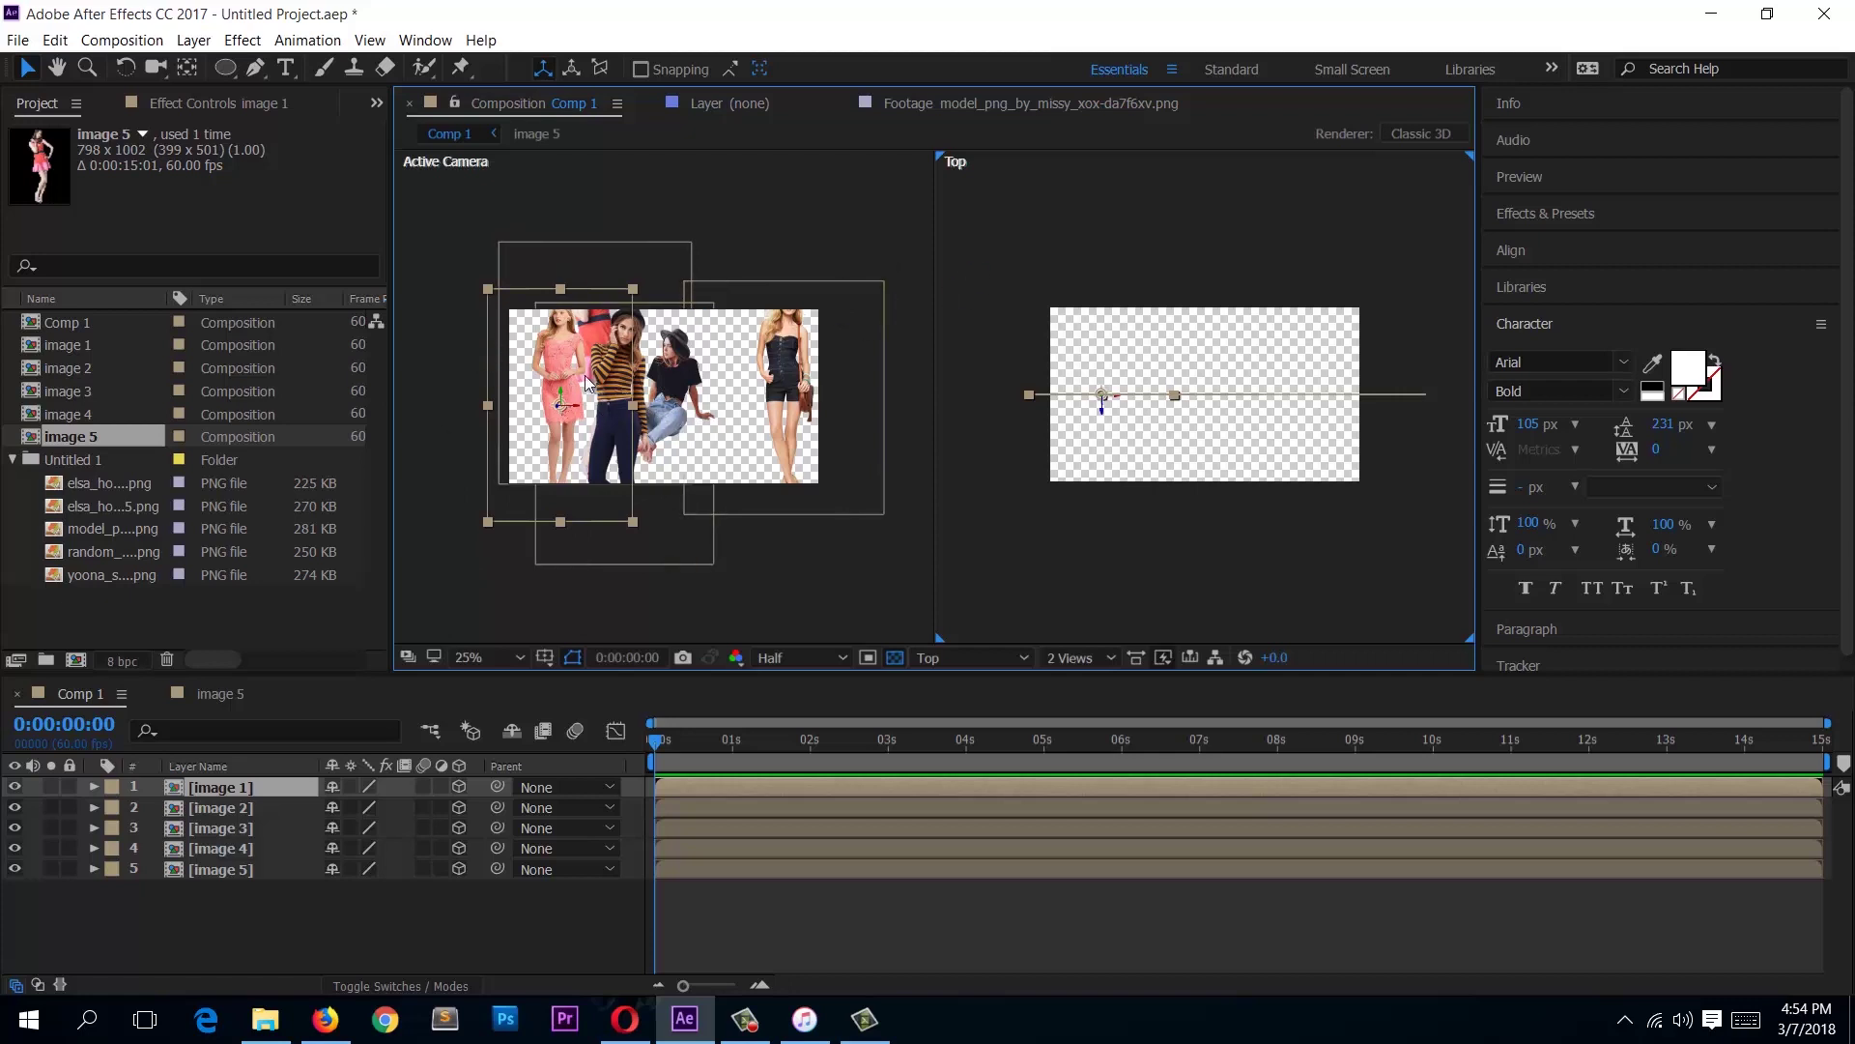
Step: Bring image 1 closer to the camera and move it about 98 px right
click(280, 786)
drag(1102, 416, 1103, 465)
click(652, 425)
drag(535, 414, 629, 406)
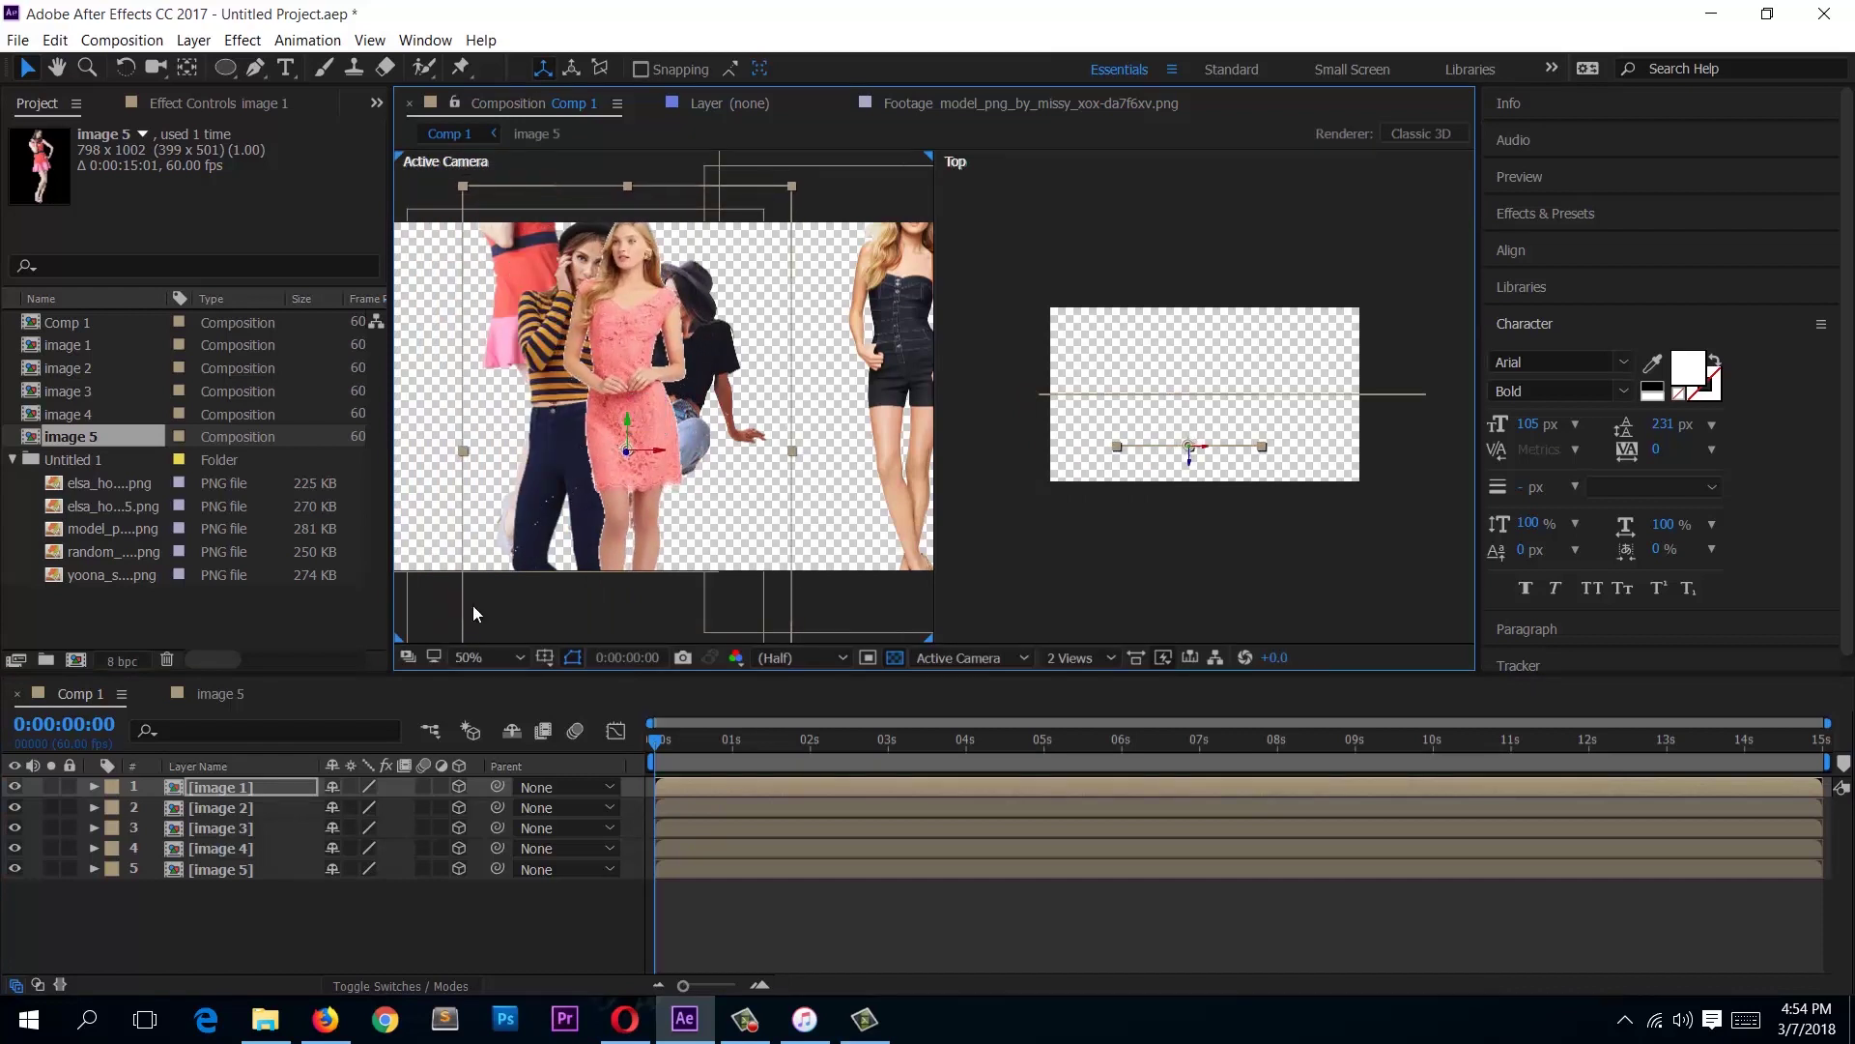
Step: Scale all five model layers to 58%, then move image 1 up slightly
shift+click(218, 868)
key(s)
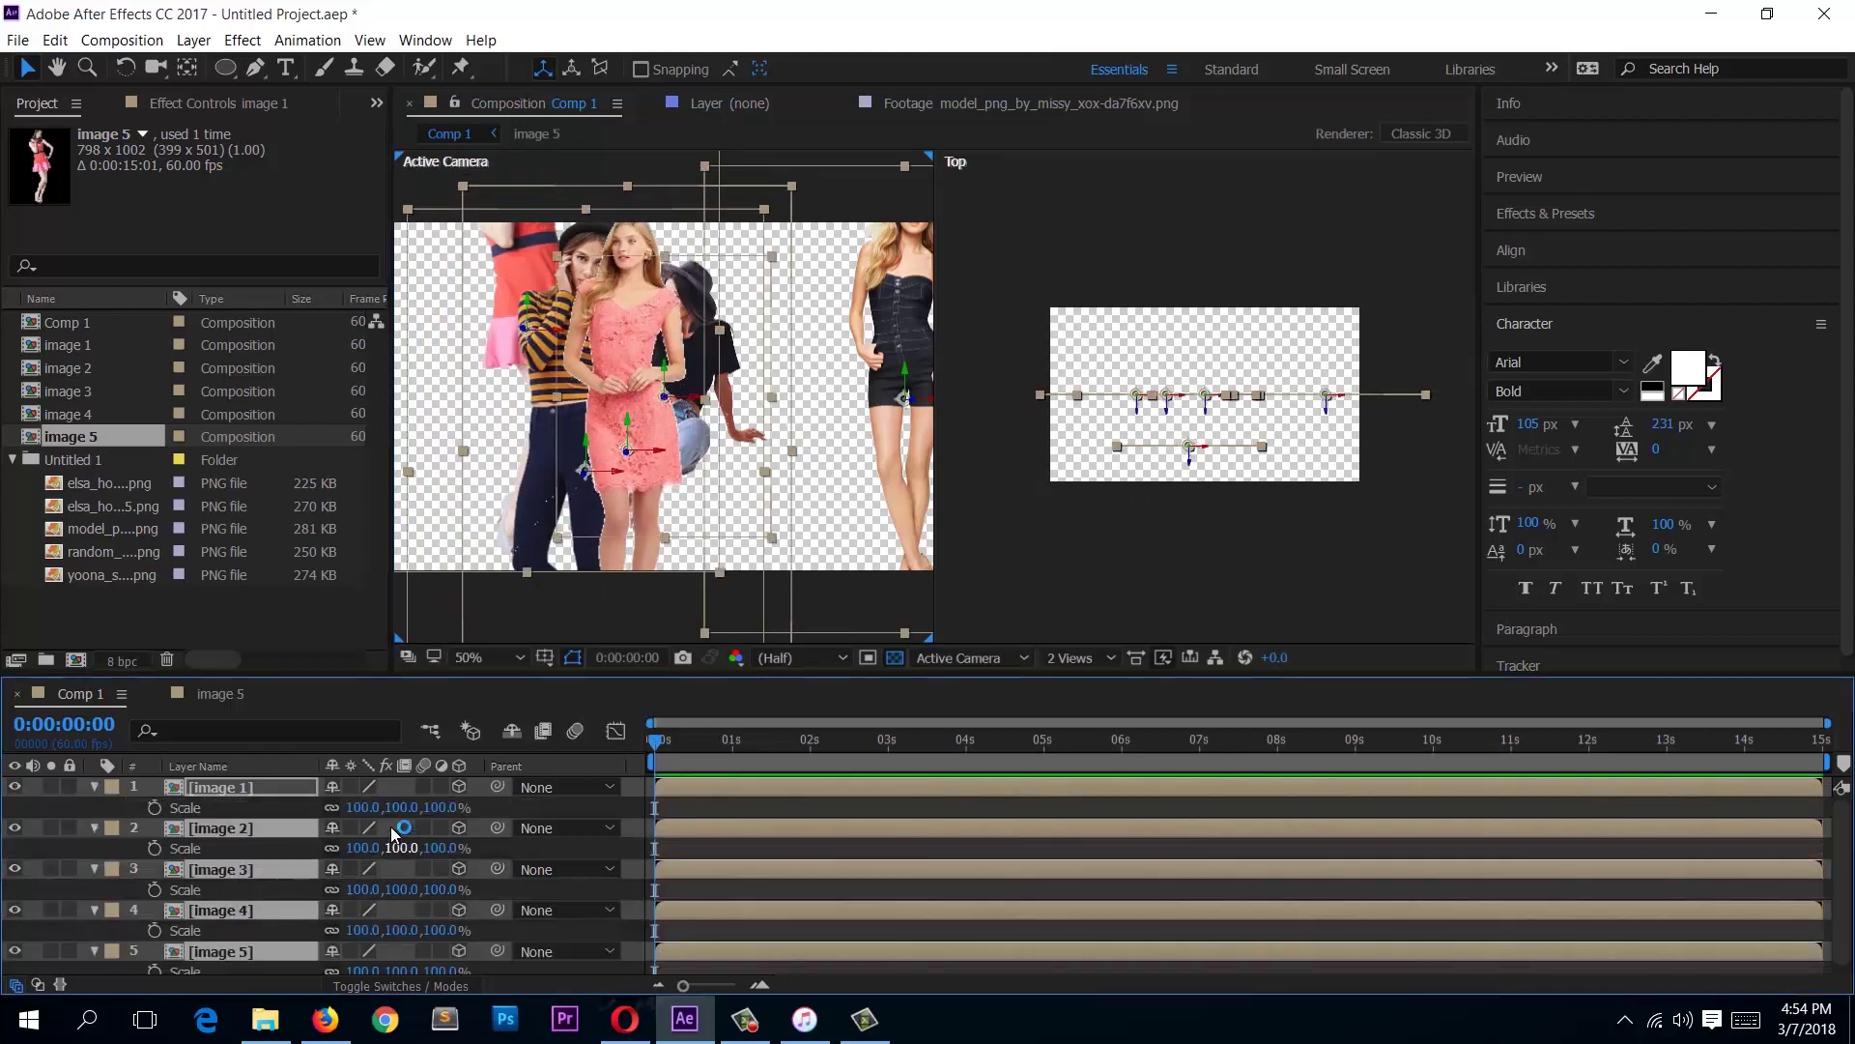
drag(385, 809, 348, 815)
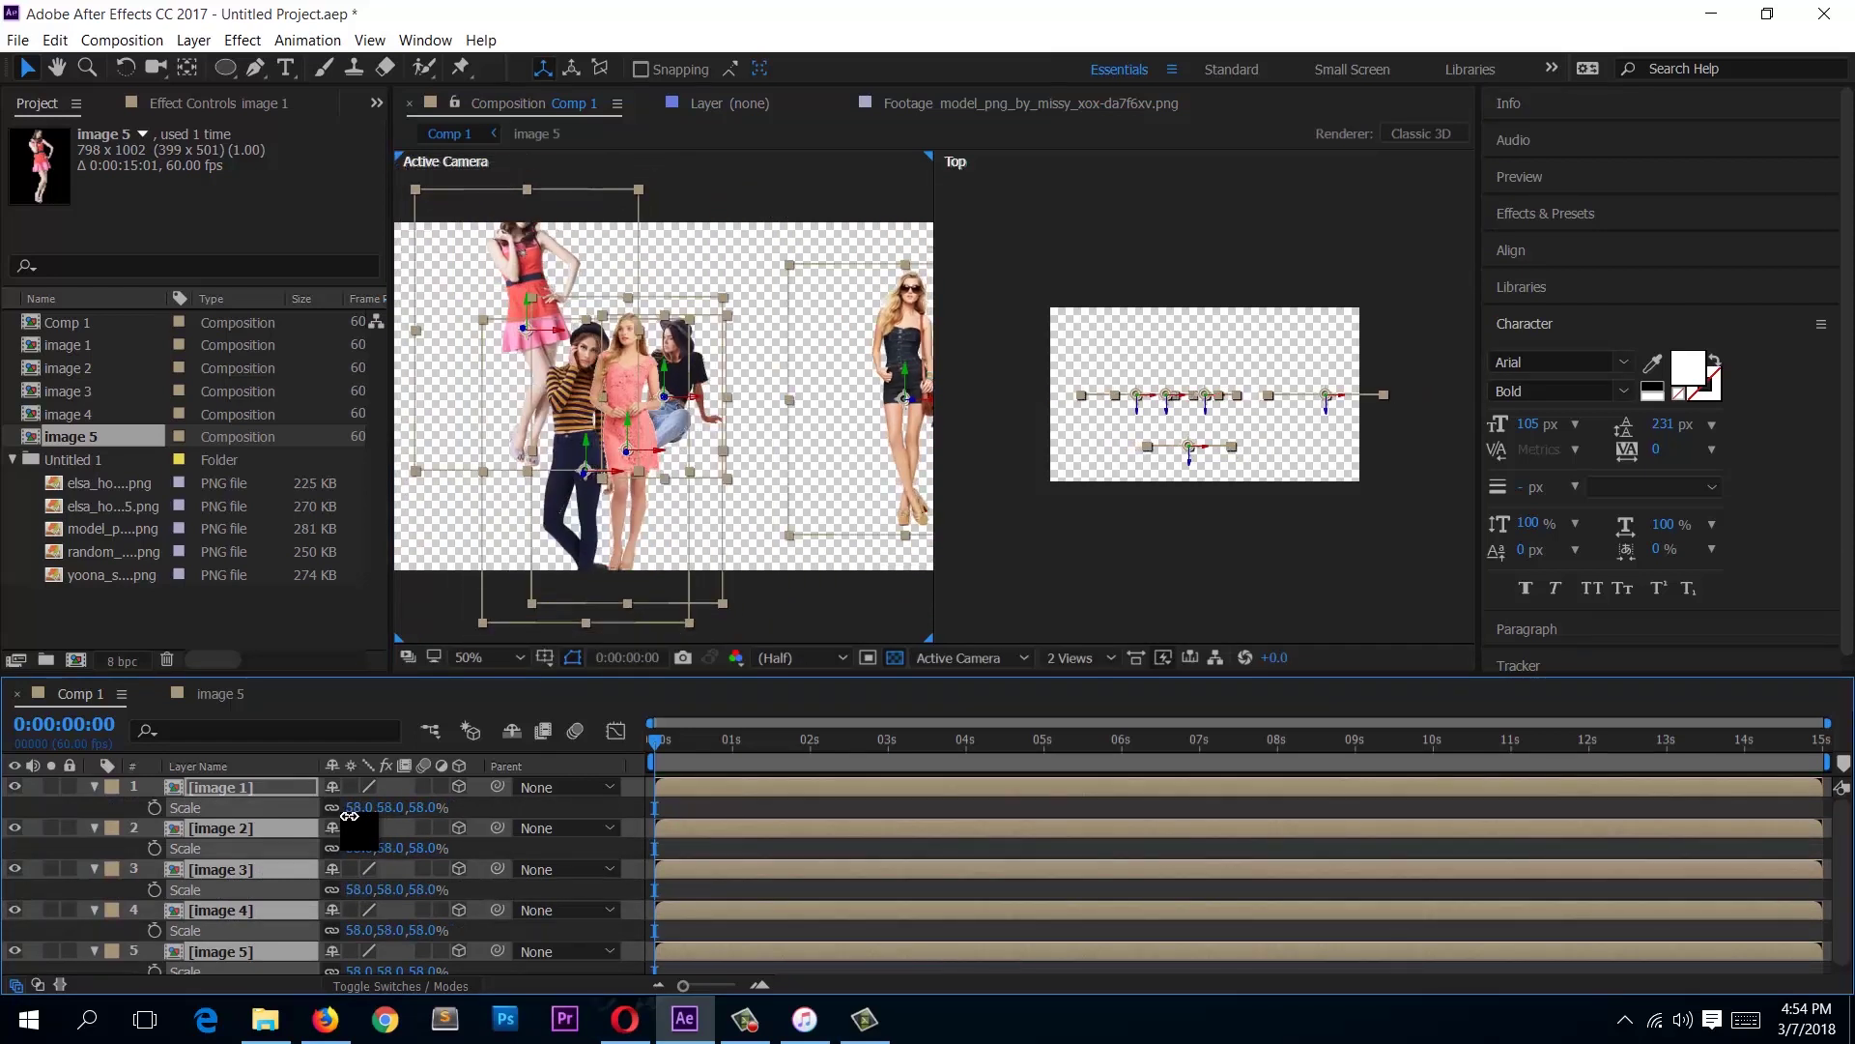
click(96, 785)
click(263, 881)
click(263, 807)
click(262, 789)
drag(649, 390, 660, 347)
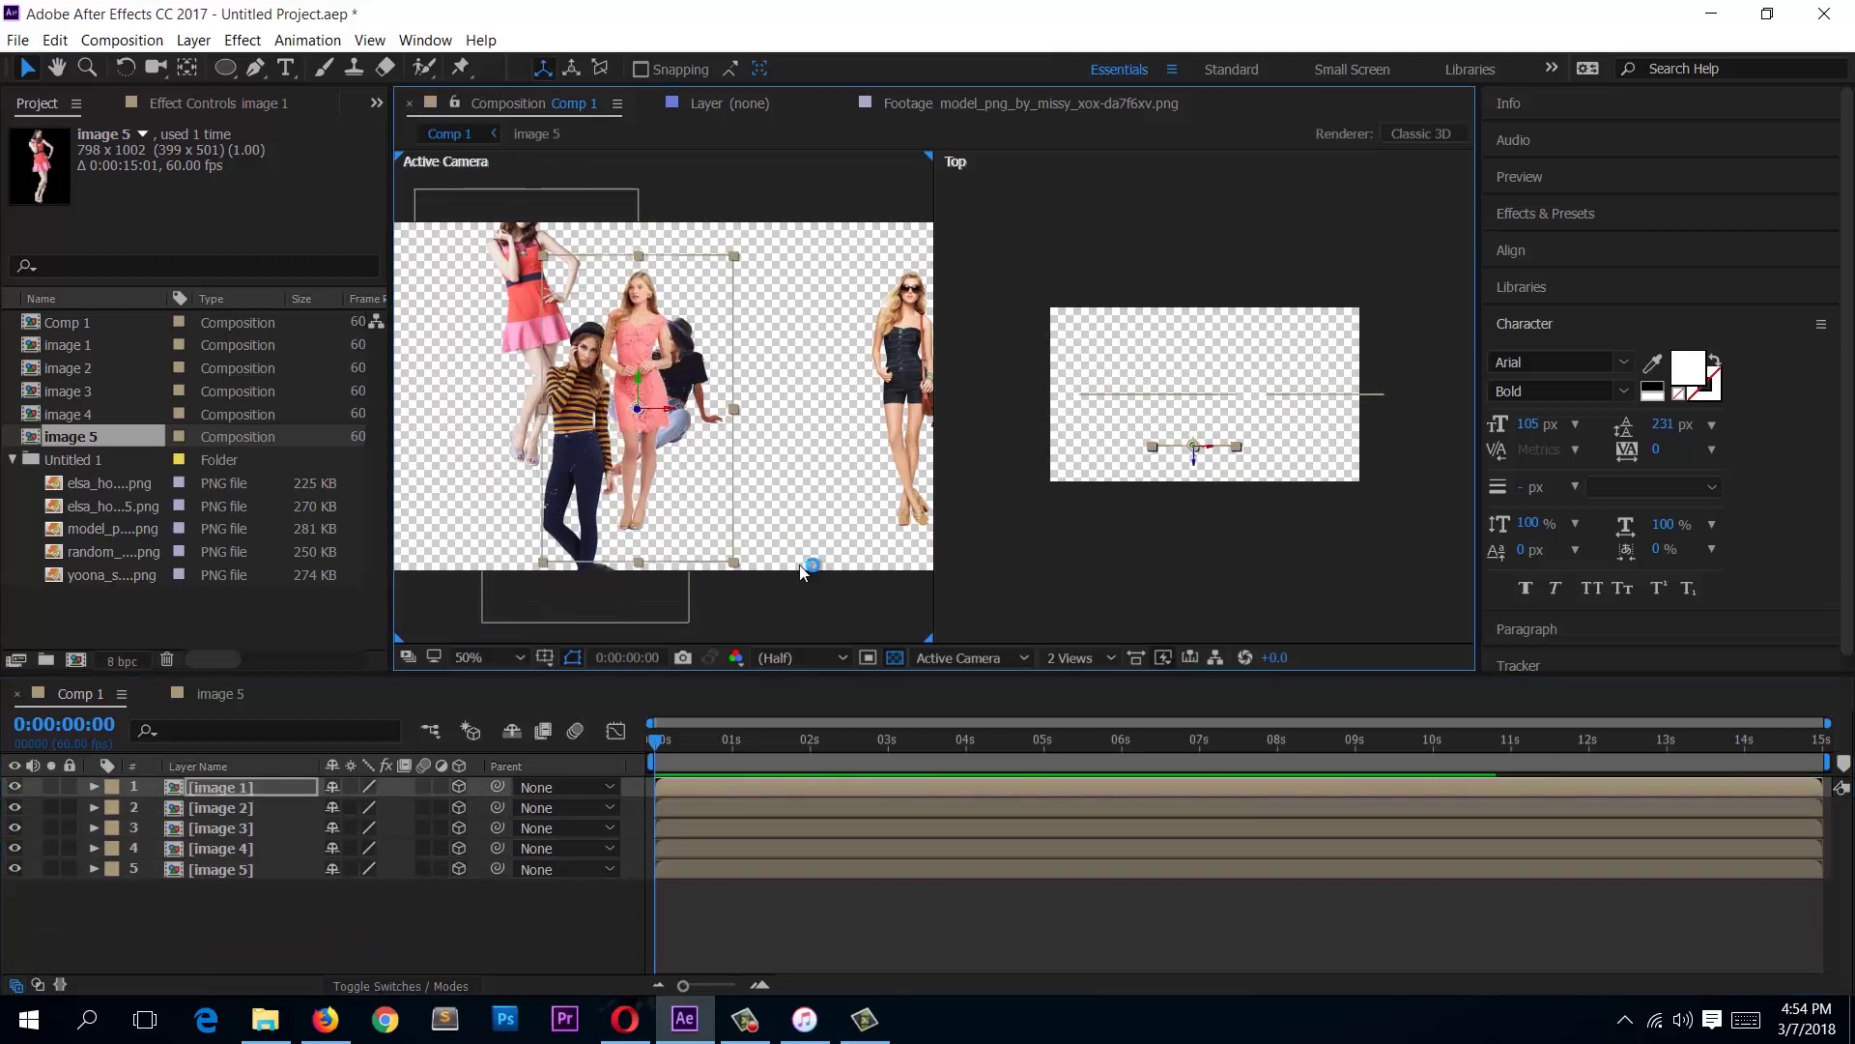
Step: In the Top view, move image 2 left and deeper, and push image 3 farther back
click(244, 807)
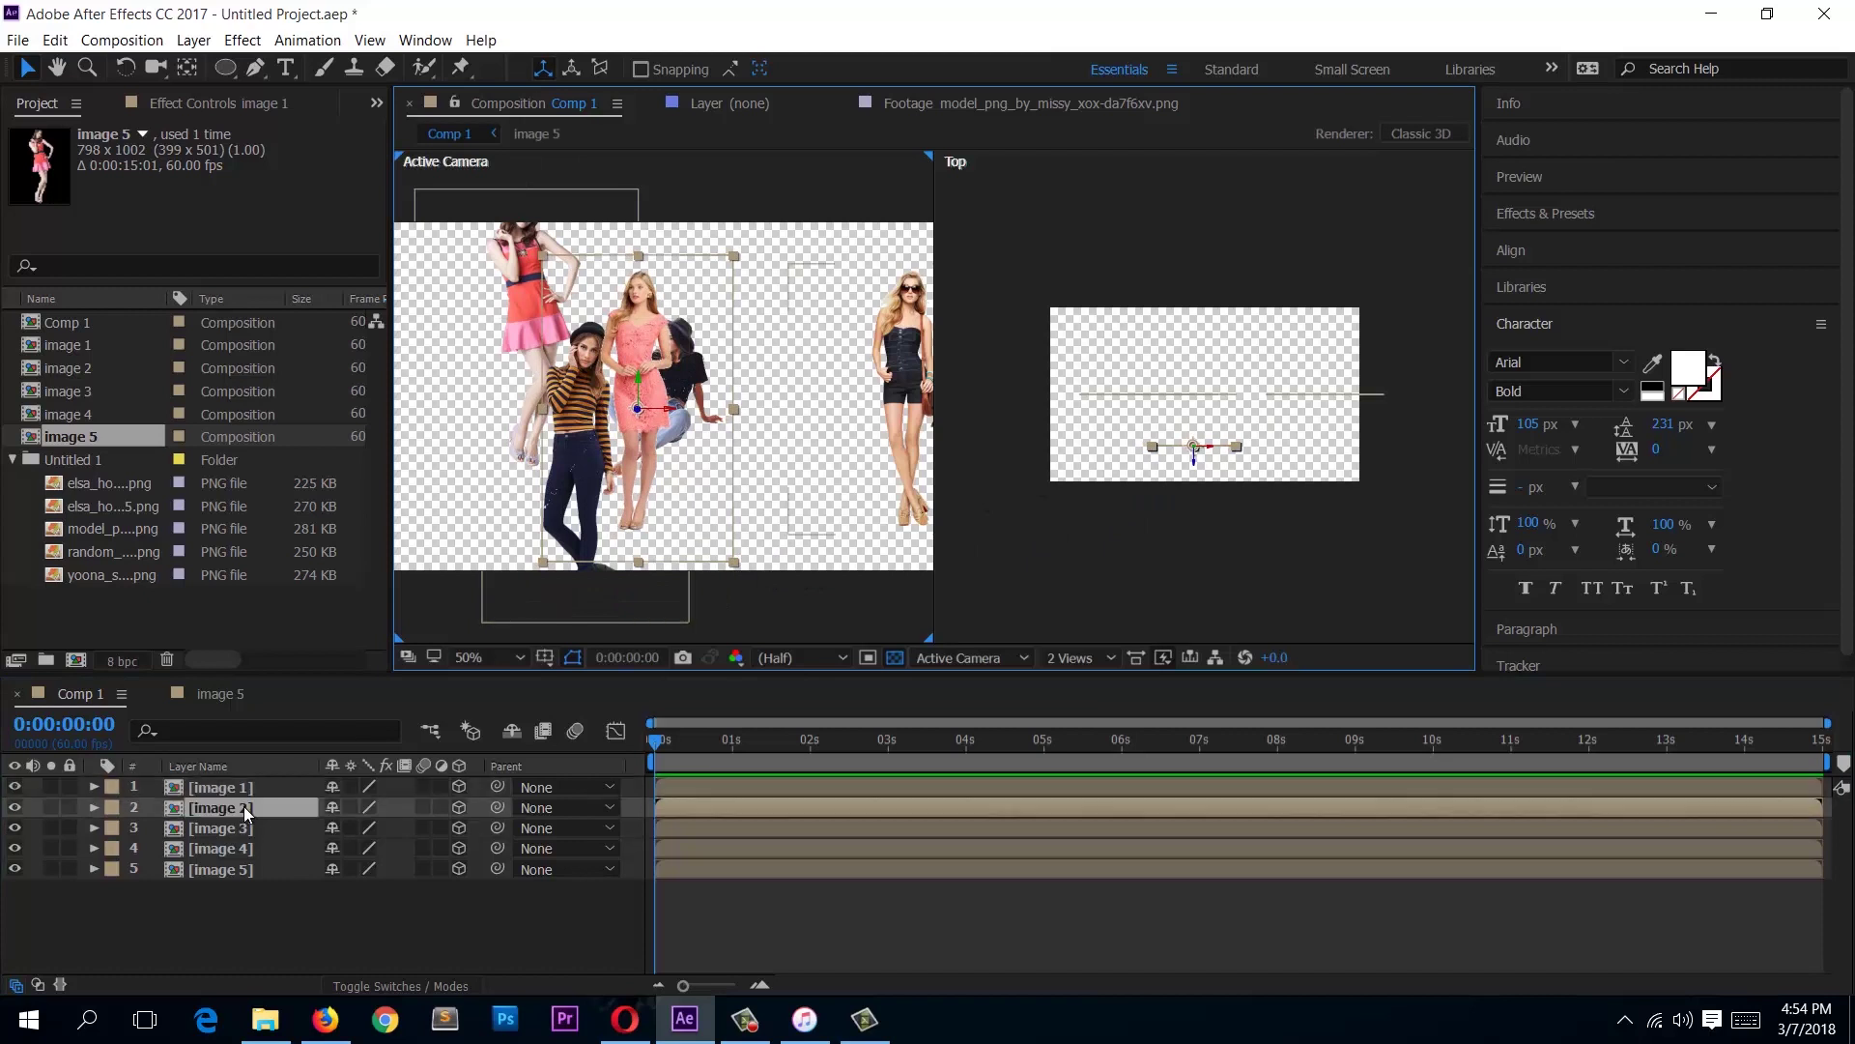
drag(895, 335, 775, 334)
drag(1266, 406, 1268, 362)
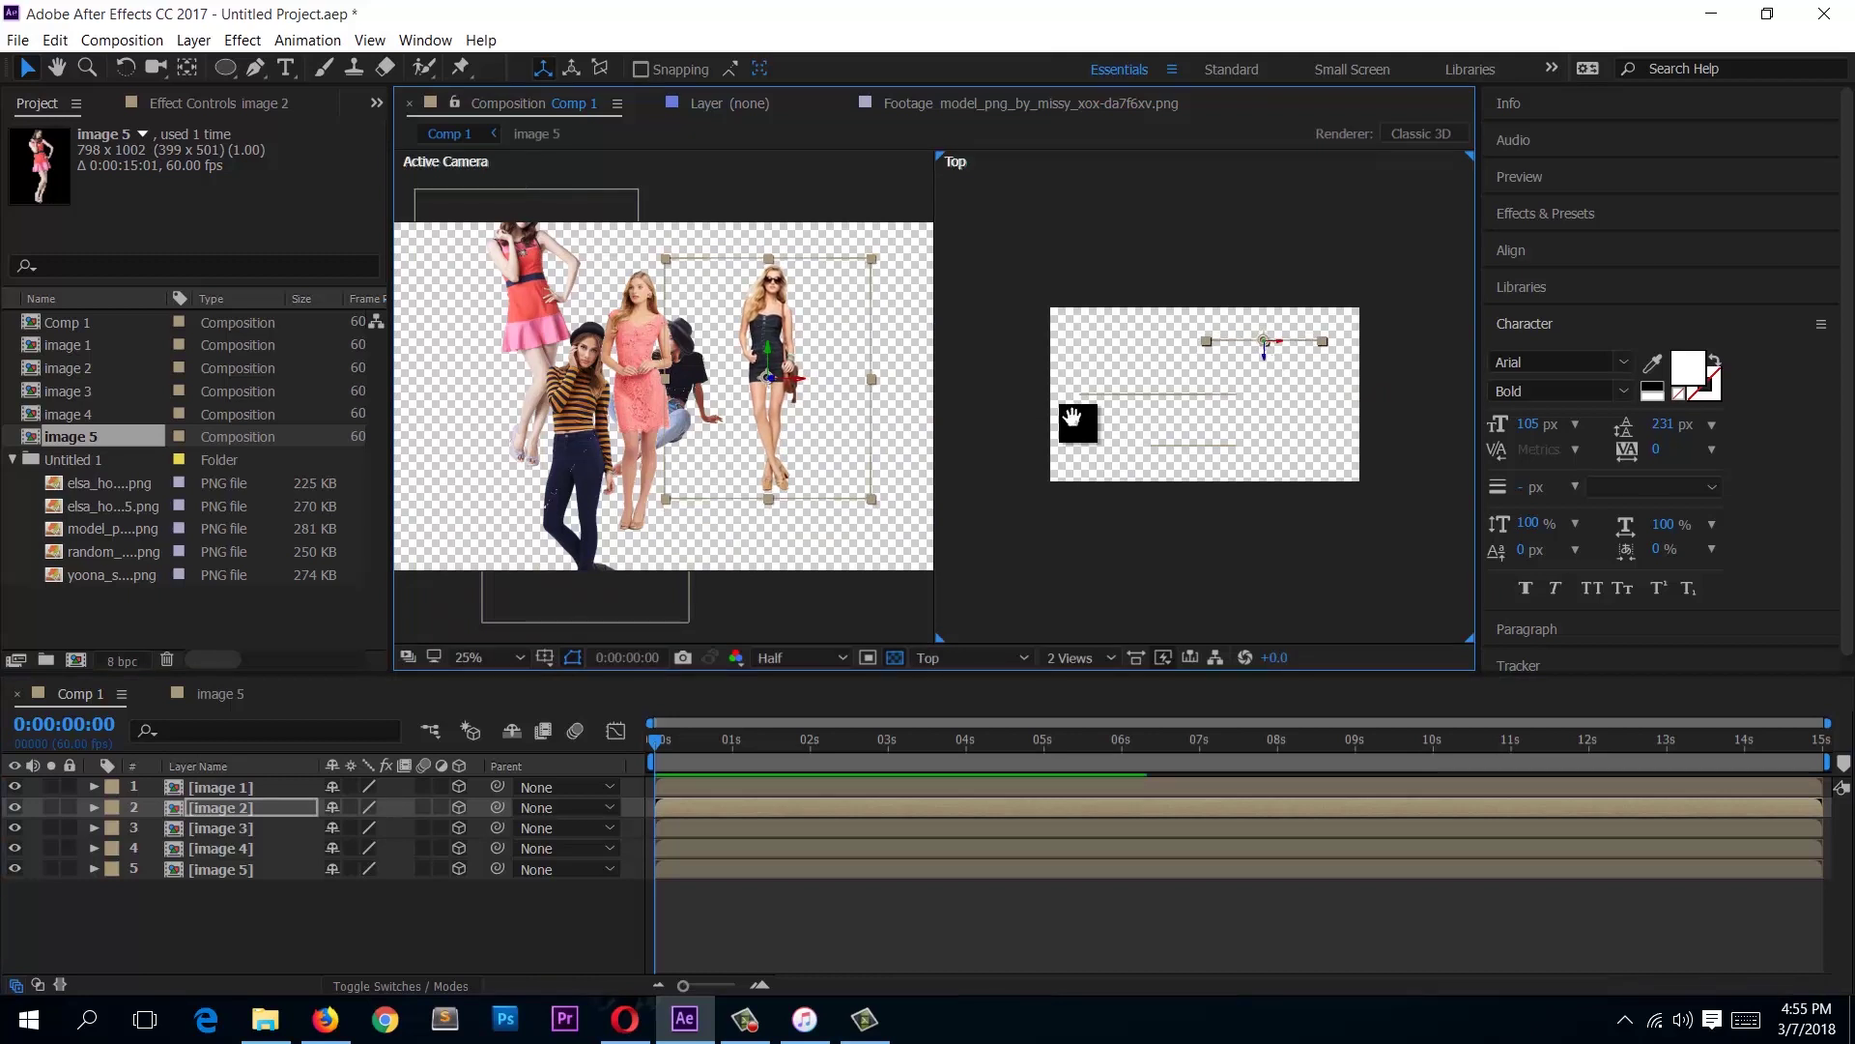
drag(1068, 416, 1142, 481)
click(242, 829)
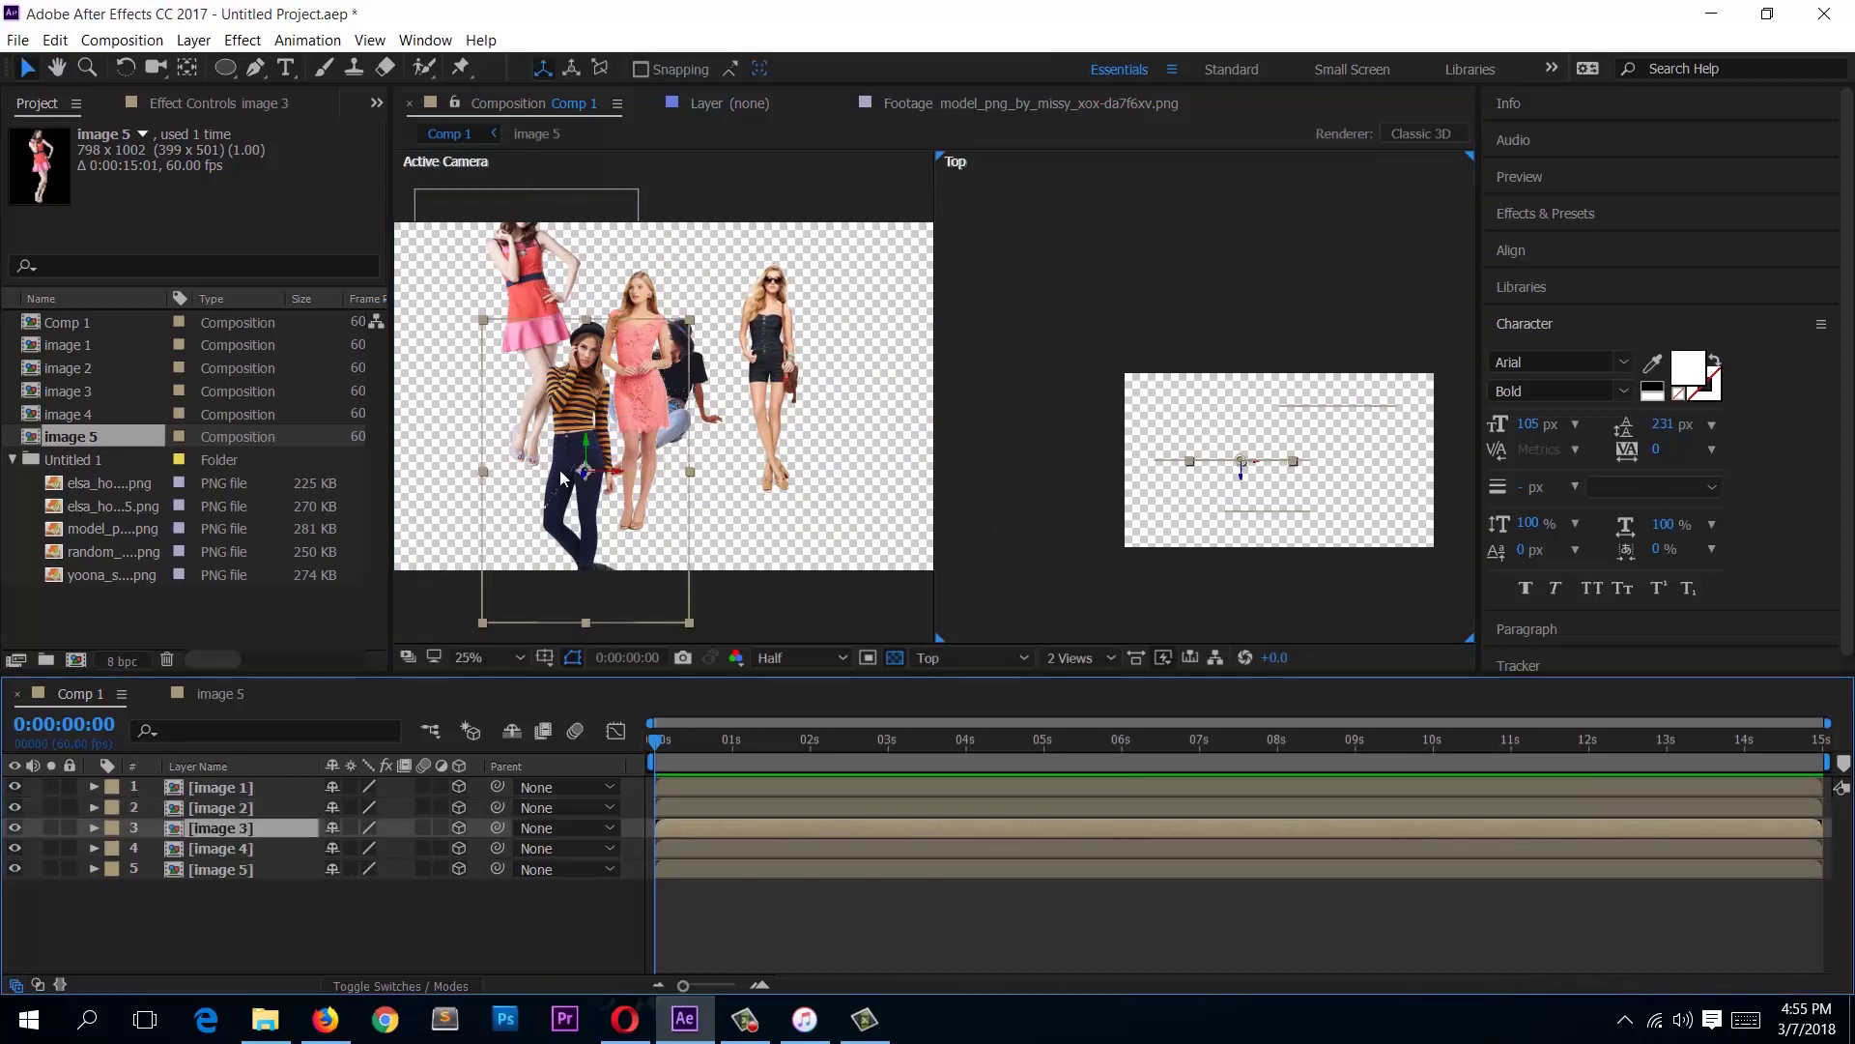
drag(1239, 470, 1255, 372)
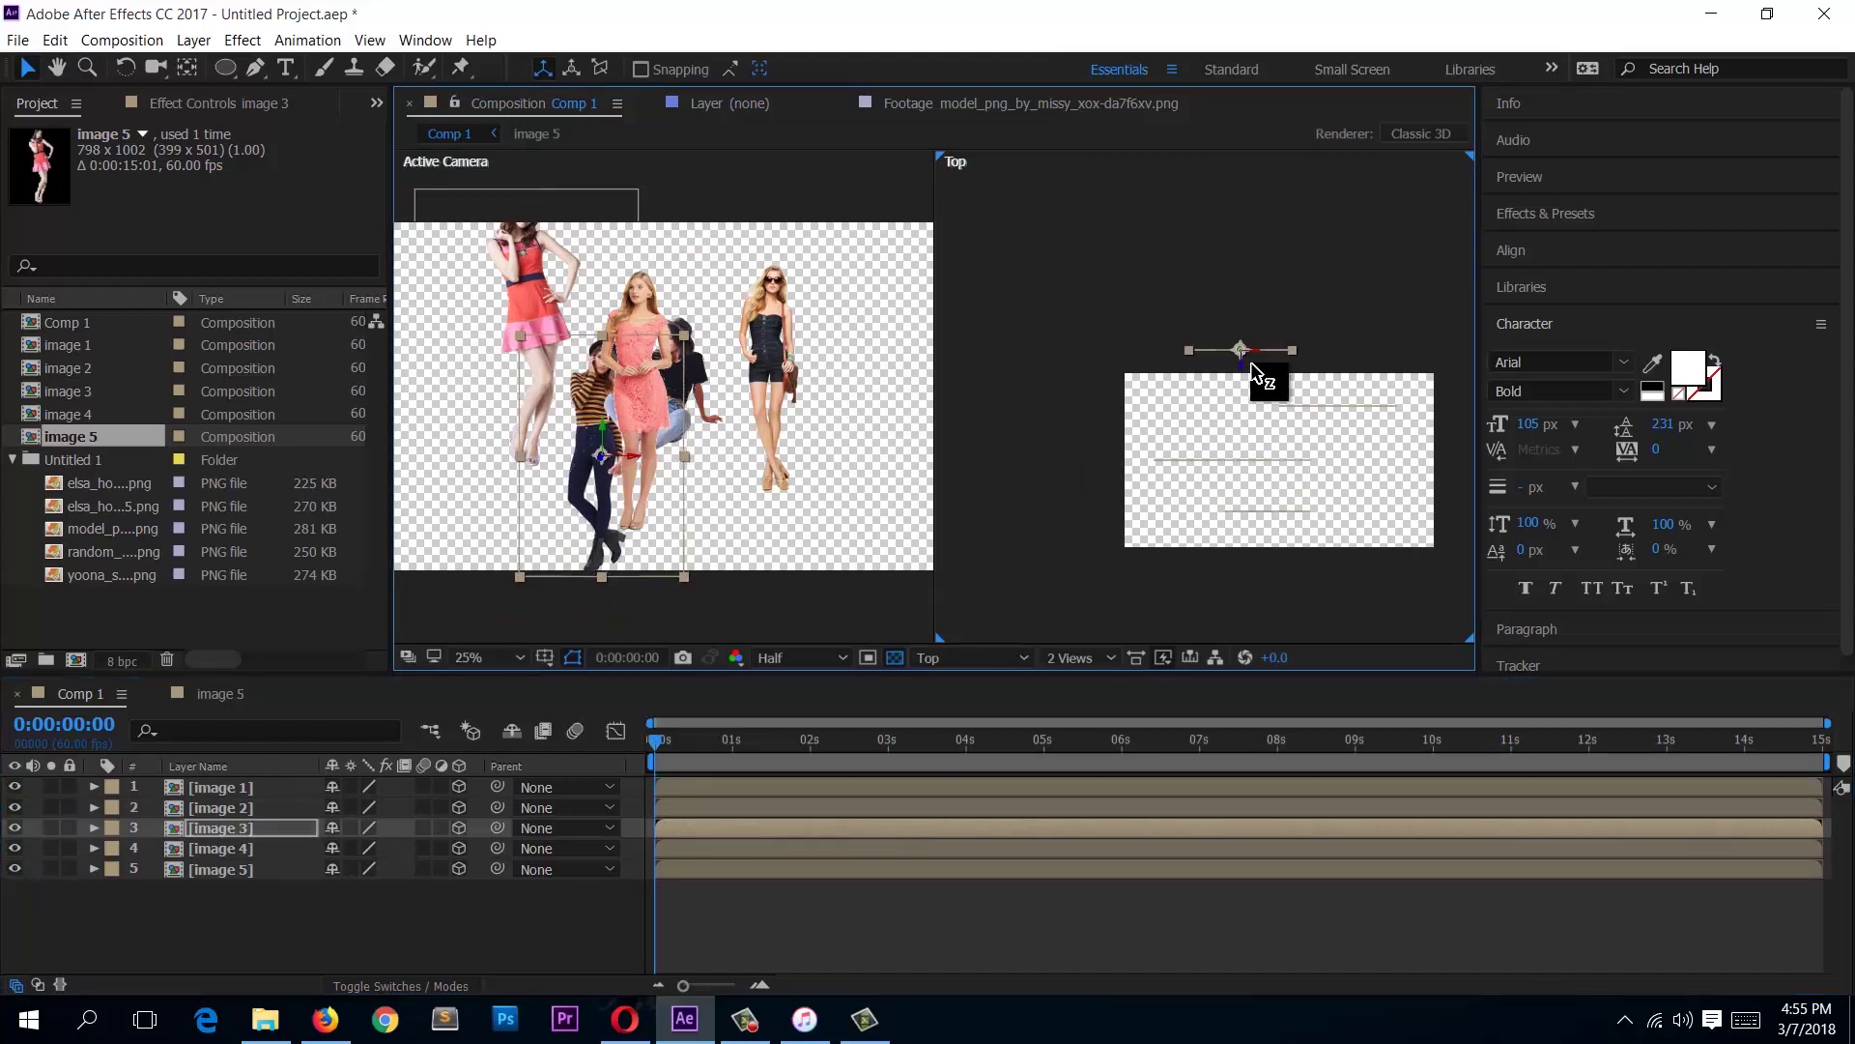
Step: Shift image 2 toward the right, nudge image 3 in depth, and move image 4 to the left edge
click(1314, 404)
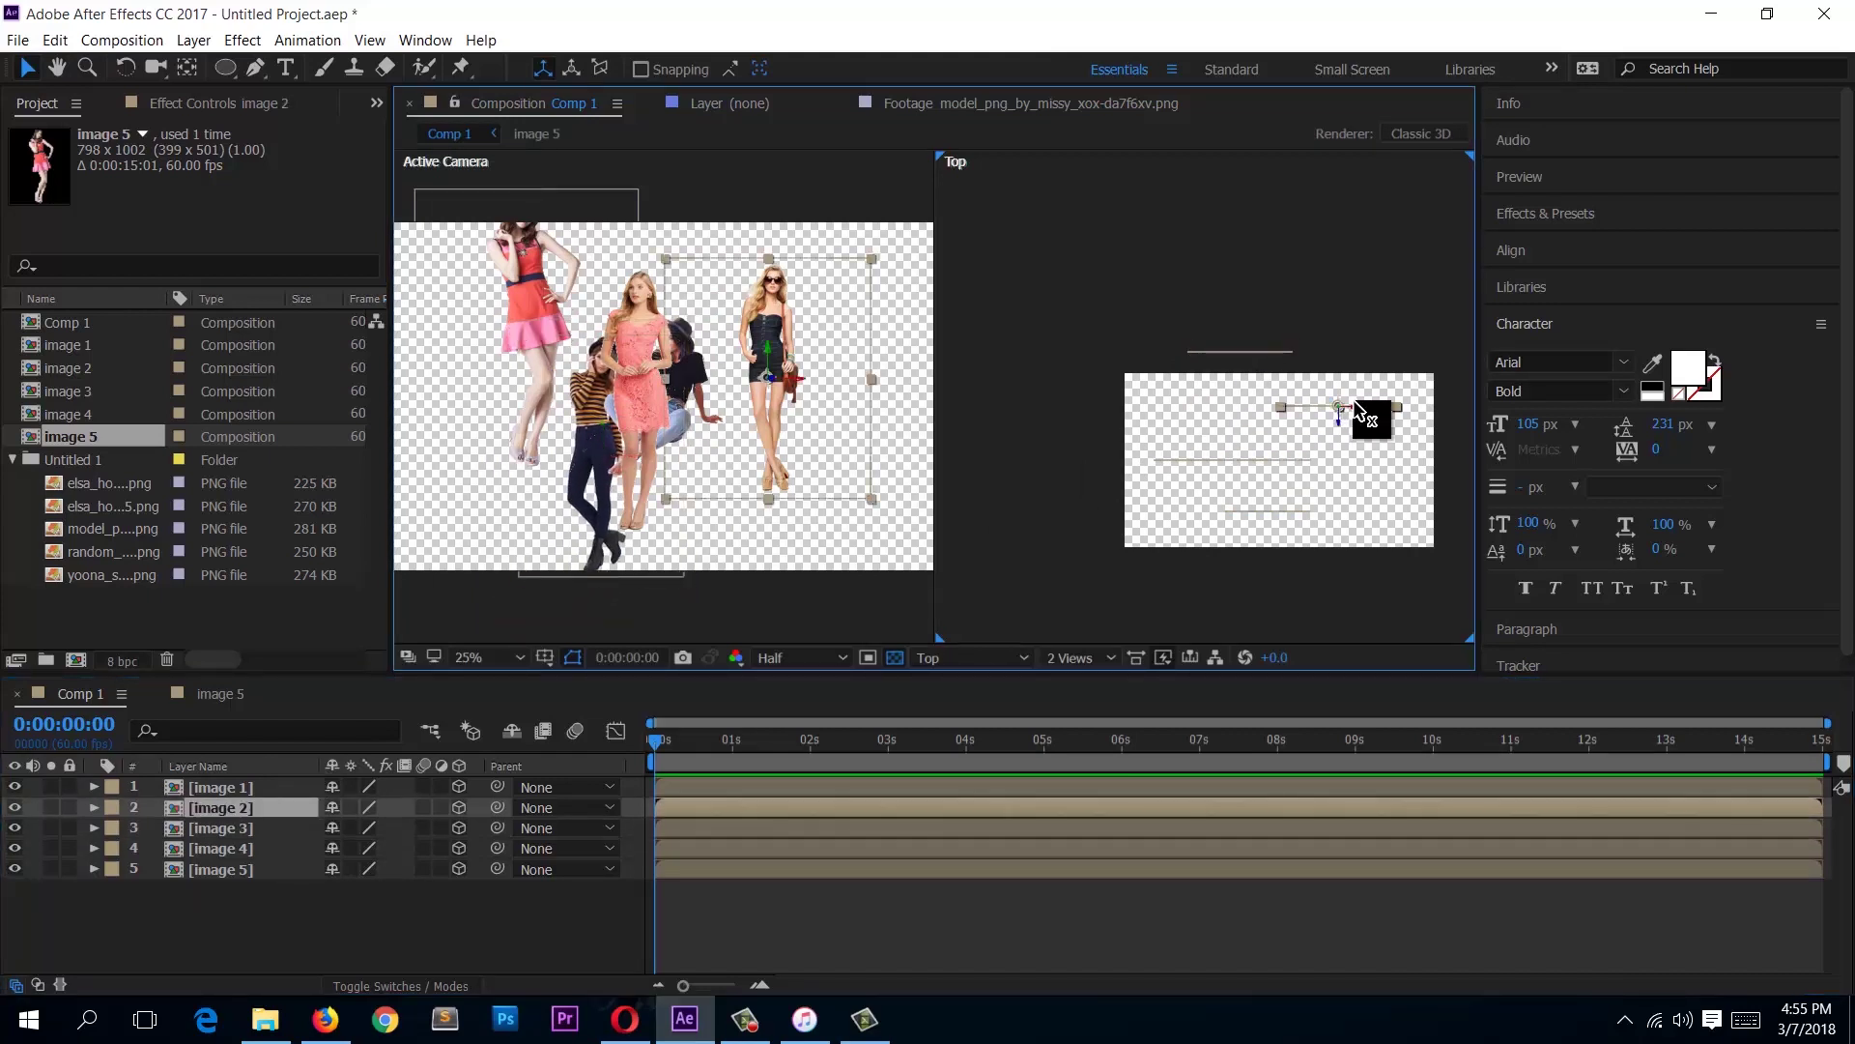
drag(1362, 403, 1334, 431)
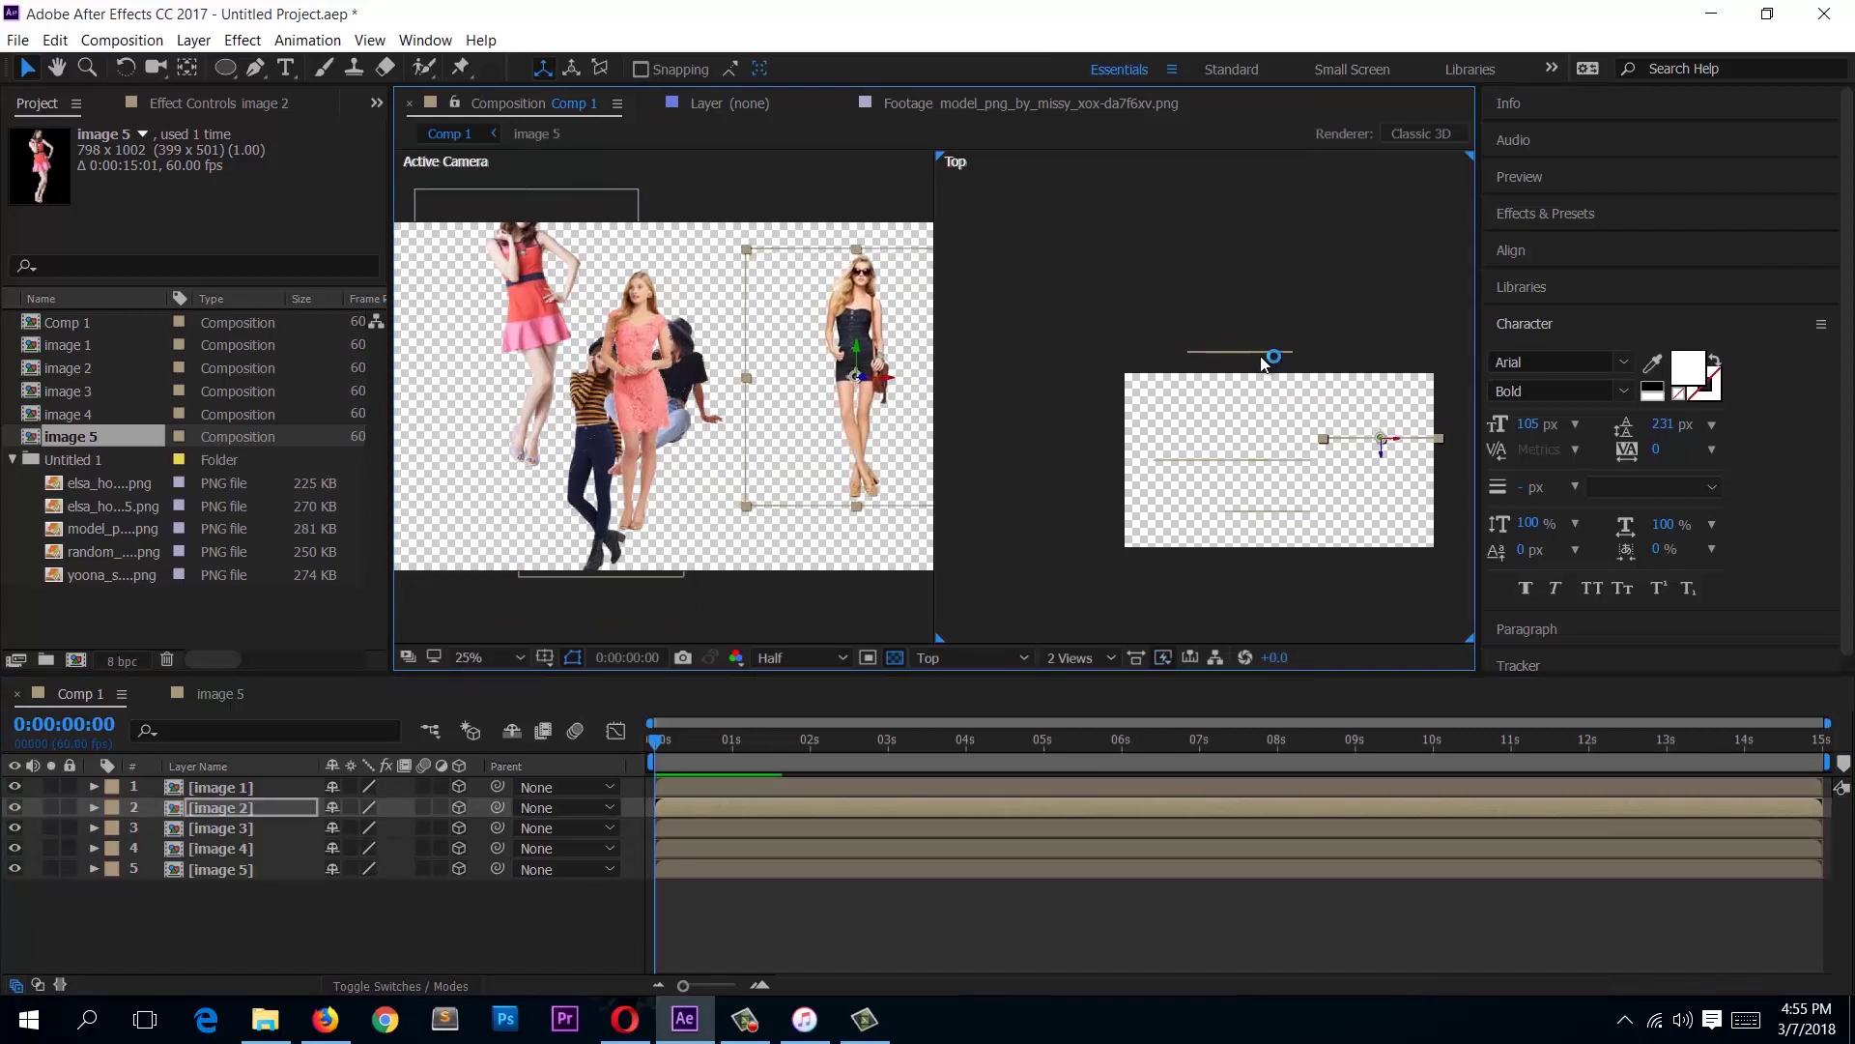
click(1246, 353)
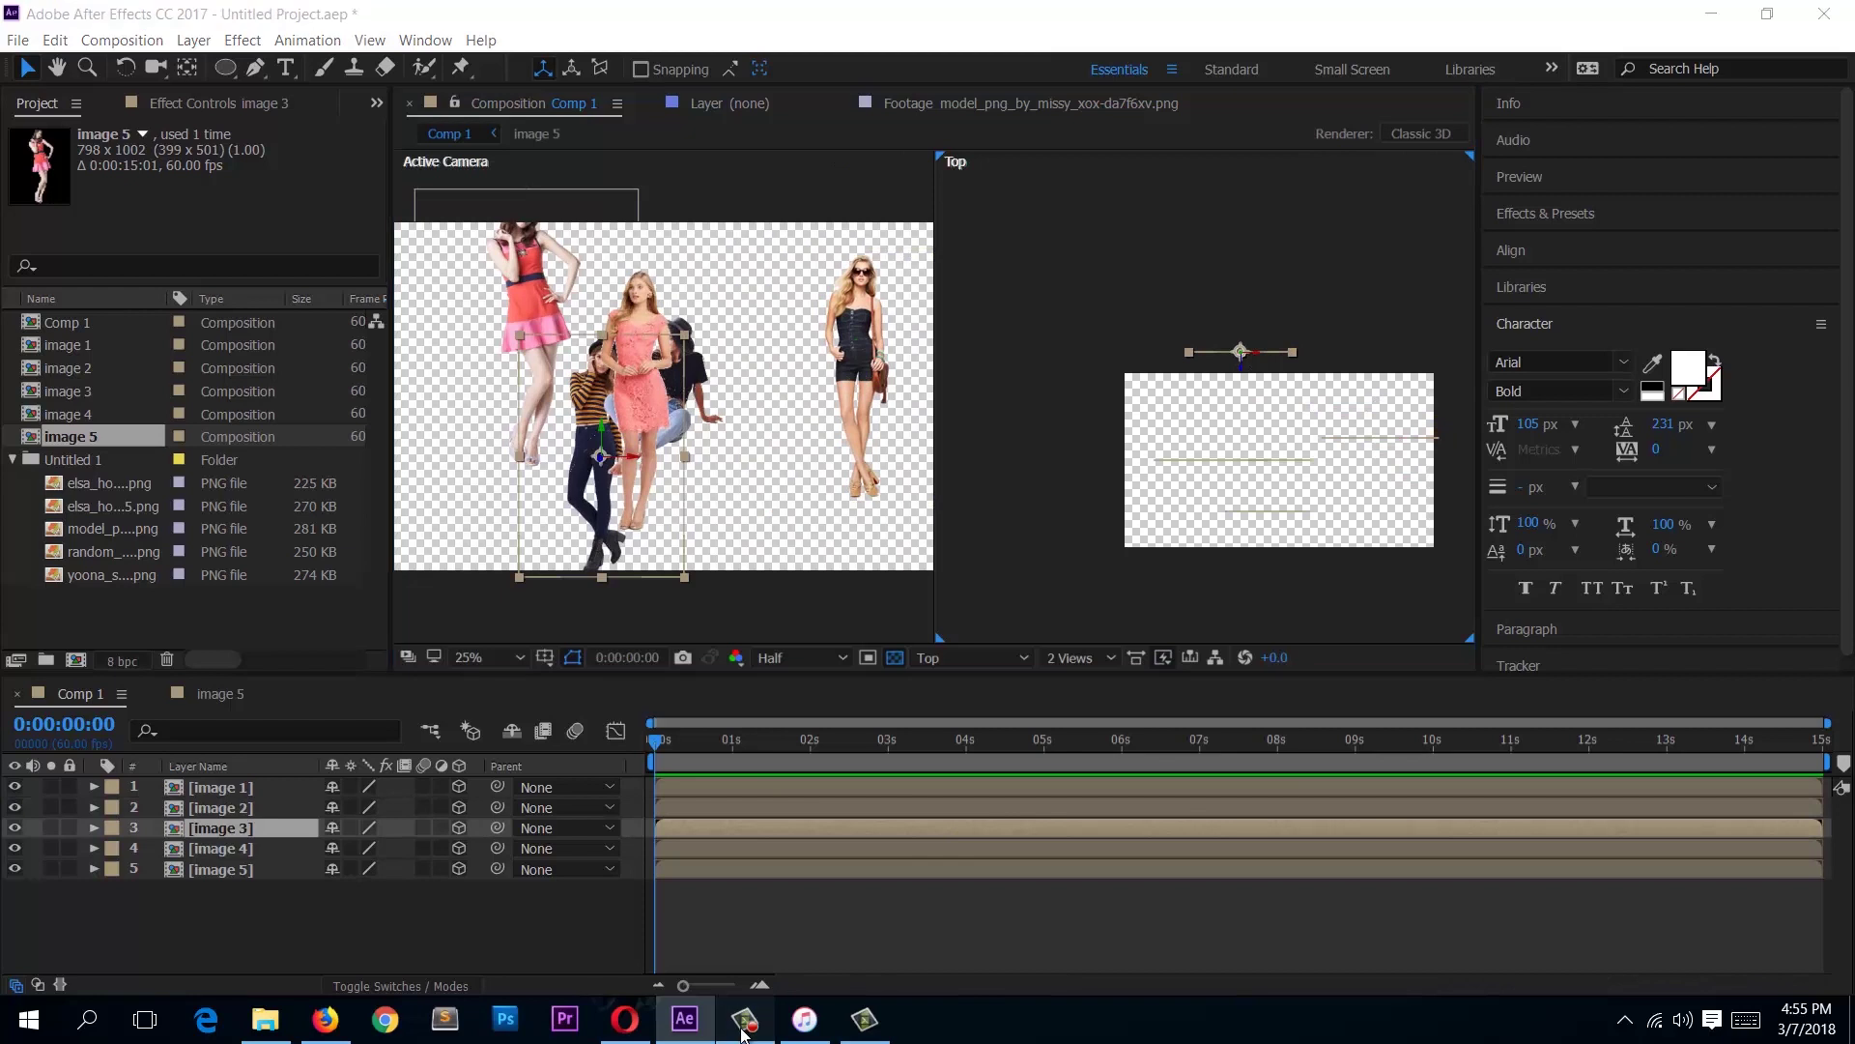
drag(1244, 368, 1271, 349)
click(246, 850)
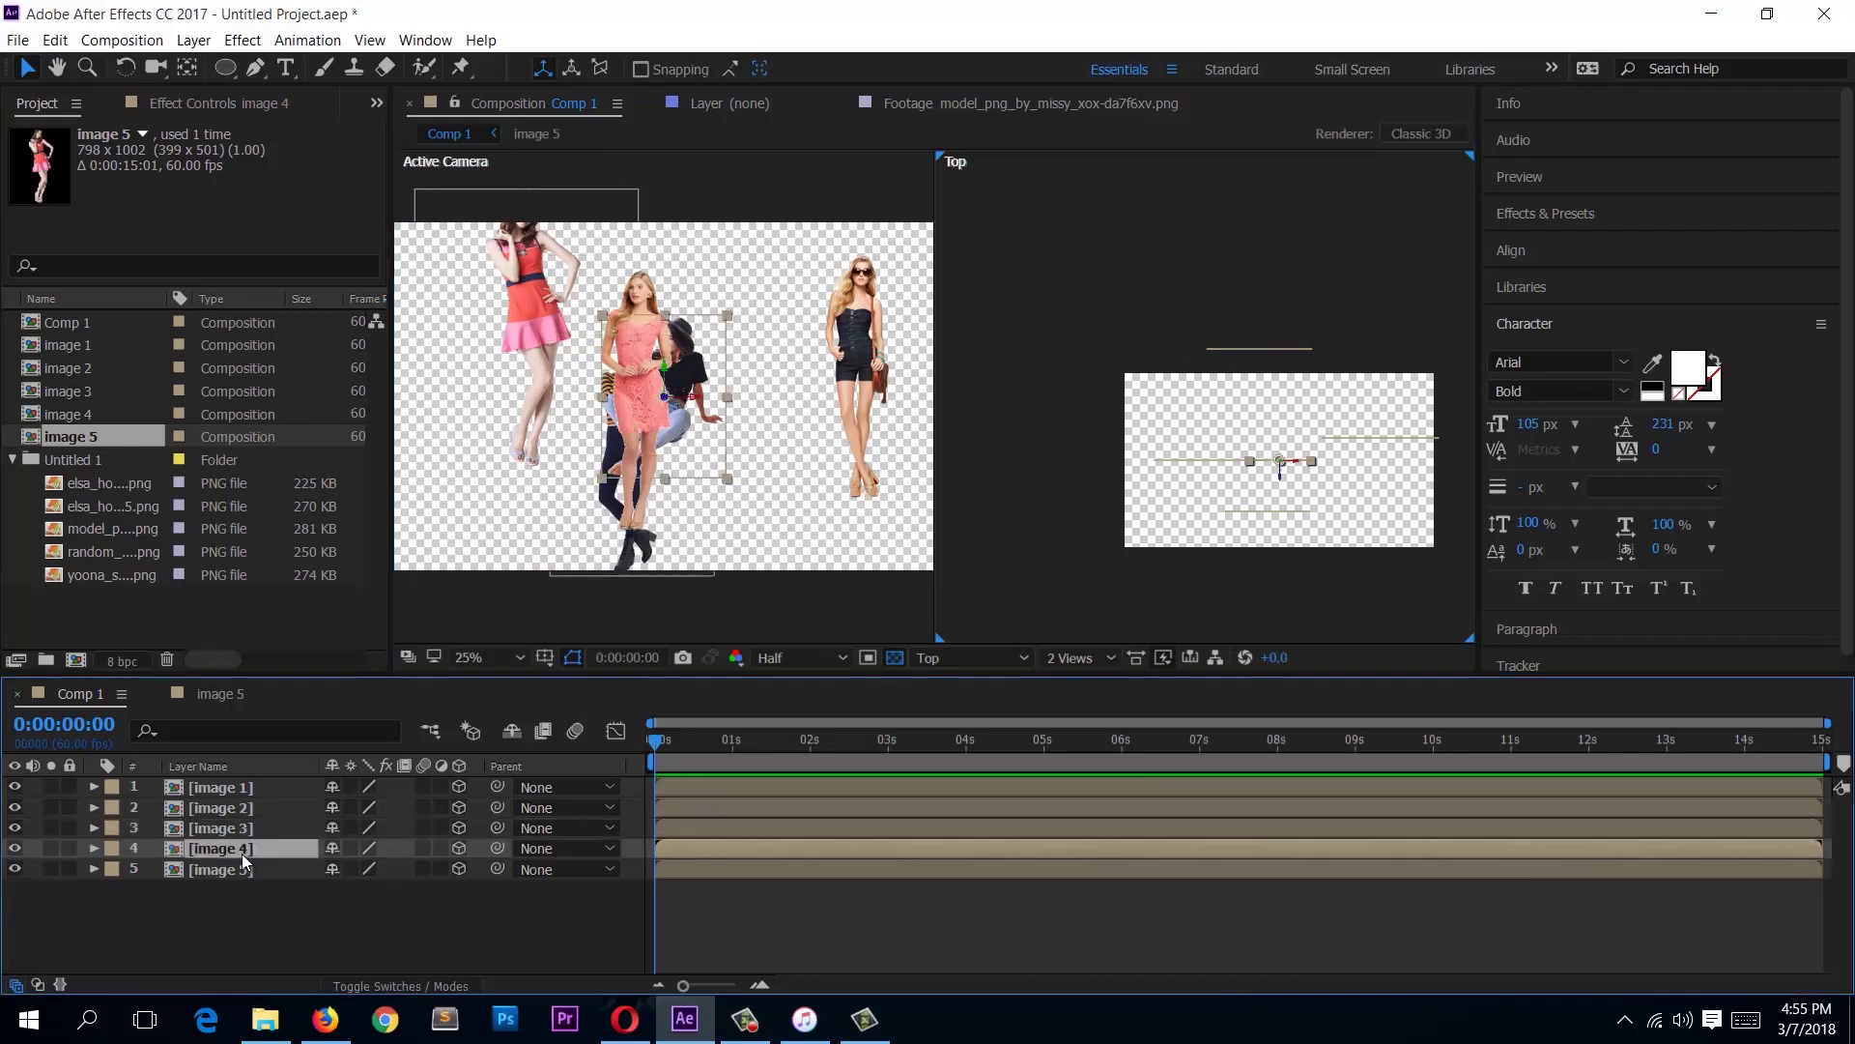
drag(1317, 468, 1150, 413)
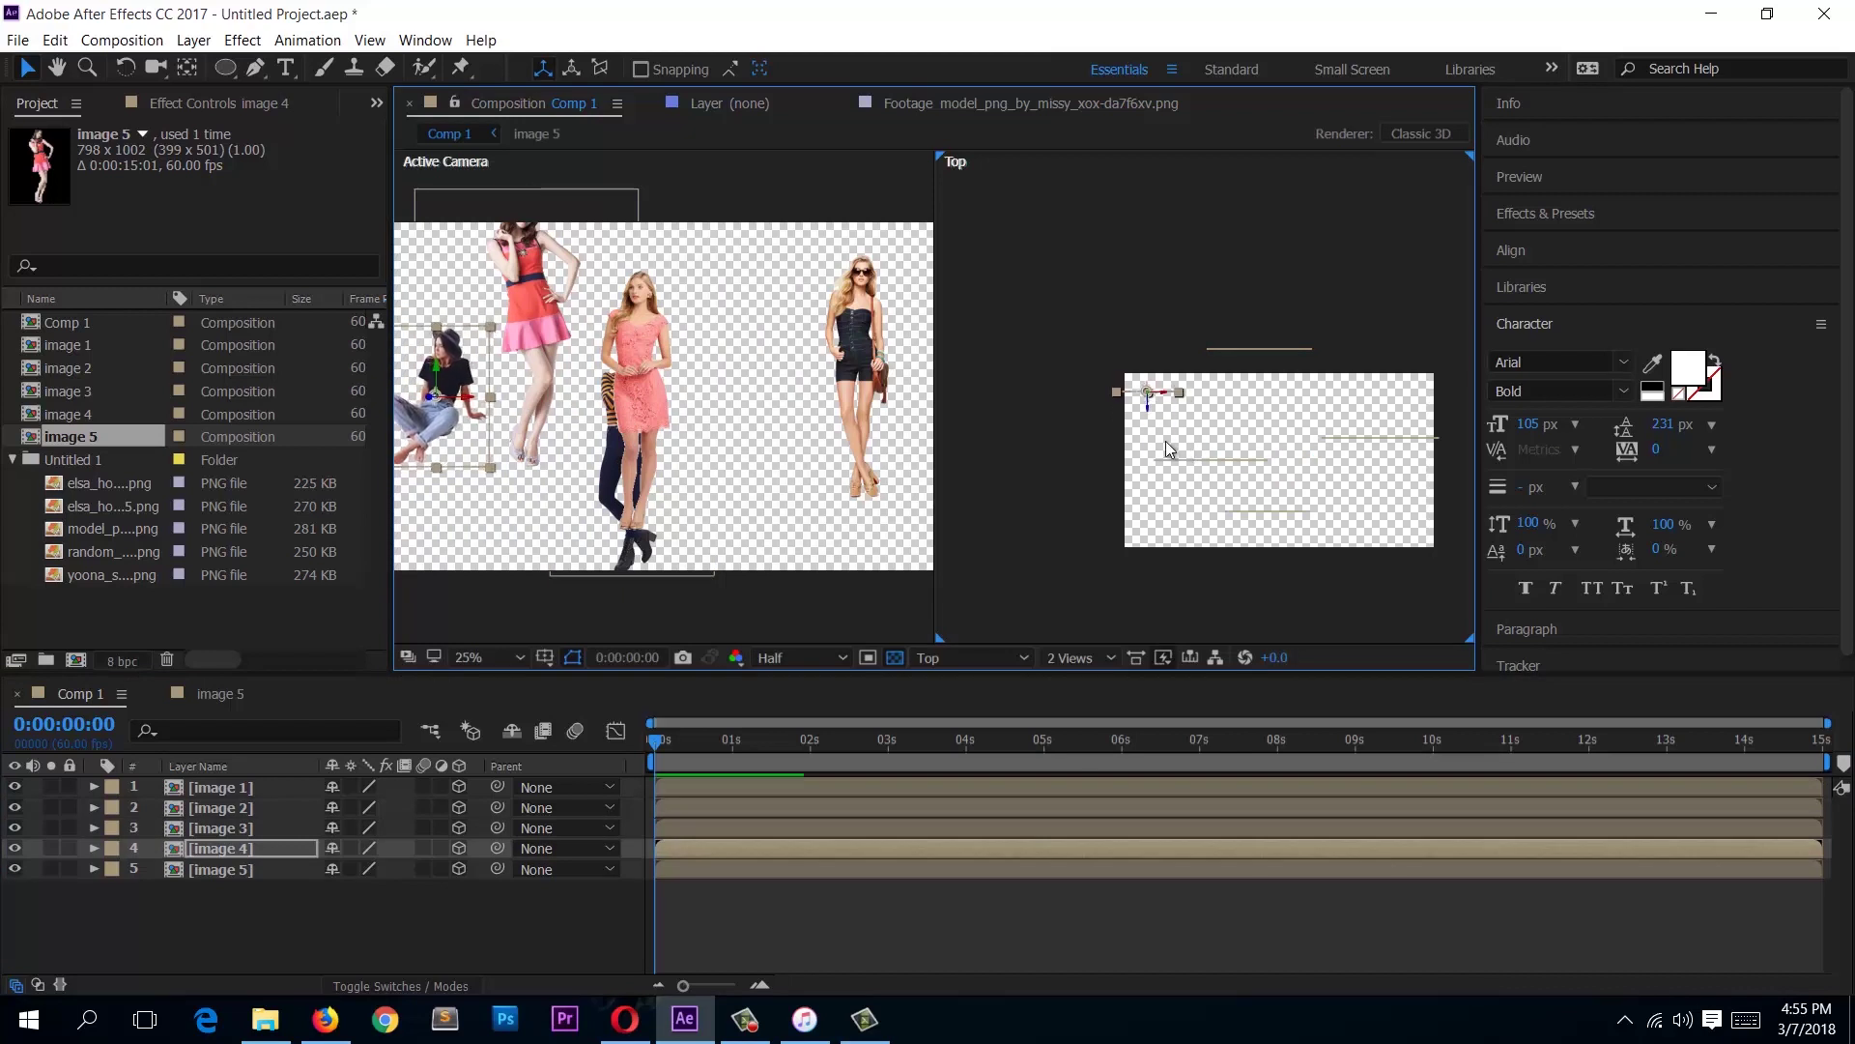
Step: Move image 5 left and down in the frame, then scale it to 45%
click(1212, 460)
drag(1228, 455, 1194, 528)
drag(472, 274, 474, 334)
key(s)
drag(358, 890, 347, 889)
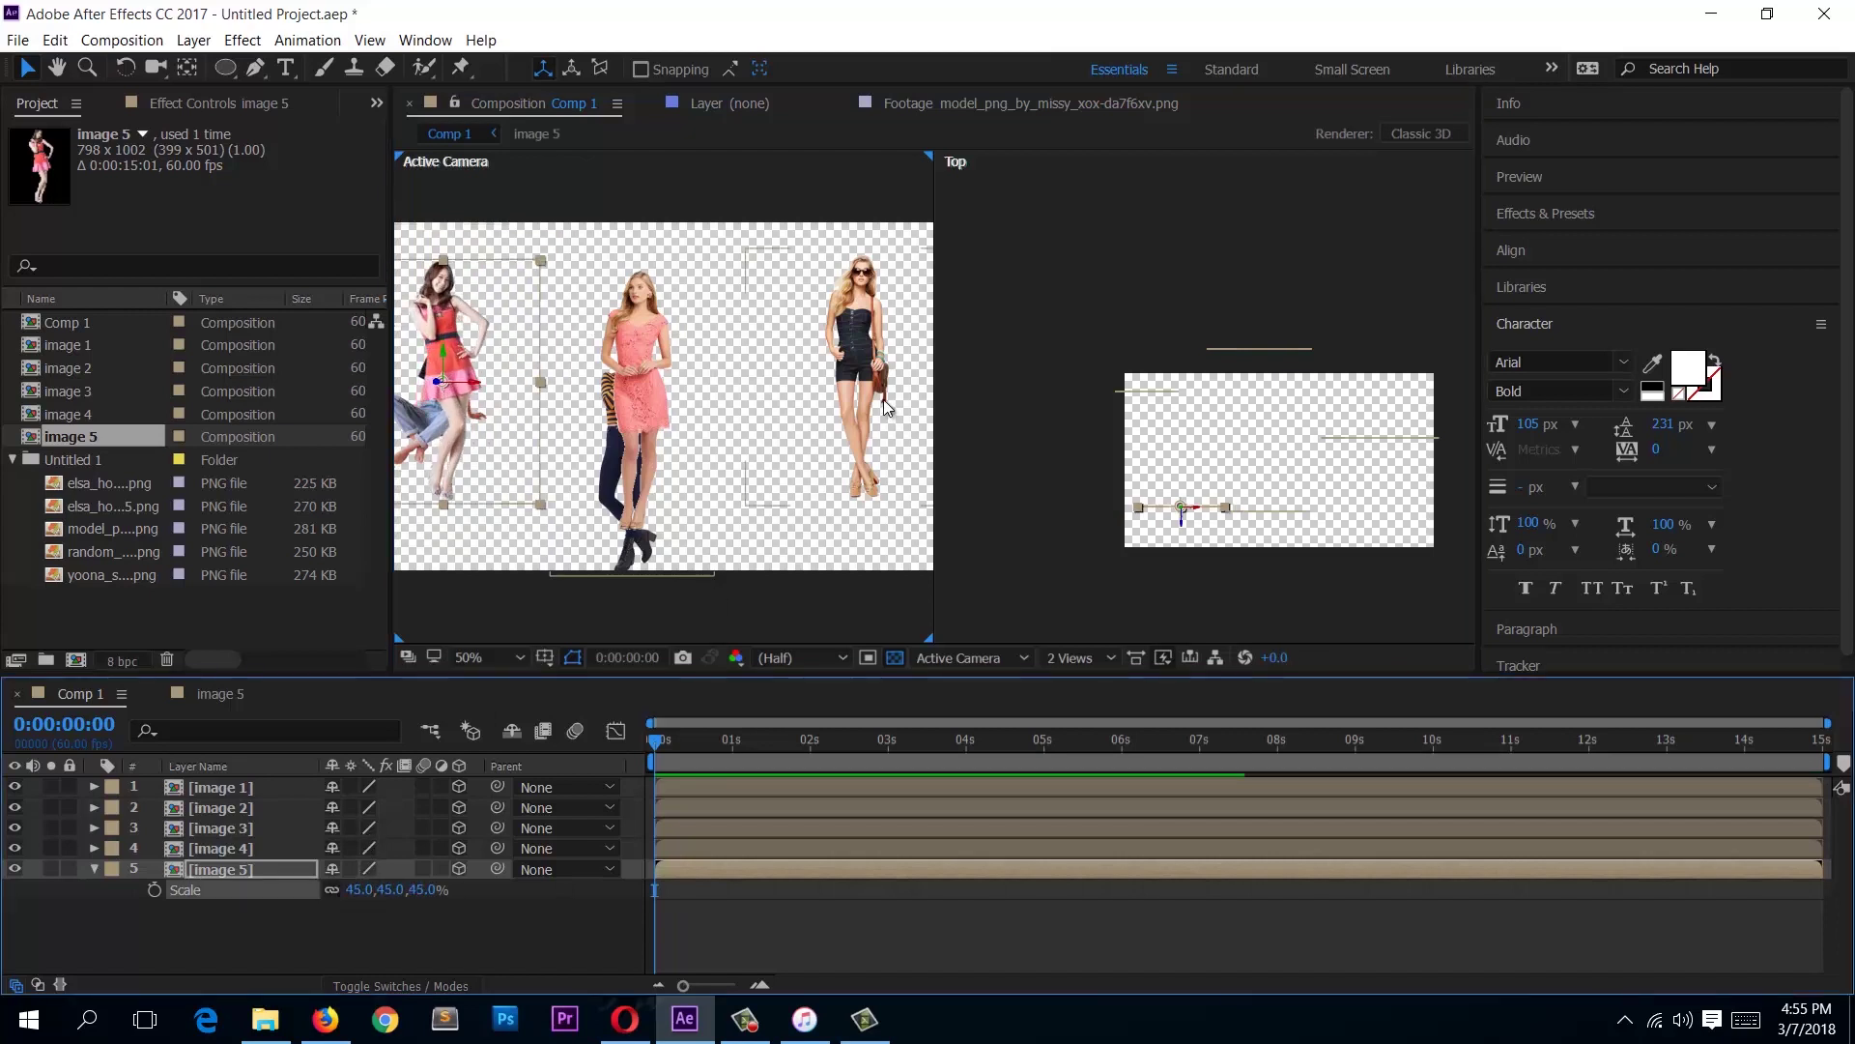
Step: Nudge image 2 slightly down and scale it to 51%
click(879, 343)
drag(880, 343, 879, 353)
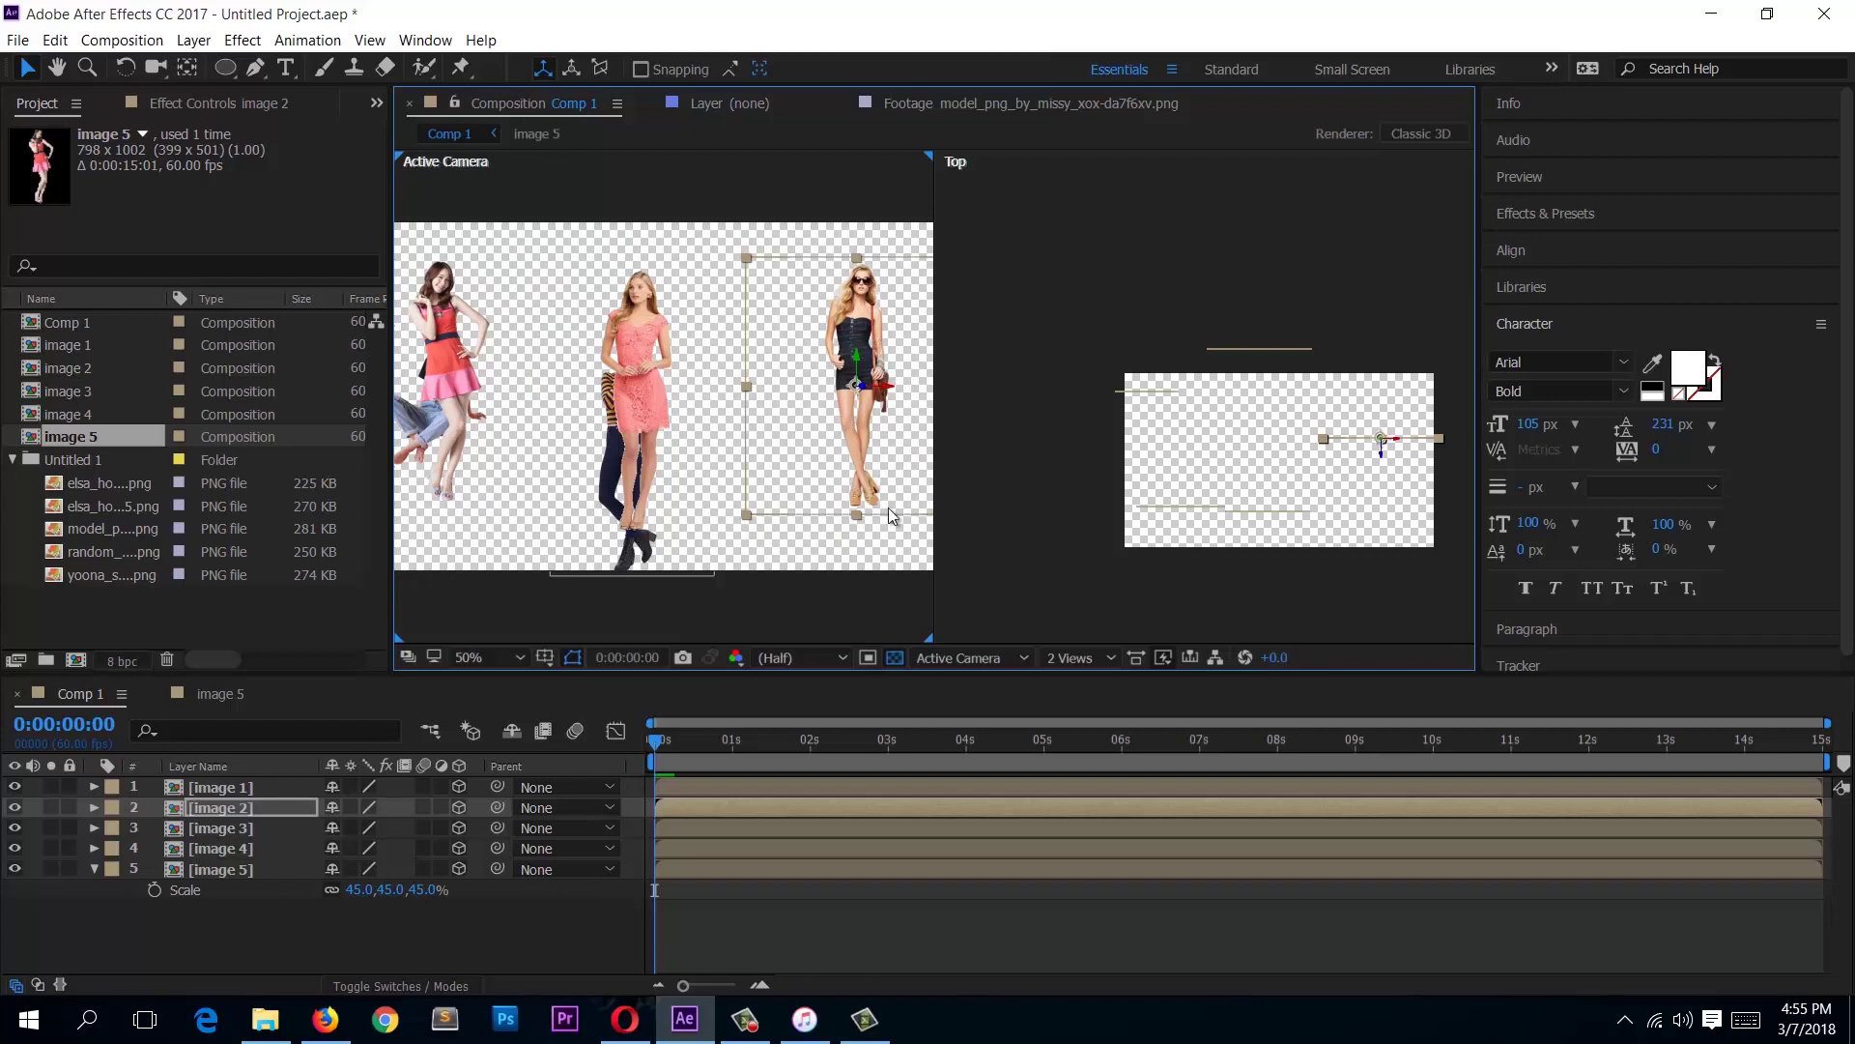
key(s)
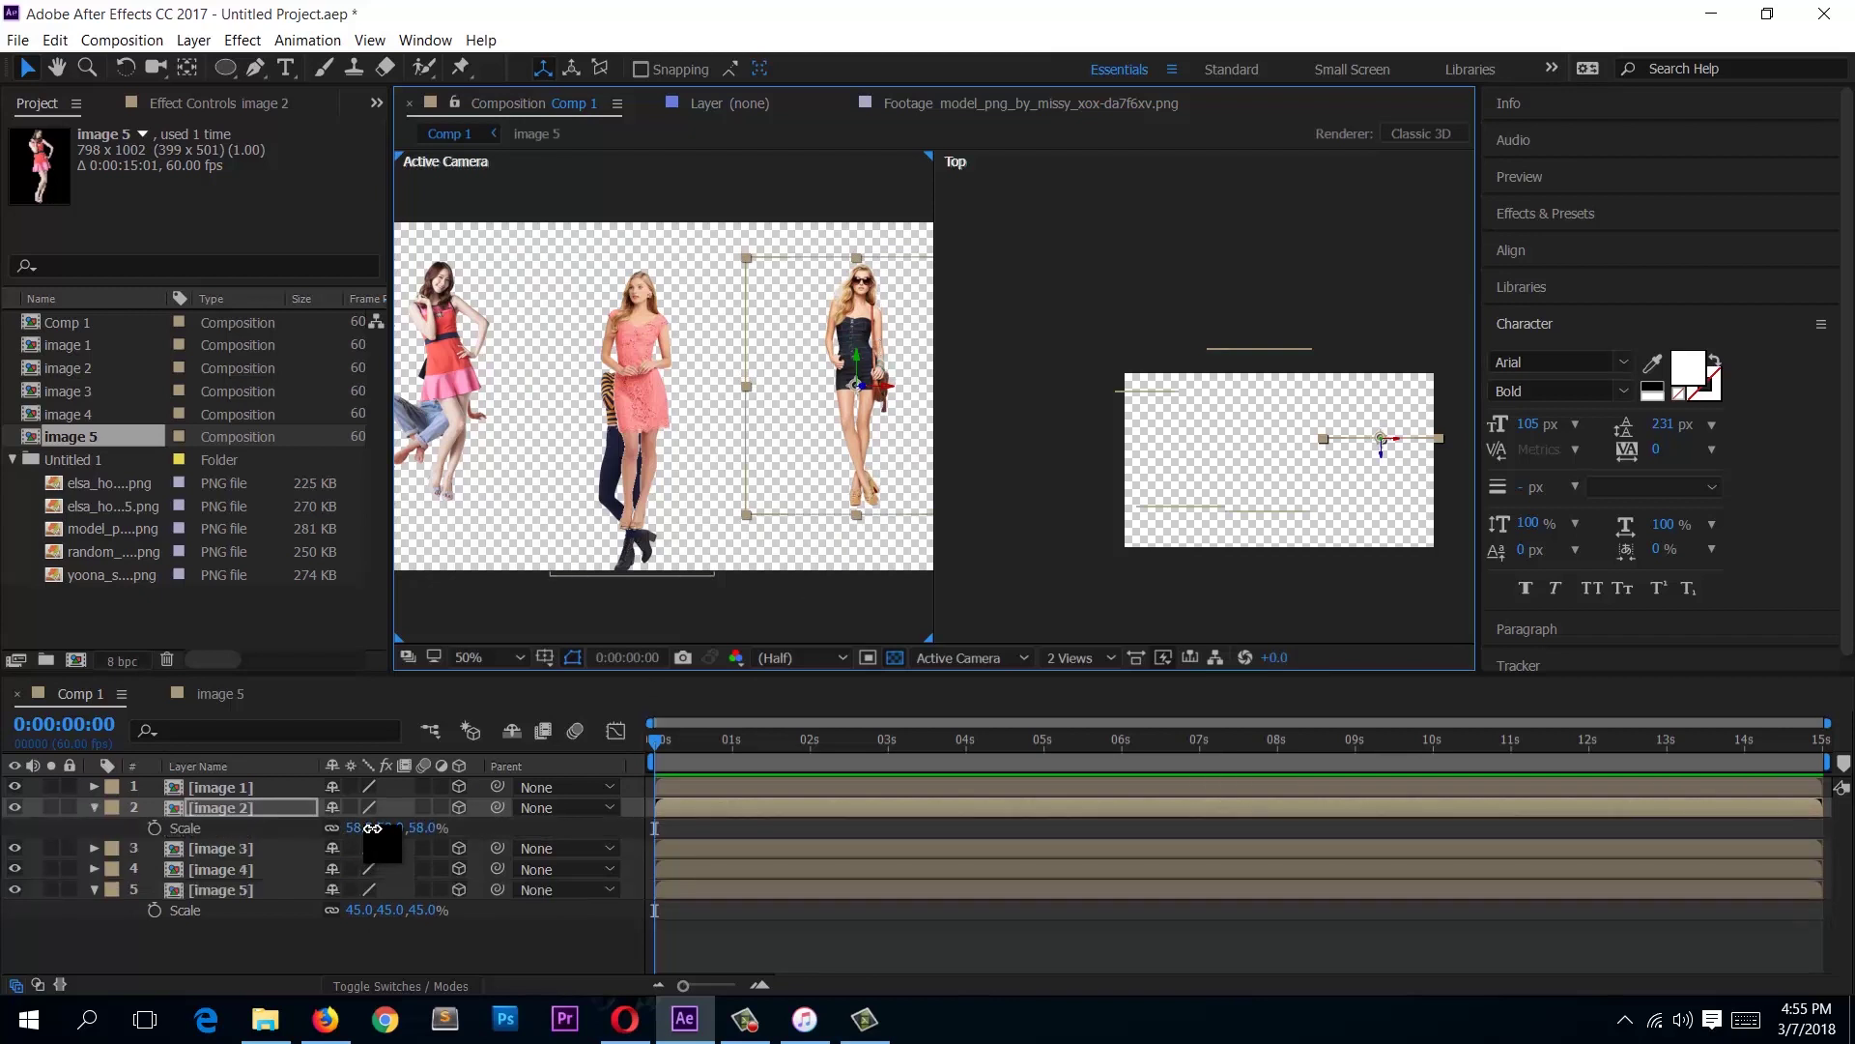
drag(368, 828, 359, 828)
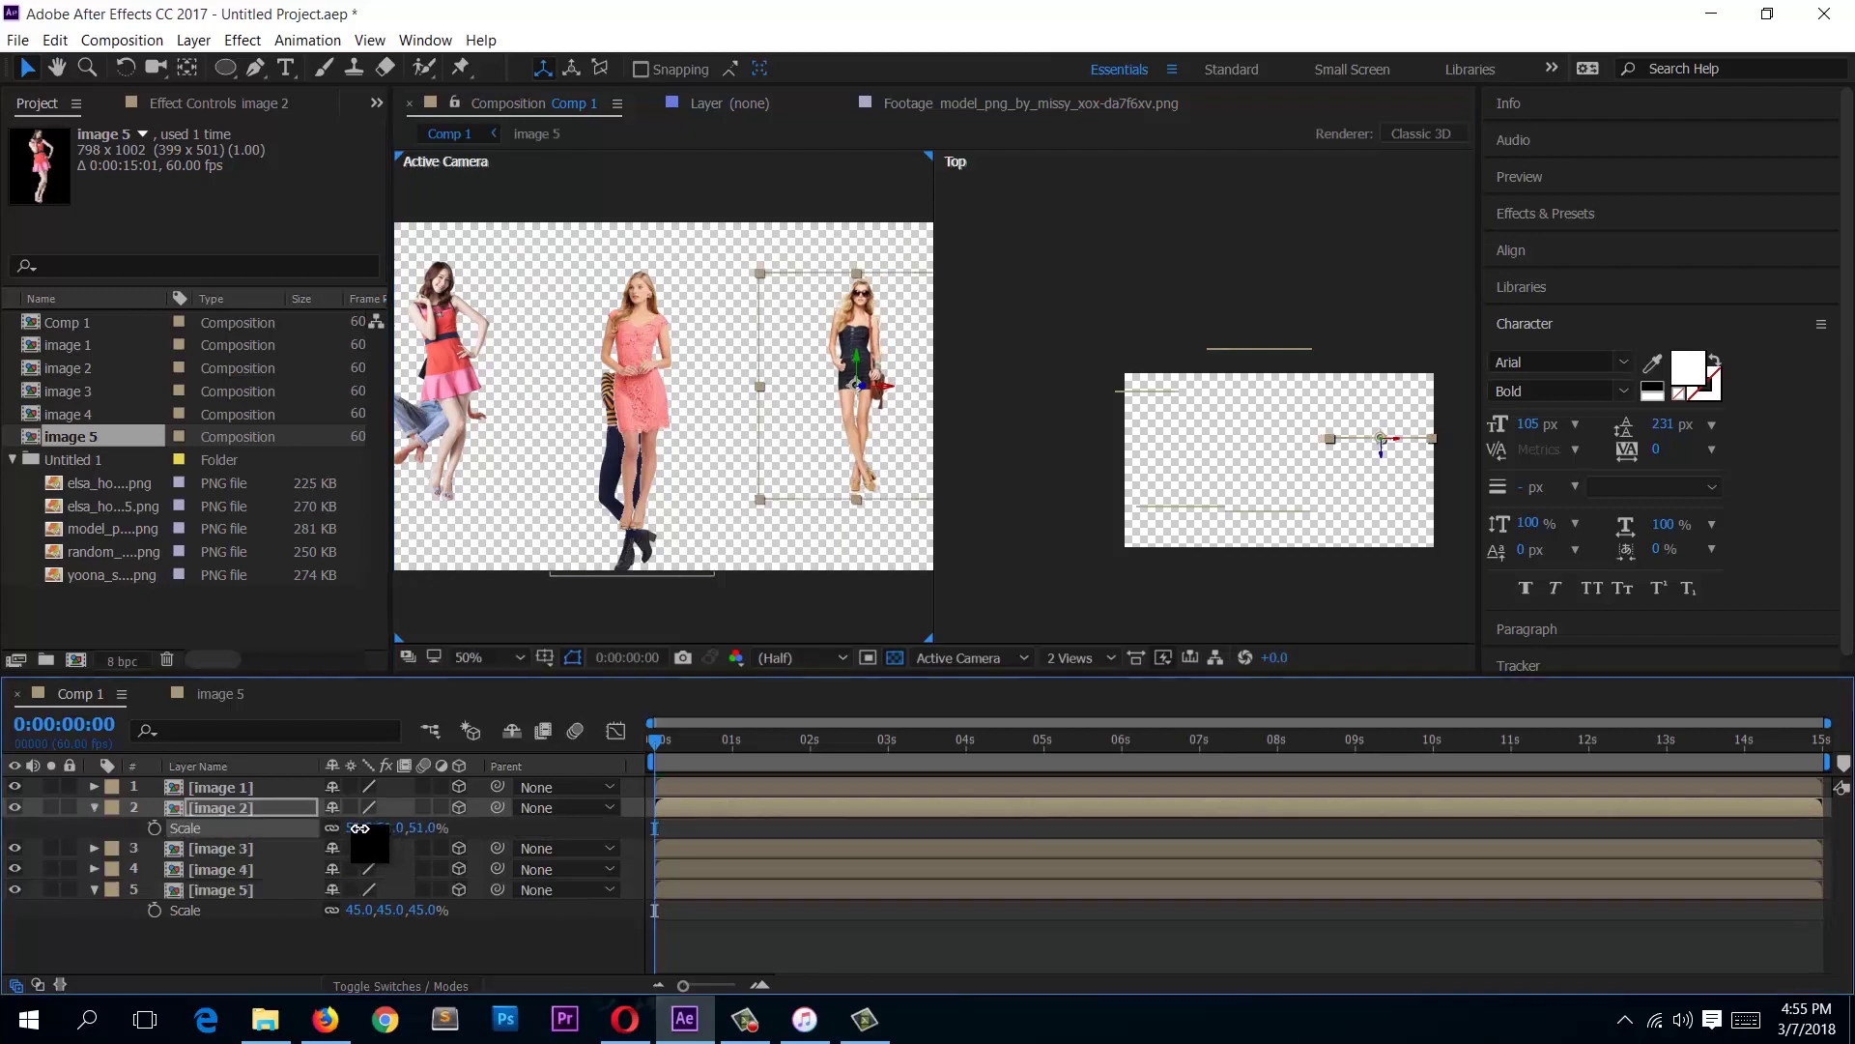
Step: Move image 3 beside the pink-dress model, raise it in the frame, and scale it to 51%
click(732, 587)
click(617, 448)
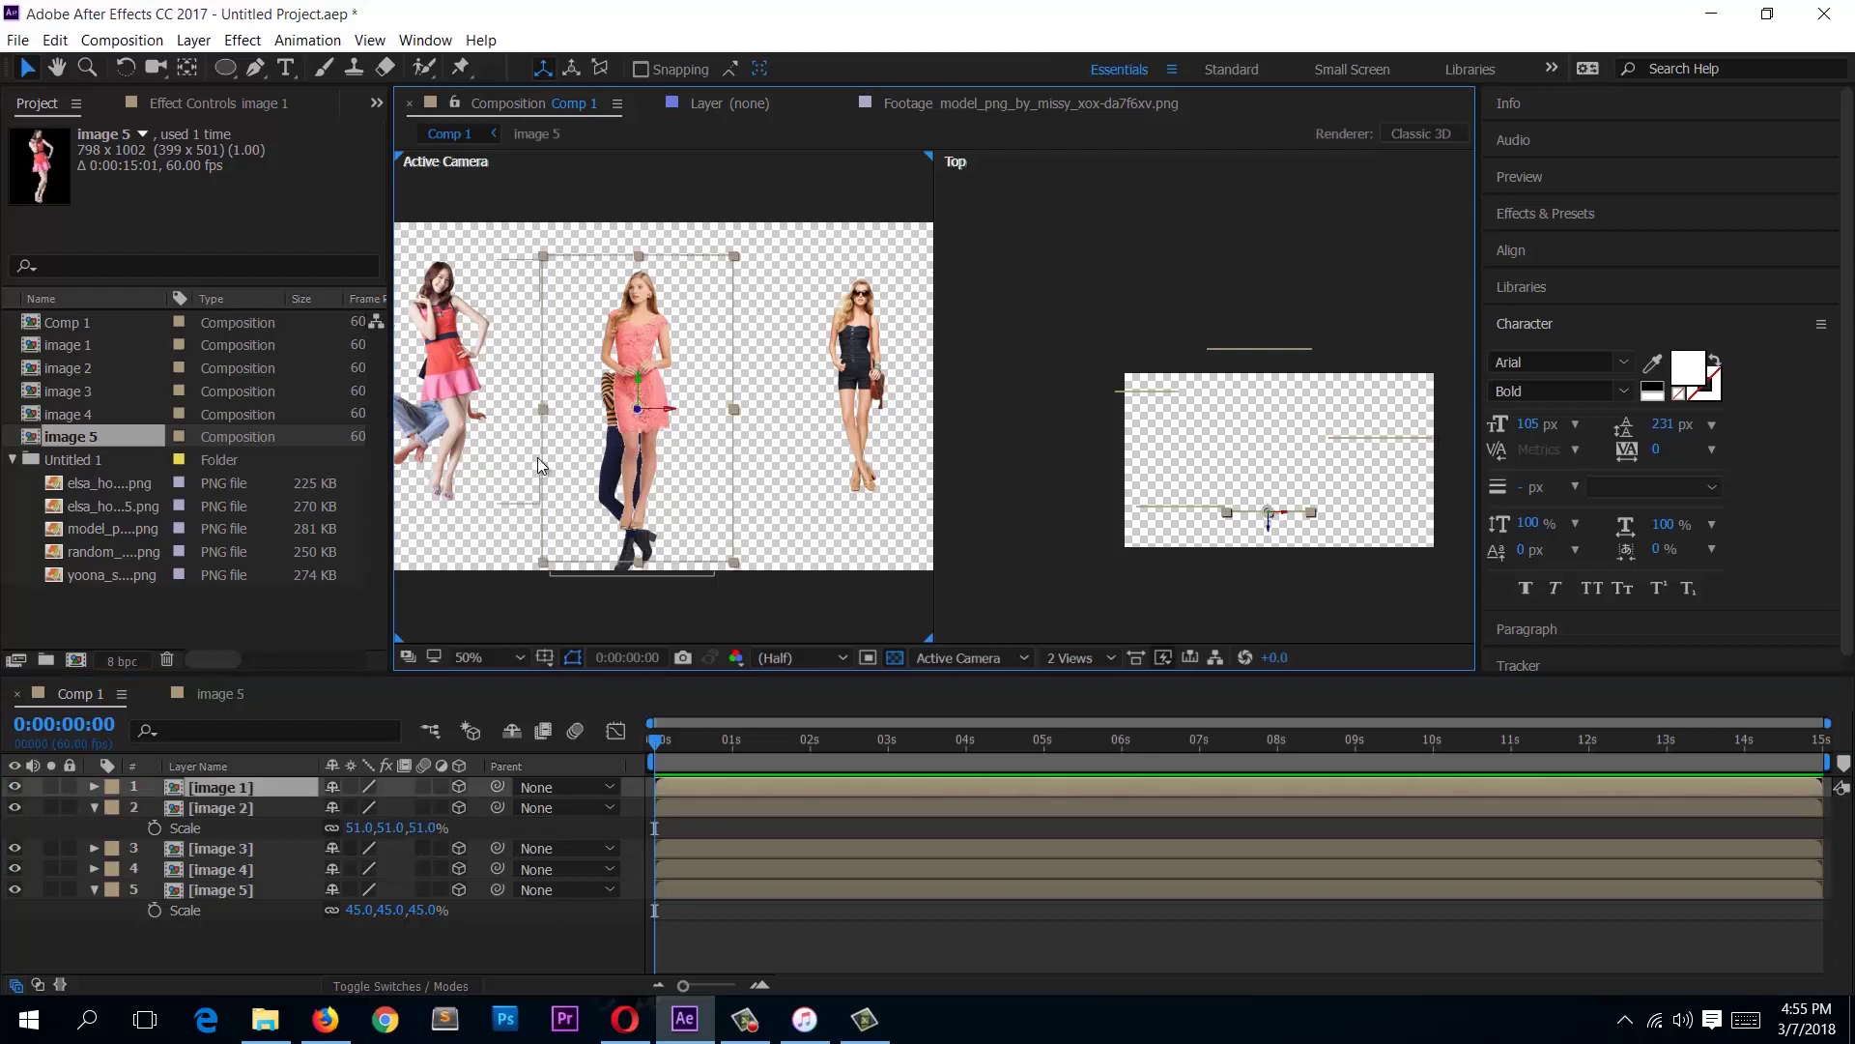
click(231, 889)
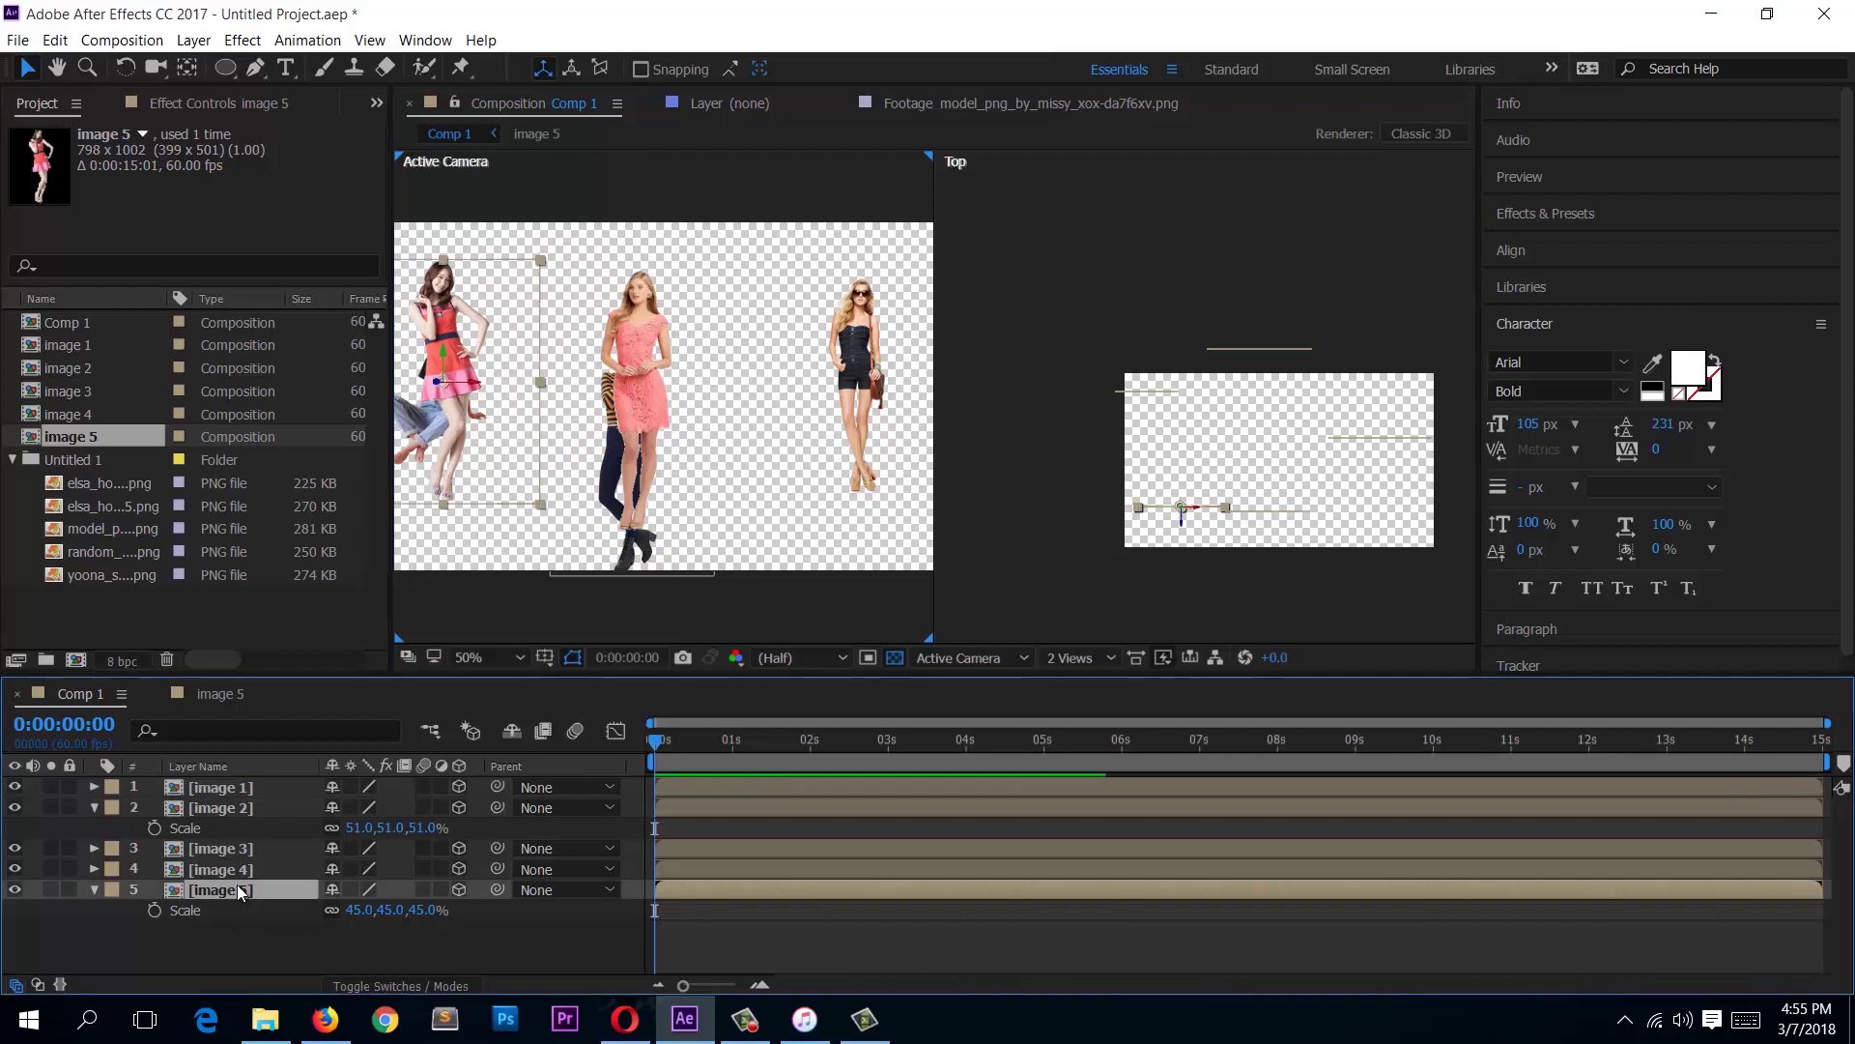
click(232, 868)
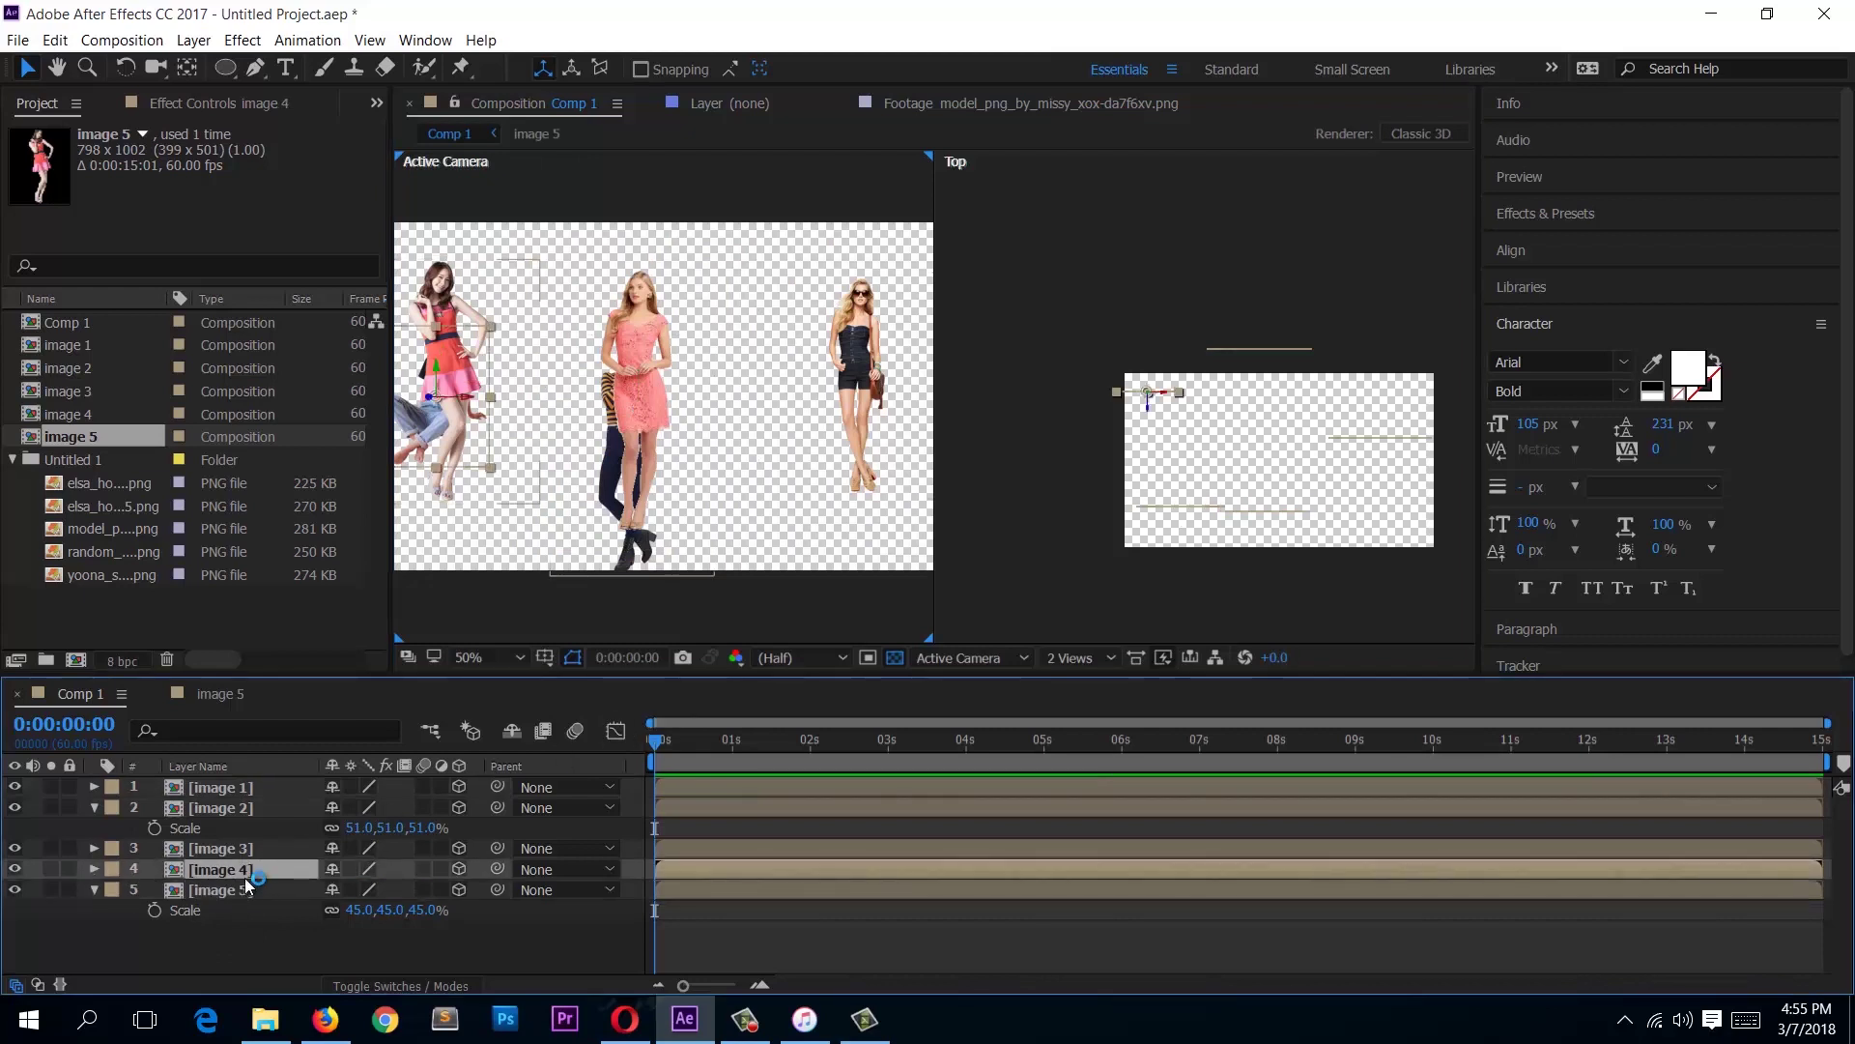
click(271, 848)
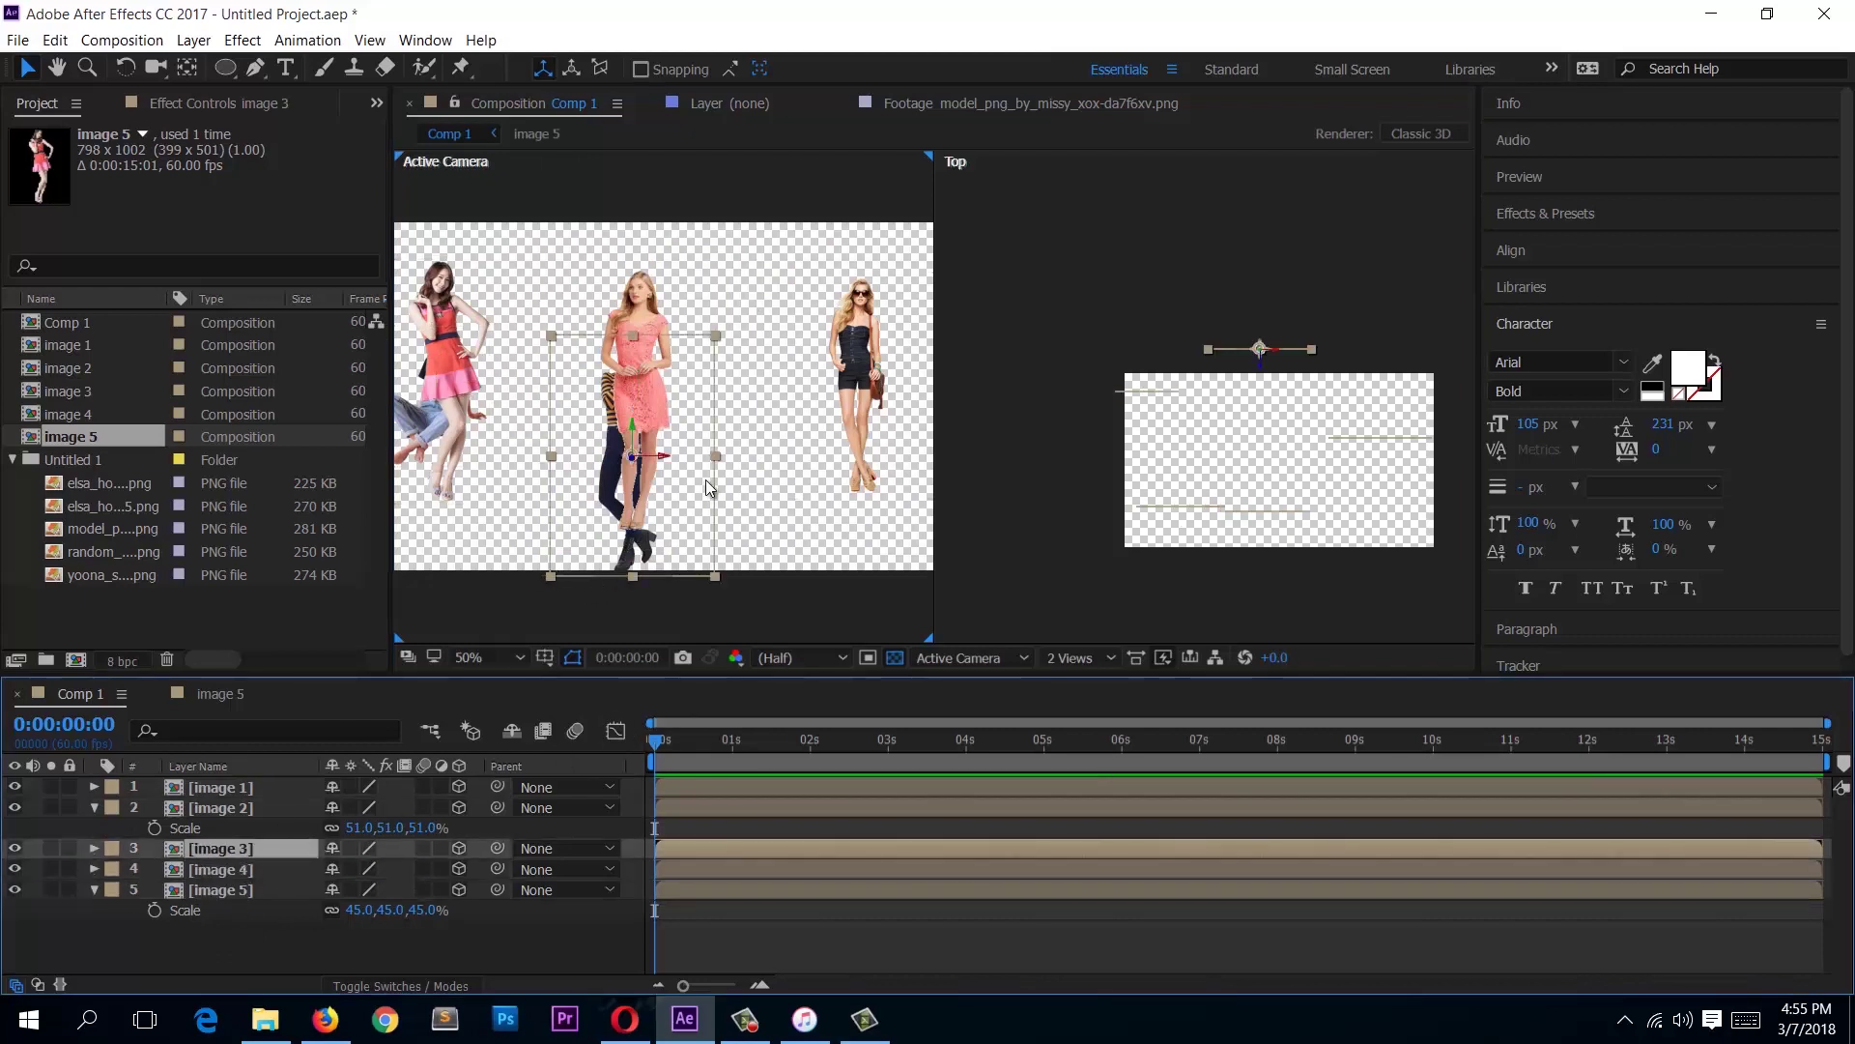
mouse_move(1280, 362)
mouse_down()
mouse_move(1325, 363)
mouse_move(1291, 377)
mouse_up()
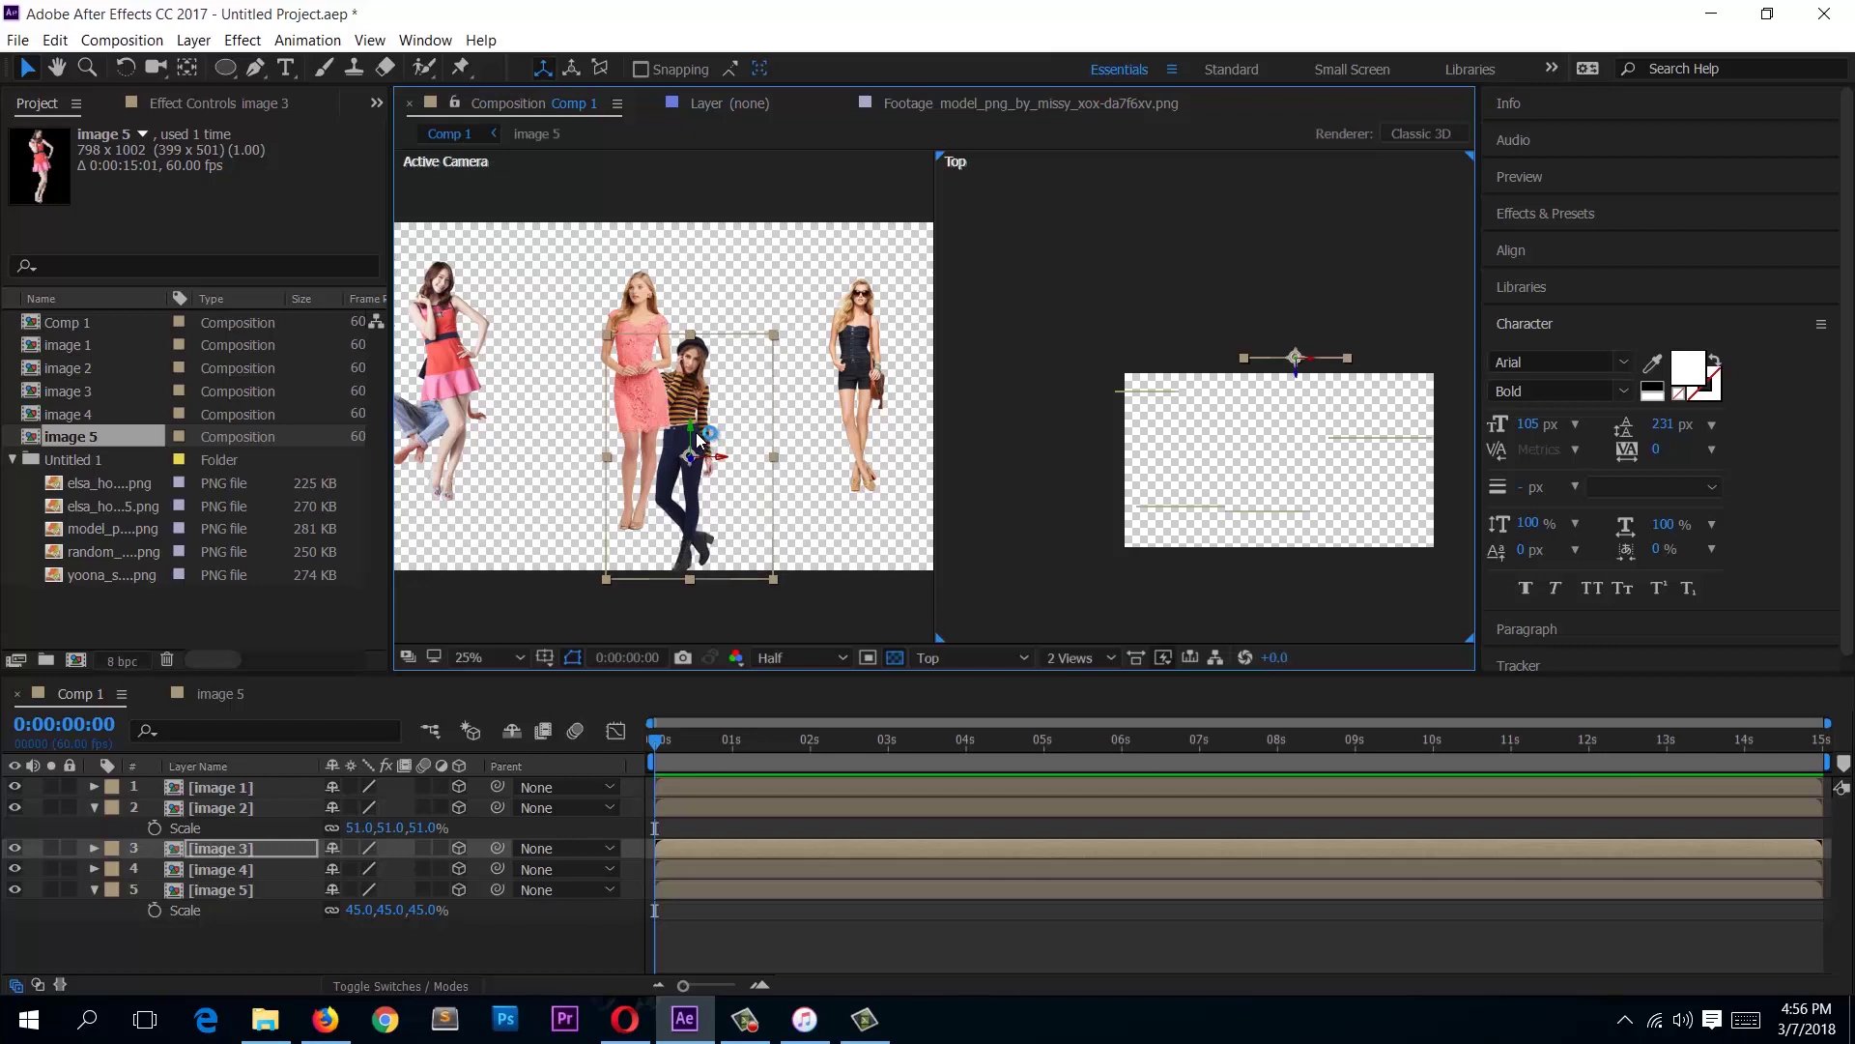
drag(688, 413, 690, 346)
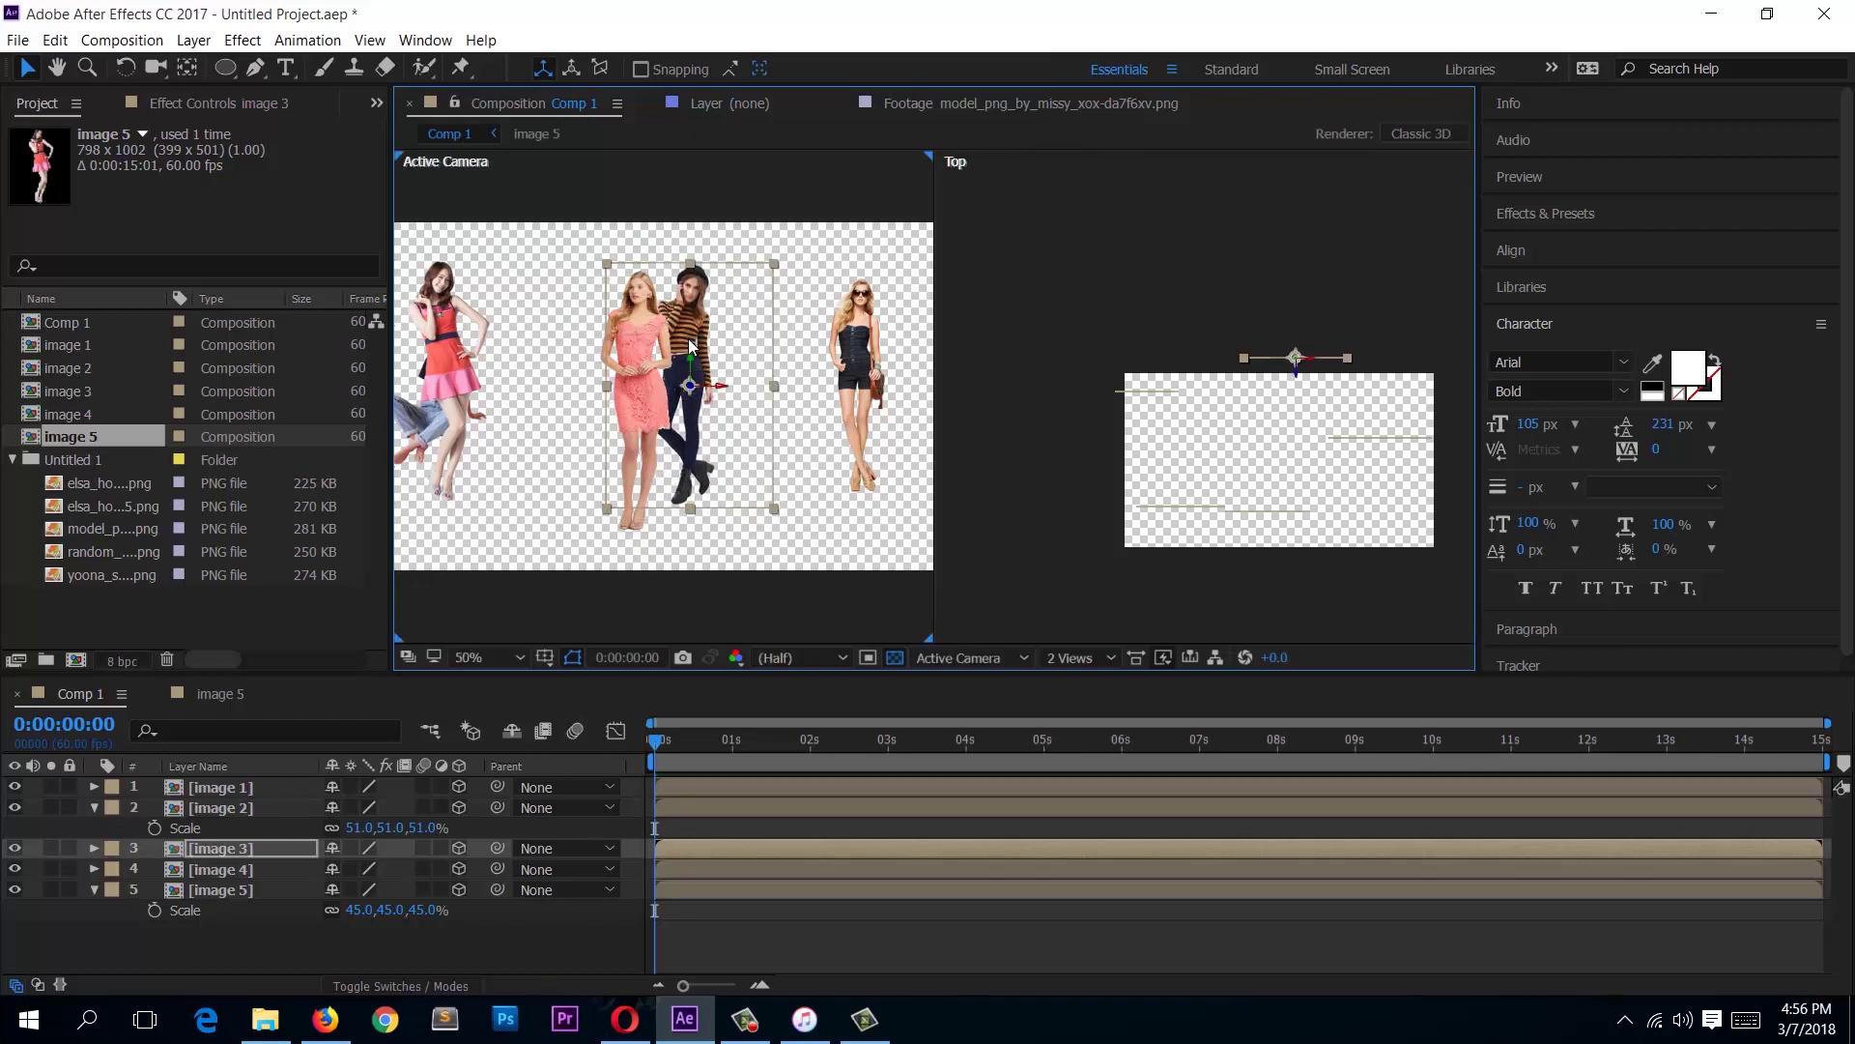
key(s)
drag(412, 868, 408, 867)
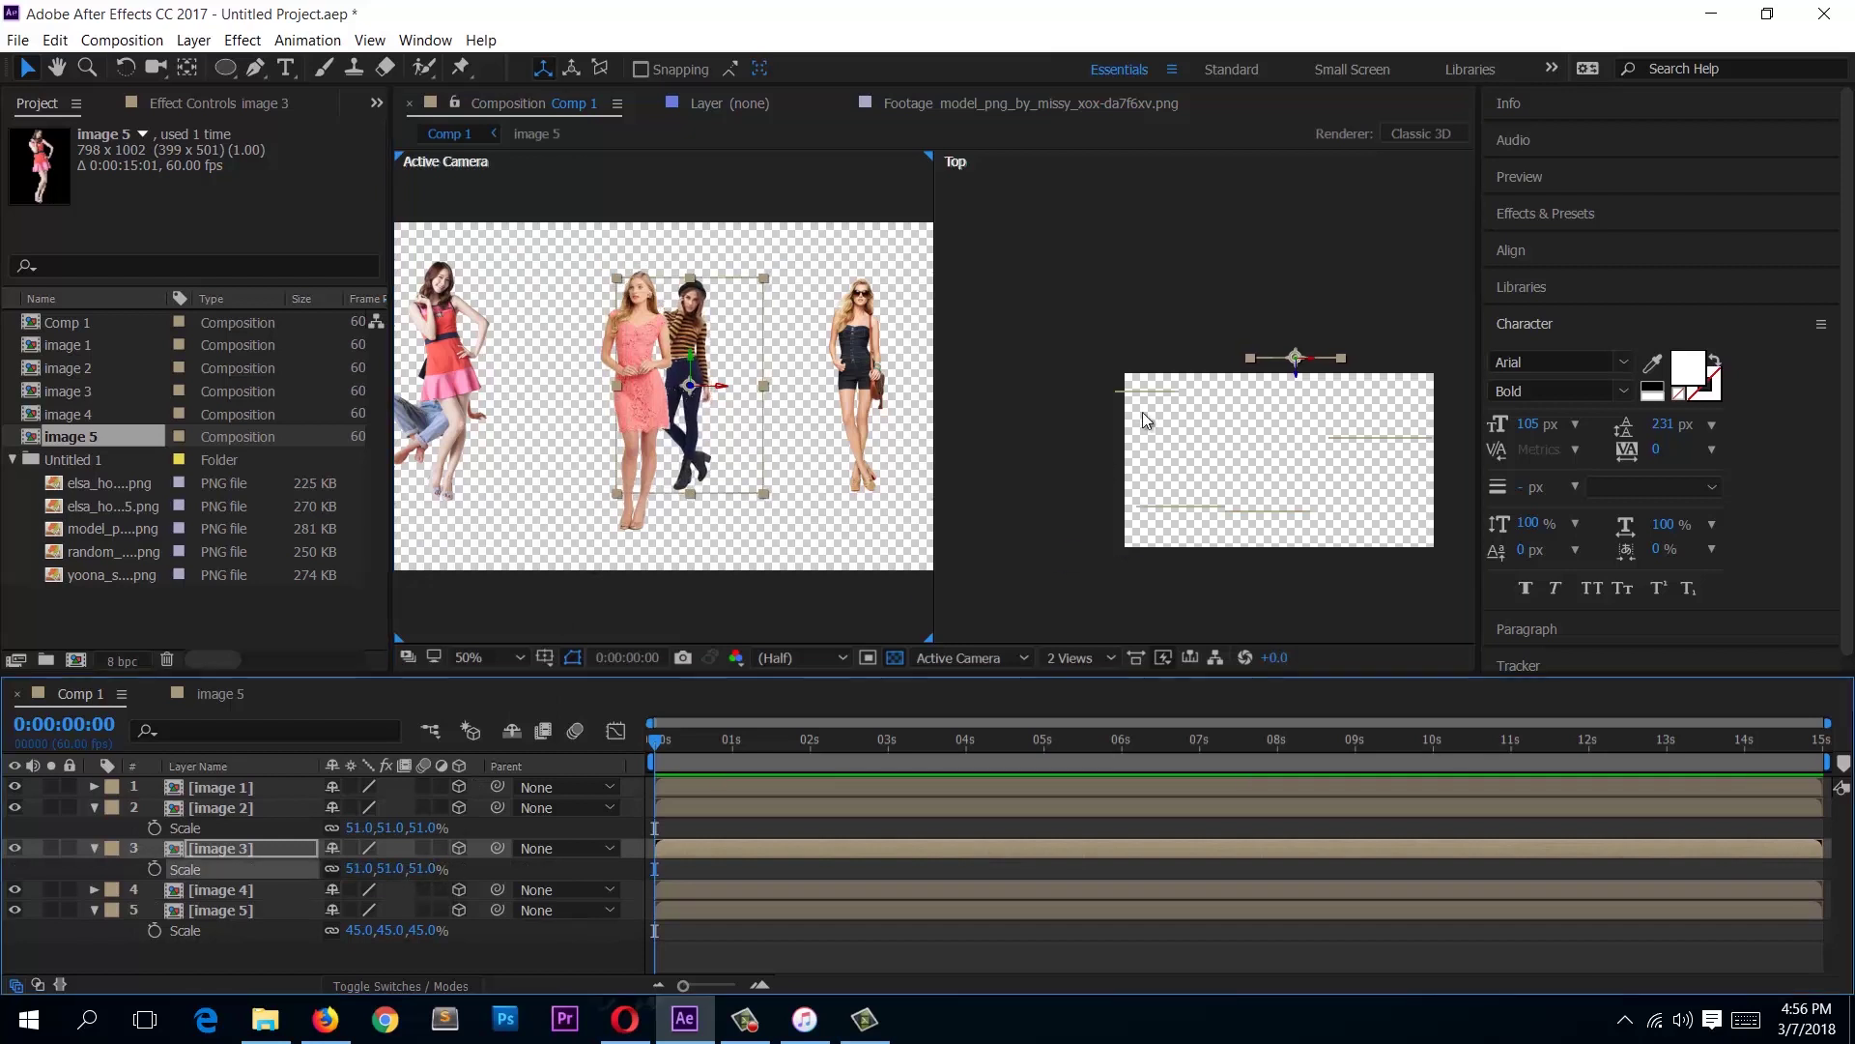
Step: Move image 4 next to the left-hand model and shift image 5 in depth
click(242, 890)
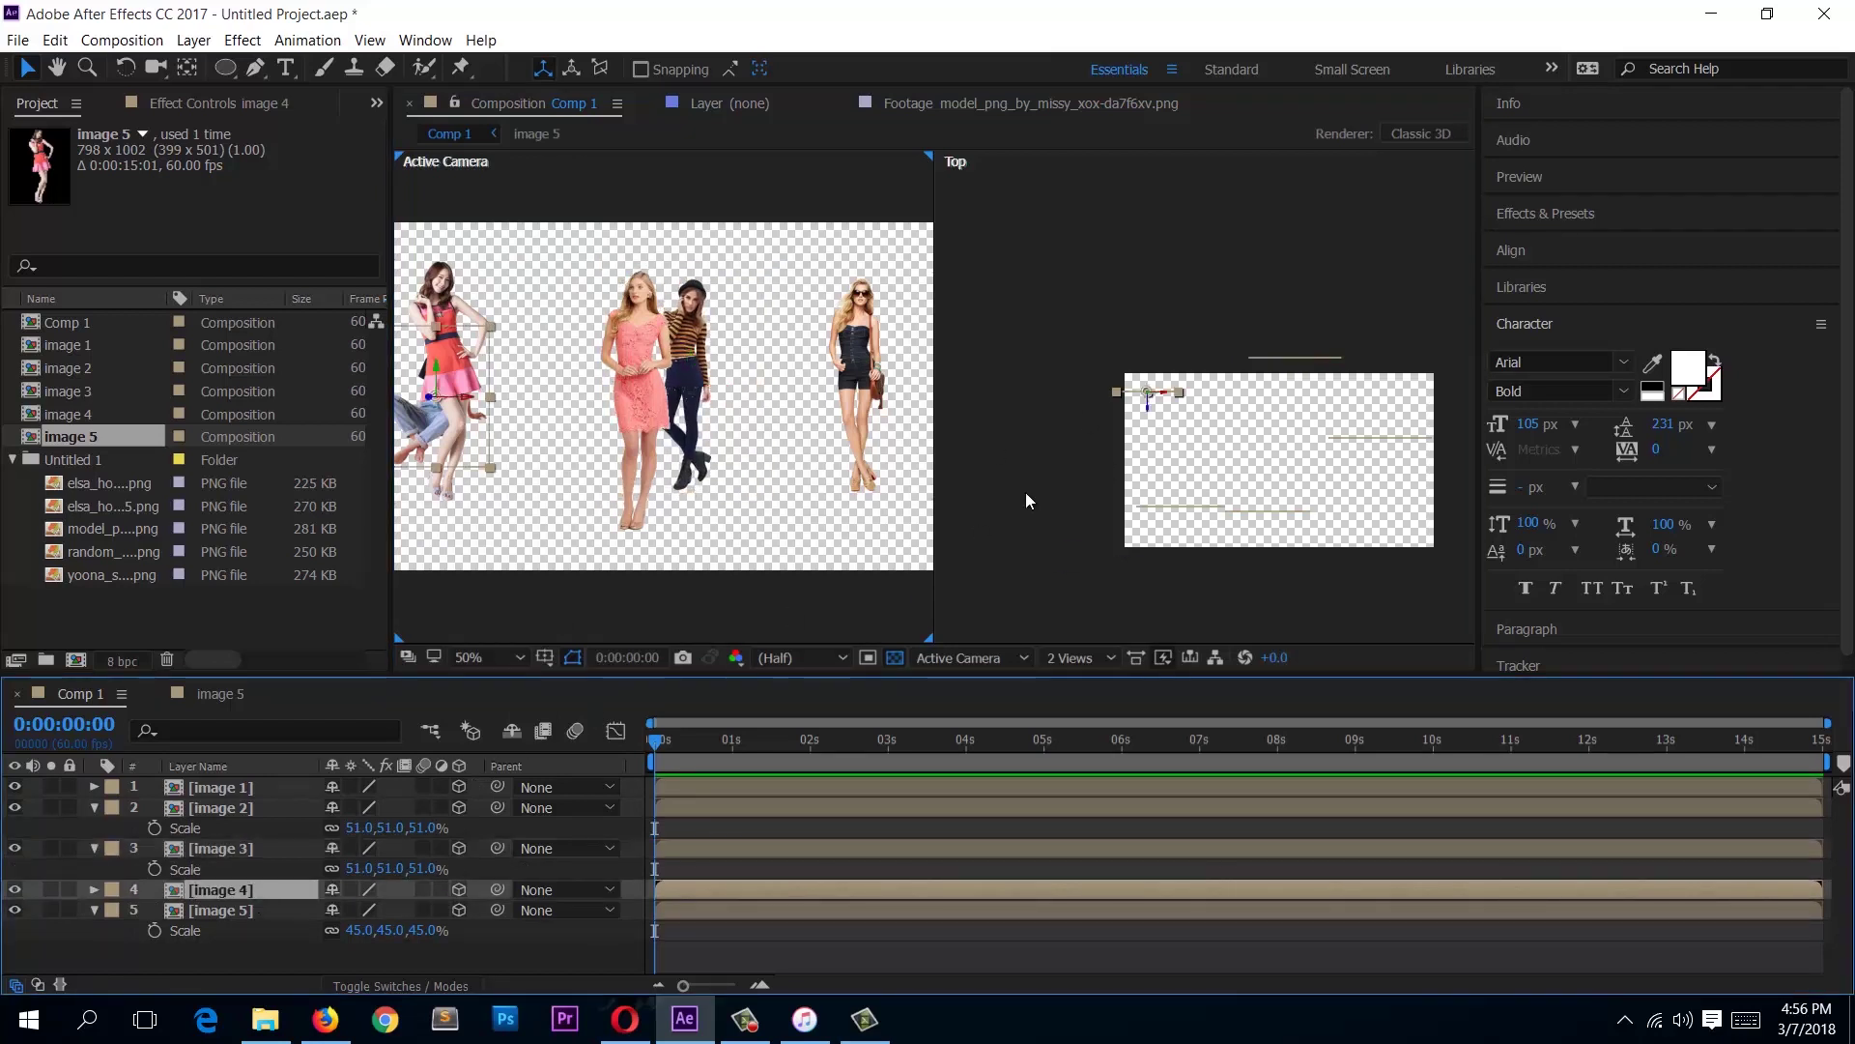
drag(1177, 386, 1212, 388)
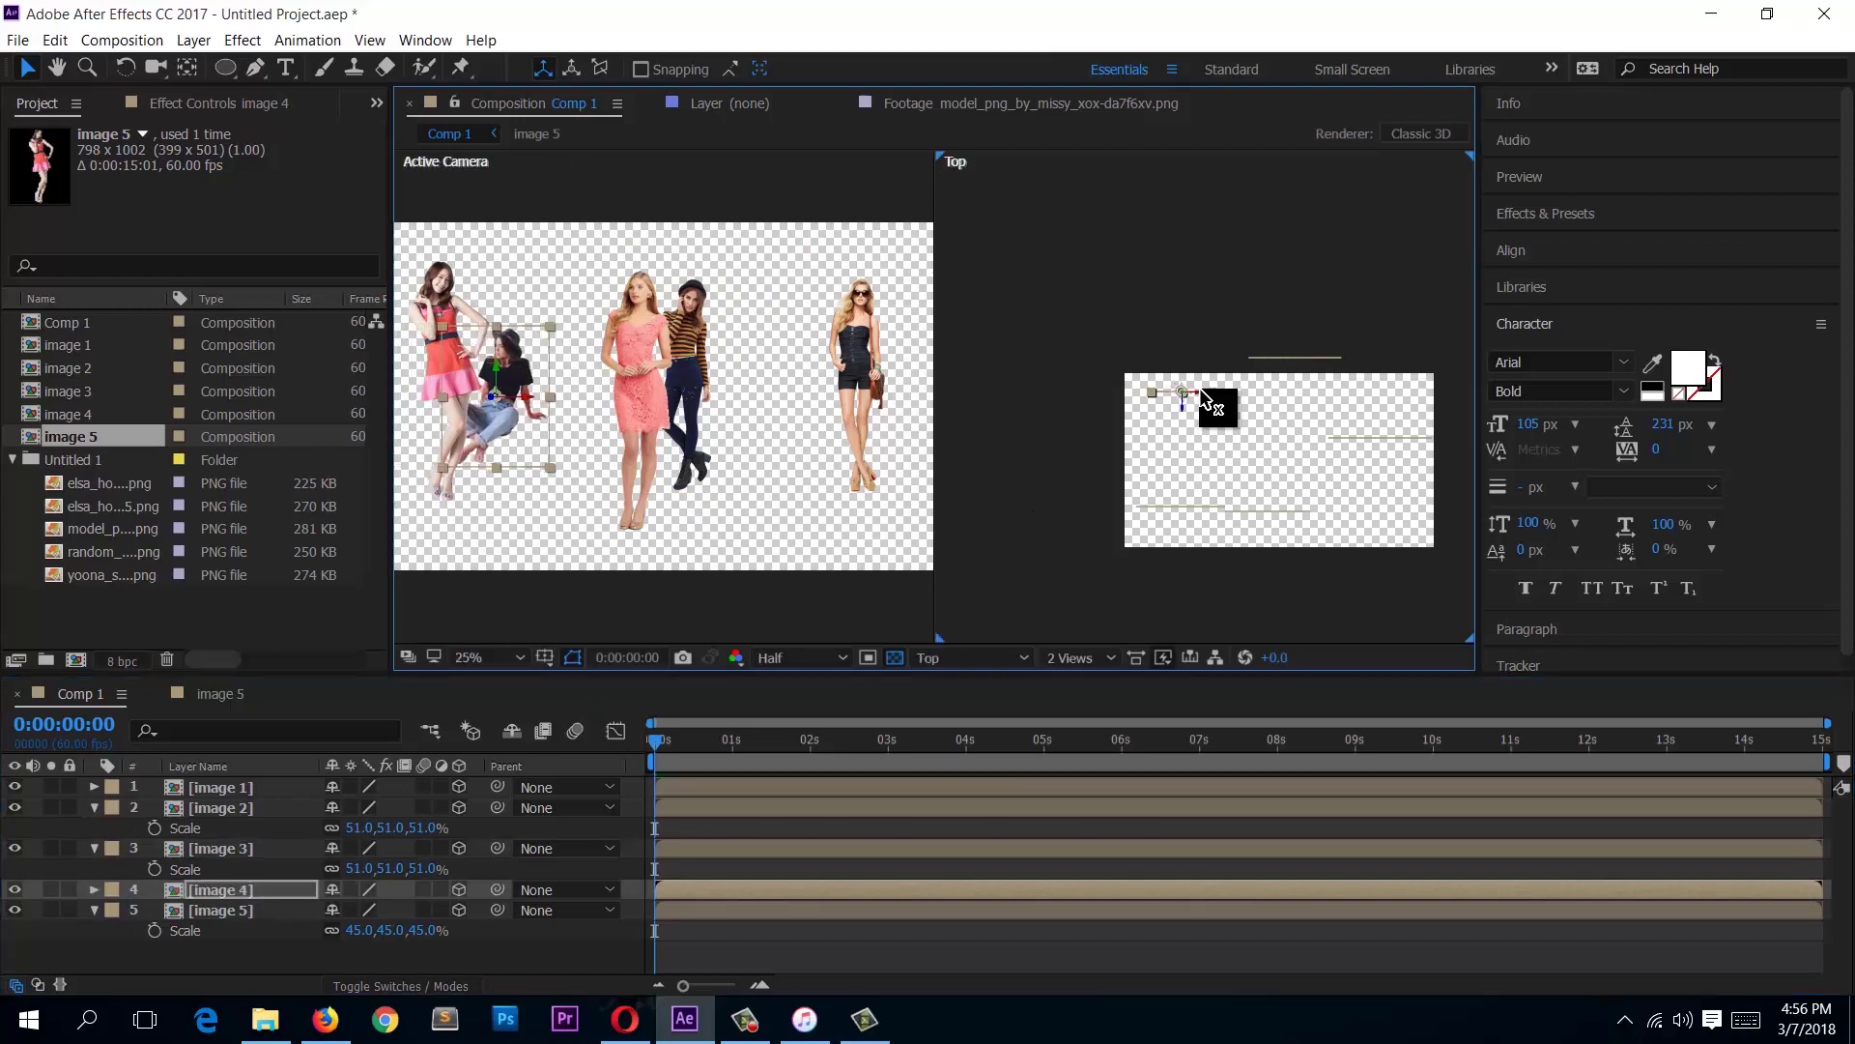
click(462, 408)
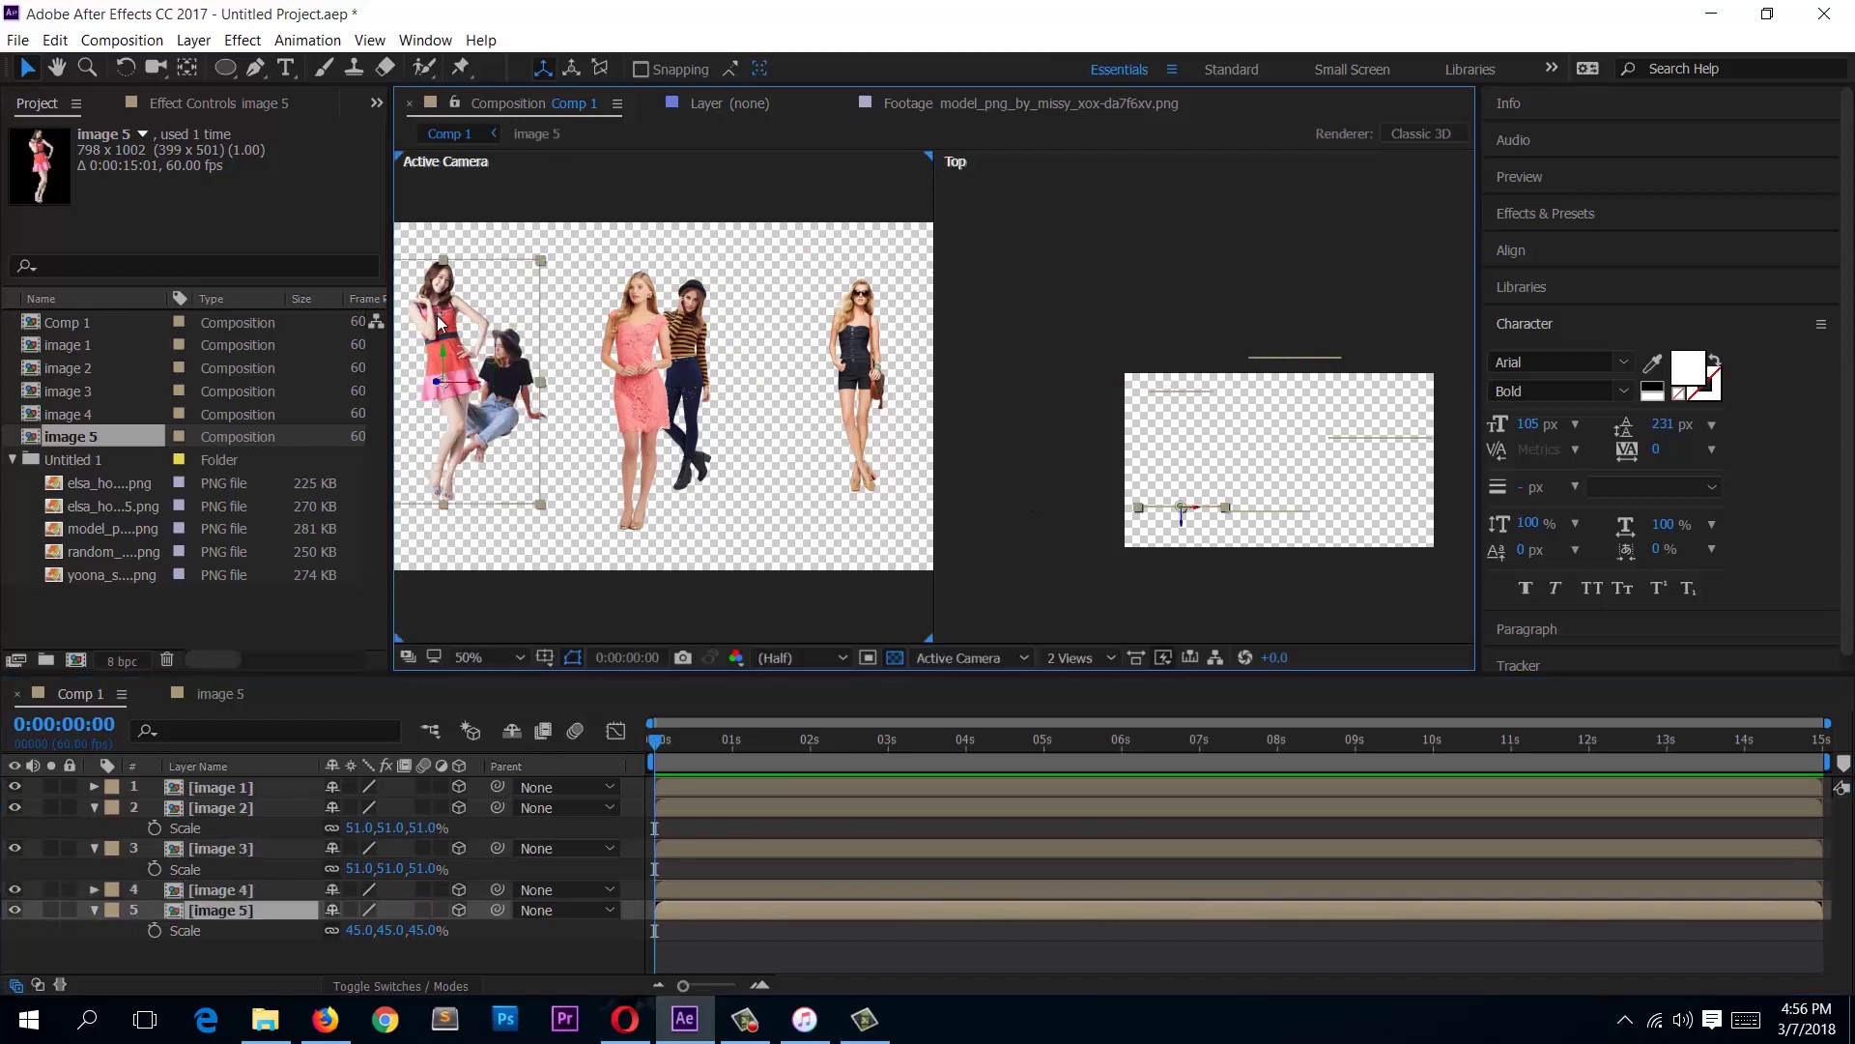
click(235, 899)
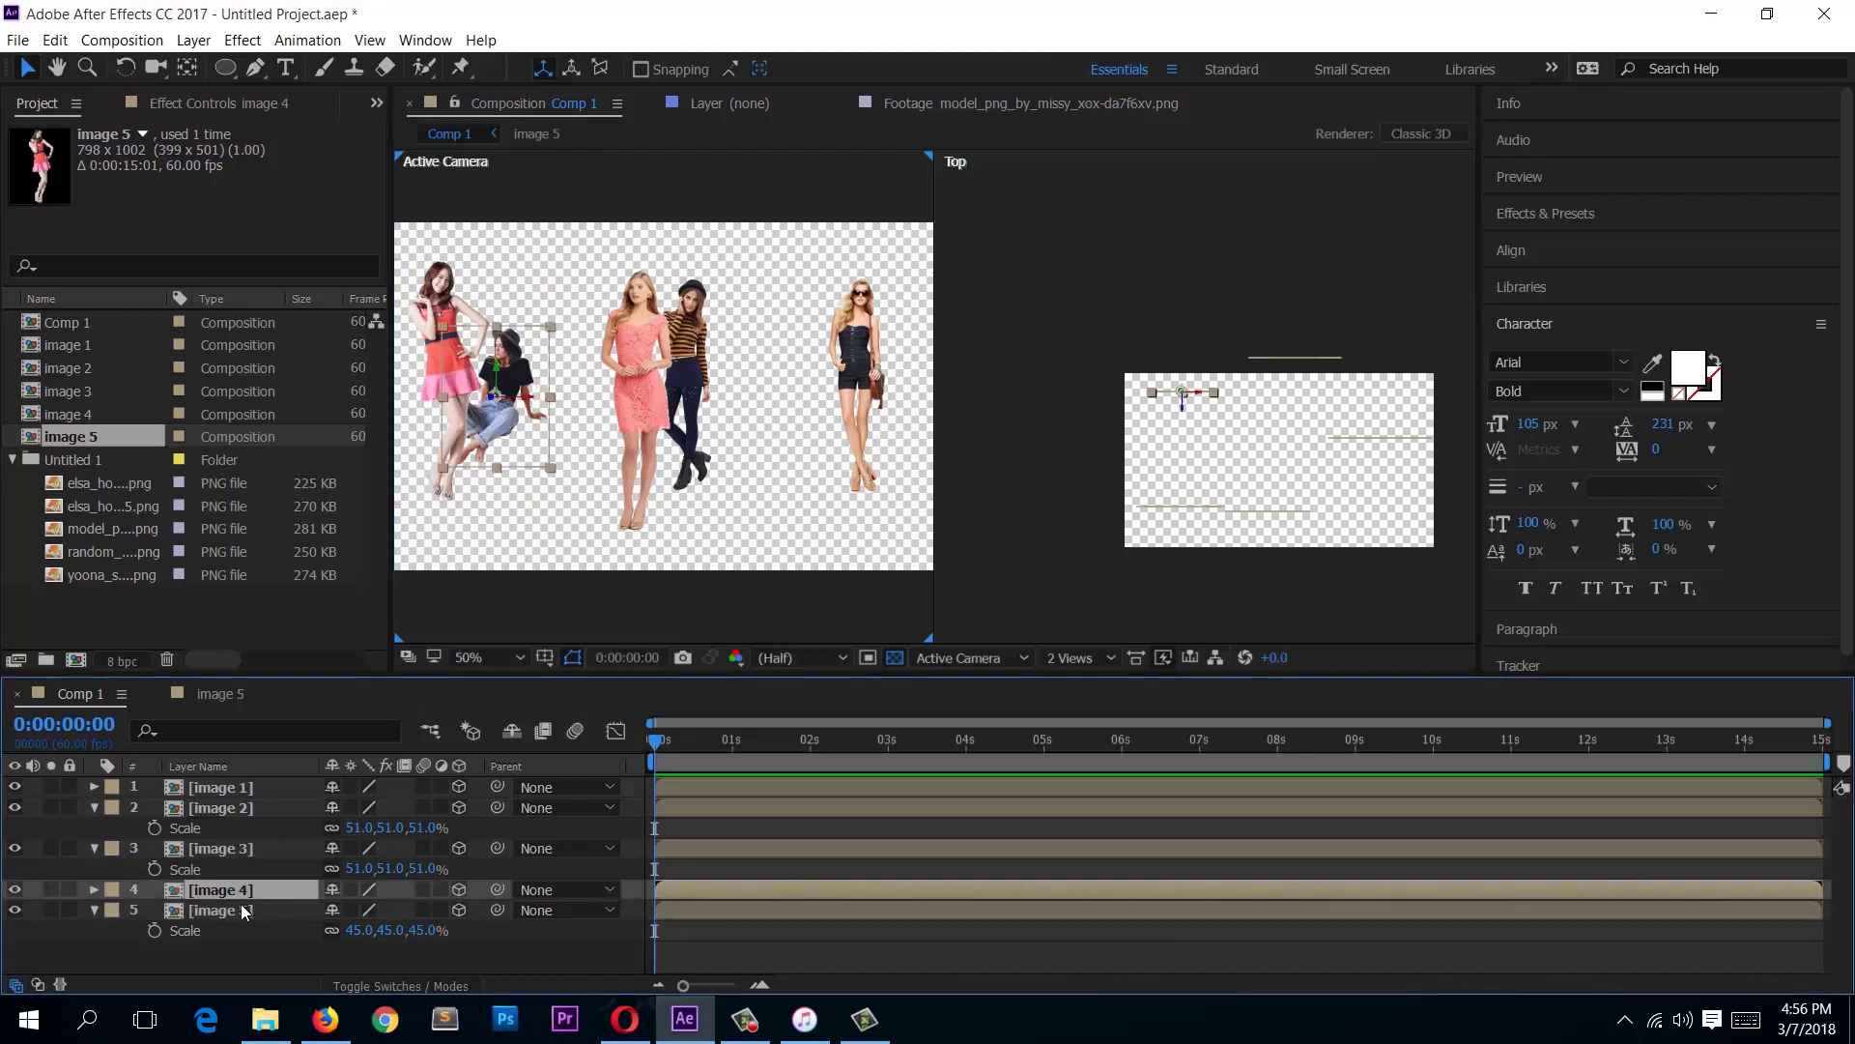
drag(1187, 522, 1187, 493)
click(781, 404)
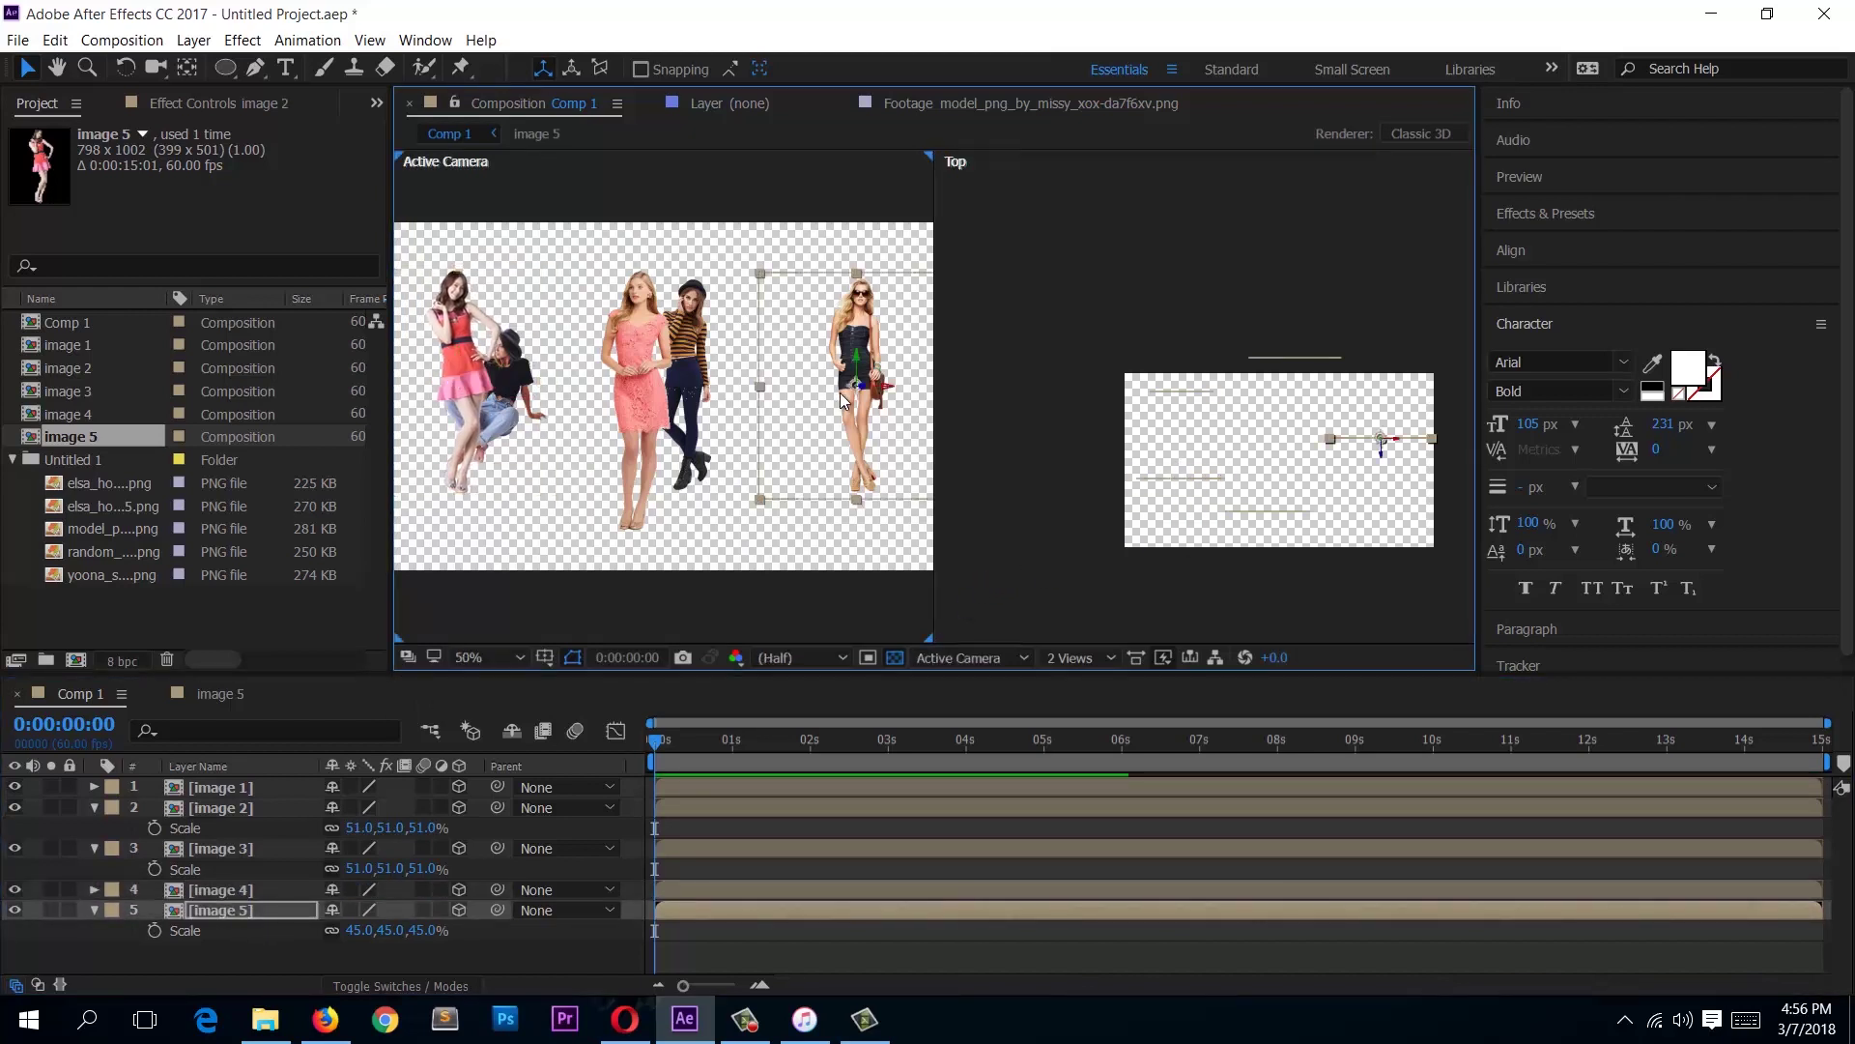
Step: Orbit the right viewer in Custom View 1 to inspect the layers in 3D
click(1043, 490)
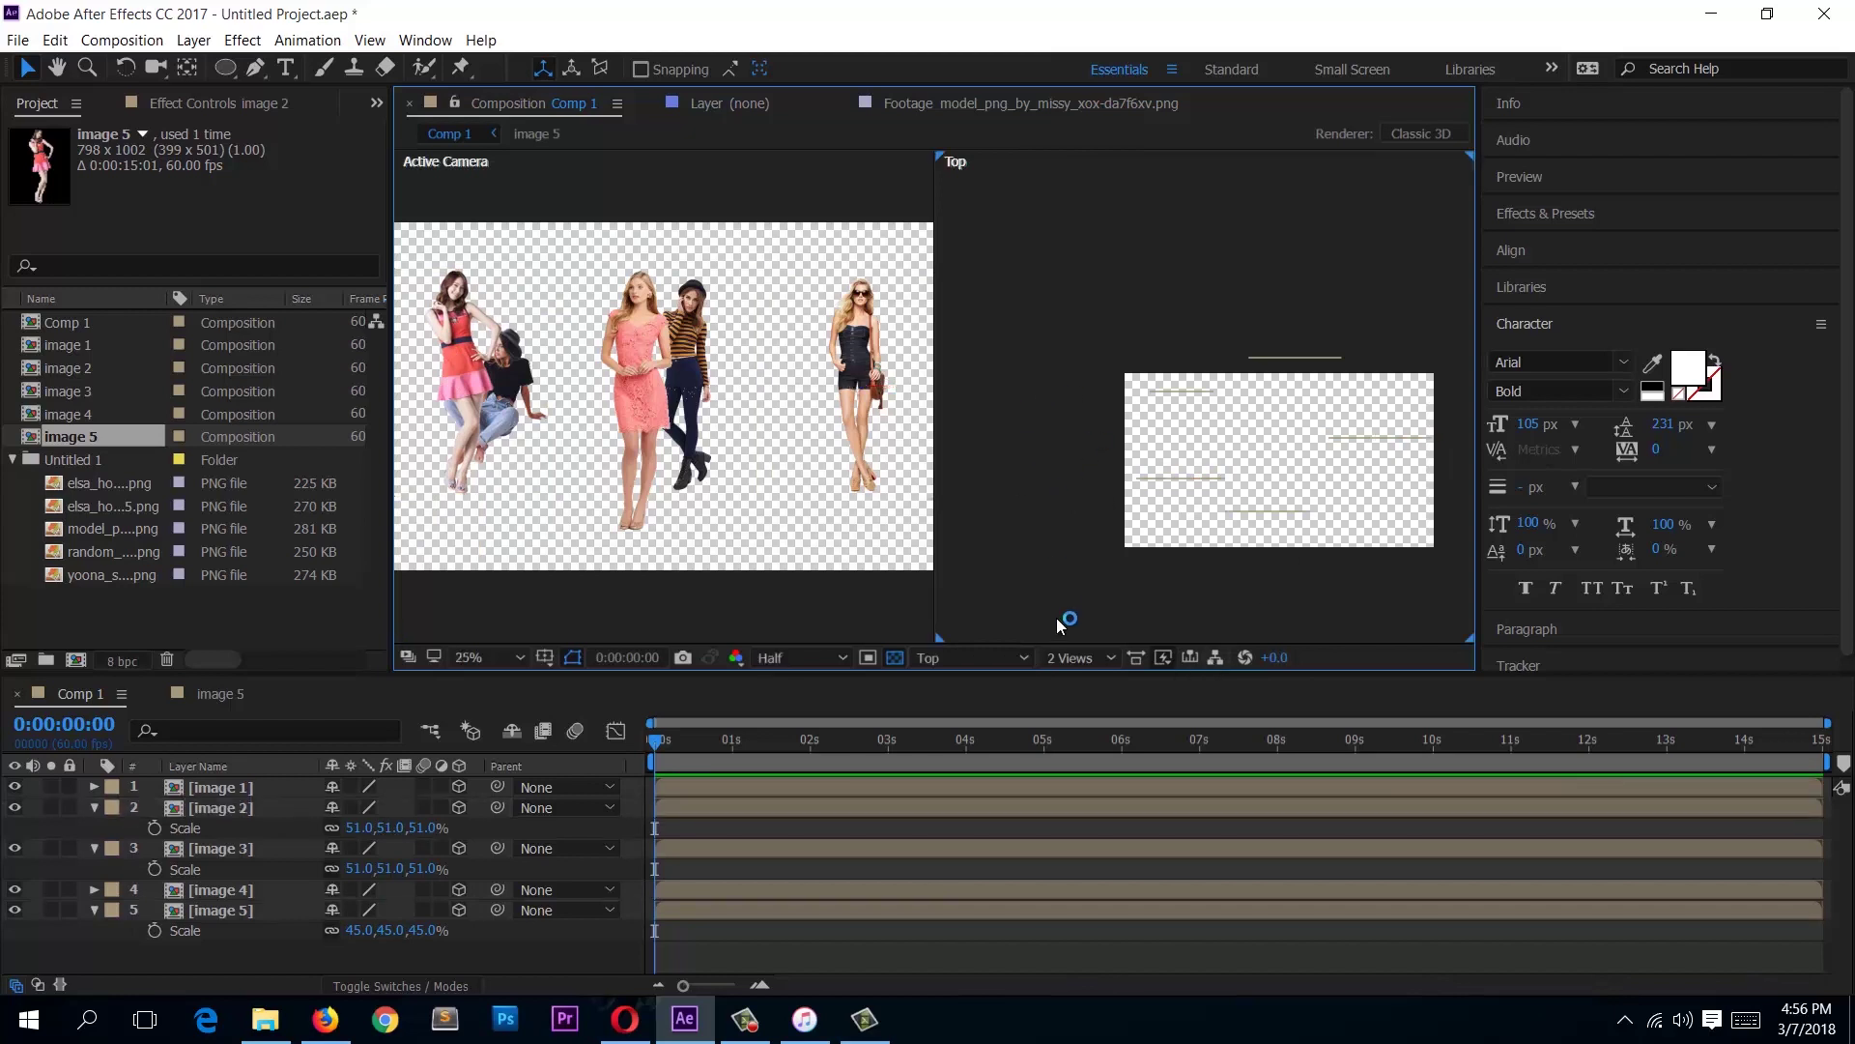
click(1019, 657)
click(1034, 859)
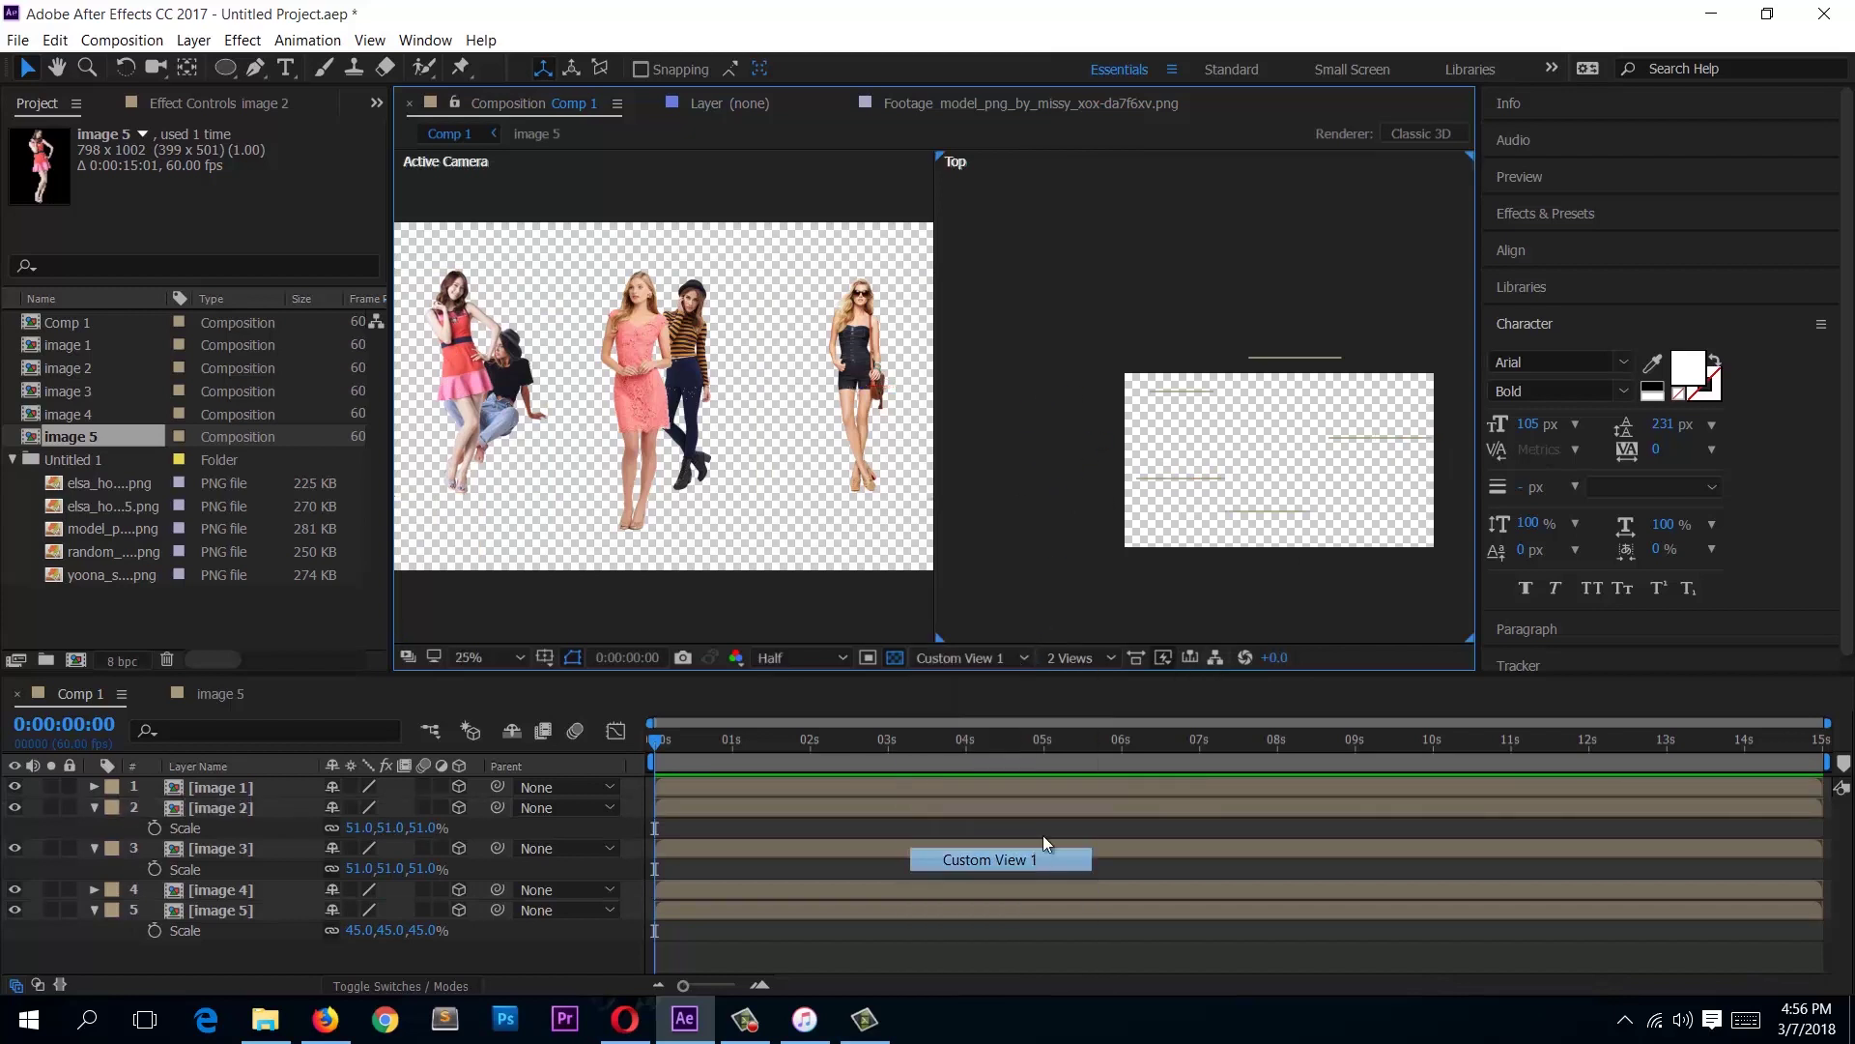
key(c)
drag(1332, 458, 1296, 426)
key(v)
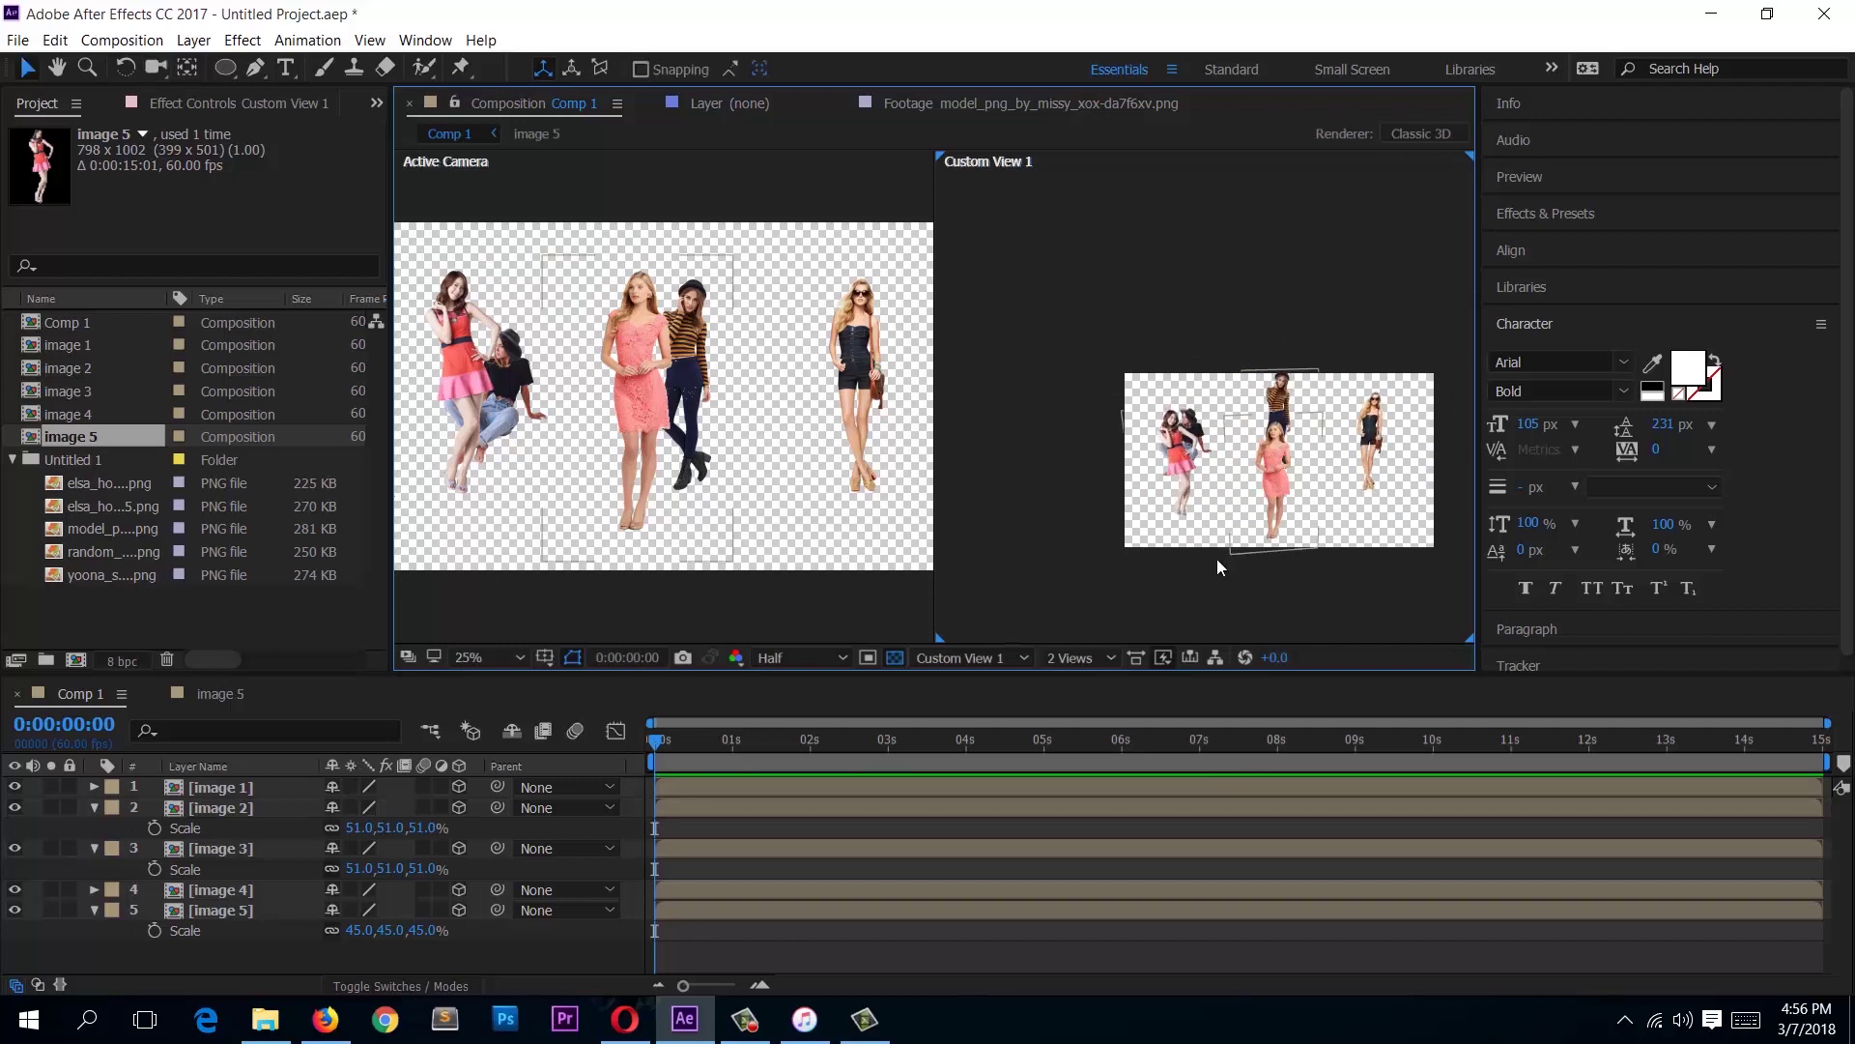
Step: Restore the two side-by-side viewers with the Top view in the right one
click(1072, 657)
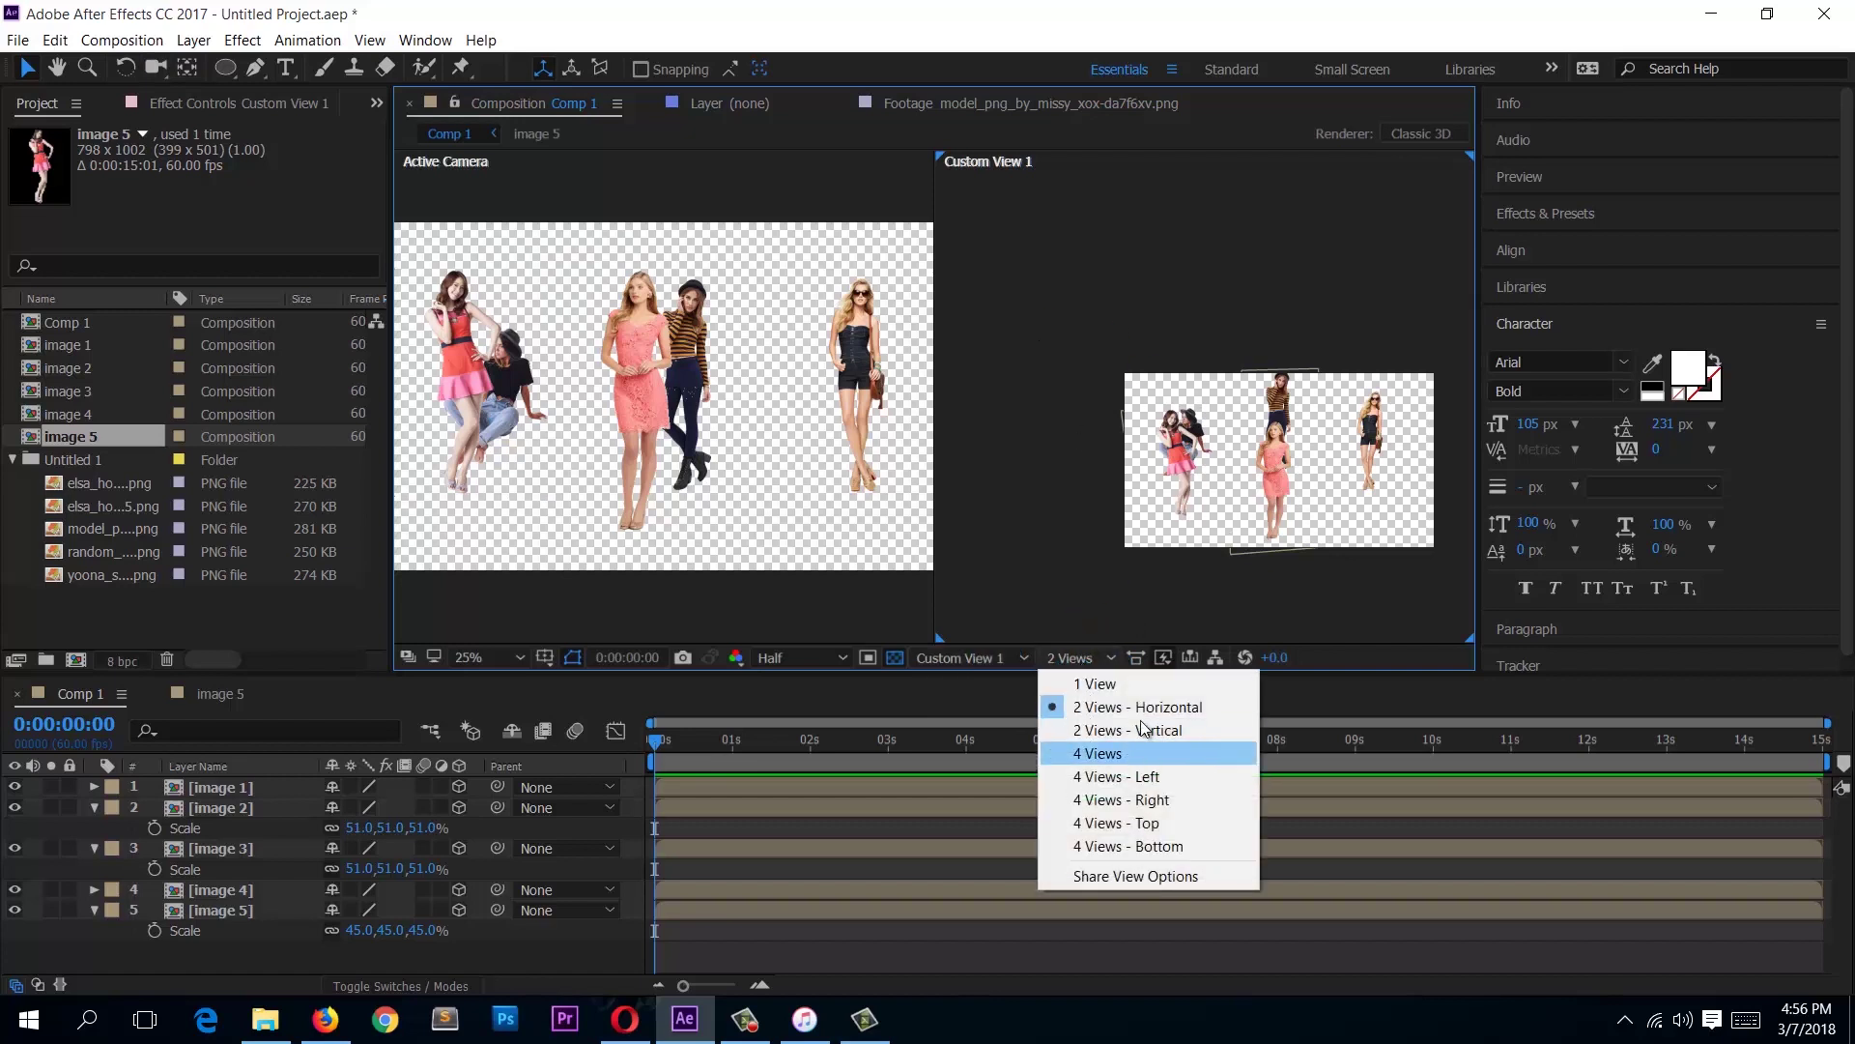
click(1150, 684)
click(1077, 658)
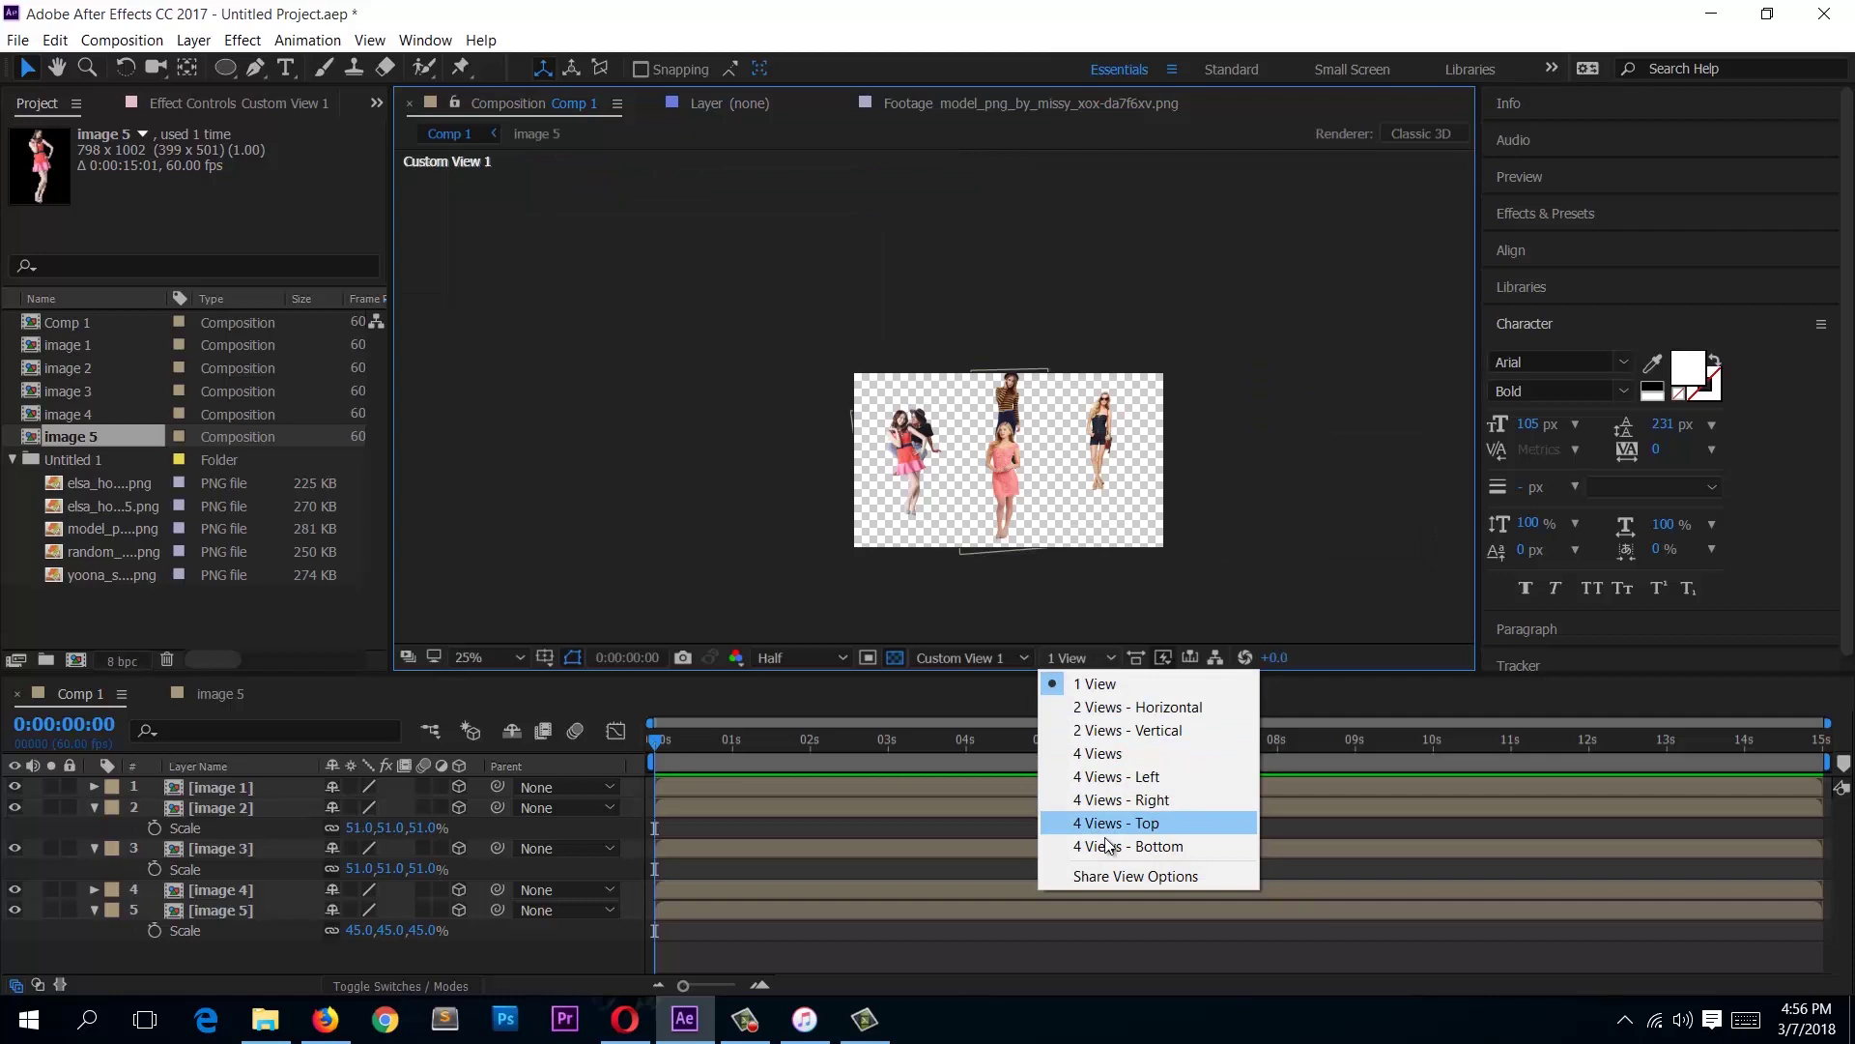
click(1131, 707)
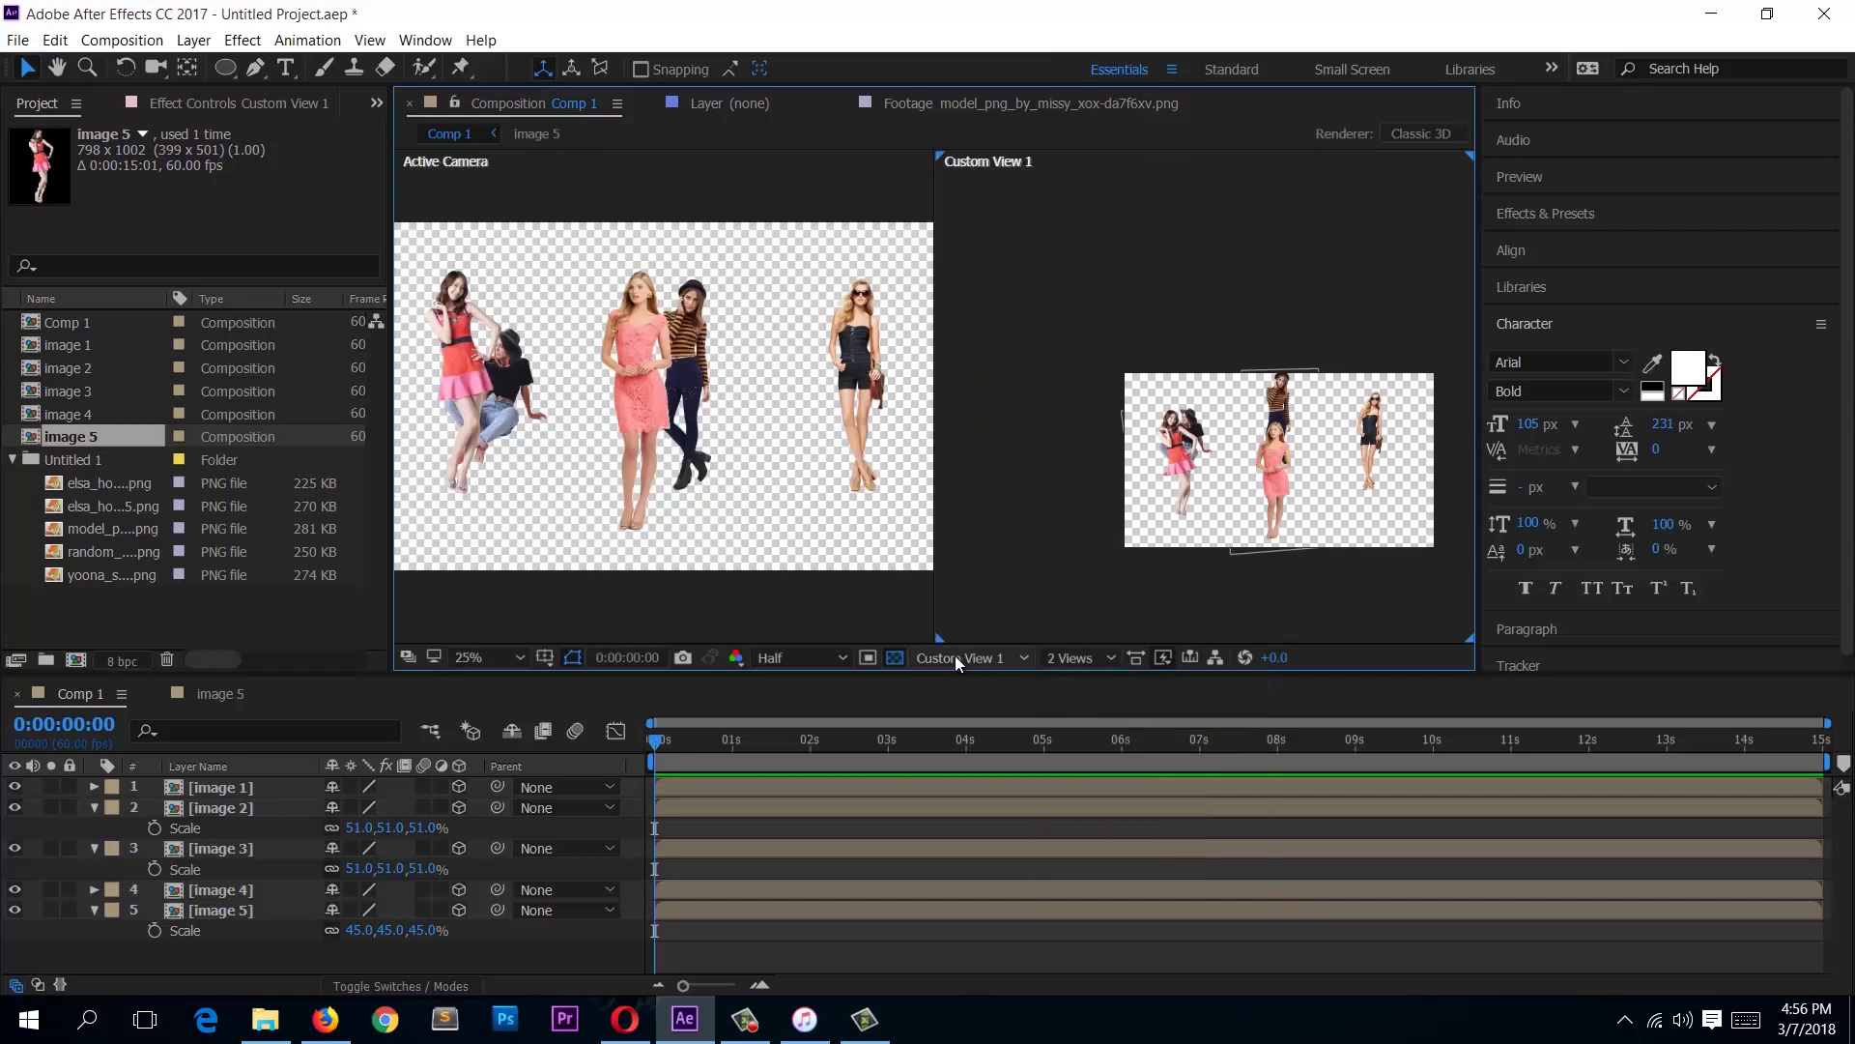
click(1010, 657)
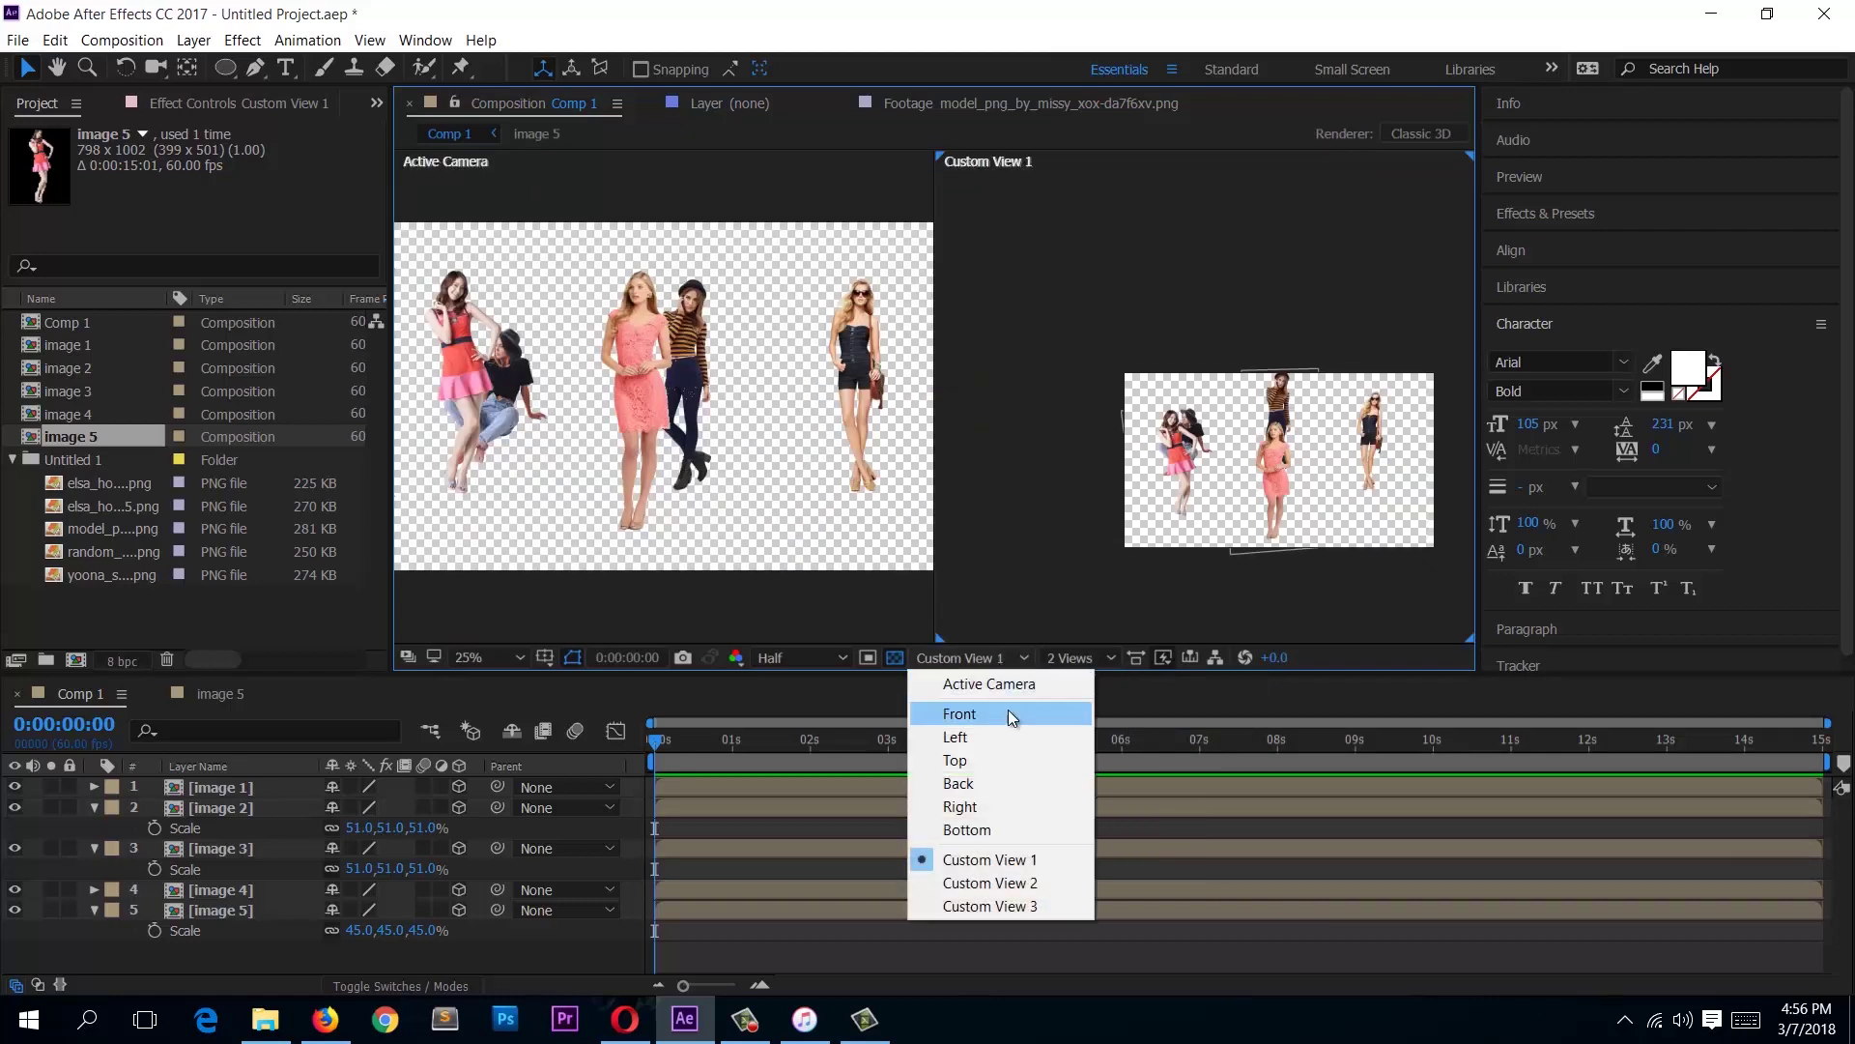
click(1030, 757)
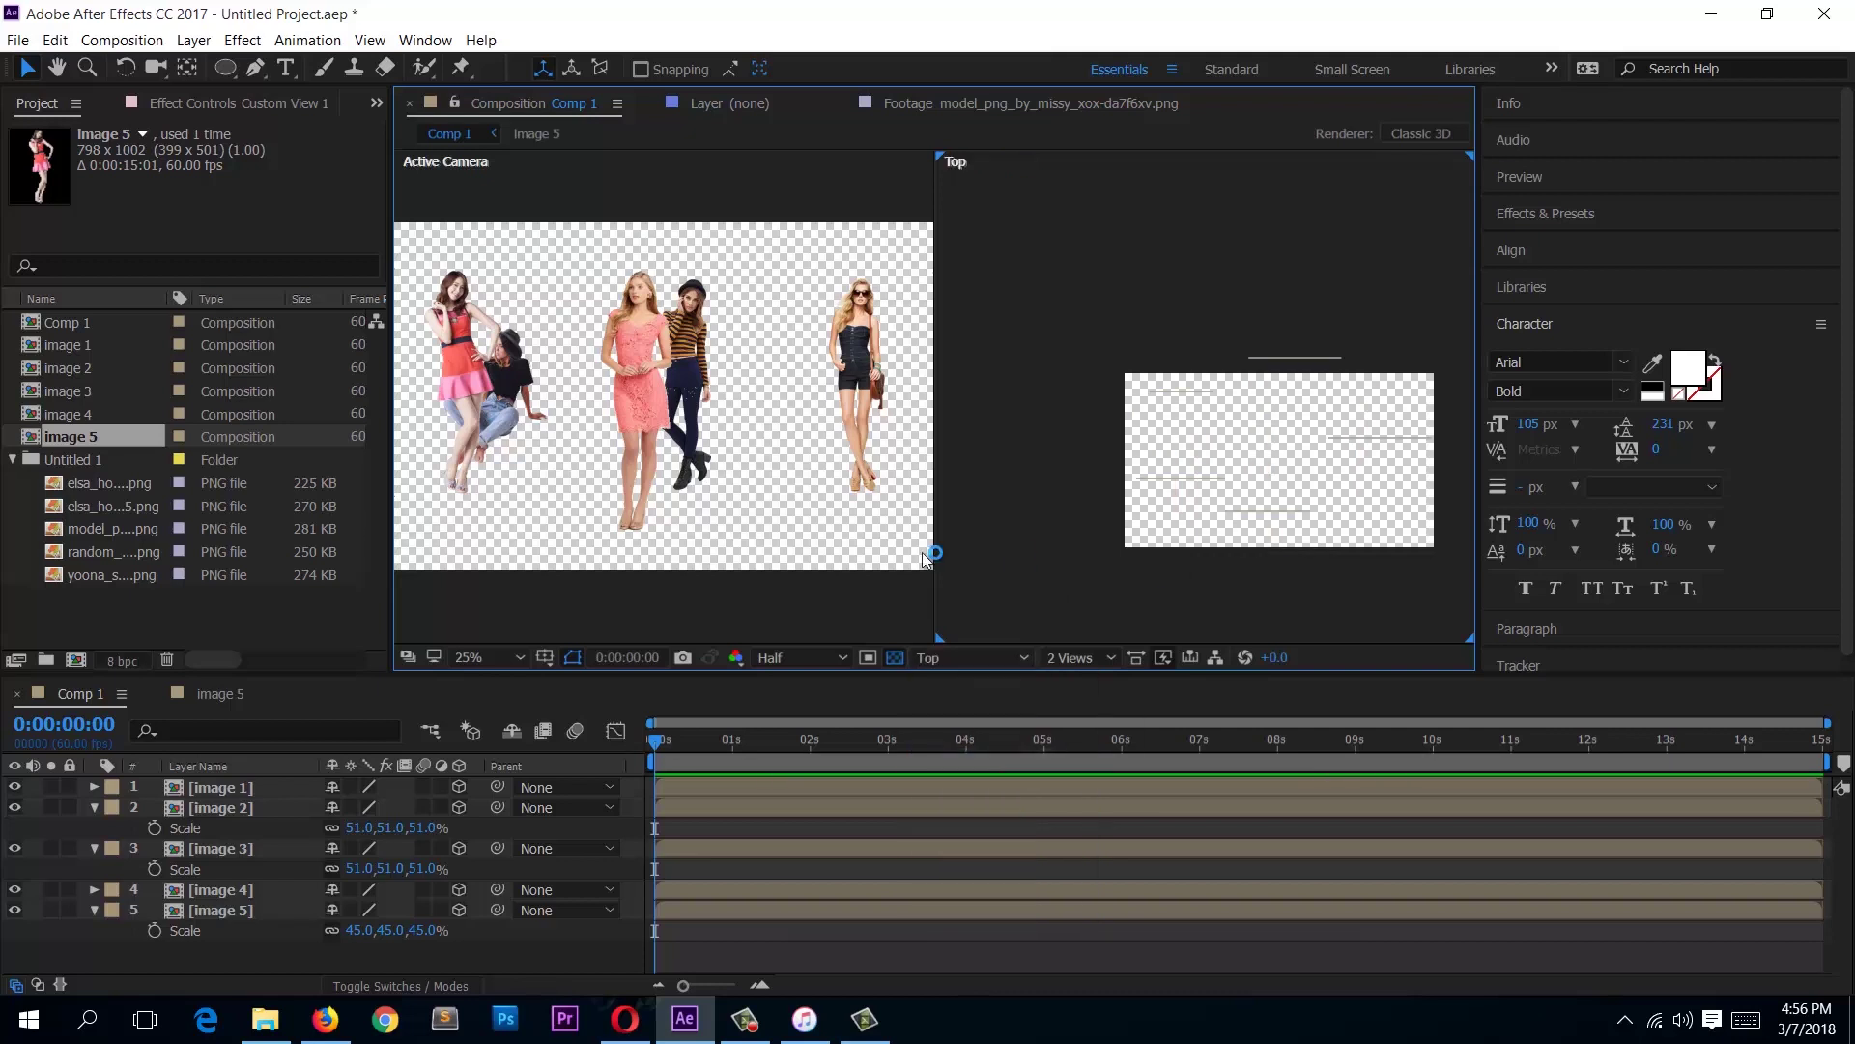
Step: Zoom and pan the Active Camera view onto the models and collapse image 2's Scale property
scroll(682, 409, up, 2)
drag(682, 410, 721, 431)
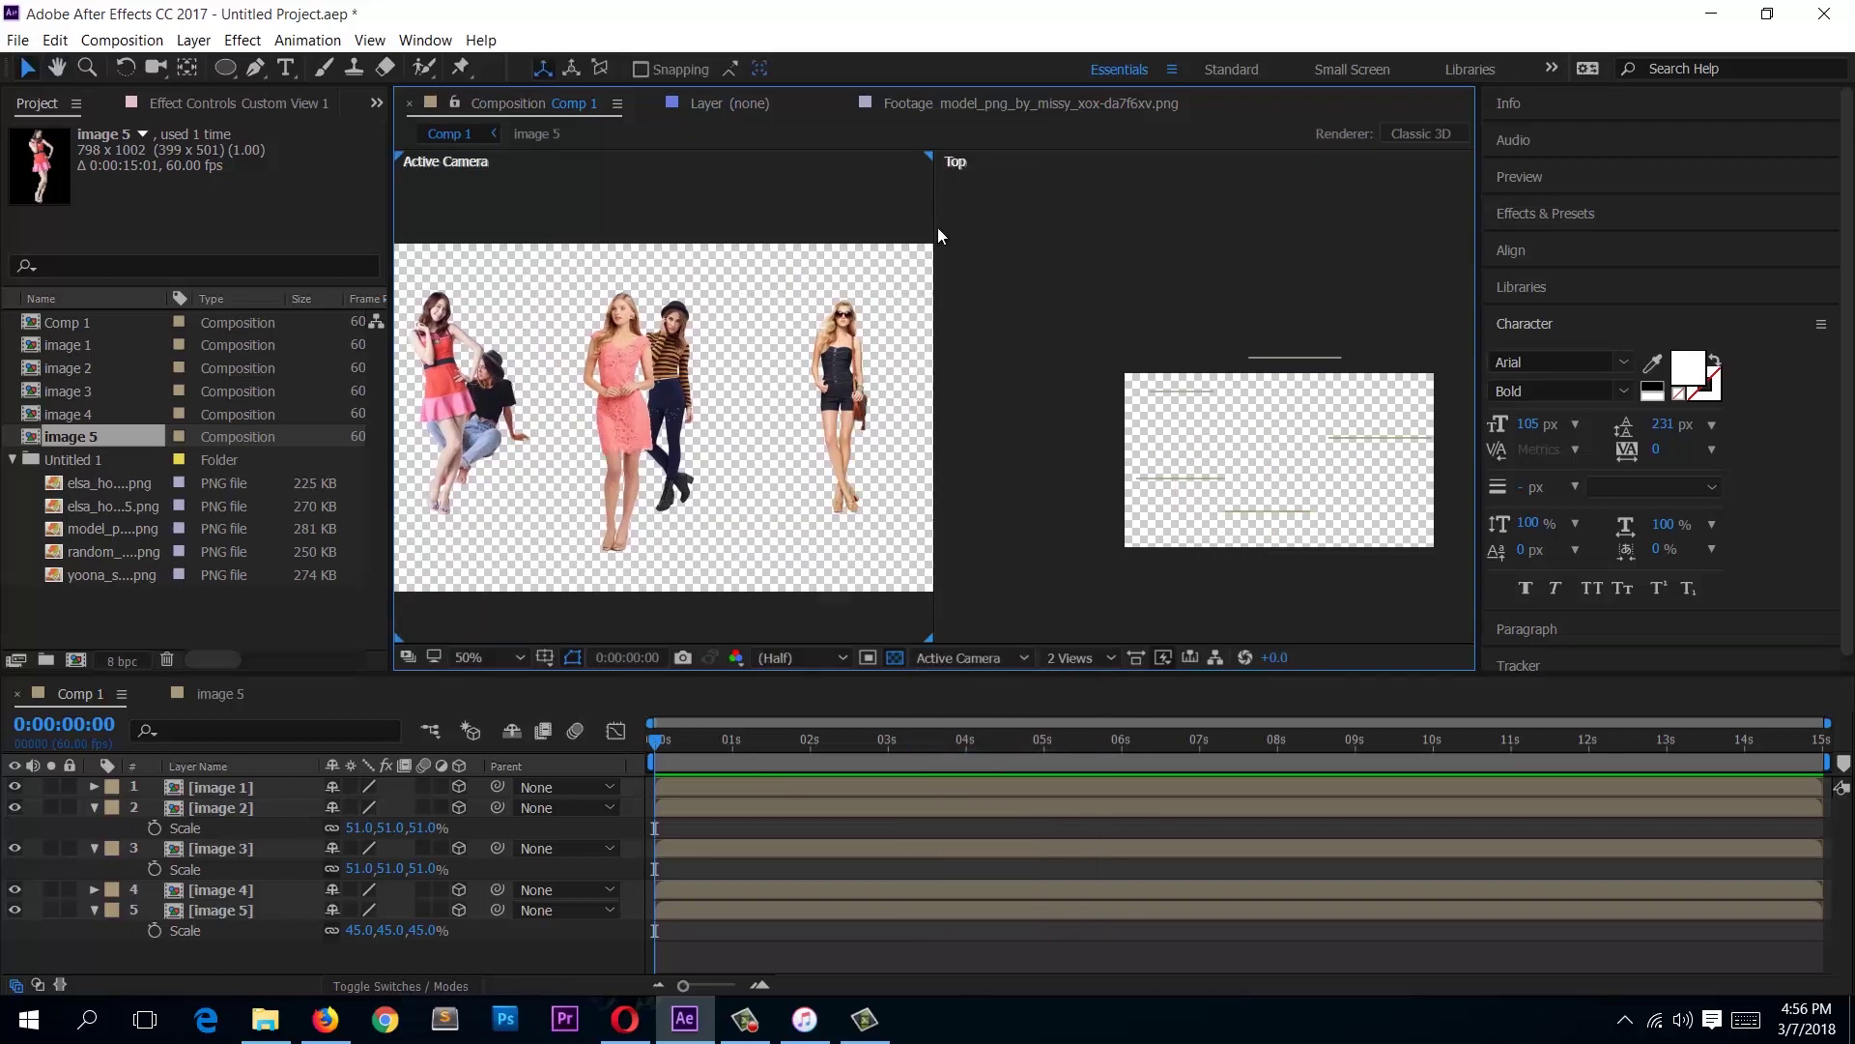
click(93, 808)
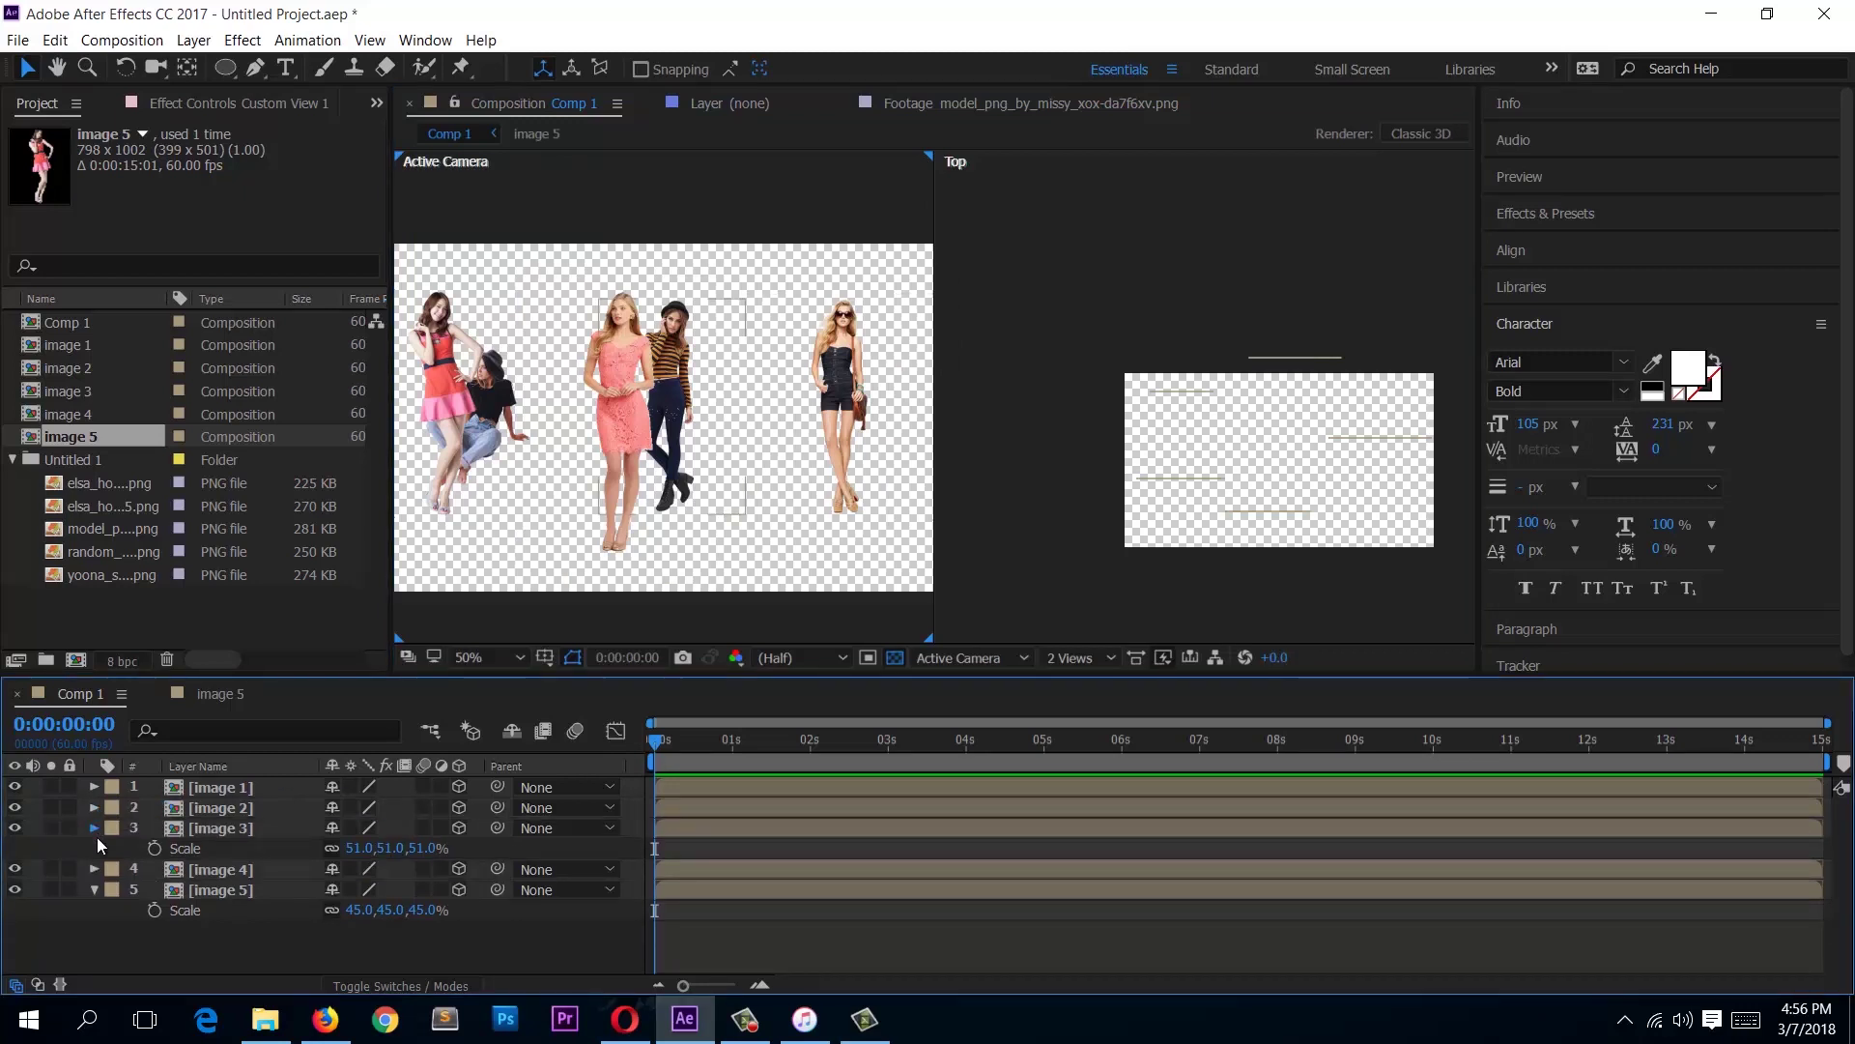
Step: Create a new camera layer, Camera 1, accepting the default Camera Settings
right_click(193, 726)
mouse_move(375, 740)
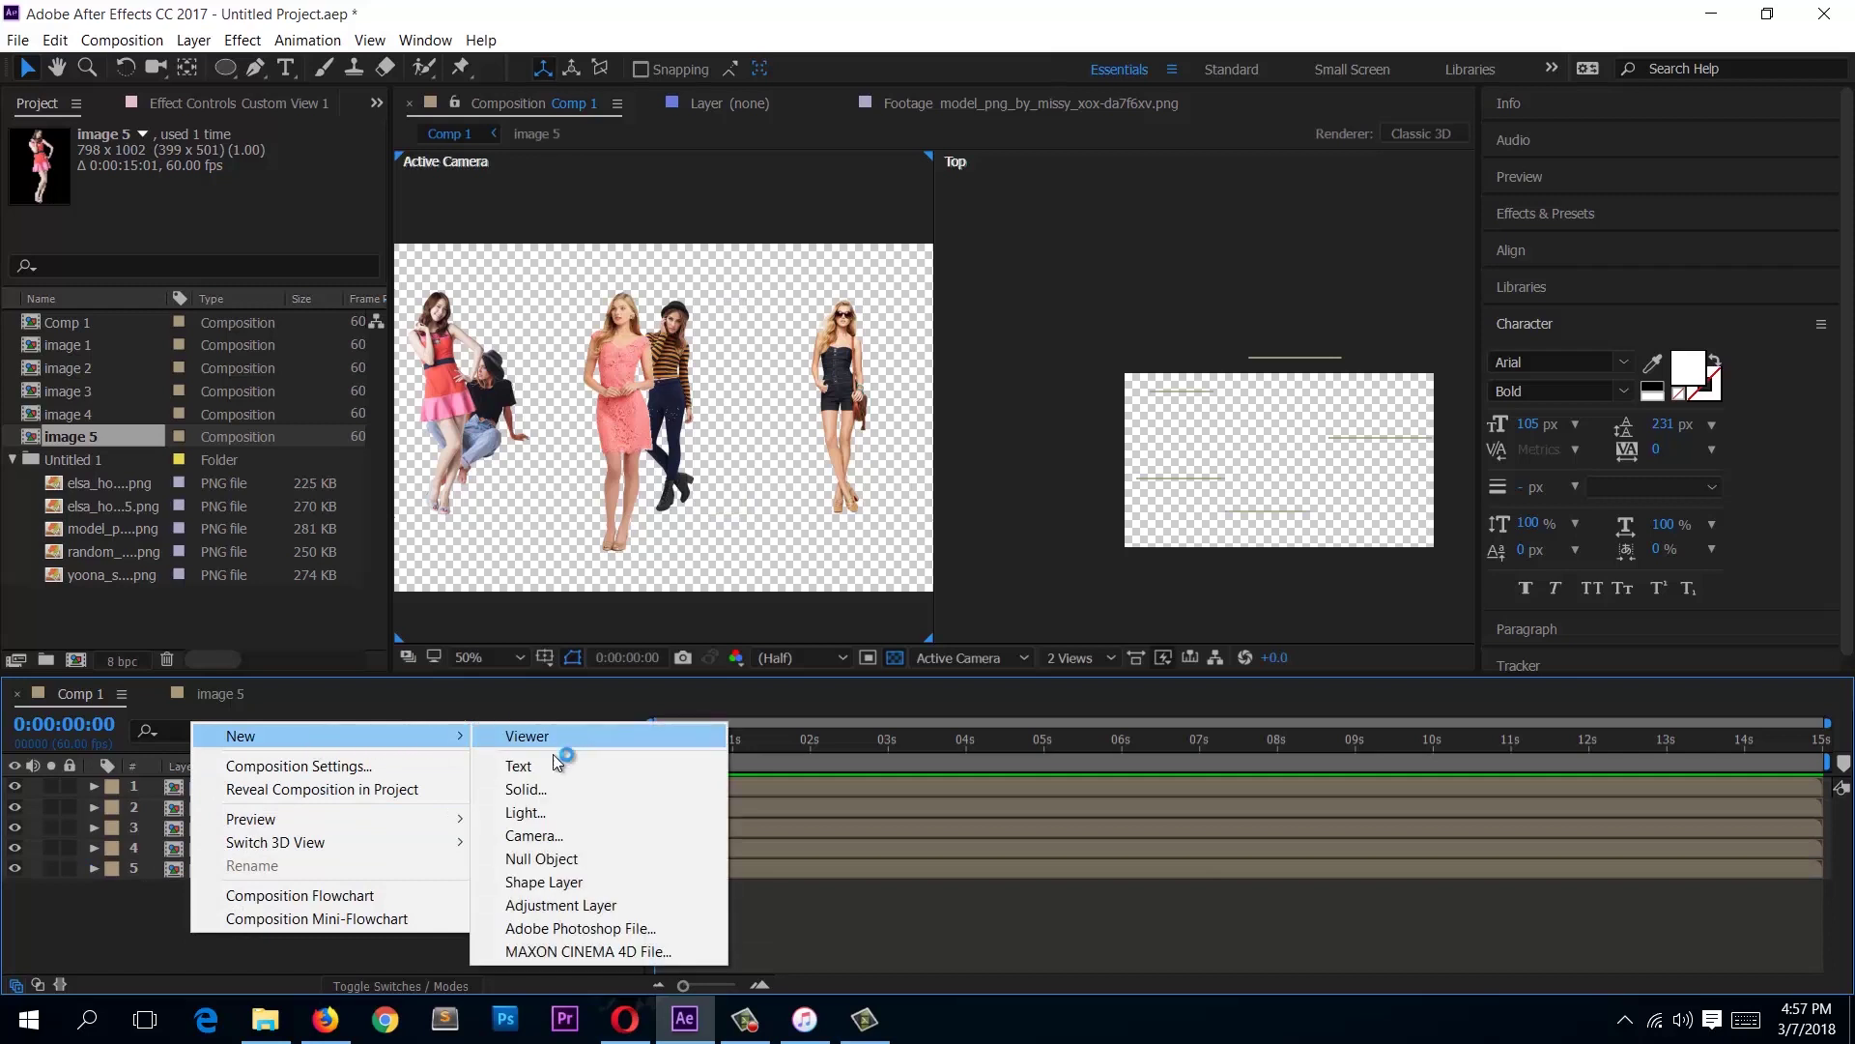
click(544, 835)
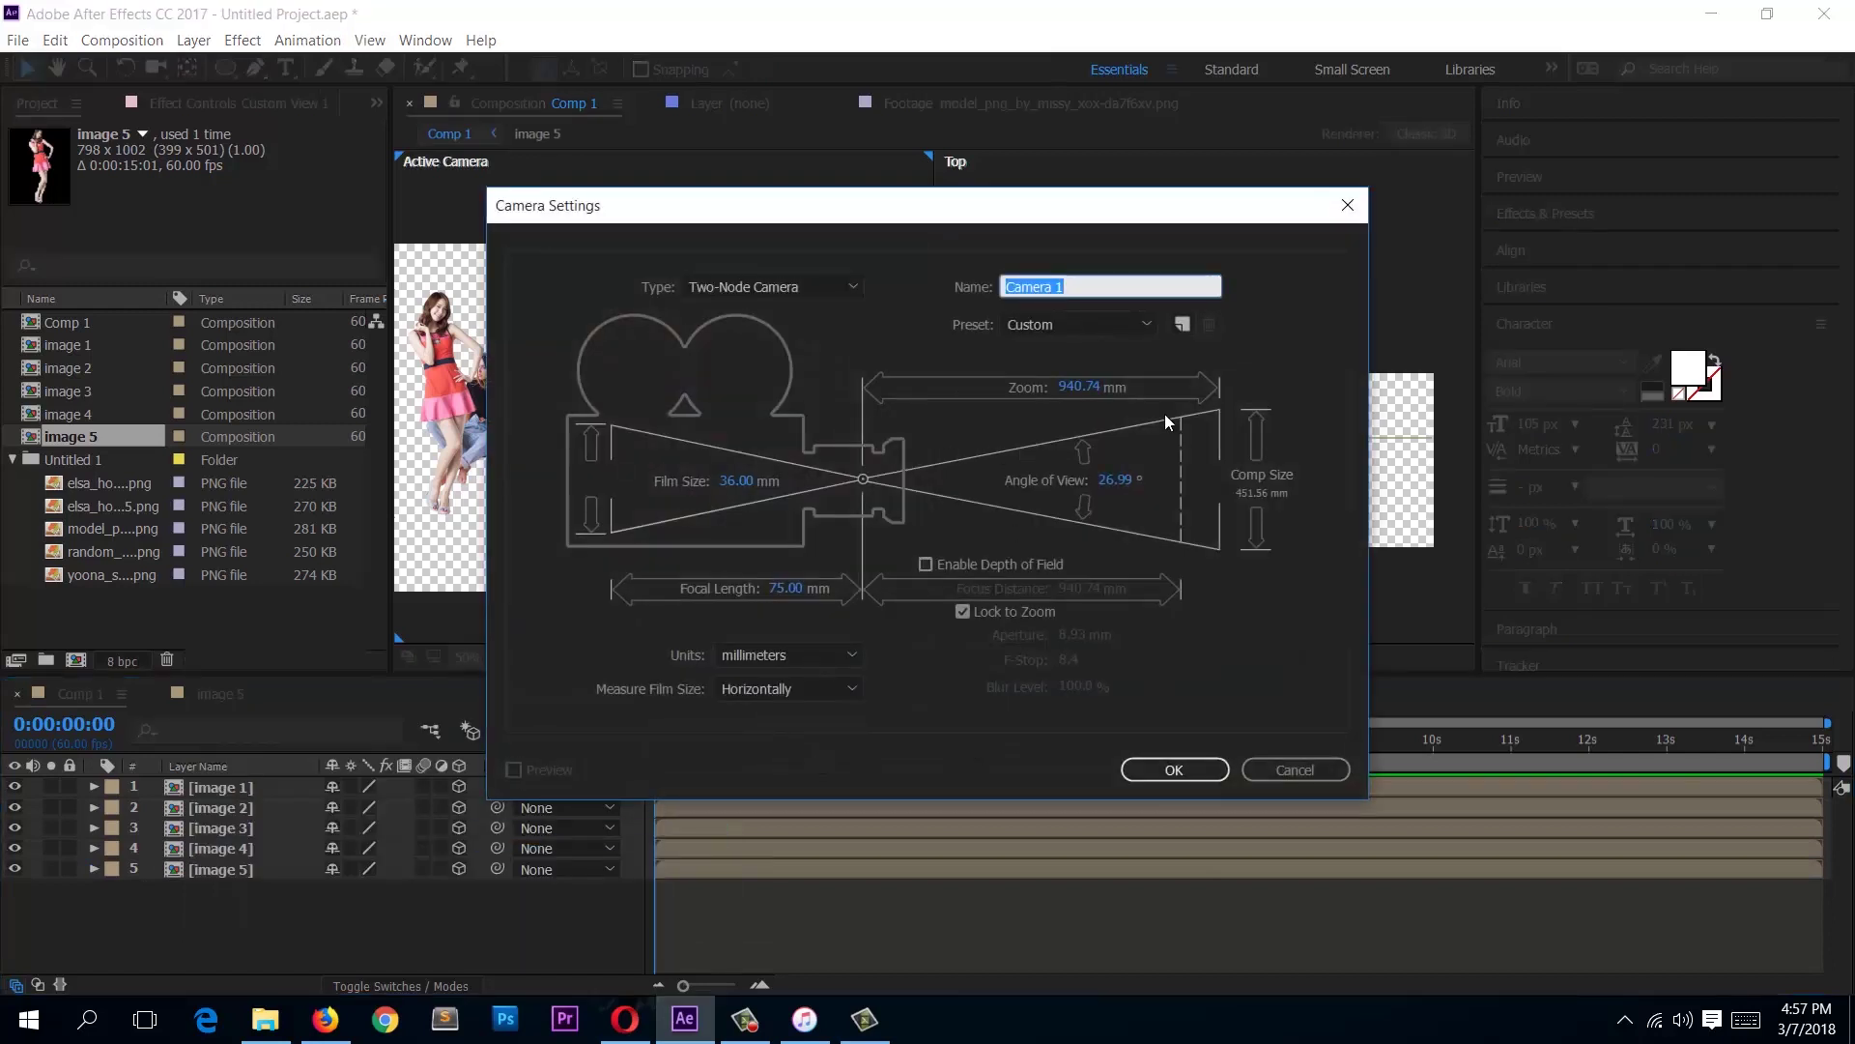
click(1203, 775)
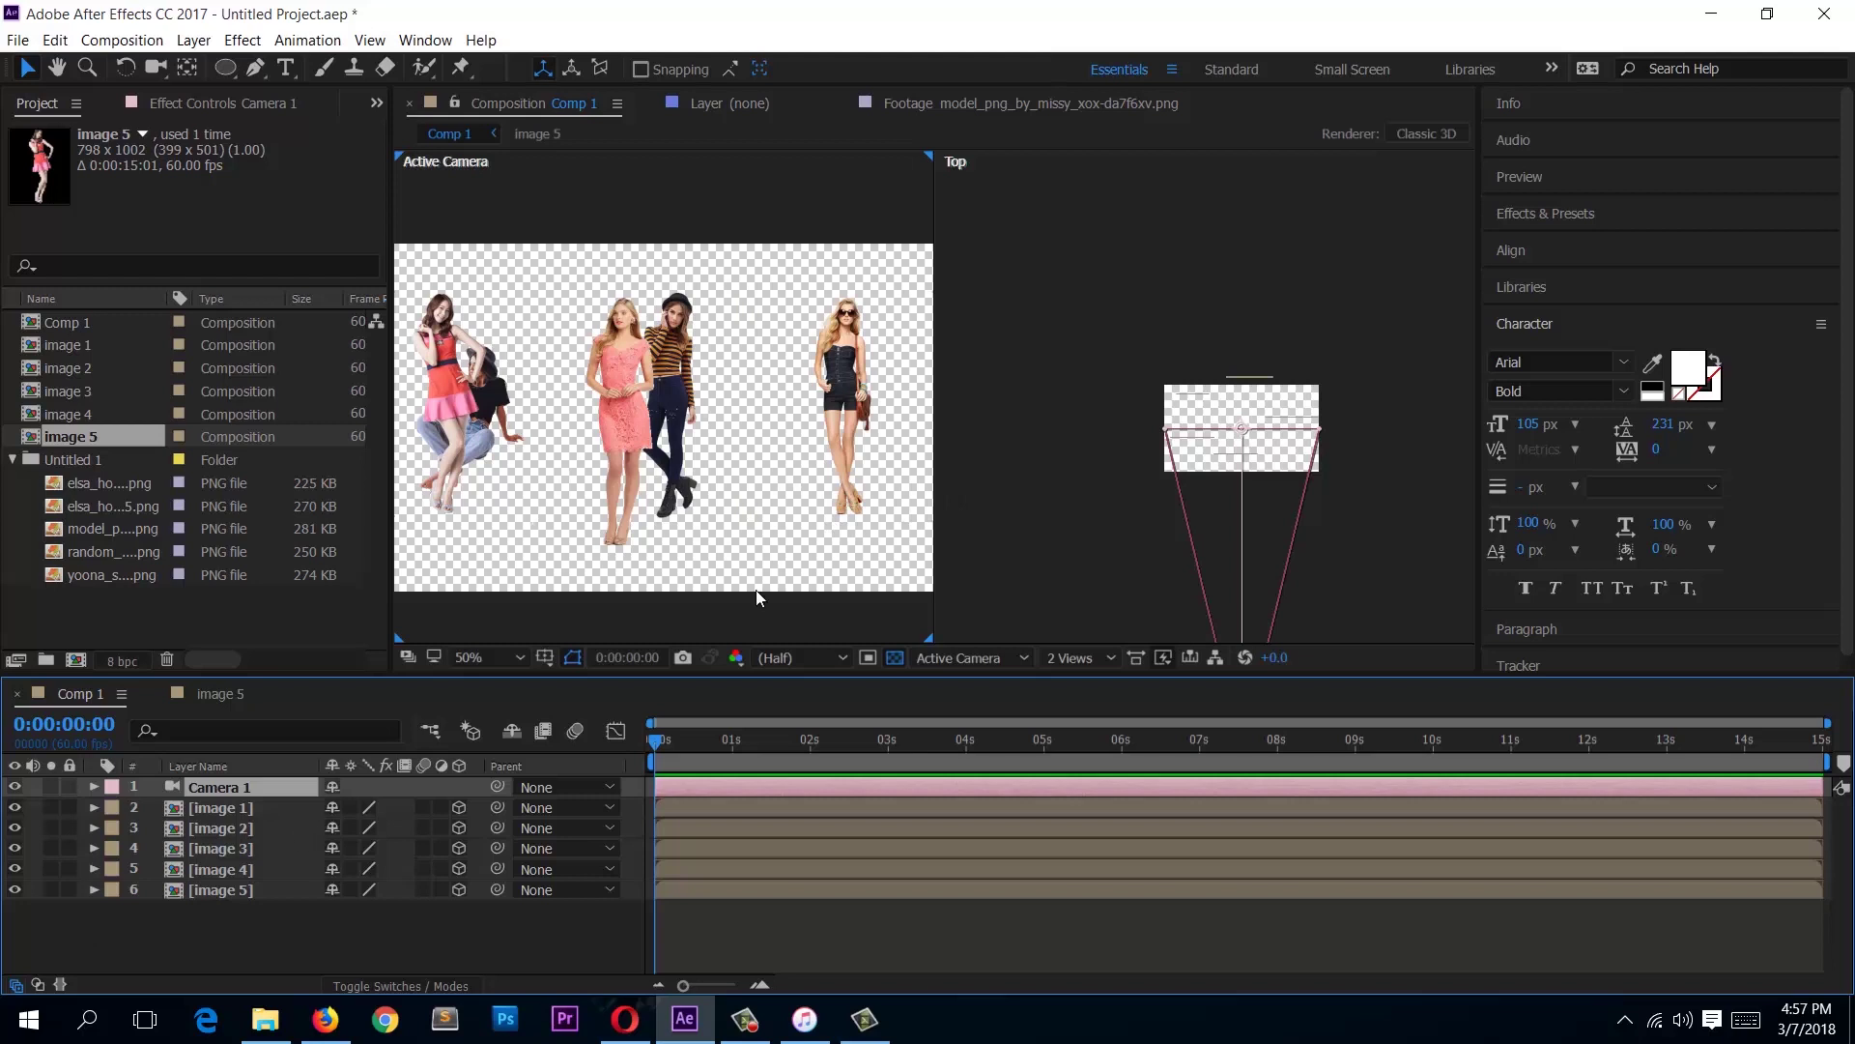
Step: Try Camera 1's 15mm, 200mm and 20mm lens presets, then settle on 28mm
double_click(176, 787)
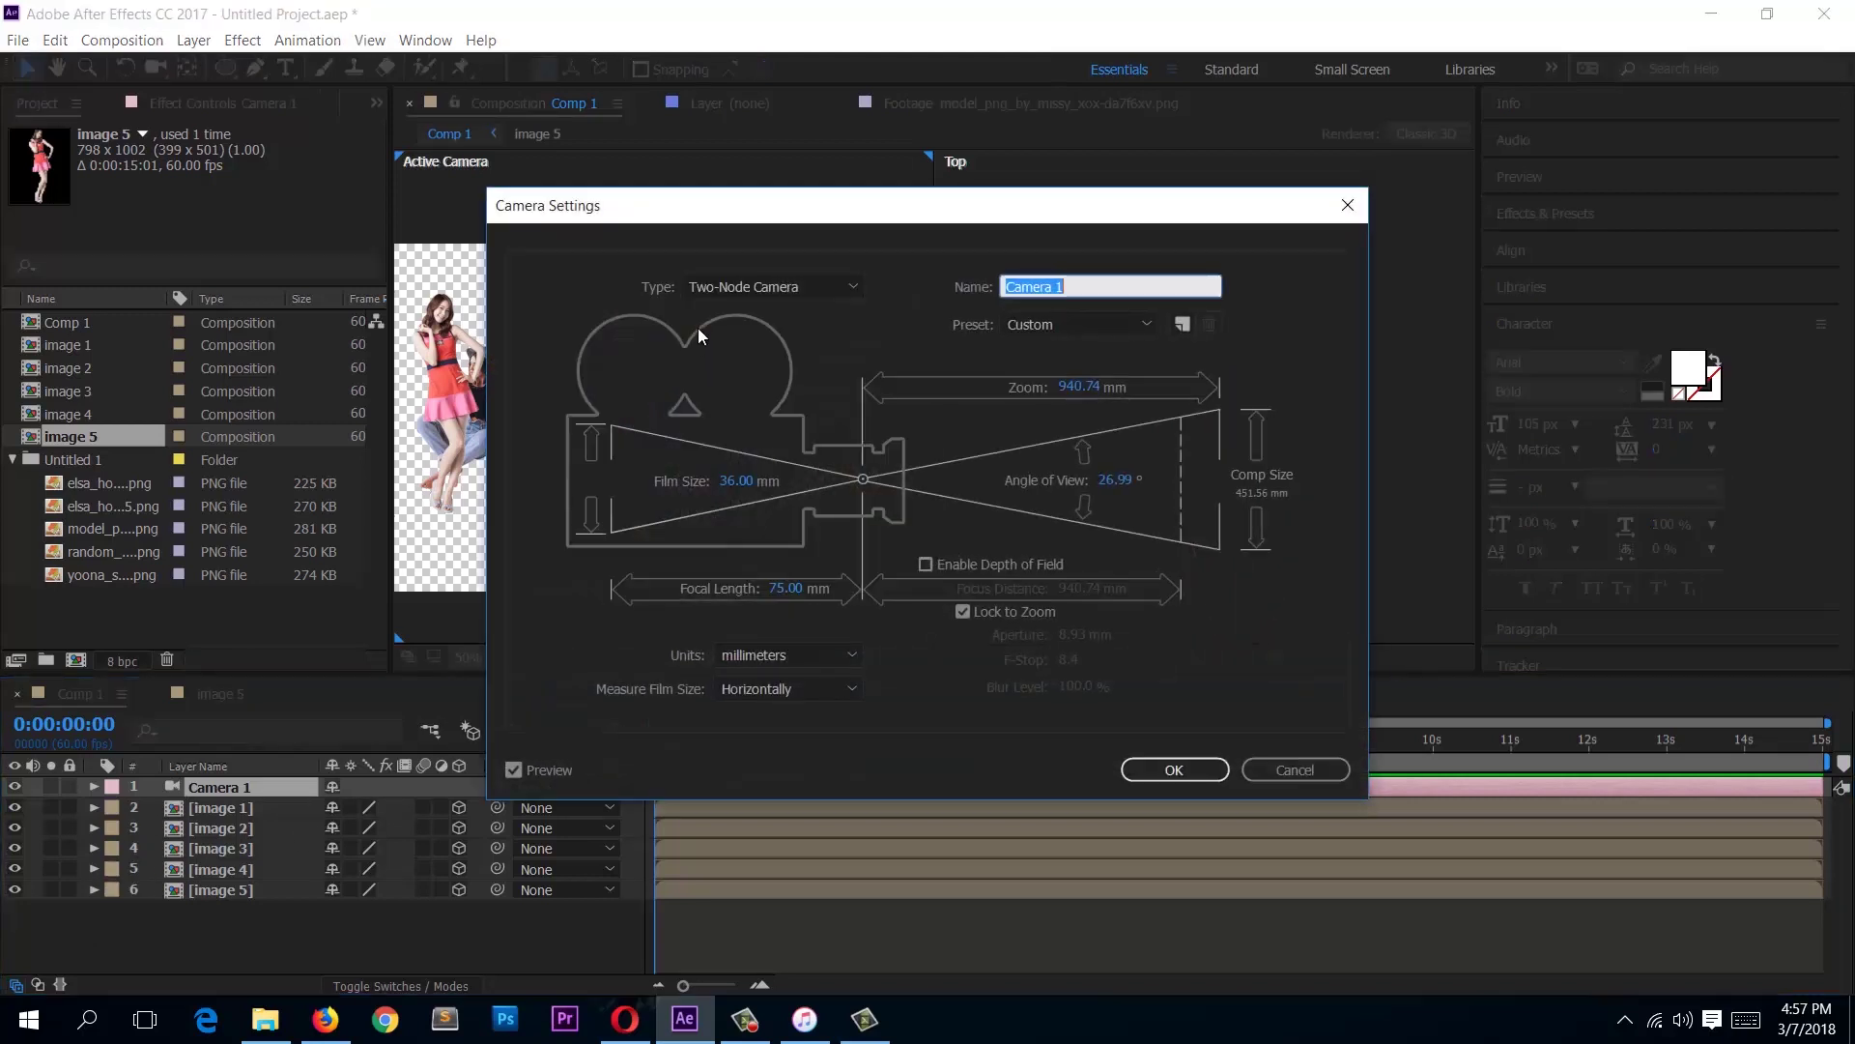
drag(1016, 199, 1477, 179)
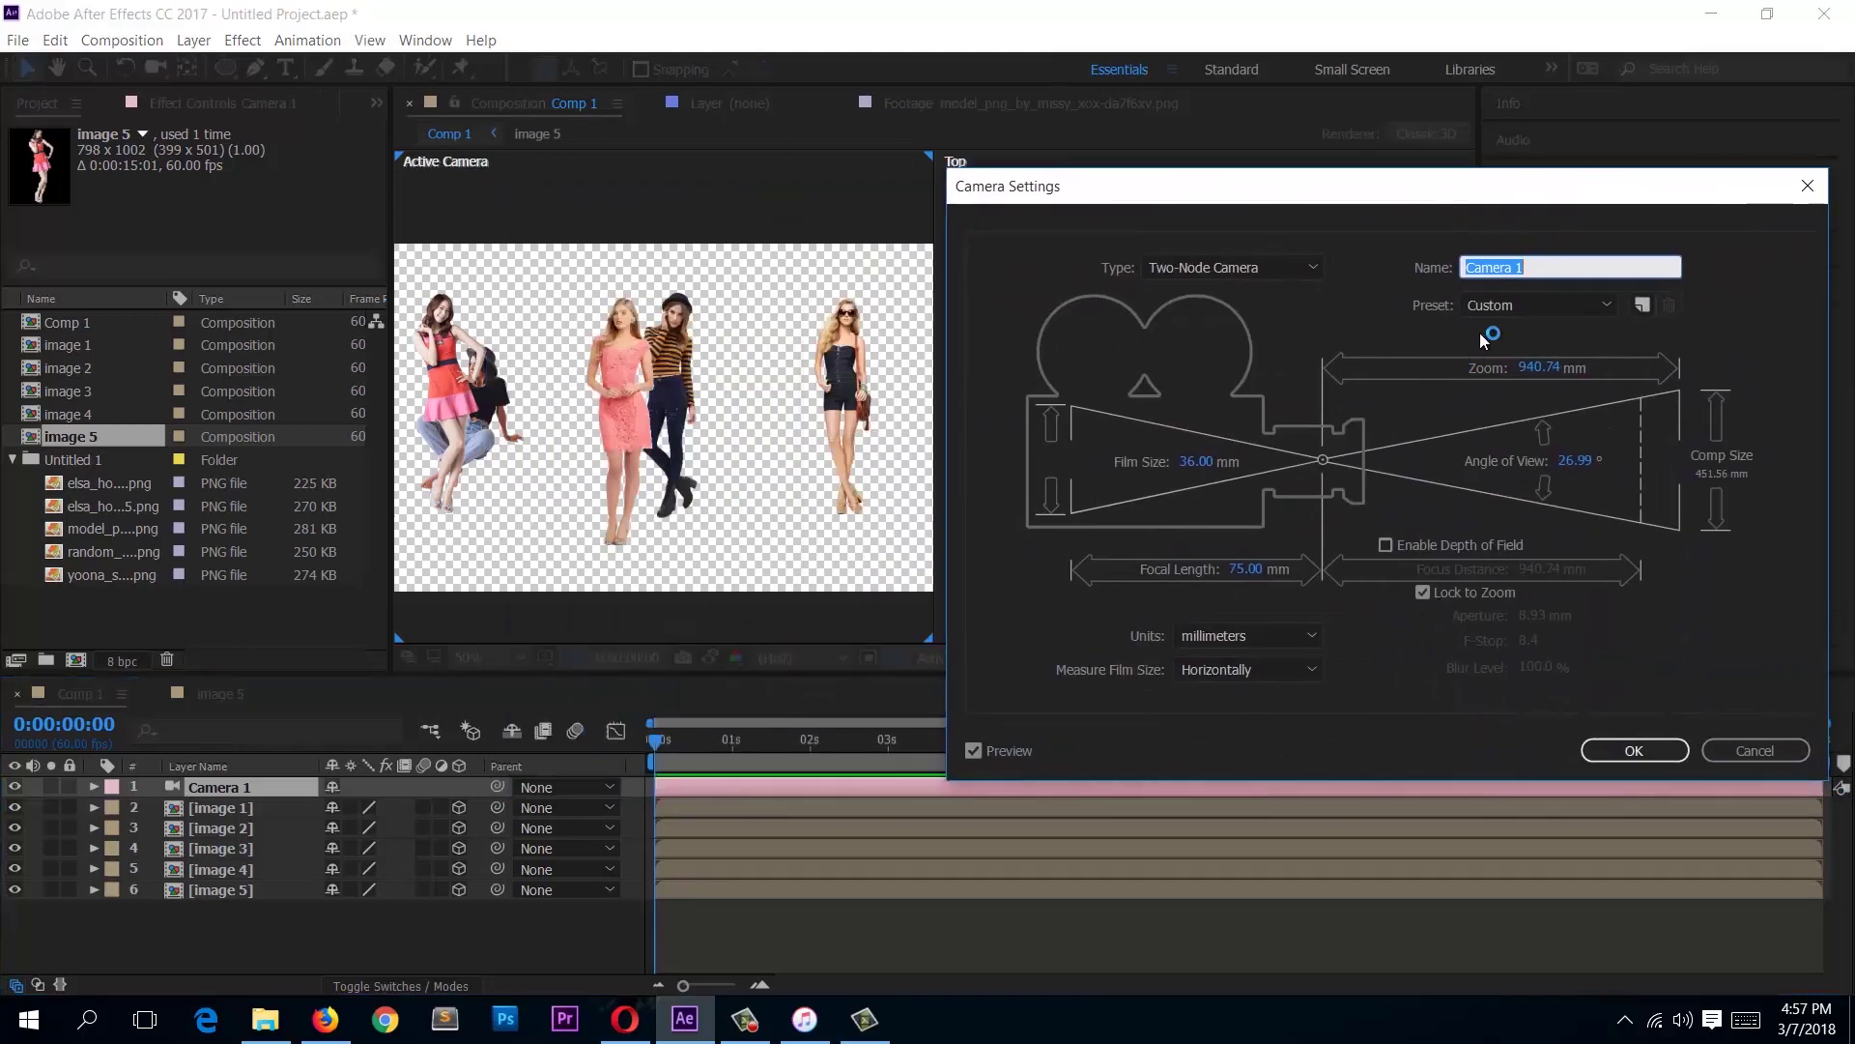
click(1504, 309)
click(1509, 364)
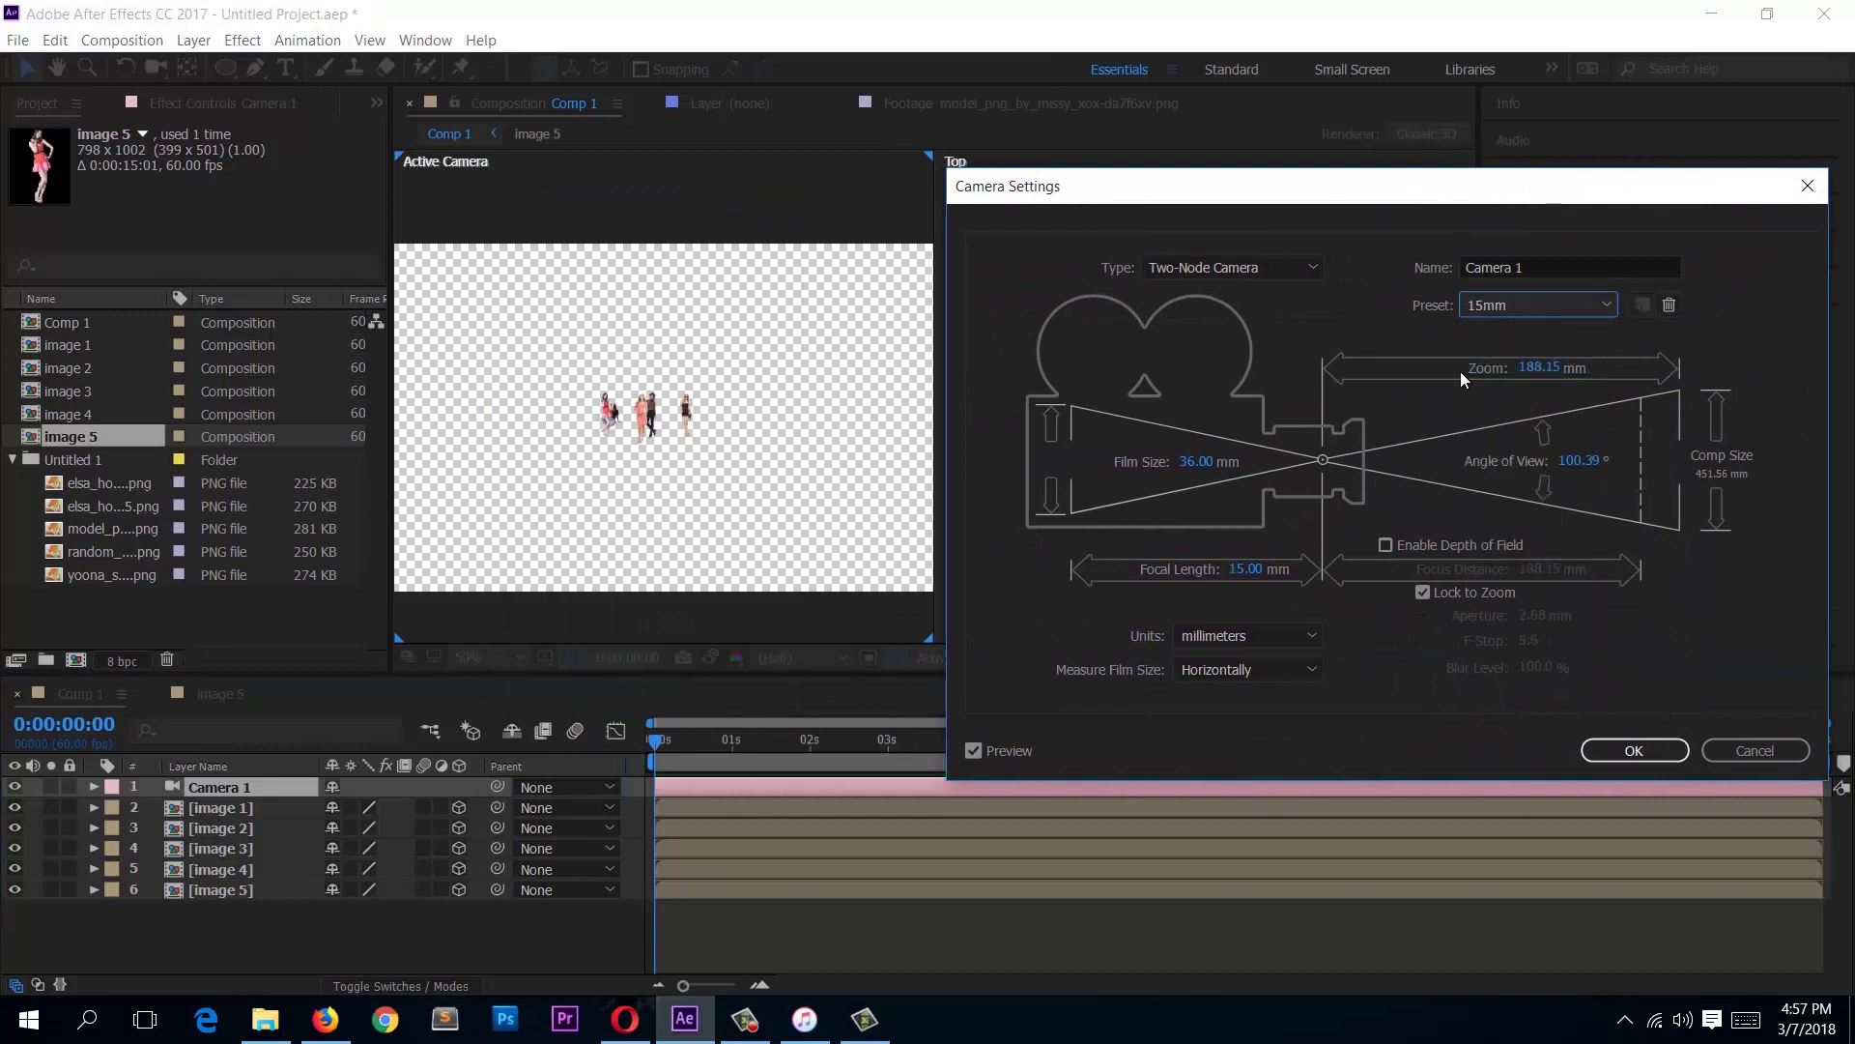
click(1602, 307)
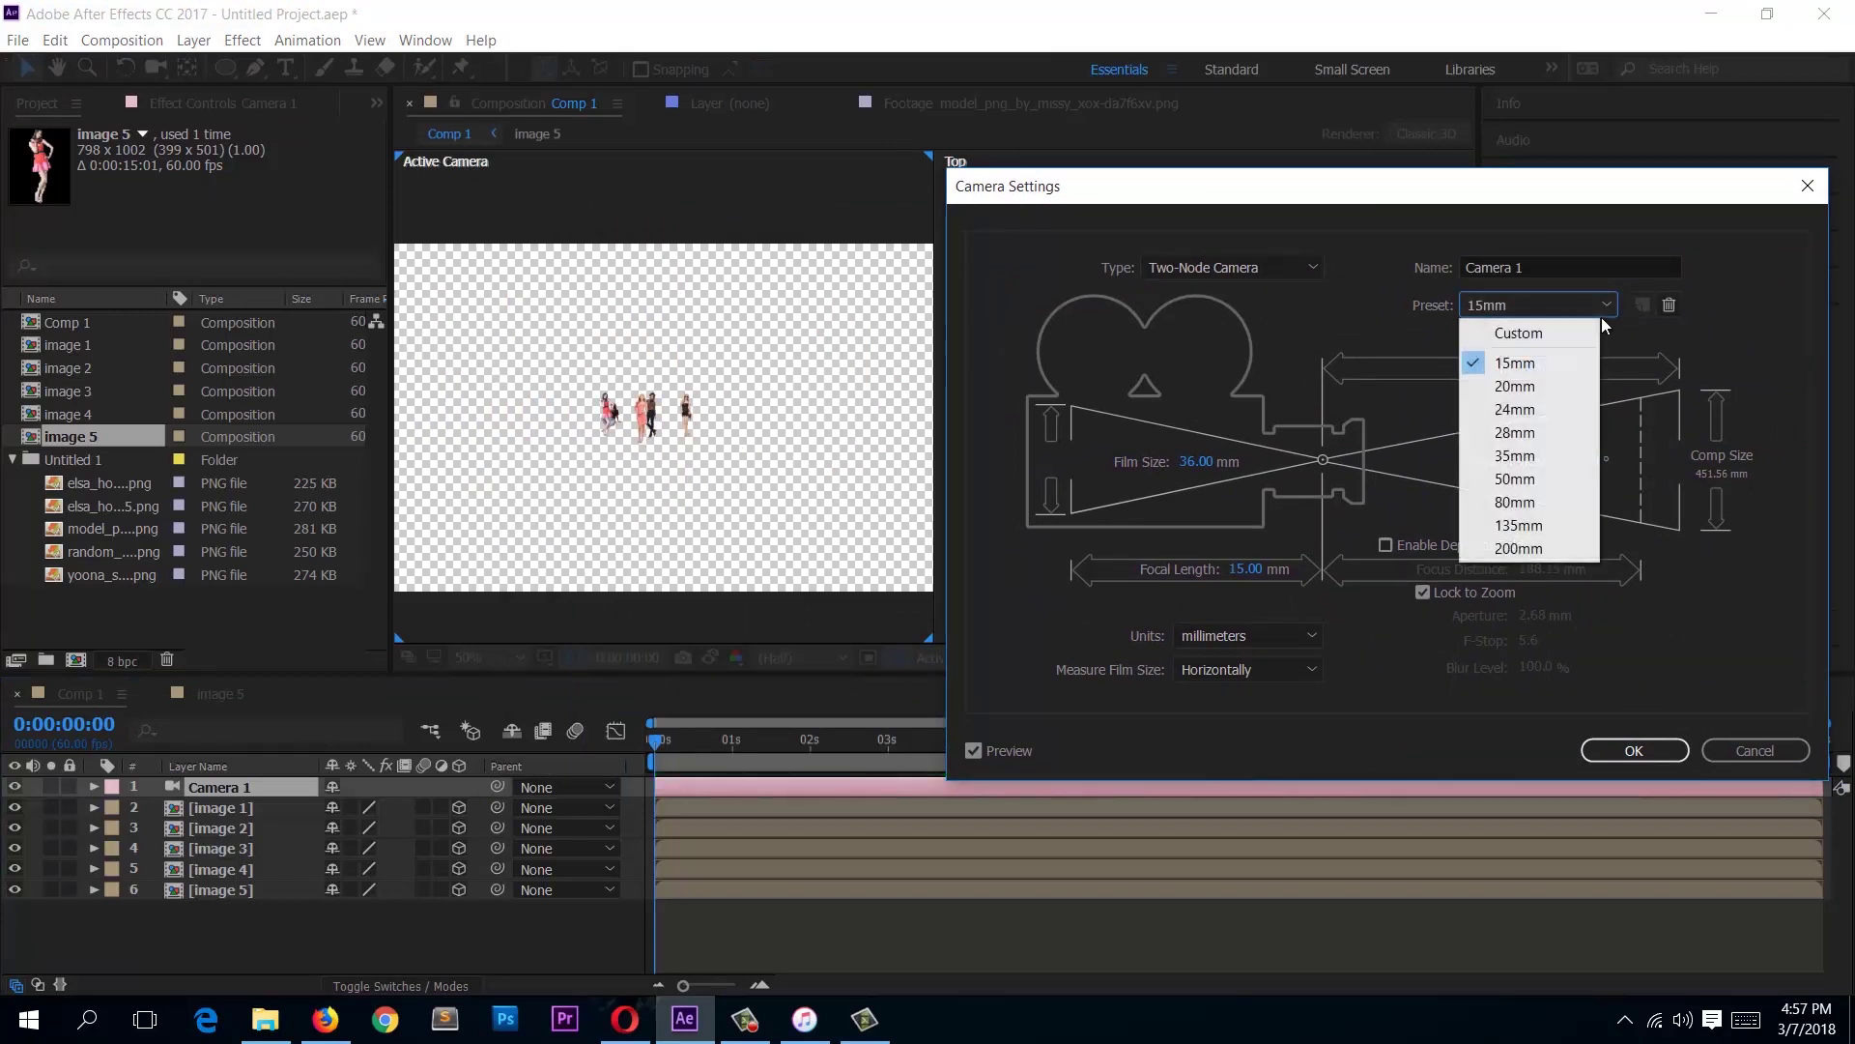
click(1537, 549)
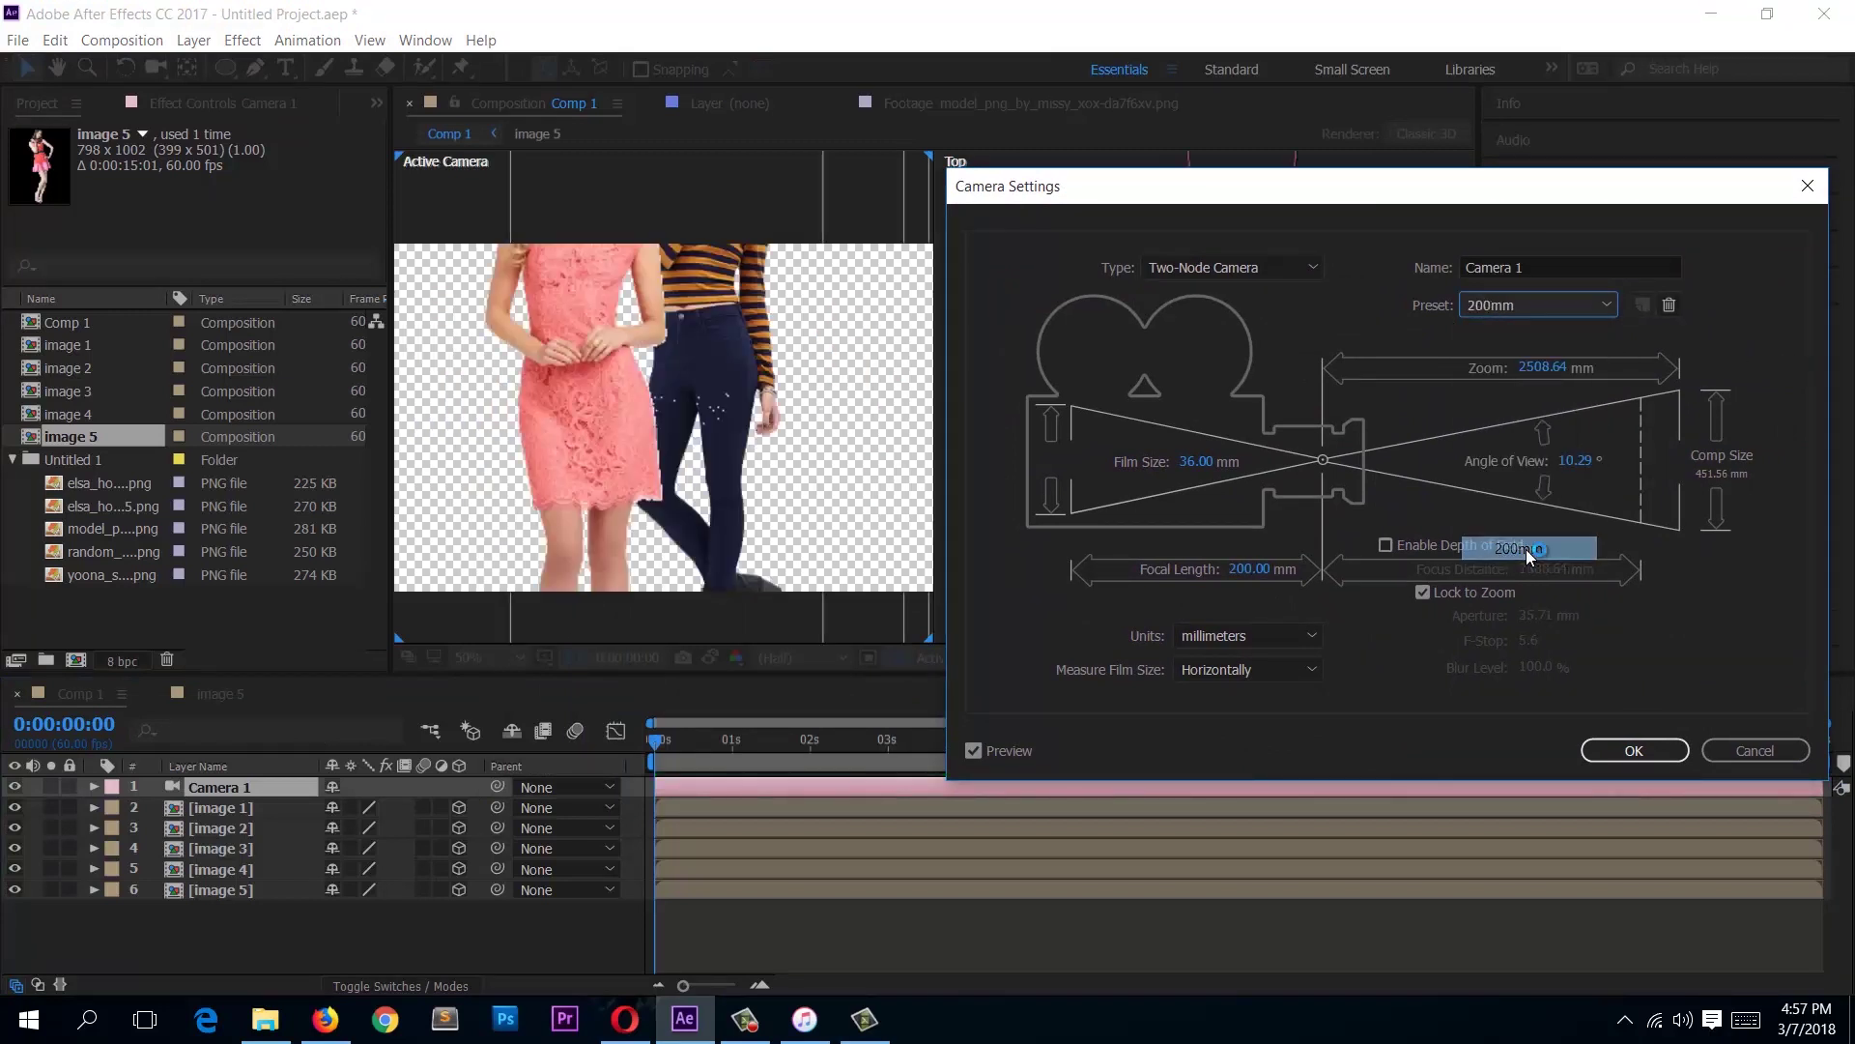
click(1583, 307)
click(1543, 387)
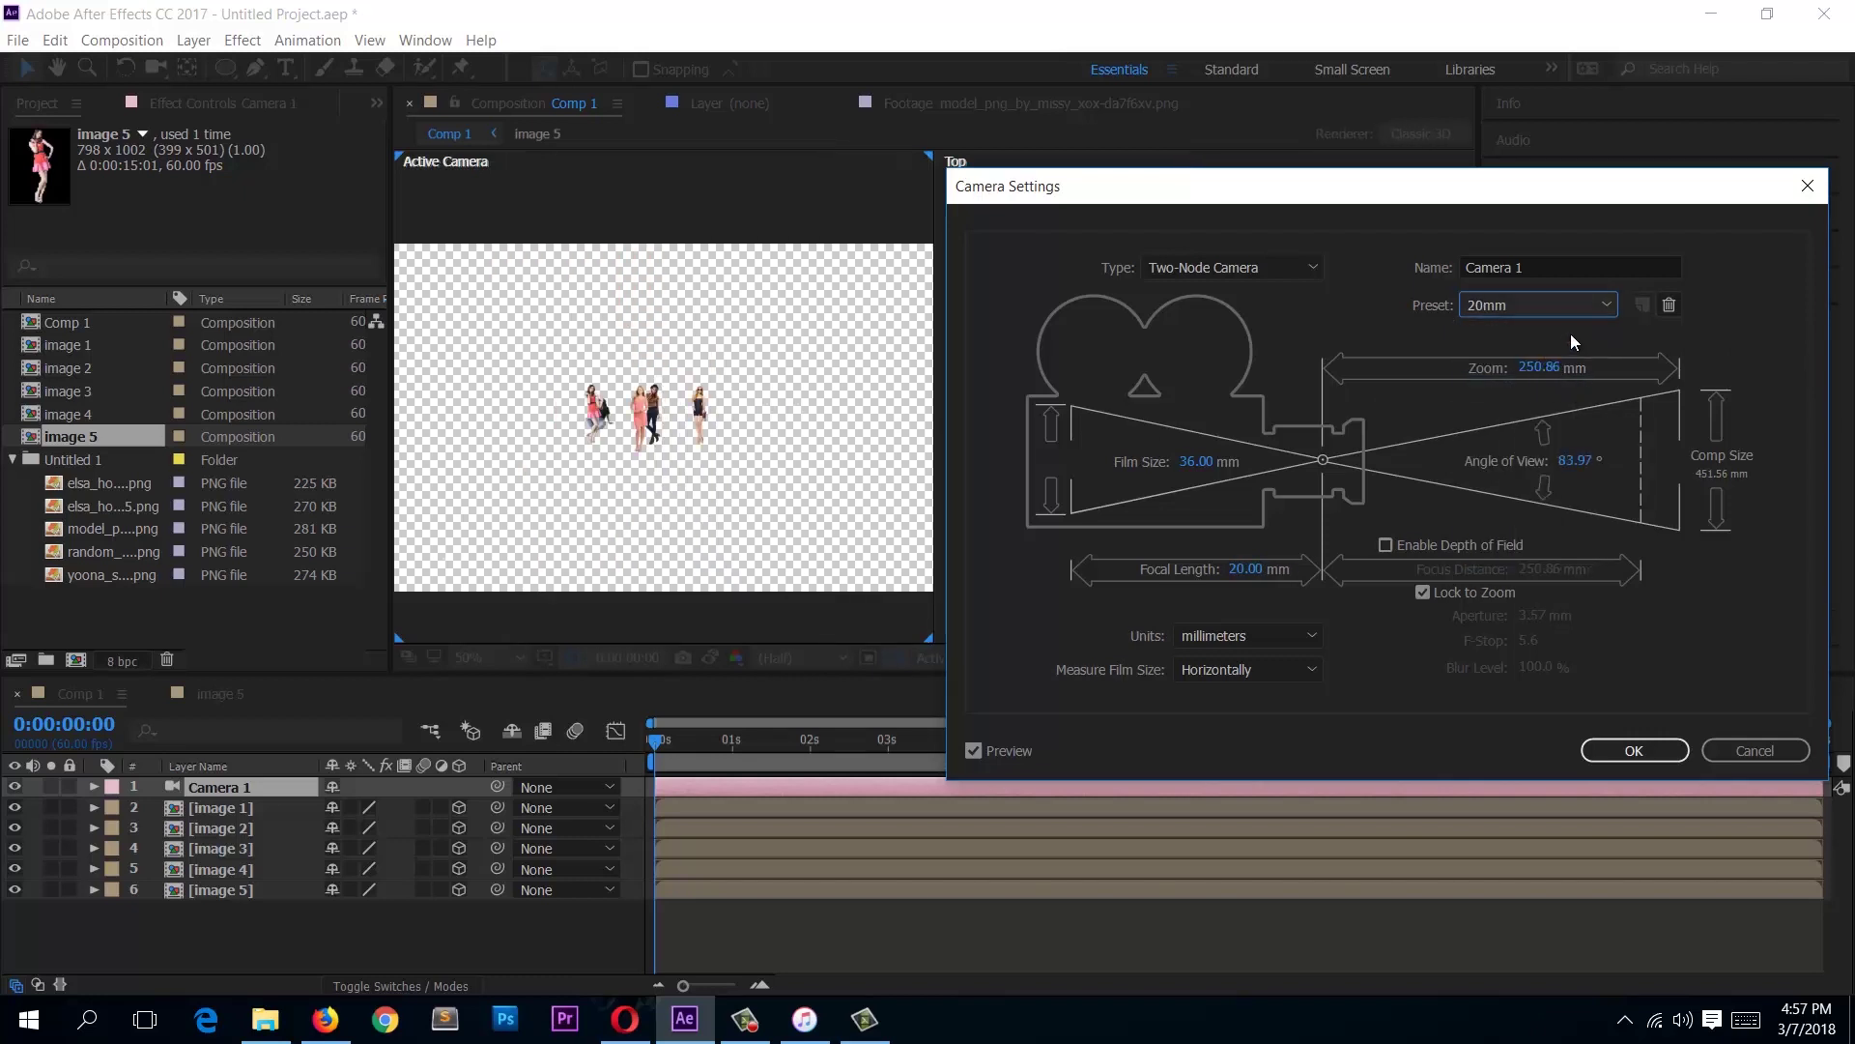
click(1567, 307)
click(1545, 435)
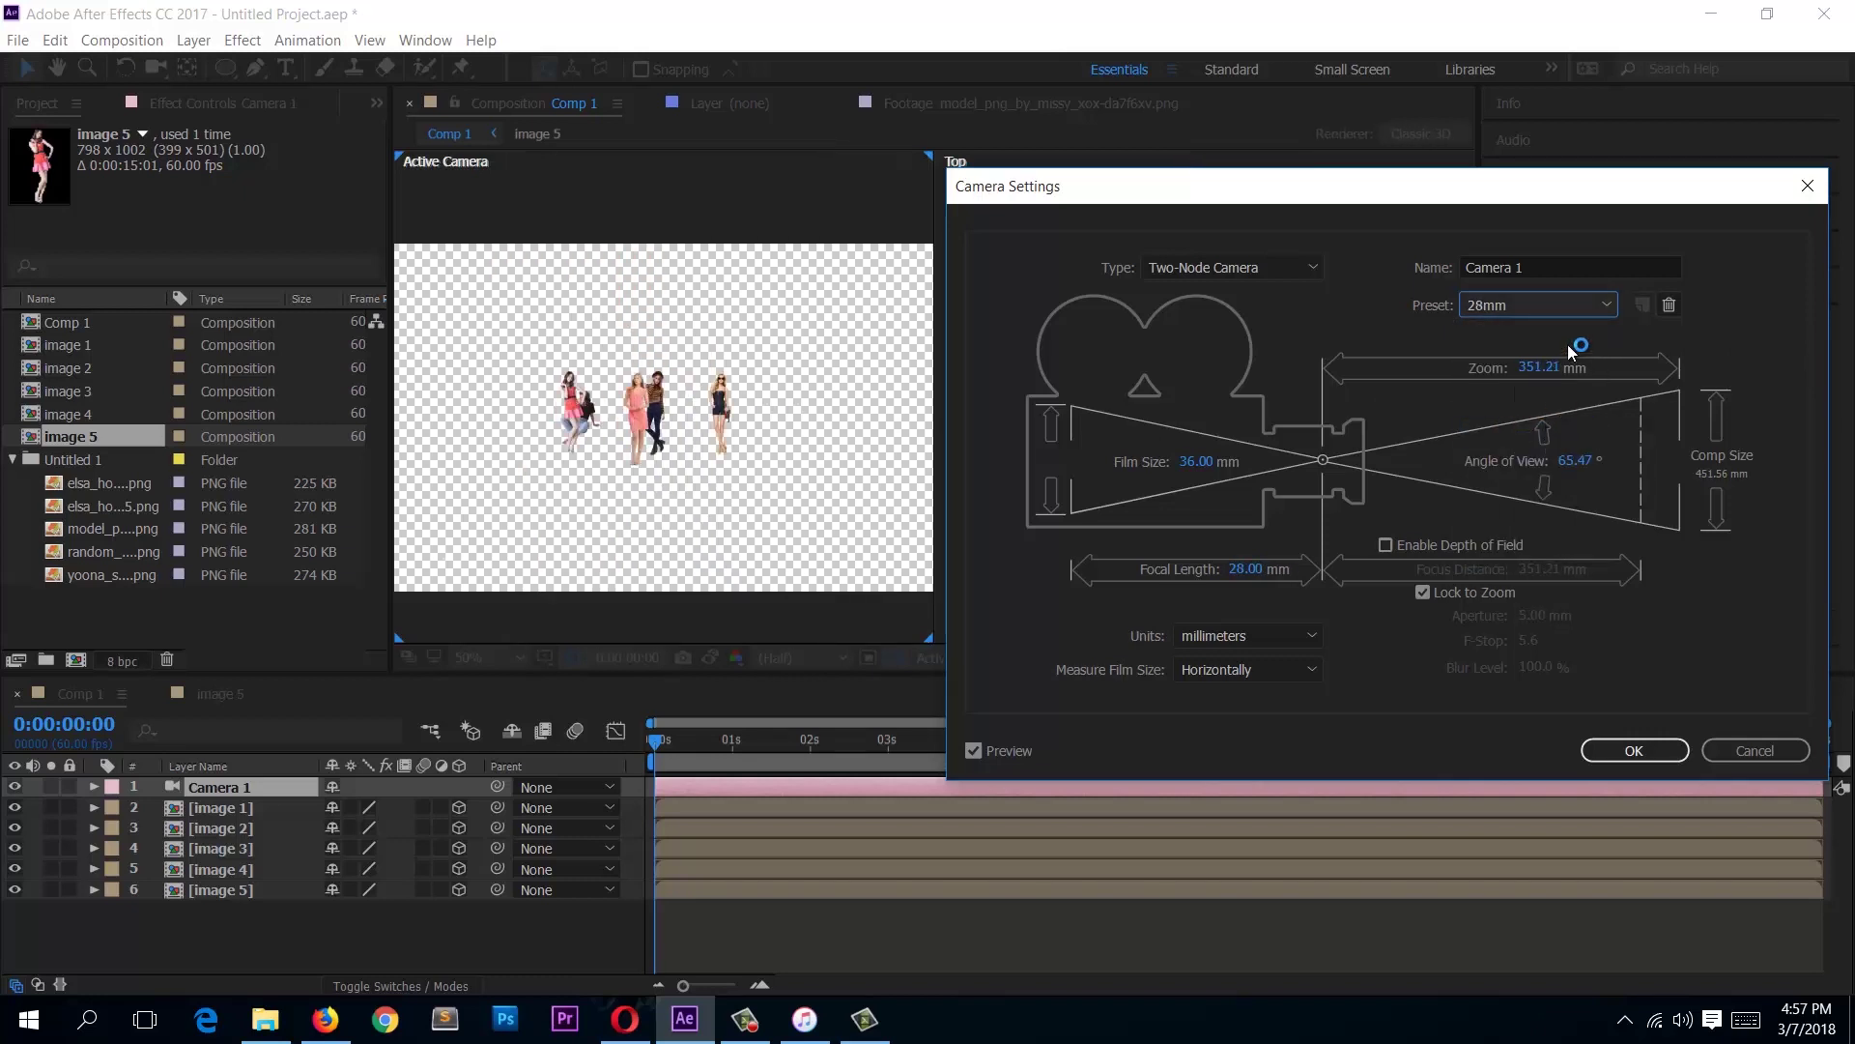
click(1634, 748)
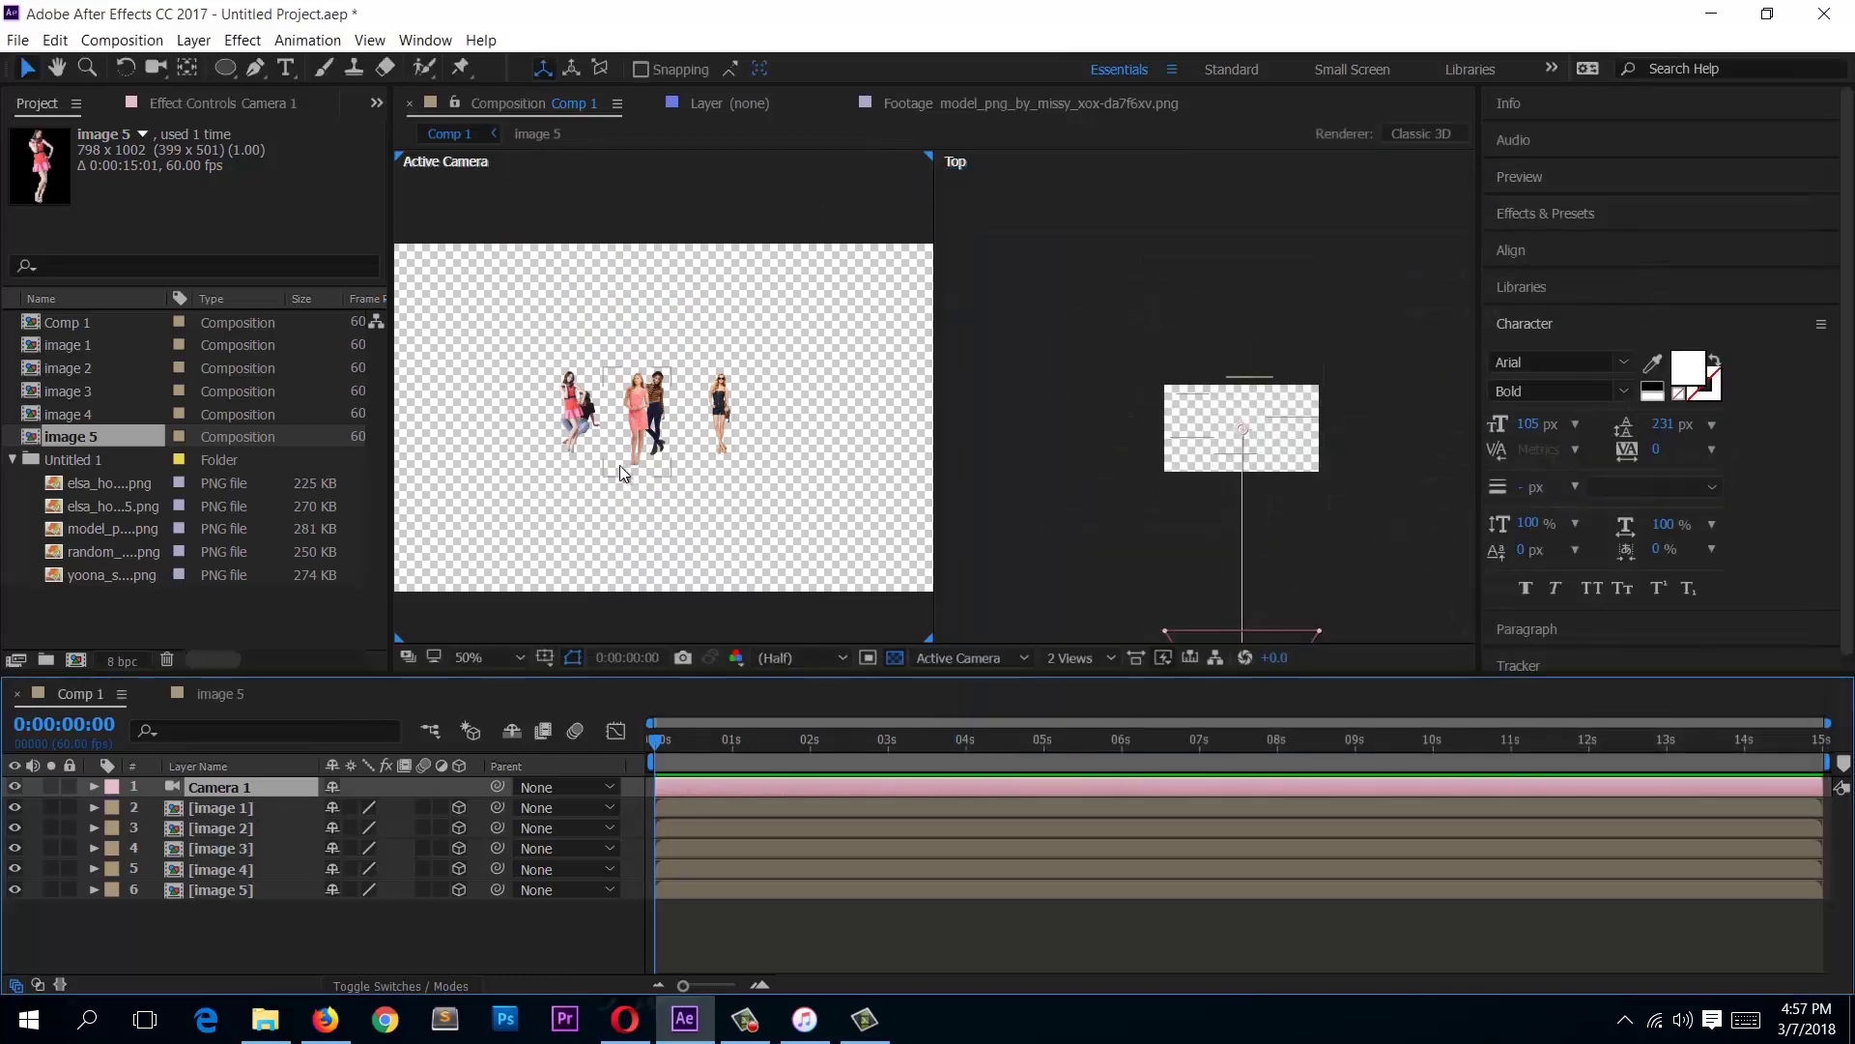
Step: Push Camera 1 along Z and dolly it in until the models fill the Active Camera shot
click(1239, 555)
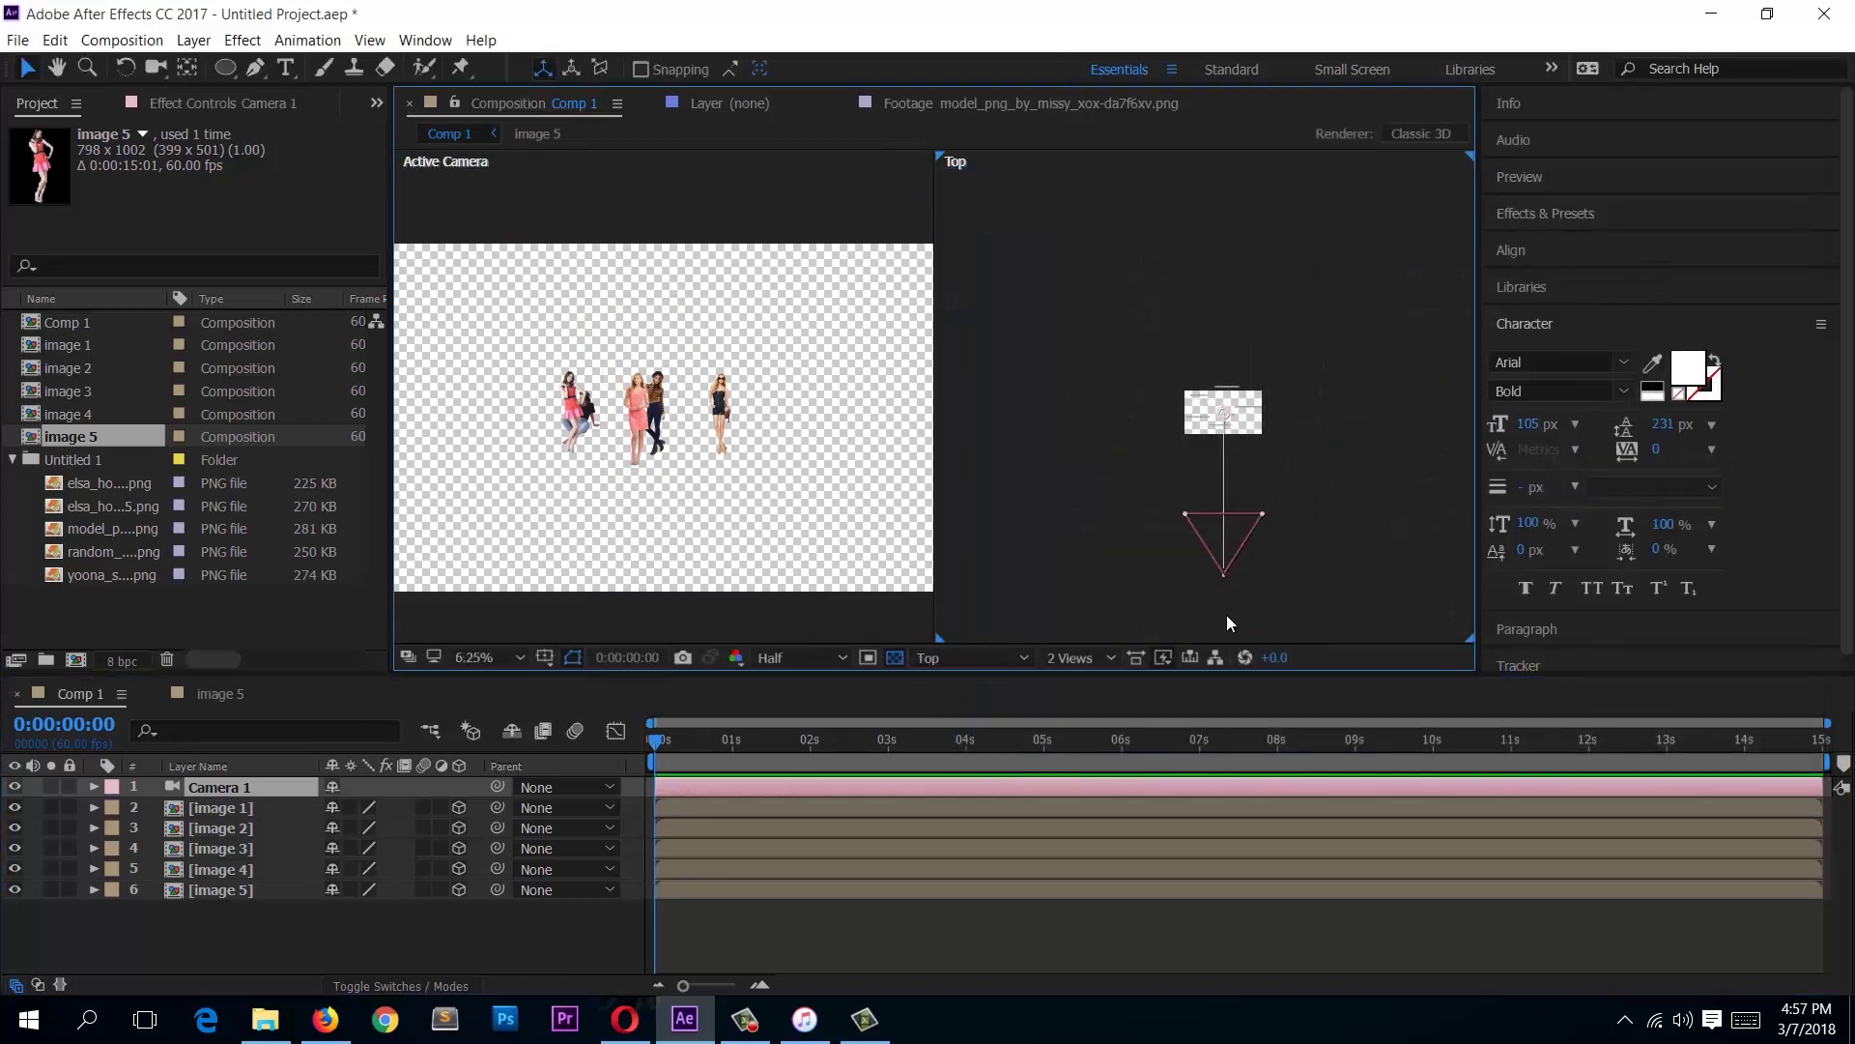
drag(1226, 592, 1226, 418)
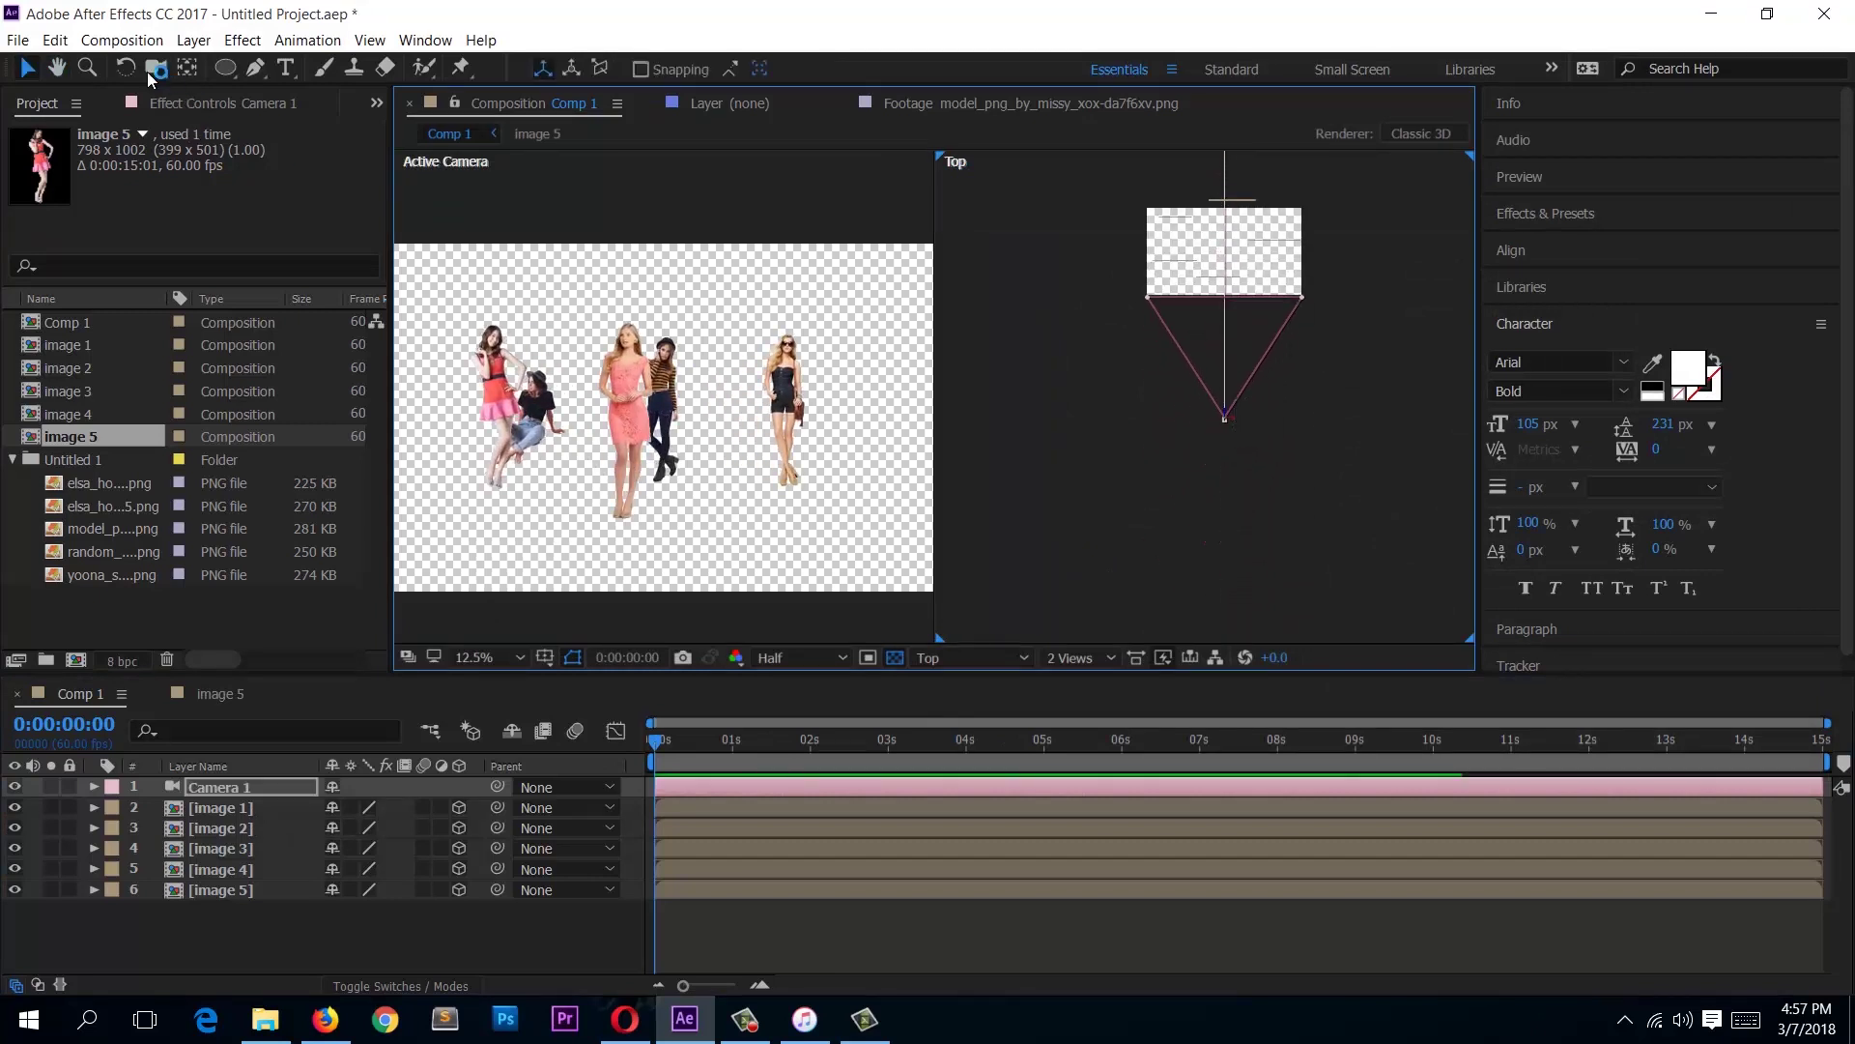
key(c)
key(c)
key(c)
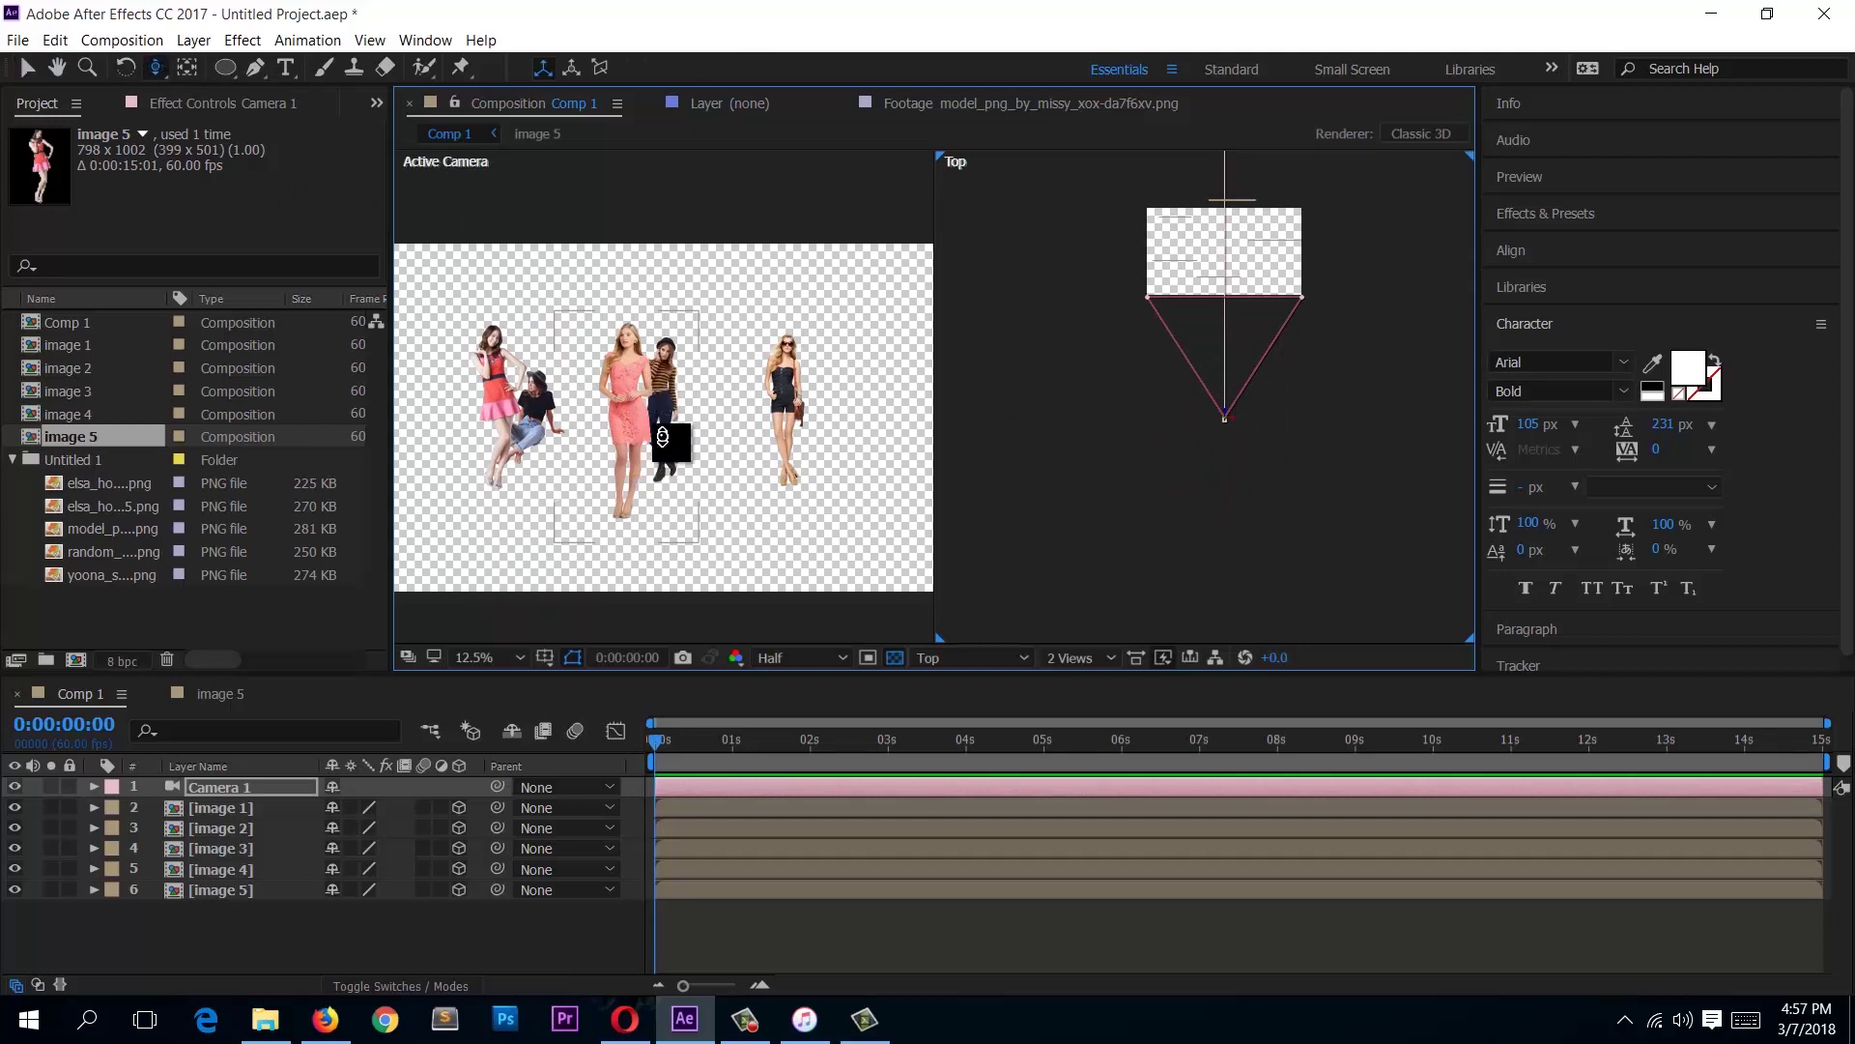
mouse_move(682, 396)
mouse_down()
mouse_move(671, 476)
mouse_move(650, 431)
mouse_move(675, 373)
mouse_move(666, 323)
mouse_move(665, 378)
mouse_up()
click(27, 67)
click(1041, 450)
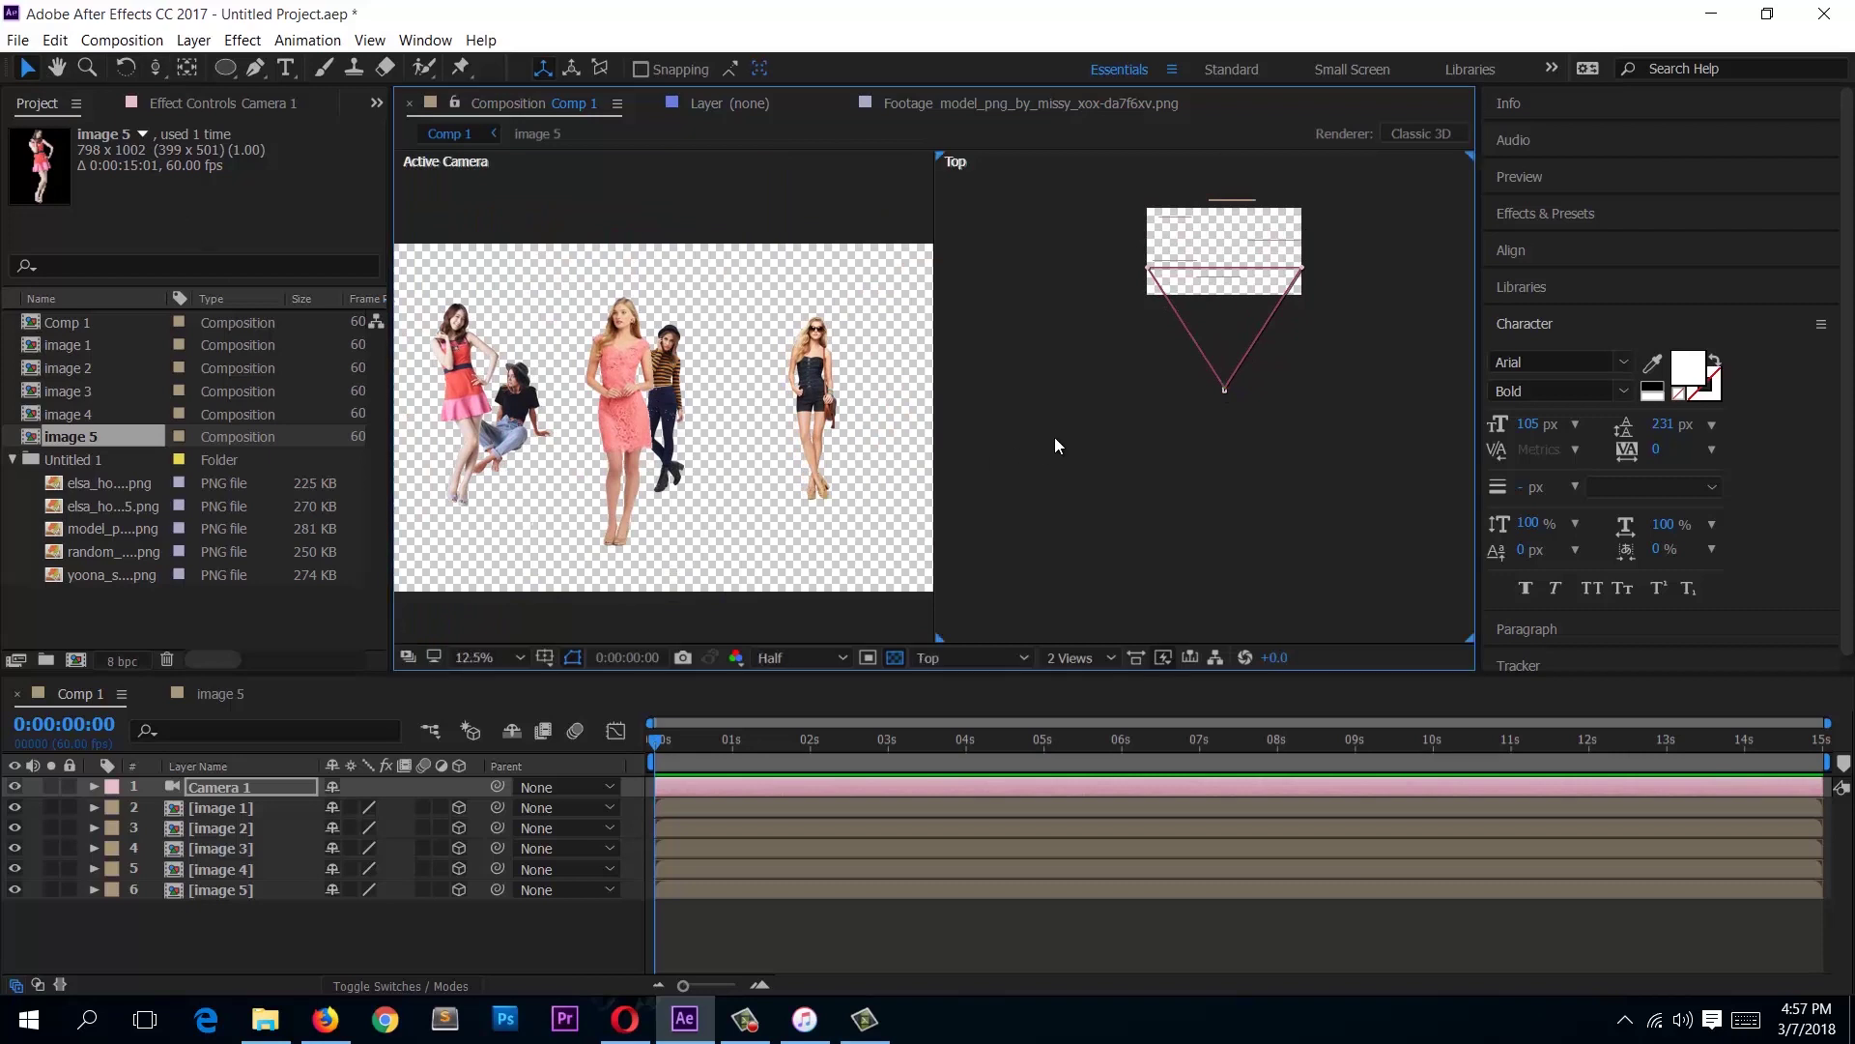
key(h)
key(v)
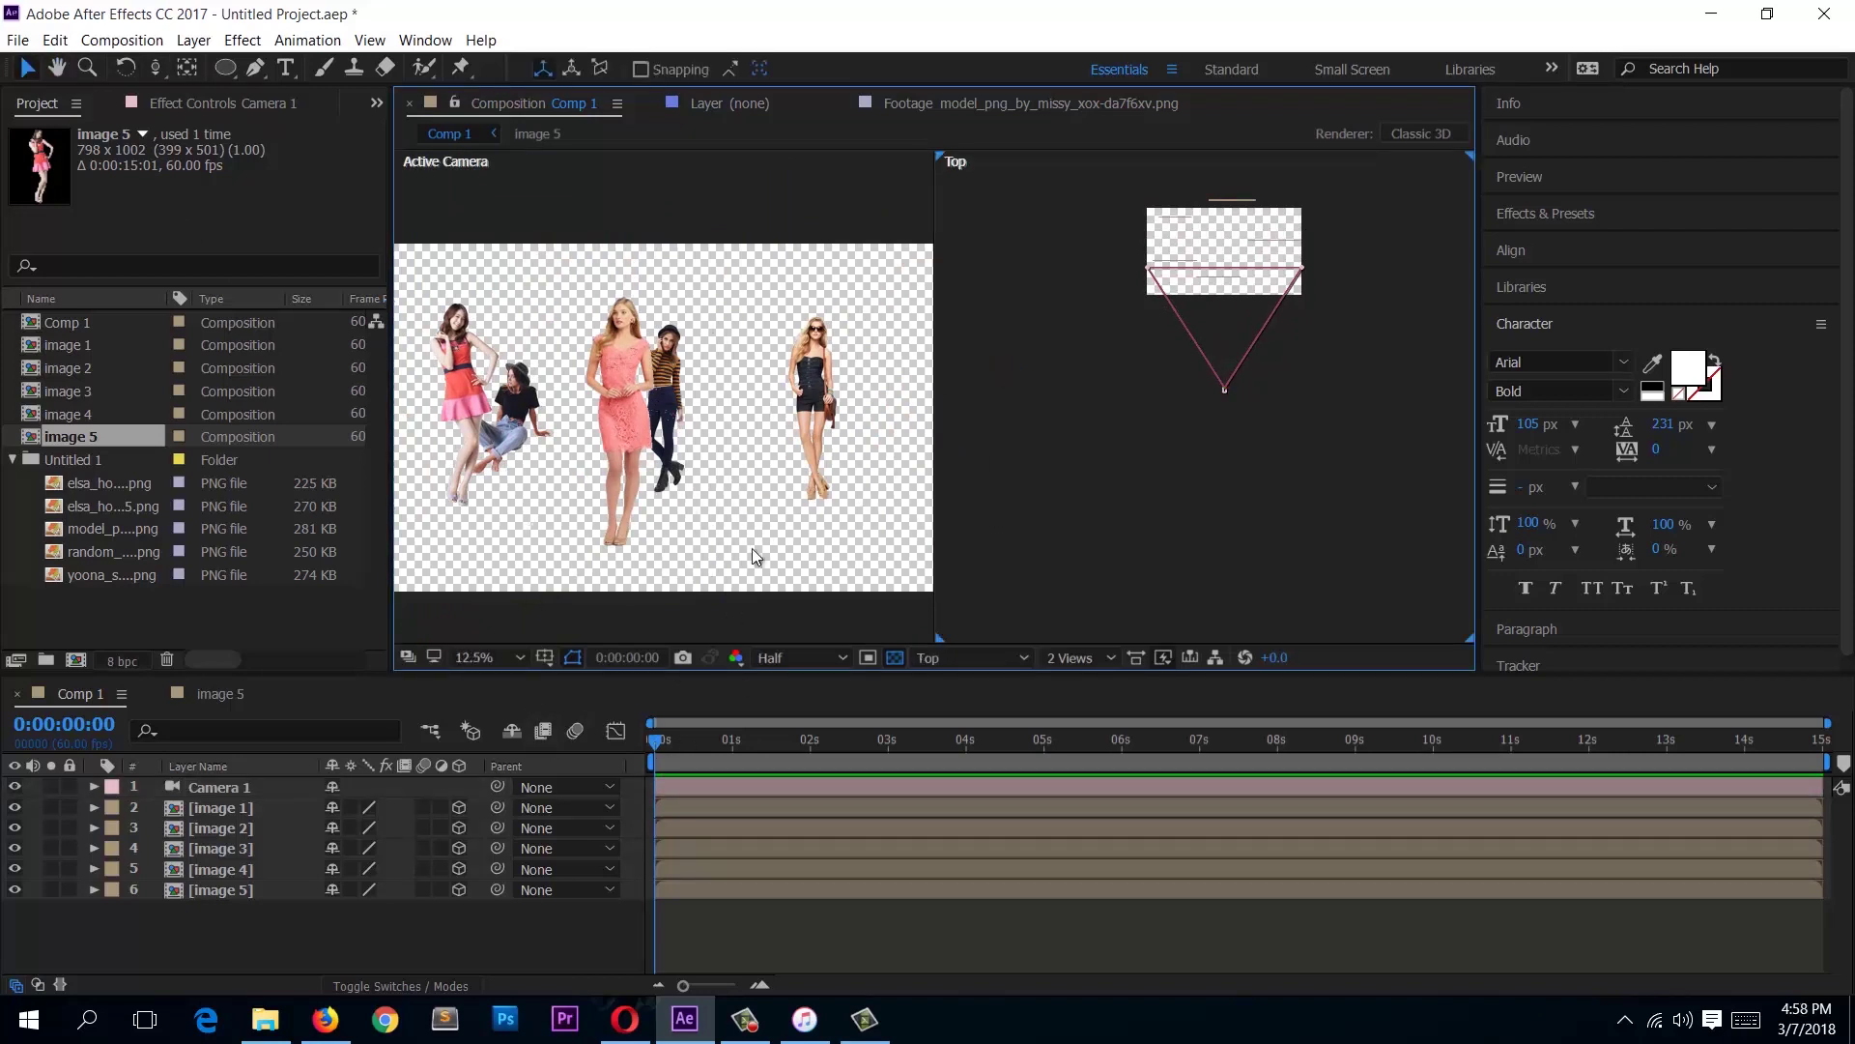
right_click(299, 928)
mouse_move(414, 732)
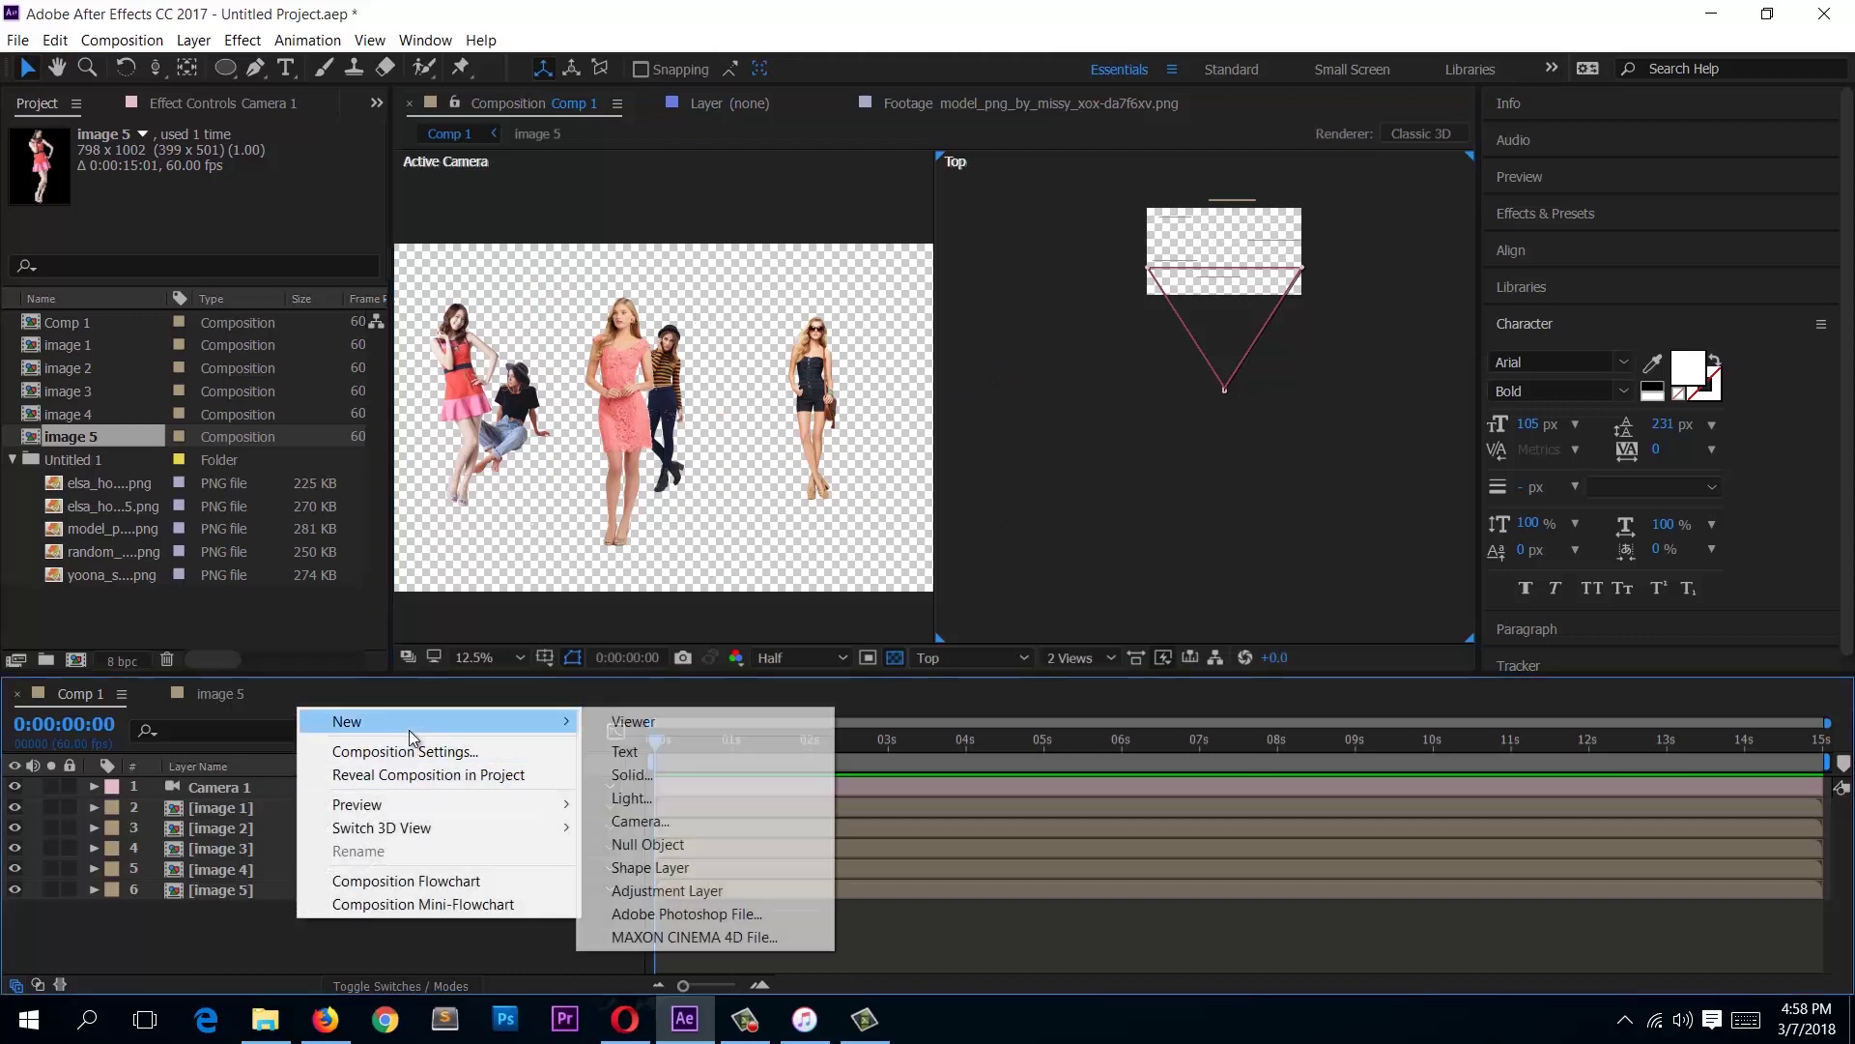
click(665, 847)
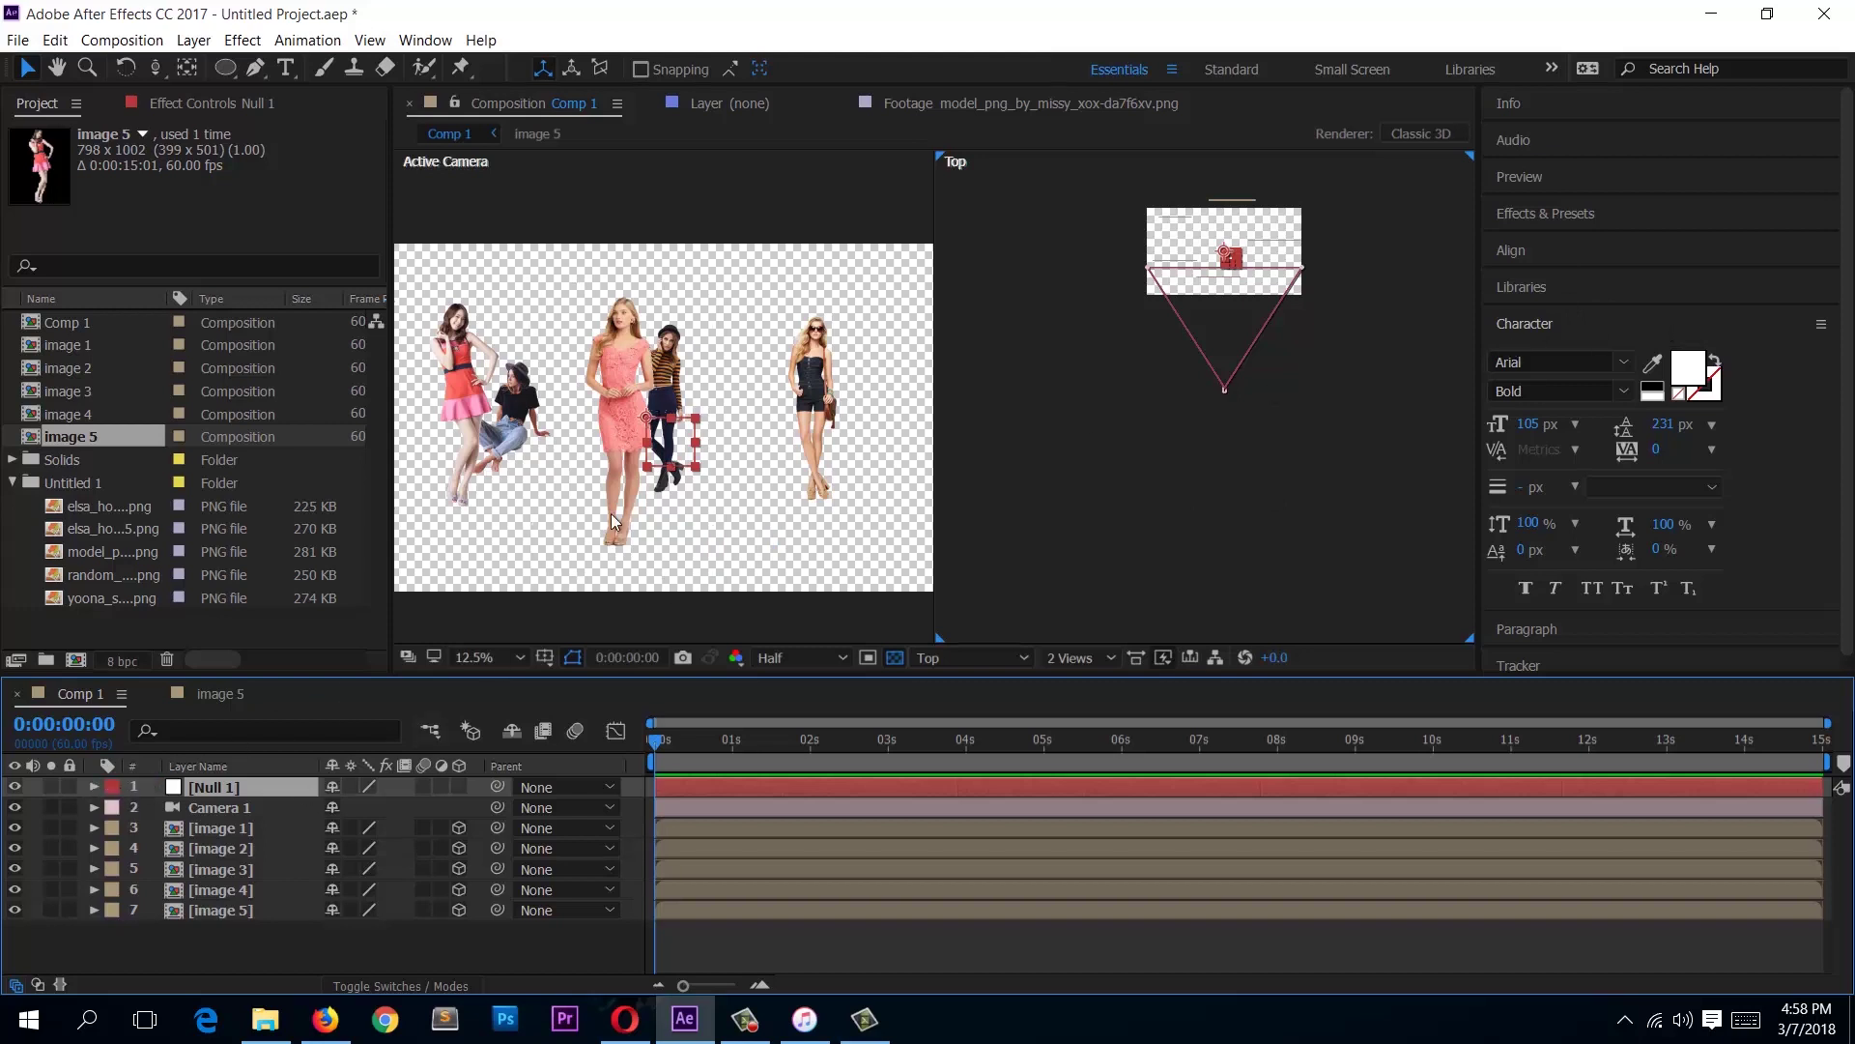
click(216, 827)
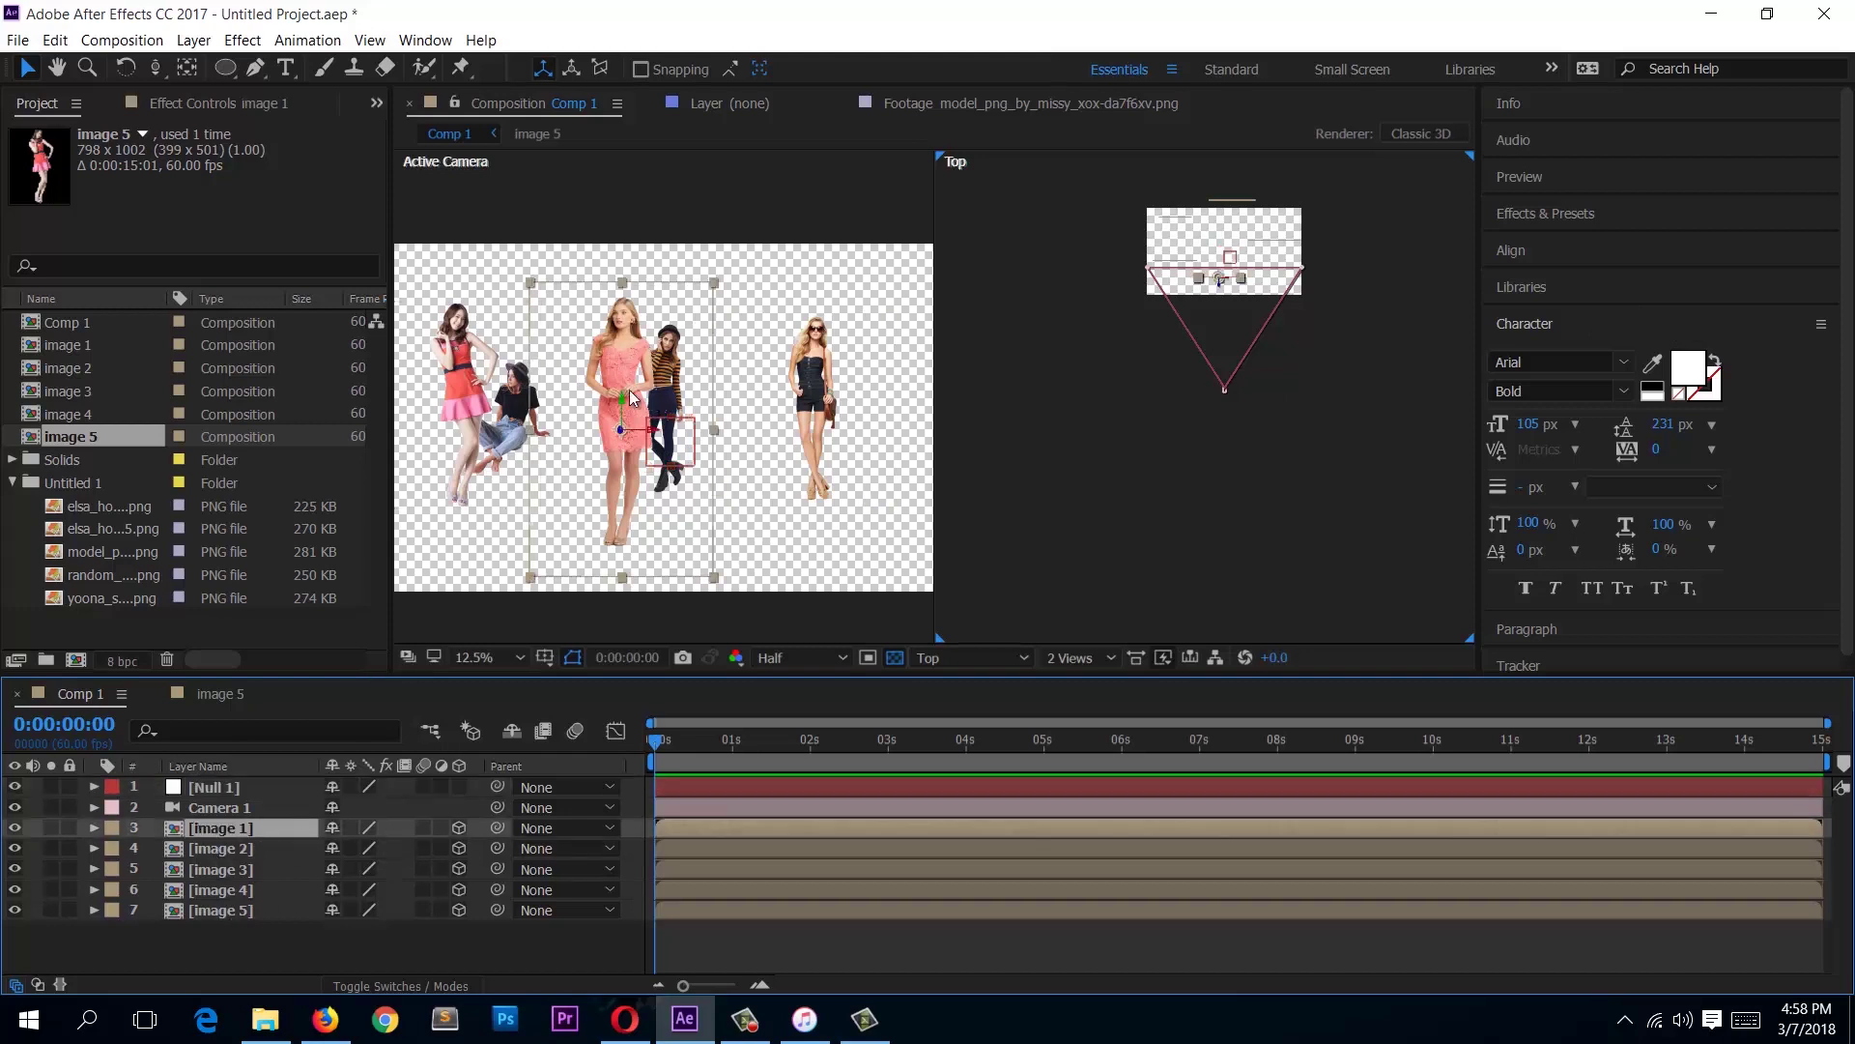
drag(319, 933, 252, 823)
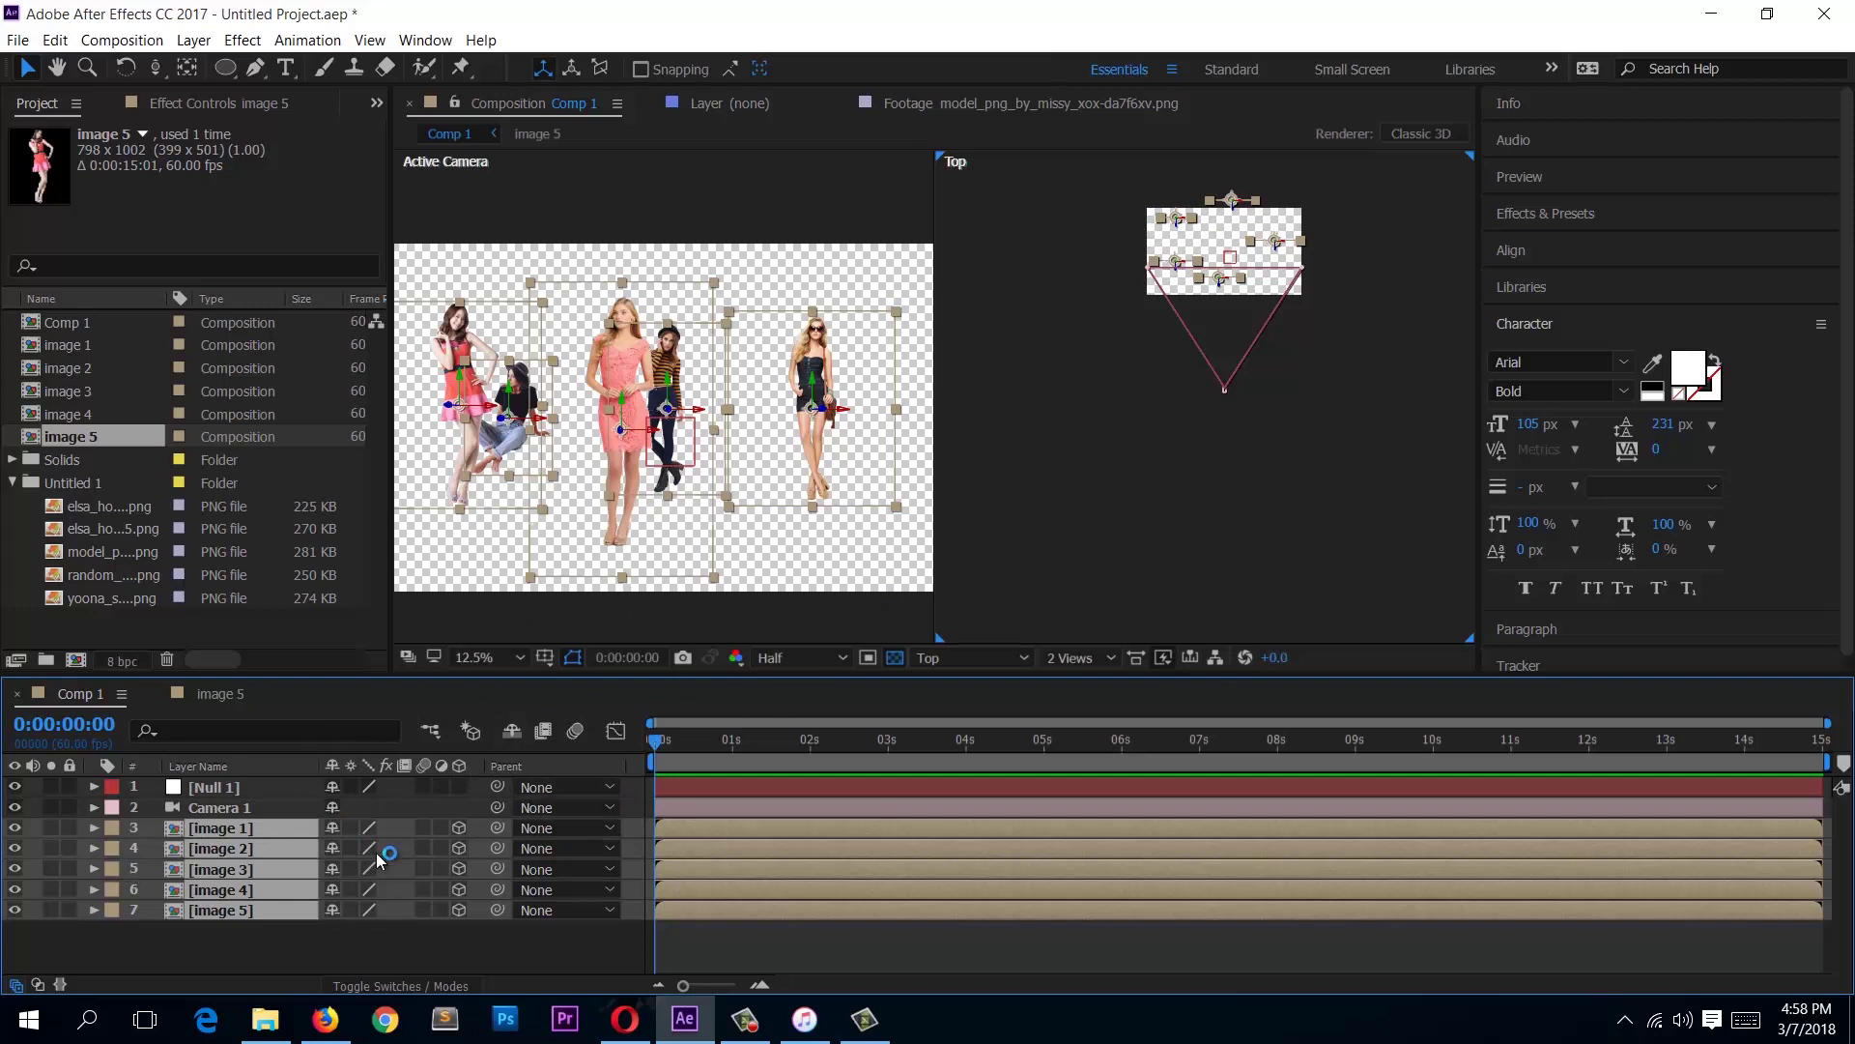
click(371, 959)
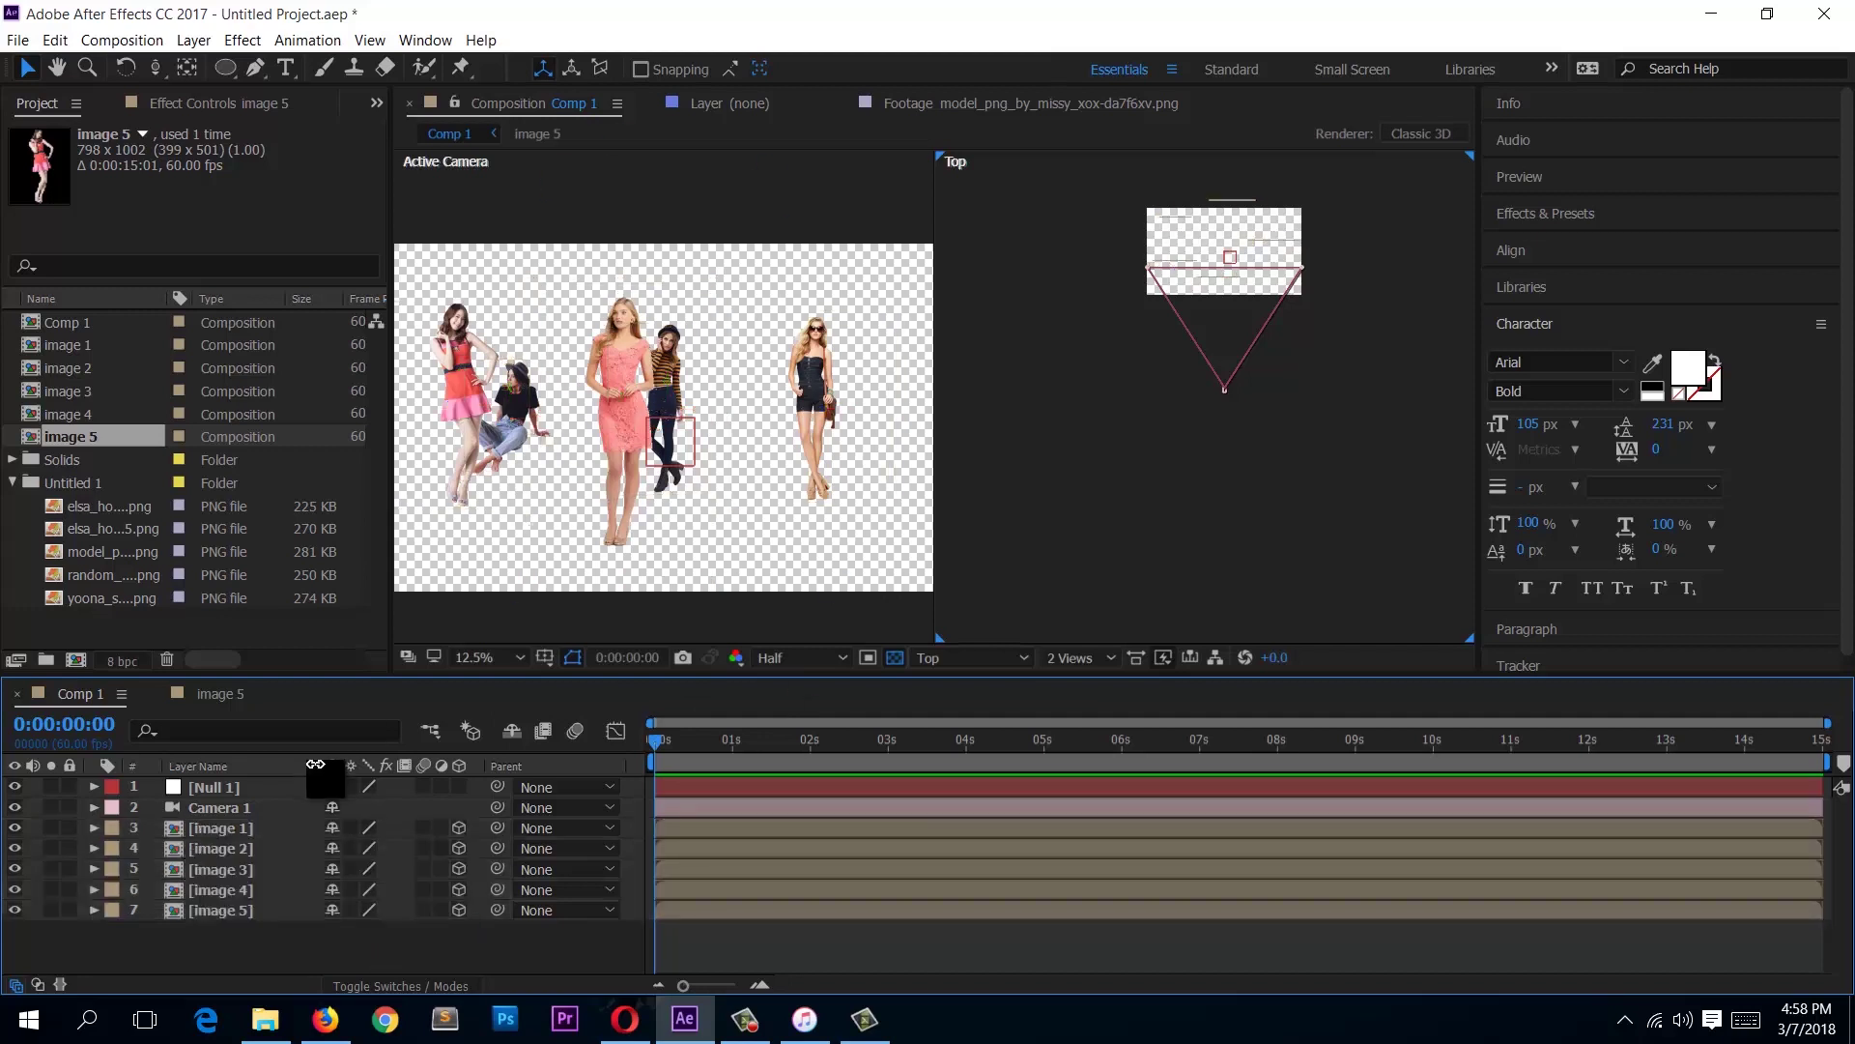
click(229, 789)
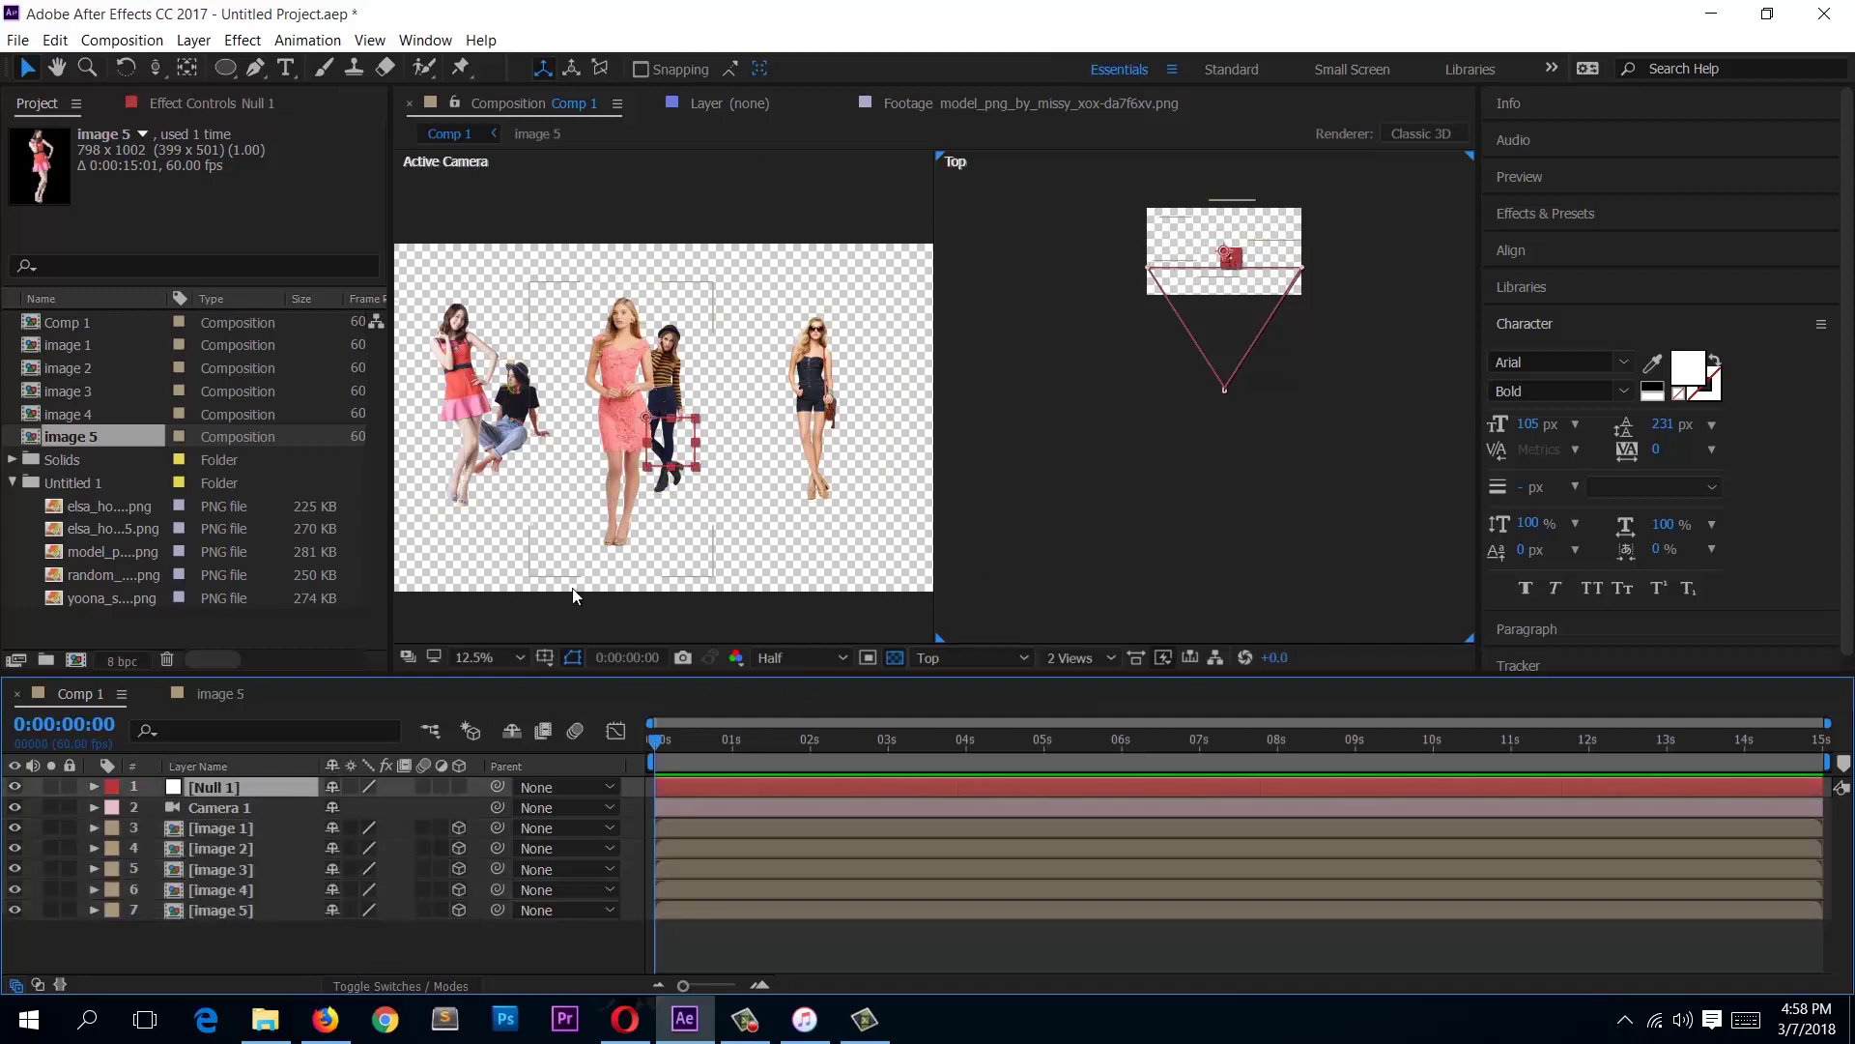
click(460, 786)
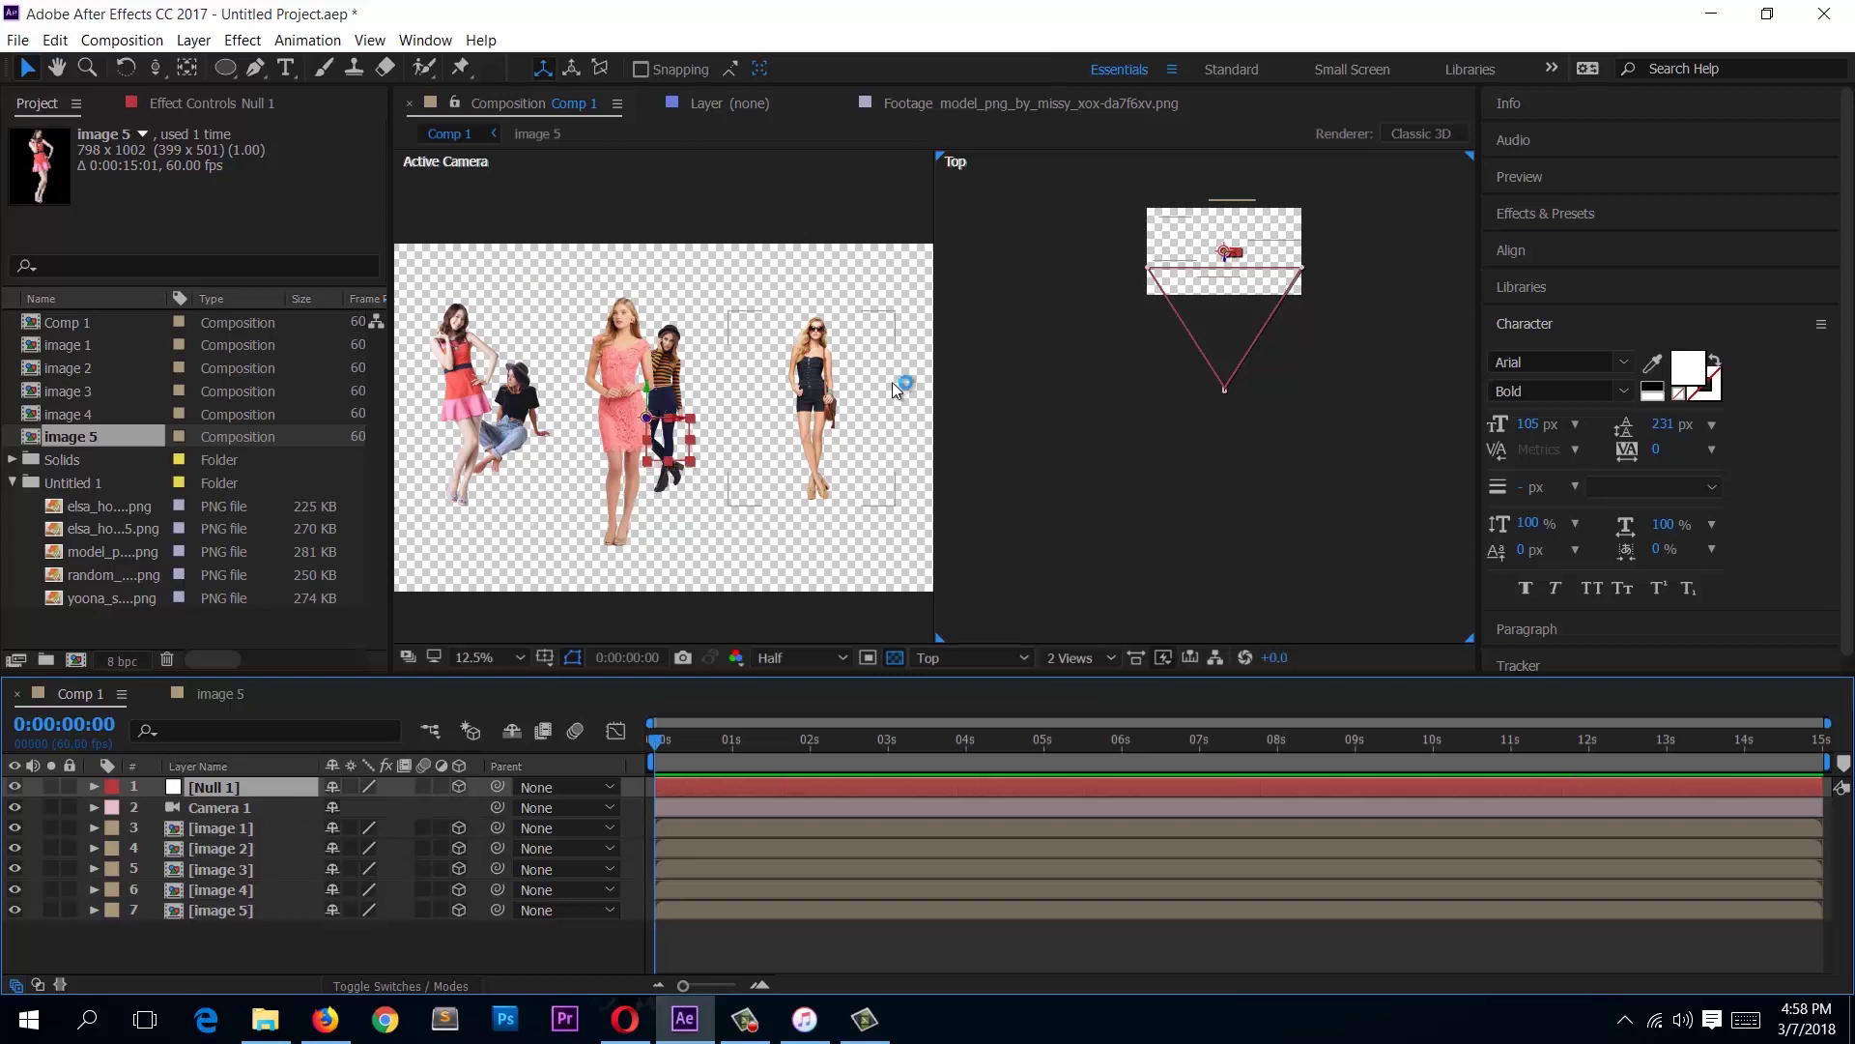
scroll(1272, 248, up, 4)
click(1215, 433)
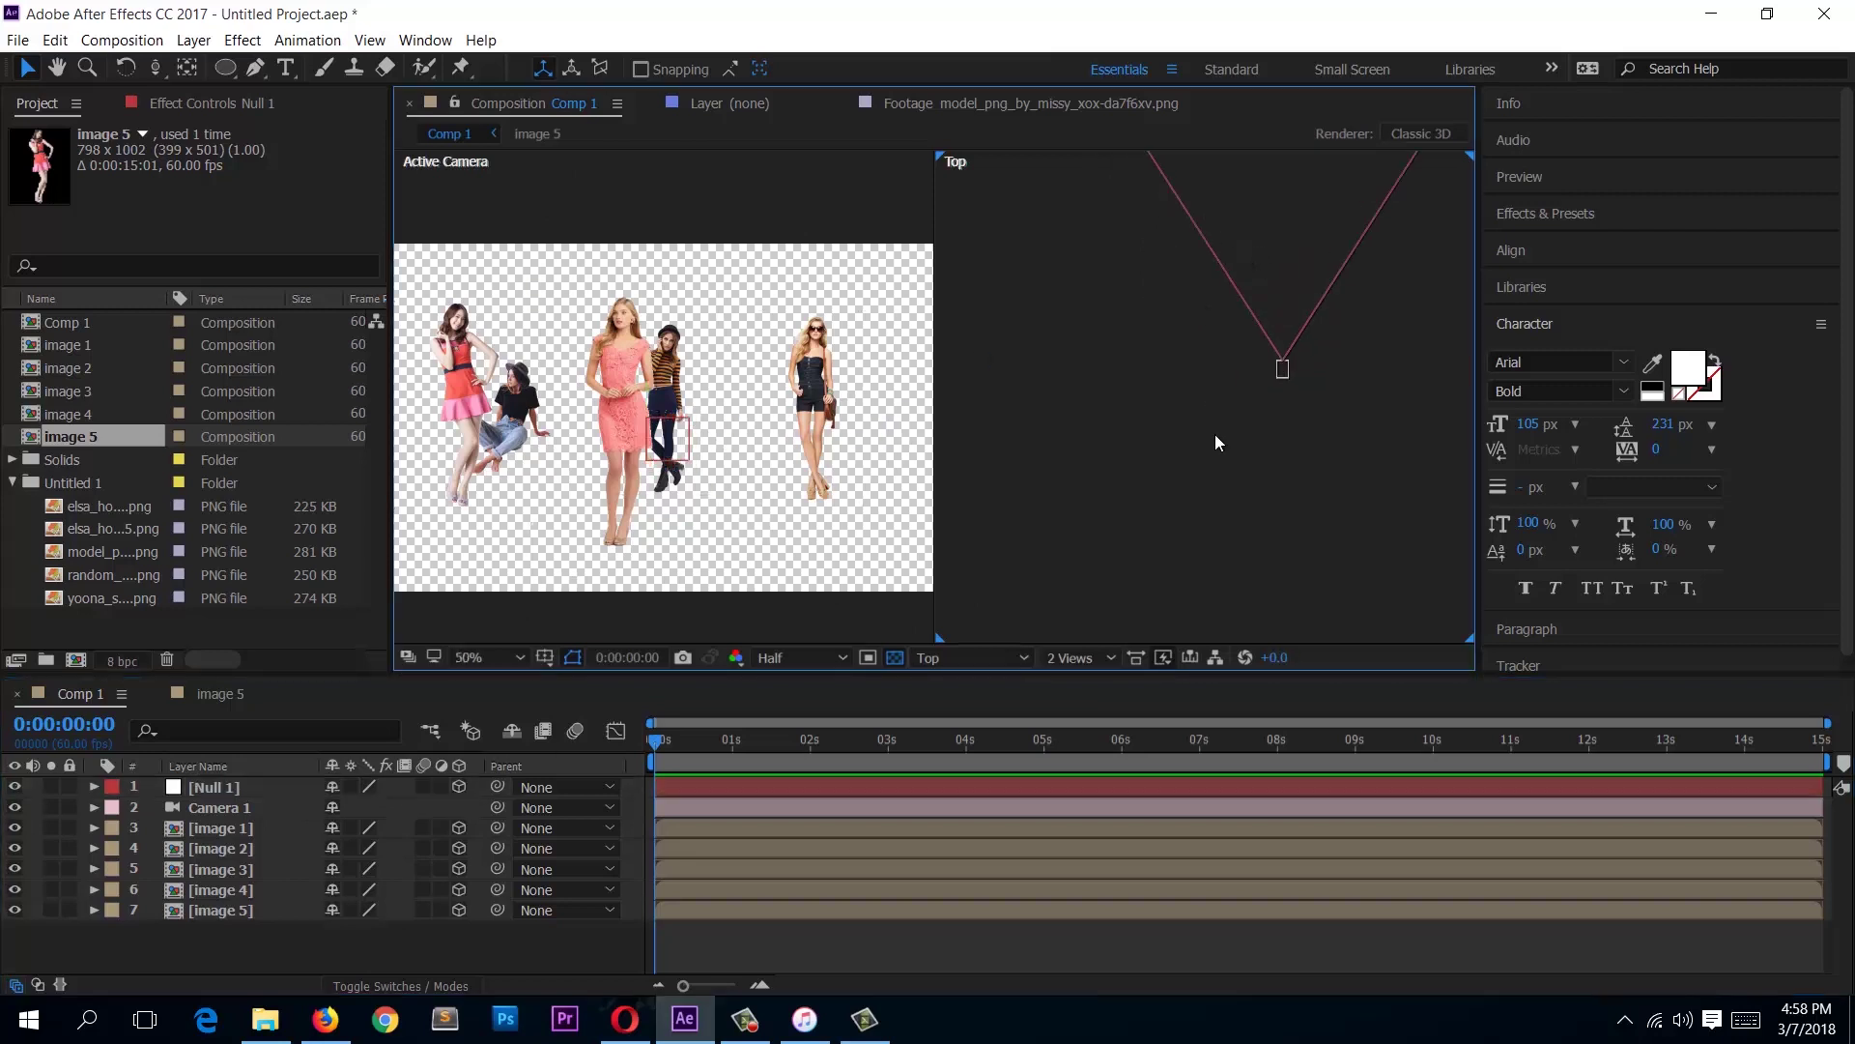
key(h)
drag(1149, 229, 1107, 432)
scroll(1108, 432, down, 2)
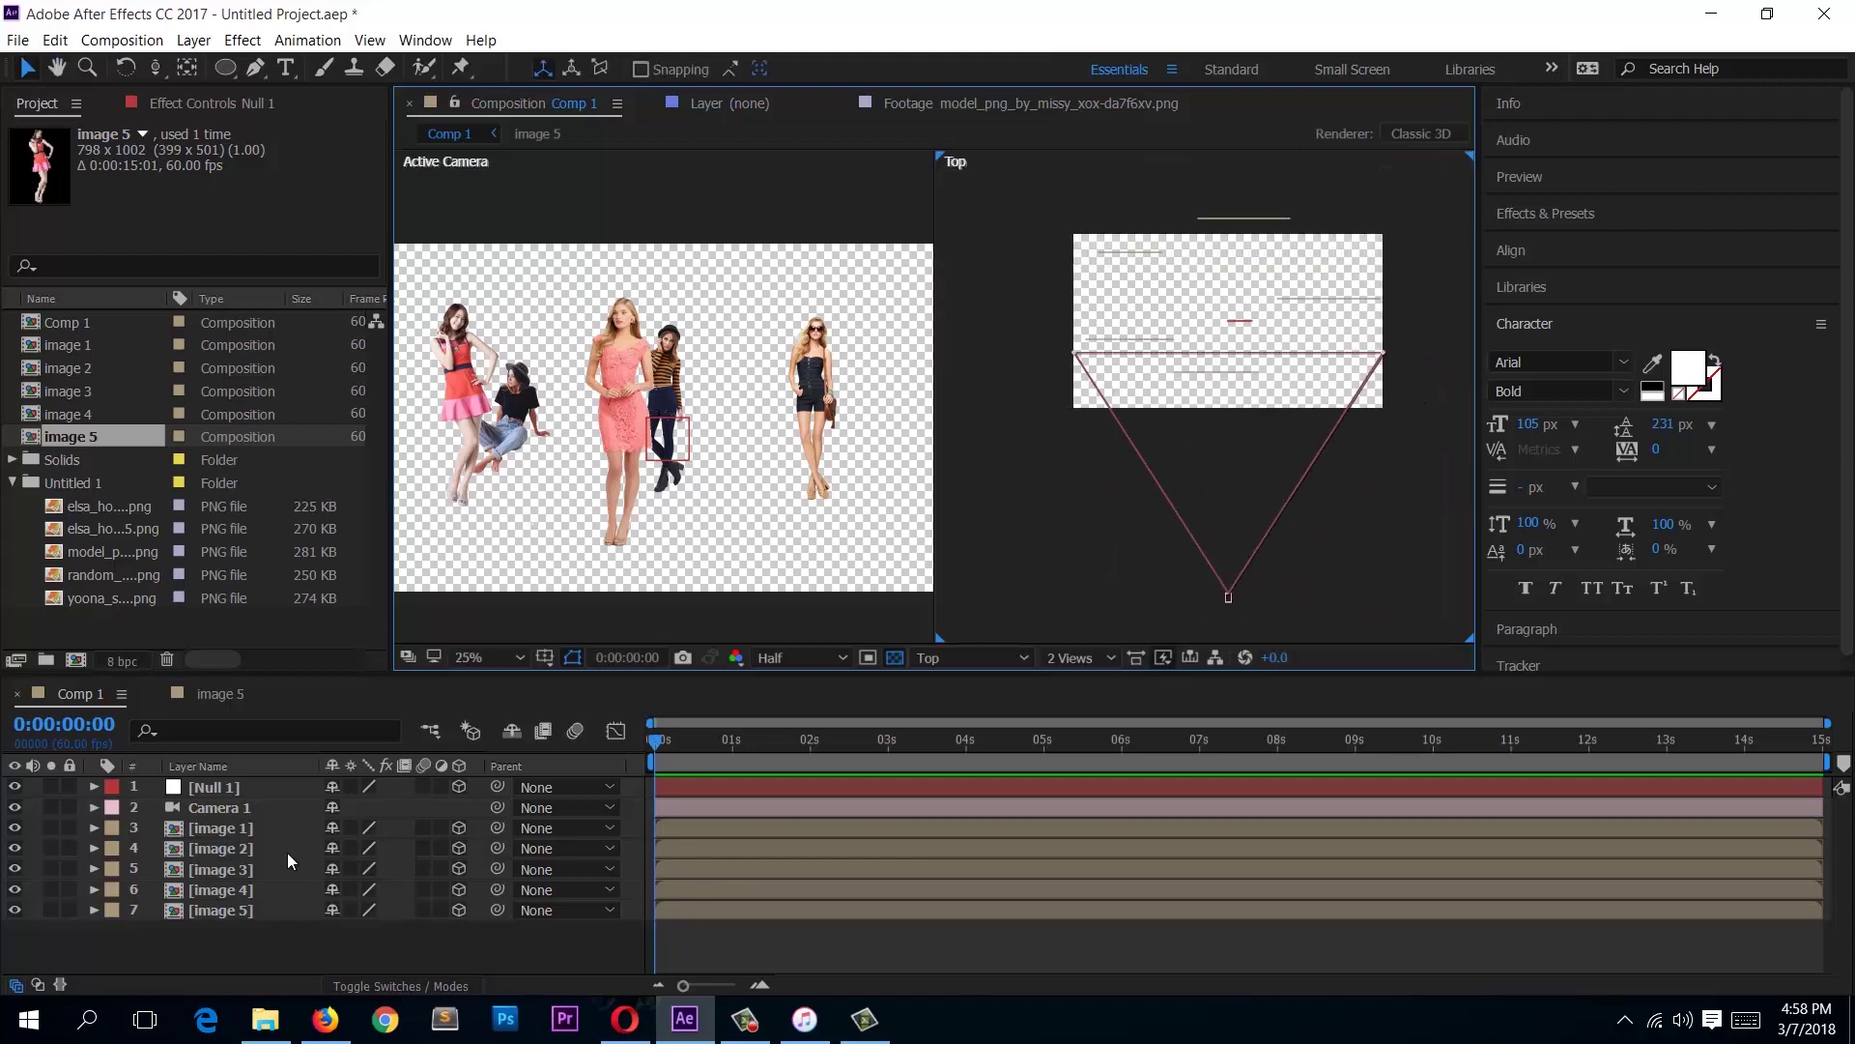
click(232, 791)
drag(1240, 338, 1243, 280)
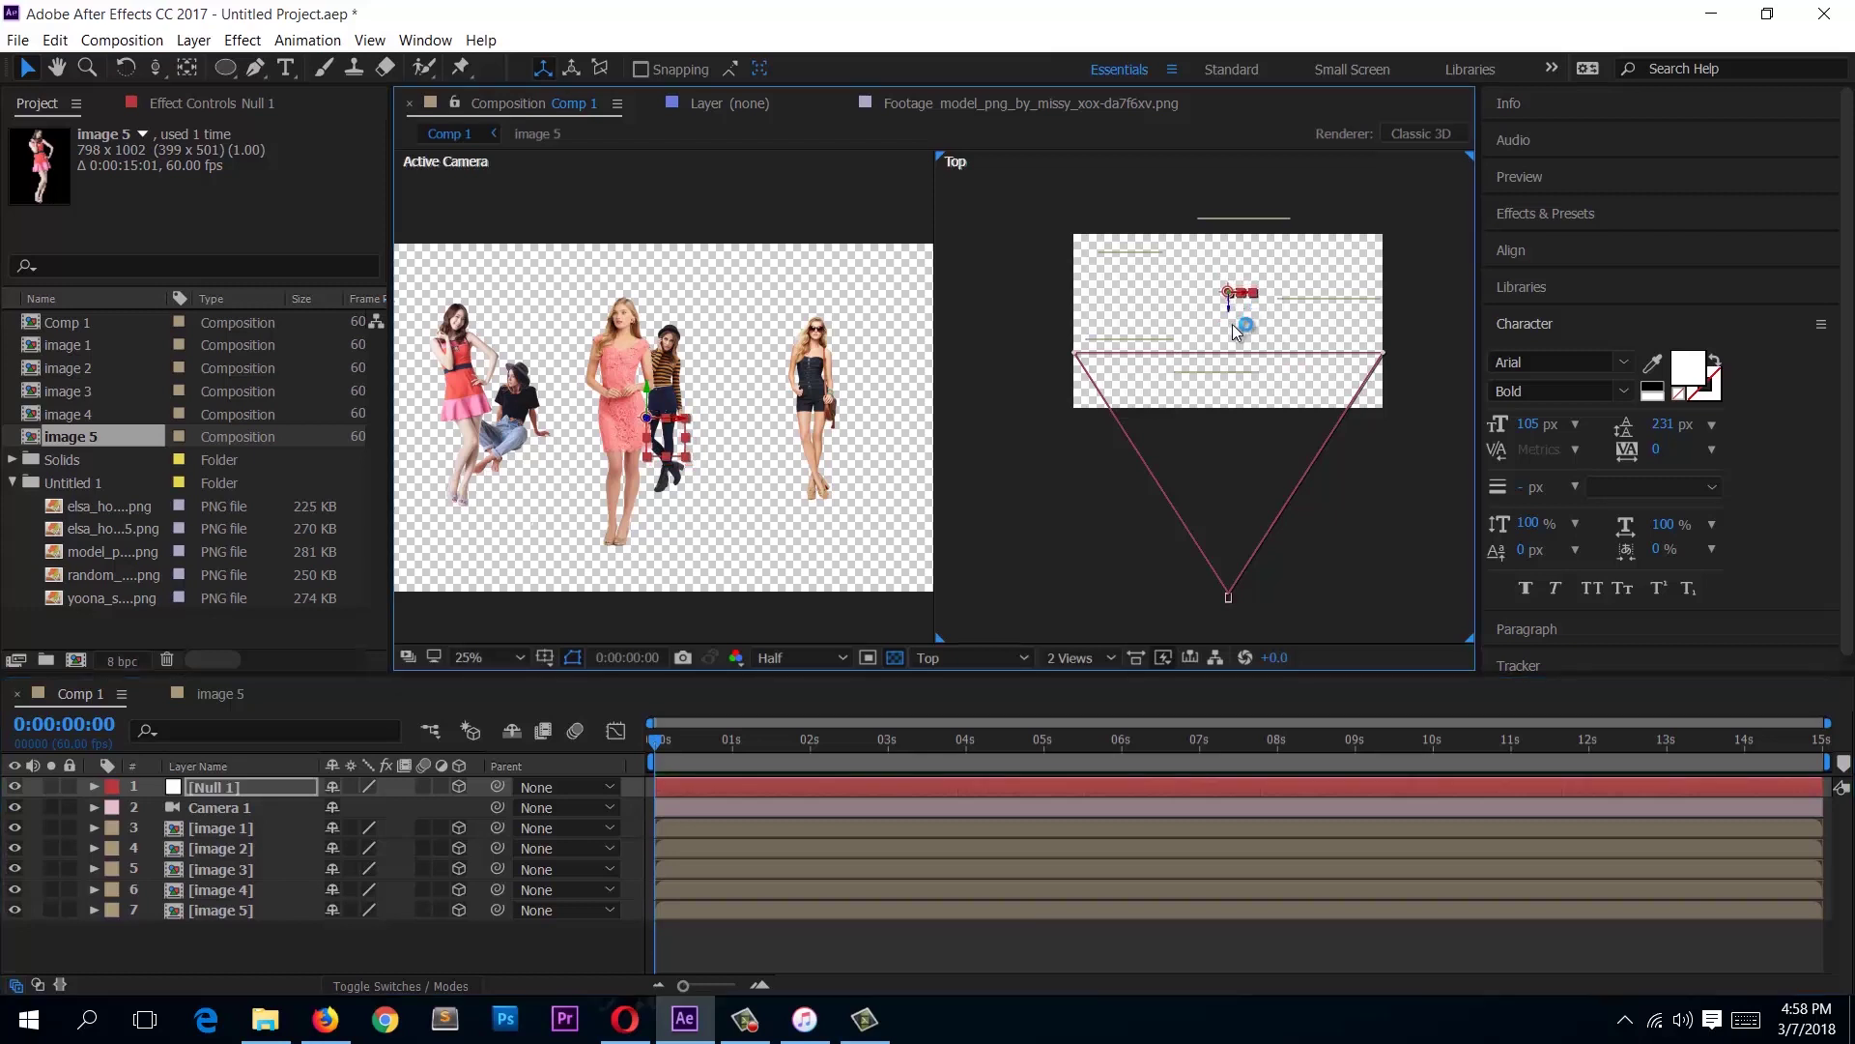
click(248, 828)
click(246, 911)
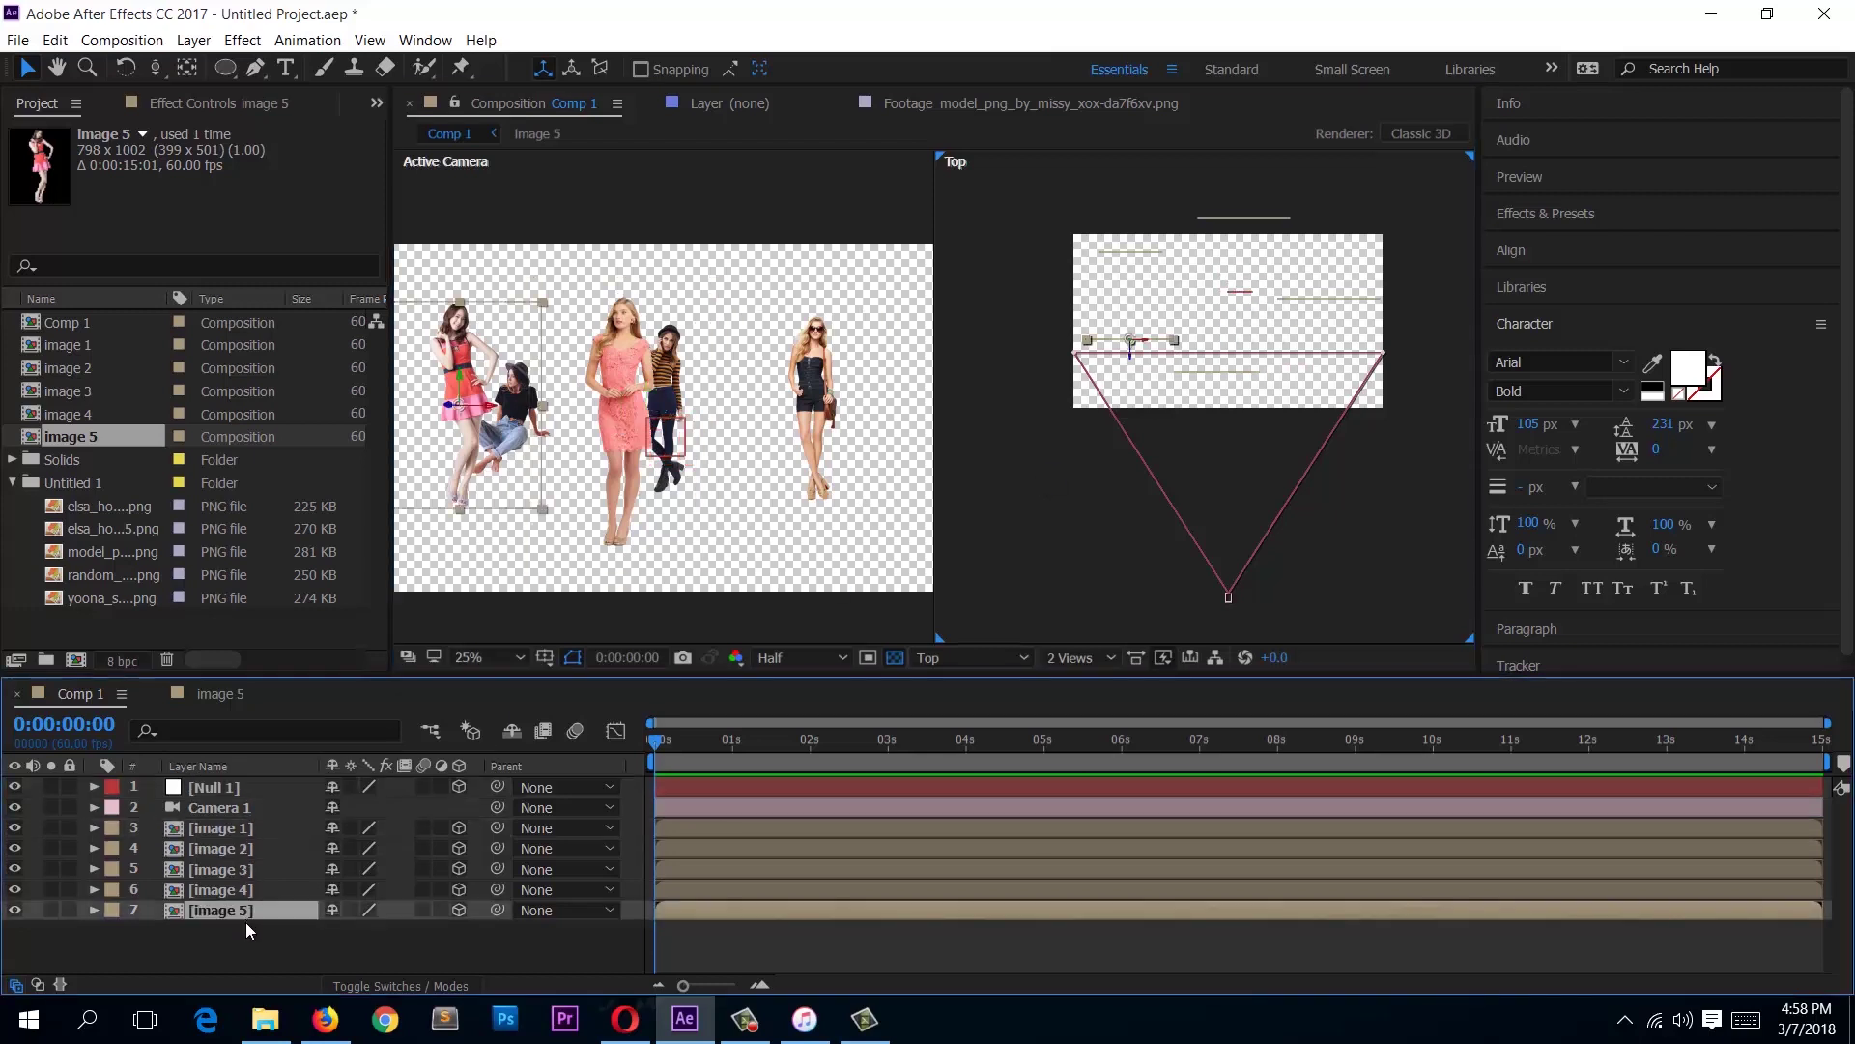
shift+click(232, 828)
click(232, 789)
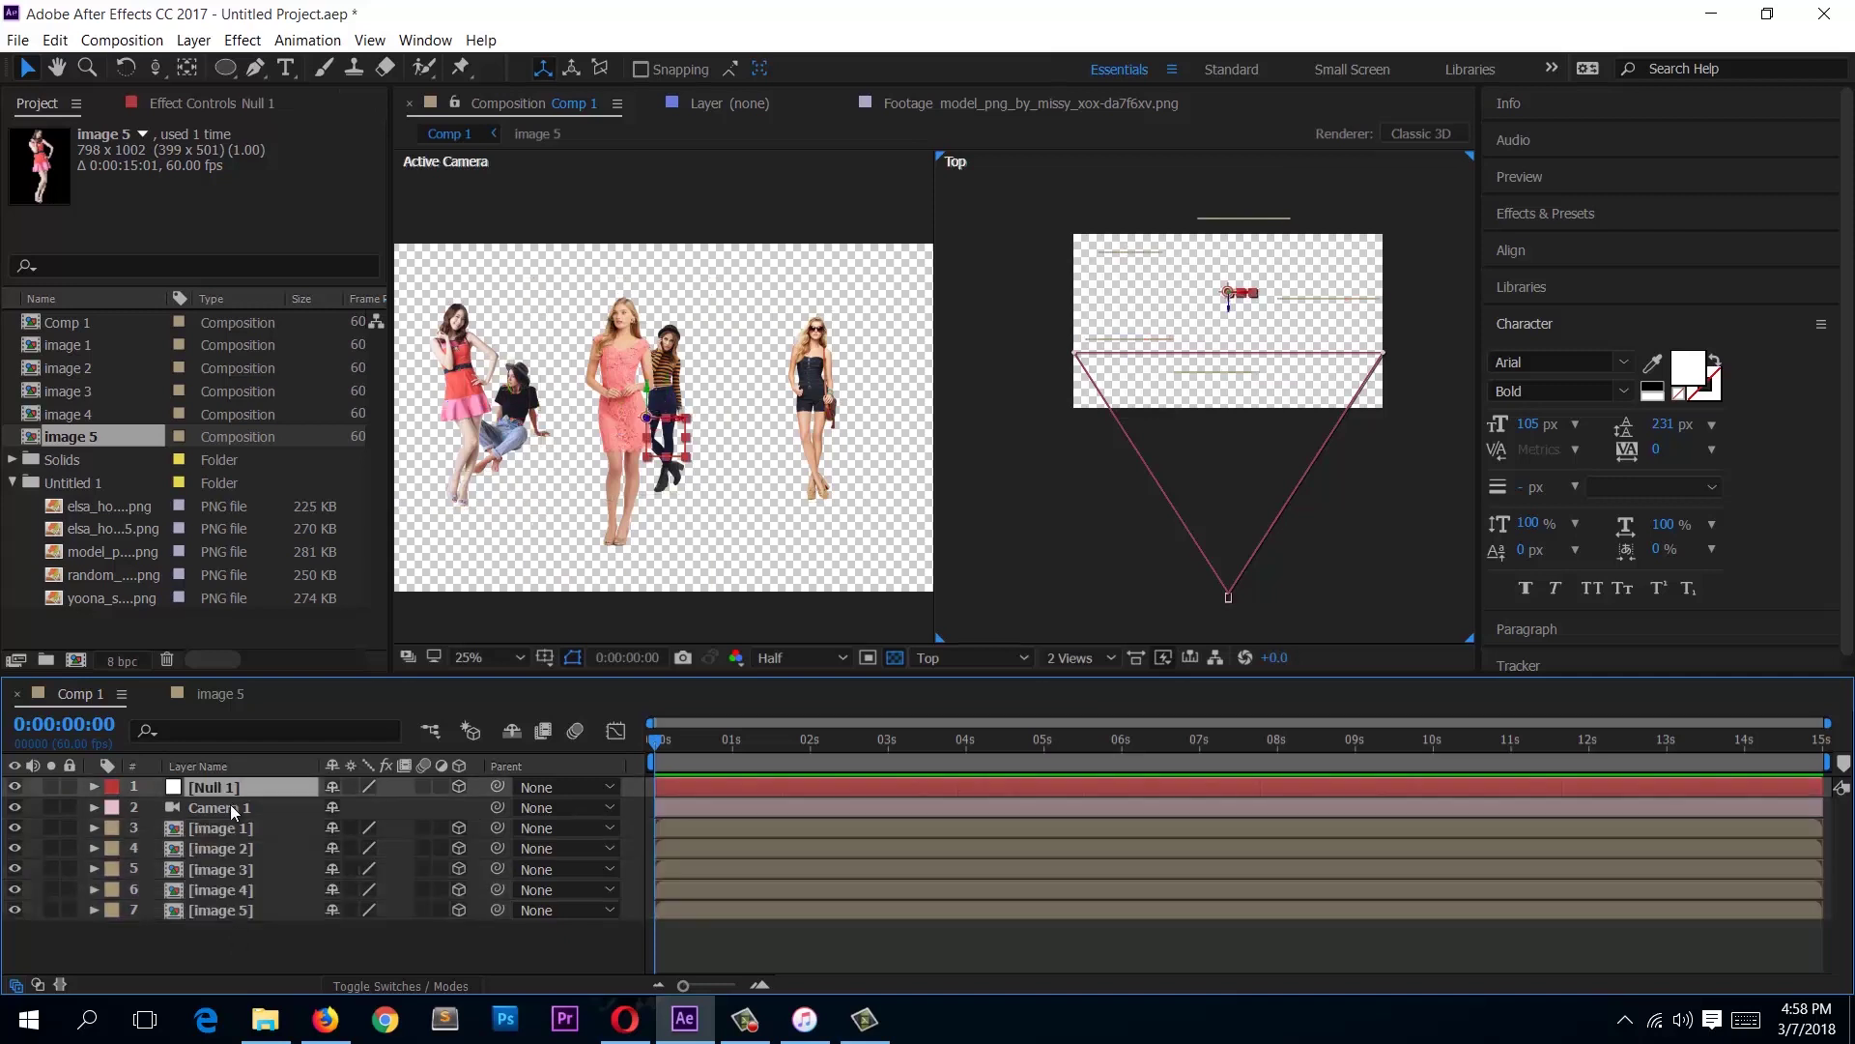
click(236, 932)
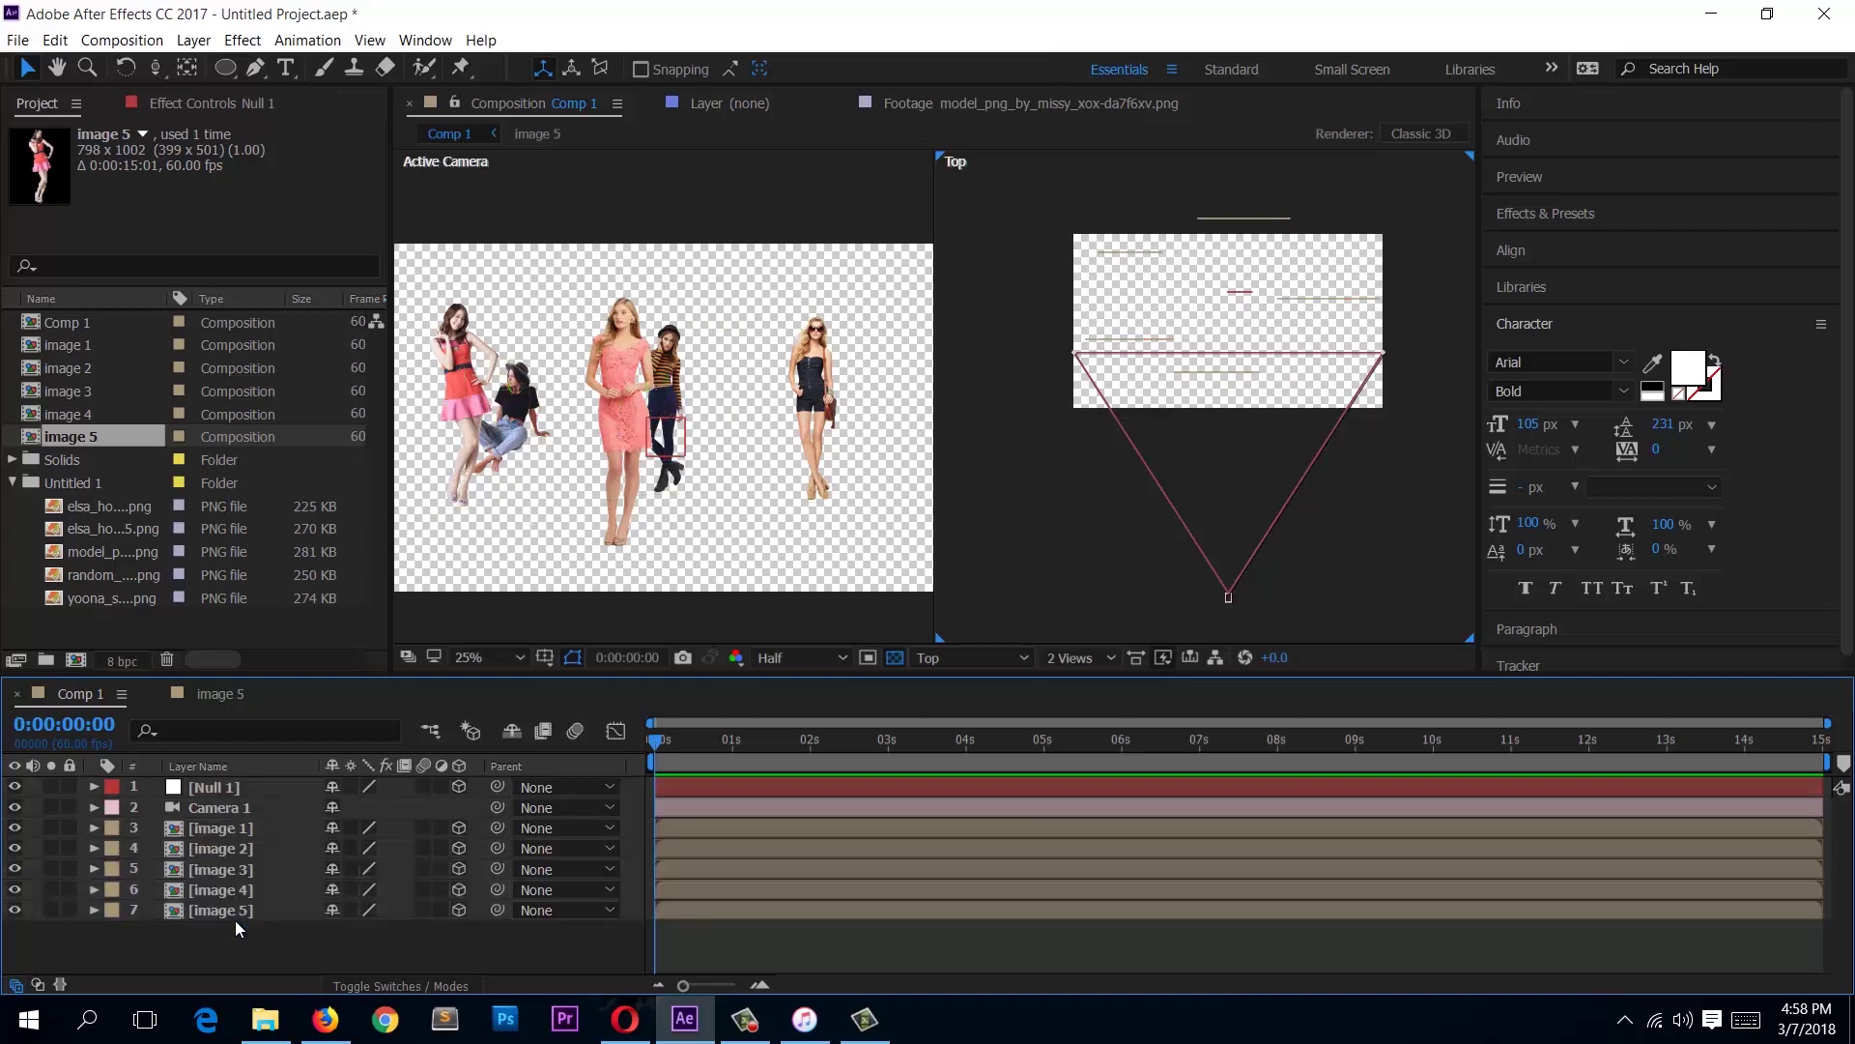
click(244, 831)
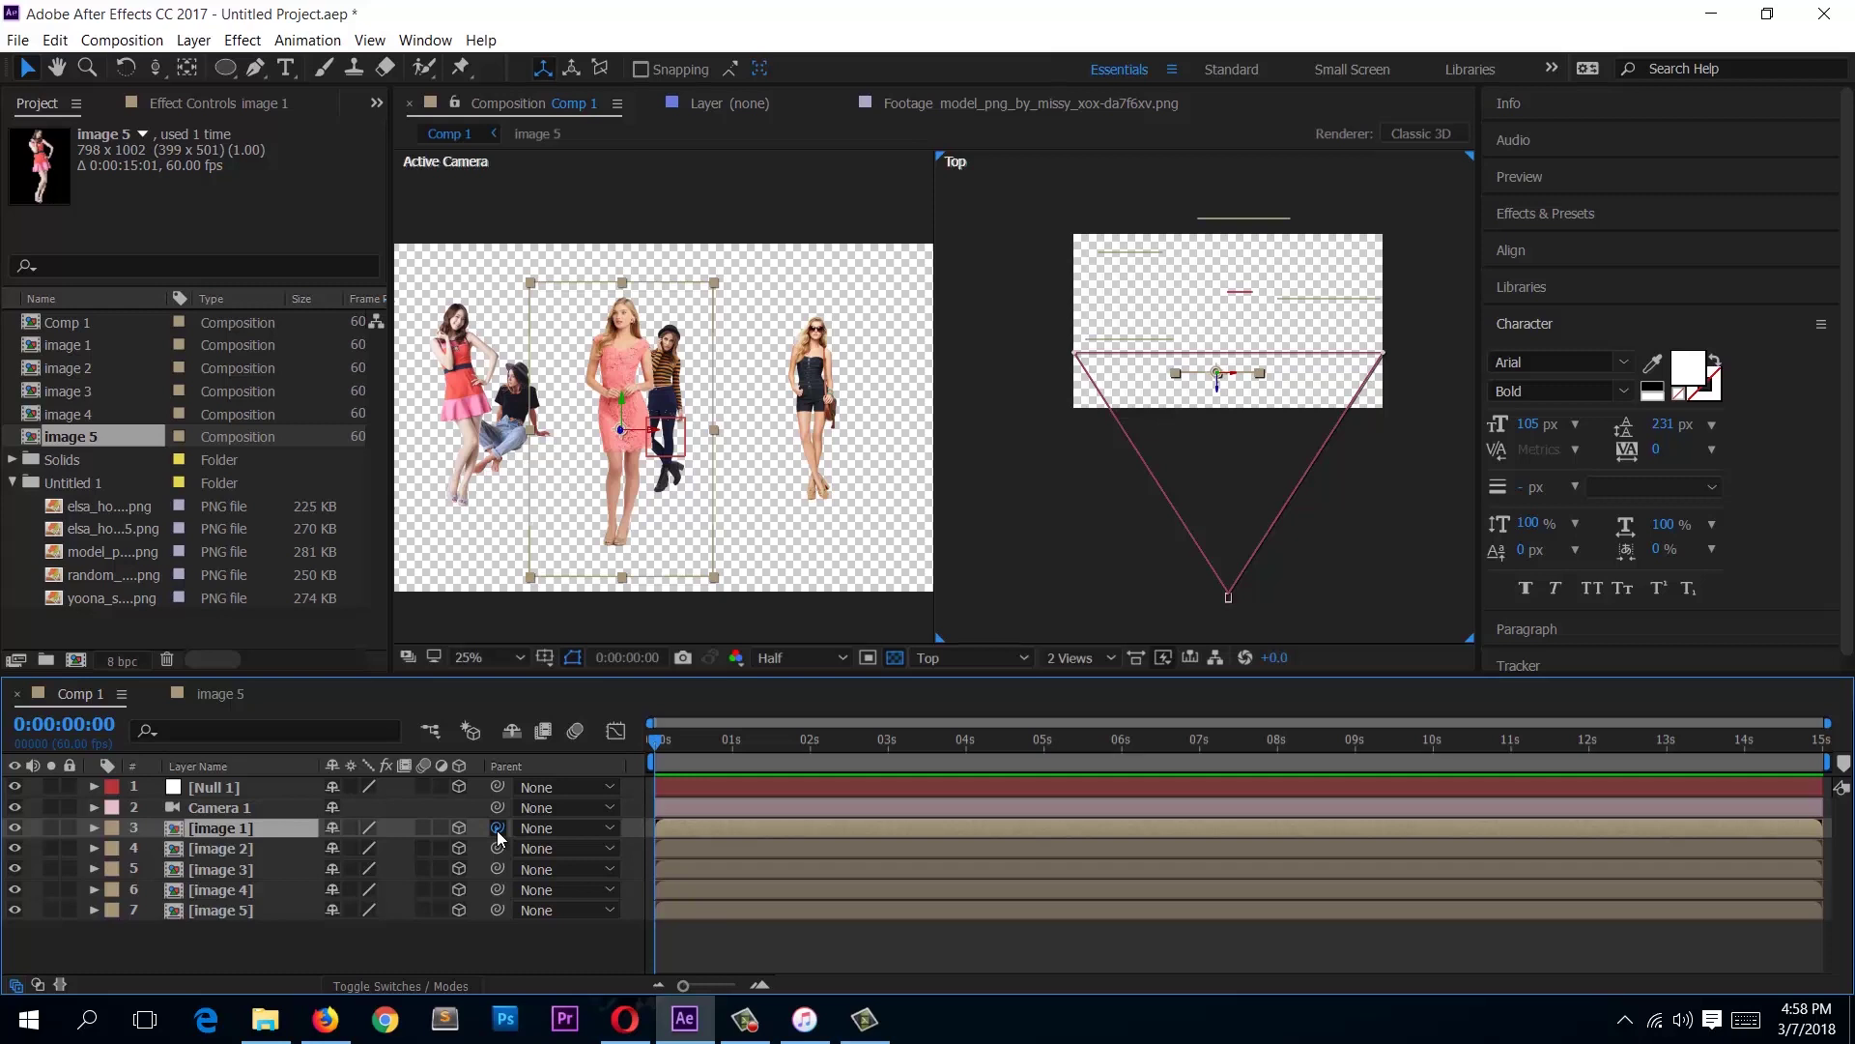
Step: Pick-whip image 1 to Null 1 and set image 2's Parent to 1. Null 1
drag(472, 825, 245, 795)
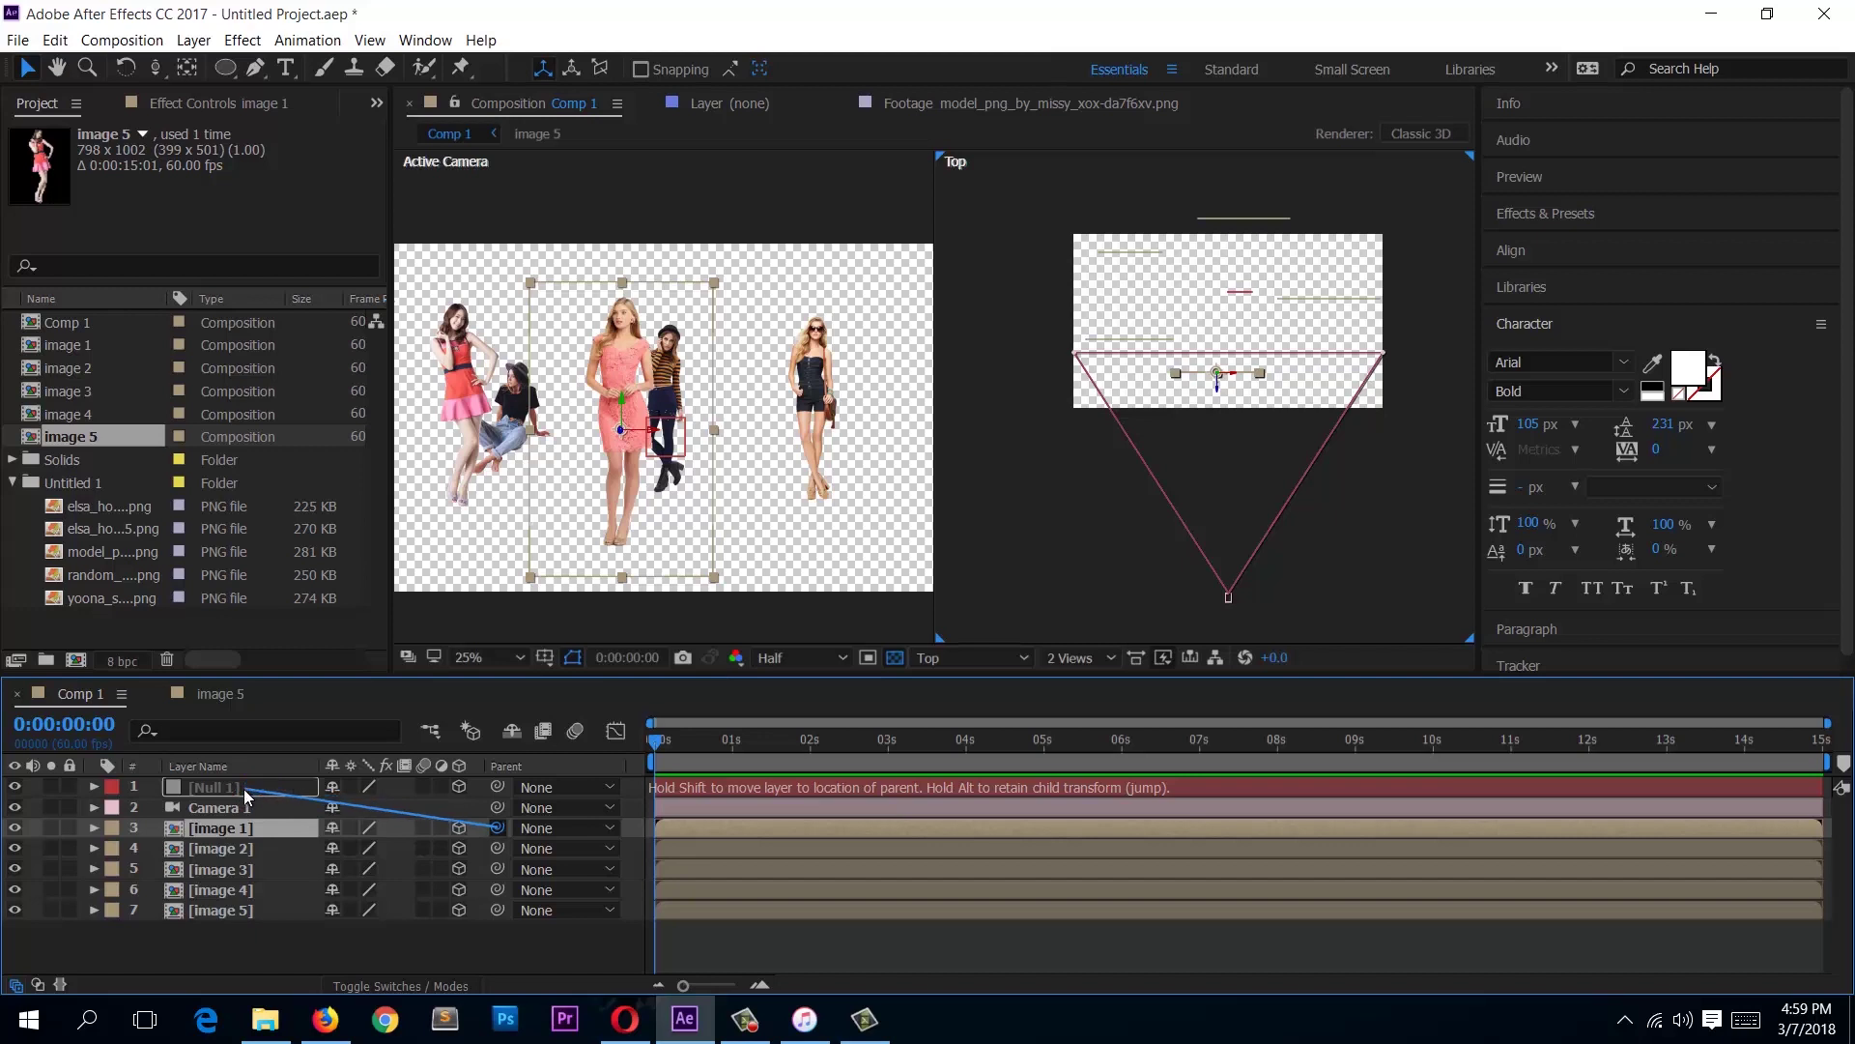
drag(247, 801, 250, 803)
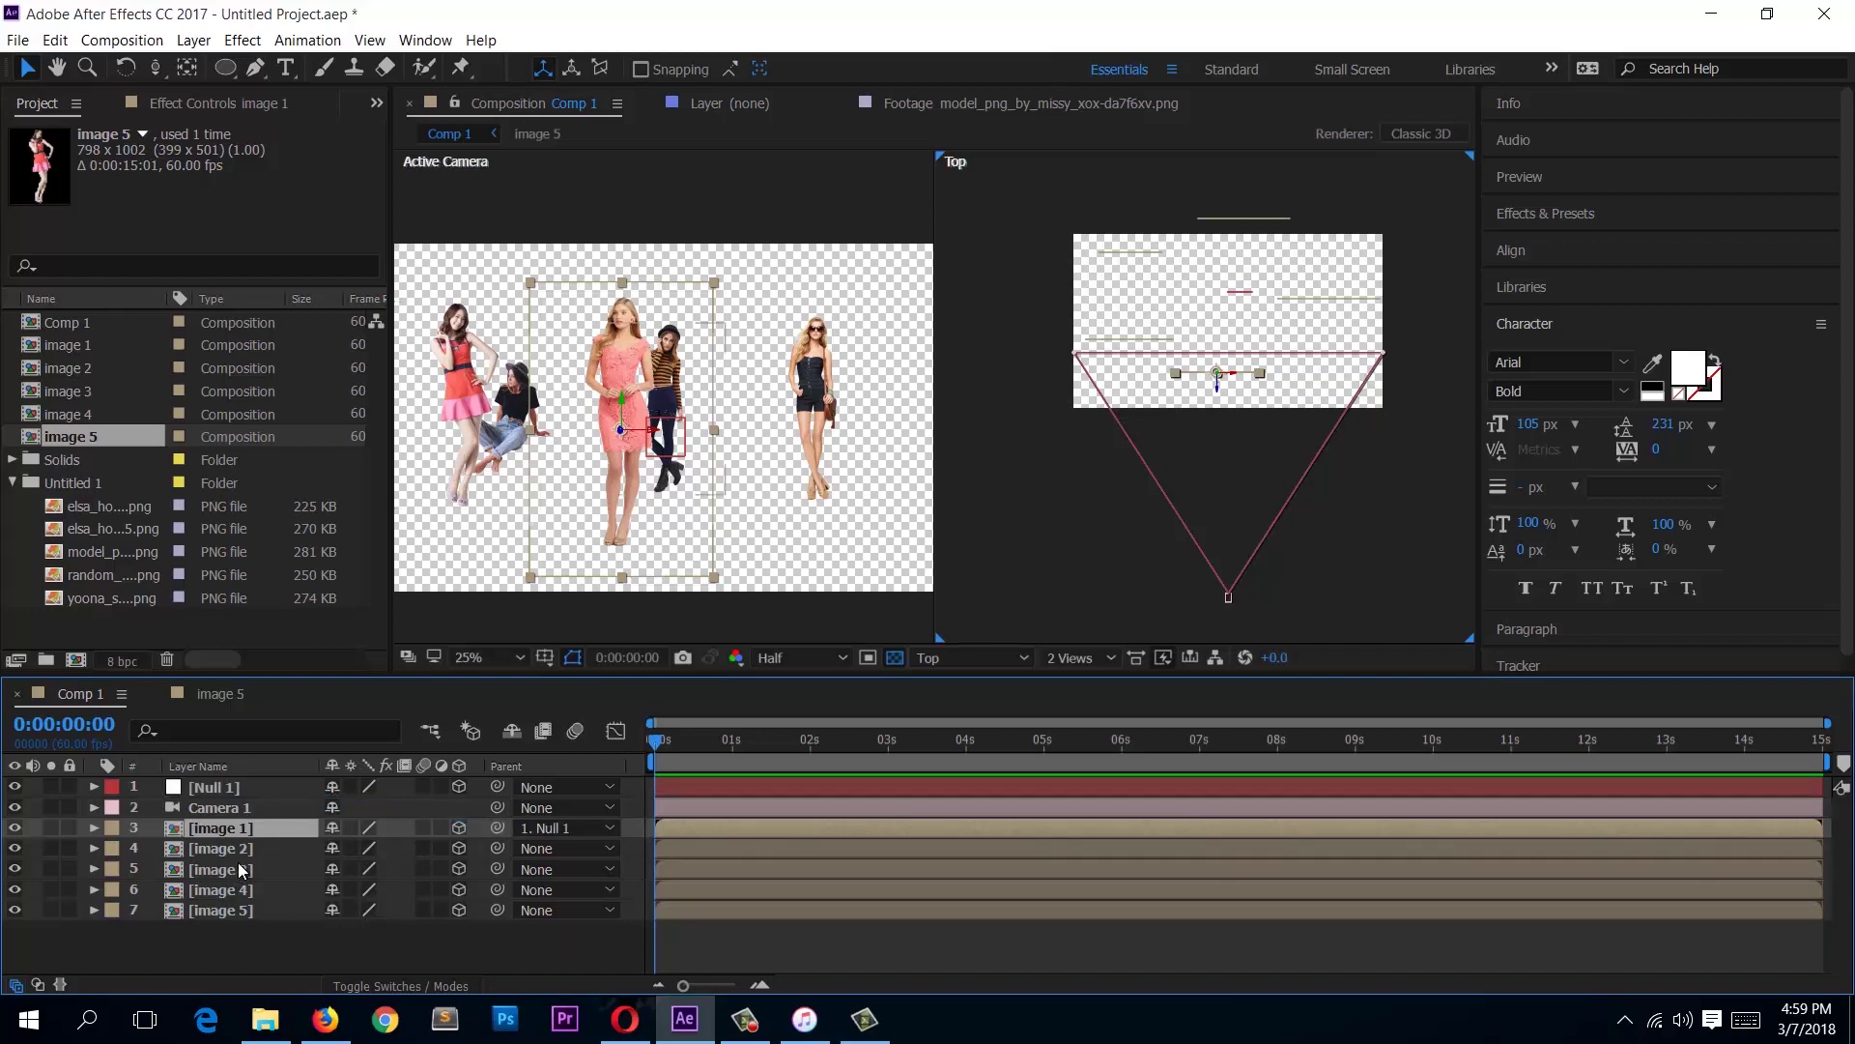
key(ctrl+Down)
click(542, 848)
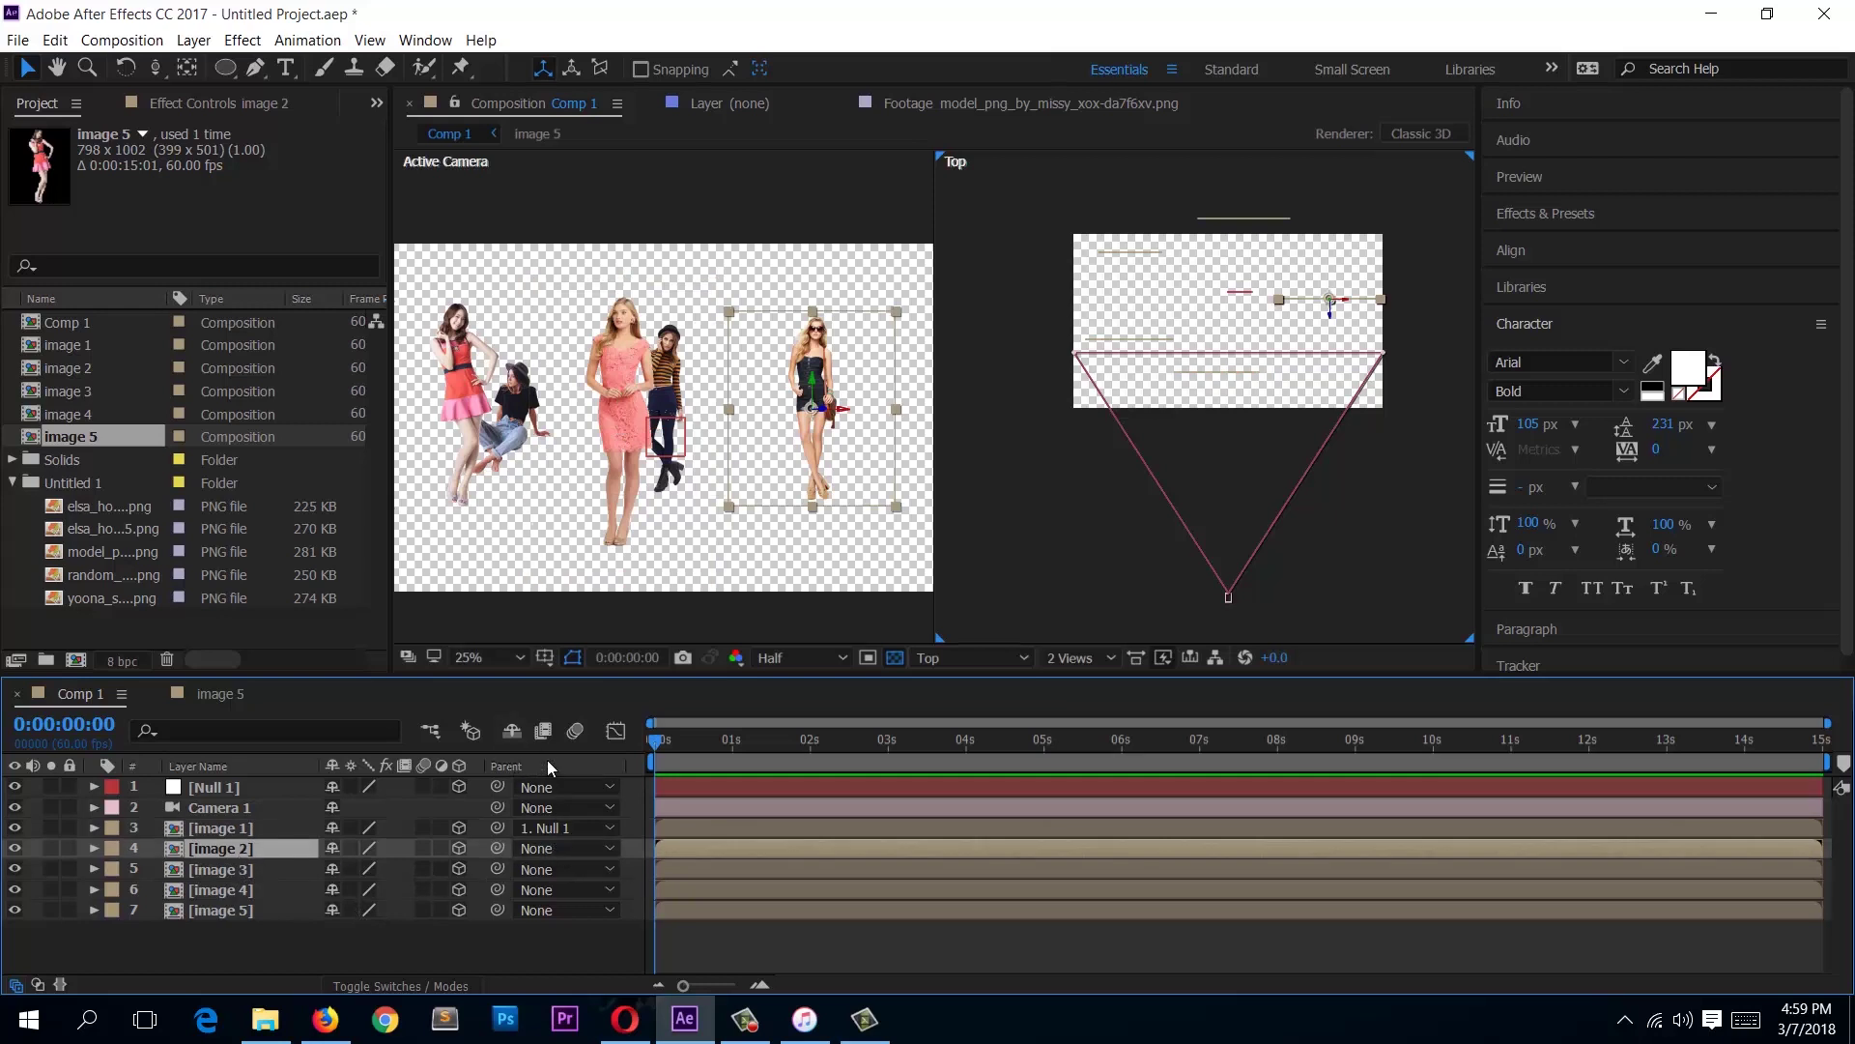
click(404, 985)
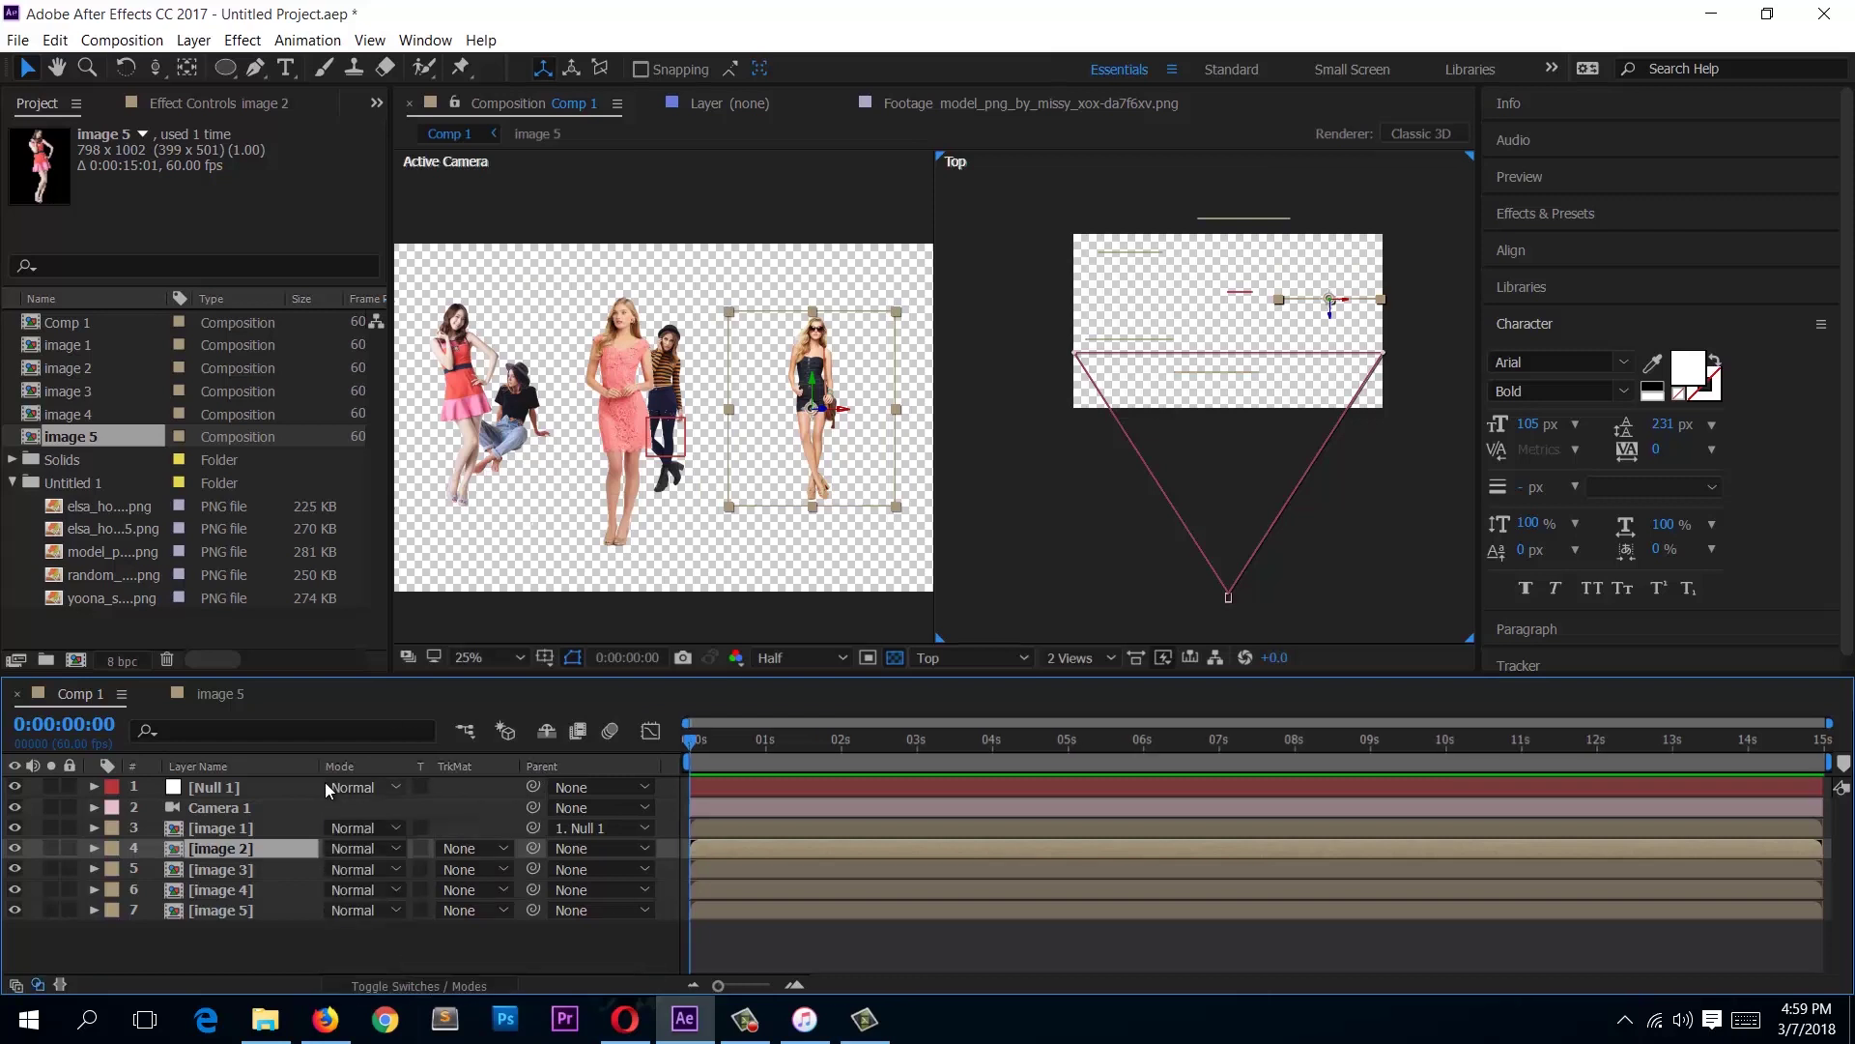
click(460, 966)
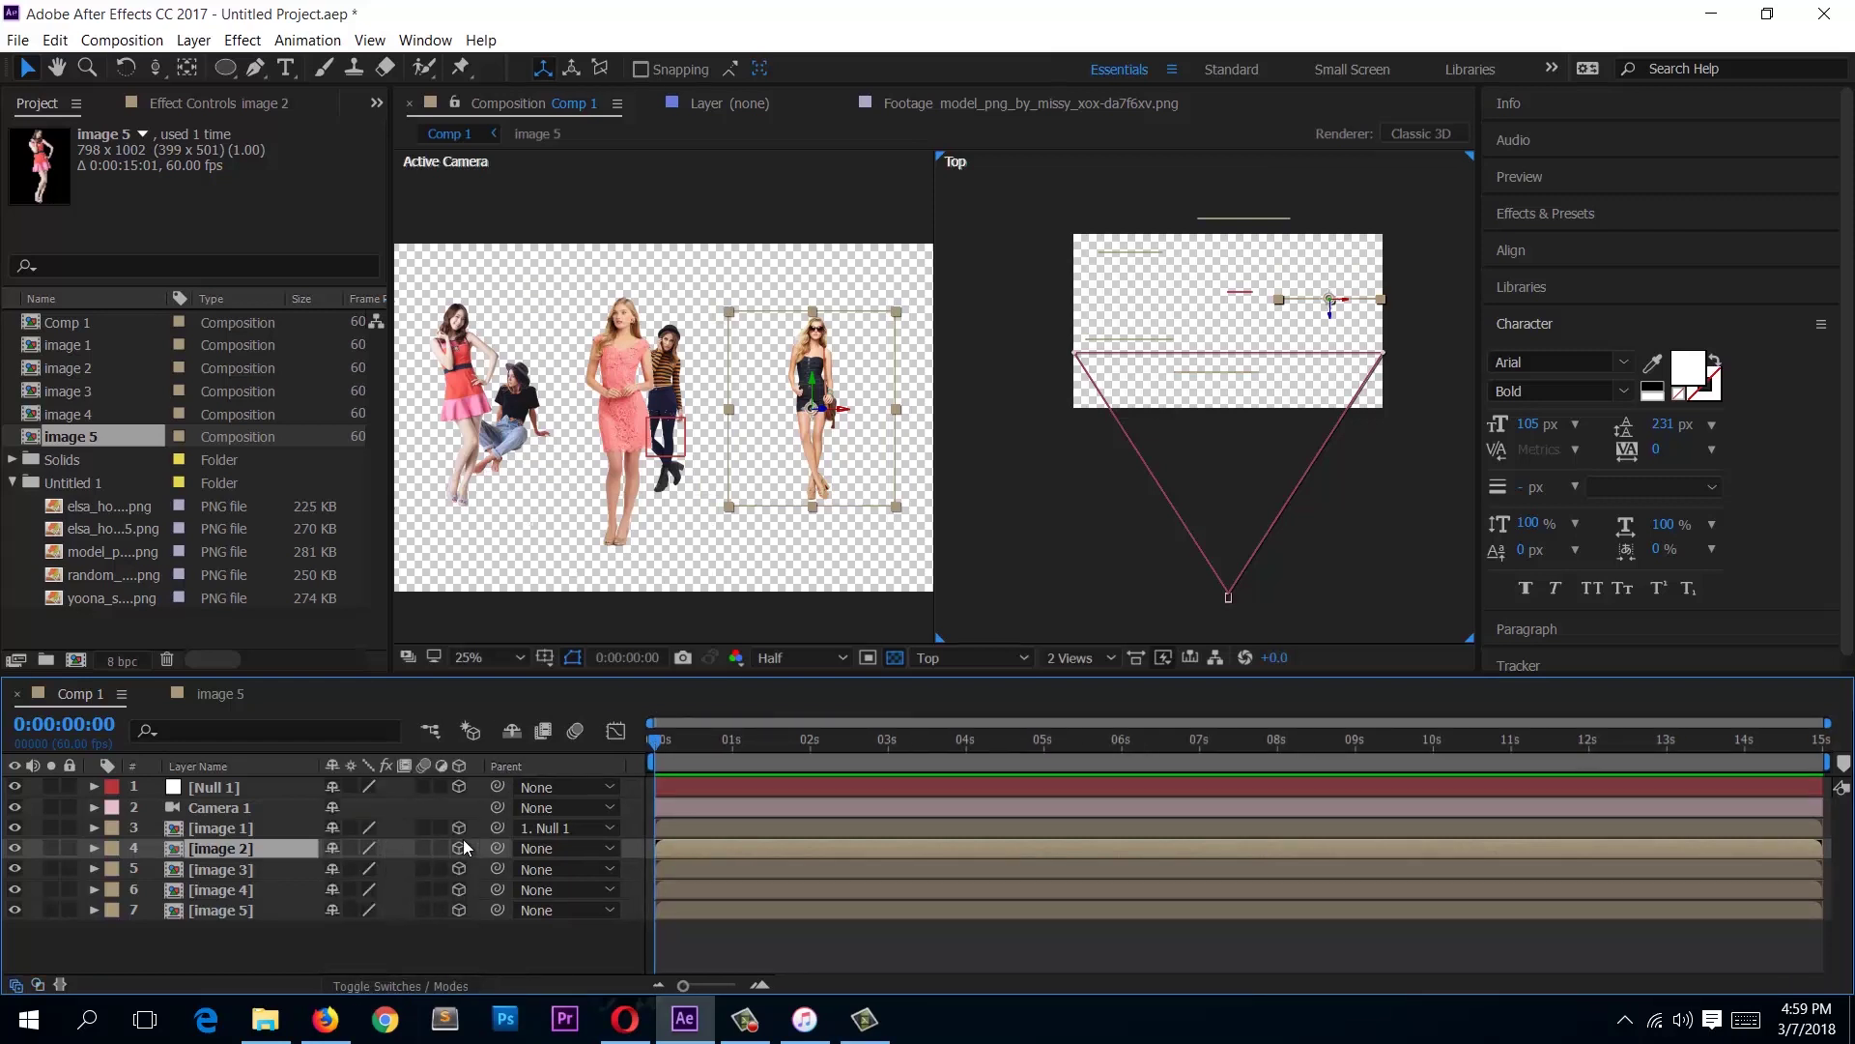
click(564, 848)
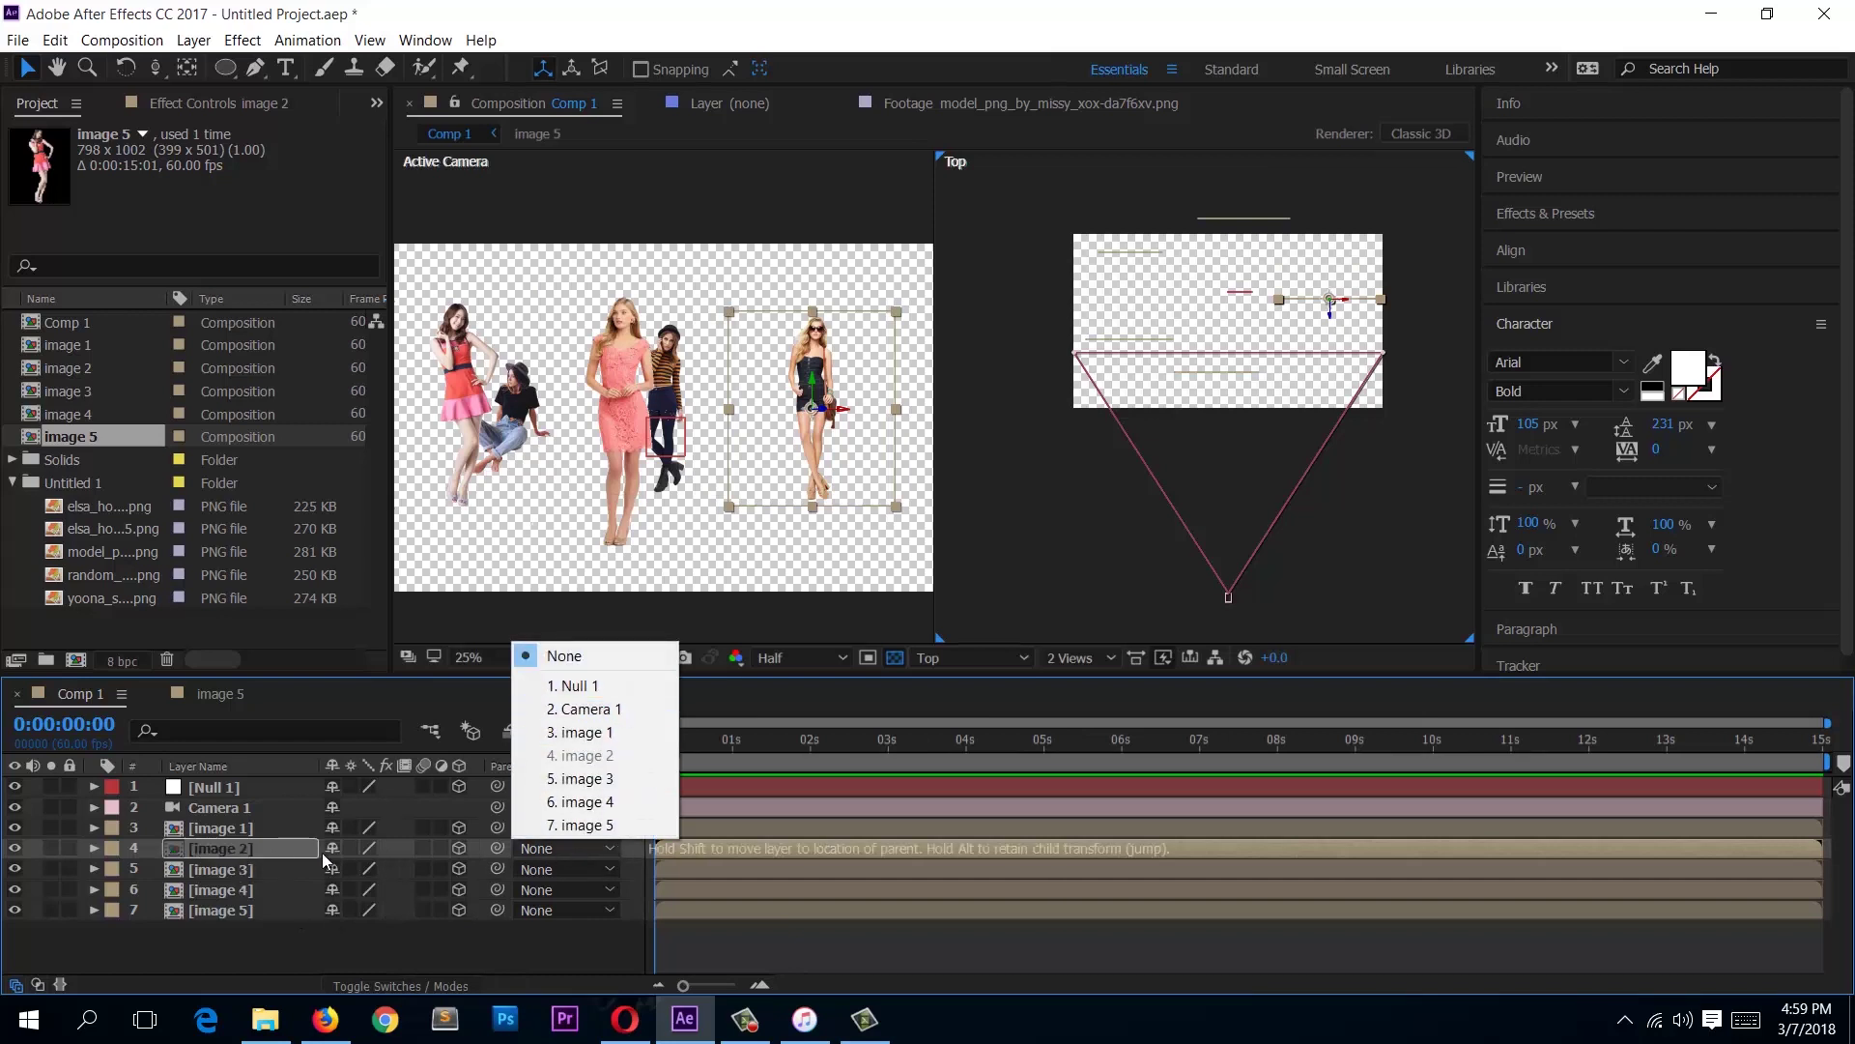
click(582, 687)
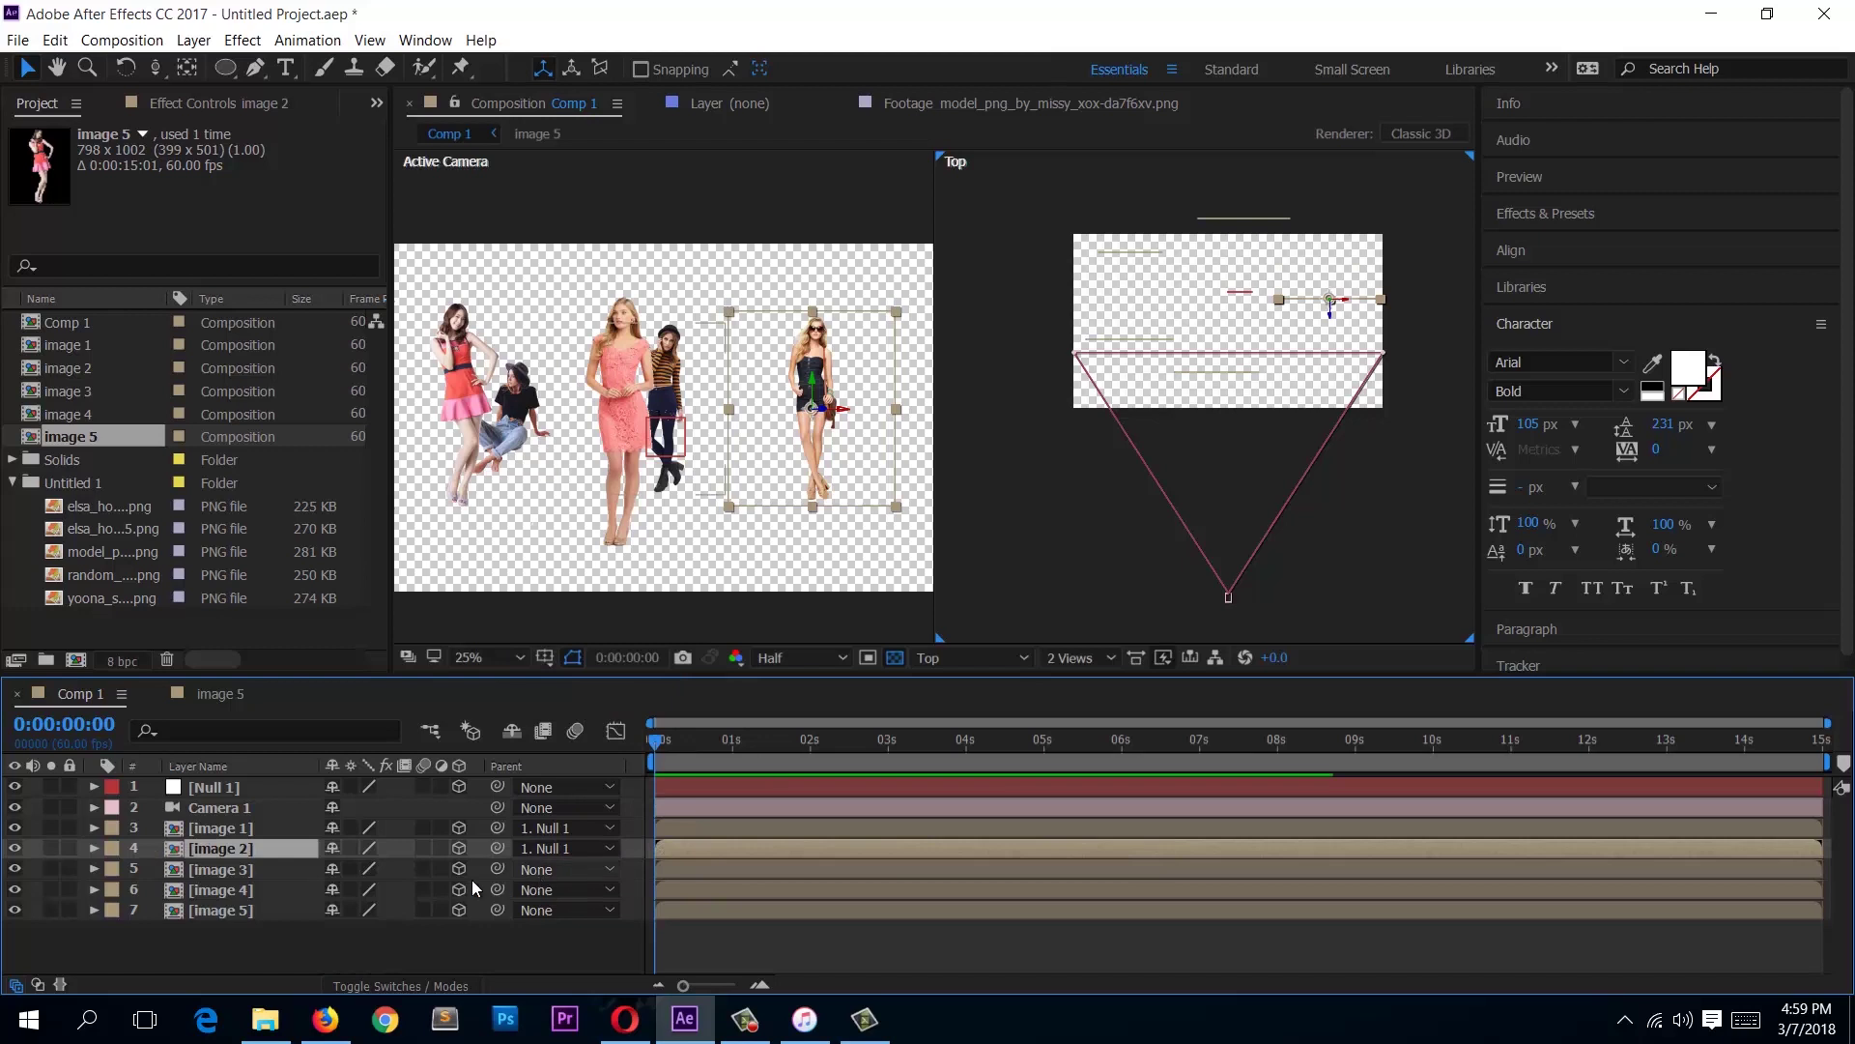
Step: Select image 3 through image 5 and pick-whip them to Null 1
click(216, 874)
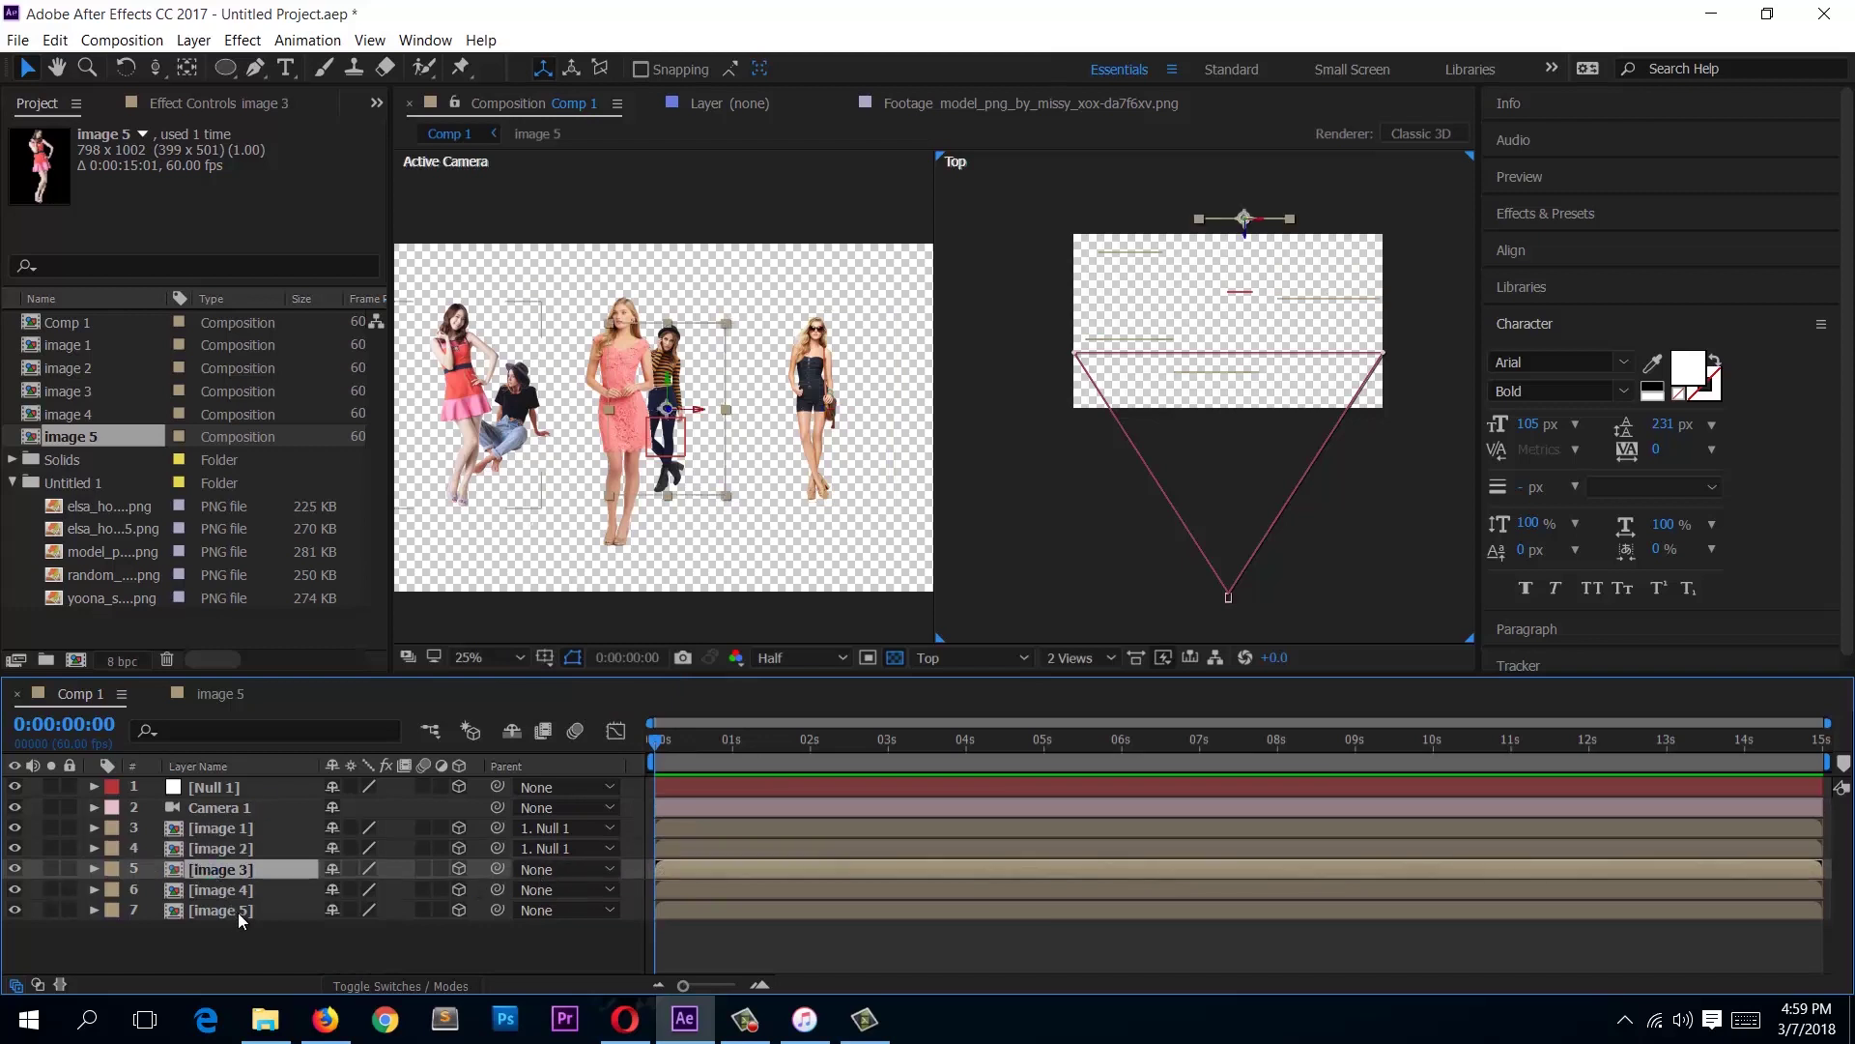
shift+click(238, 912)
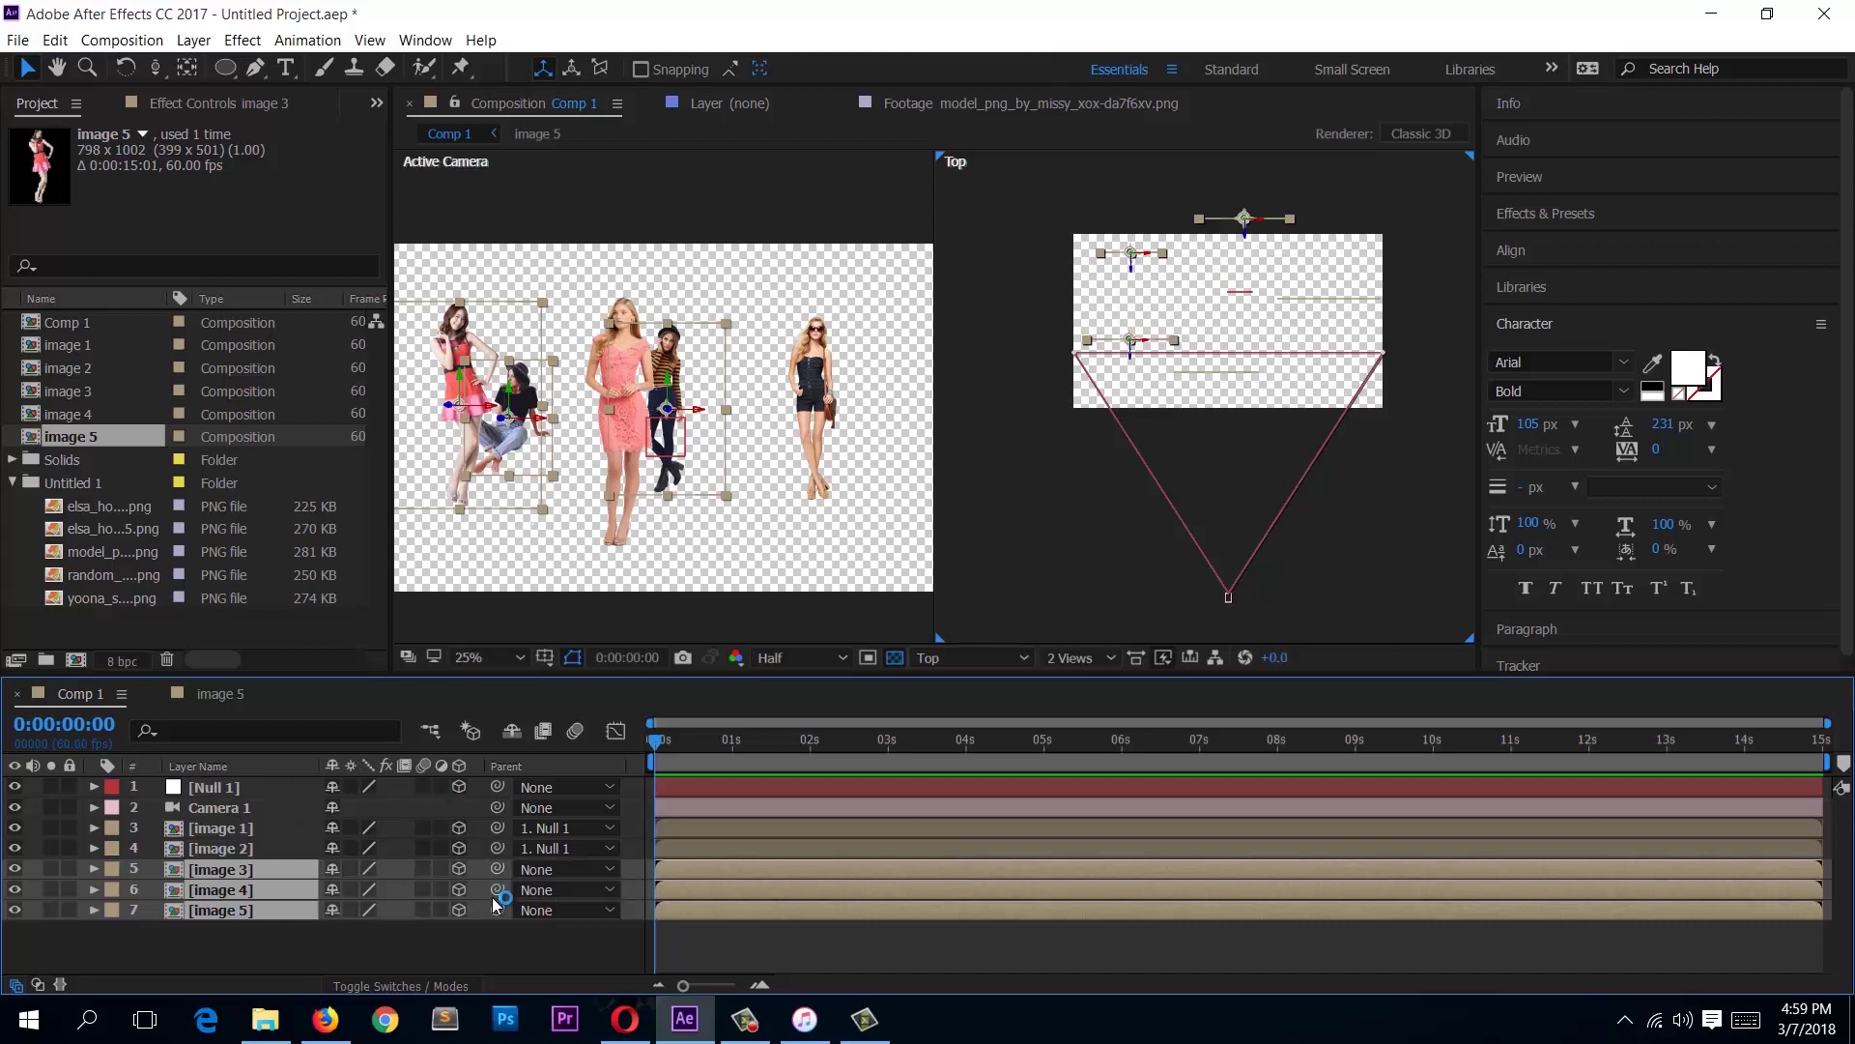
drag(498, 880, 242, 791)
Step: Drag Null 1 slightly to test that the parented models follow it
click(502, 936)
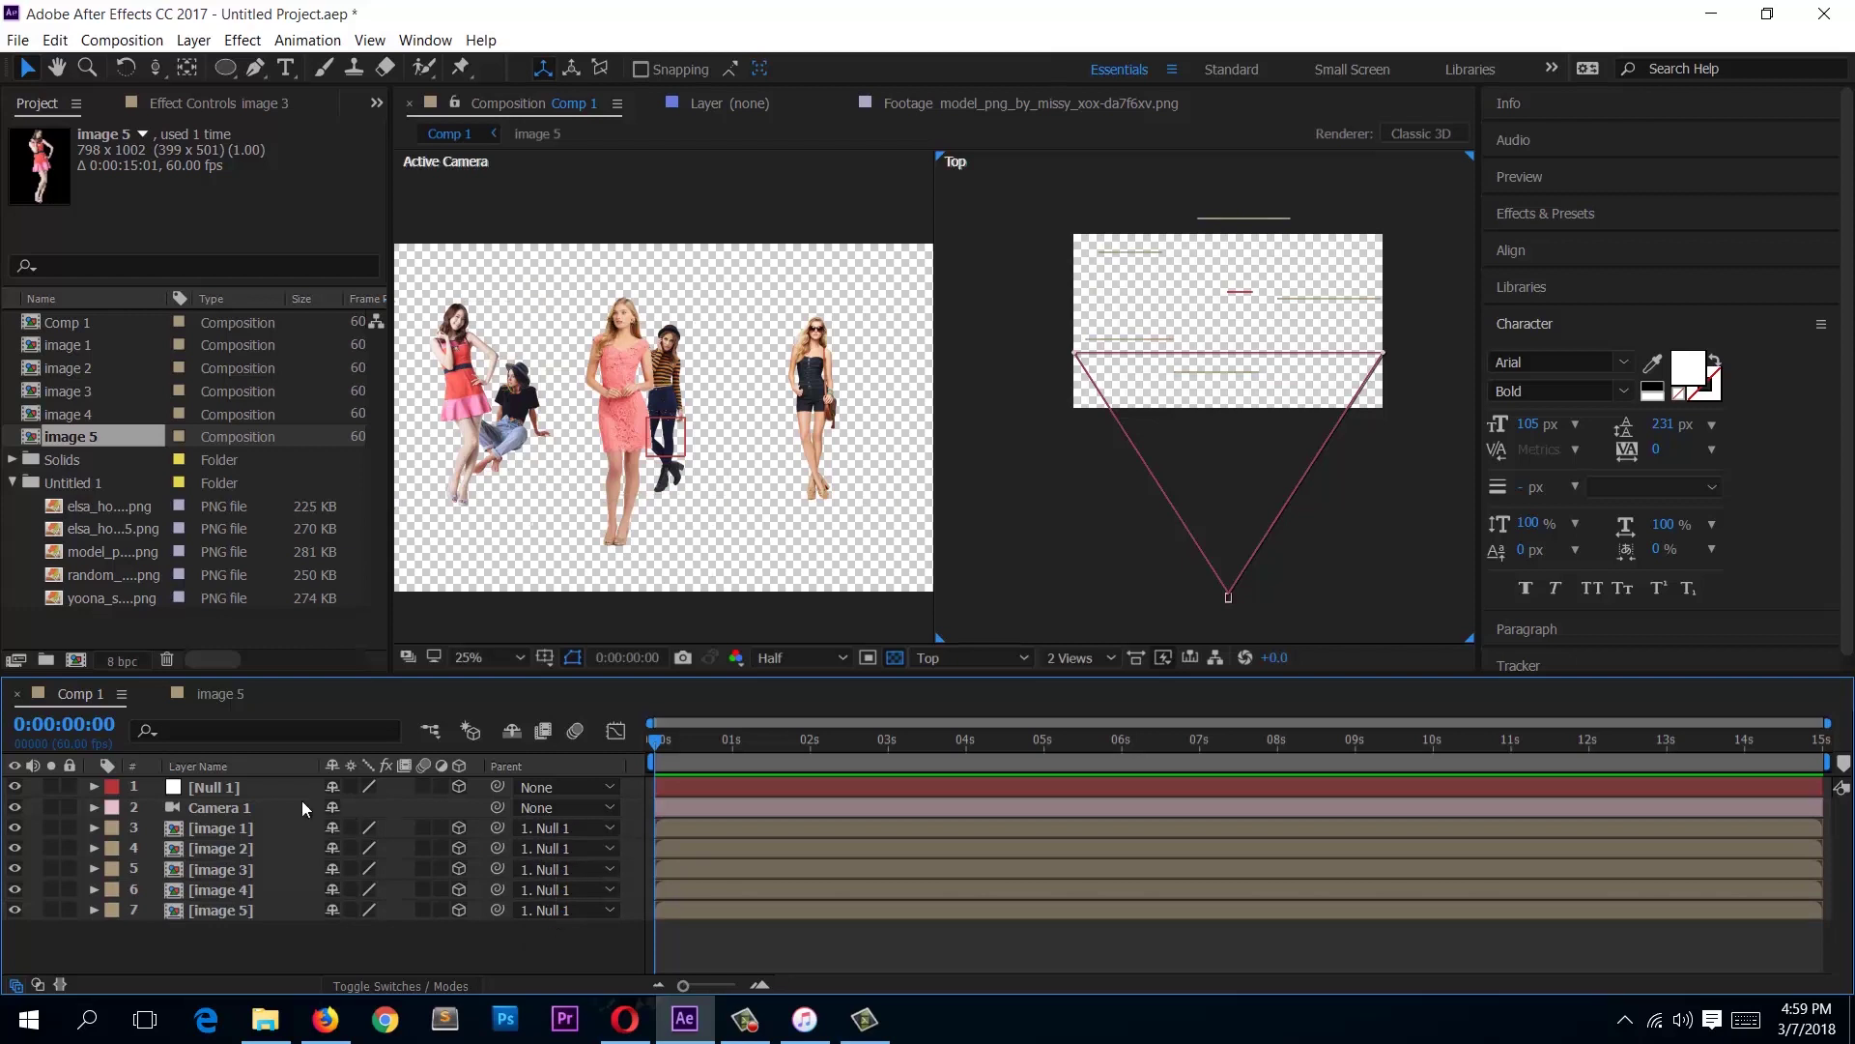
click(247, 792)
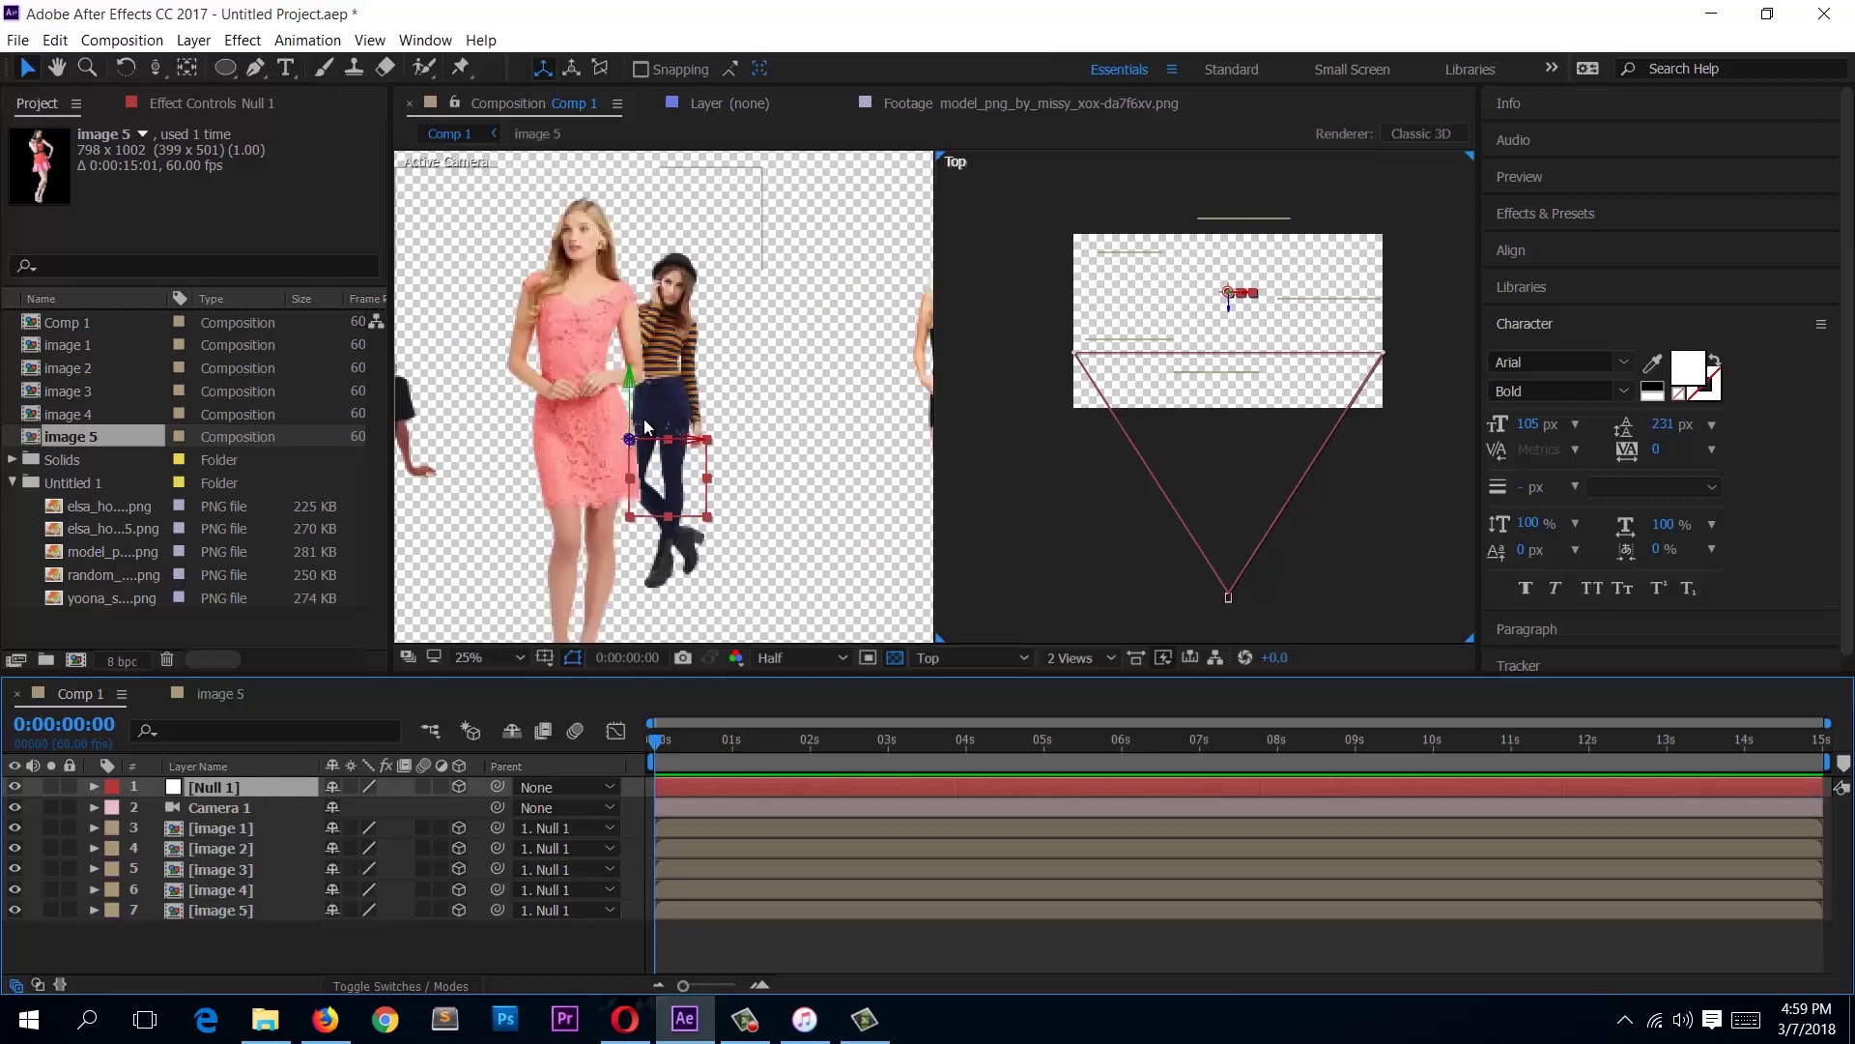
mouse_move(647, 442)
mouse_down()
mouse_move(751, 456)
mouse_move(725, 530)
mouse_move(643, 438)
mouse_up()
scroll(762, 456, down, 3)
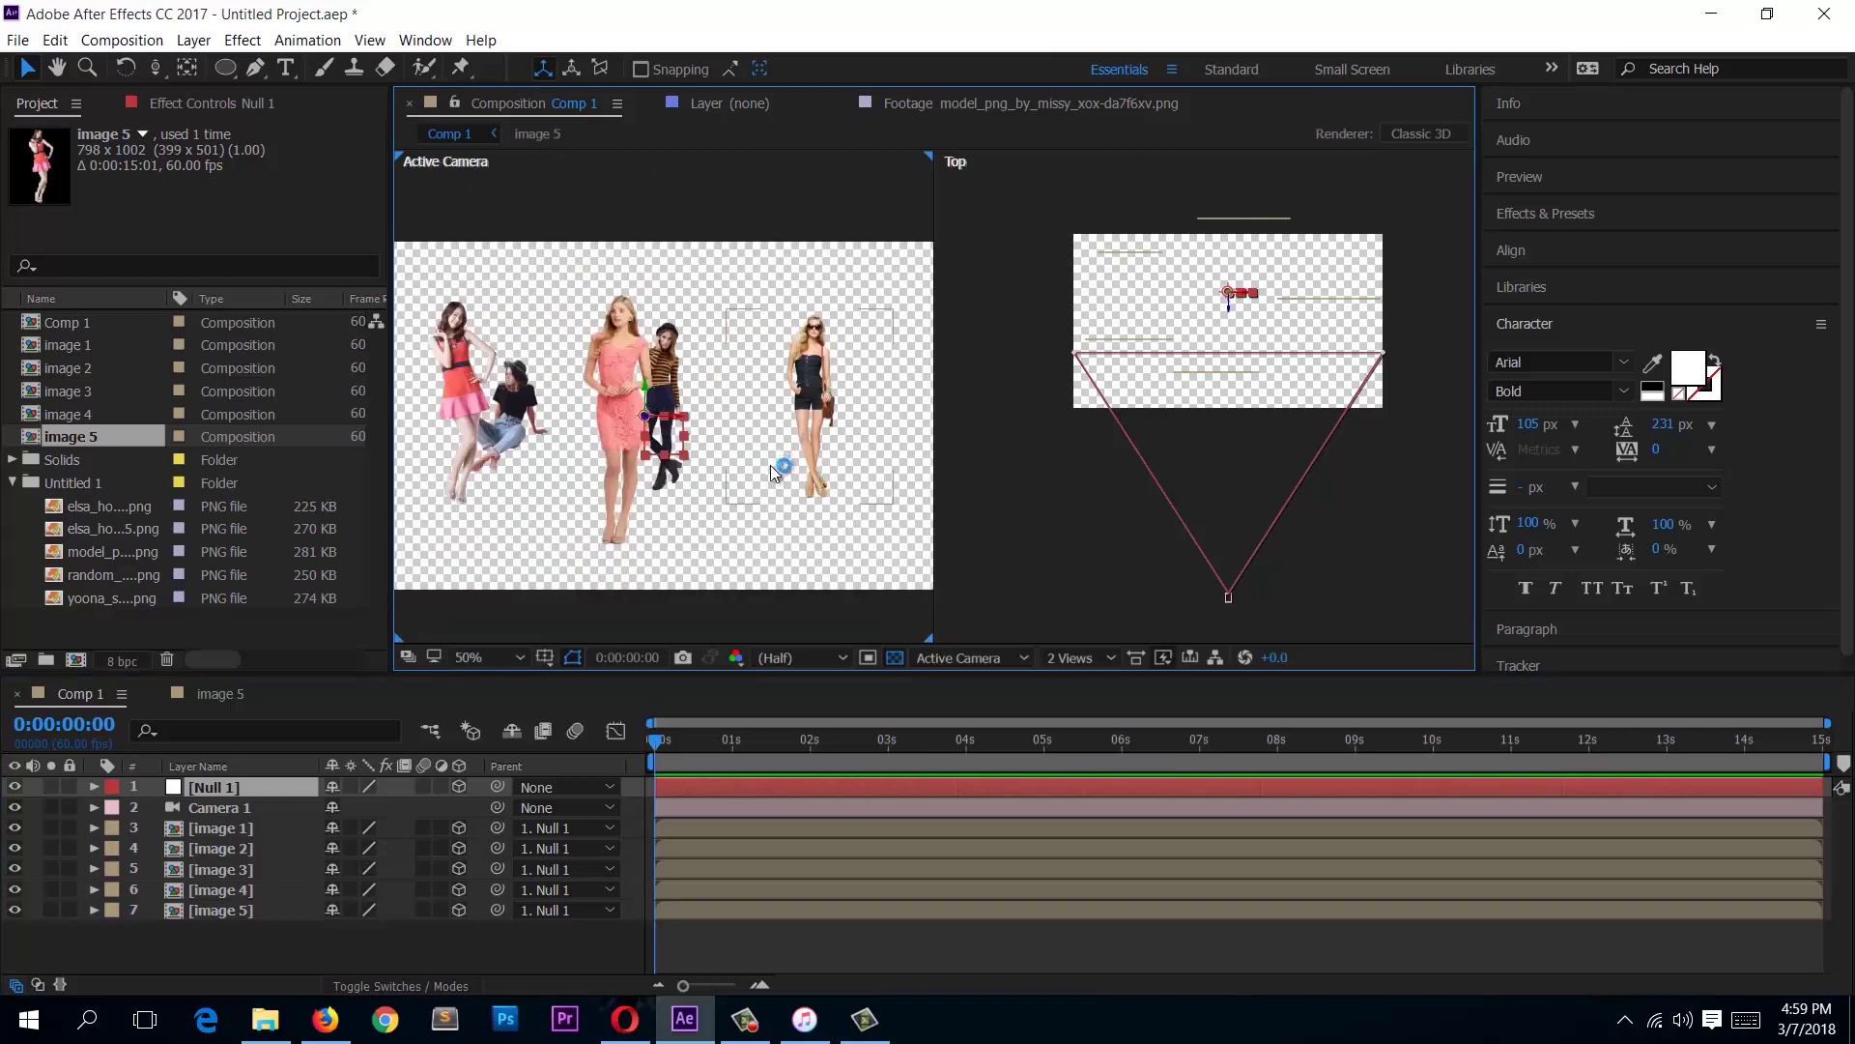
scroll(763, 459, up, 1)
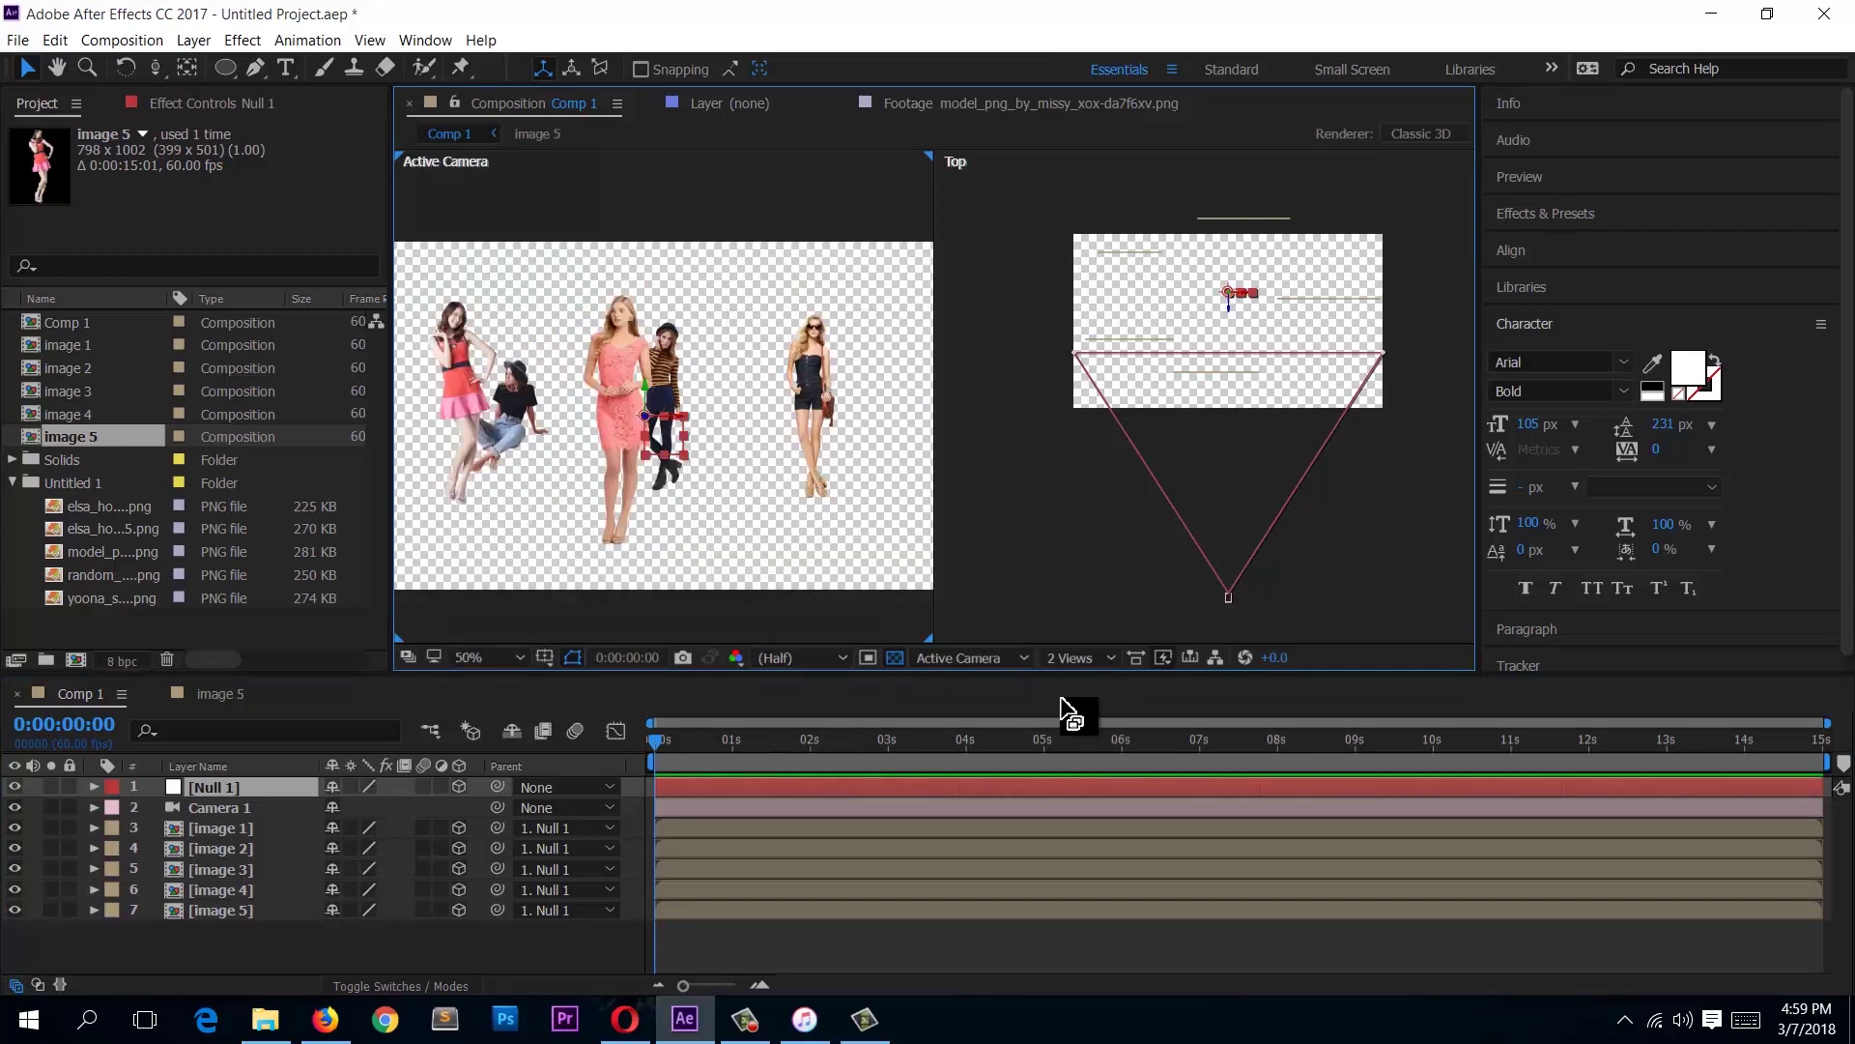
Step: Switch the viewer to a single Active Camera view, then slide Null 1 sideways to recheck
click(1086, 660)
click(1073, 682)
scroll(988, 496, up, 1)
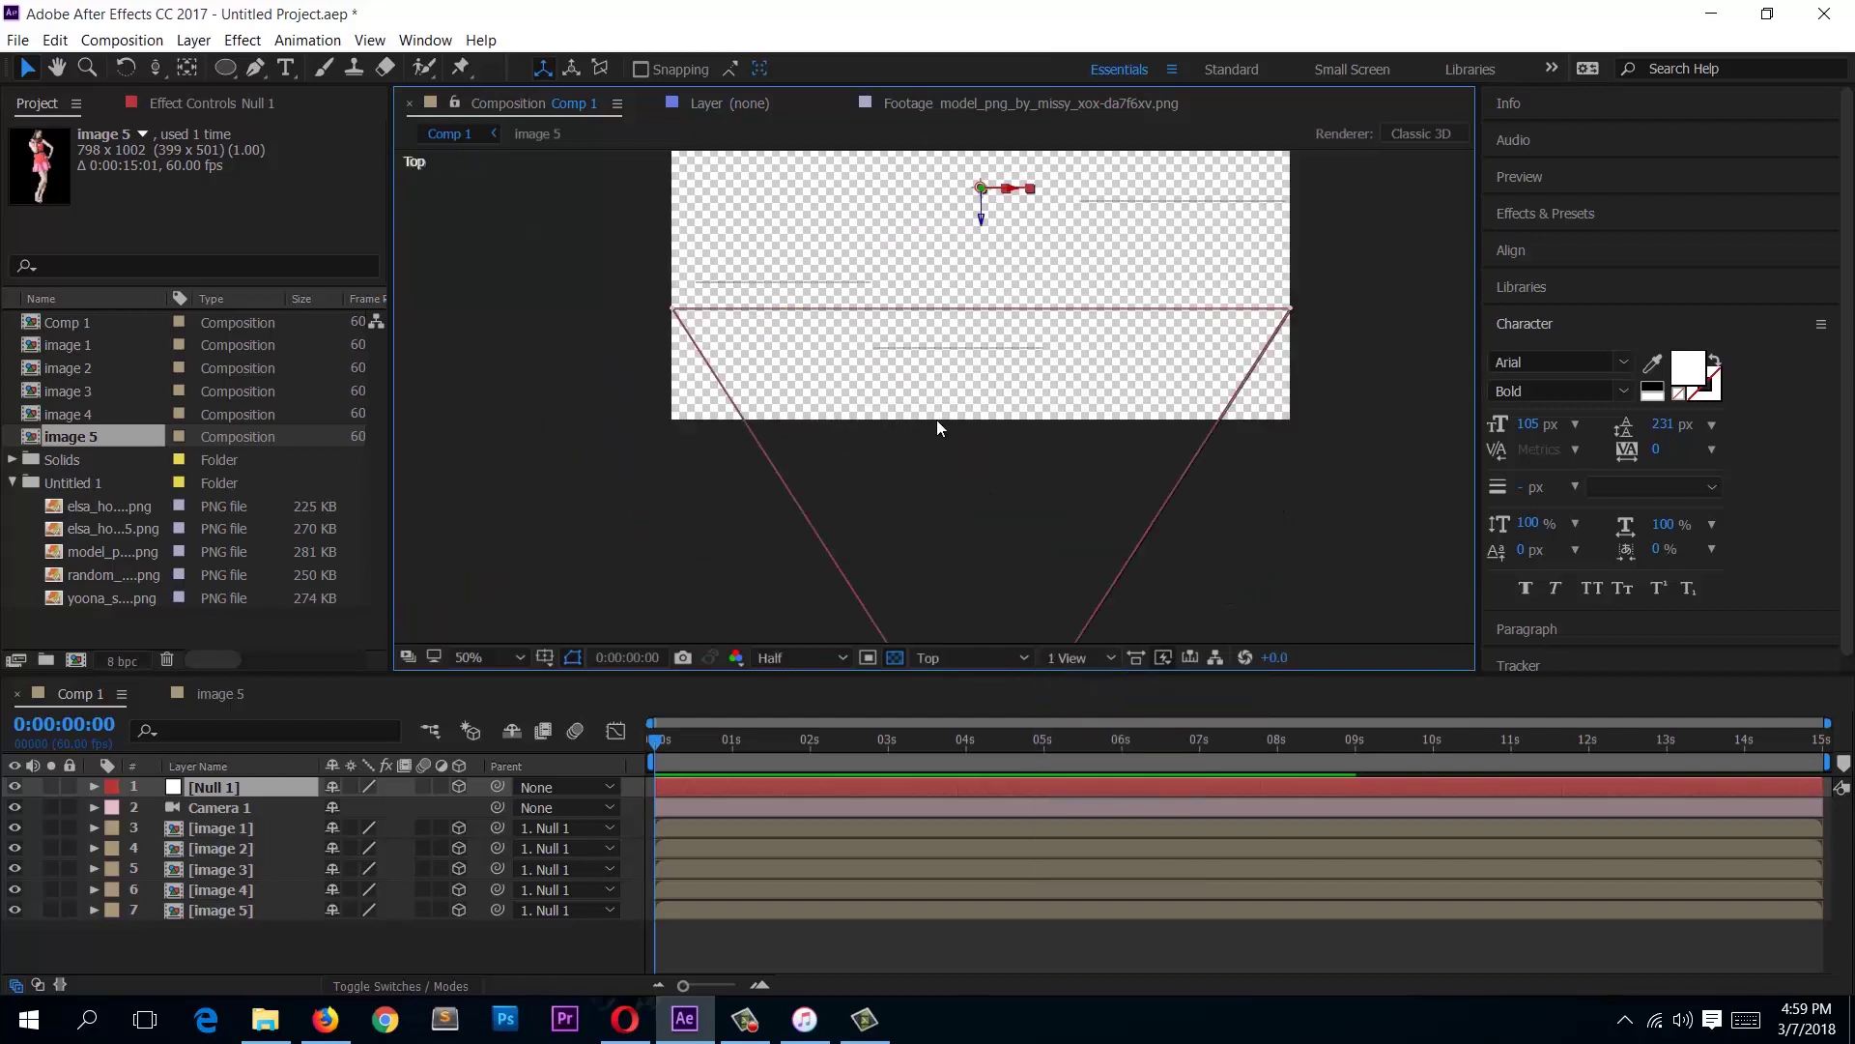
scroll(870, 503, up, 1)
click(947, 659)
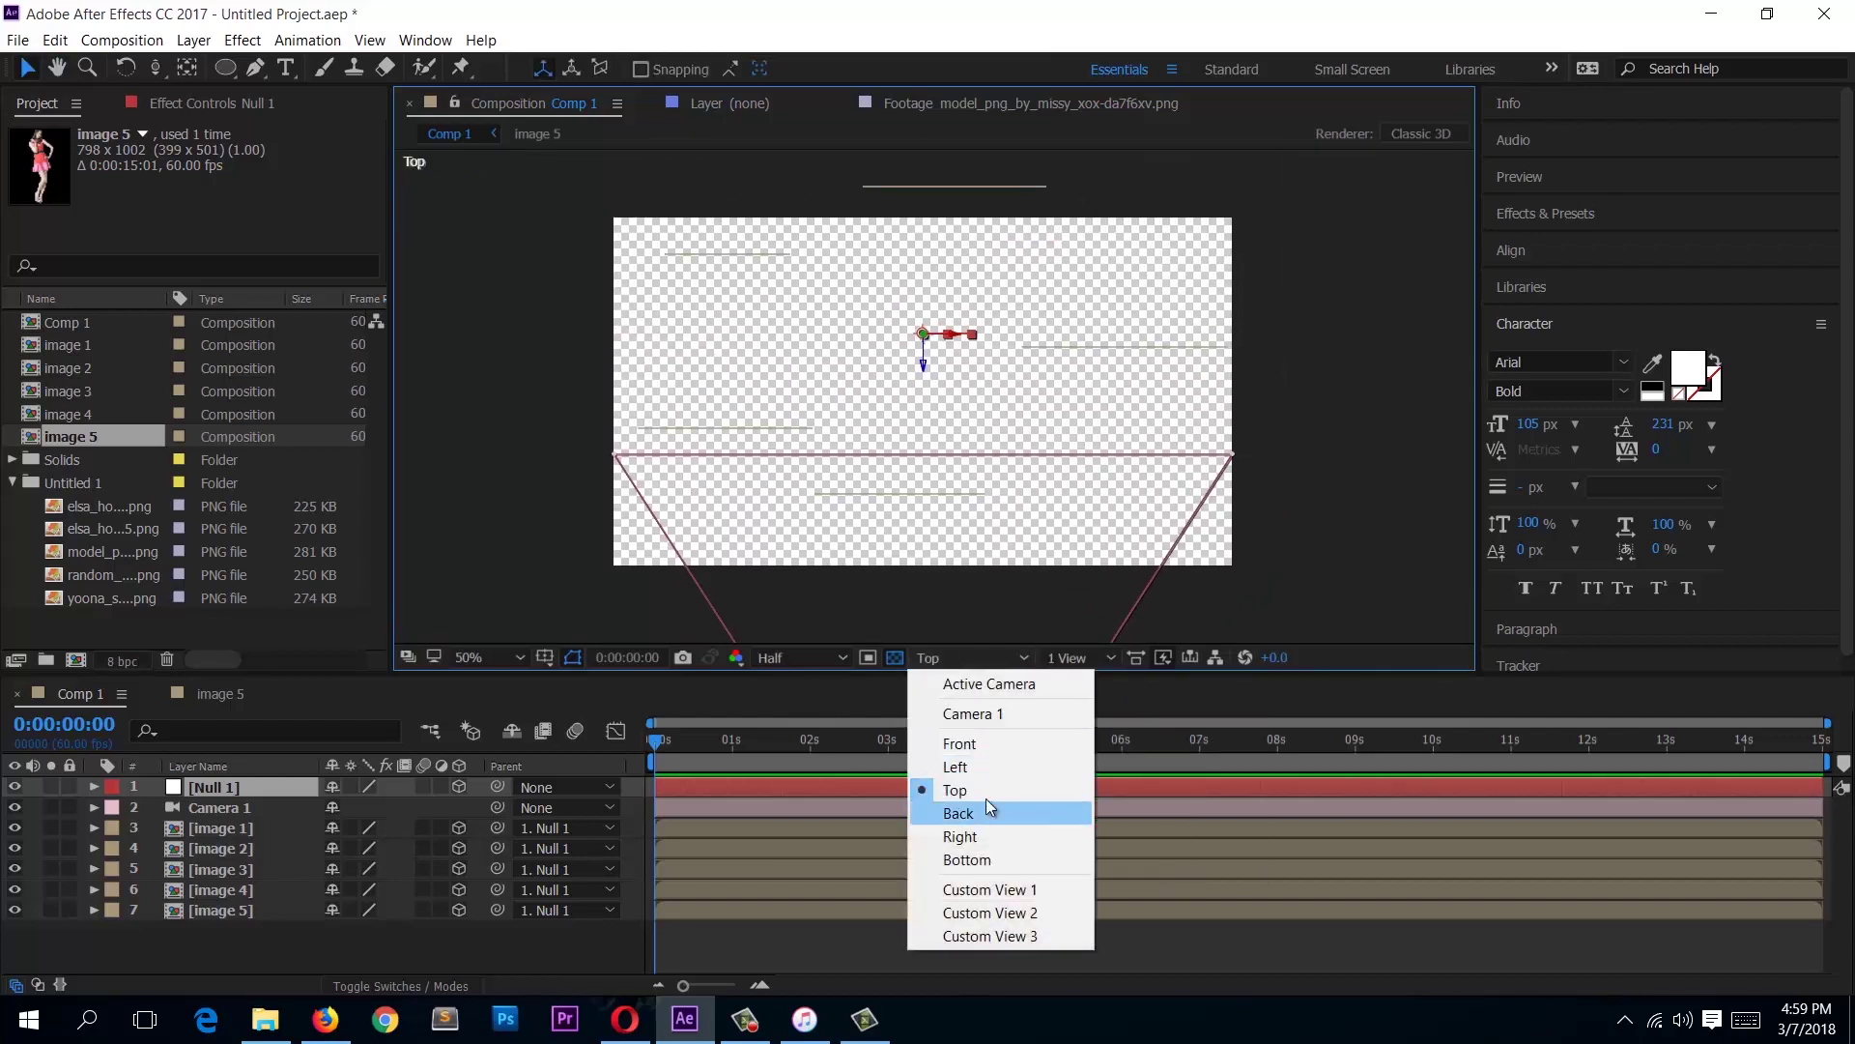
click(992, 715)
click(1006, 657)
click(996, 686)
mouse_move(955, 406)
mouse_down()
mouse_move(1250, 405)
mouse_move(621, 406)
mouse_move(1070, 414)
mouse_move(718, 414)
mouse_move(934, 413)
mouse_up()
Step: Create a #ECECEC solid, White Solid 1, and move it to the bottom of the layer stack
right_click(377, 943)
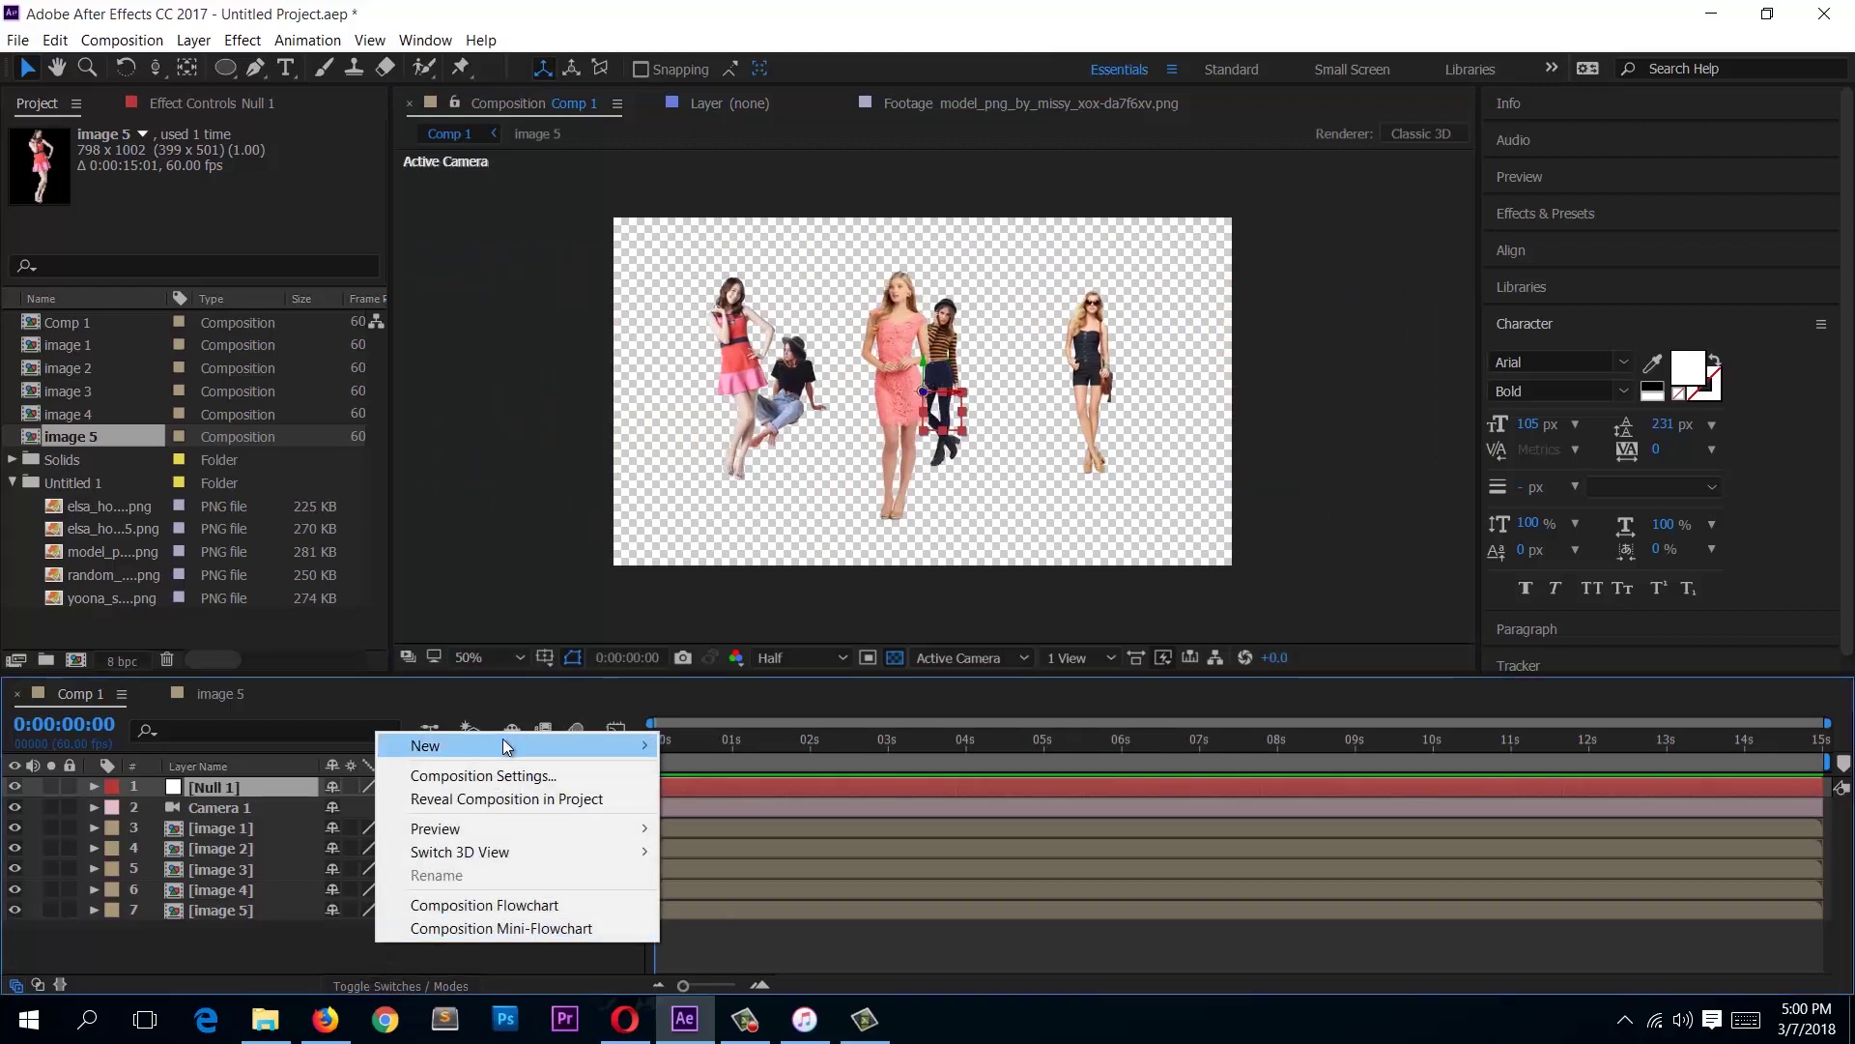
mouse_move(506, 745)
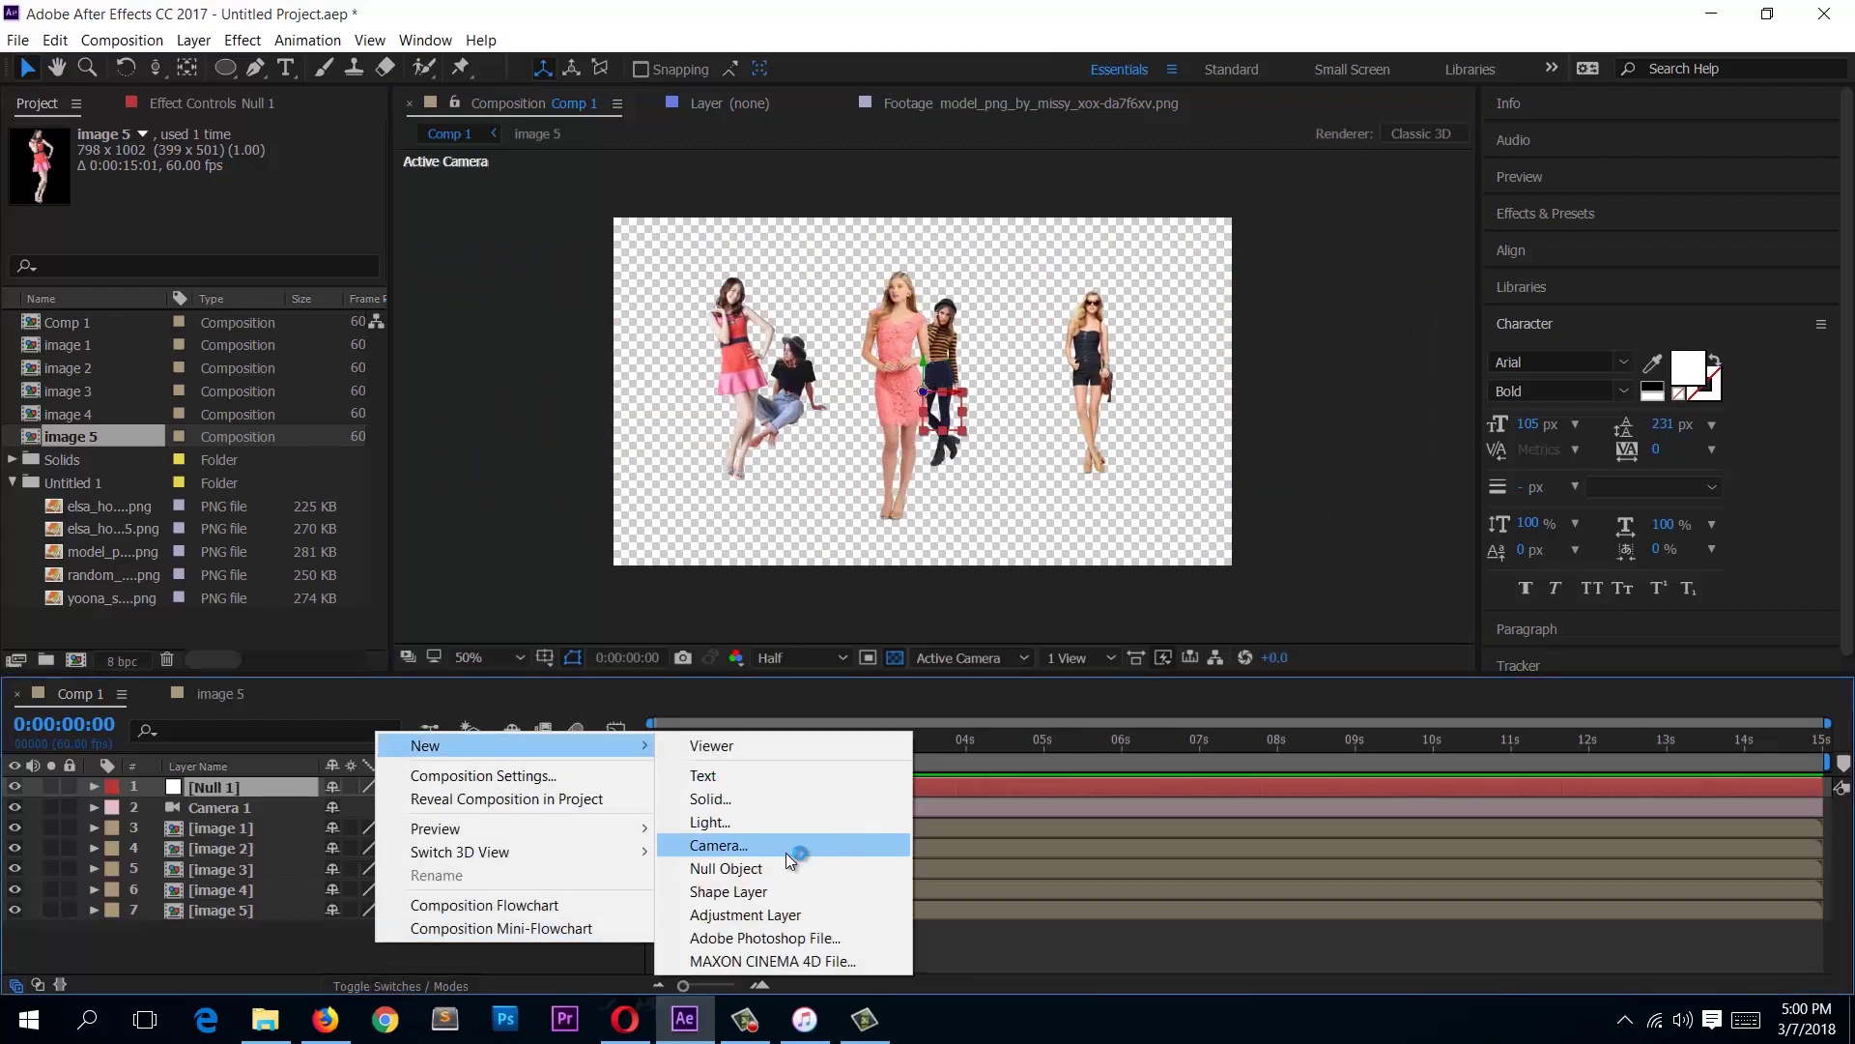
click(768, 800)
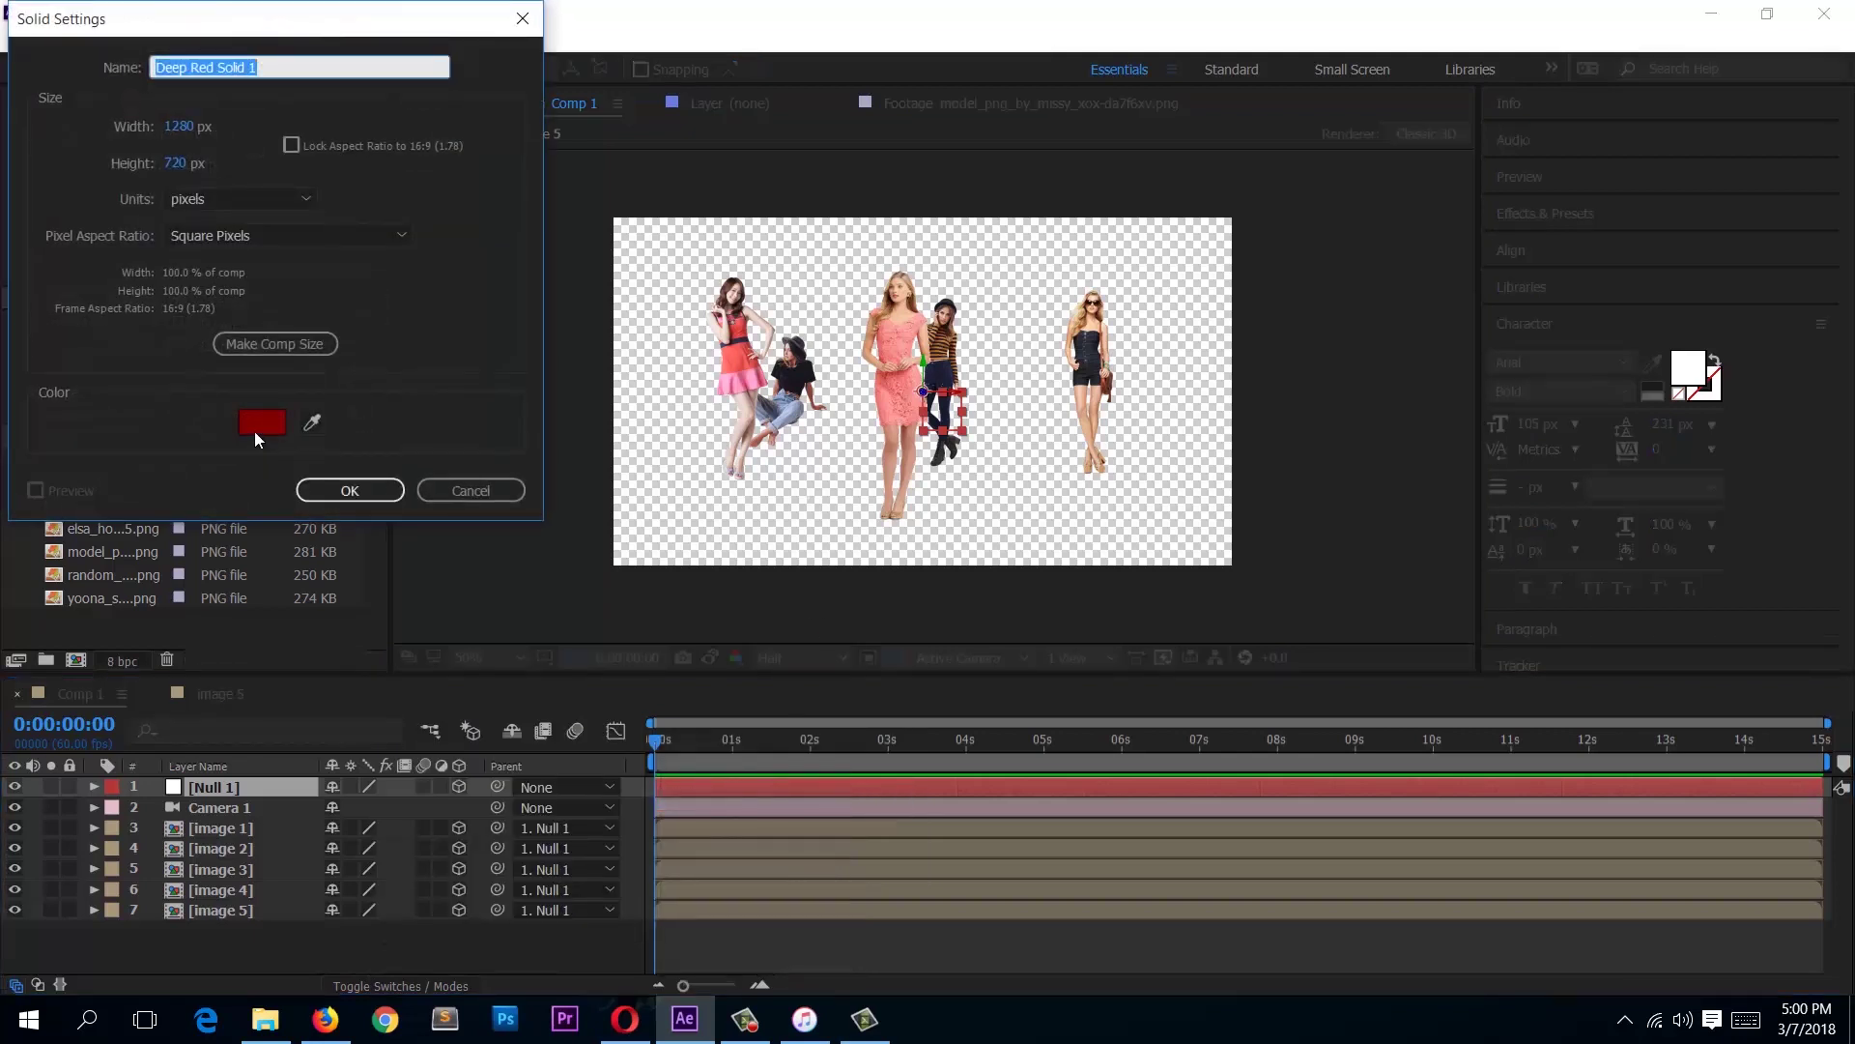
click(256, 439)
drag(183, 121, 152, 115)
click(684, 109)
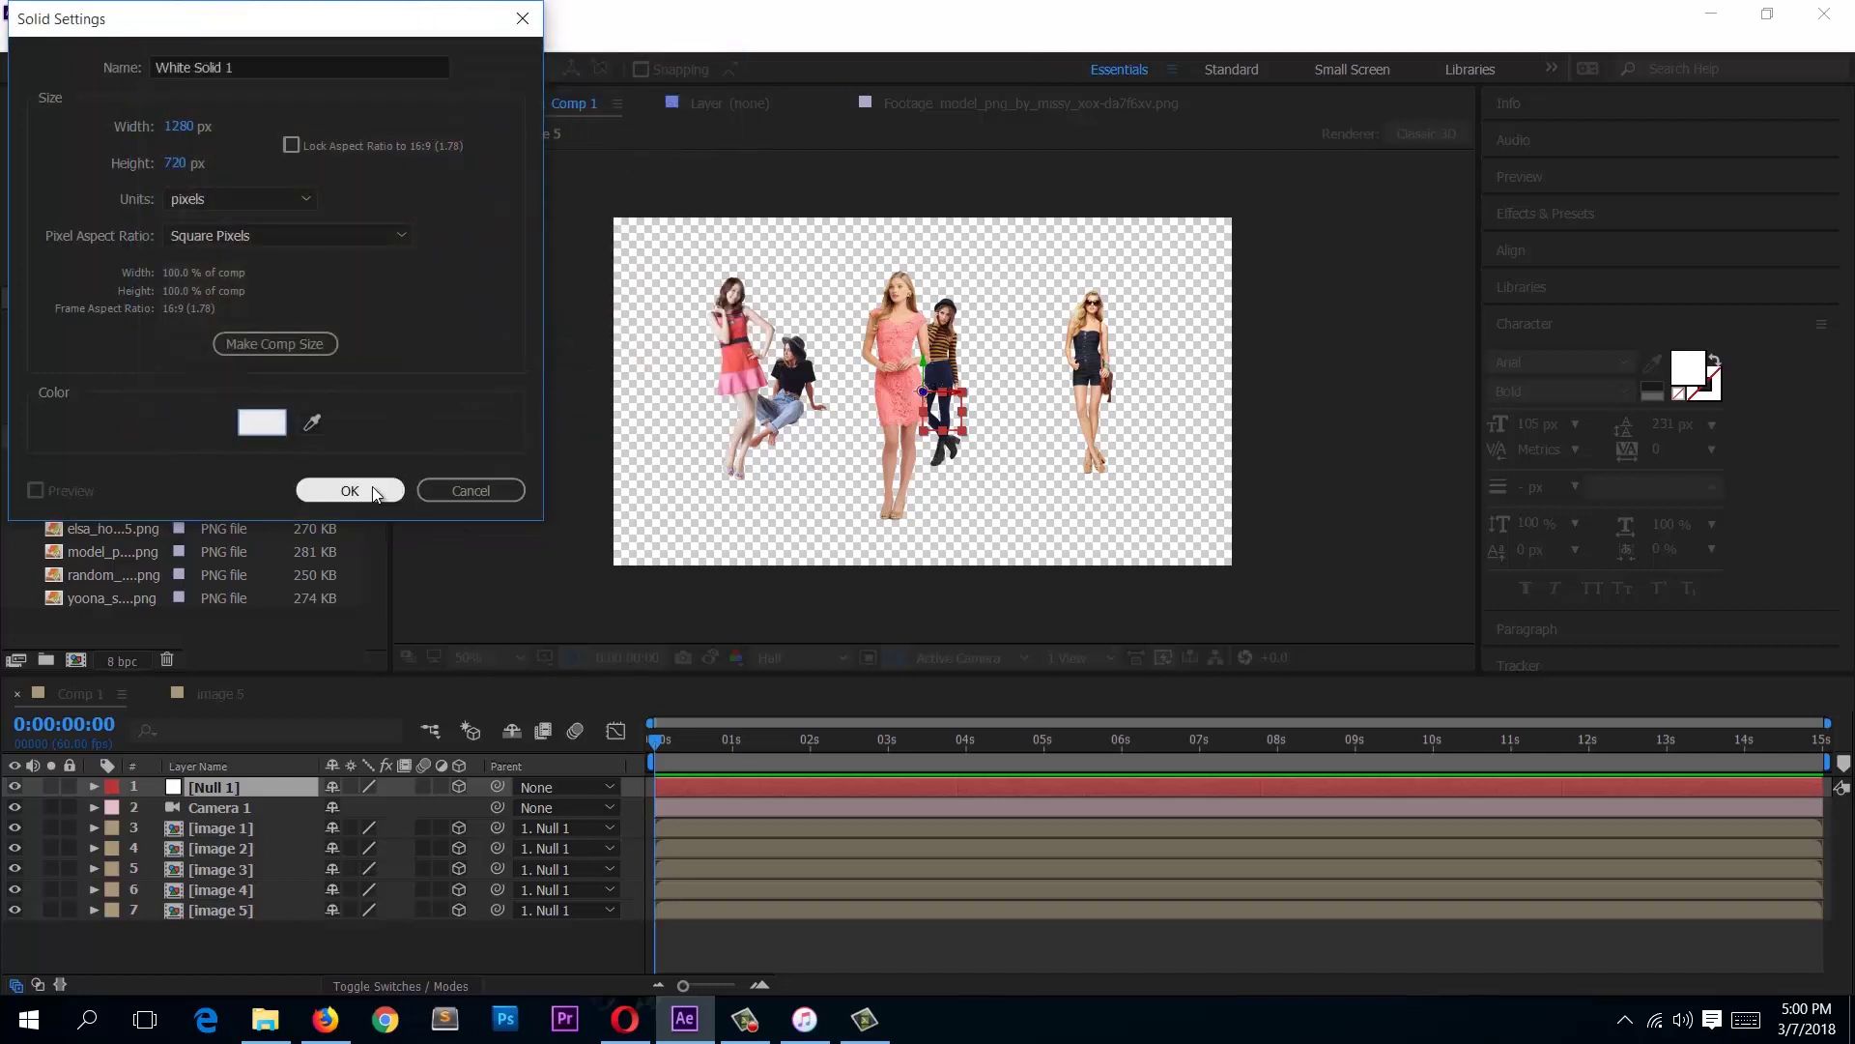
click(349, 491)
drag(215, 793, 234, 943)
click(1332, 450)
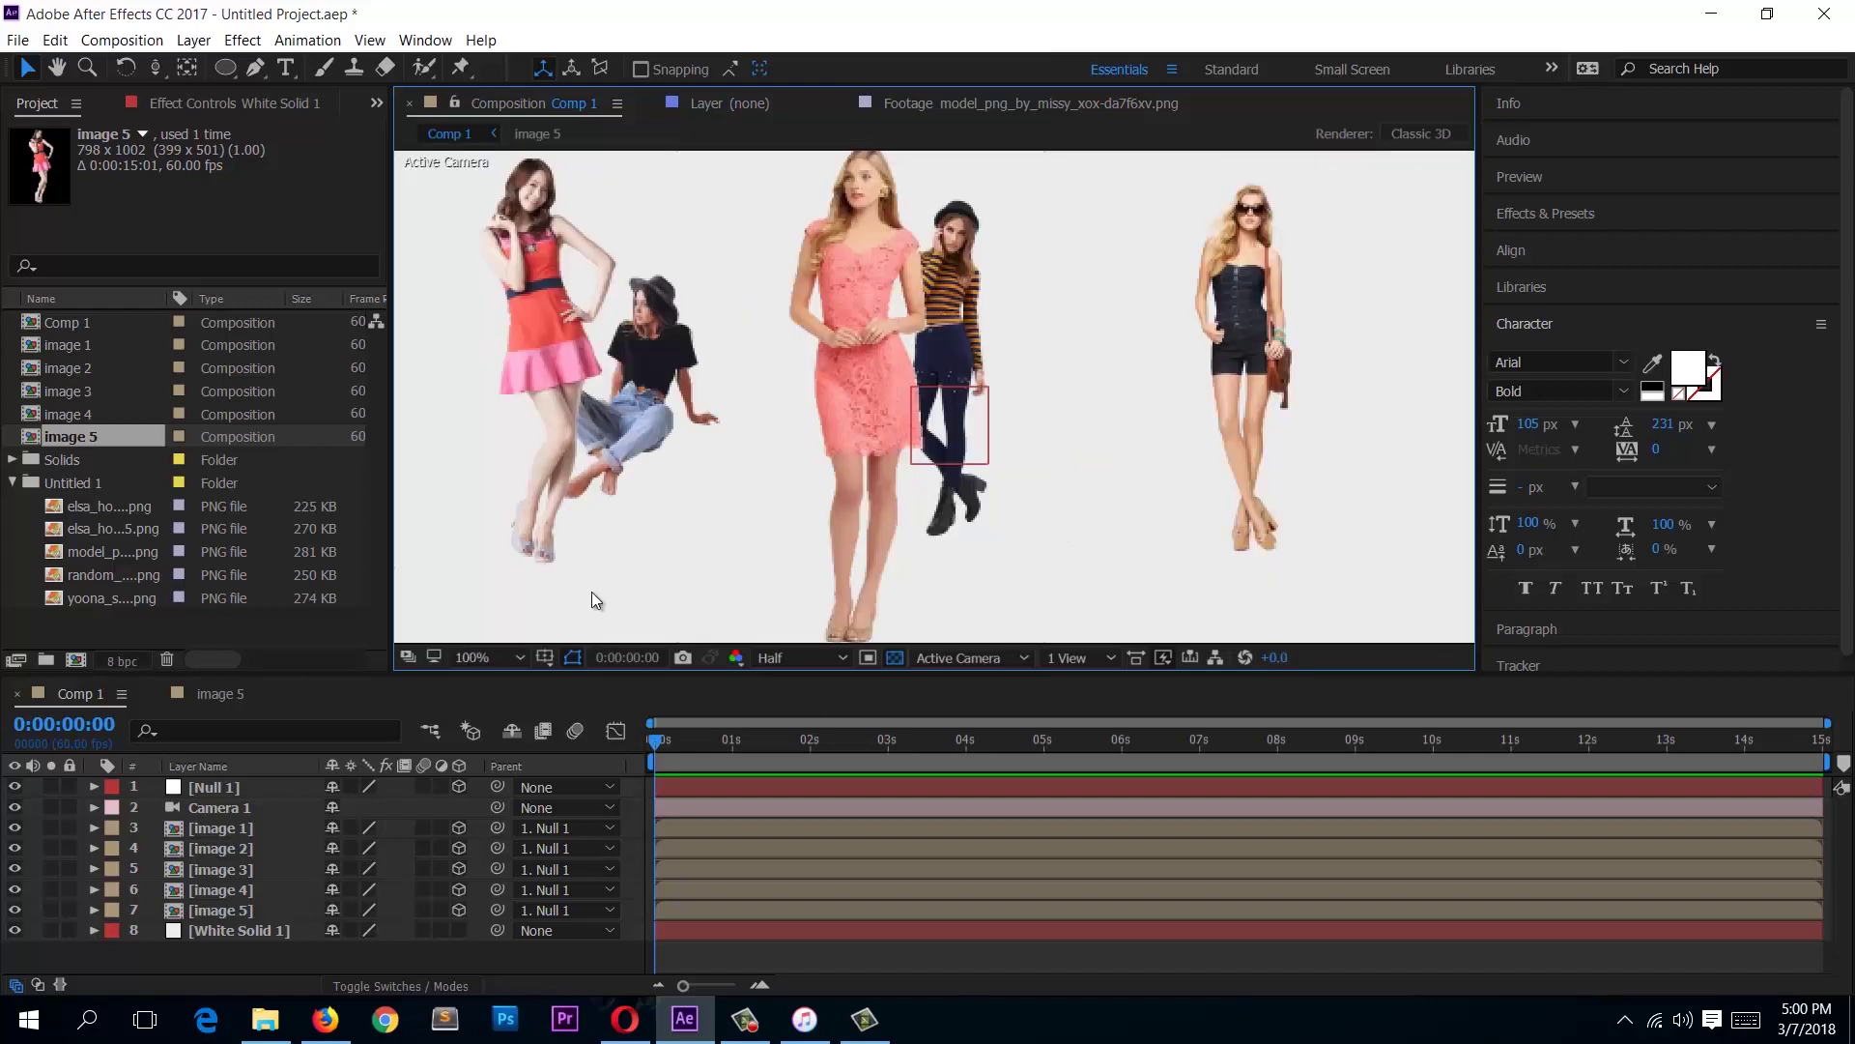
Step: Select Null 1 and play, then stop, a preview of the animation
click(220, 787)
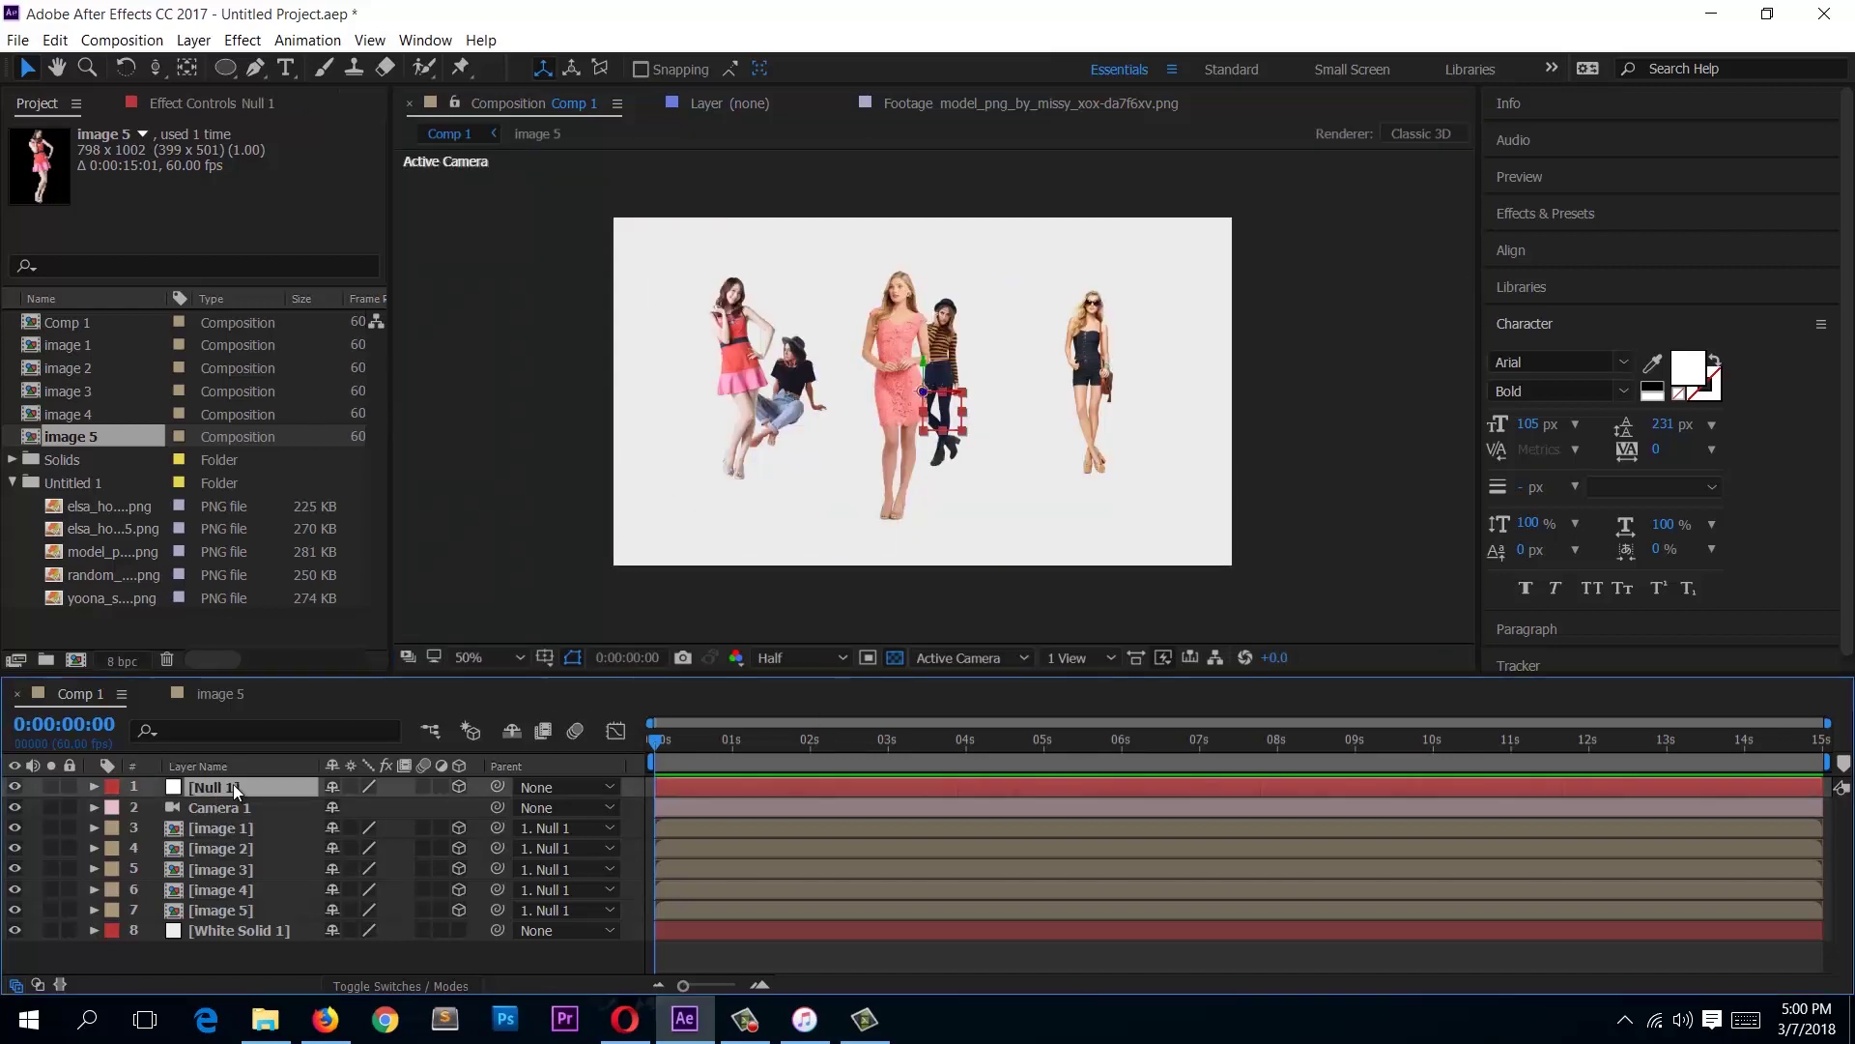
key(space)
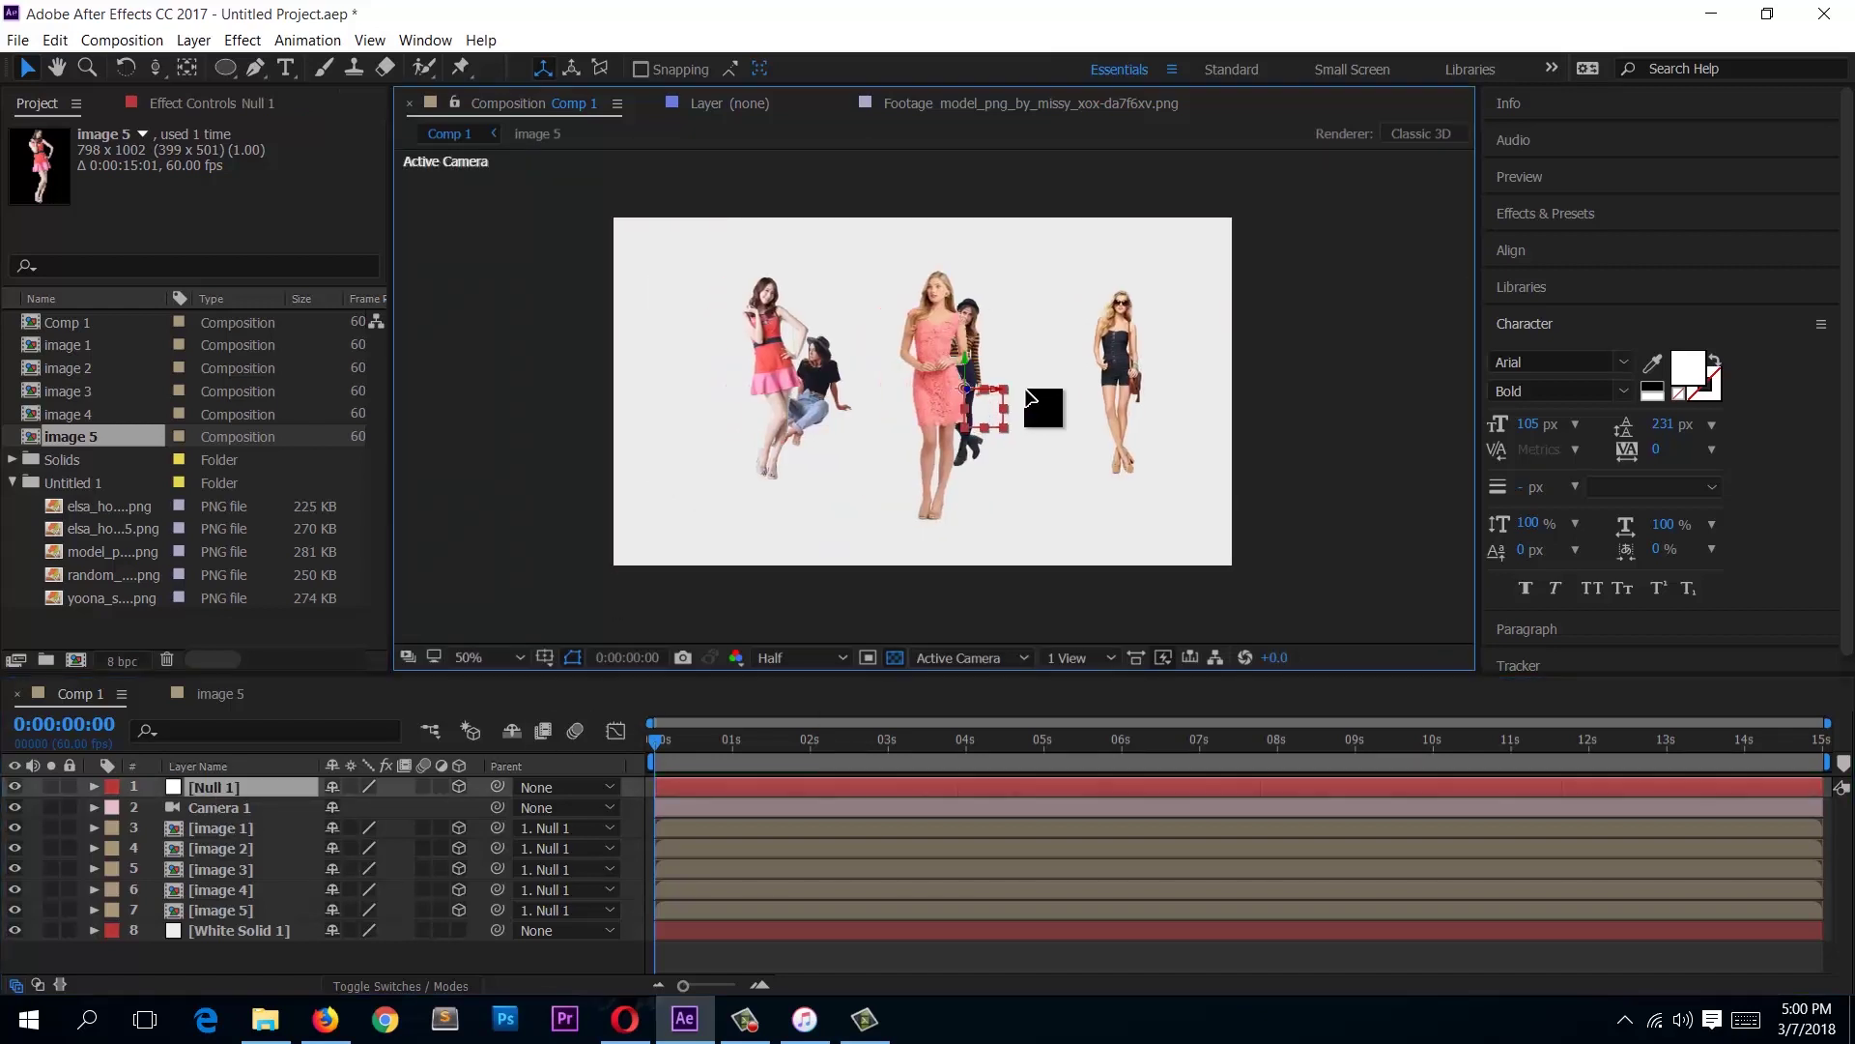
key(space)
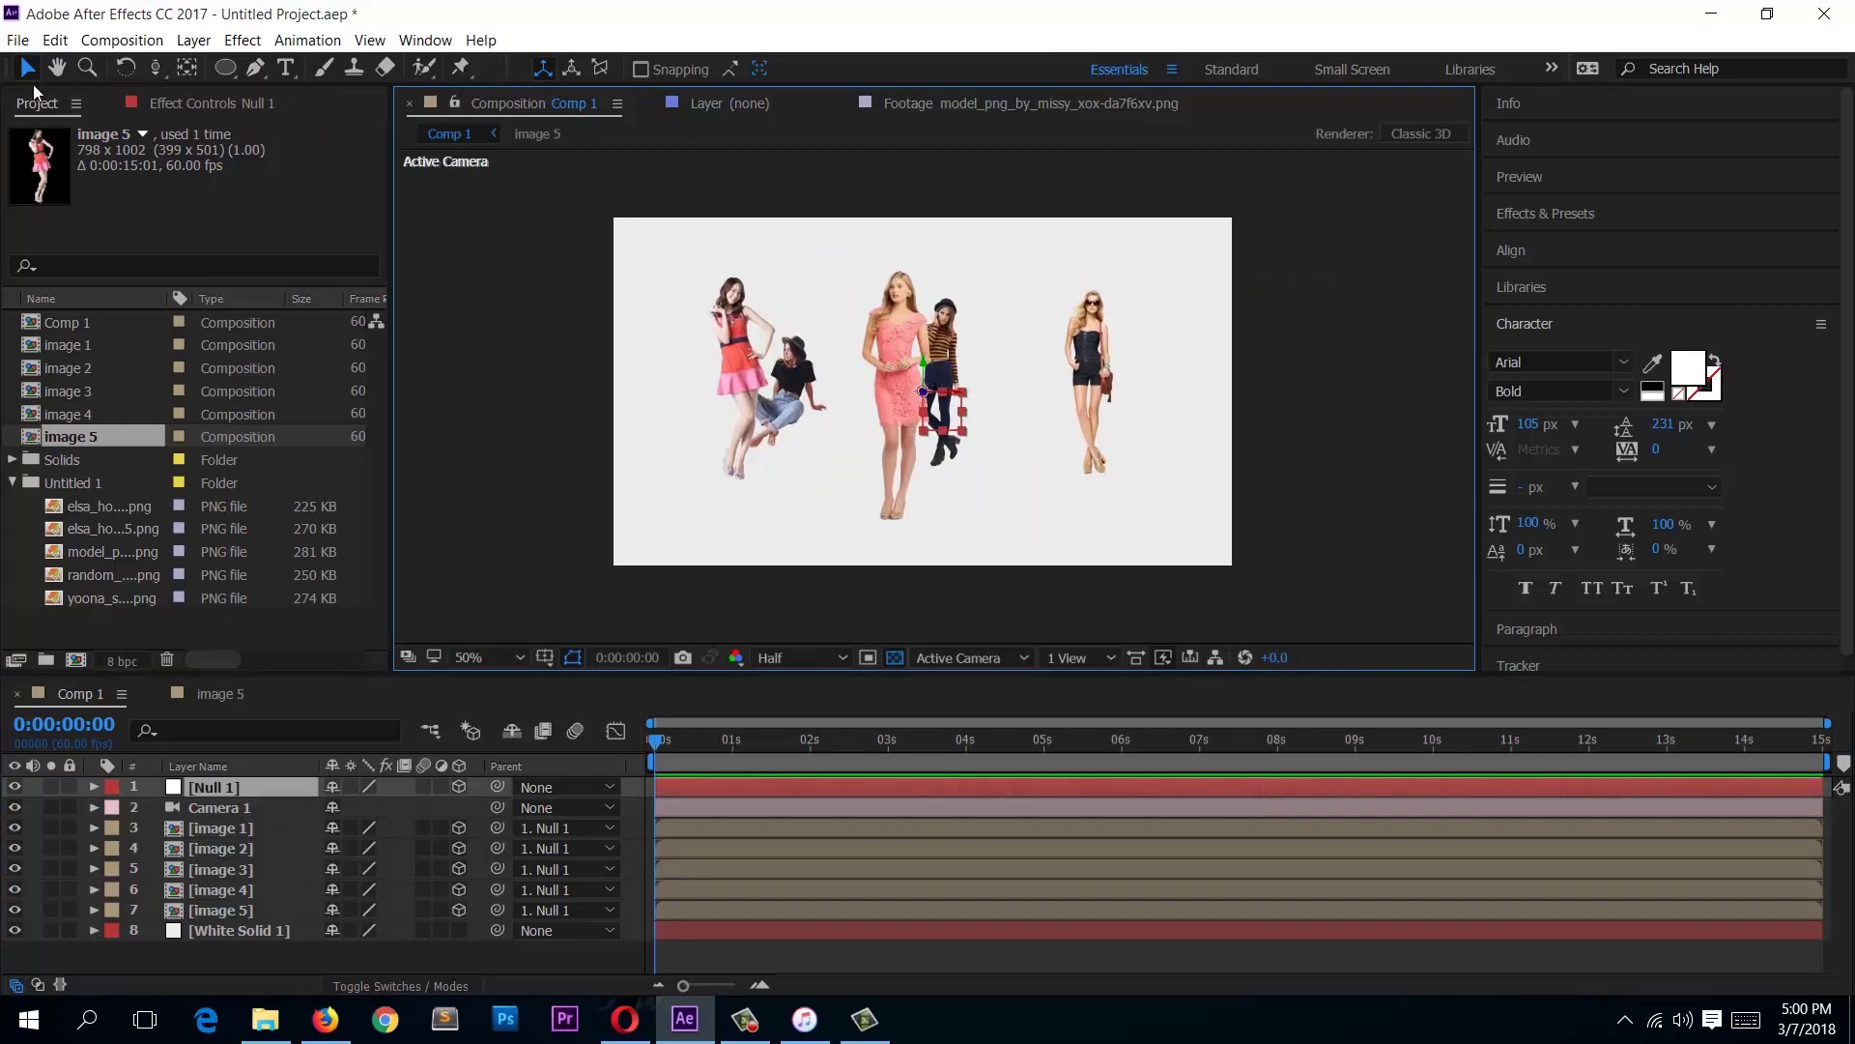
Step: Create a 1280×720 #DFDFDF solid named Light Gray Solid 1 at the top of the stack
right_click(194, 953)
mouse_move(355, 754)
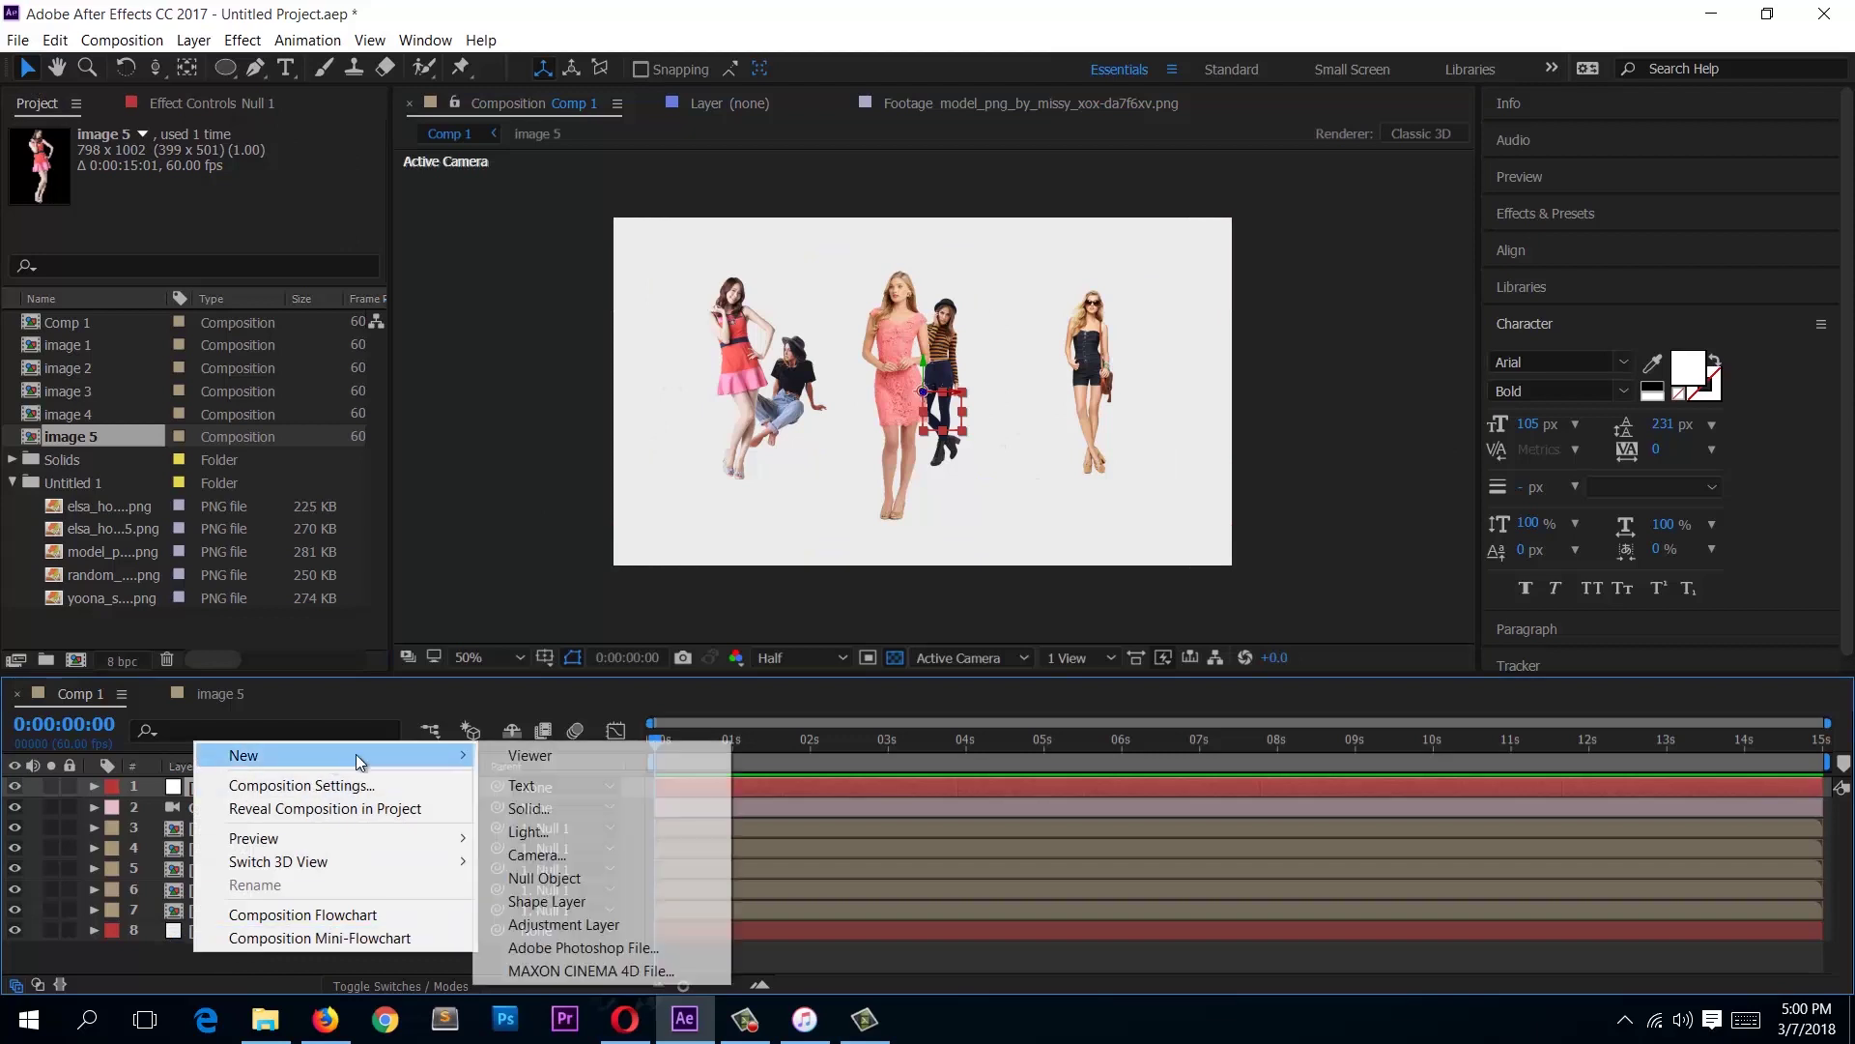
click(599, 808)
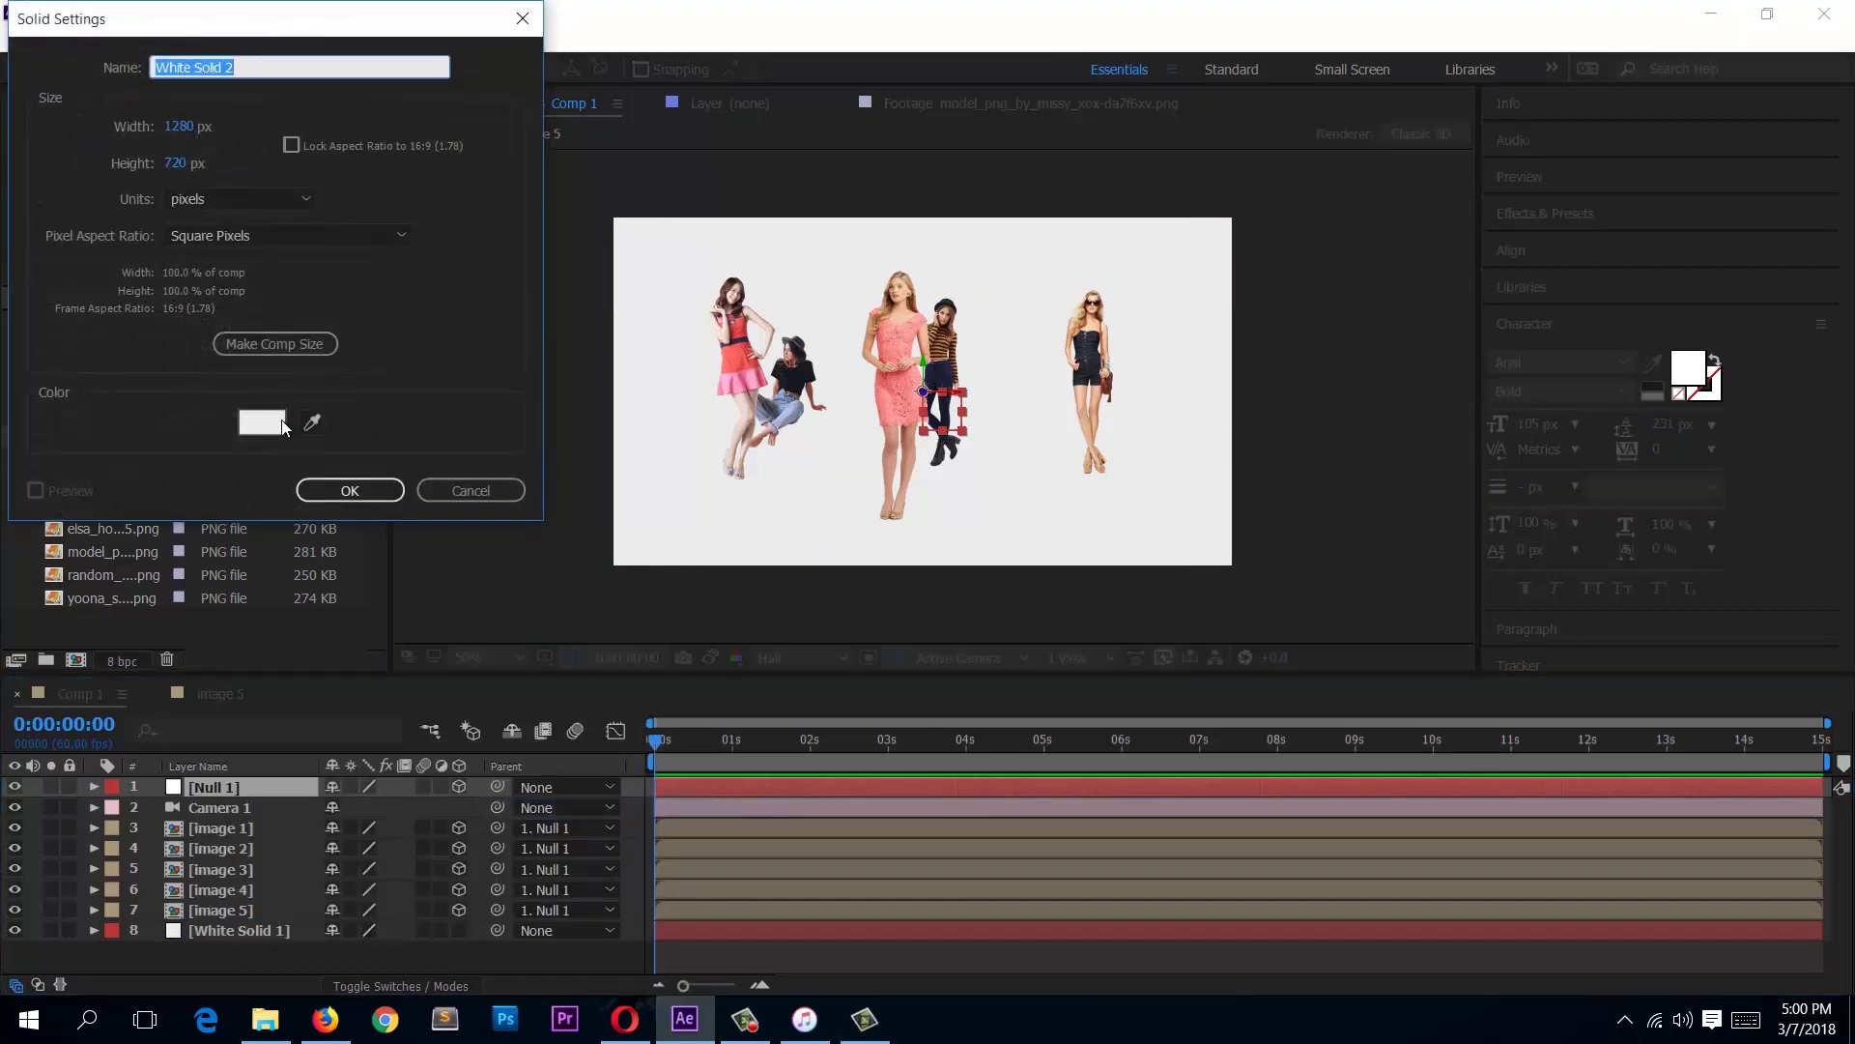
click(263, 423)
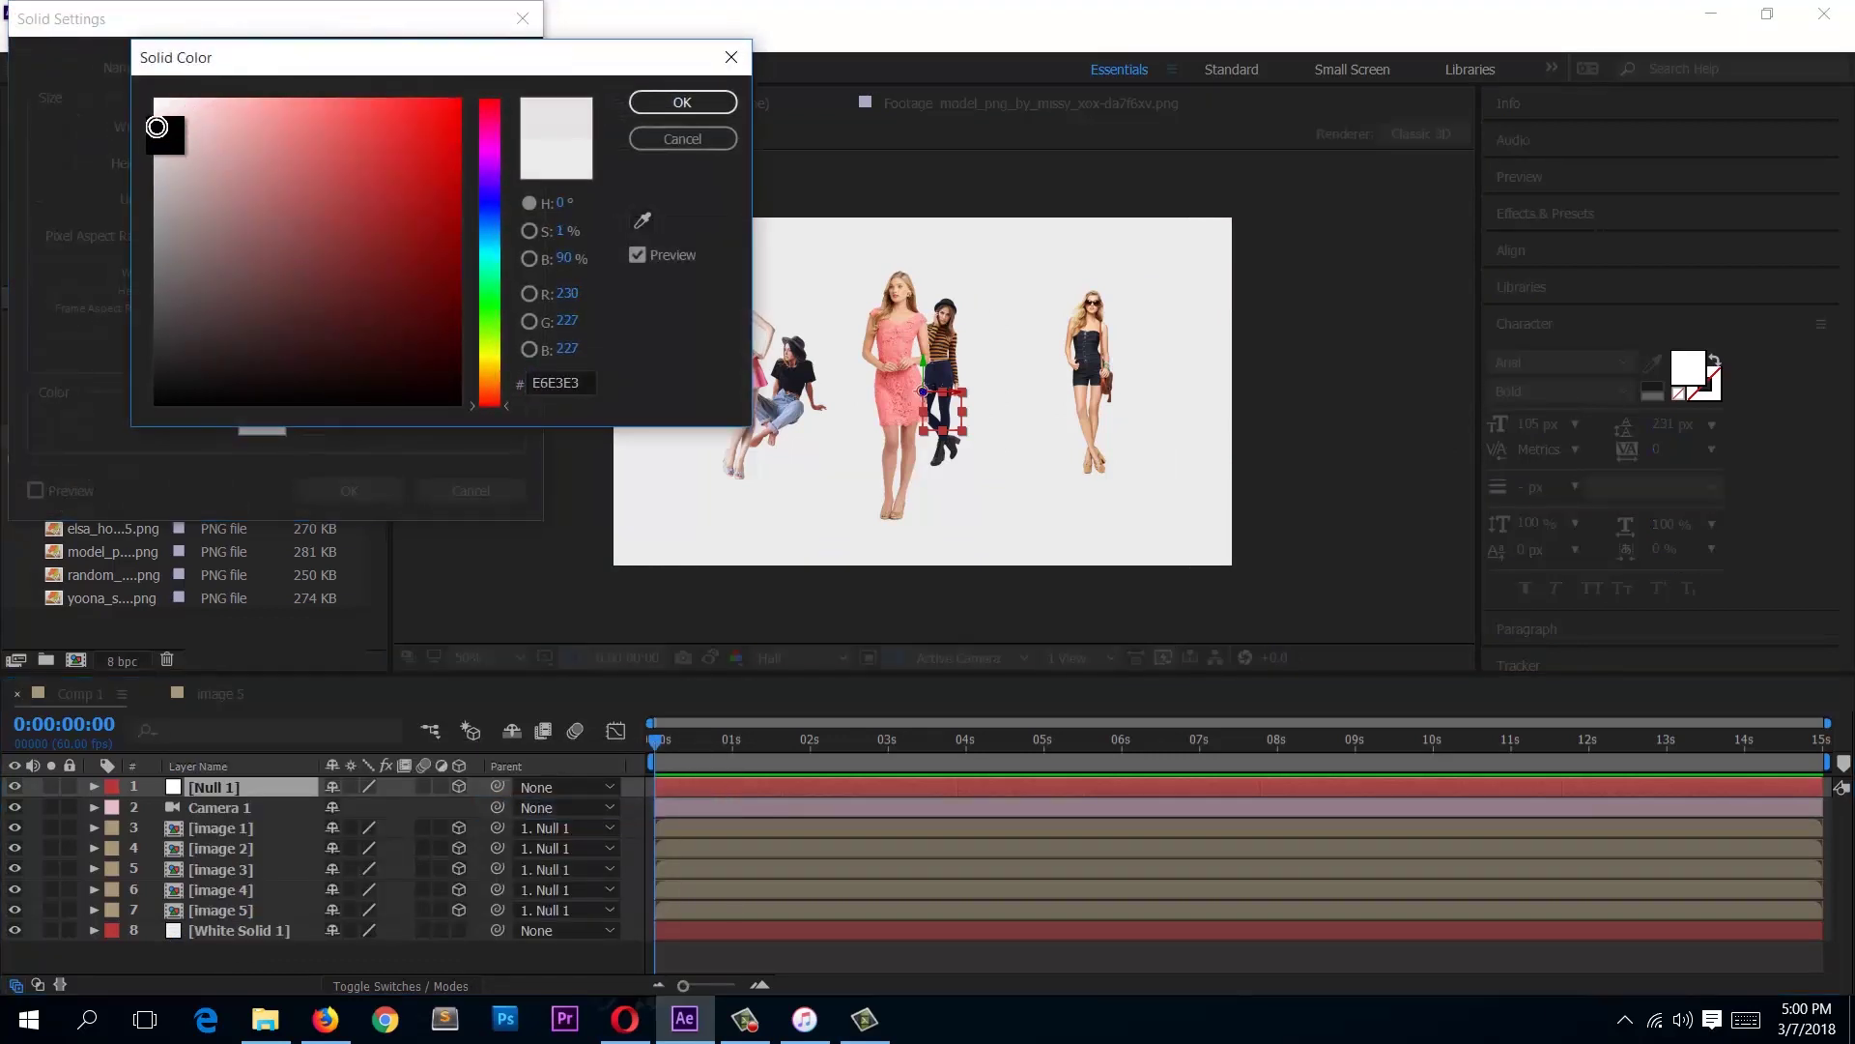
drag(150, 127, 154, 136)
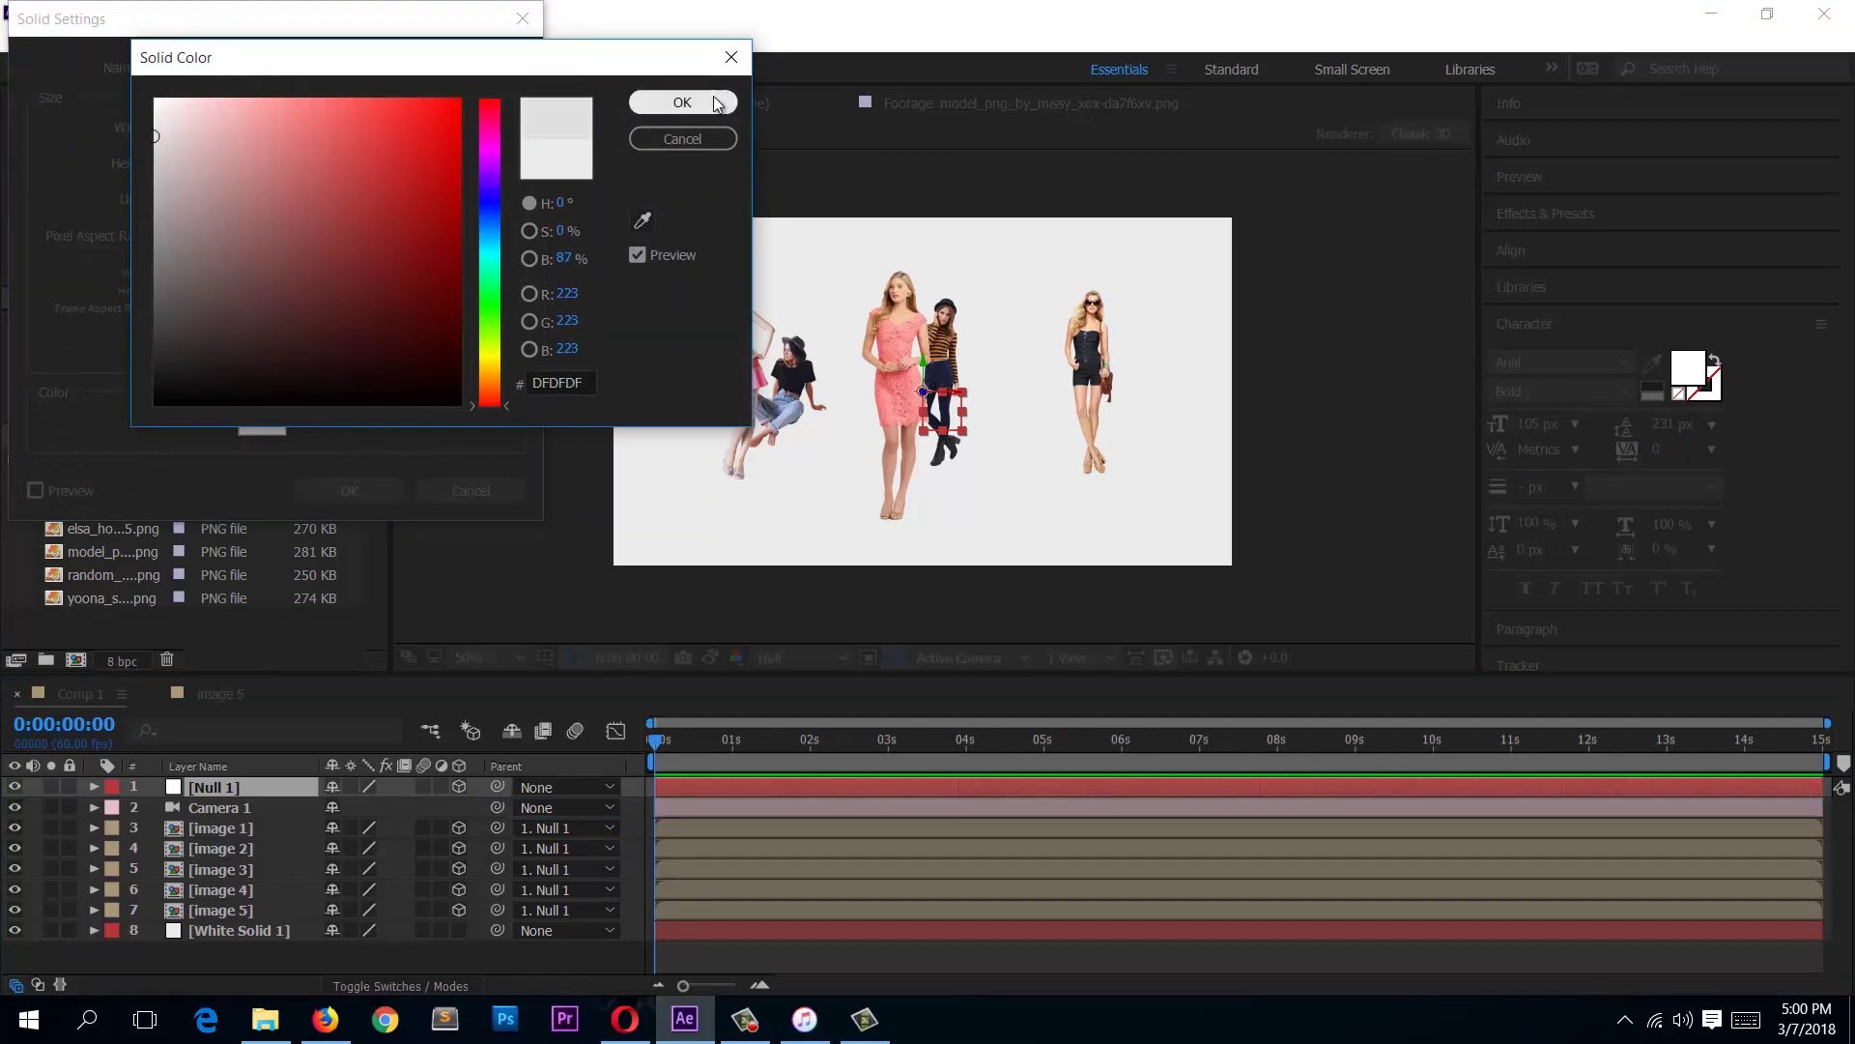
click(682, 103)
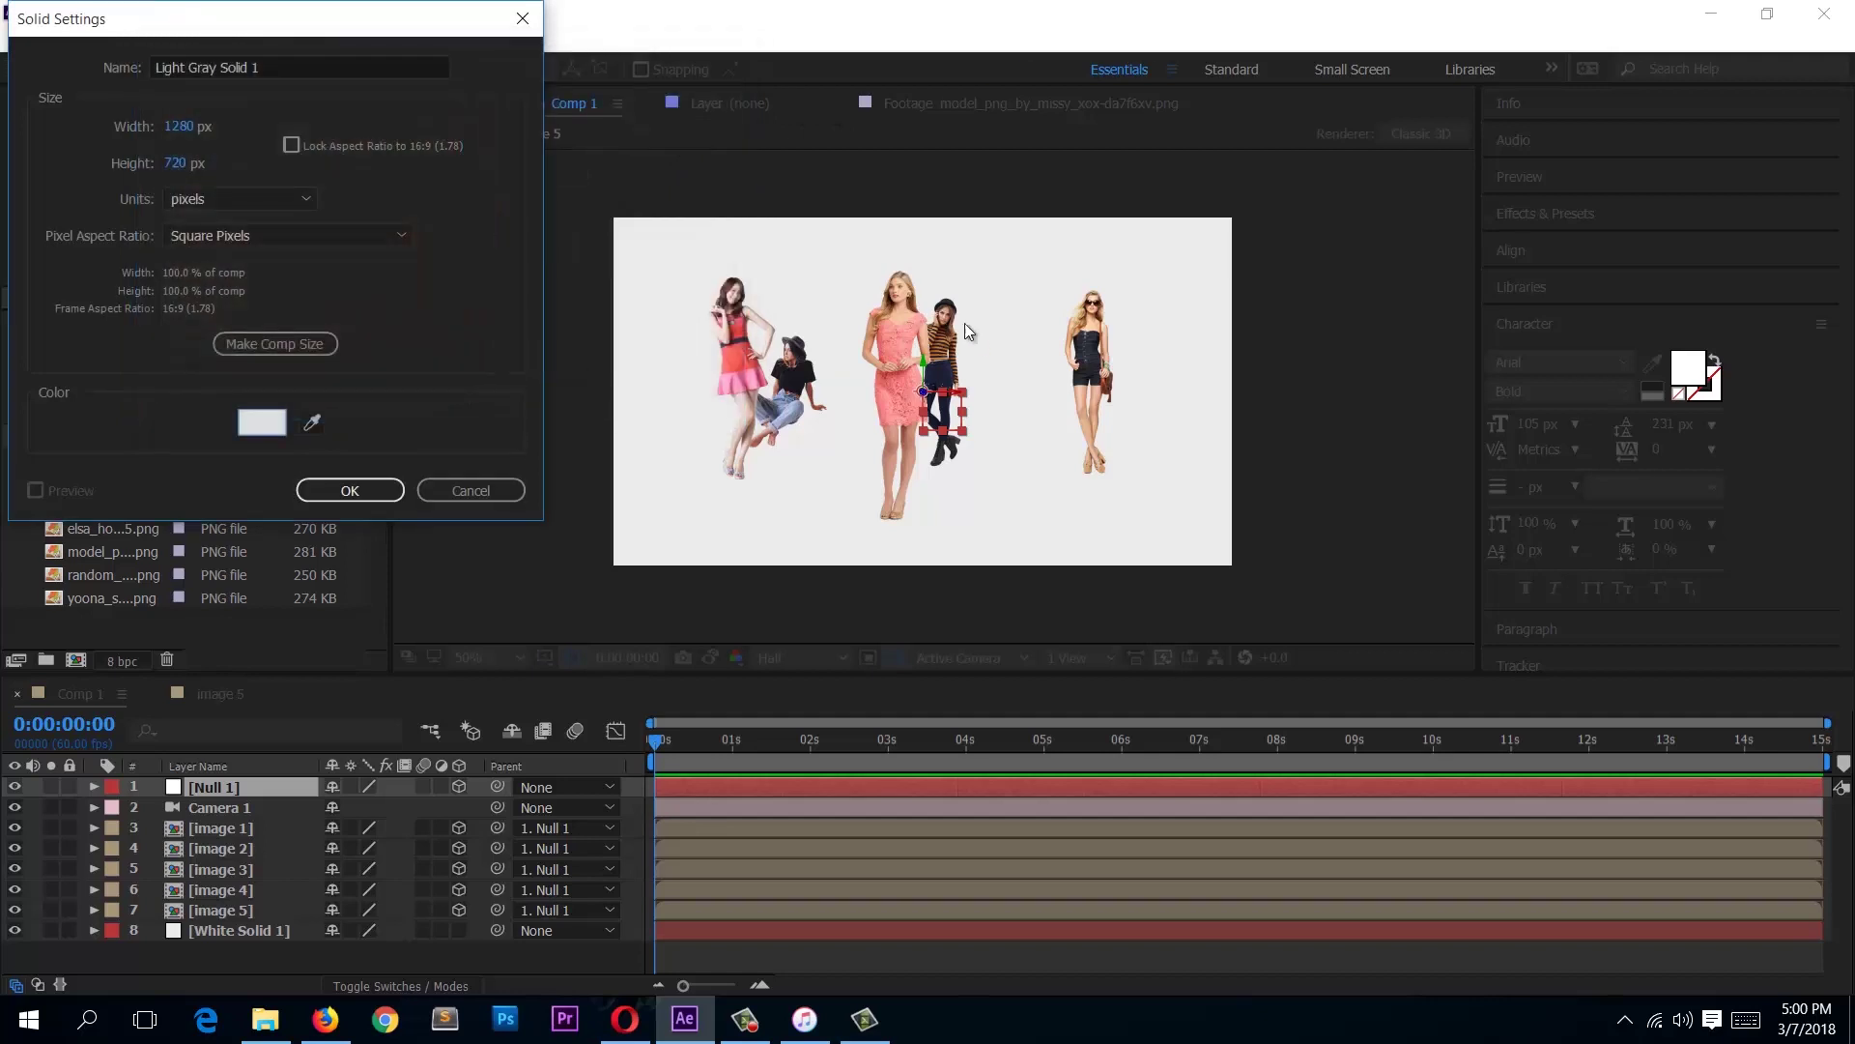
click(363, 491)
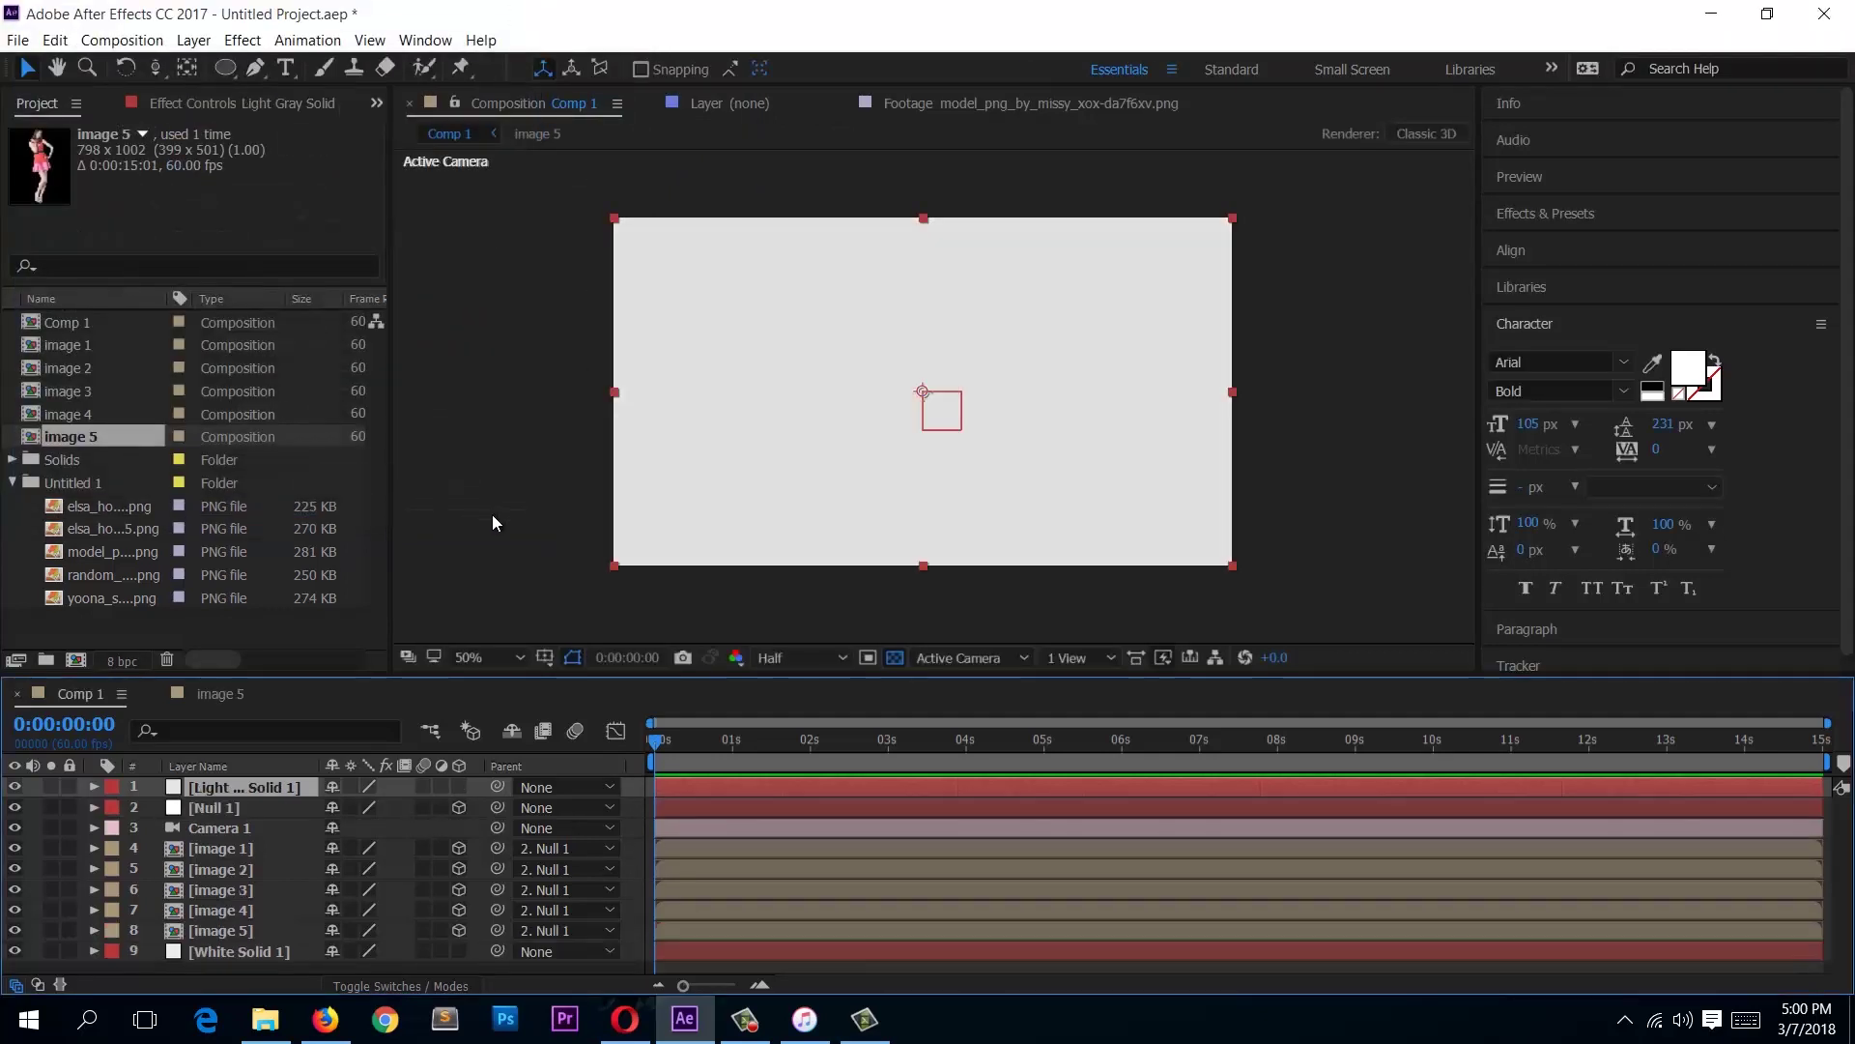
Step: Draw an elliptical mask across the light gray solid and feather it to 73 px
click(233, 71)
click(302, 95)
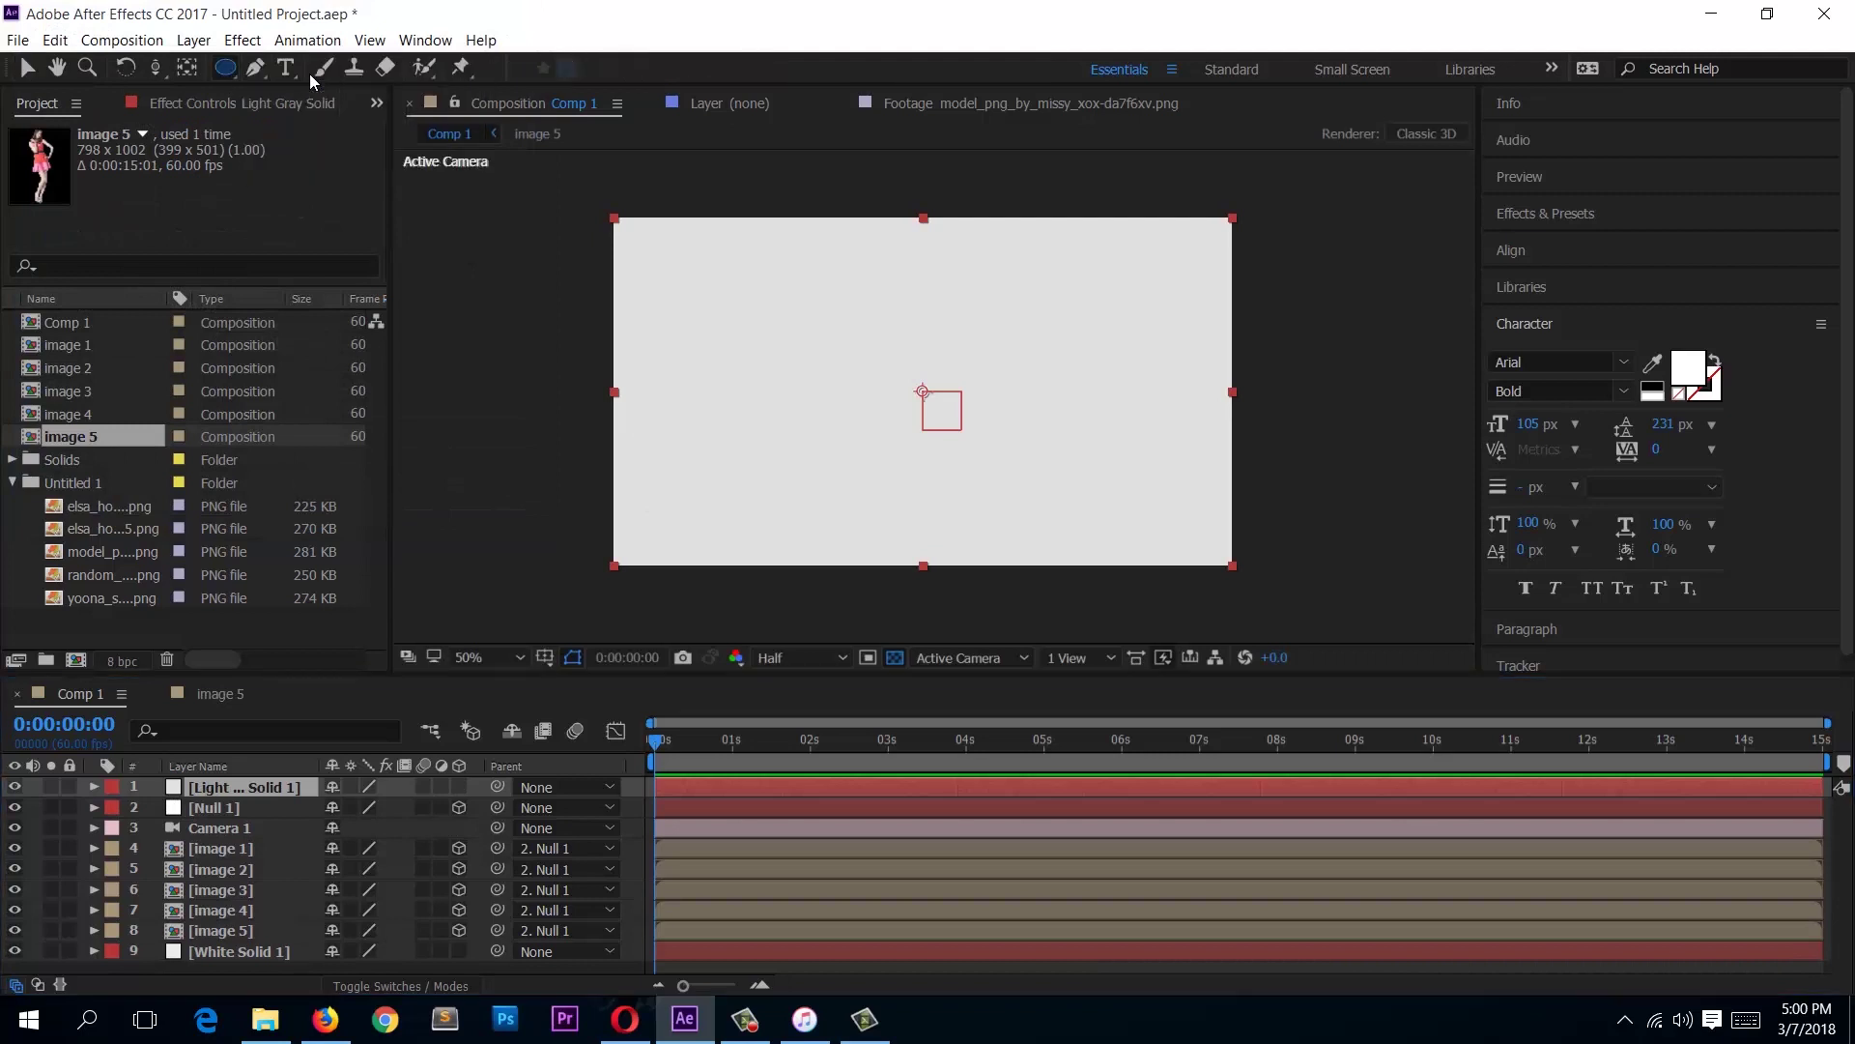
click(226, 67)
click(295, 124)
drag(592, 403, 1337, 643)
scroll(255, 867, down, 2)
scroll(241, 815, up, 2)
click(136, 828)
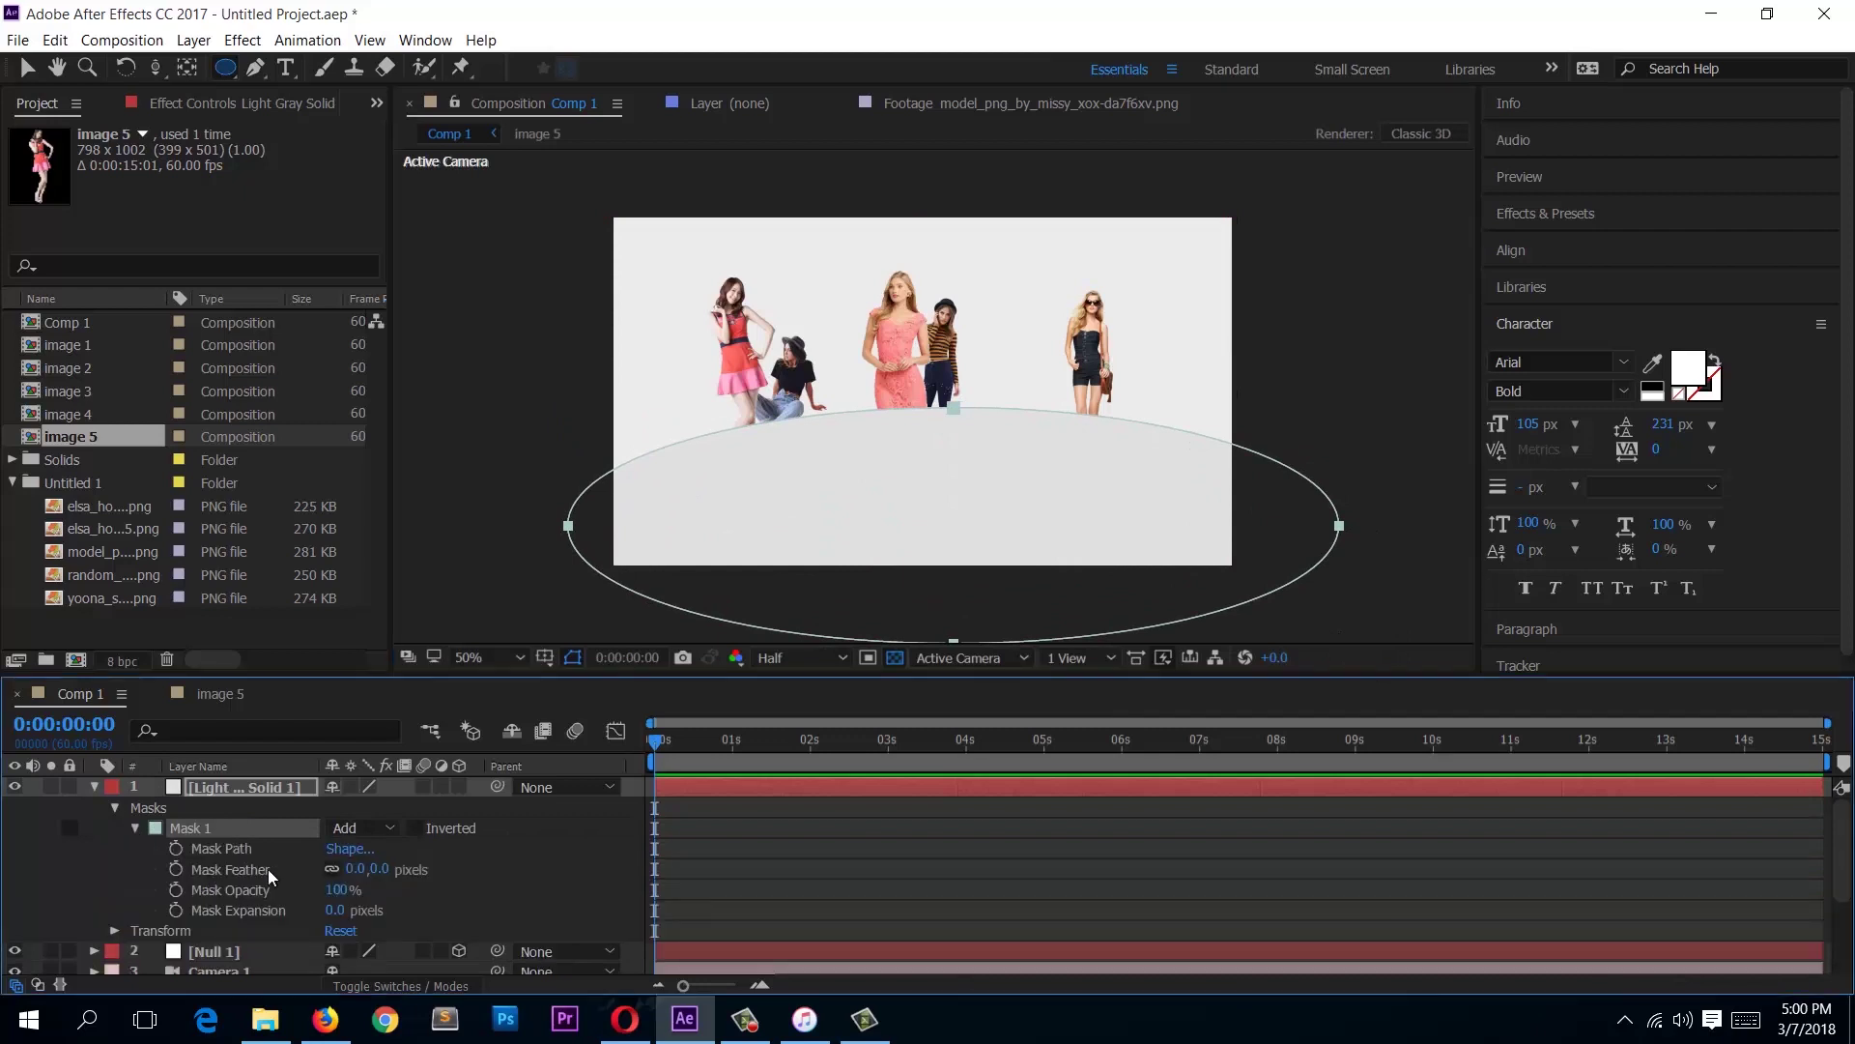
drag(383, 870, 475, 872)
Step: Move the gray solid below the model layers, just above White Solid 1
click(931, 613)
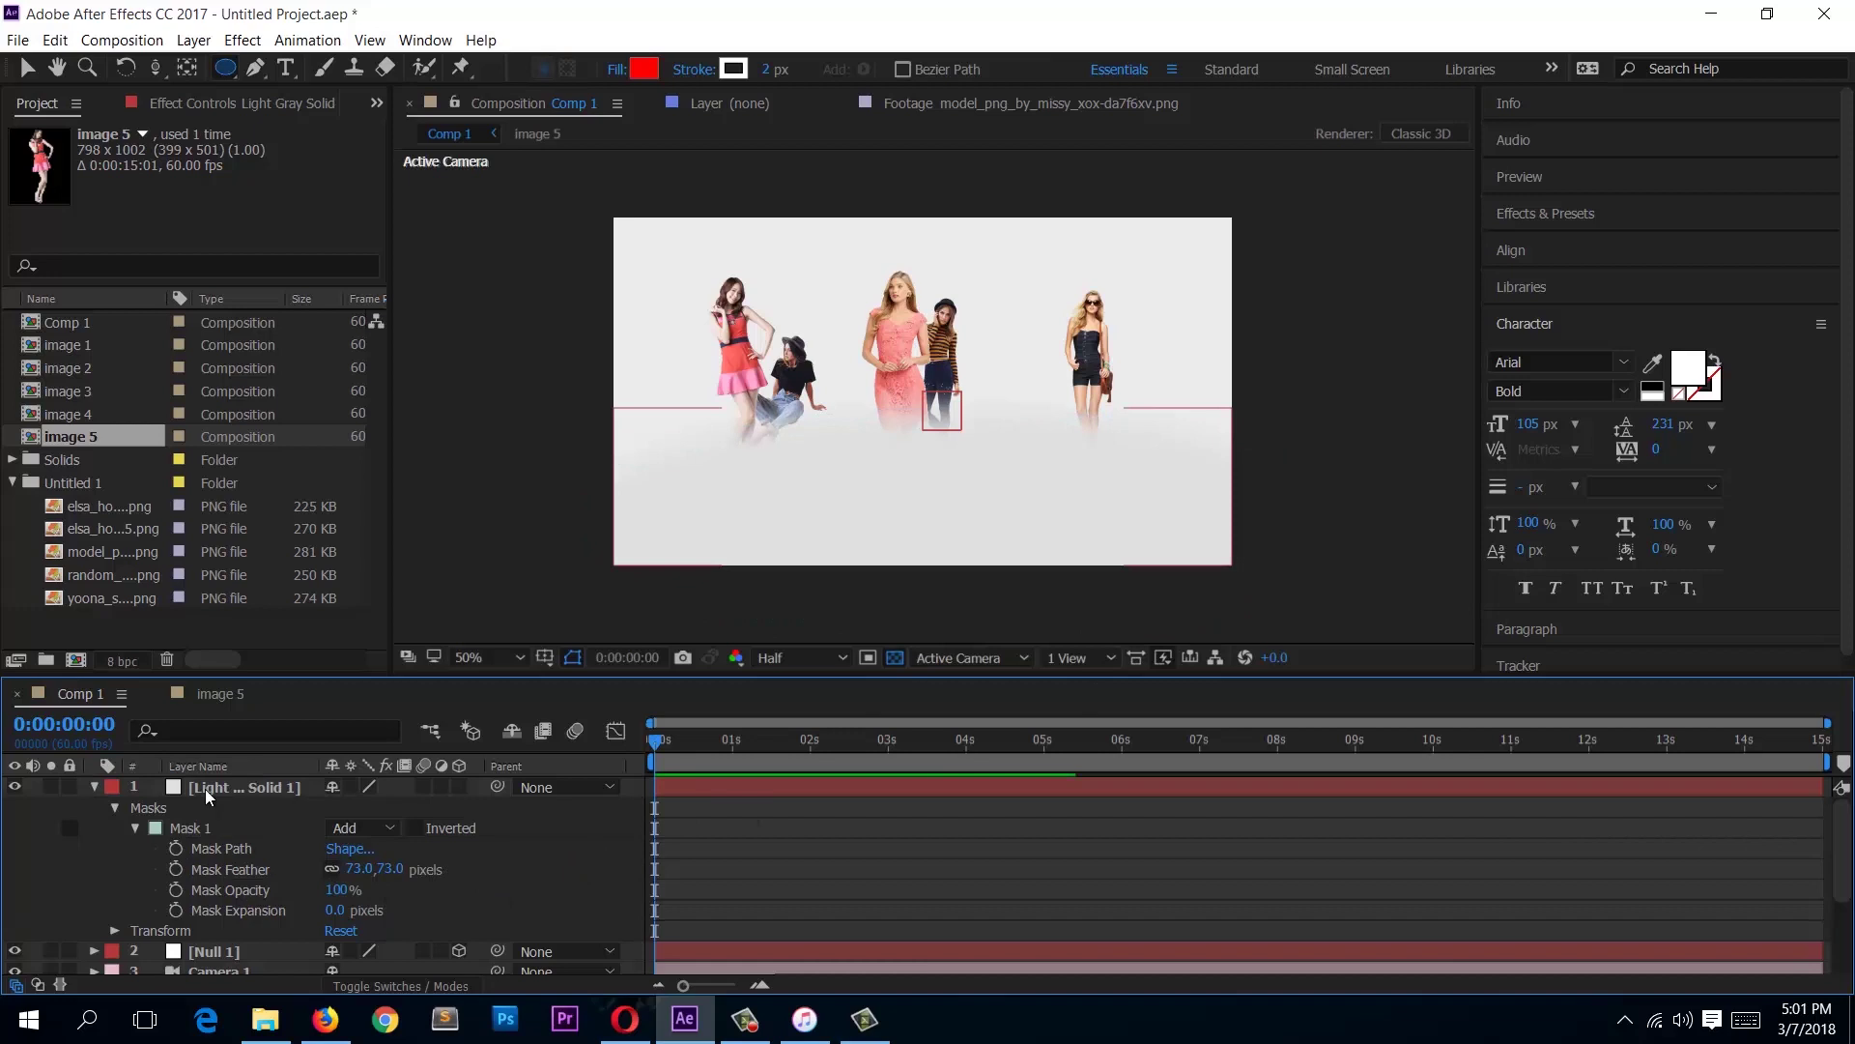
click(95, 787)
drag(224, 791, 304, 932)
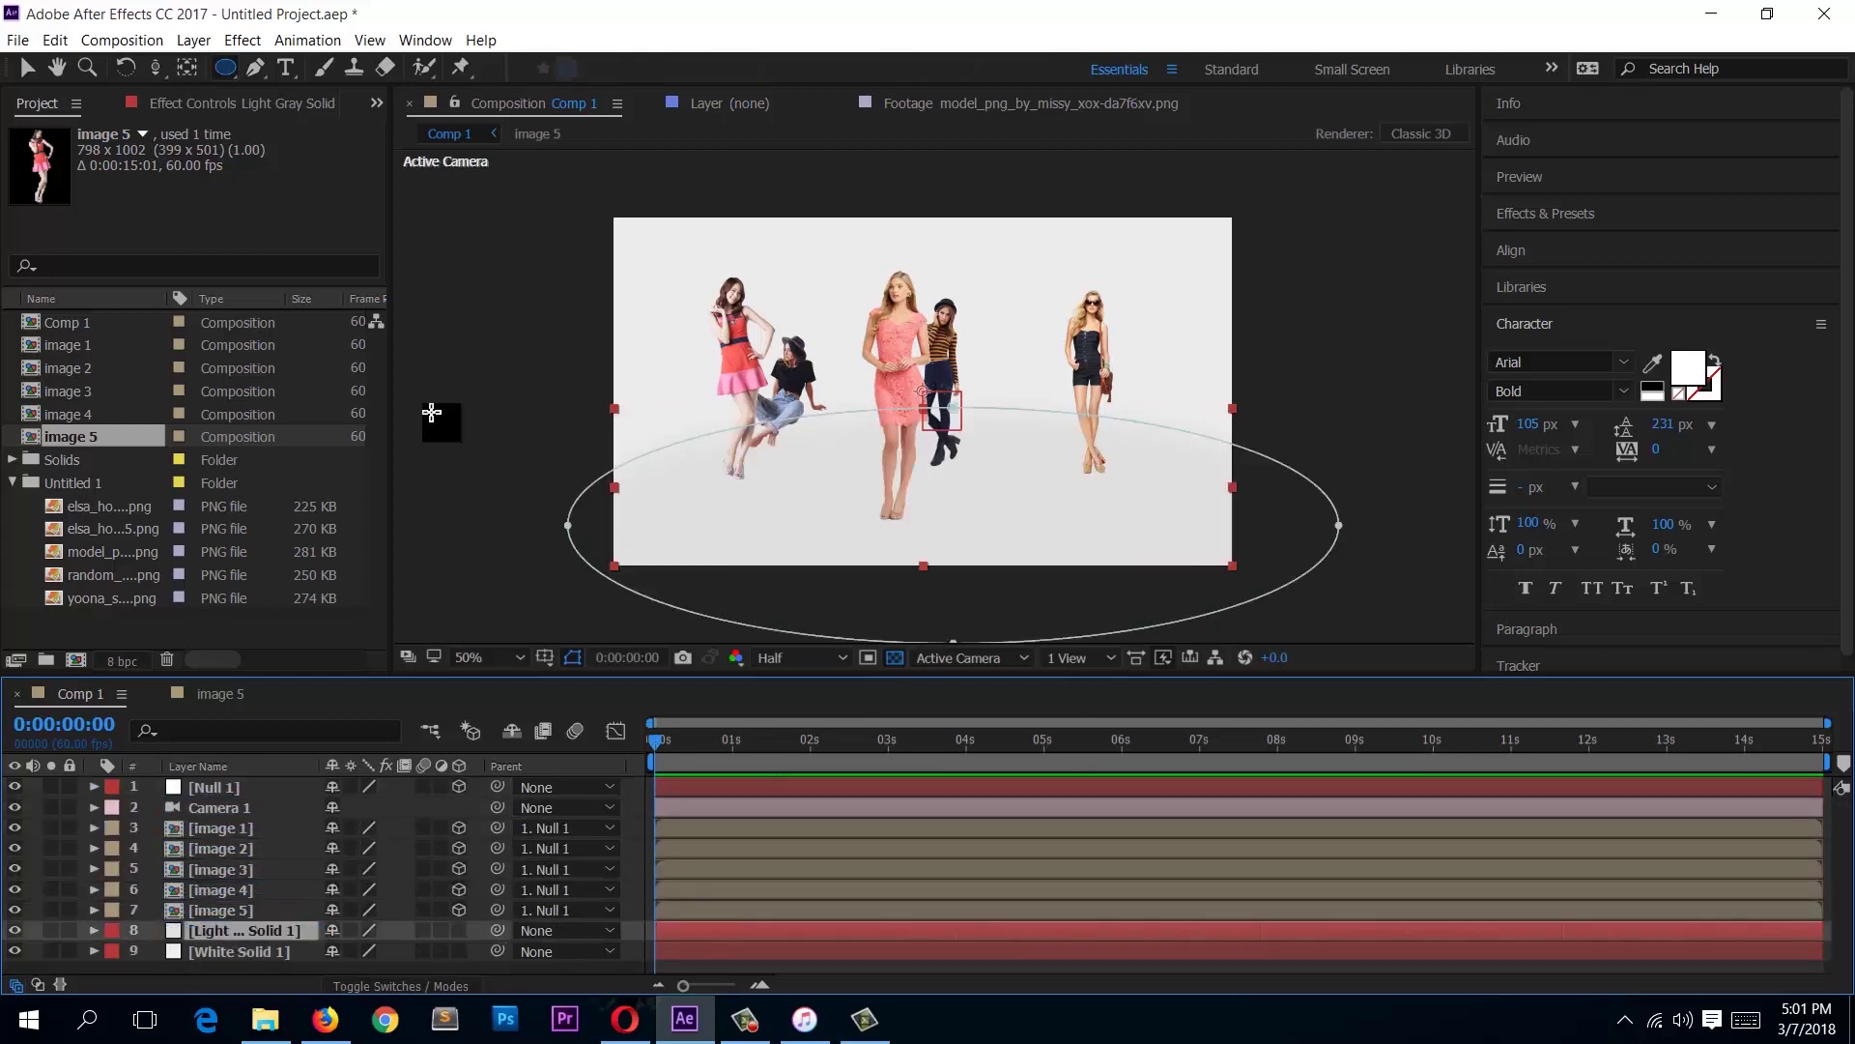
key(m)
key(m)
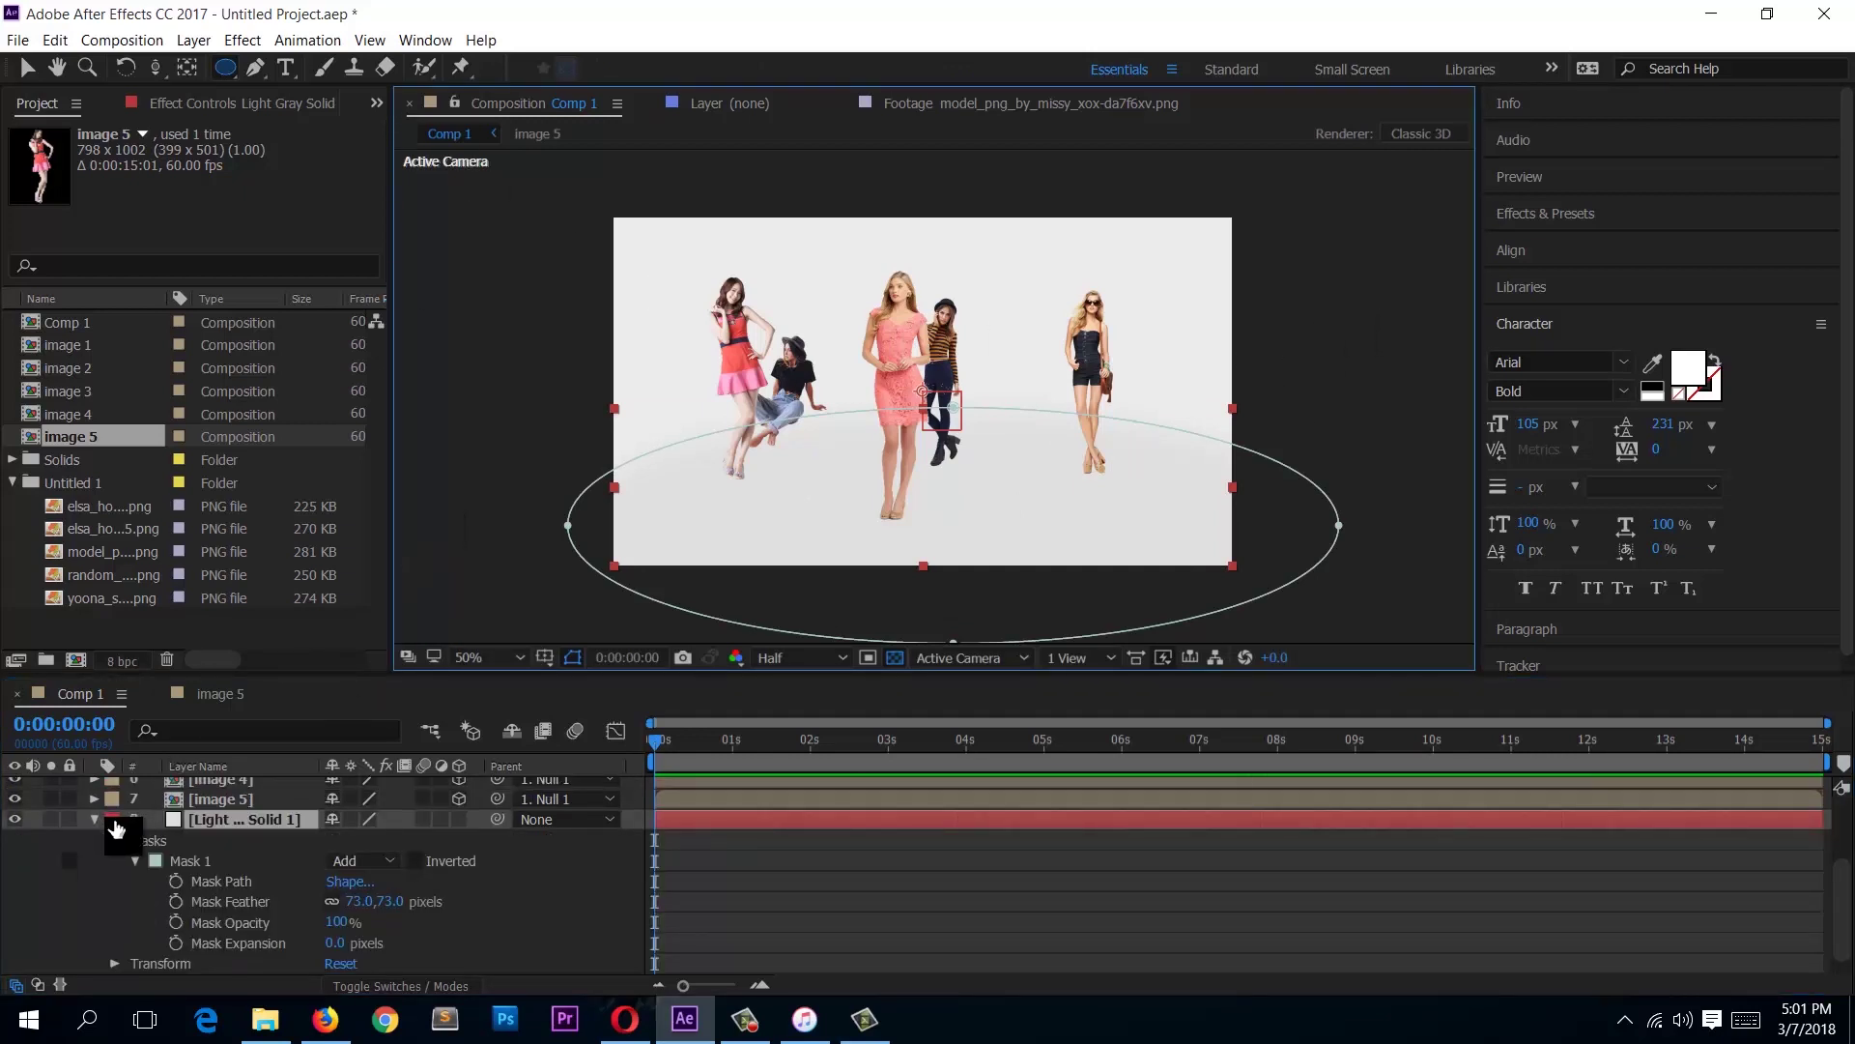
key(ctrl+shift+bracketright)
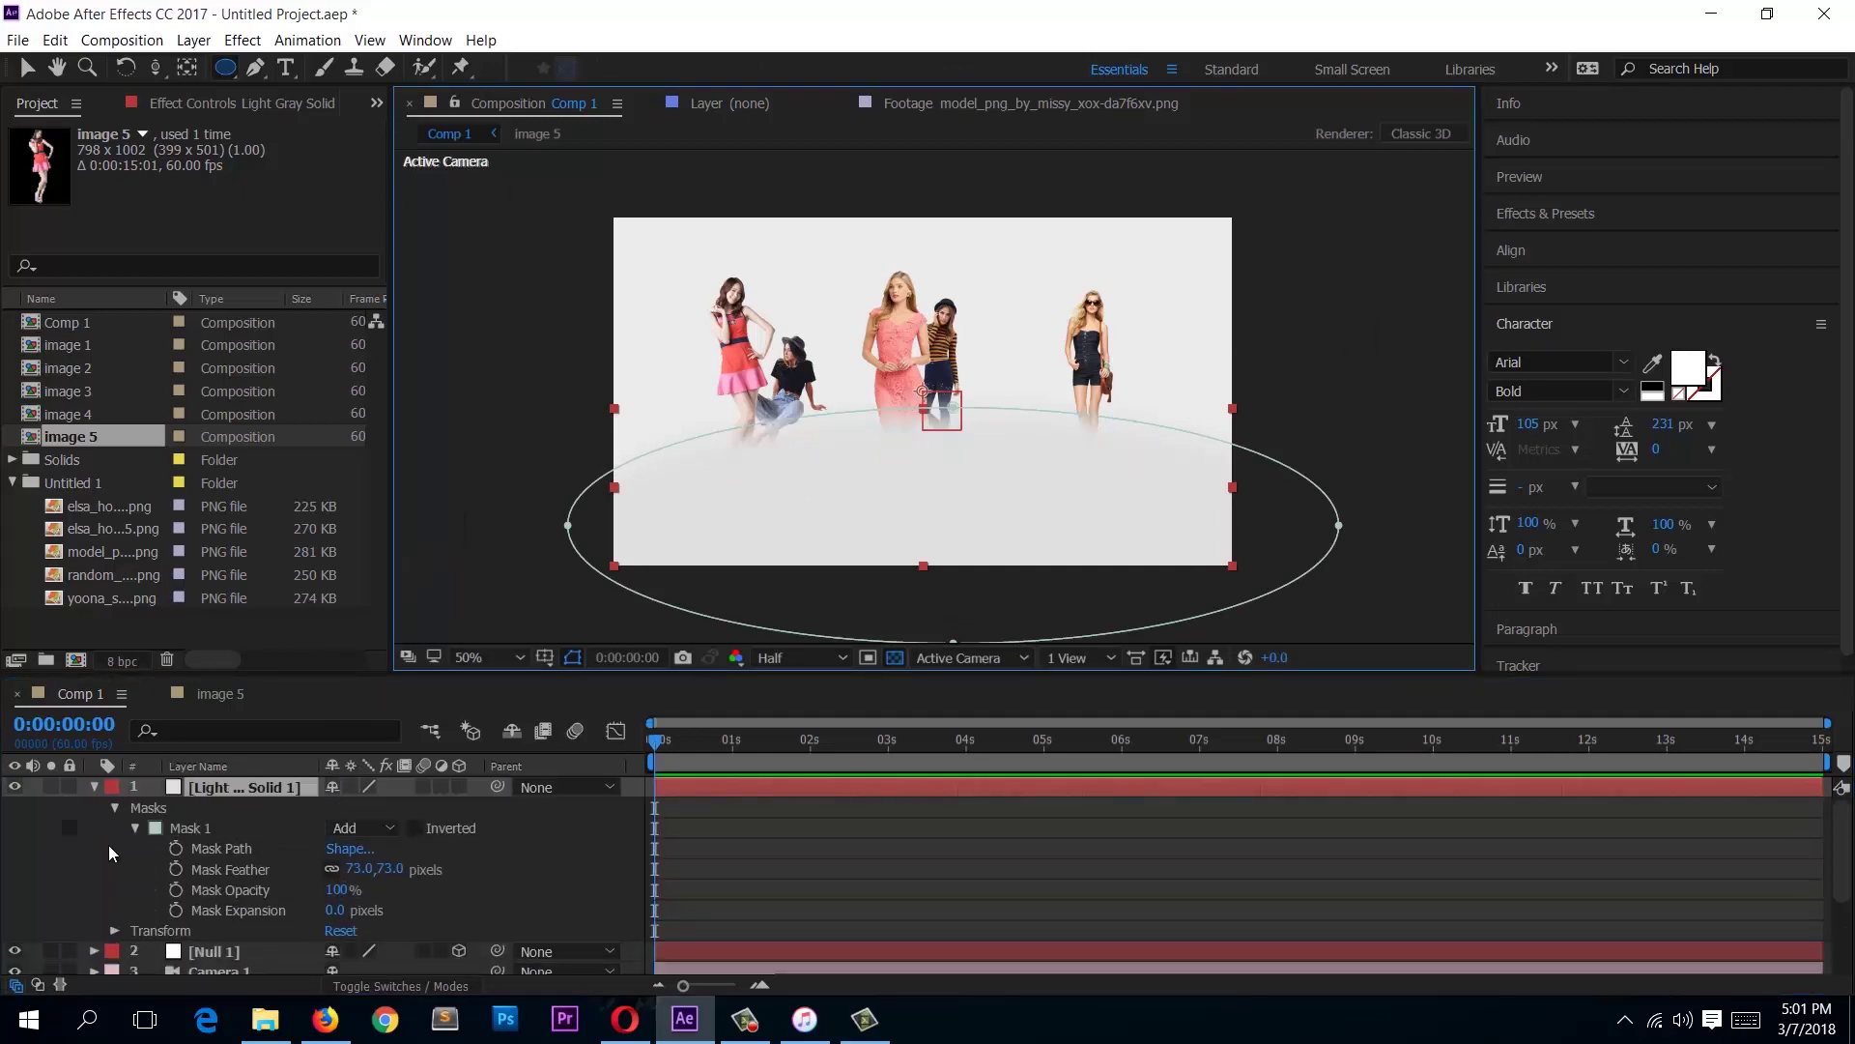
click(93, 785)
click(232, 888)
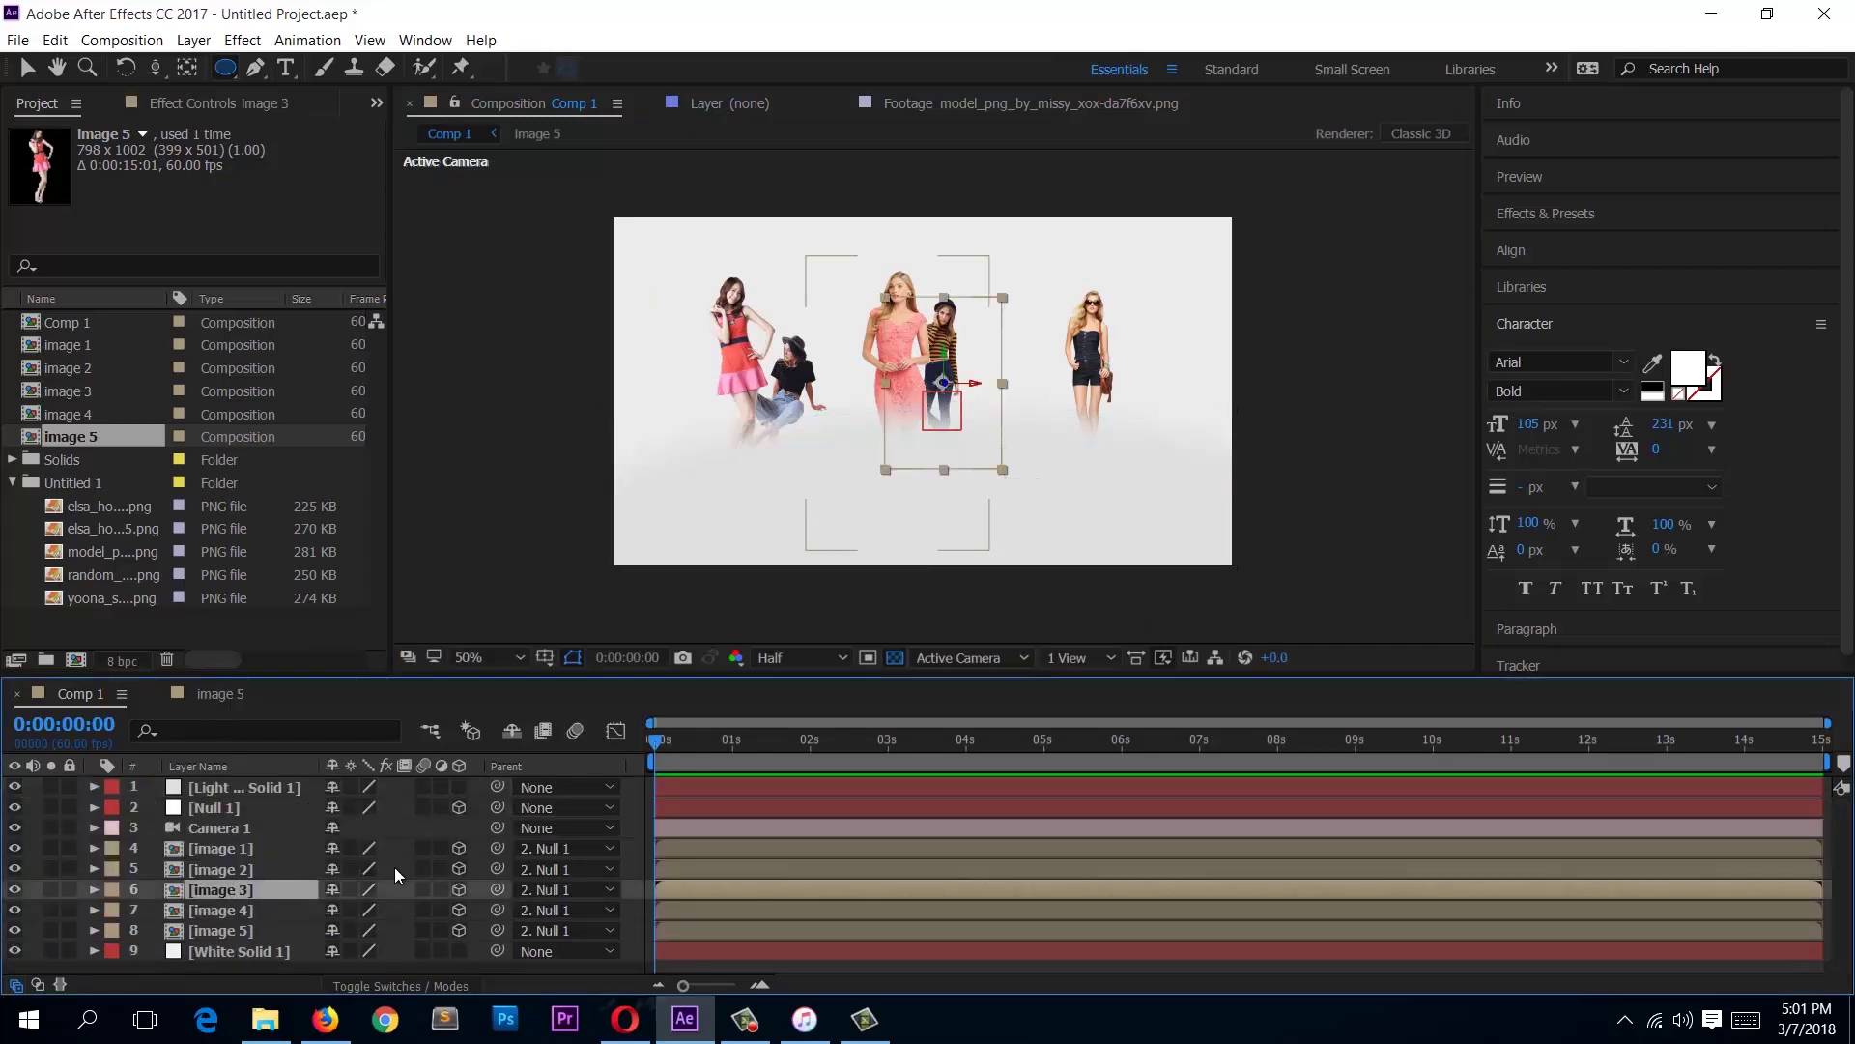
click(242, 796)
drag(242, 797, 245, 942)
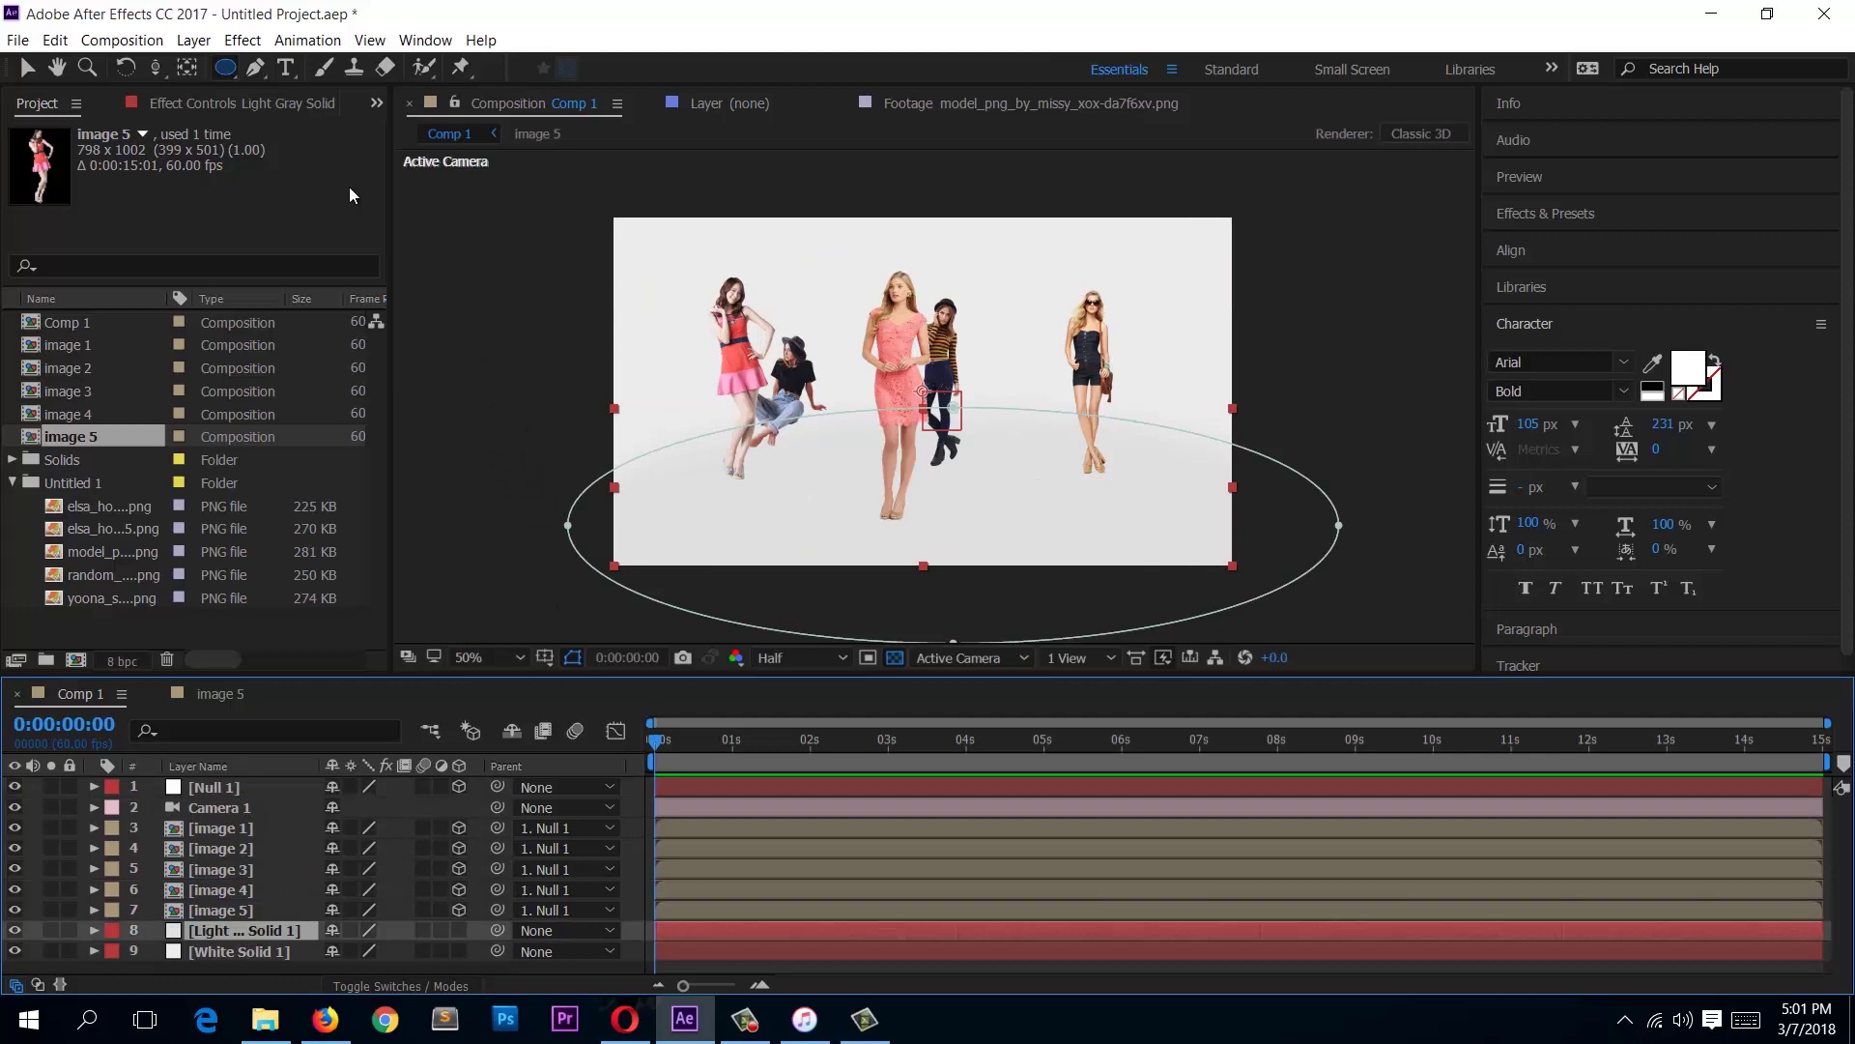
click(27, 67)
click(571, 321)
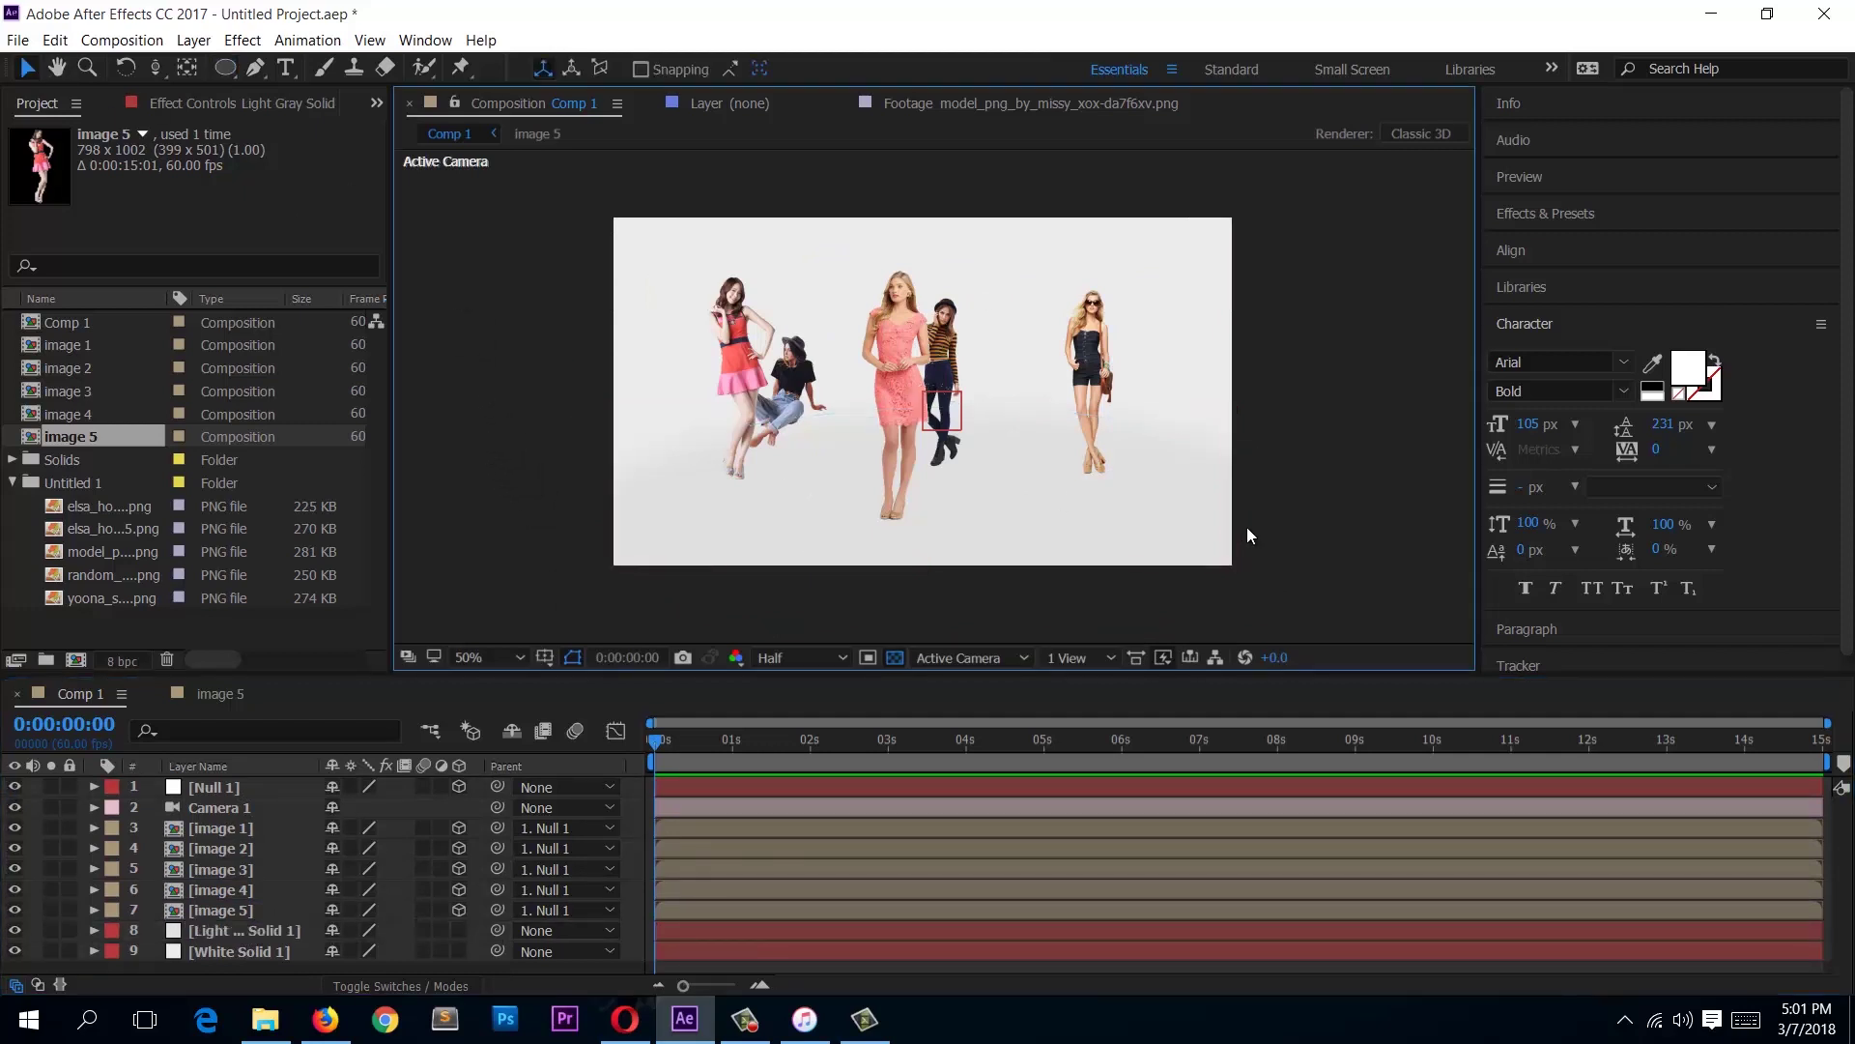
click(856, 544)
click(234, 932)
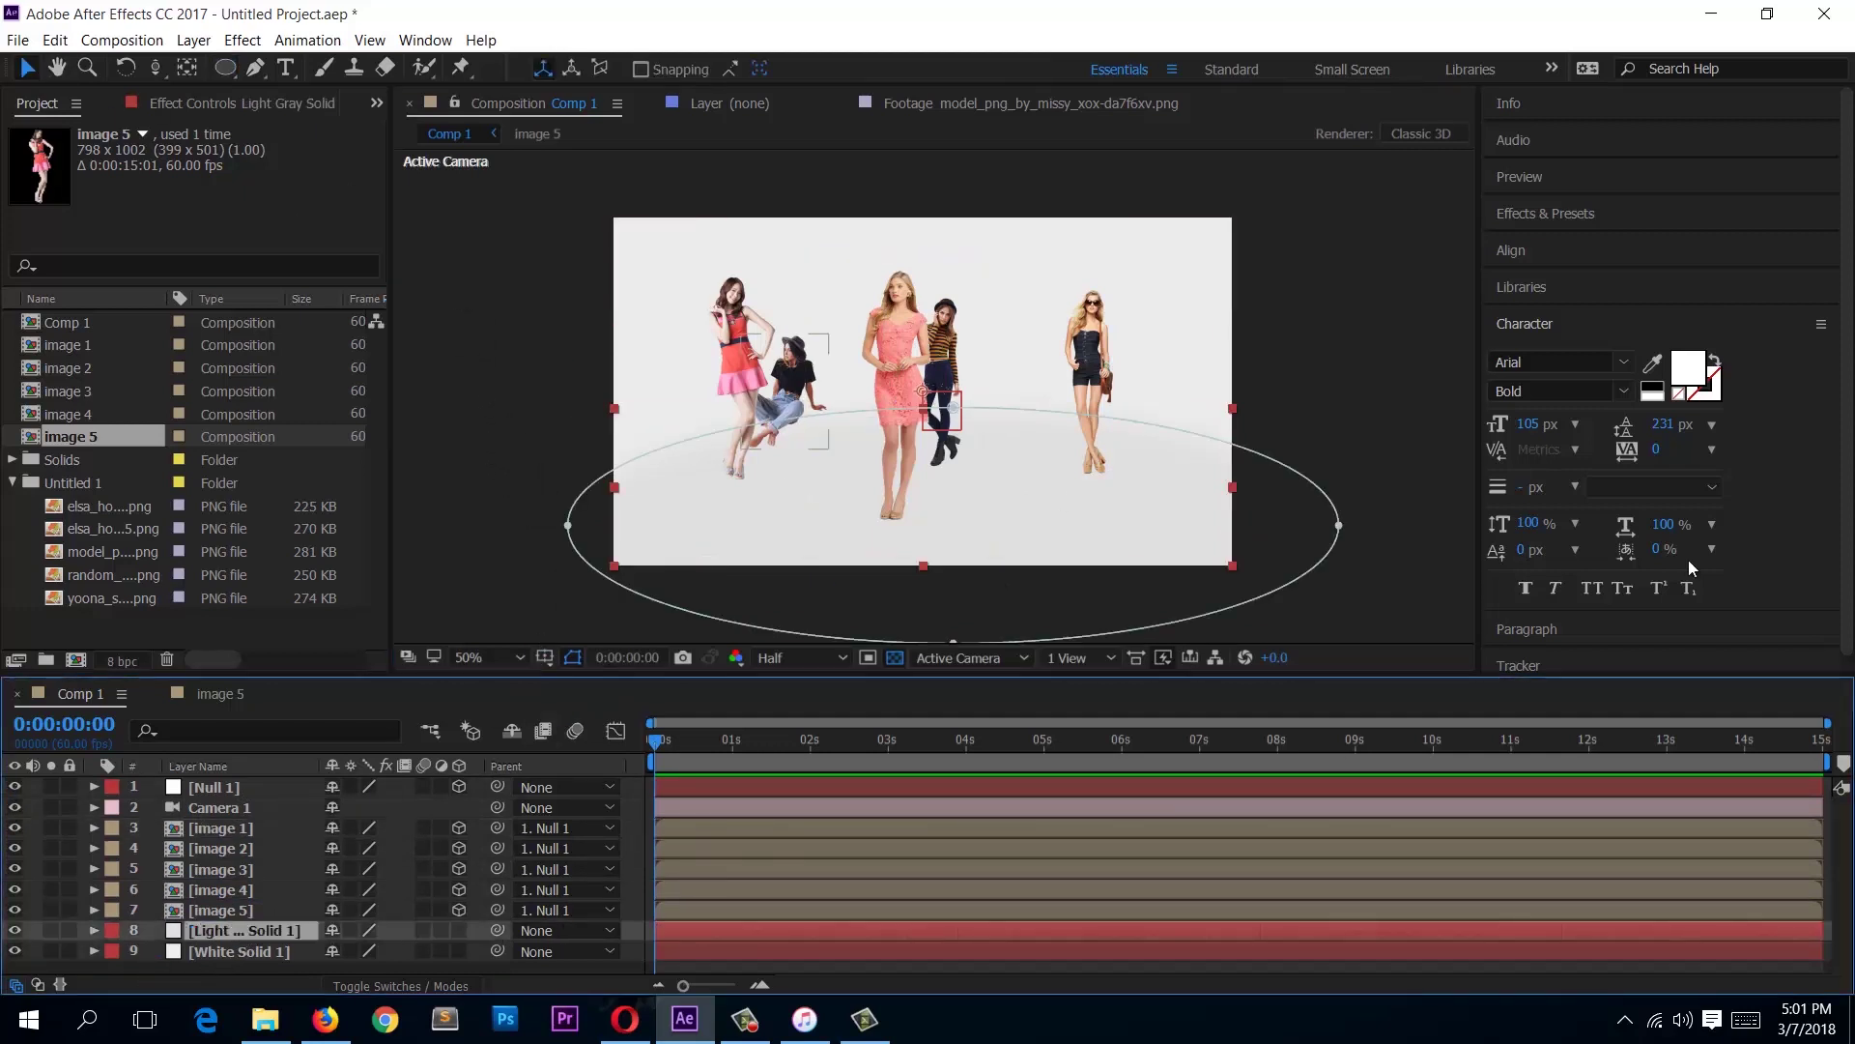
Step: Apply a Fill effect to the floor solid, keeping the fill colour black
click(1608, 213)
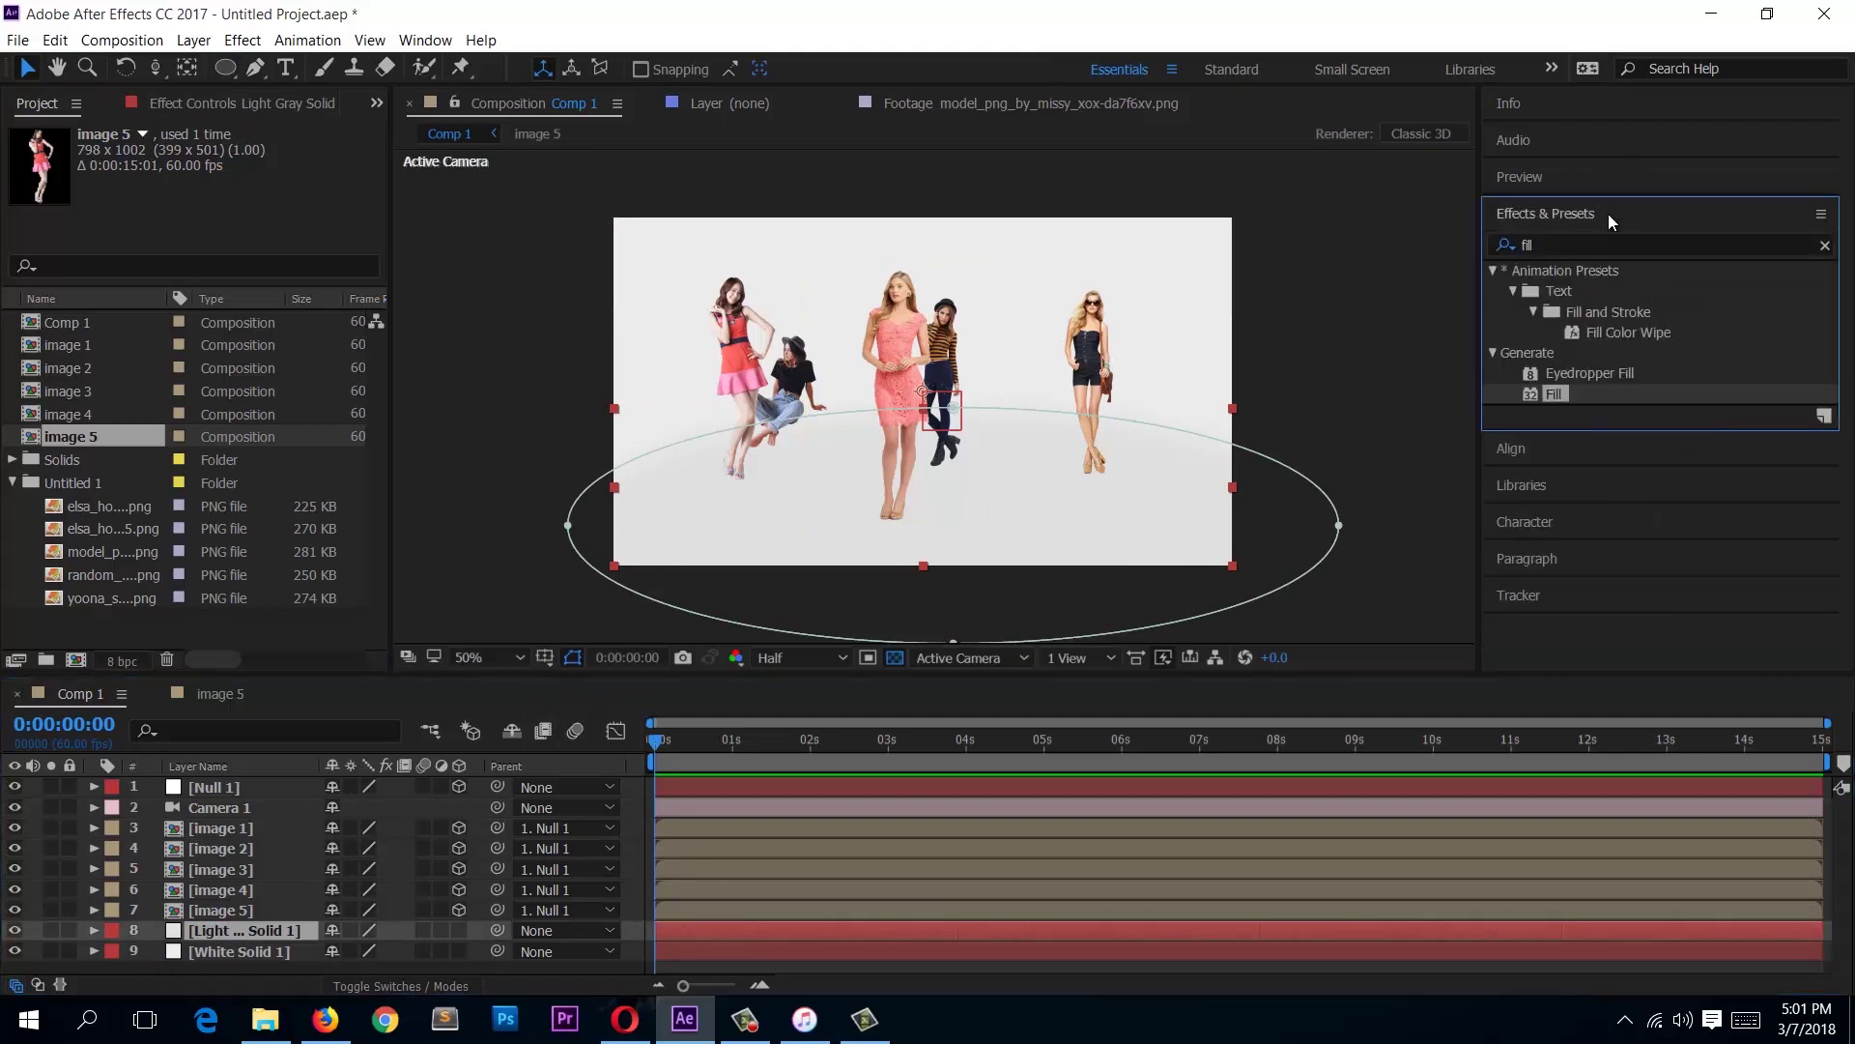
double_click(1553, 393)
click(235, 215)
drag(323, 298, 123, 484)
click(706, 99)
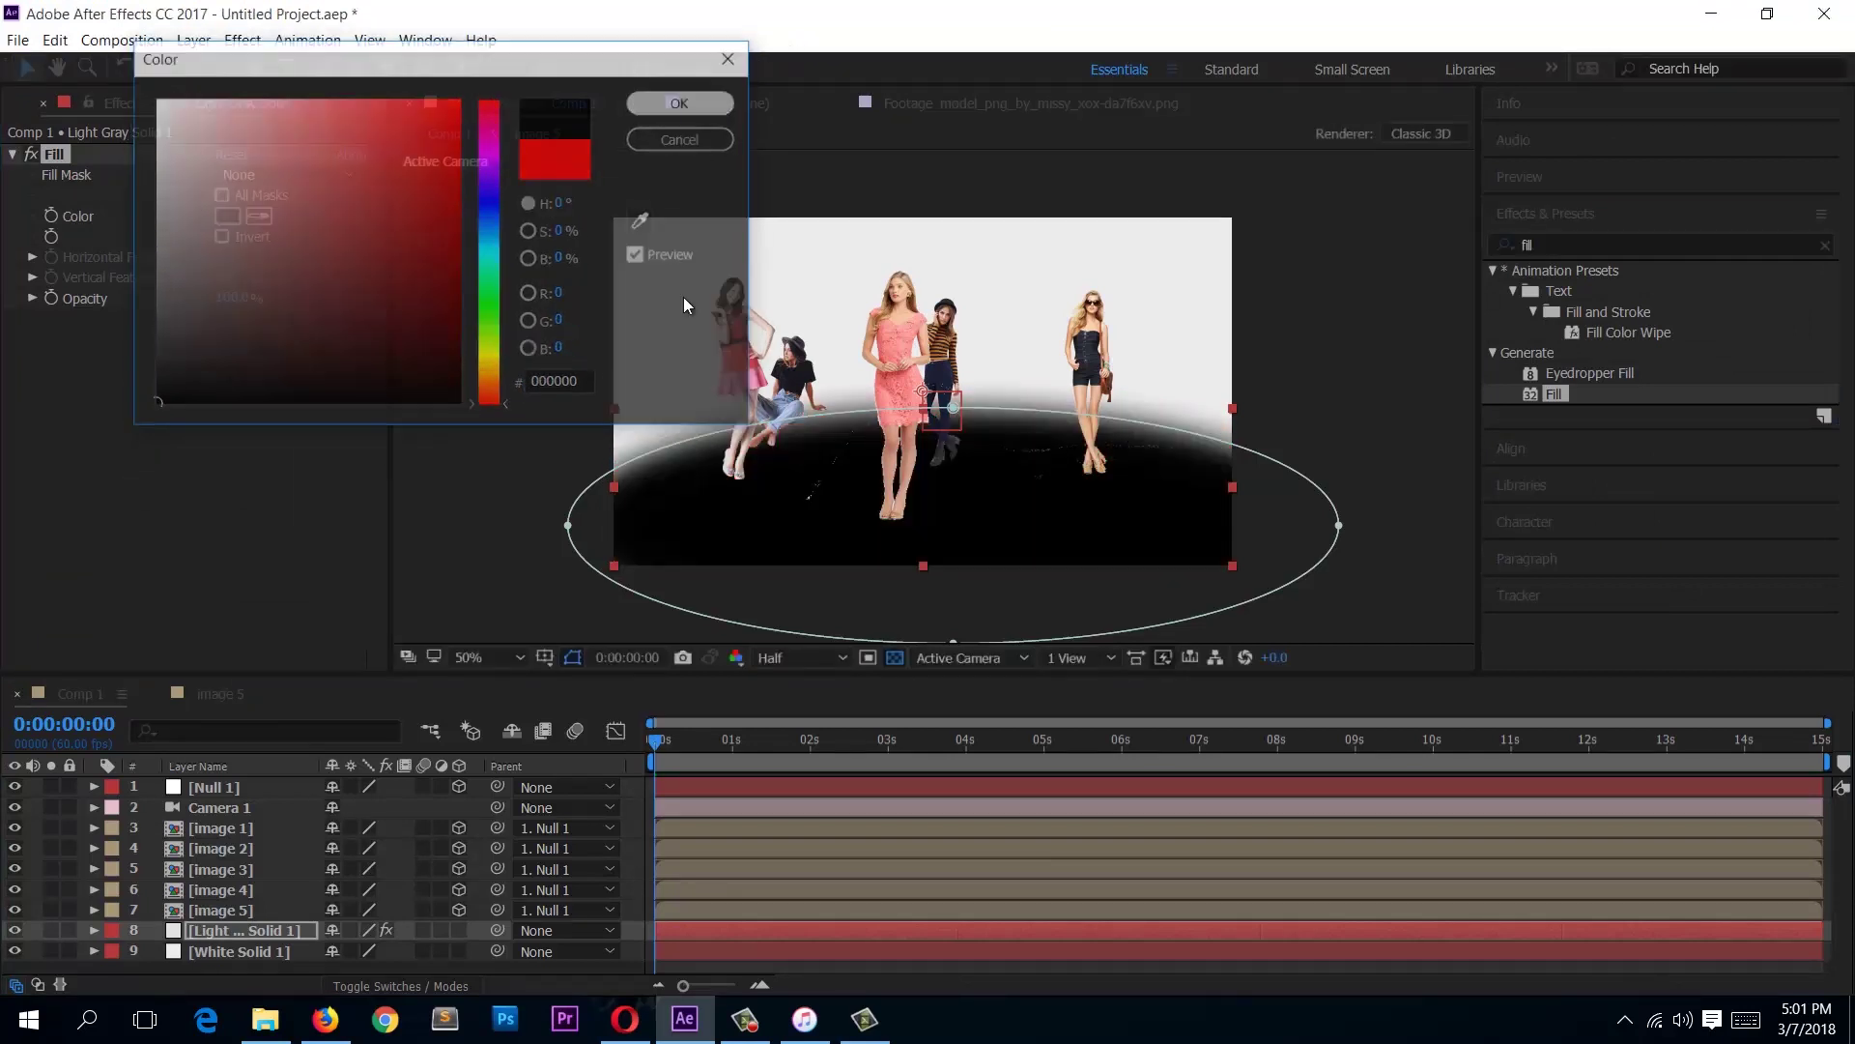
Step: Lower the floor's opacity to 32% and tilt it into a flat perspective band
key(t)
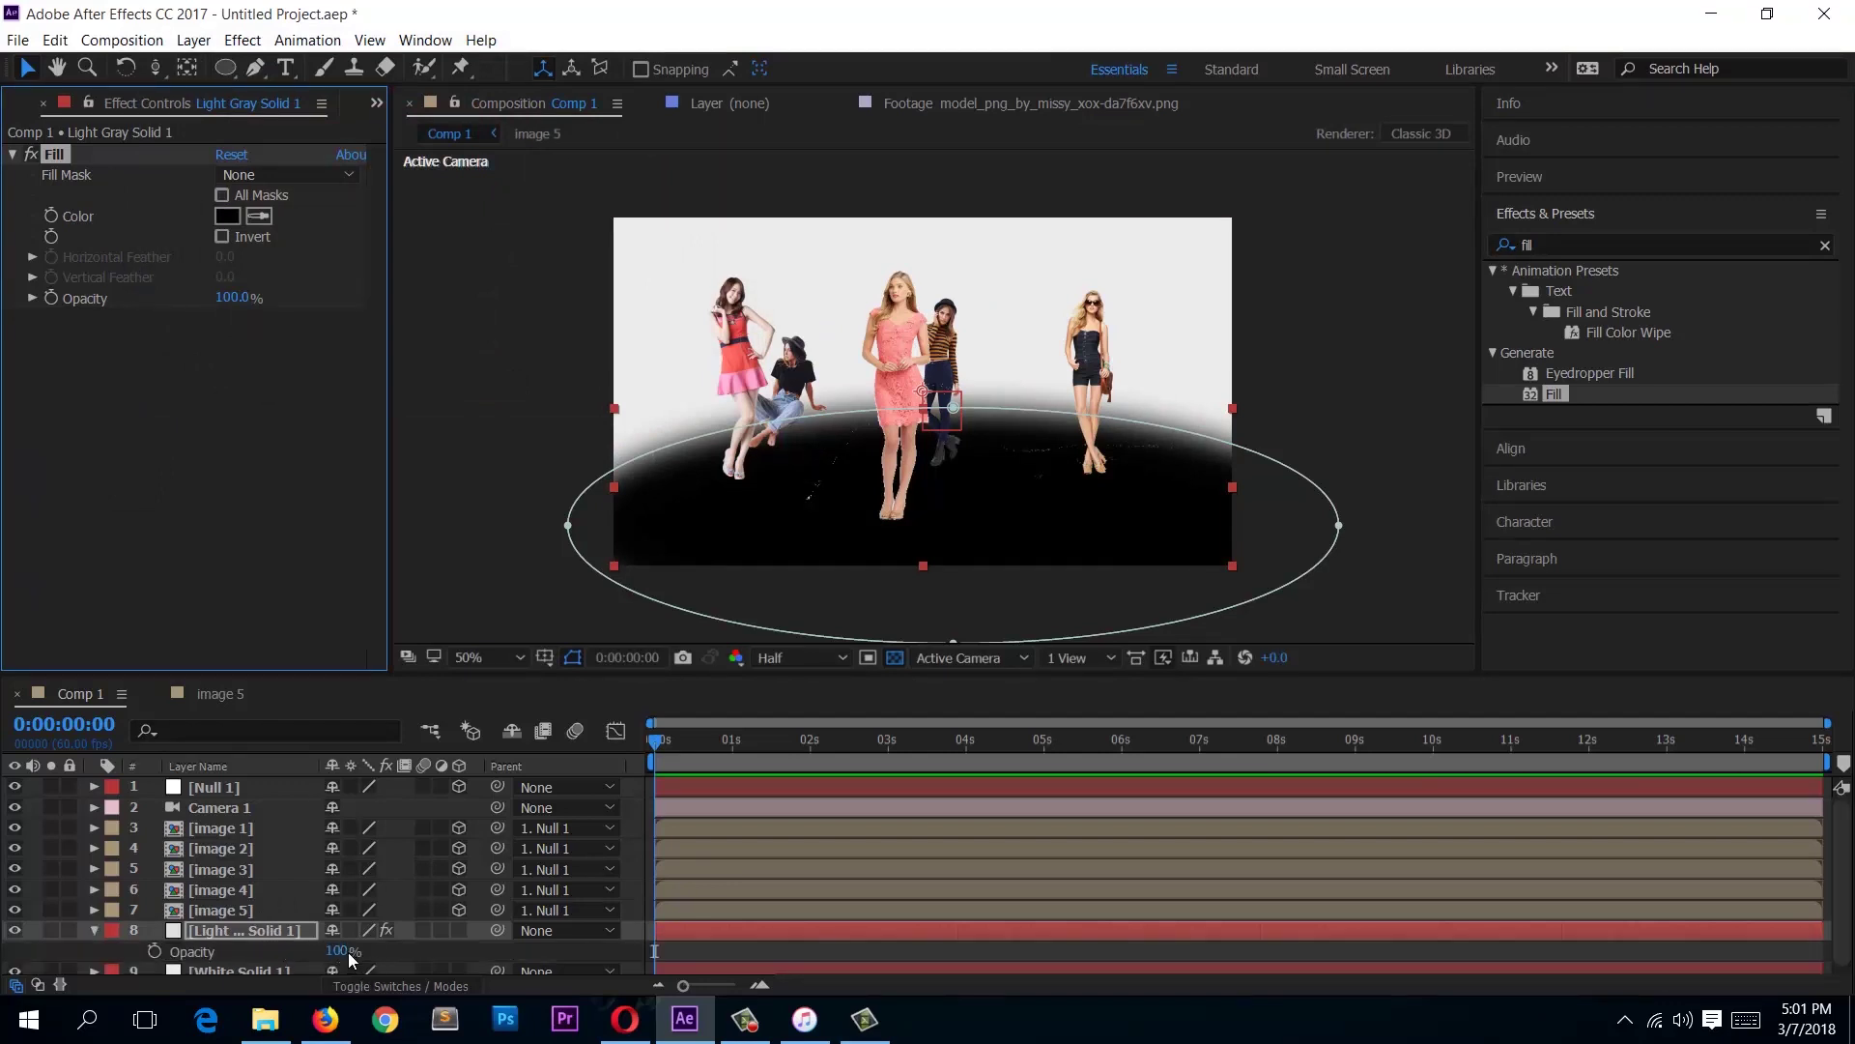
drag(348, 955, 269, 960)
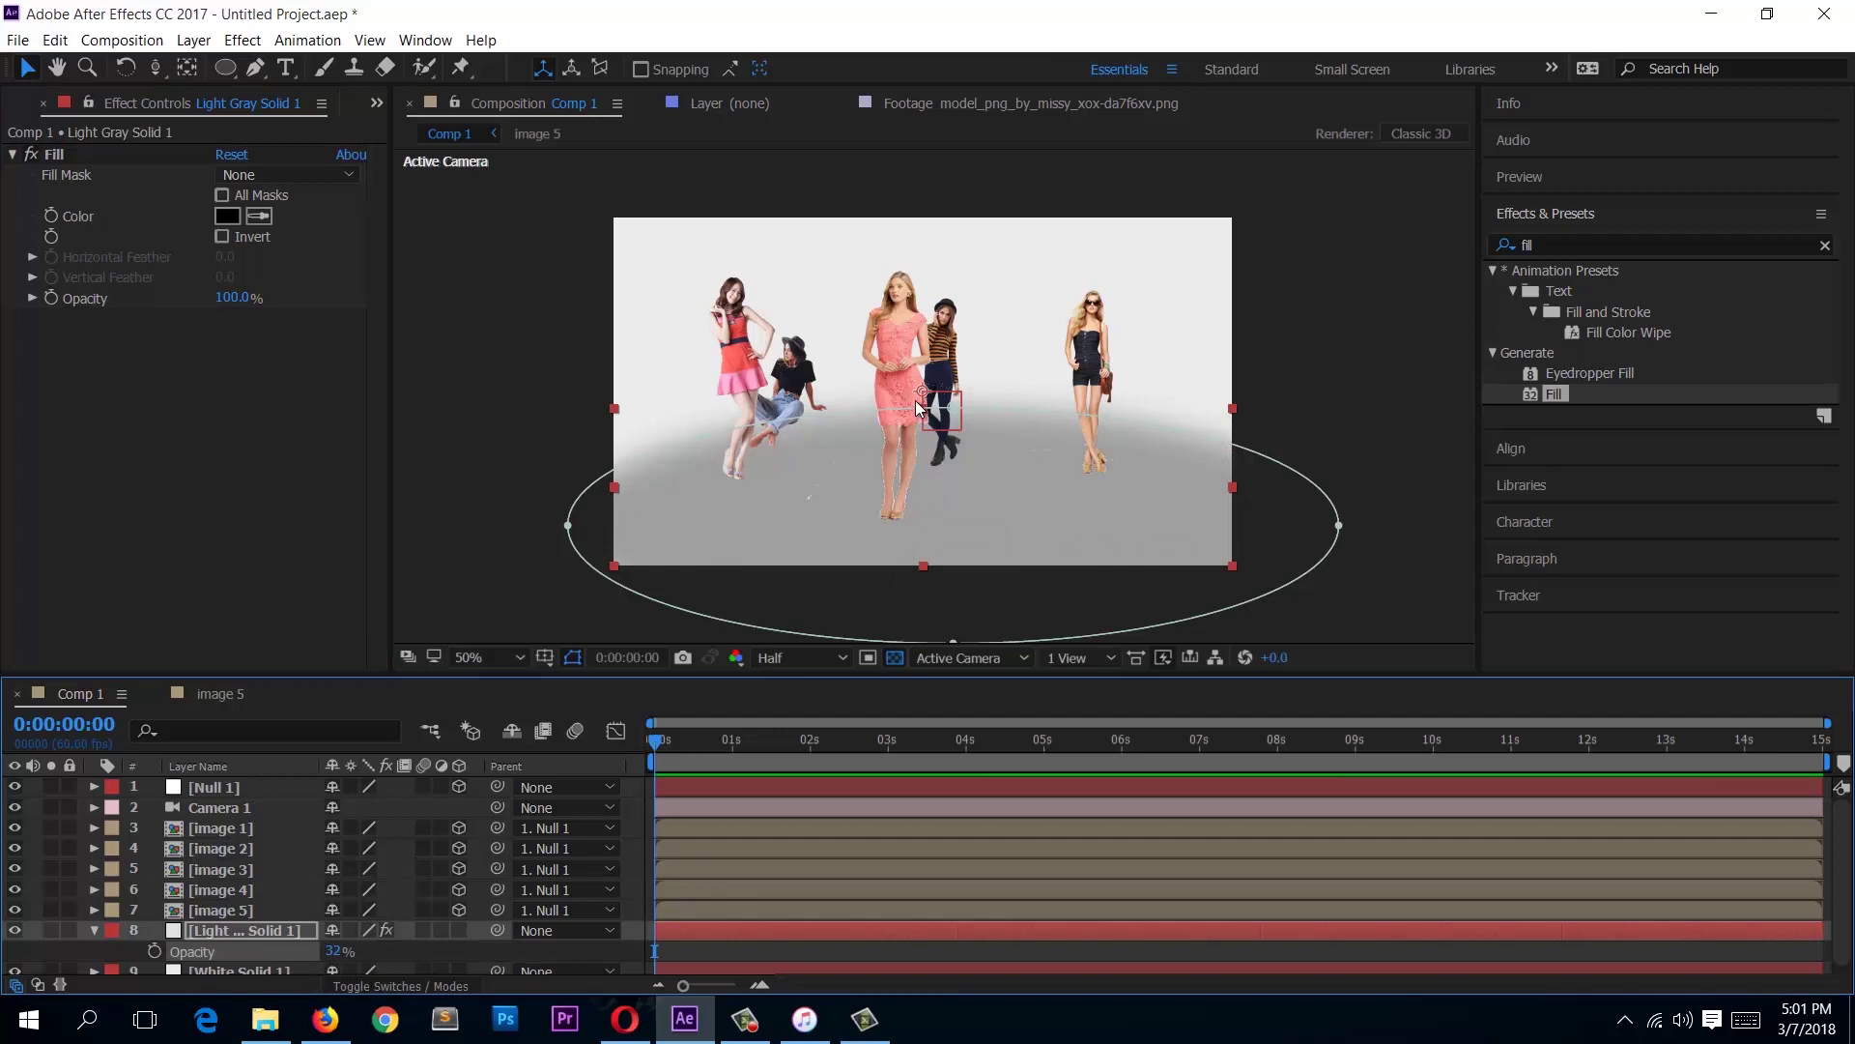
mouse_move(925, 421)
mouse_down()
mouse_move(944, 560)
mouse_move(909, 630)
mouse_up()
mouse_move(920, 566)
mouse_down()
mouse_move(934, 461)
mouse_move(1023, 408)
mouse_move(1035, 543)
mouse_move(958, 522)
mouse_move(936, 435)
mouse_move(860, 606)
mouse_move(924, 601)
mouse_up()
Step: Undo the floor tilt, widen the mask feather to 202 px and flatten the mask's top
key(ctrl+z)
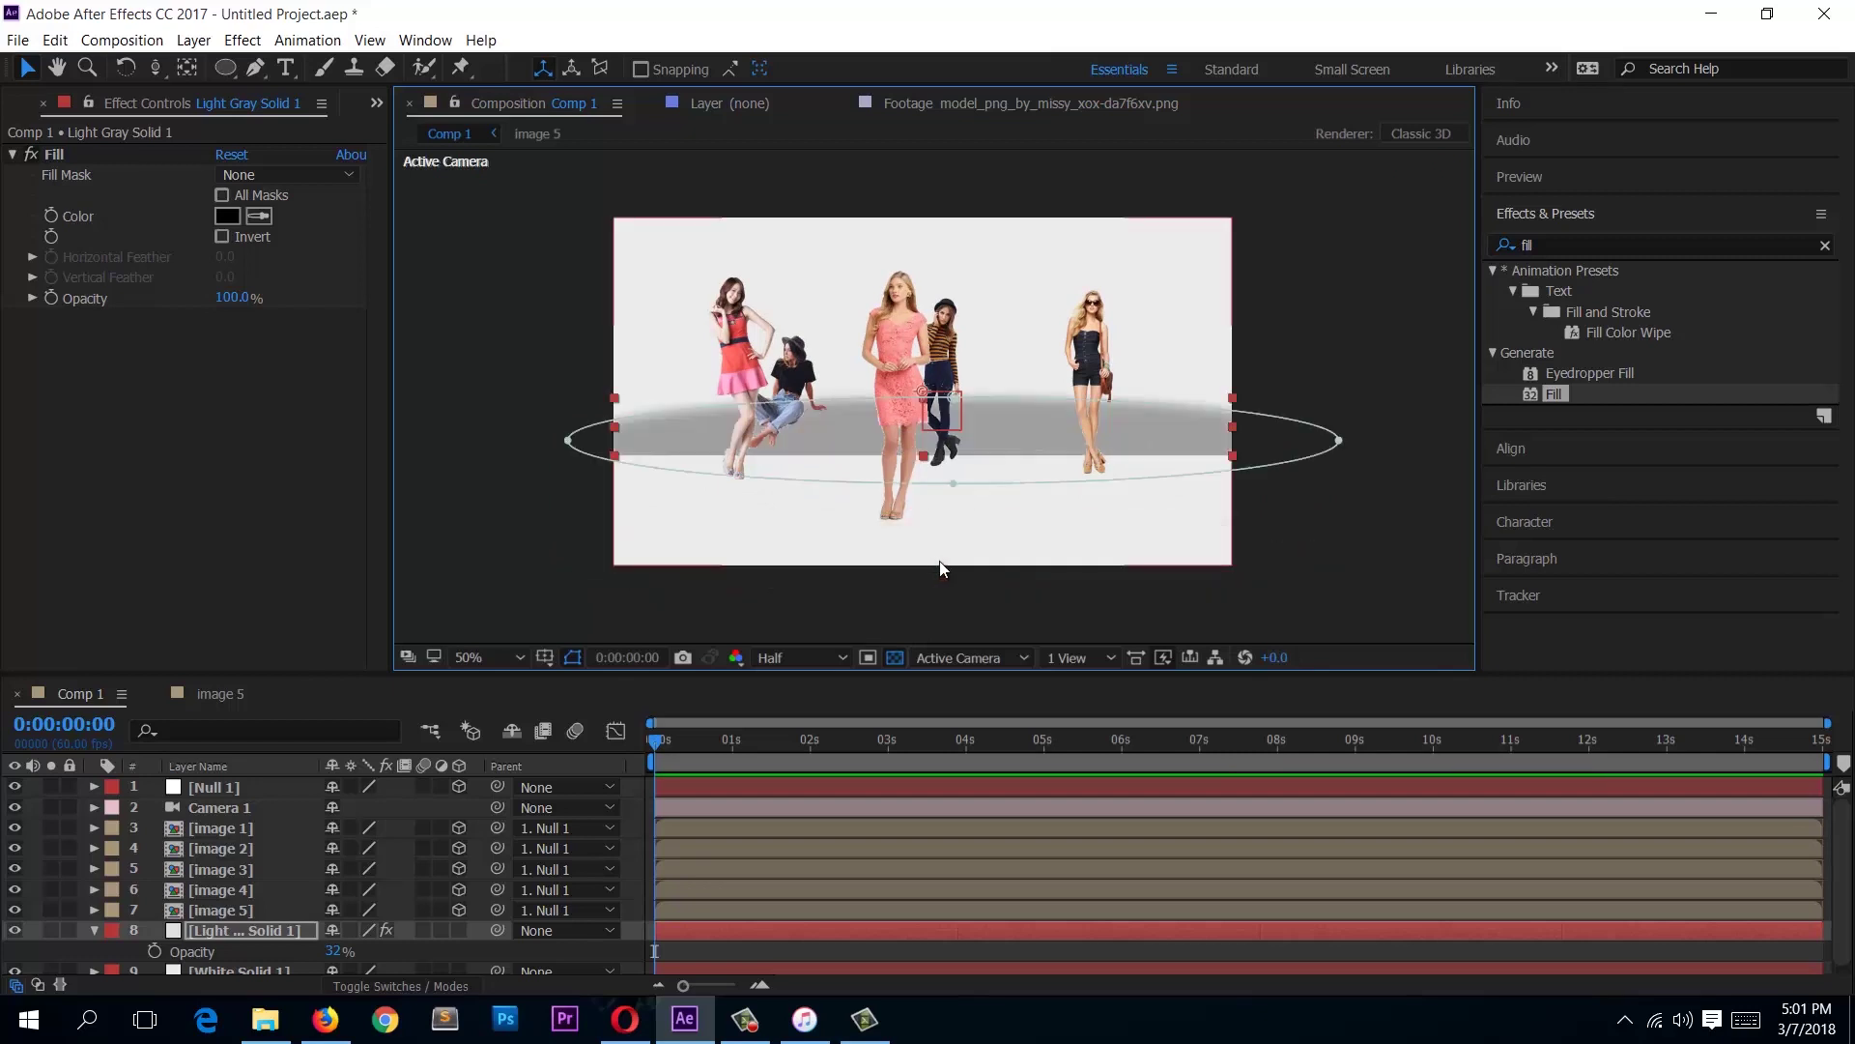
key(ctrl+z)
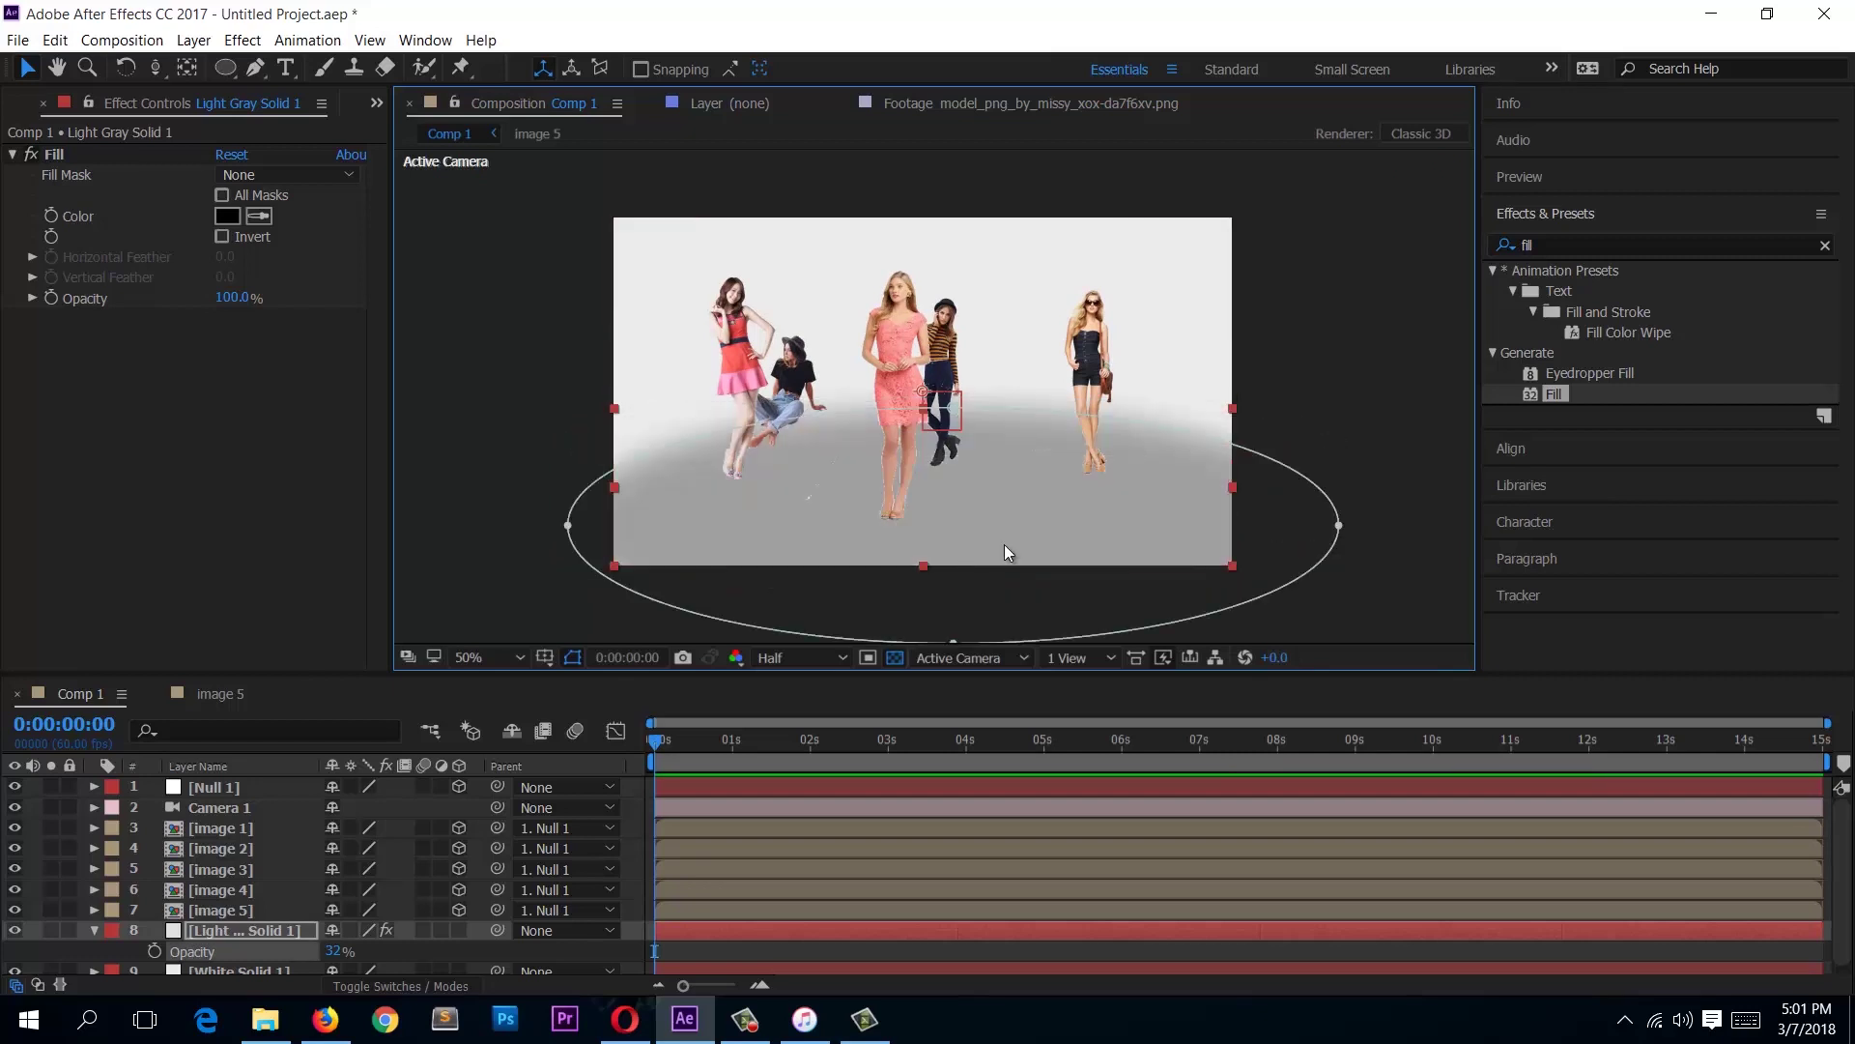
scroll(289, 923, down, 1)
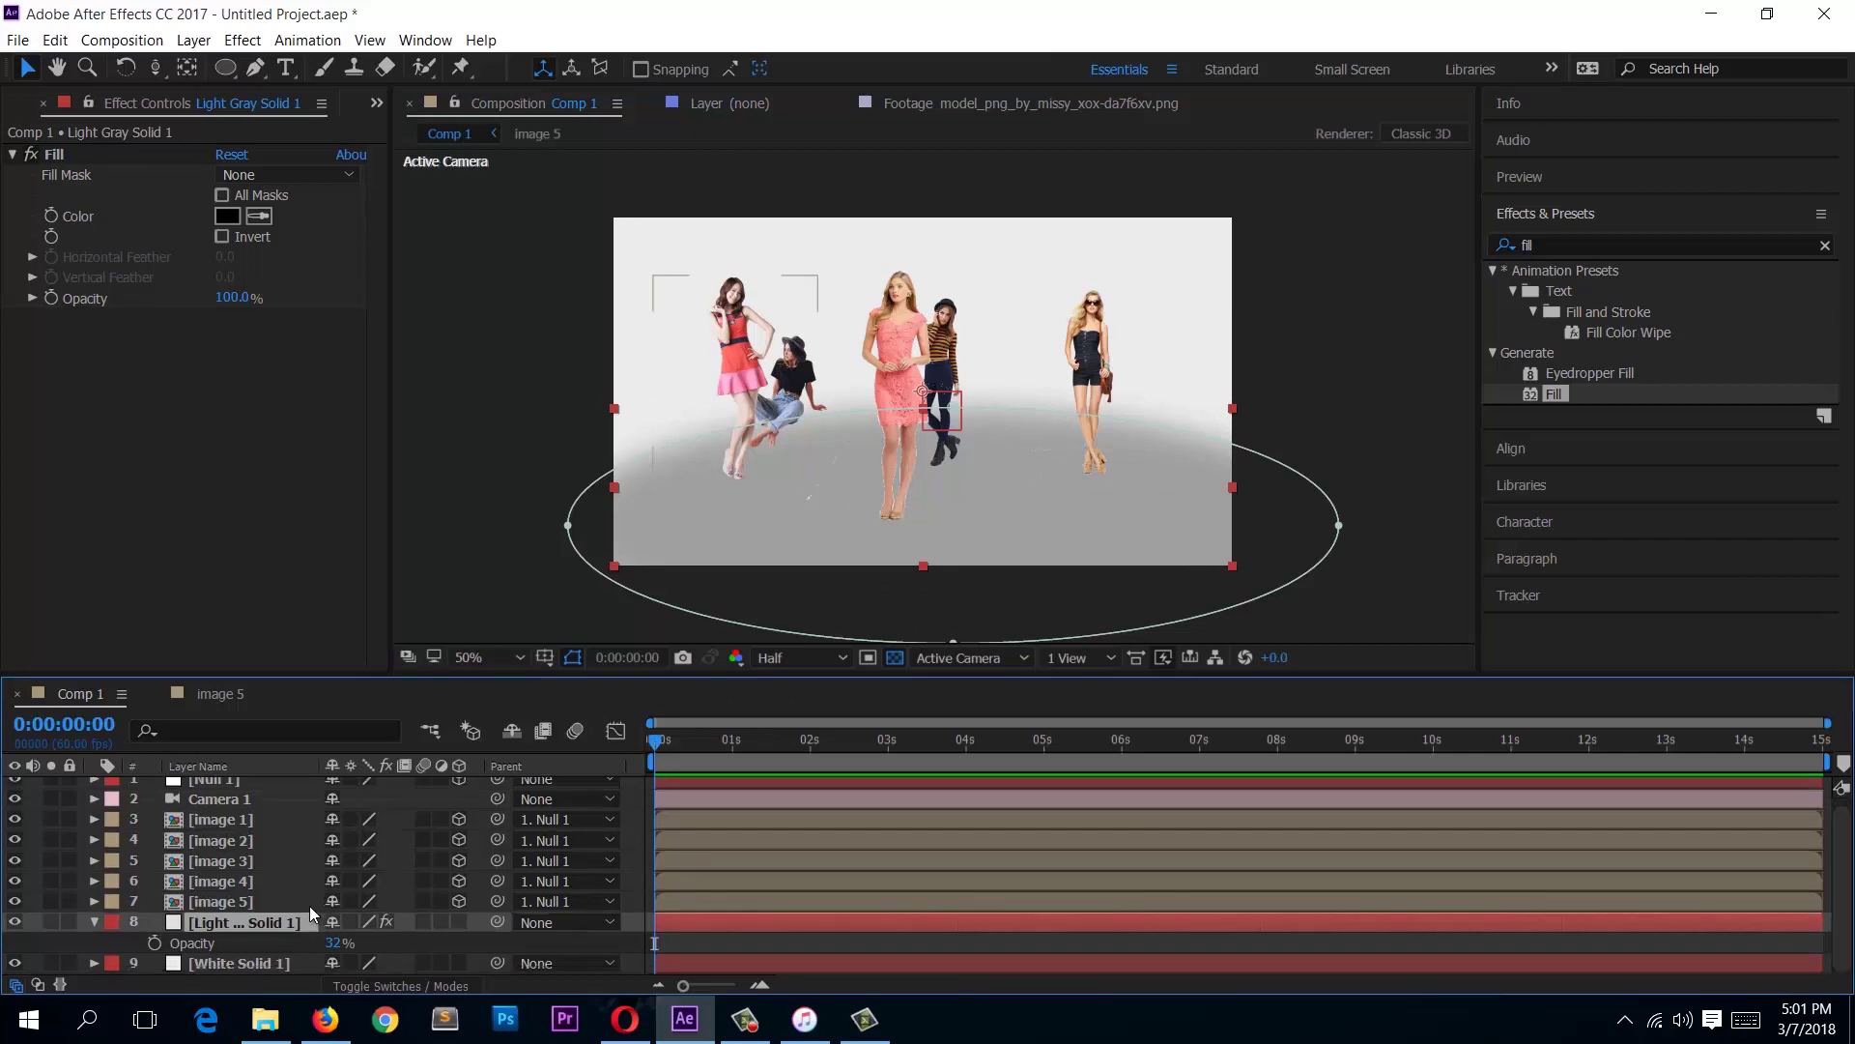
key(f)
scroll(329, 904, down, 1)
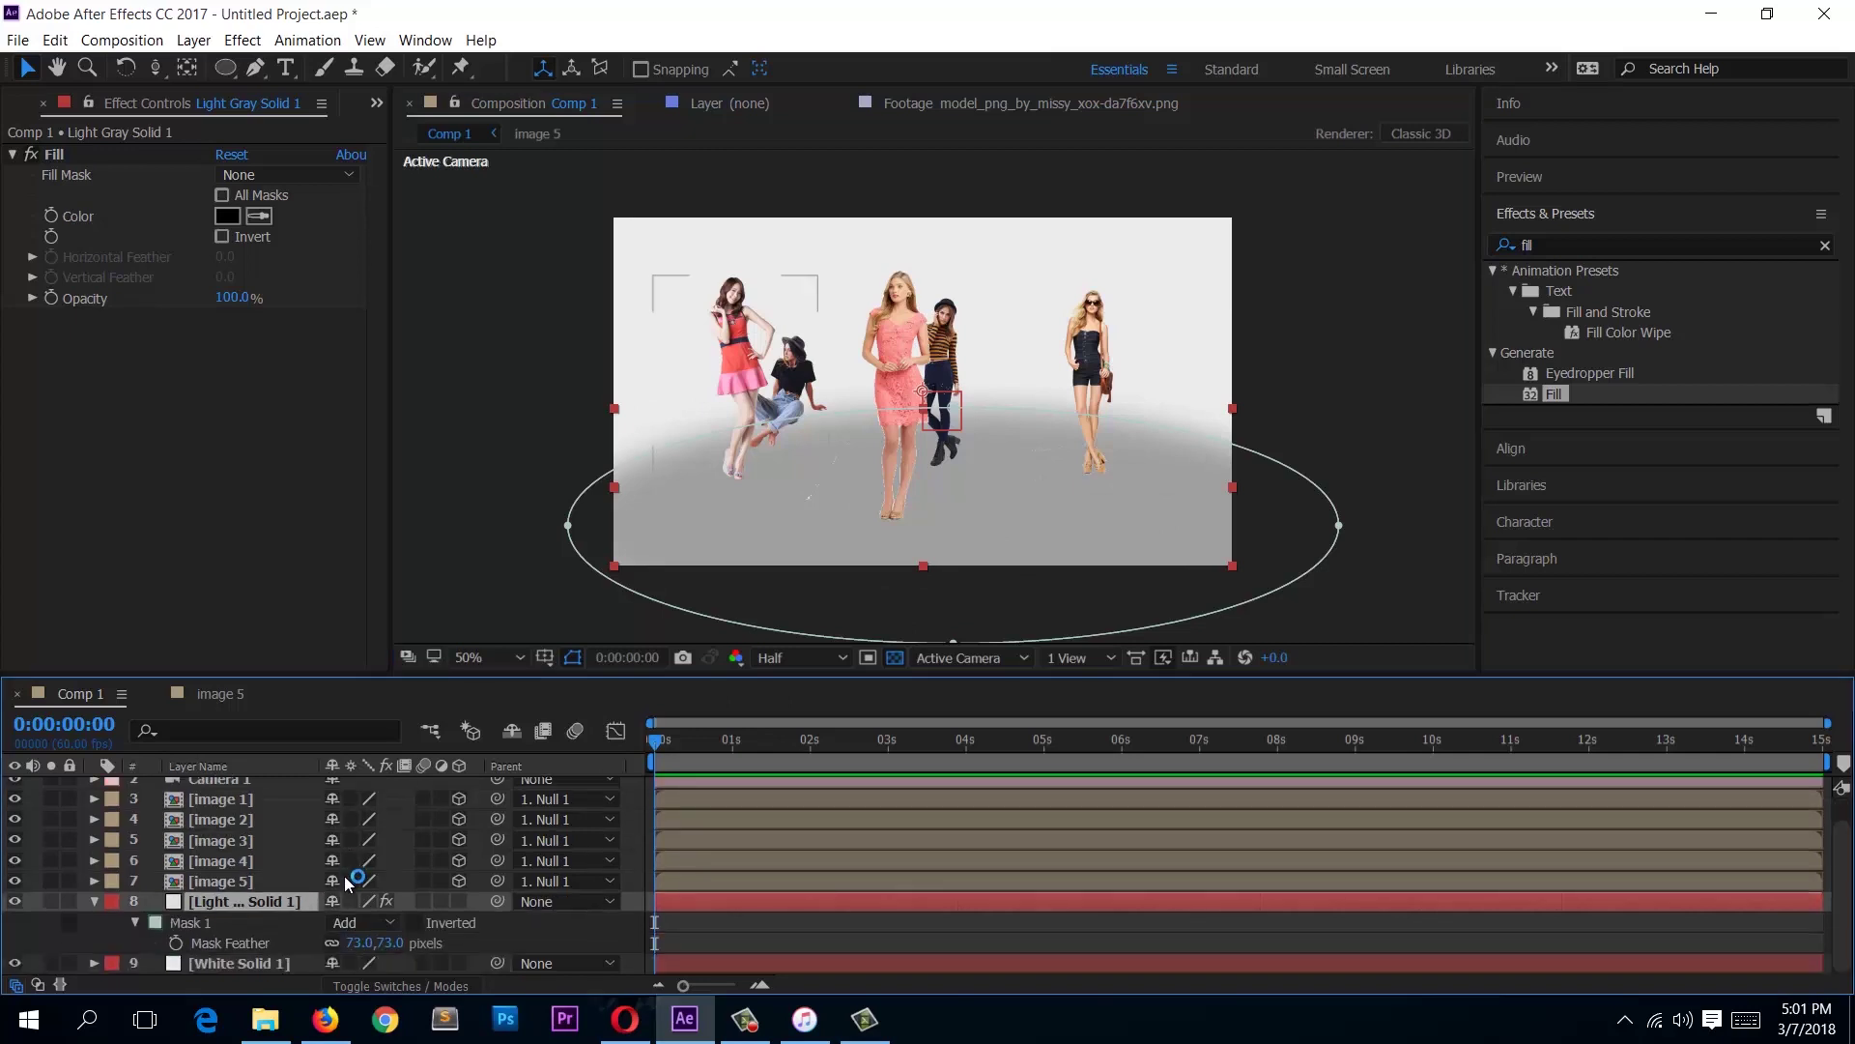
scroll(311, 856, up, 2)
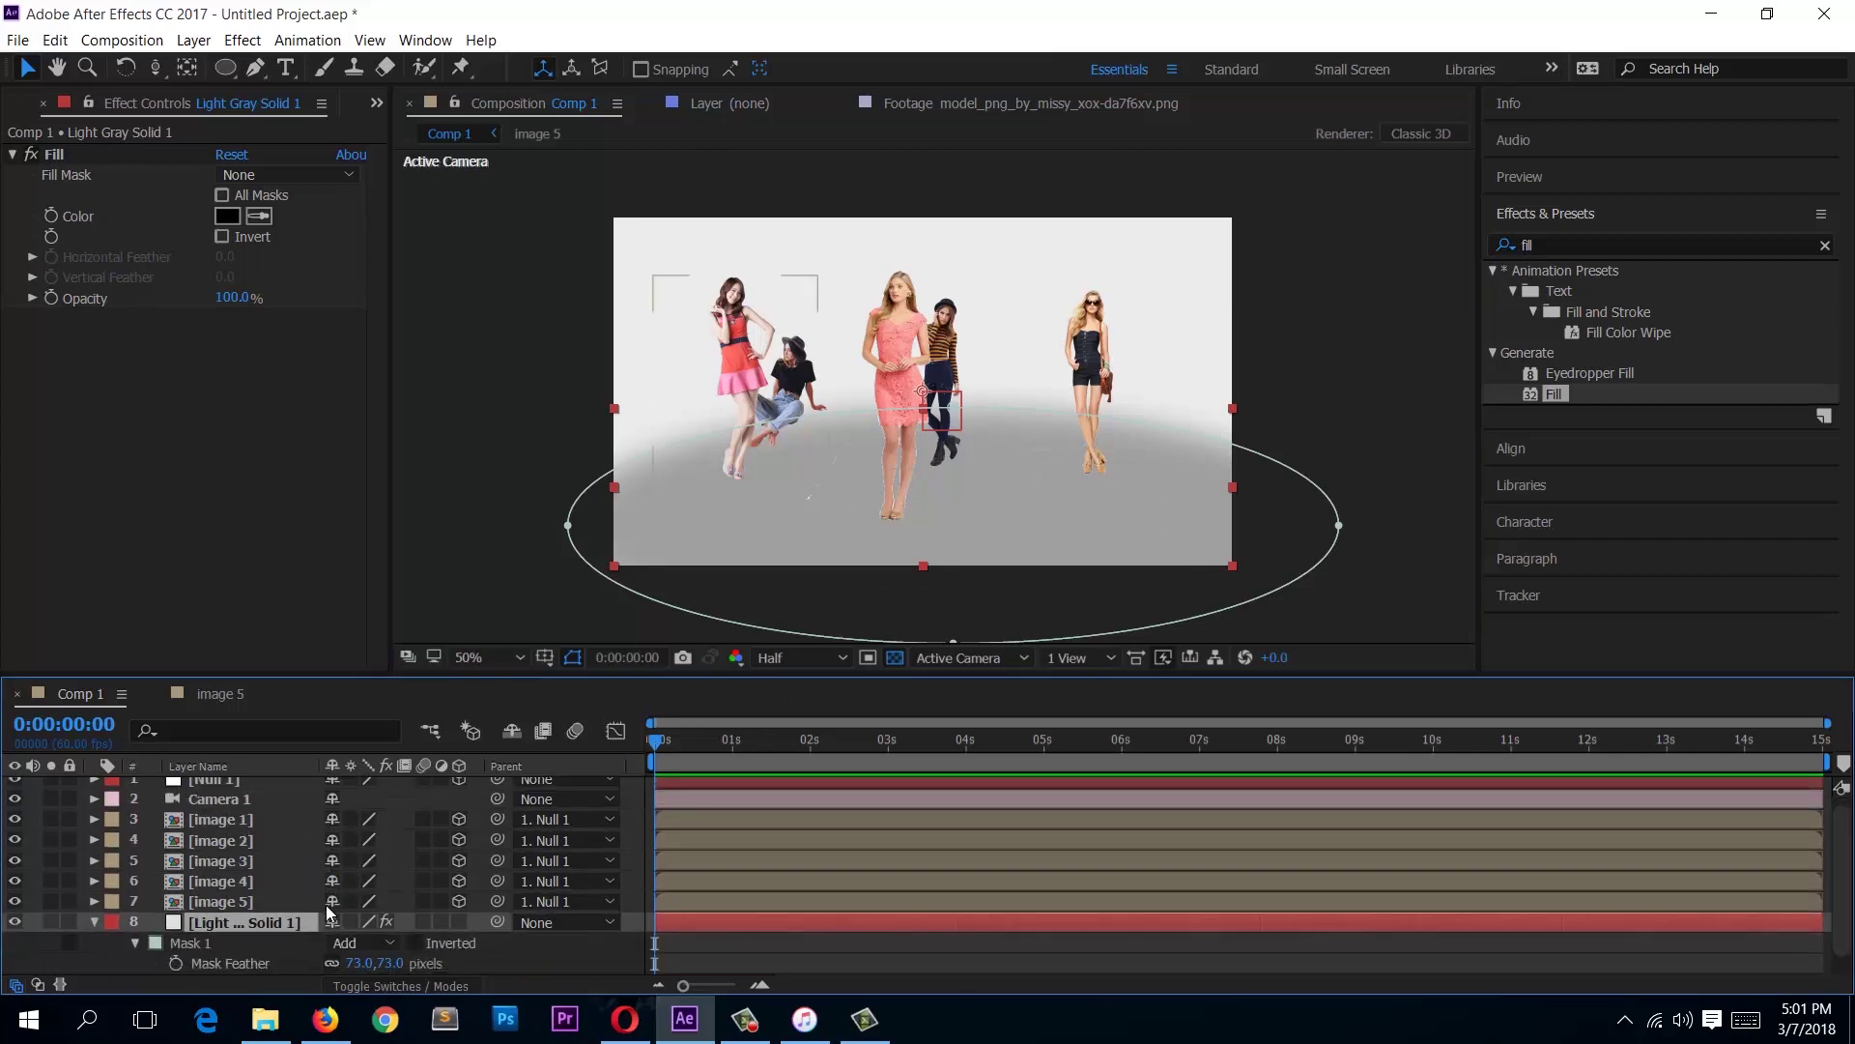
scroll(329, 913, down, 1)
mouse_move(392, 942)
mouse_down()
mouse_move(556, 942)
mouse_move(409, 944)
mouse_up()
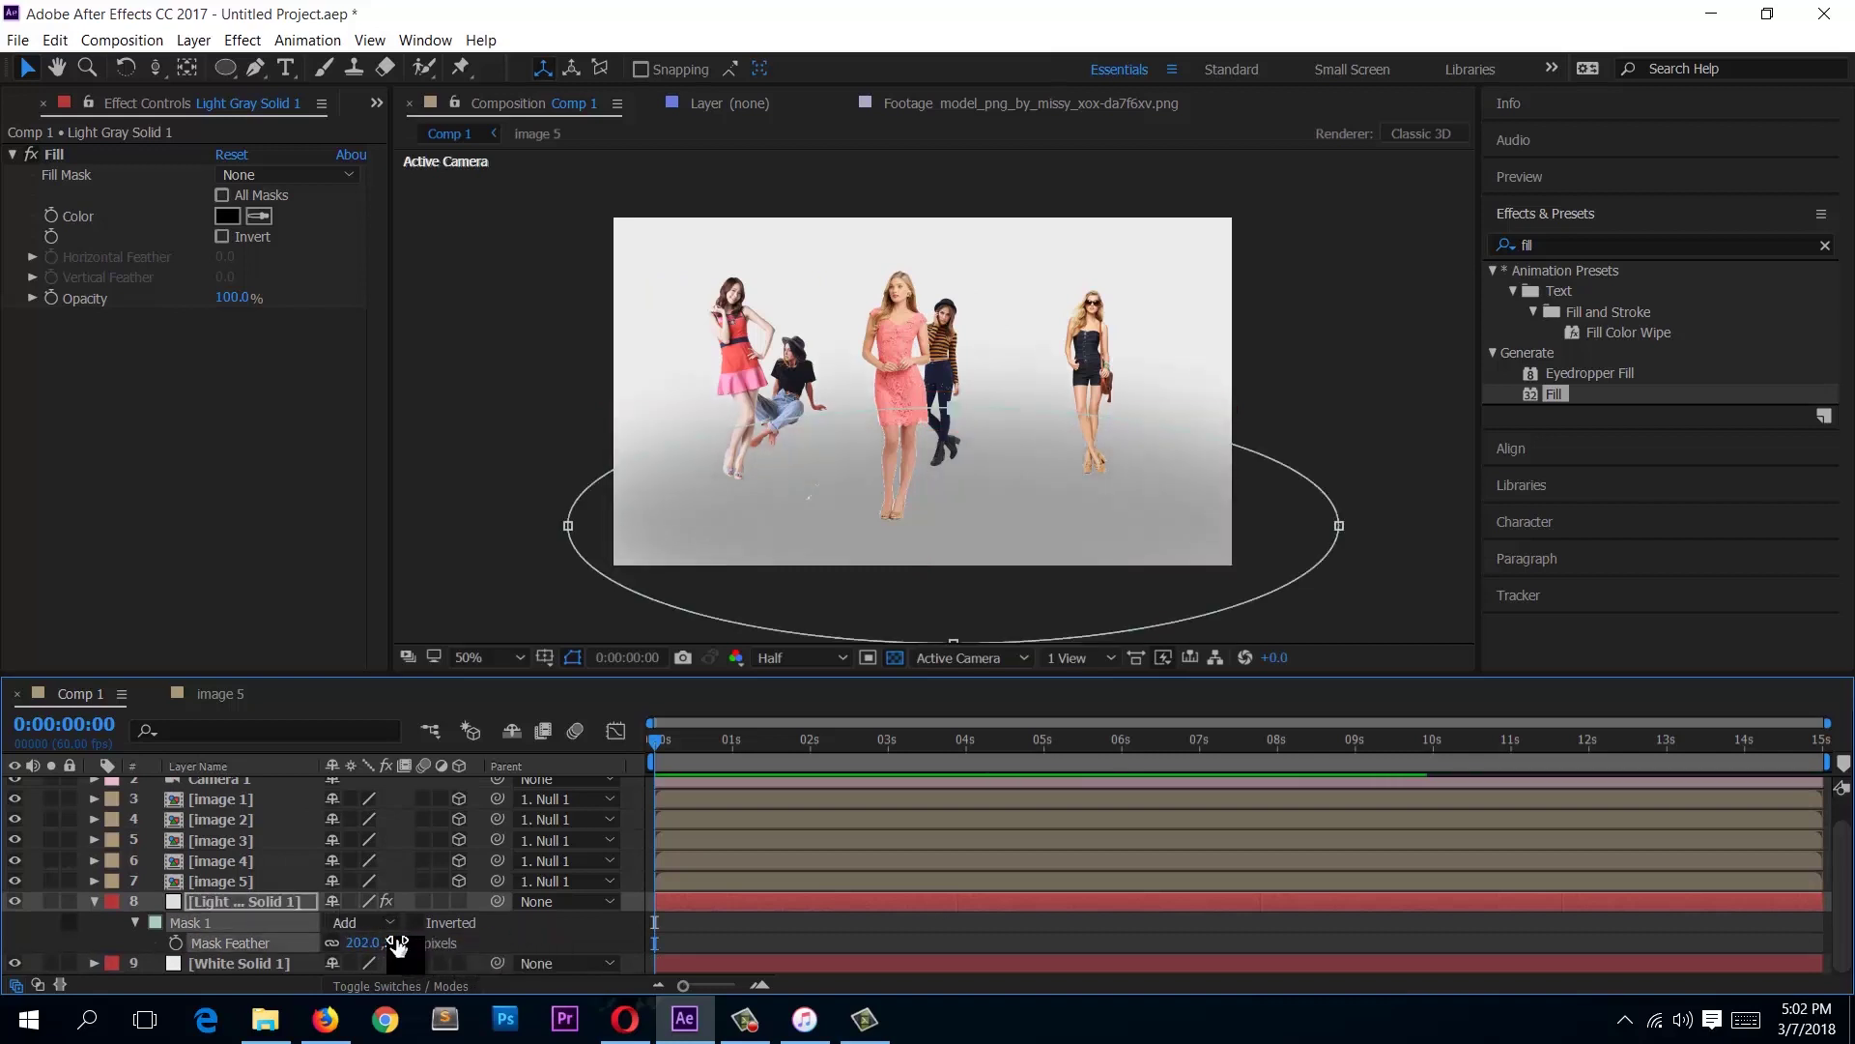
click(218, 905)
drag(960, 606, 943, 533)
drag(943, 353, 916, 378)
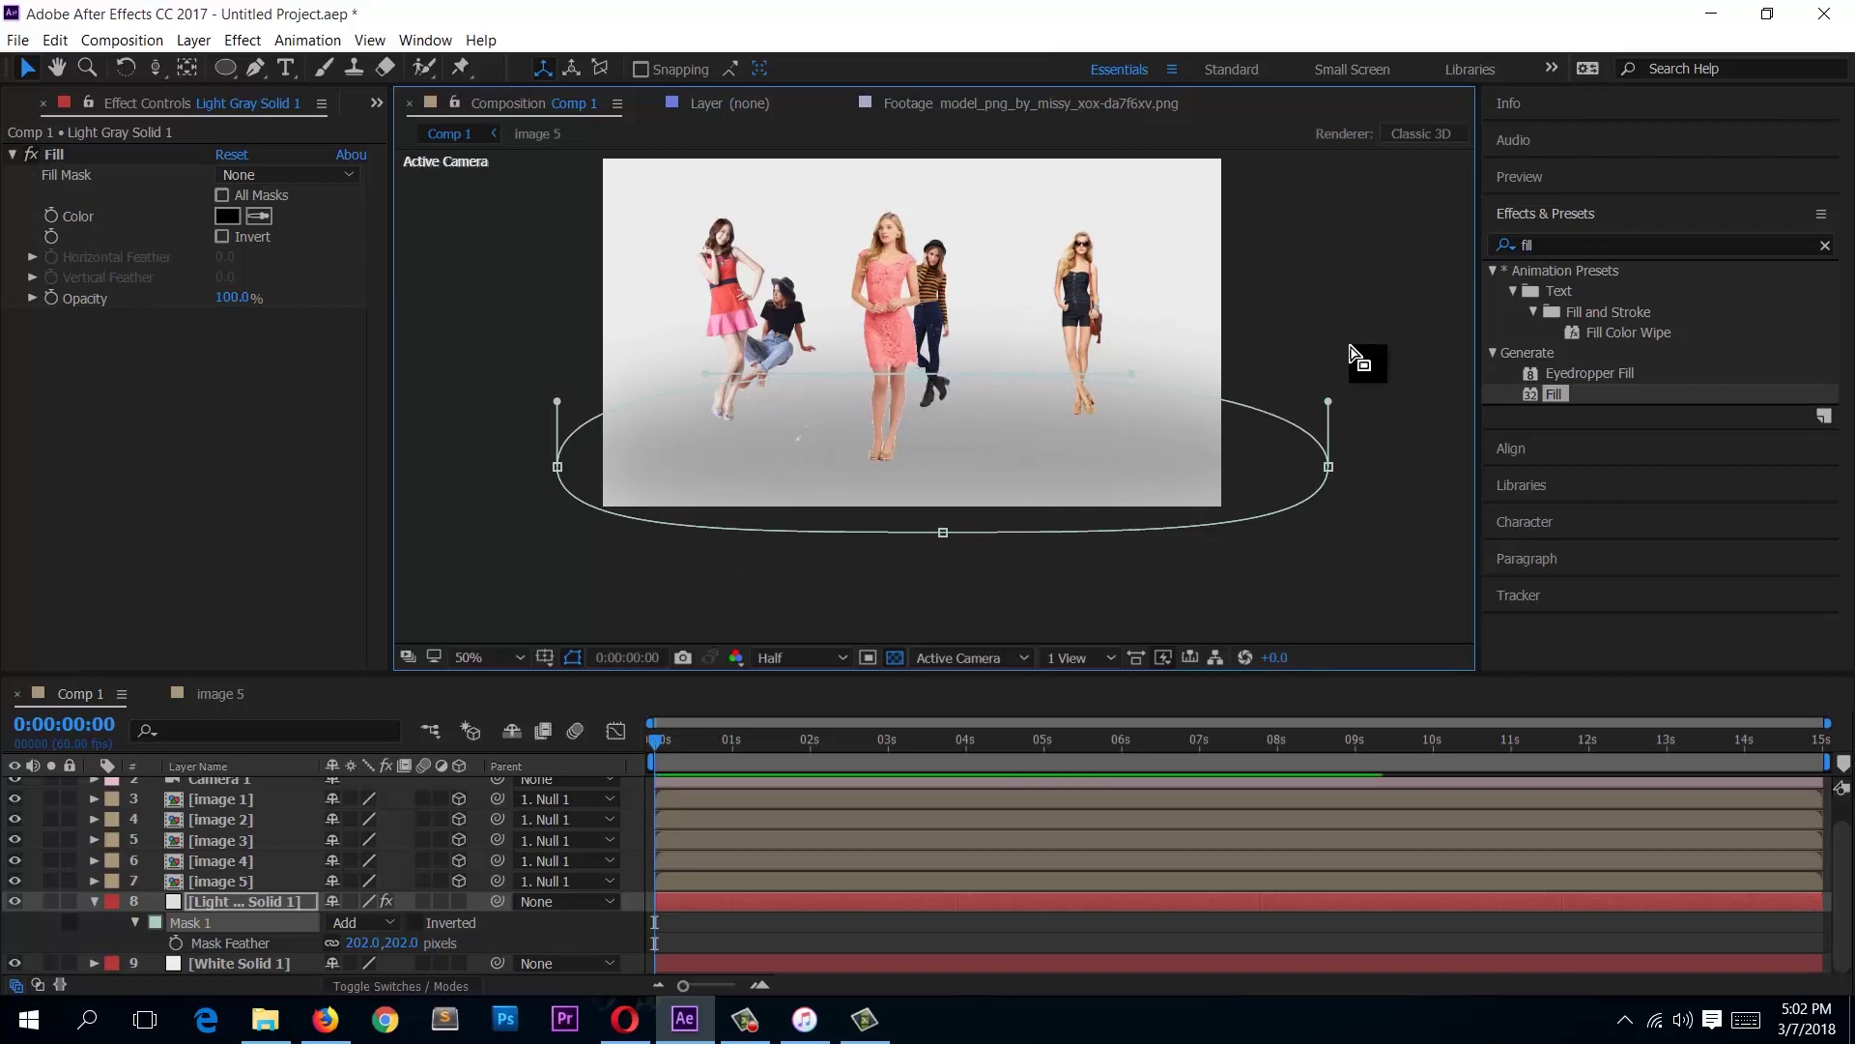
Step: Reduce the mask feather to about 132 px and lower the floor's opacity to 18%
click(586, 924)
click(296, 926)
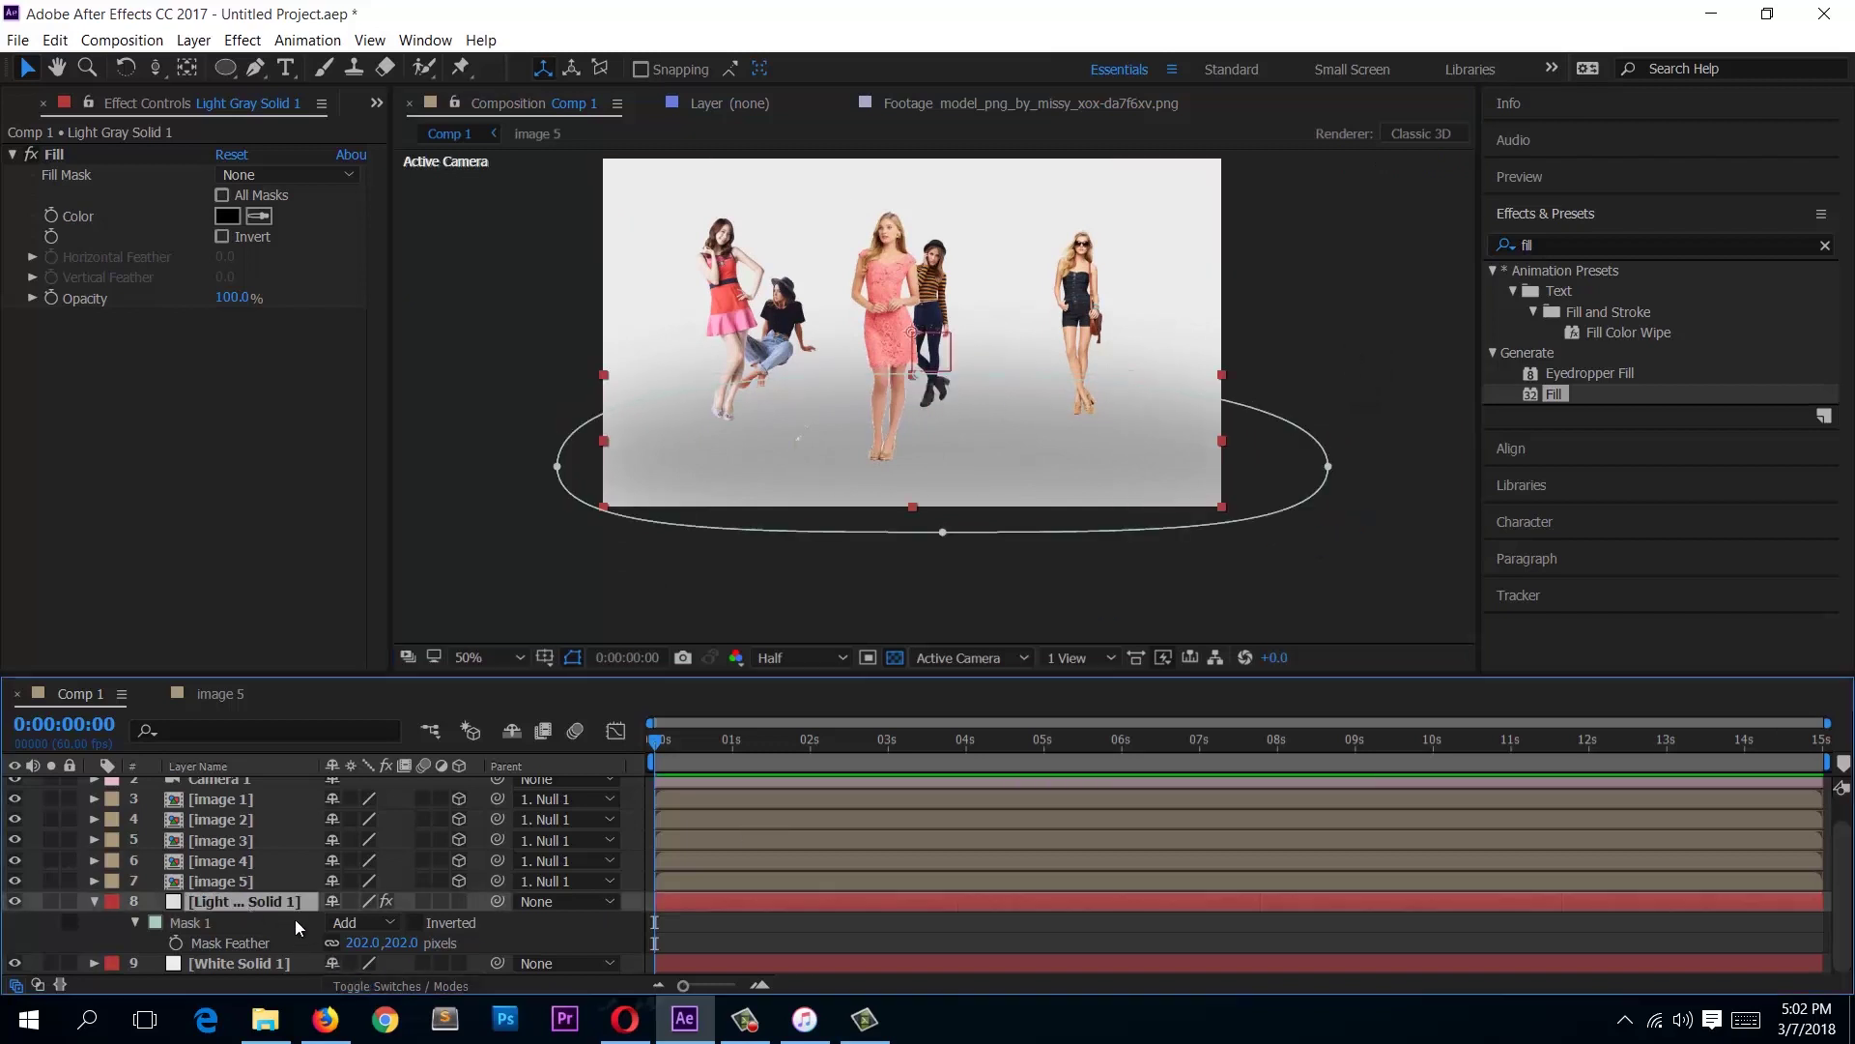
drag(358, 945, 267, 948)
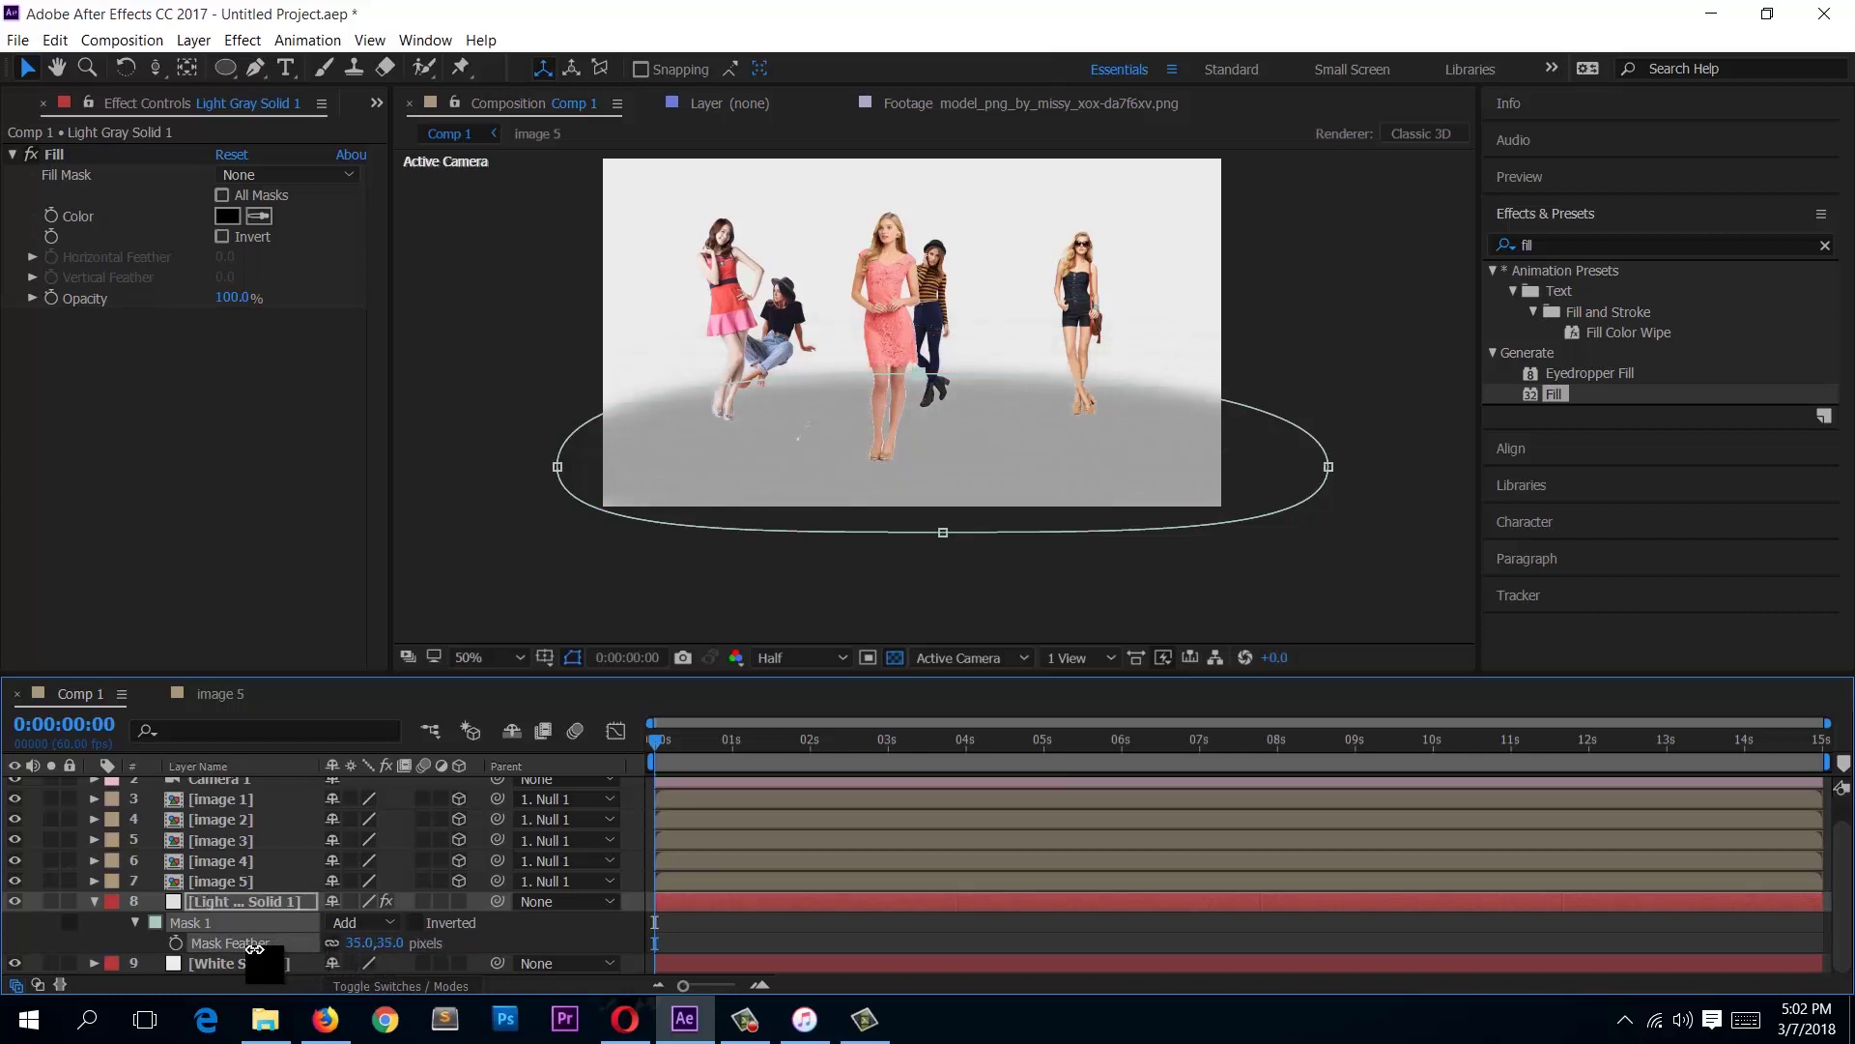
click(251, 901)
mouse_move(375, 945)
mouse_down()
mouse_move(392, 943)
mouse_move(354, 941)
mouse_up()
key(t)
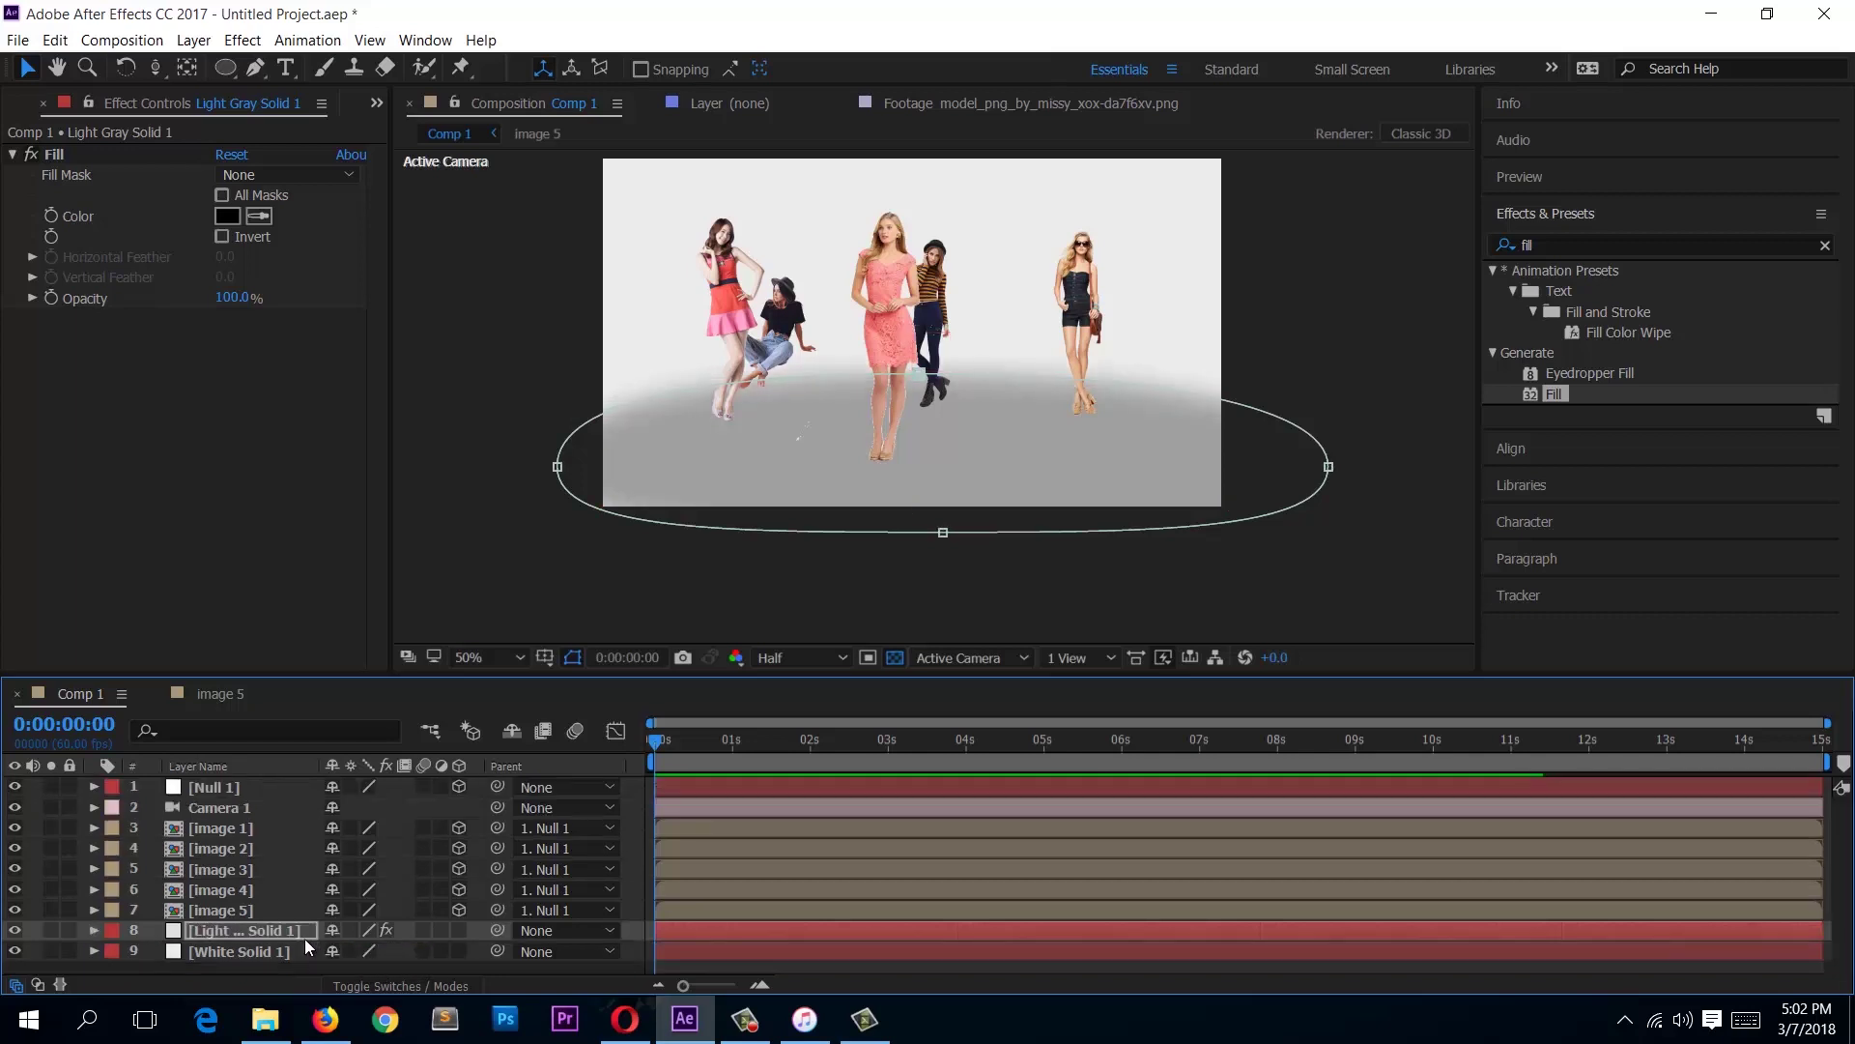
drag(335, 951, 321, 951)
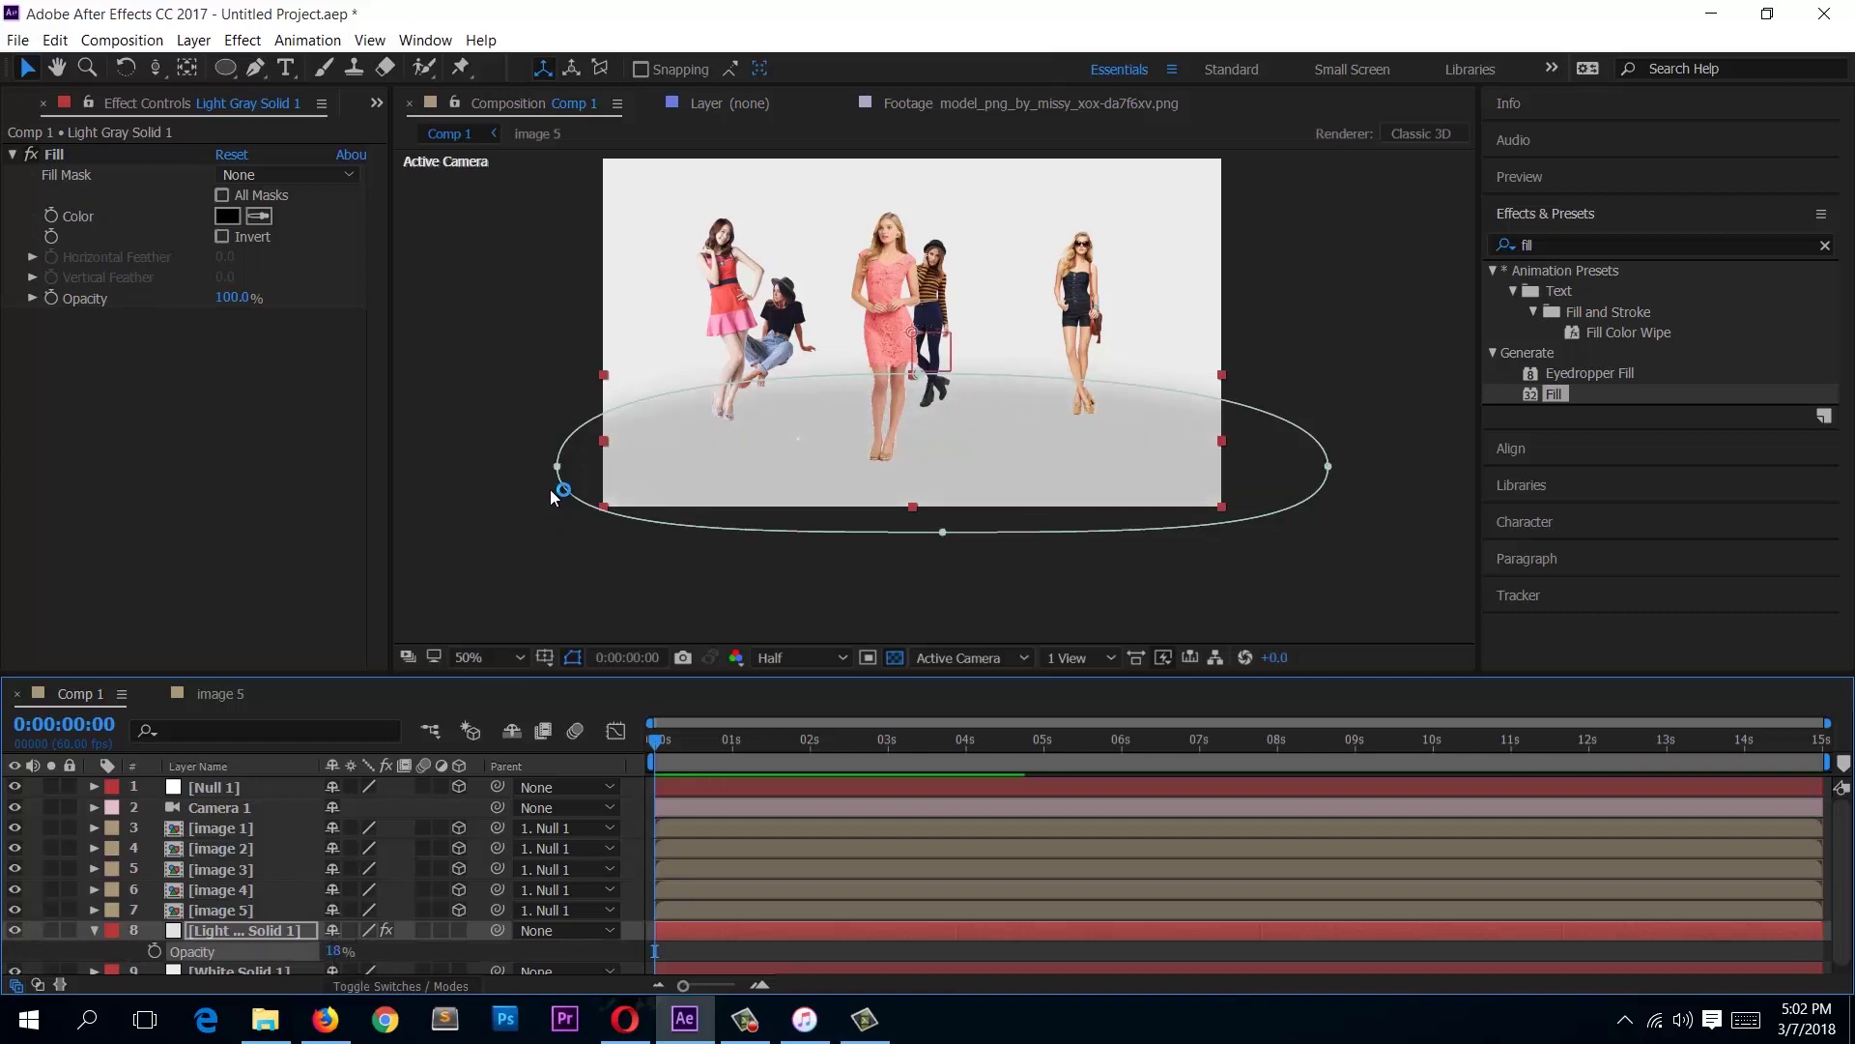
click(518, 426)
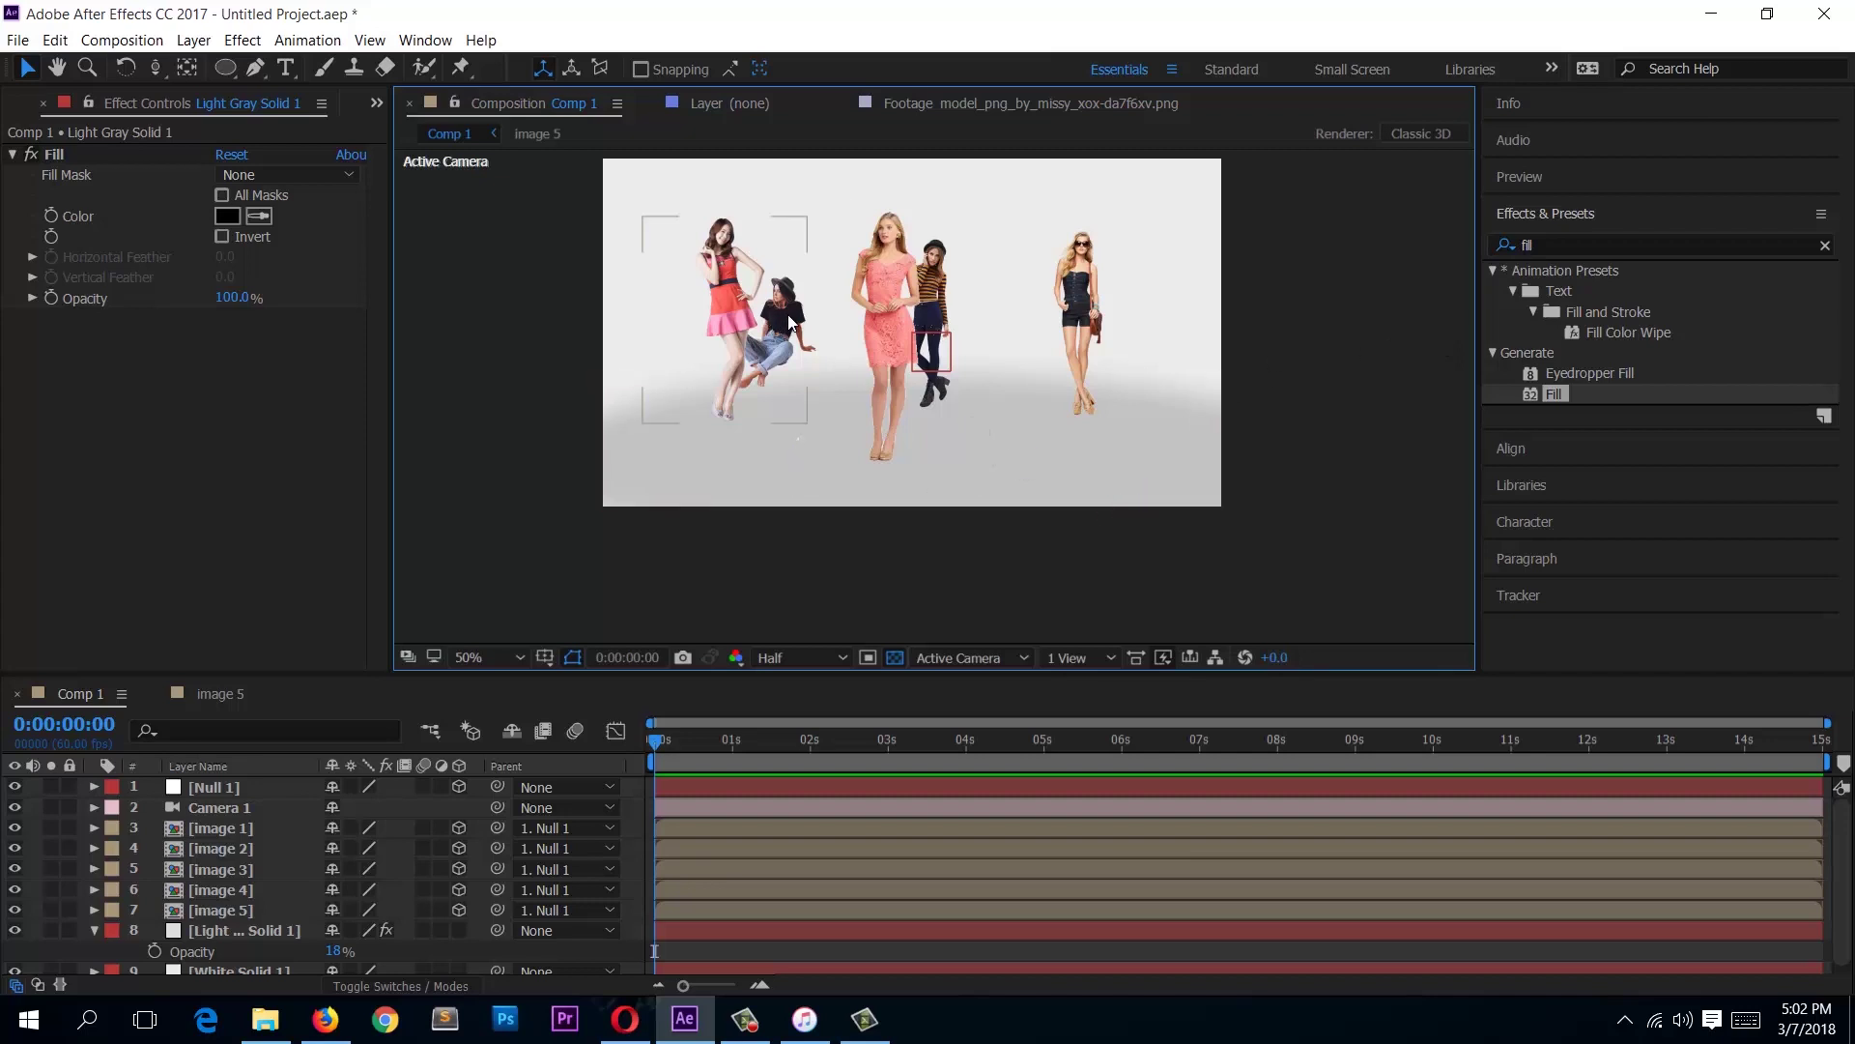
Step: Nudge the seated model on image 4 slightly lower in the frame
click(216, 913)
click(268, 889)
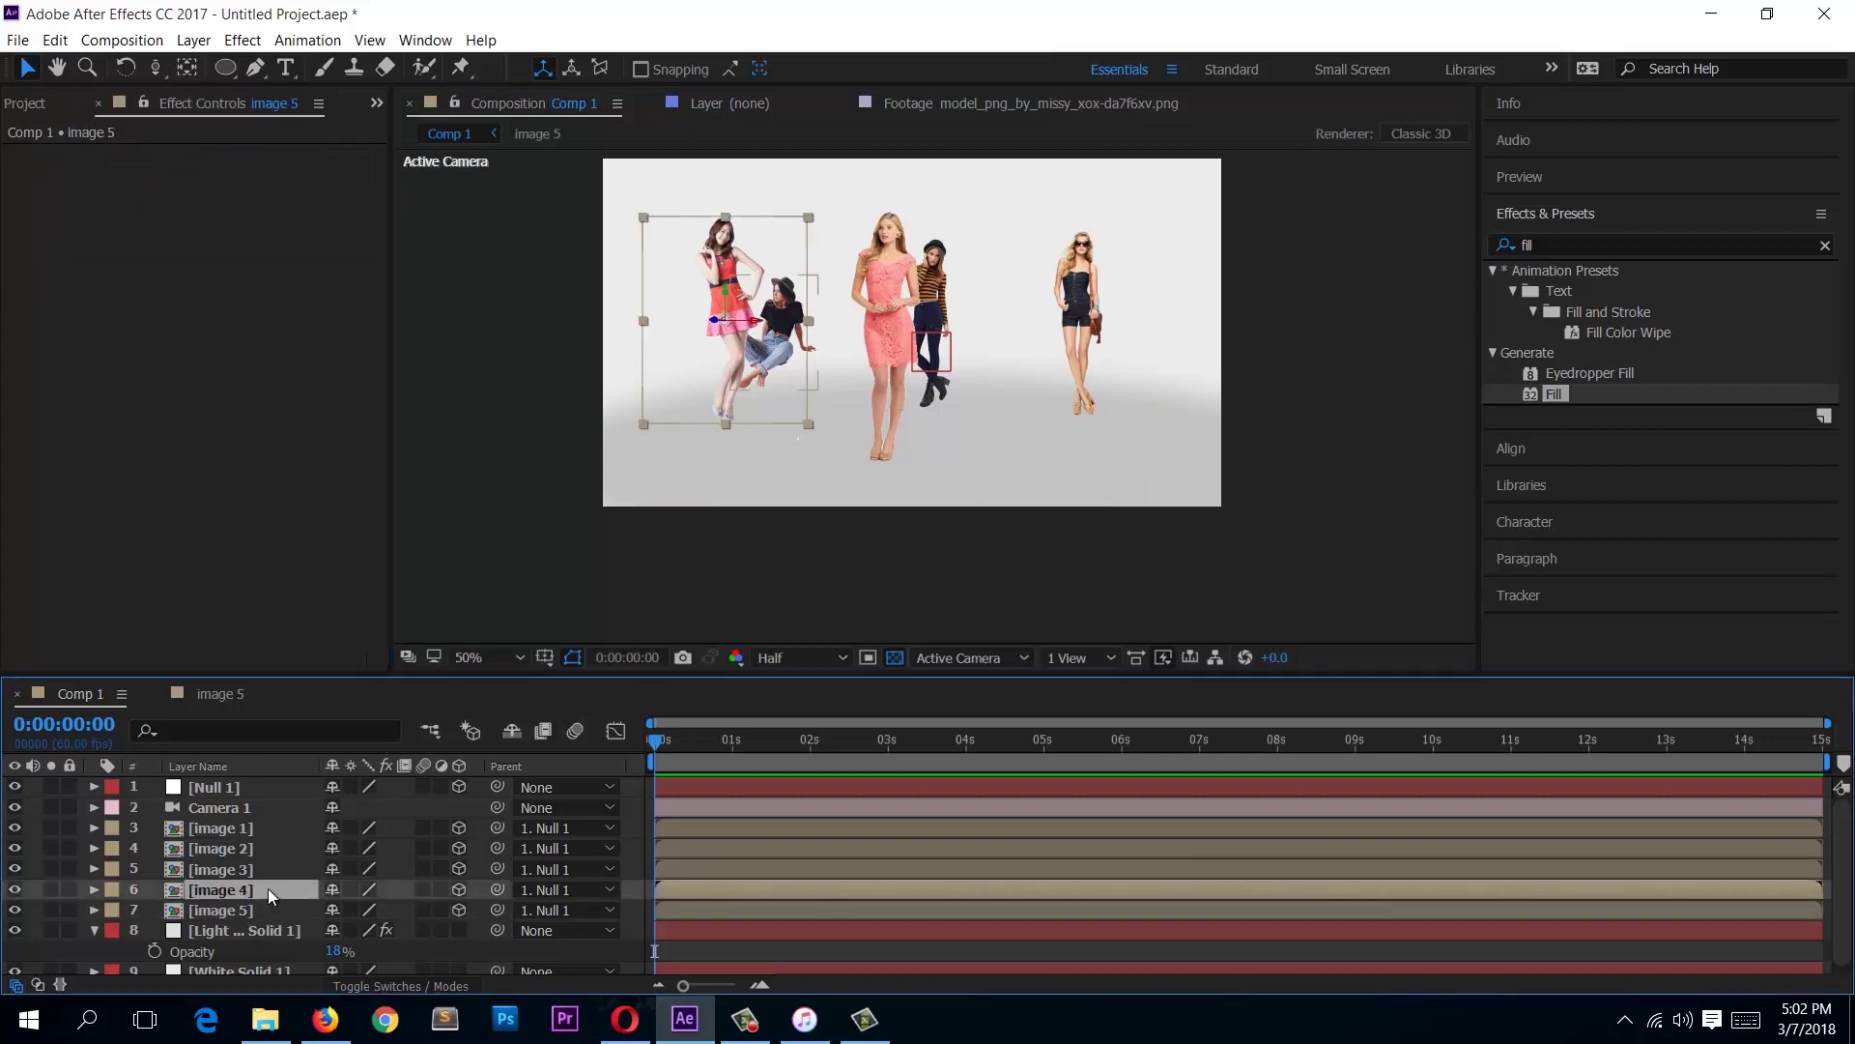
drag(779, 300, 779, 314)
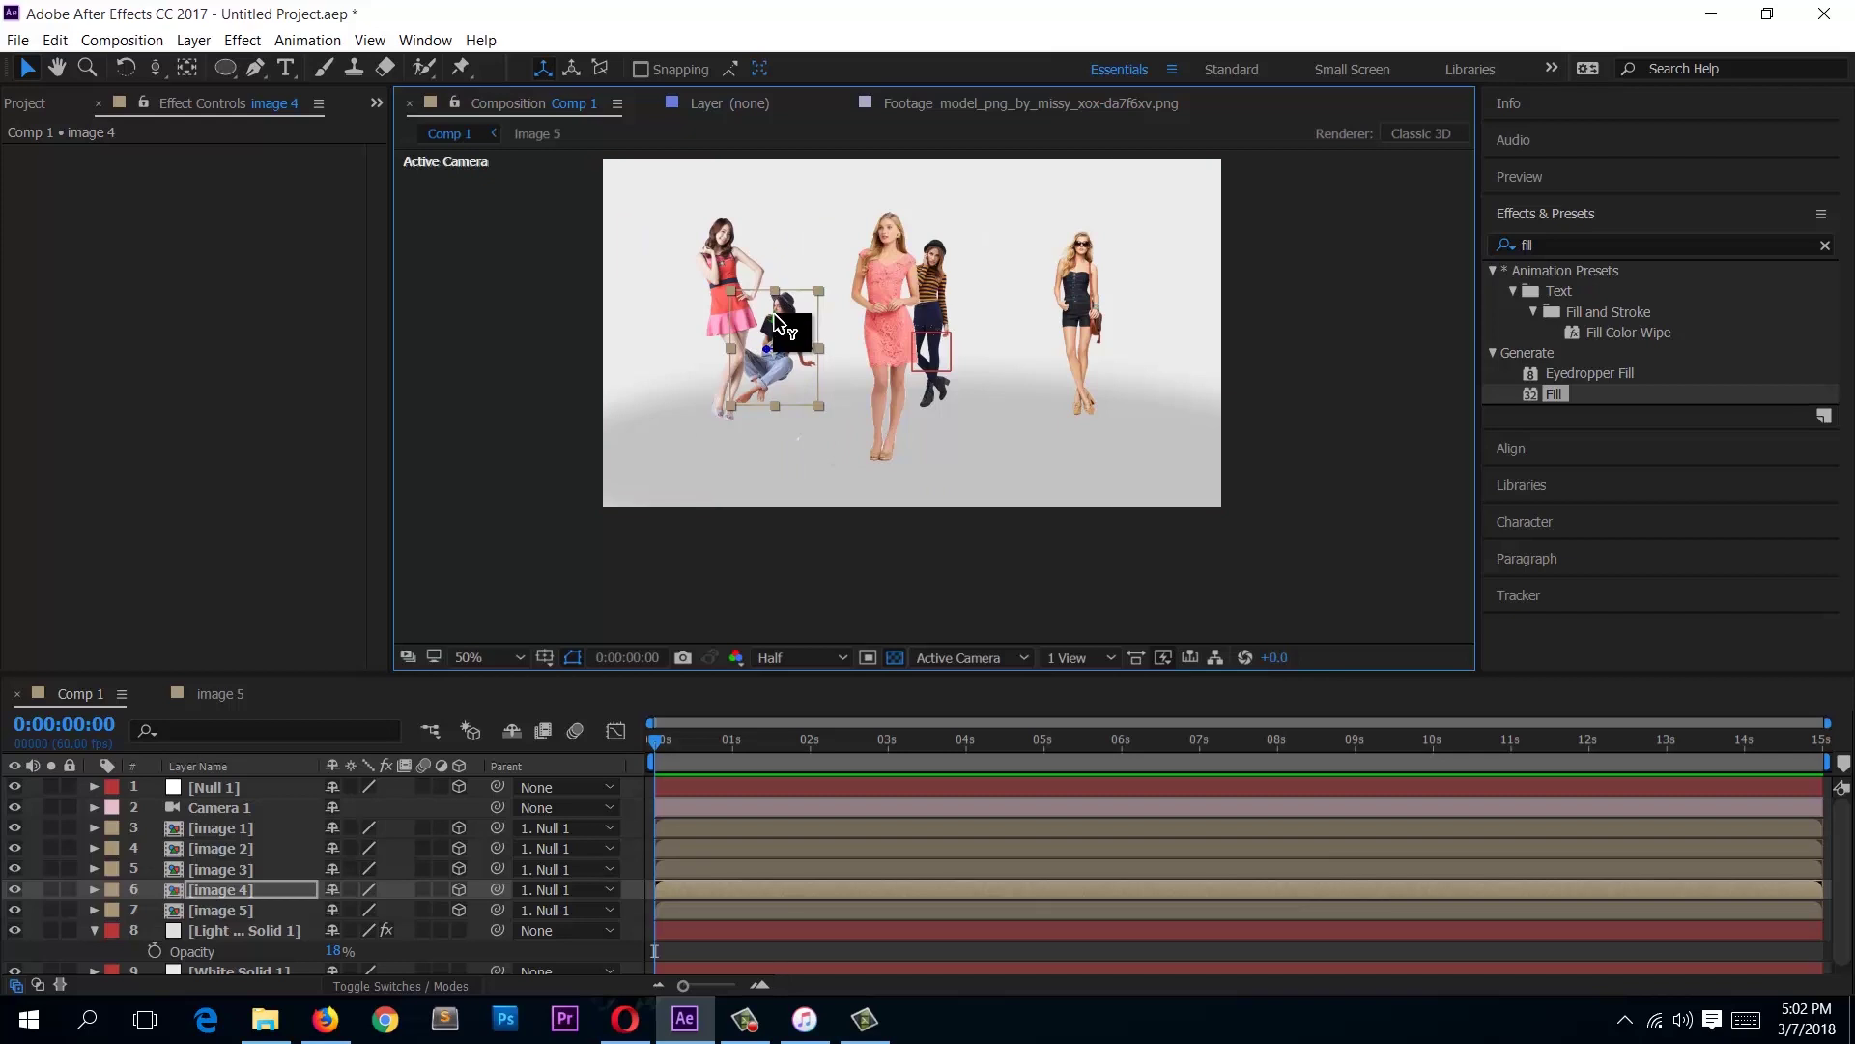
click(542, 340)
Step: Orbit Camera 1 to preview the 3D layout, then bring up the Save As dialog
key(h)
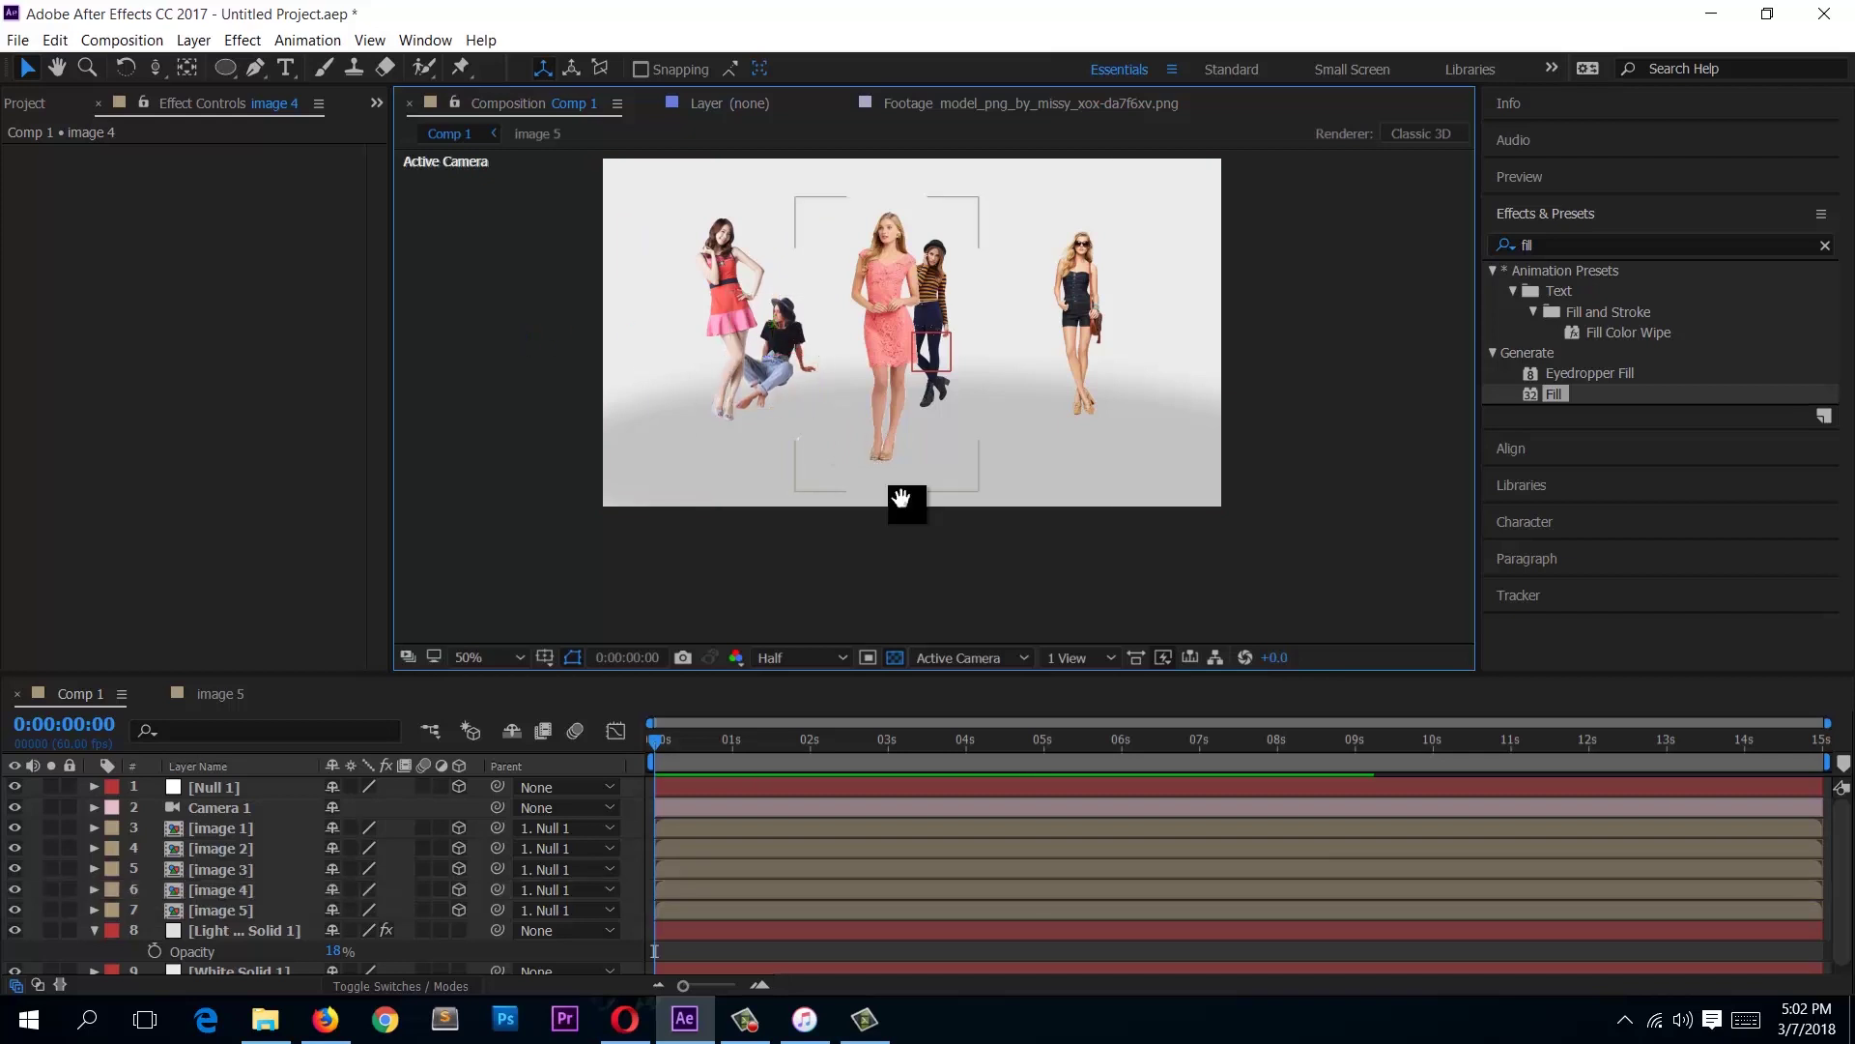
drag(899, 501, 876, 562)
key(v)
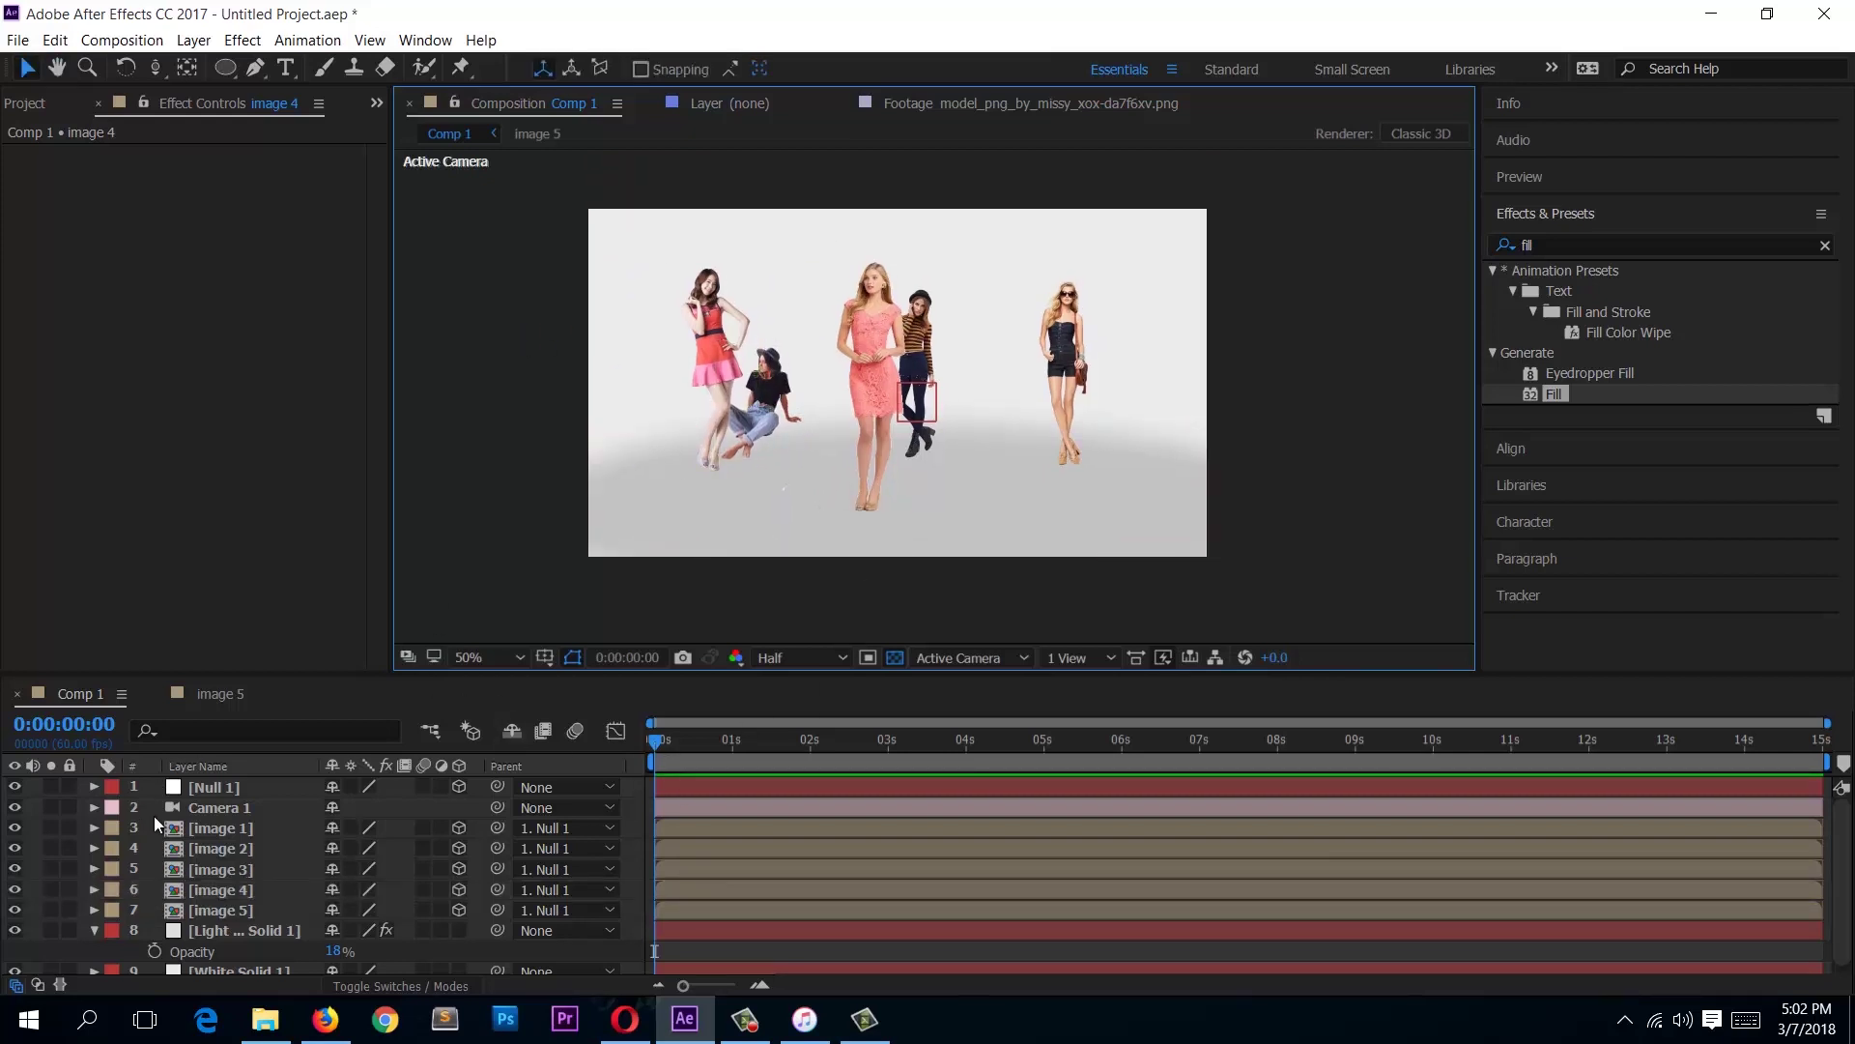
click(205, 808)
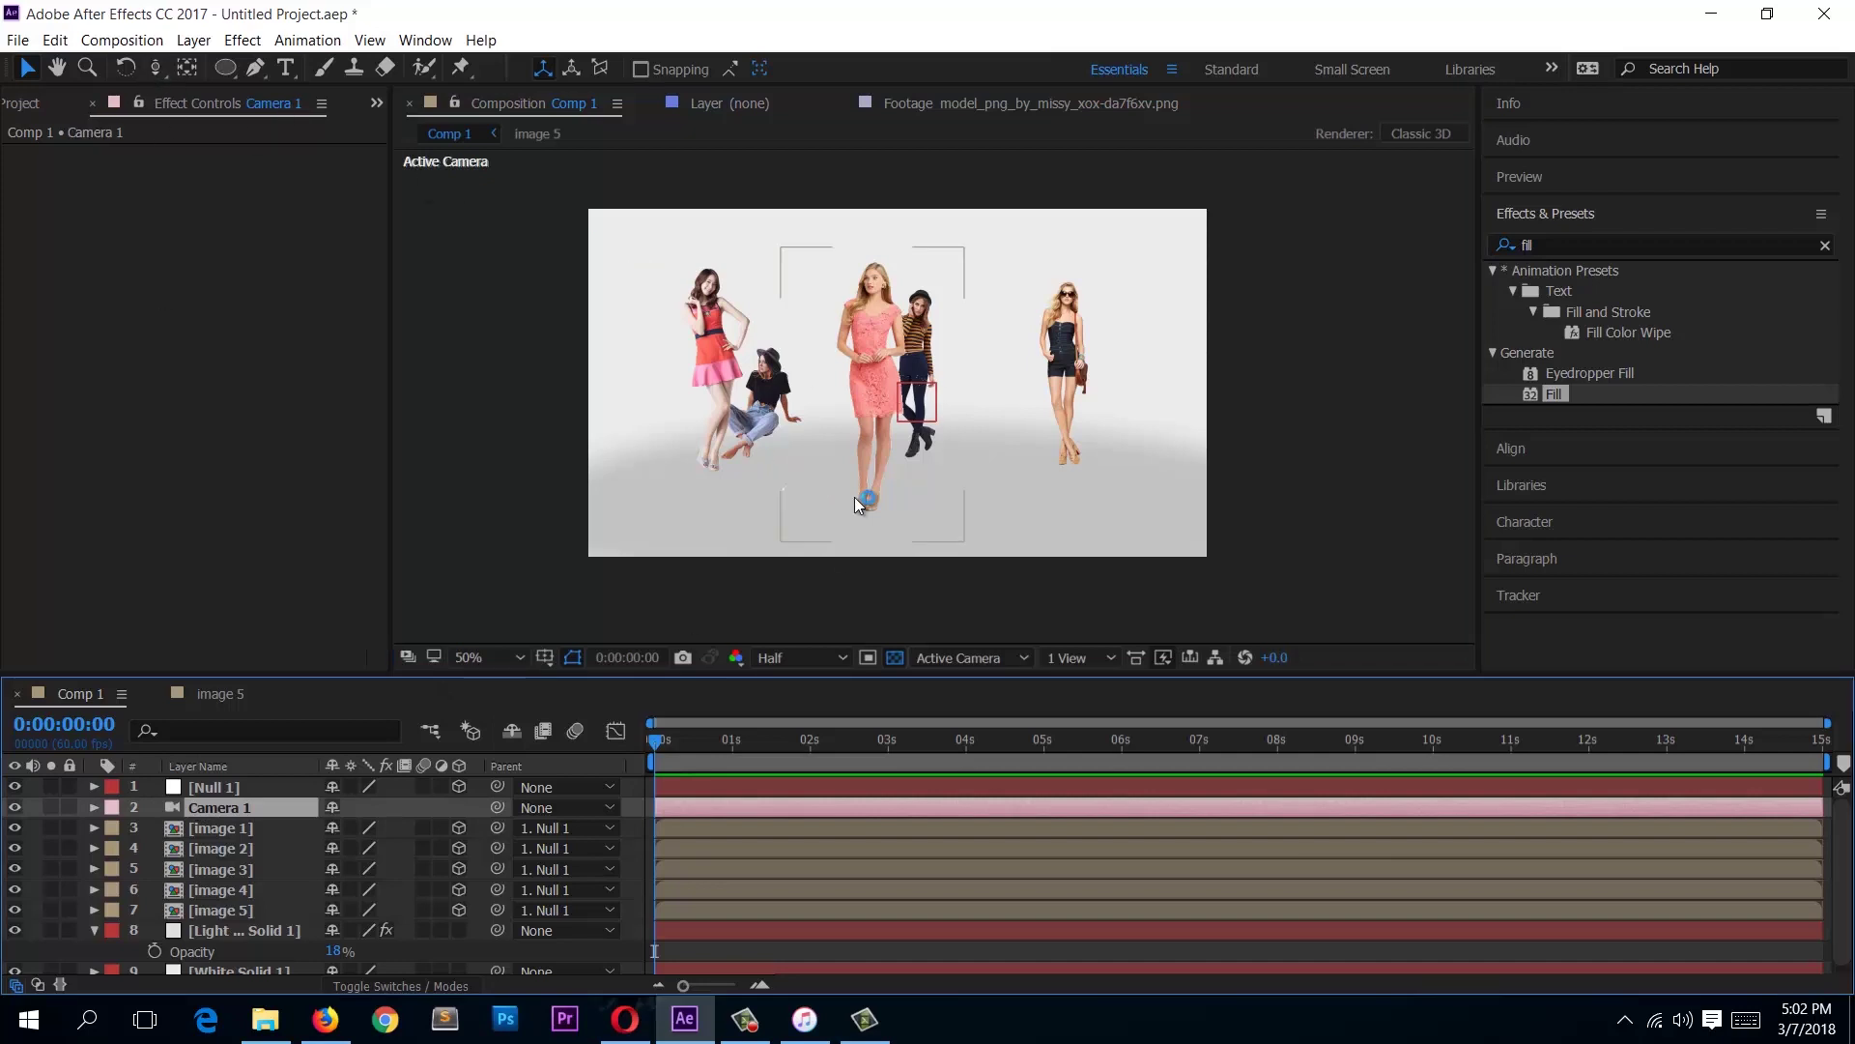
key(c)
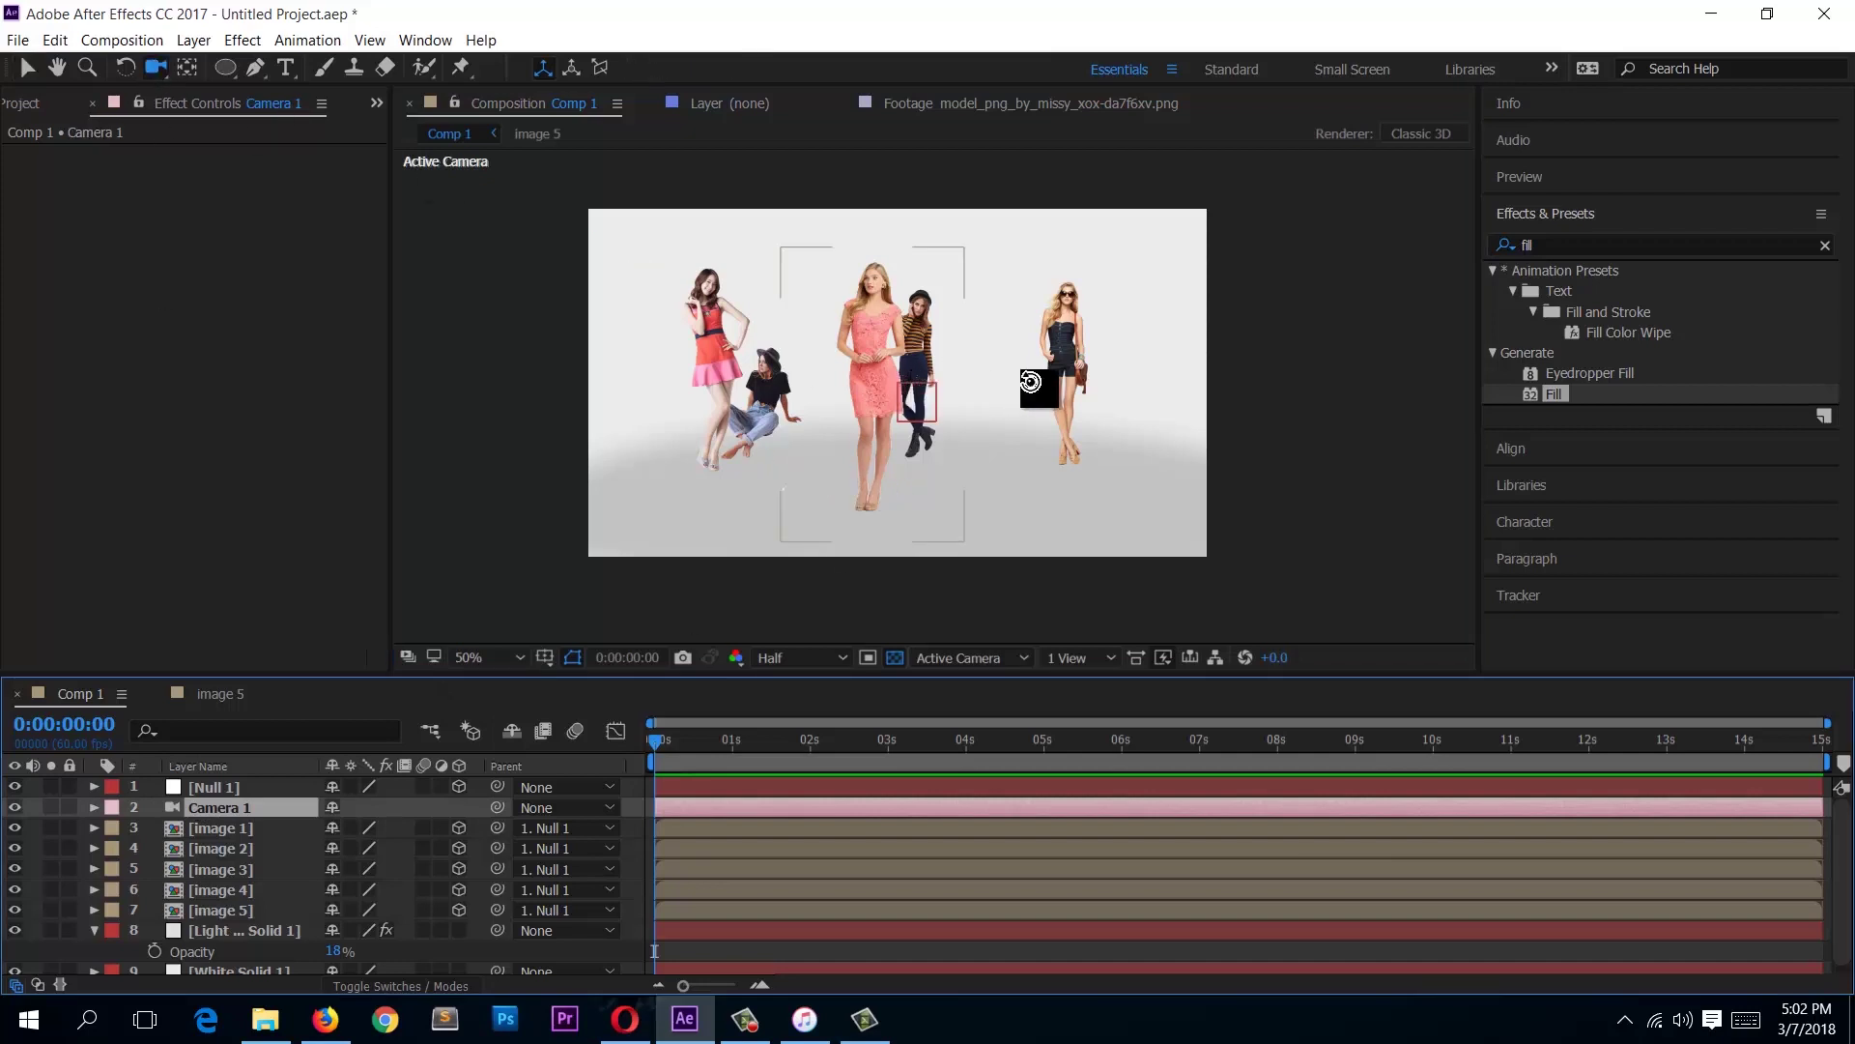
mouse_move(1031, 378)
mouse_down()
mouse_move(948, 381)
mouse_move(1126, 385)
mouse_move(1113, 408)
mouse_move(1053, 381)
mouse_up()
key(v)
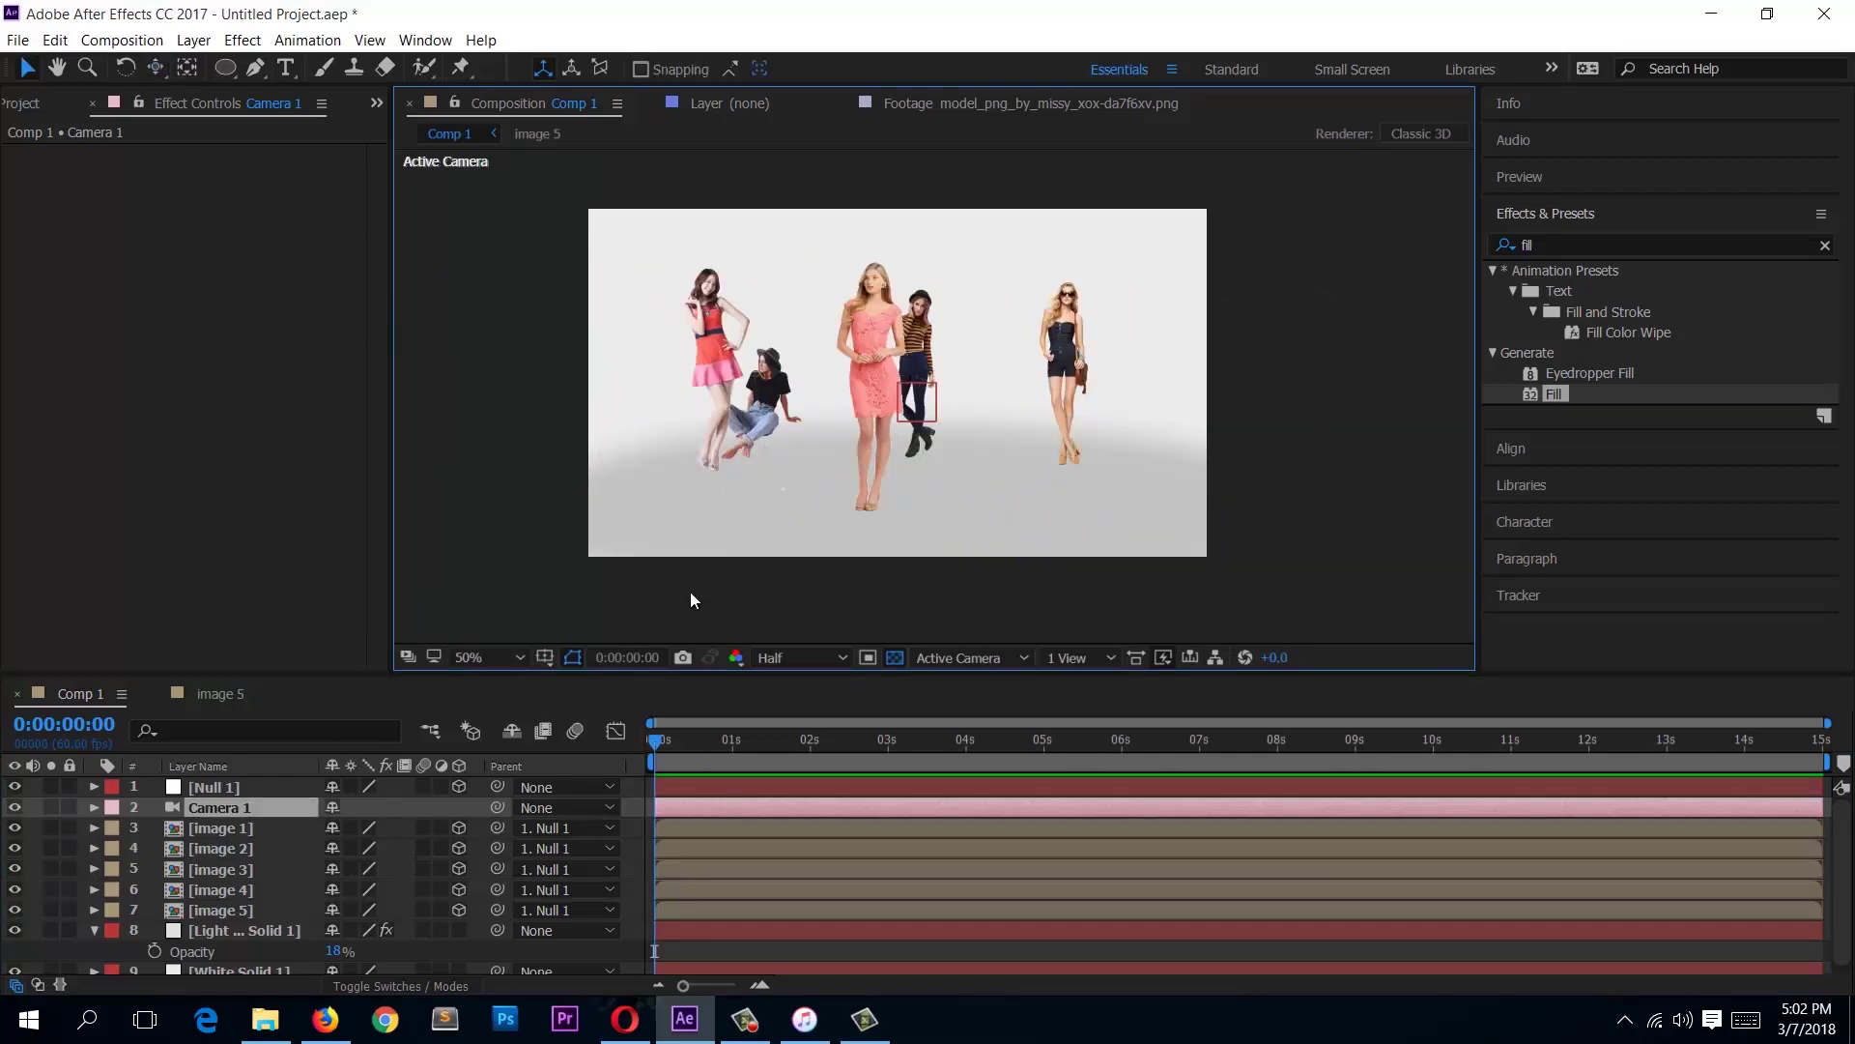
key(ctrl+s)
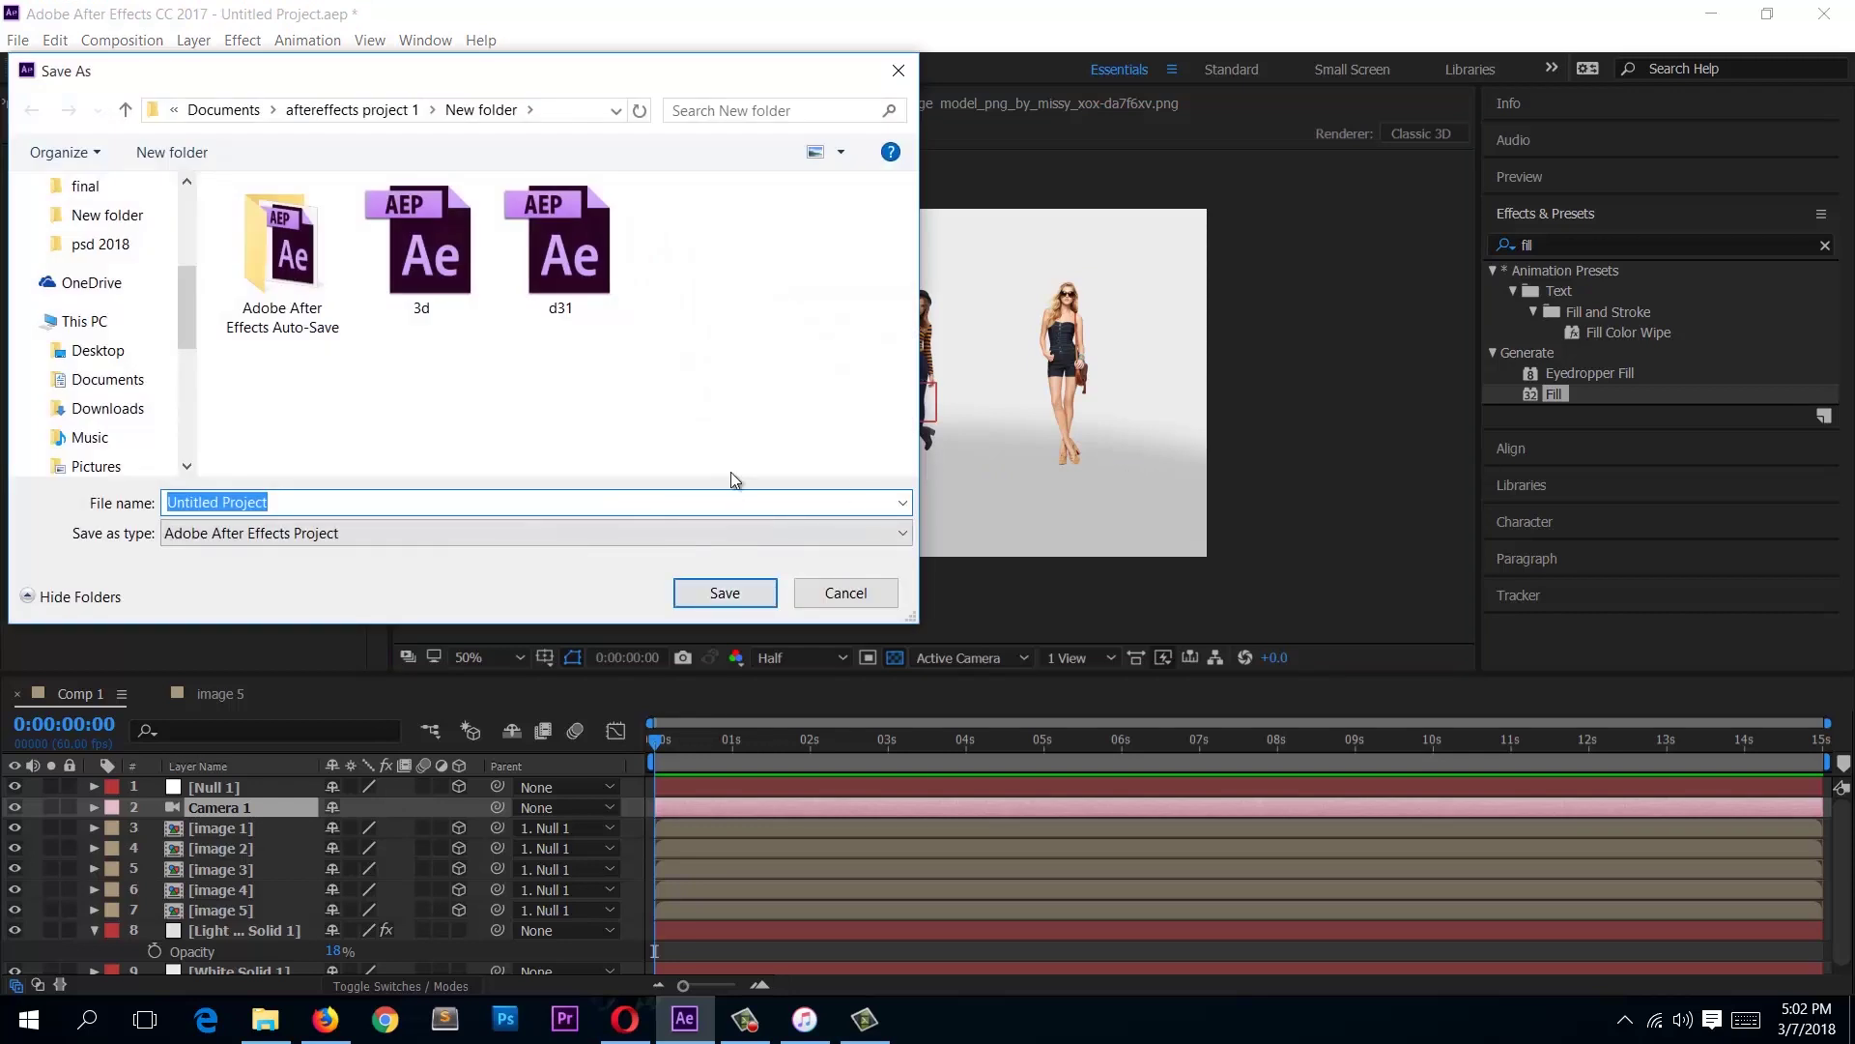
Step: Name the project 3d2 and save it as 3d2.aep
text(3d)
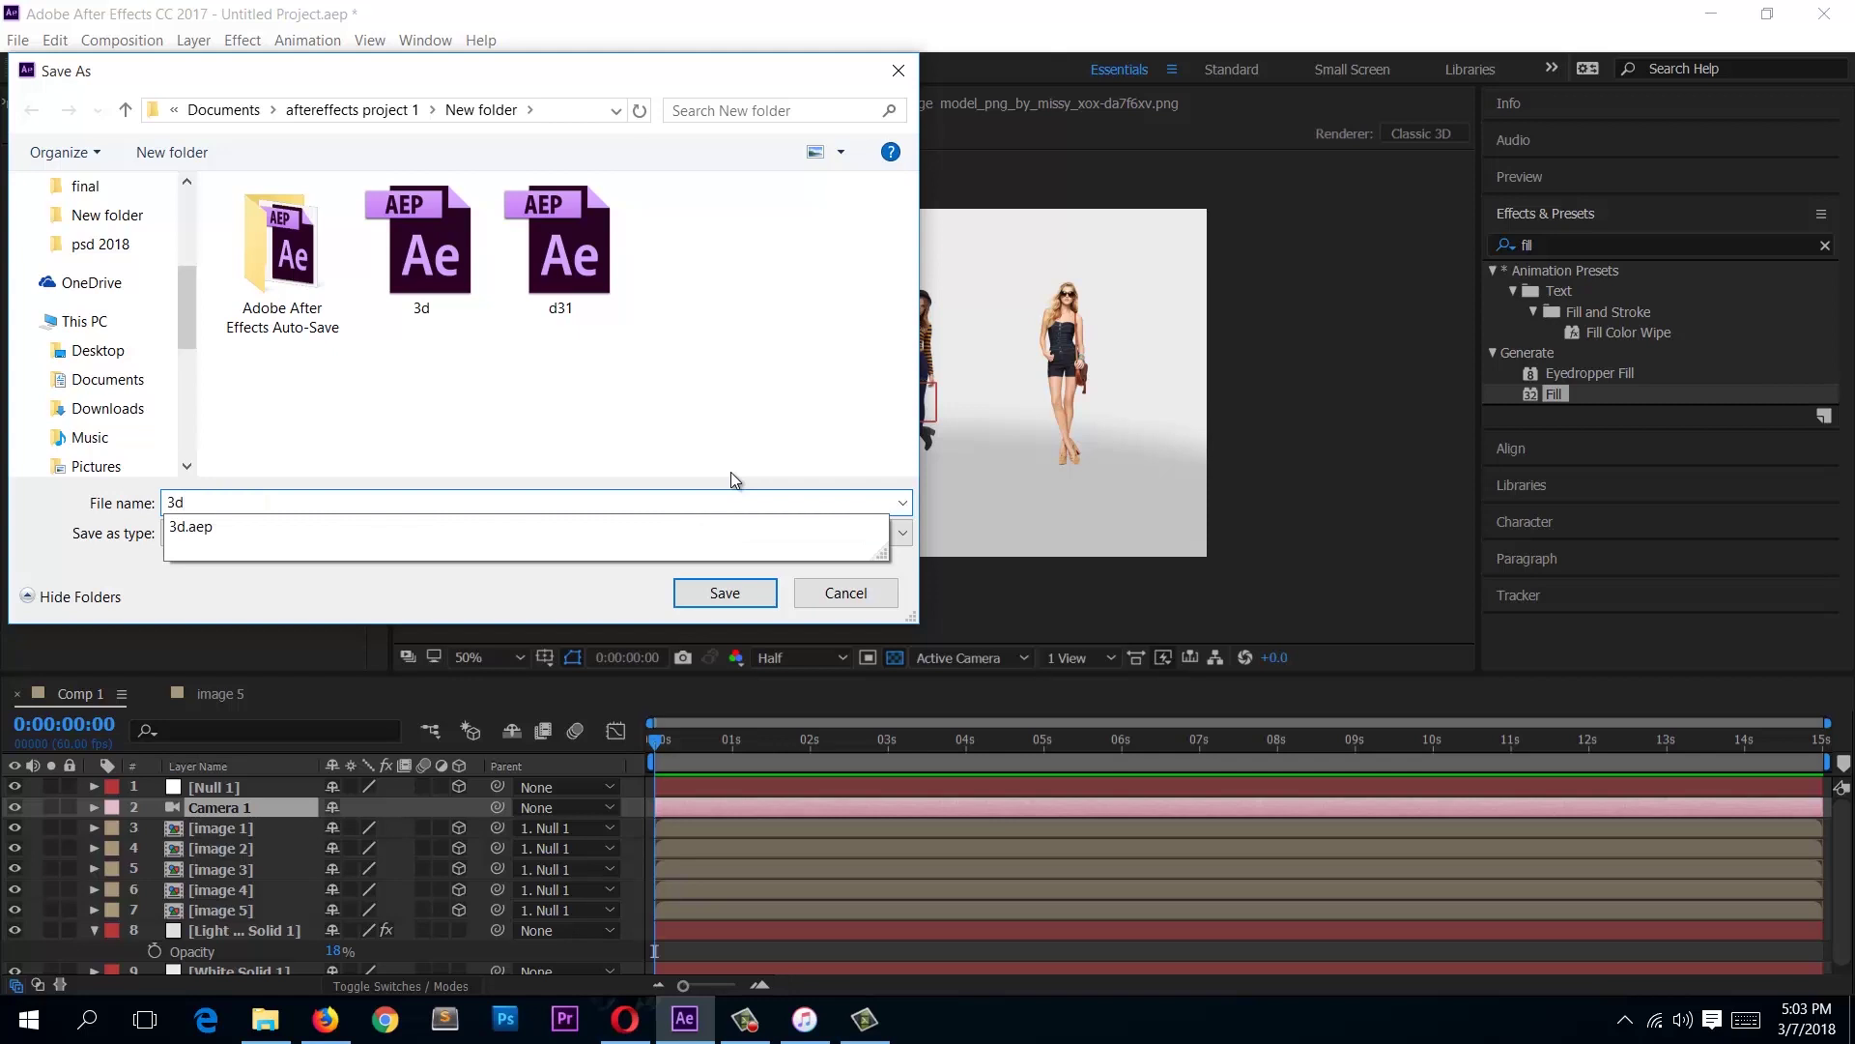
text(2)
click(726, 591)
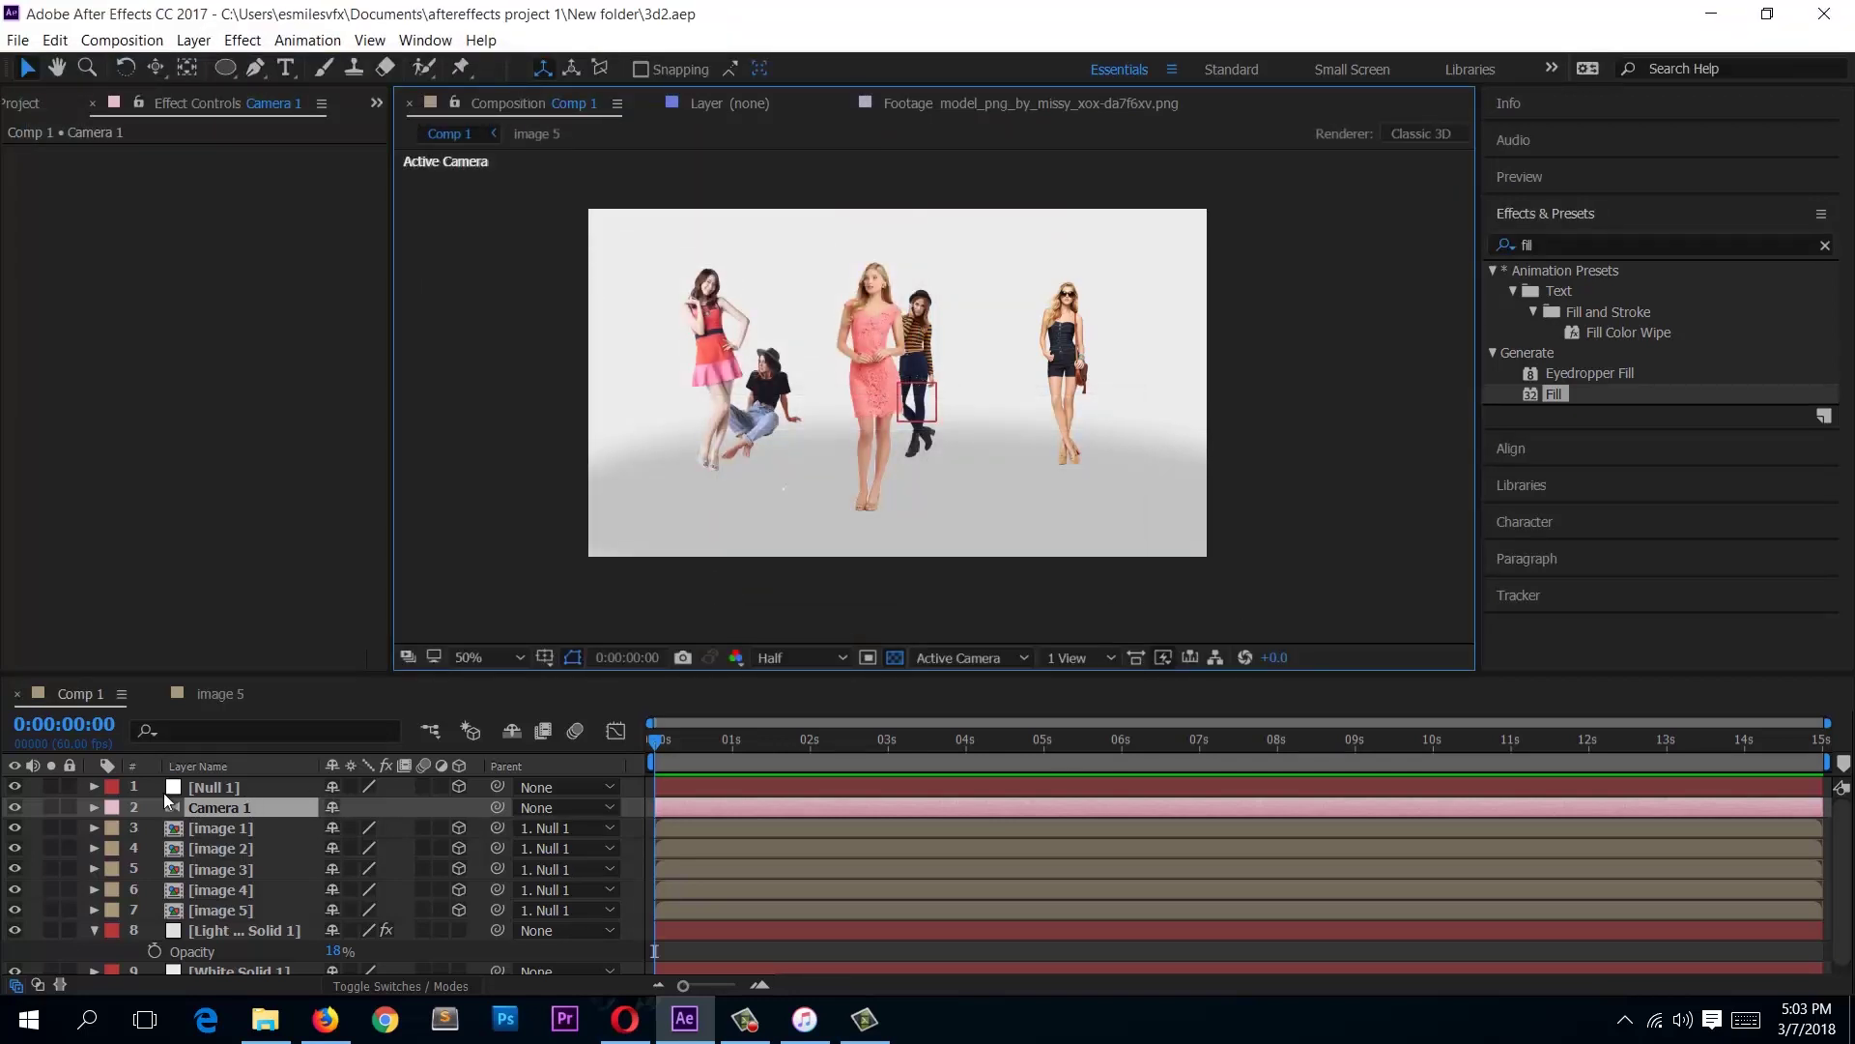
click(247, 788)
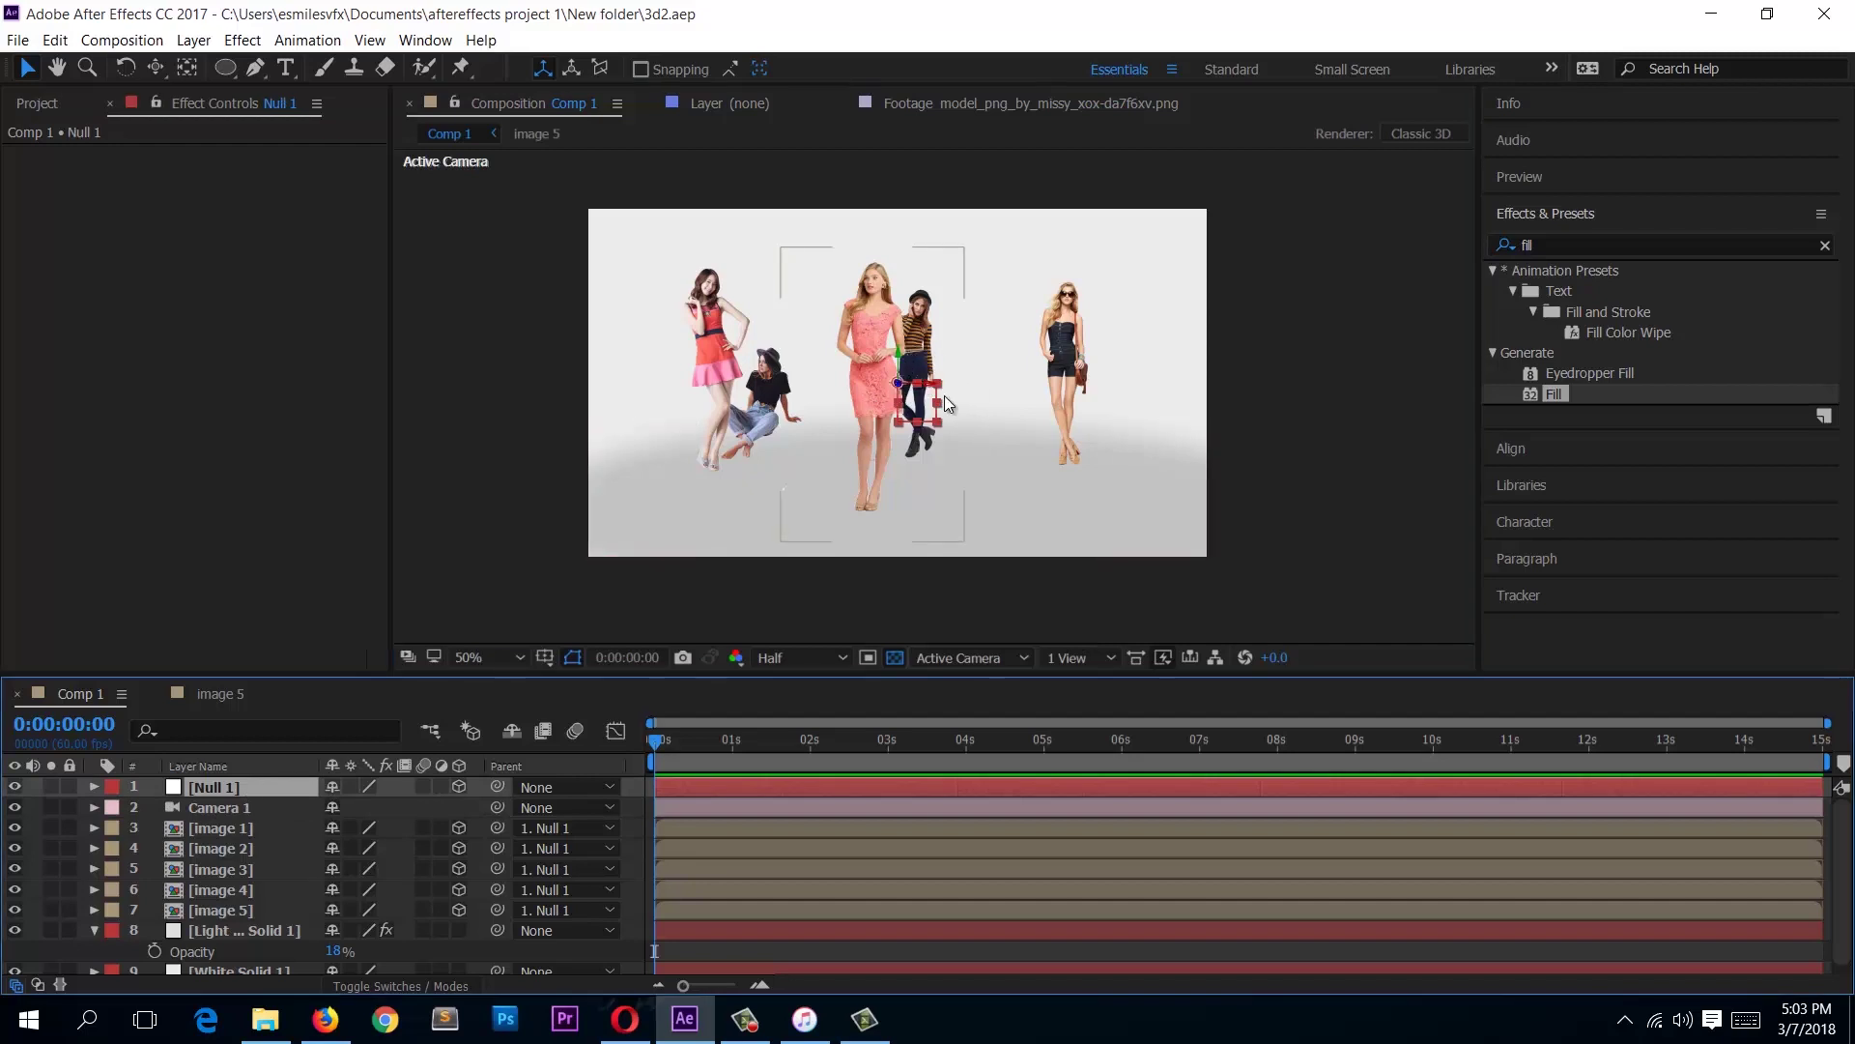
key(w)
mouse_move(897, 363)
mouse_down()
mouse_move(1149, 330)
mouse_move(942, 388)
mouse_move(919, 362)
mouse_move(831, 372)
mouse_move(1029, 364)
mouse_move(1063, 368)
mouse_move(876, 376)
mouse_move(1070, 390)
mouse_move(875, 380)
mouse_move(992, 359)
mouse_move(899, 378)
mouse_up()
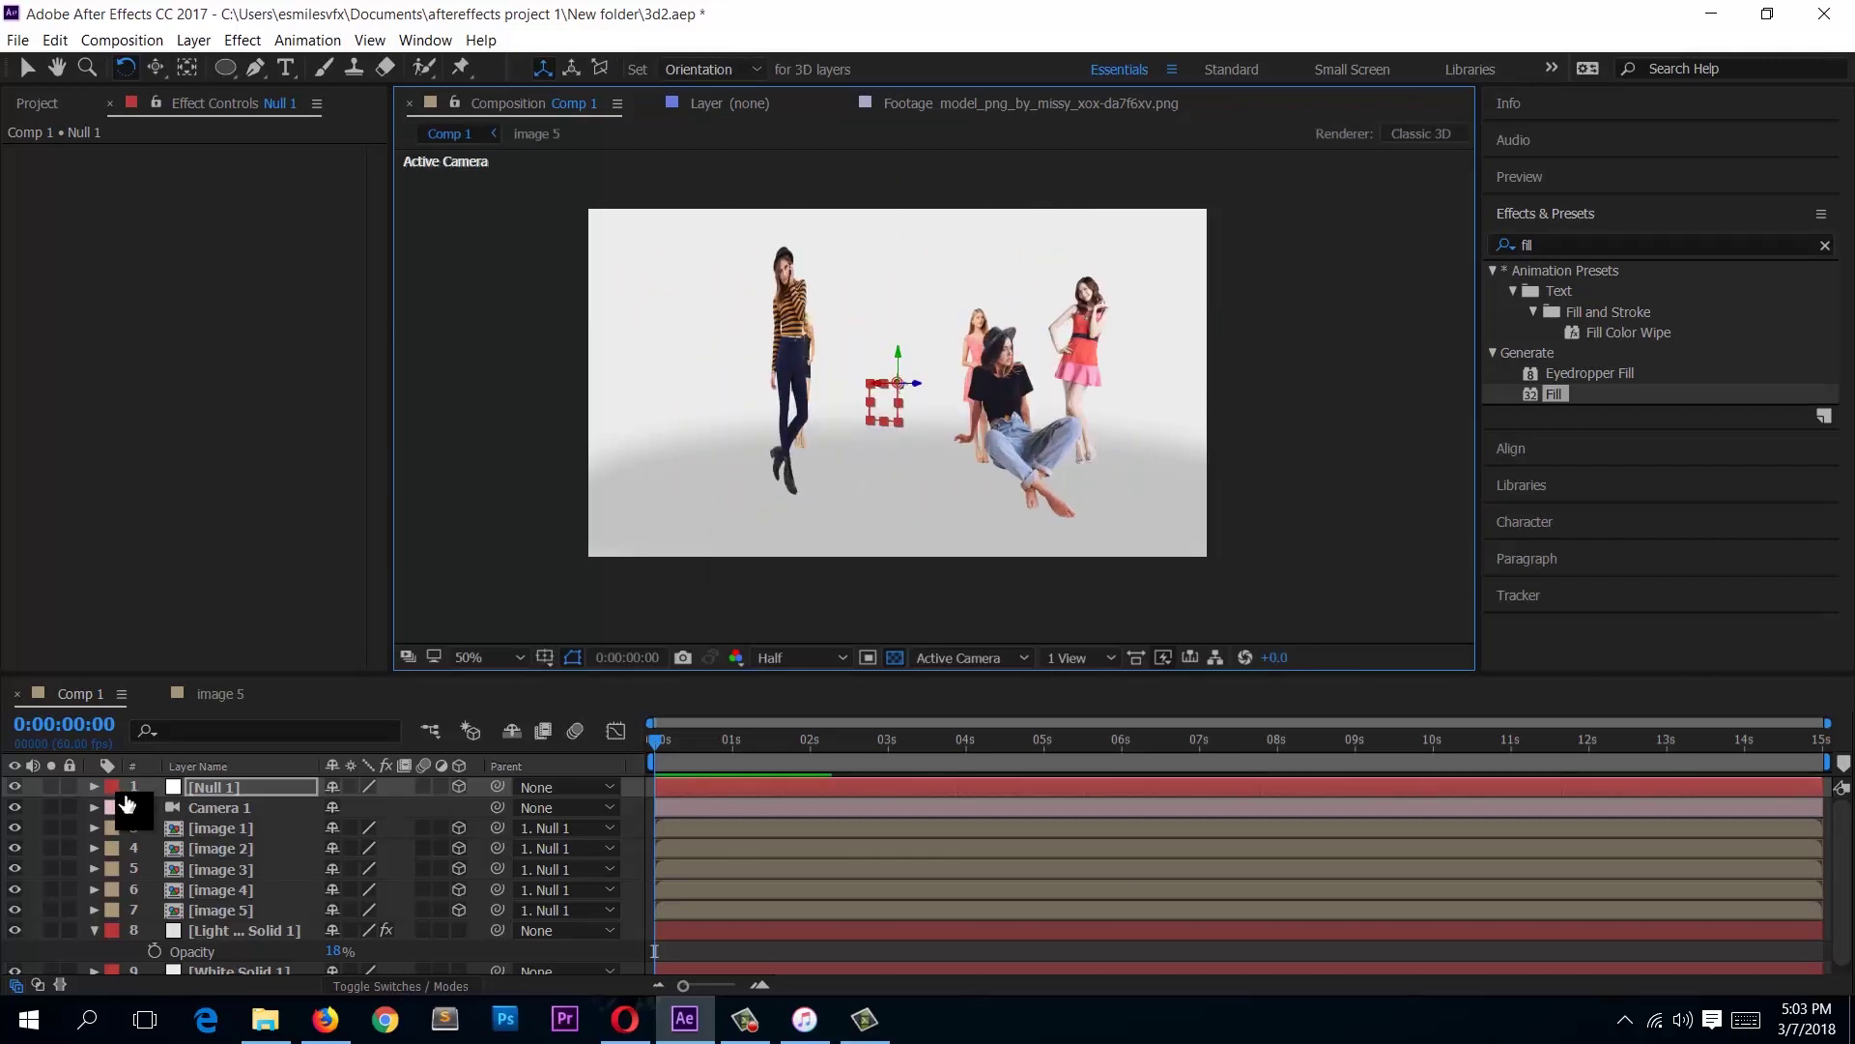
click(94, 786)
click(342, 809)
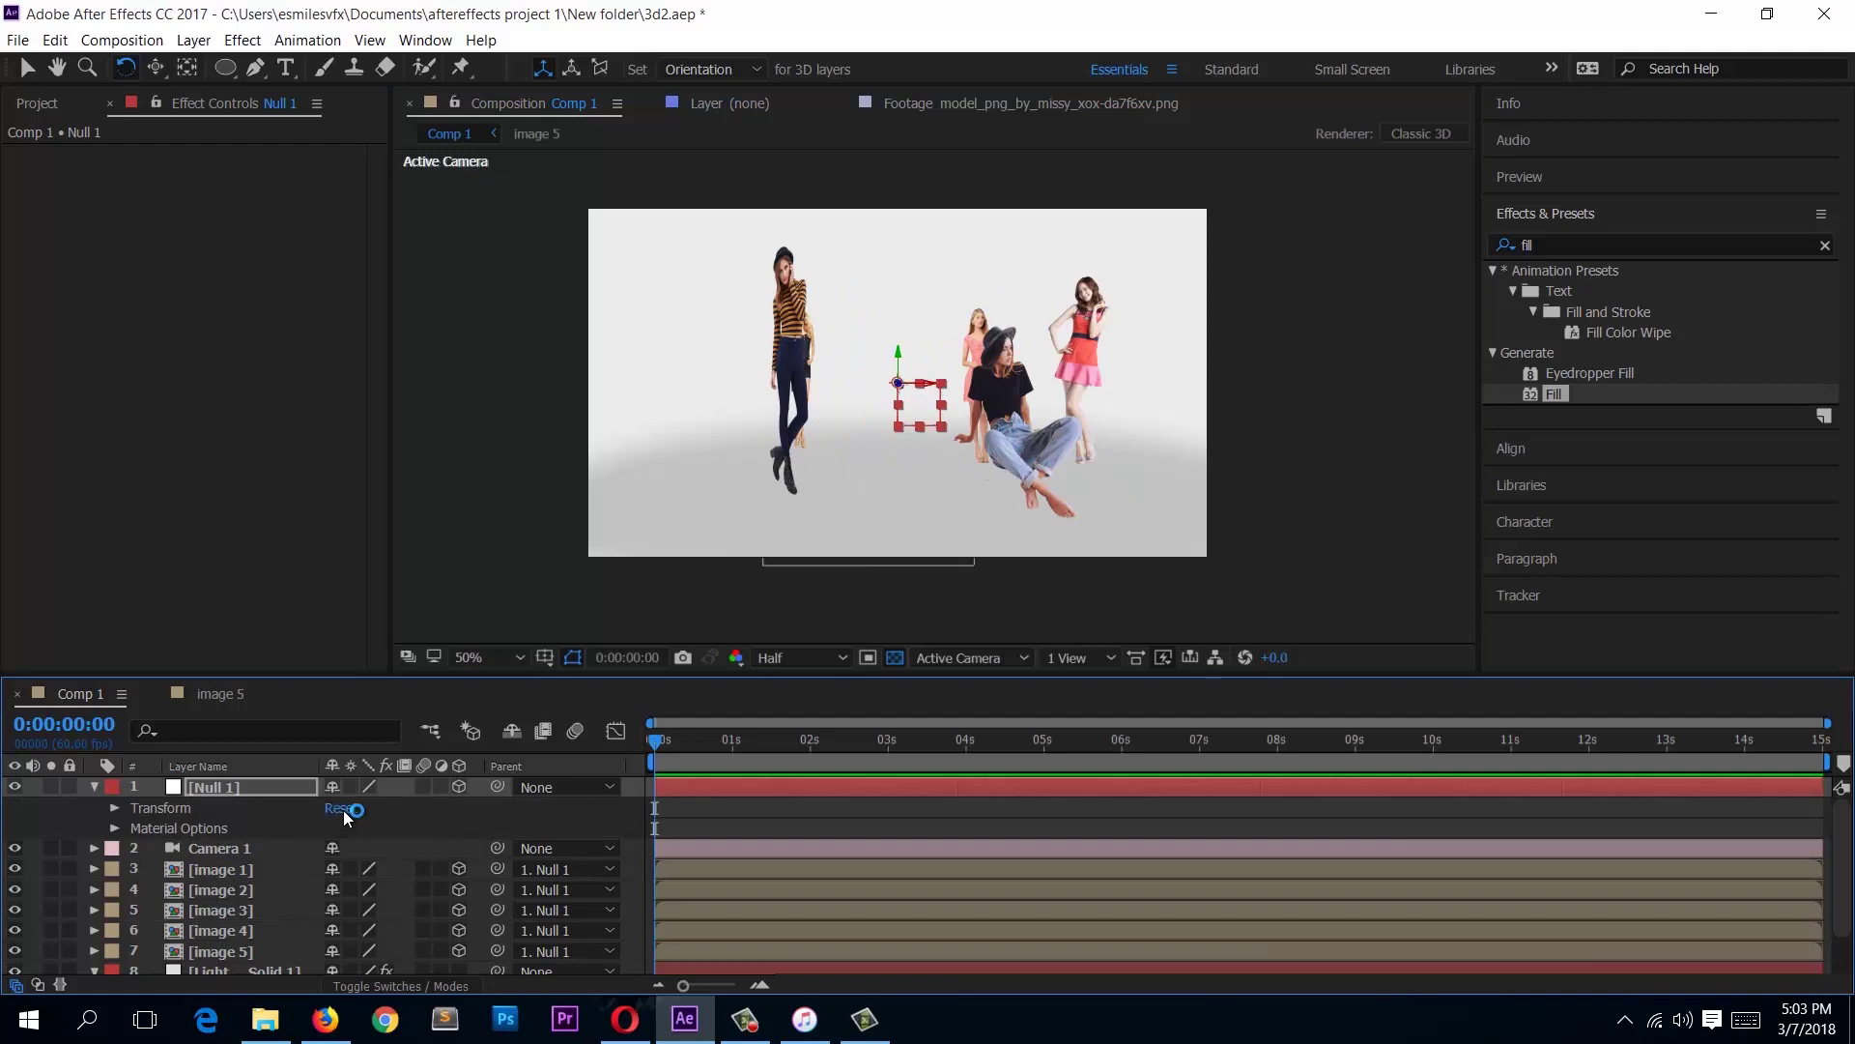
click(94, 786)
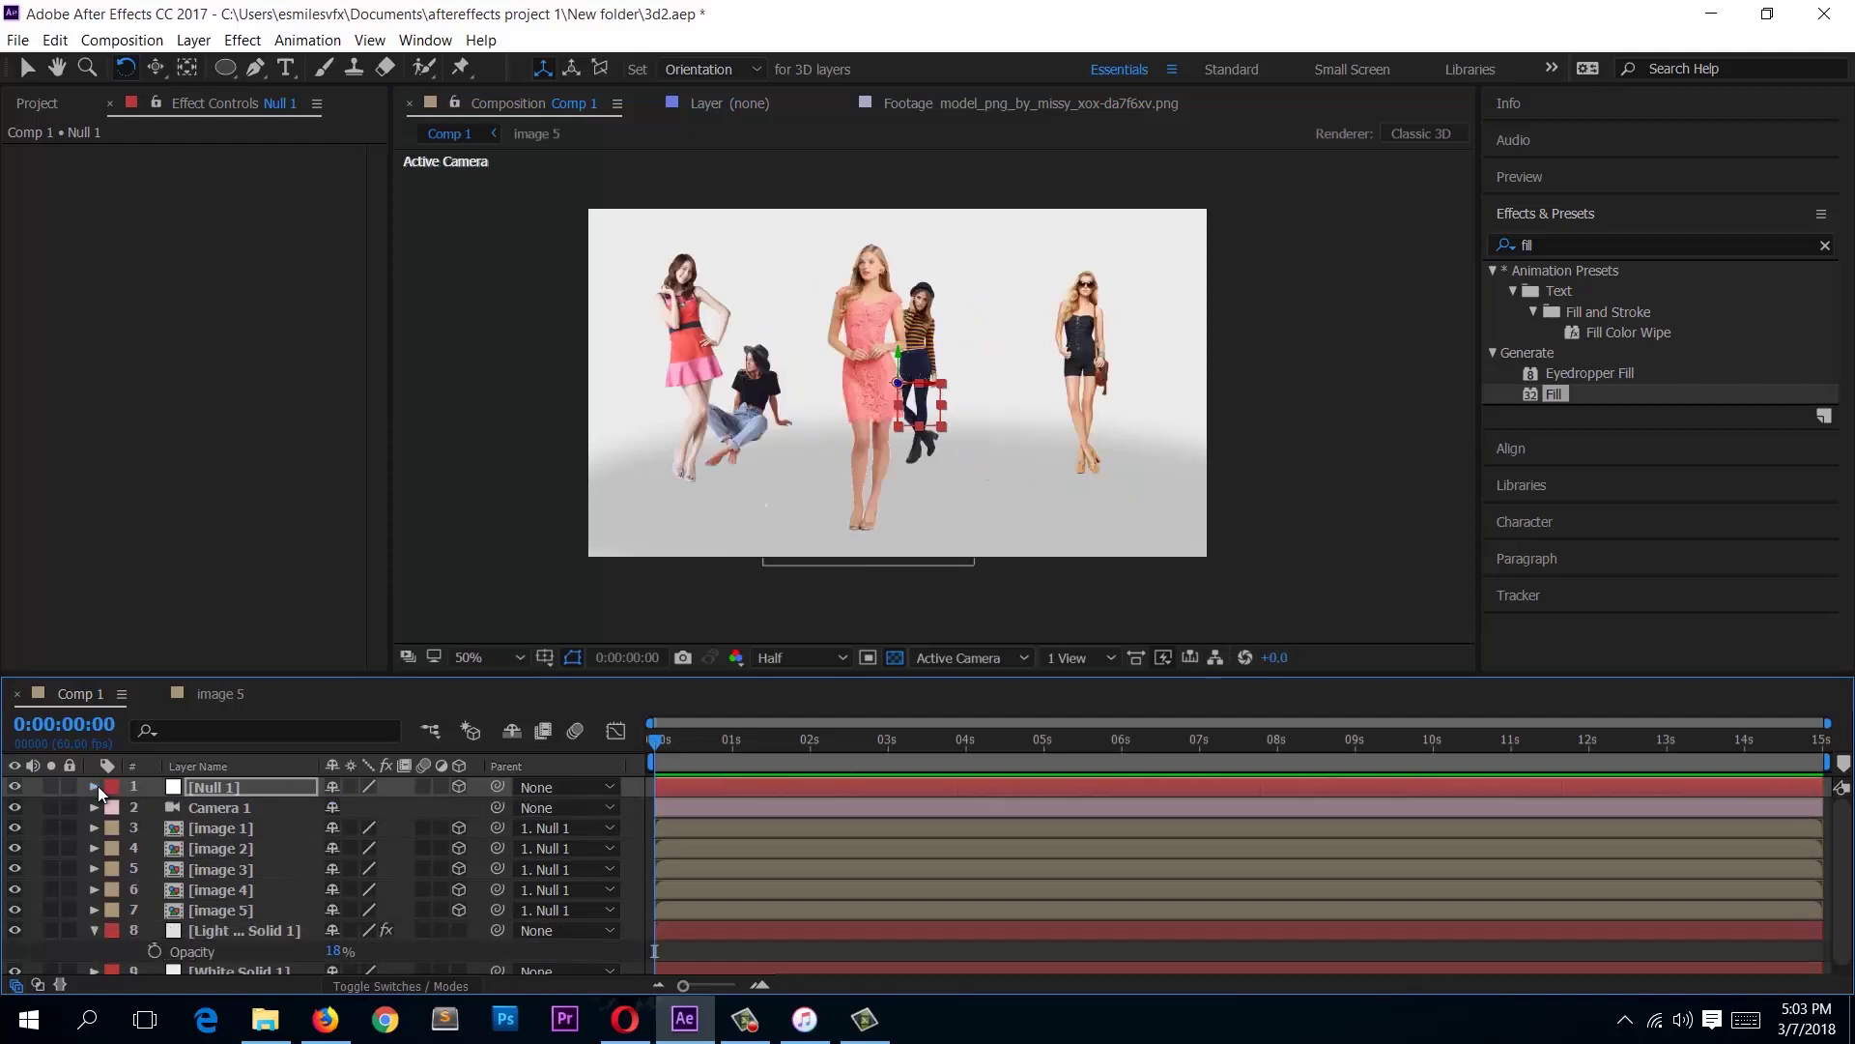
click(241, 829)
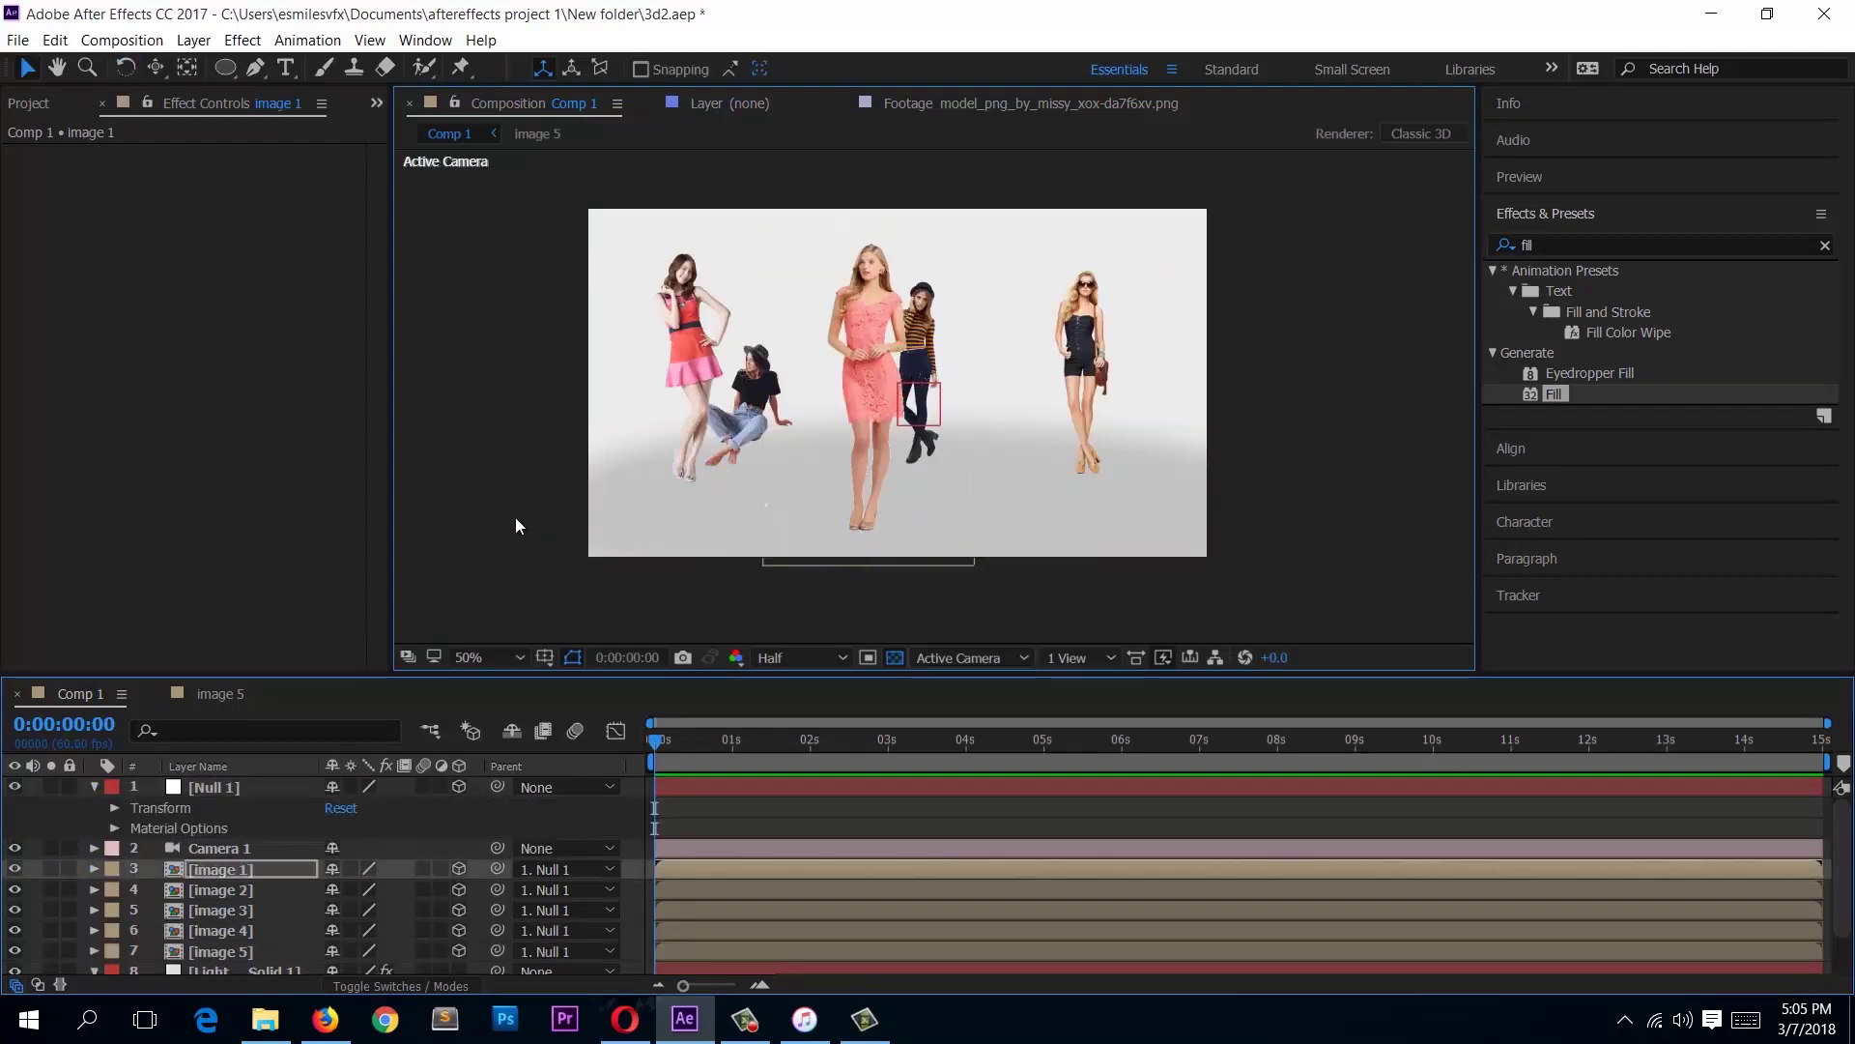
Step: Set image 1's Auto-Orientation to Orient Towards Camera
click(856, 356)
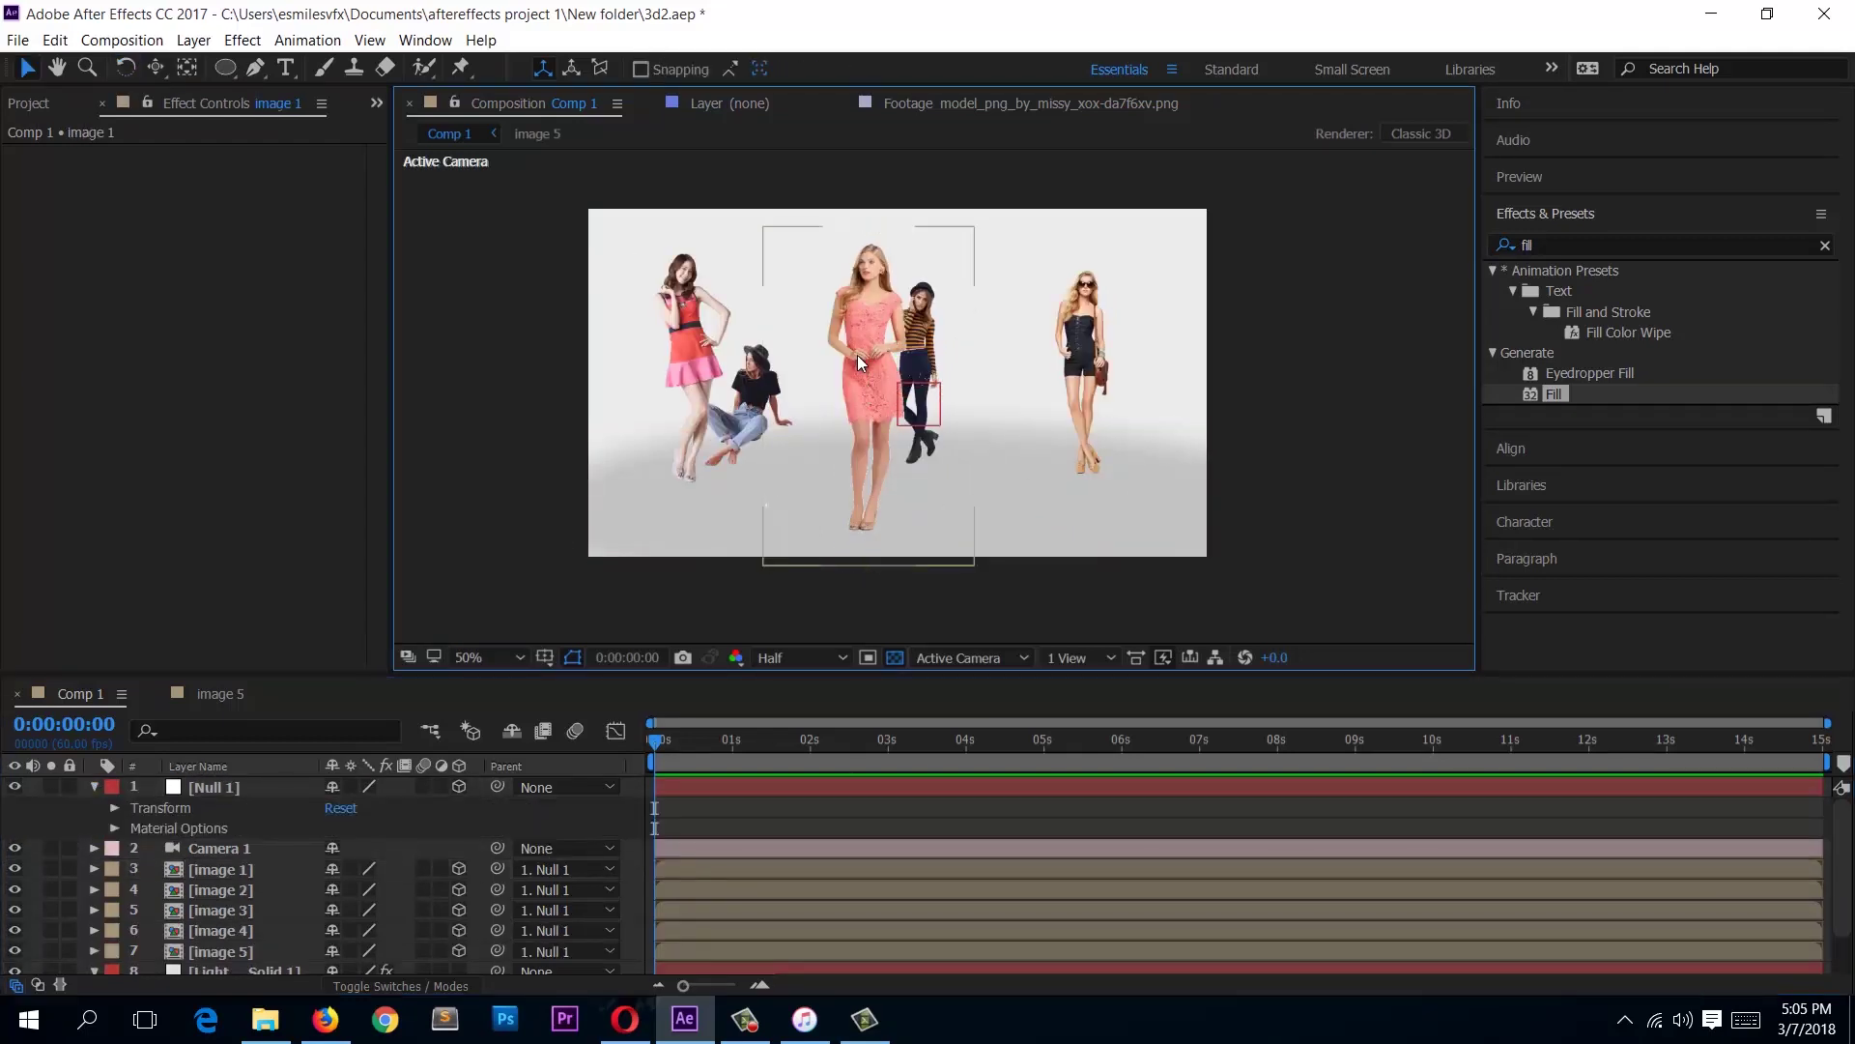
click(218, 866)
click(196, 43)
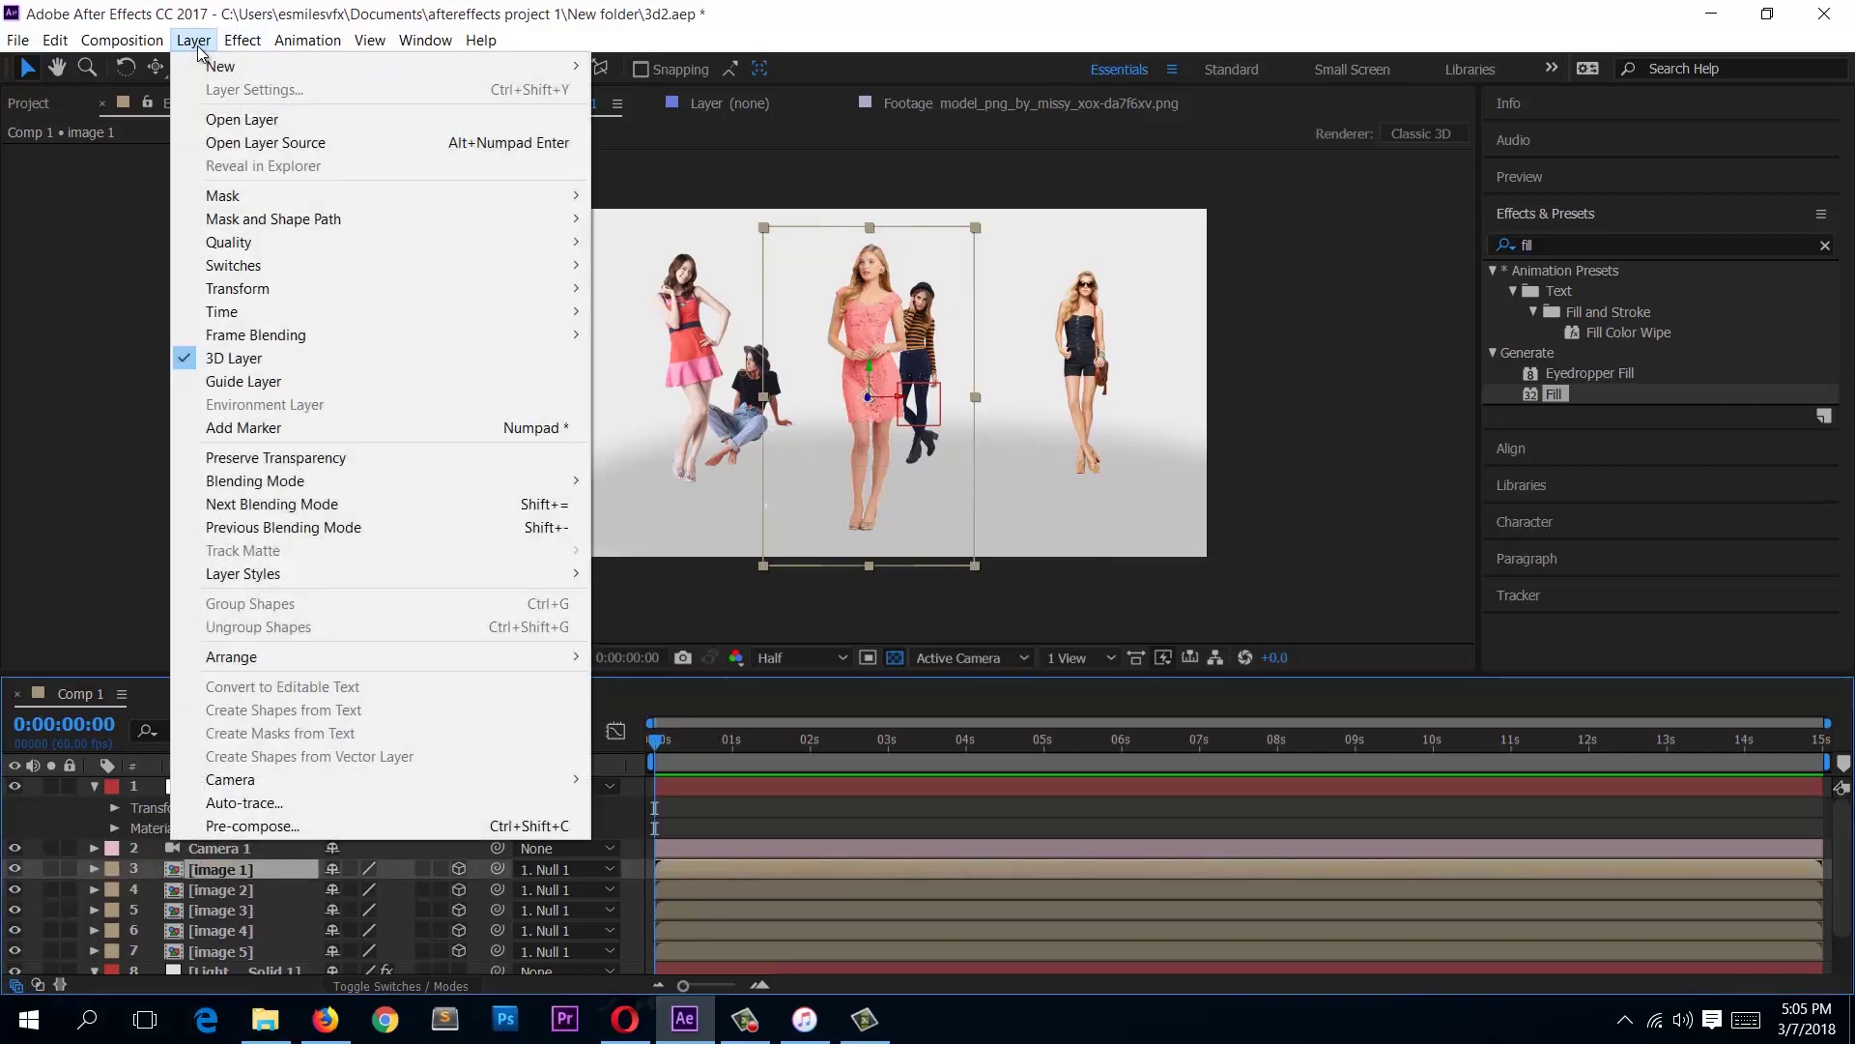
click(311, 291)
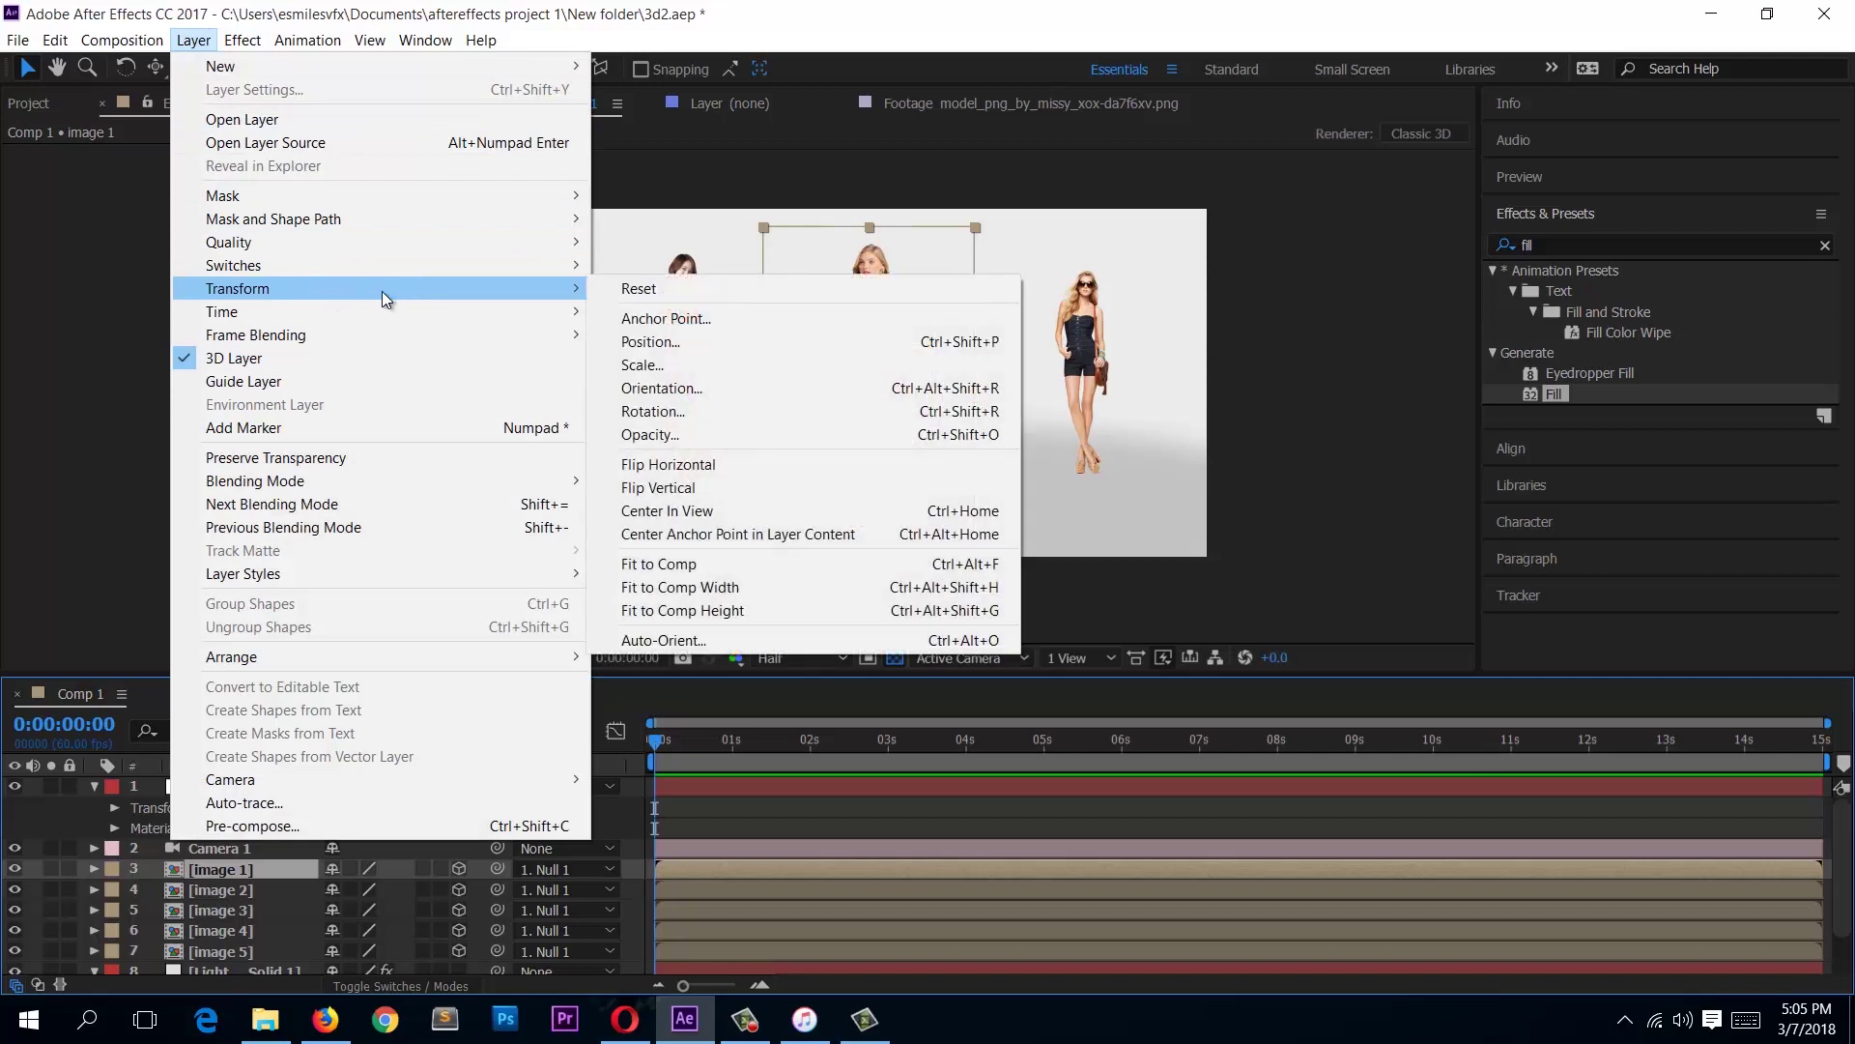
click(812, 639)
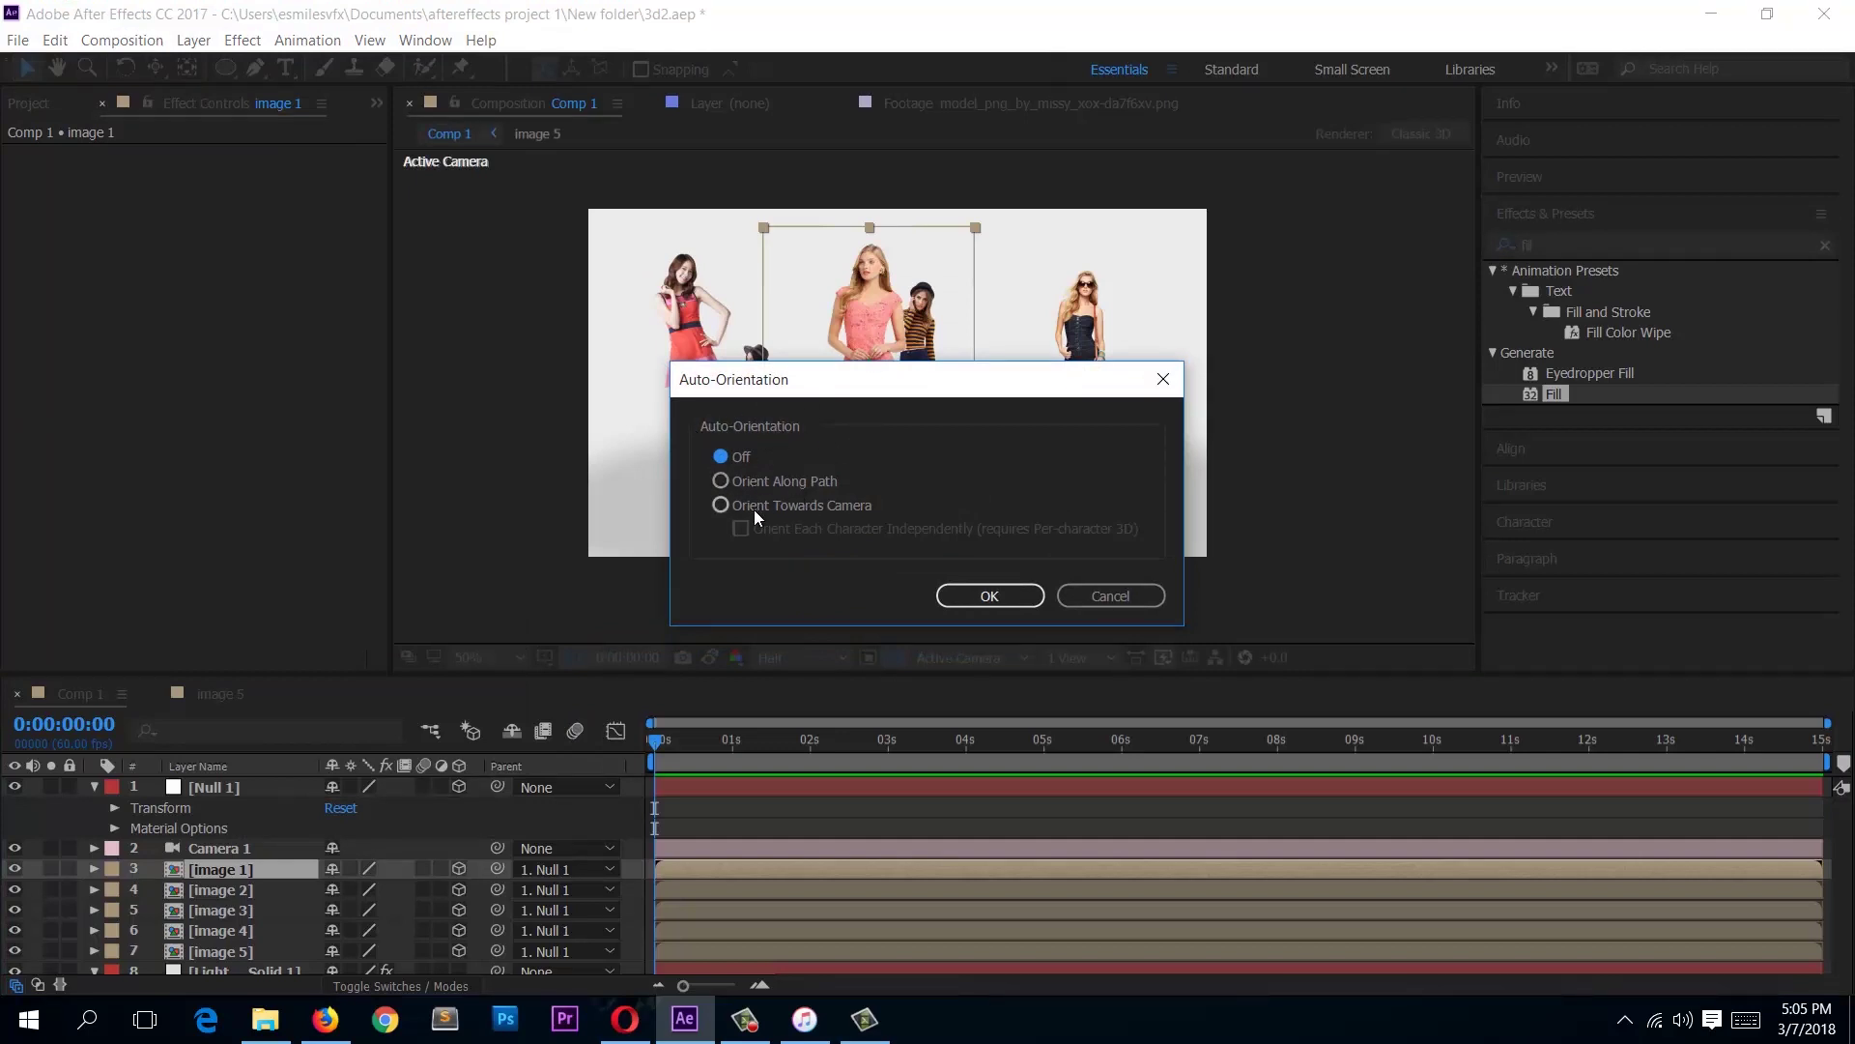
click(856, 508)
click(987, 597)
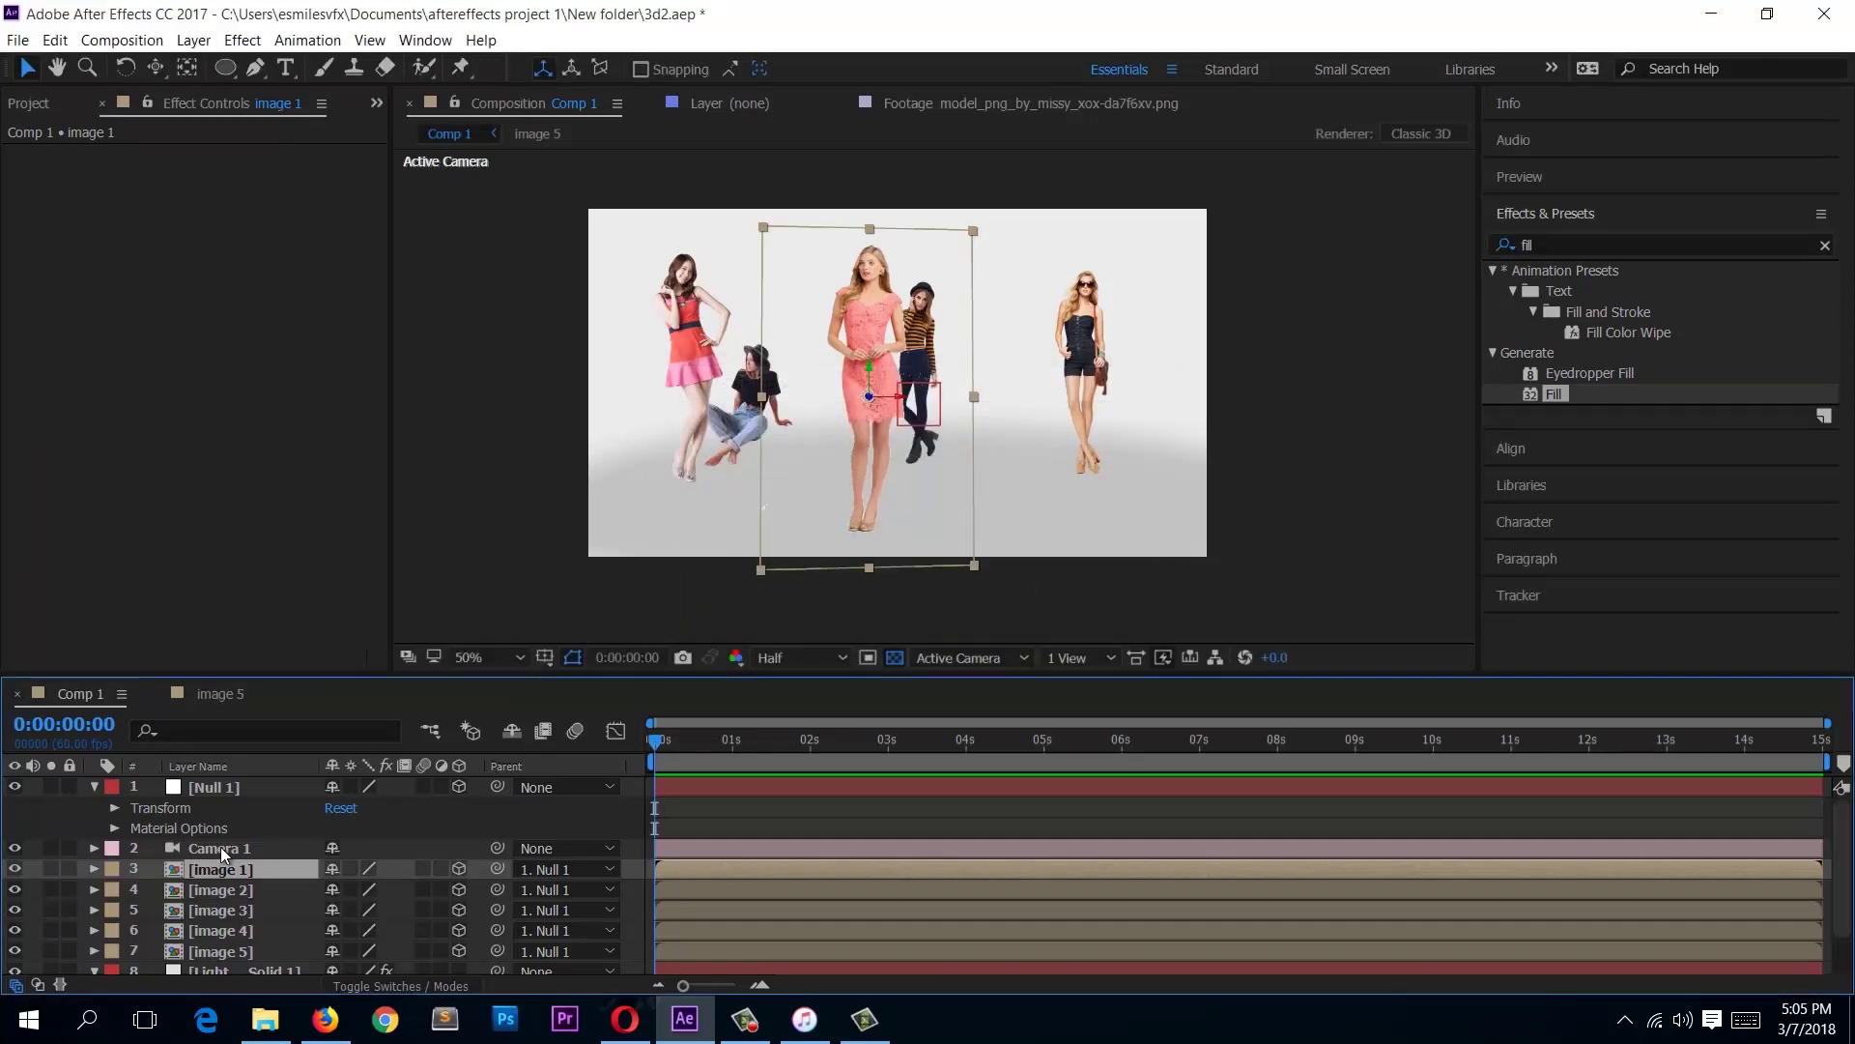
Step: Rotate Null 1 in 3D to test how the models turn
click(1457, 499)
click(211, 788)
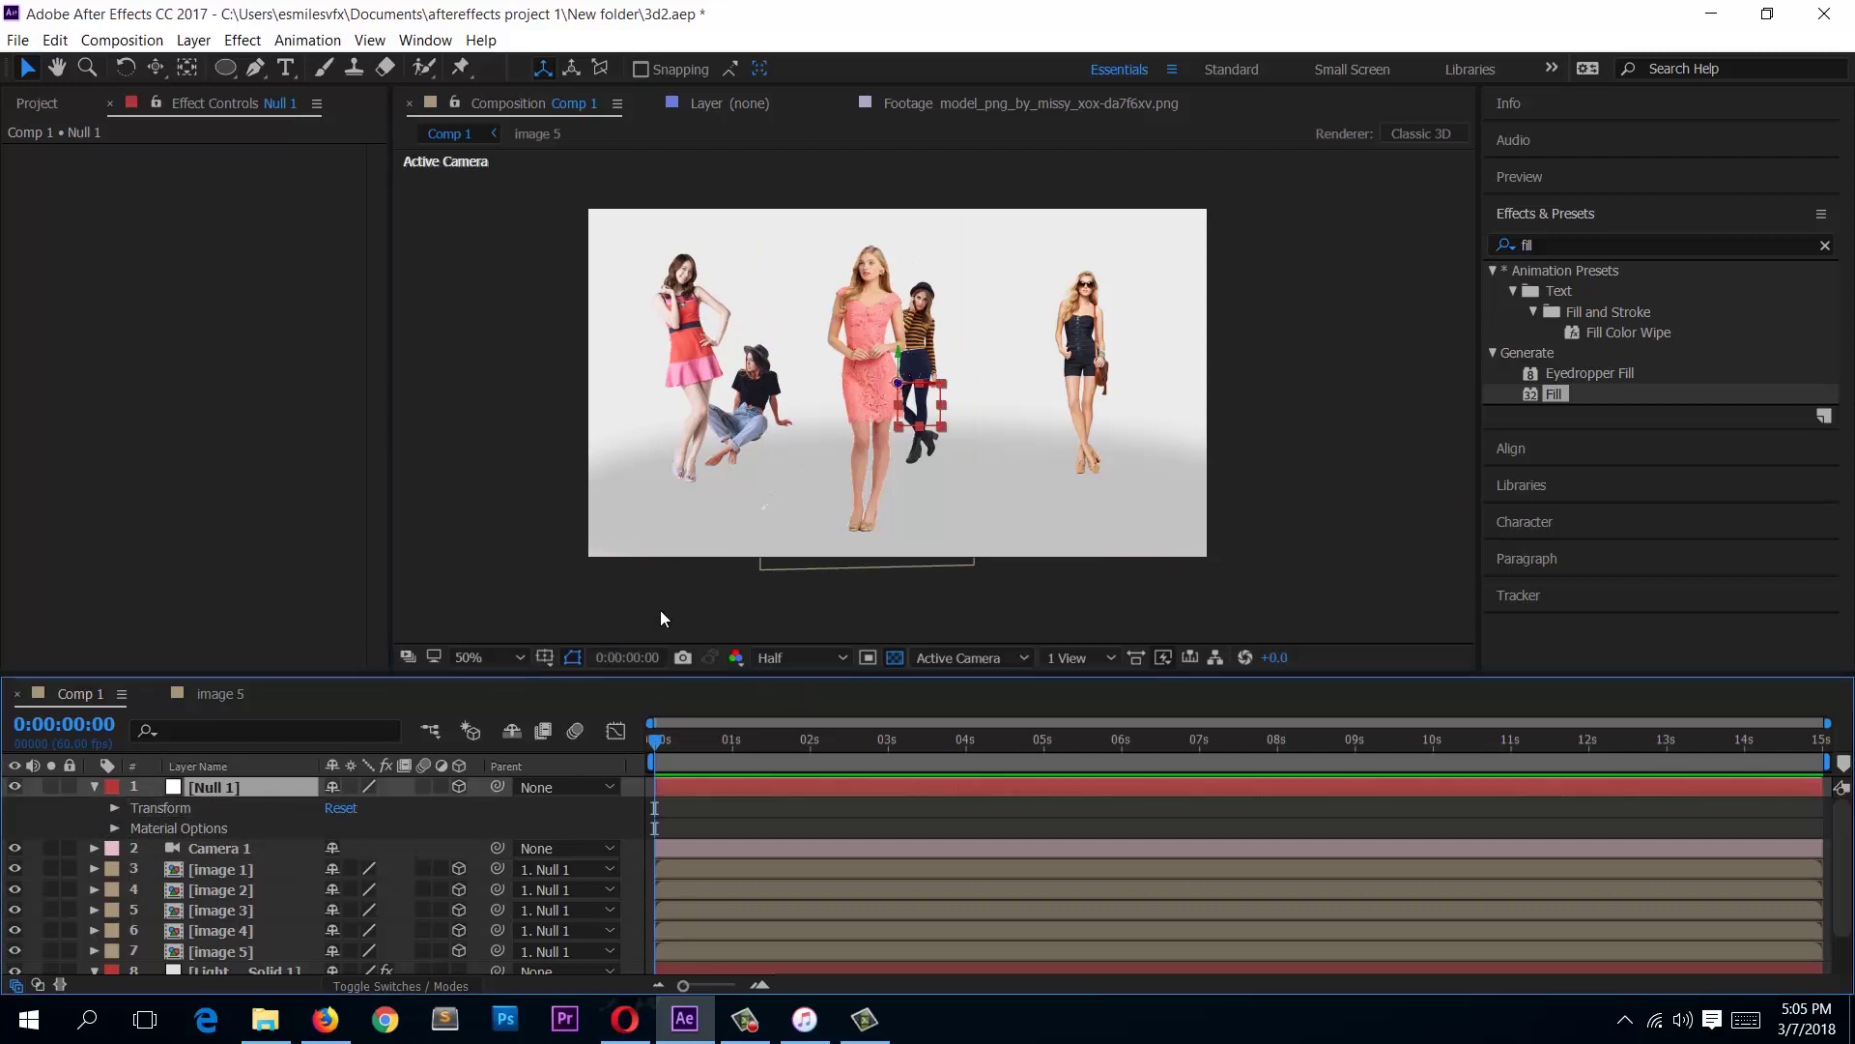
key(w)
drag(897, 375, 604, 637)
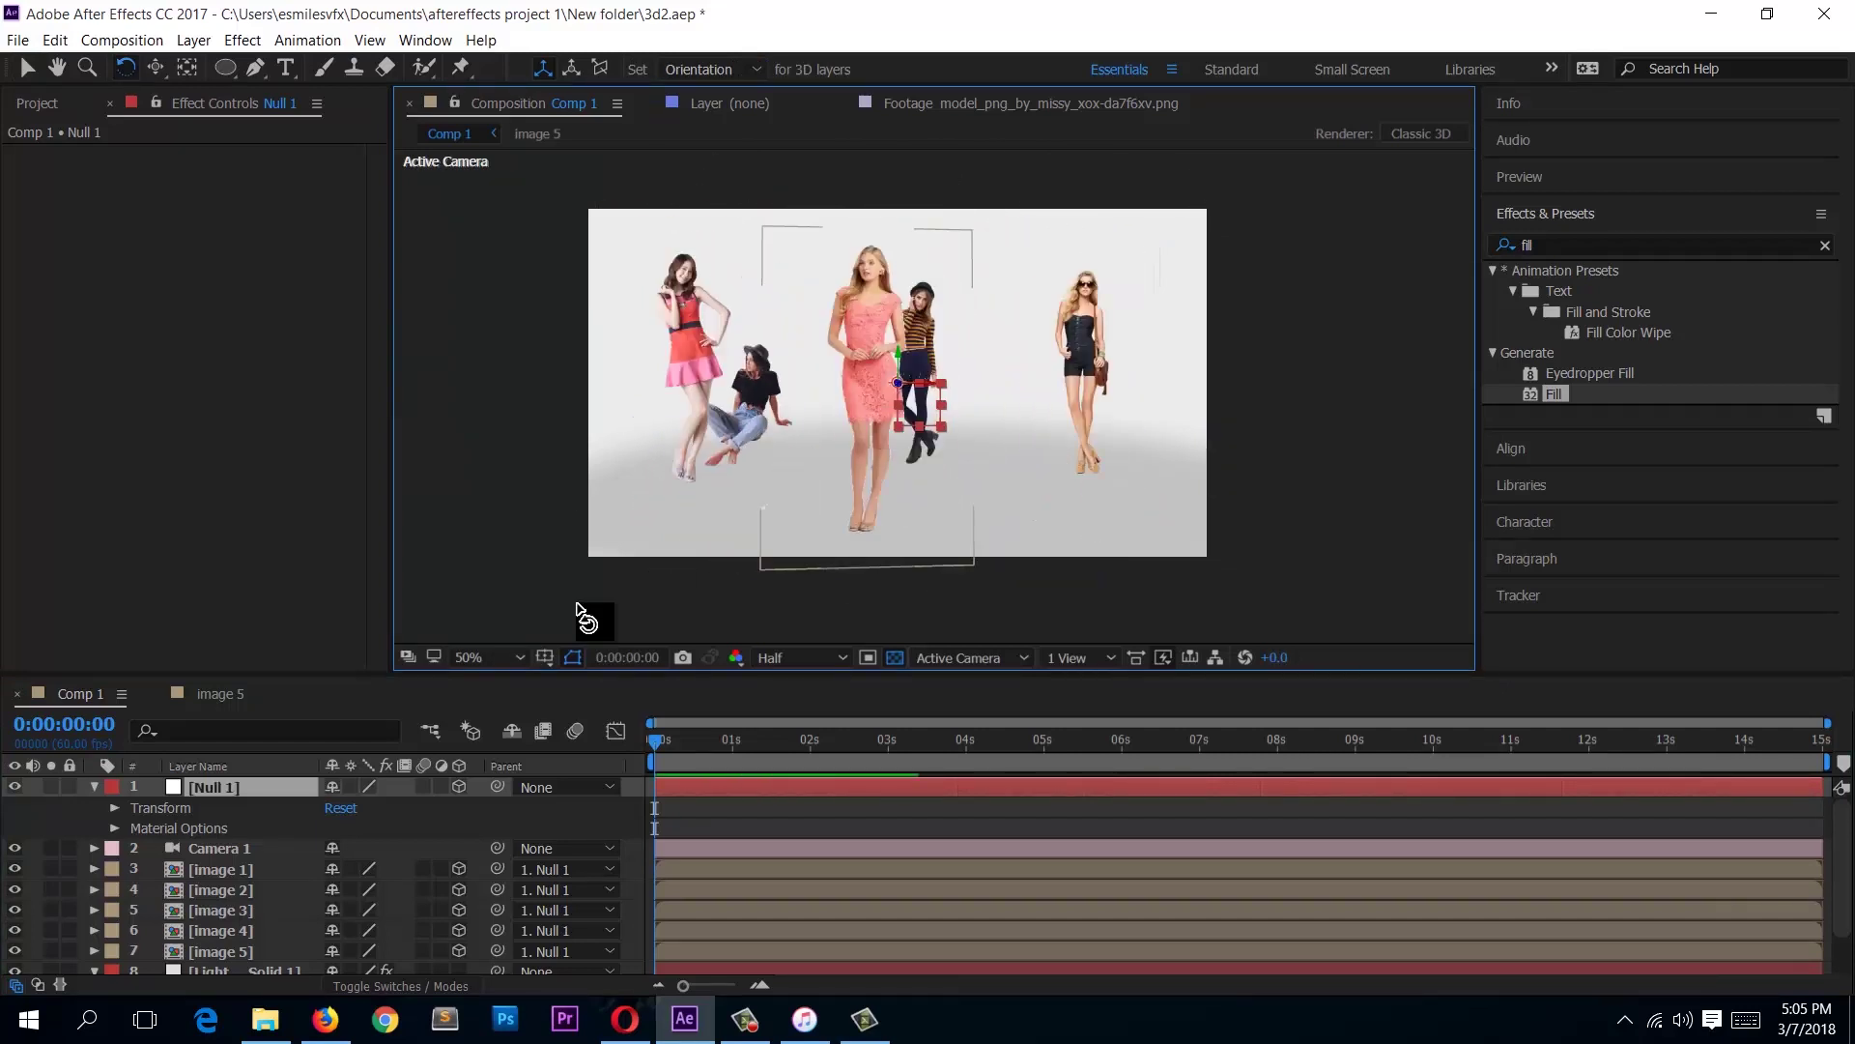
Step: Change Auto-Orientation for image 2 through image 5 together so they face the camera
click(95, 788)
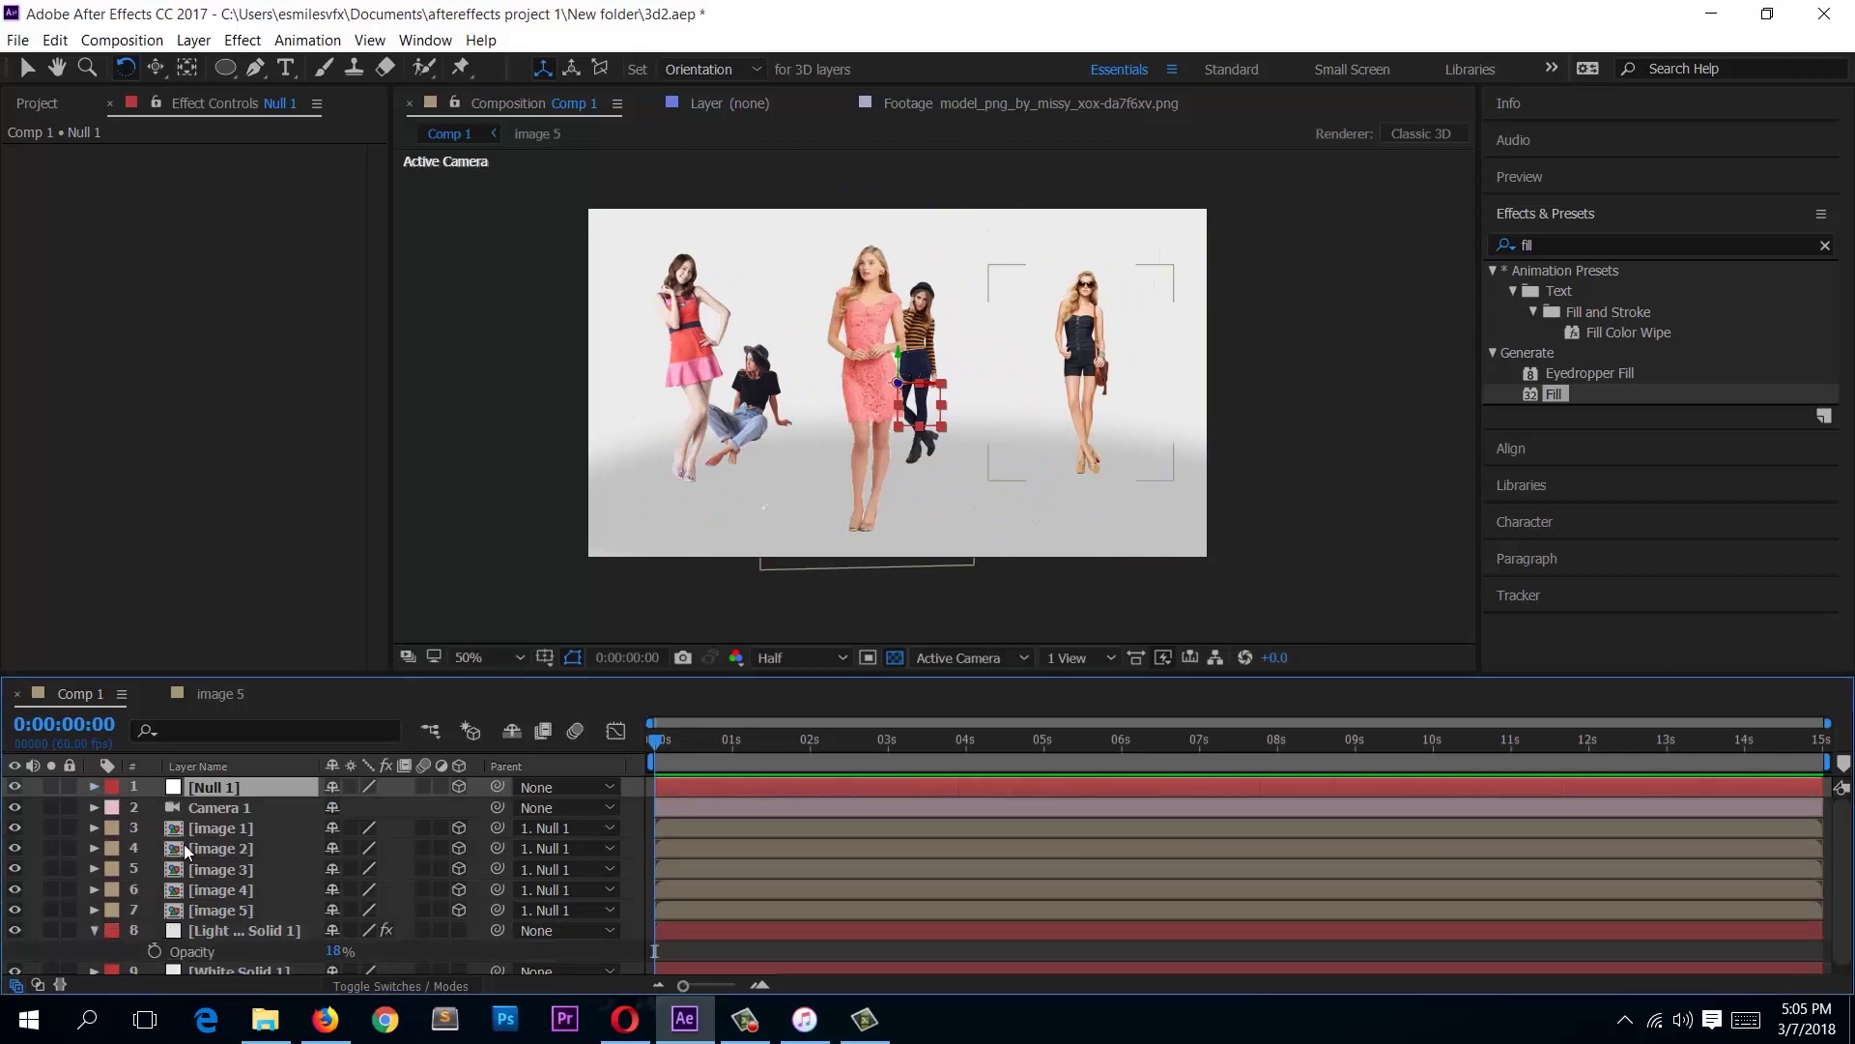
click(198, 828)
click(207, 847)
shift+click(232, 910)
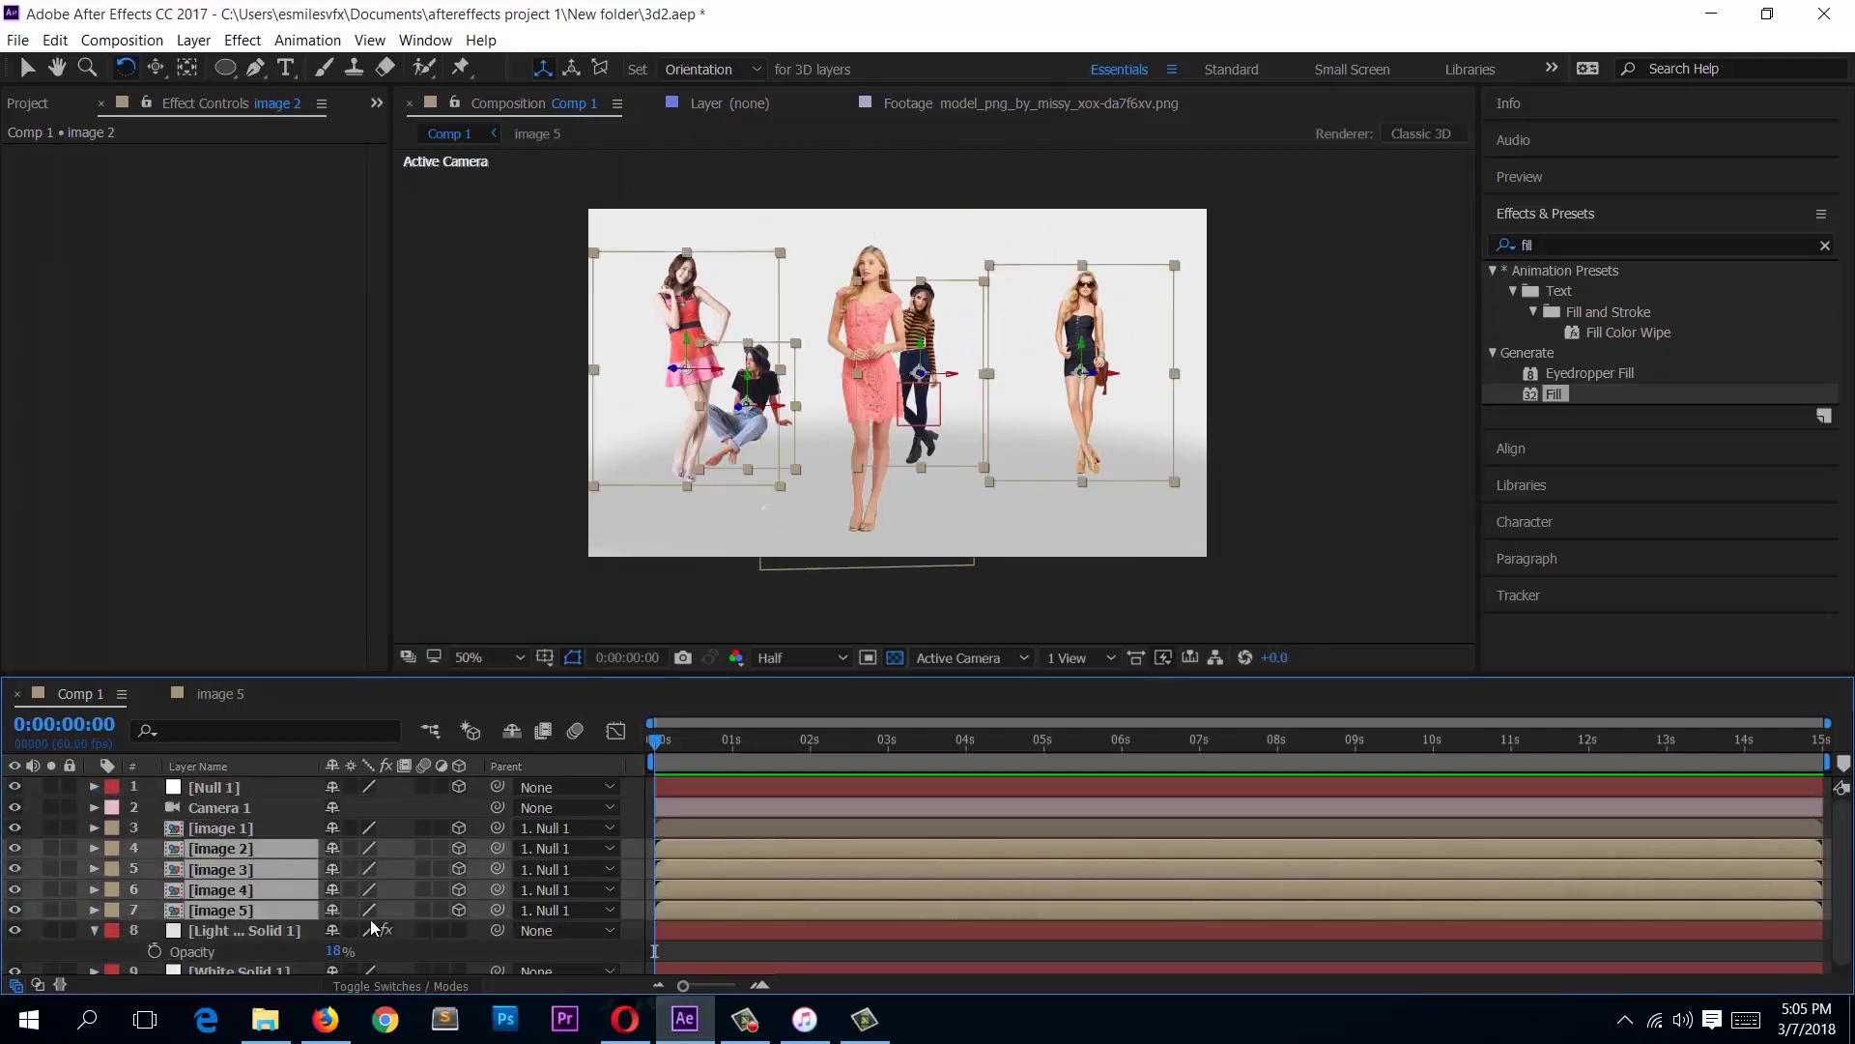
click(200, 41)
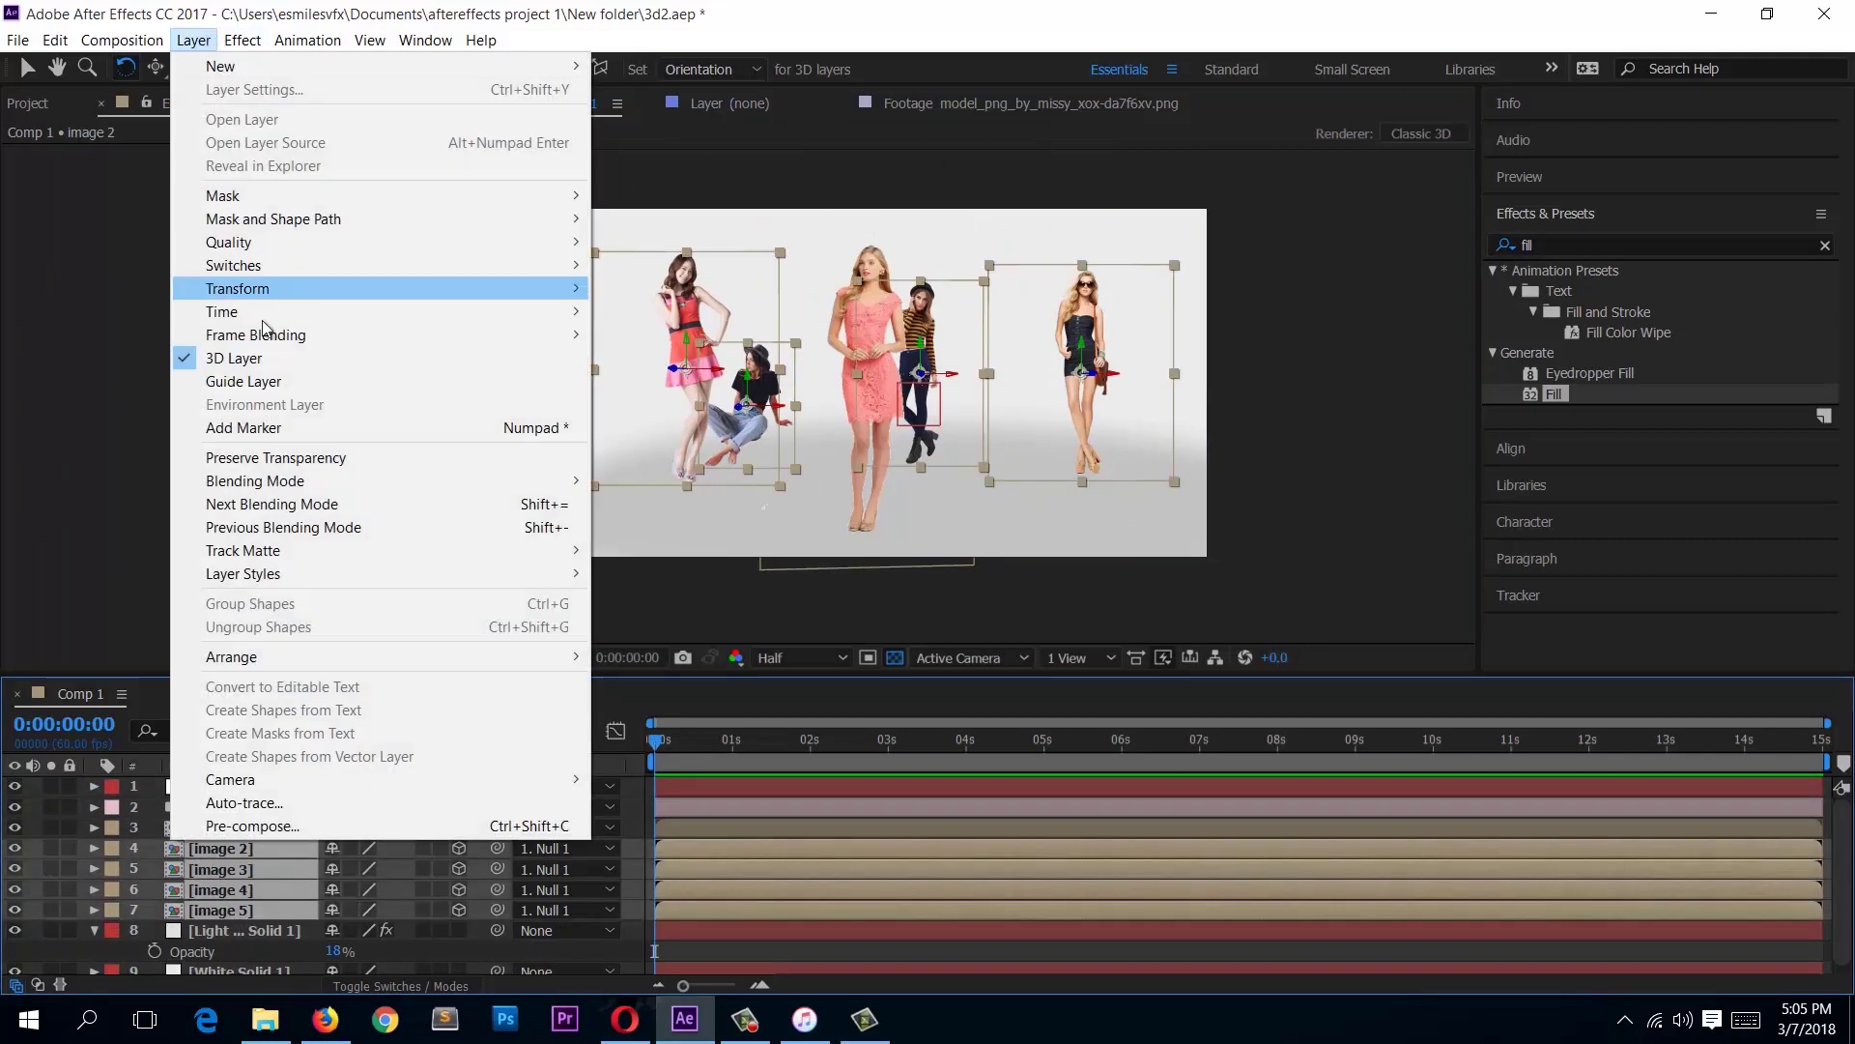
mouse_move(392, 292)
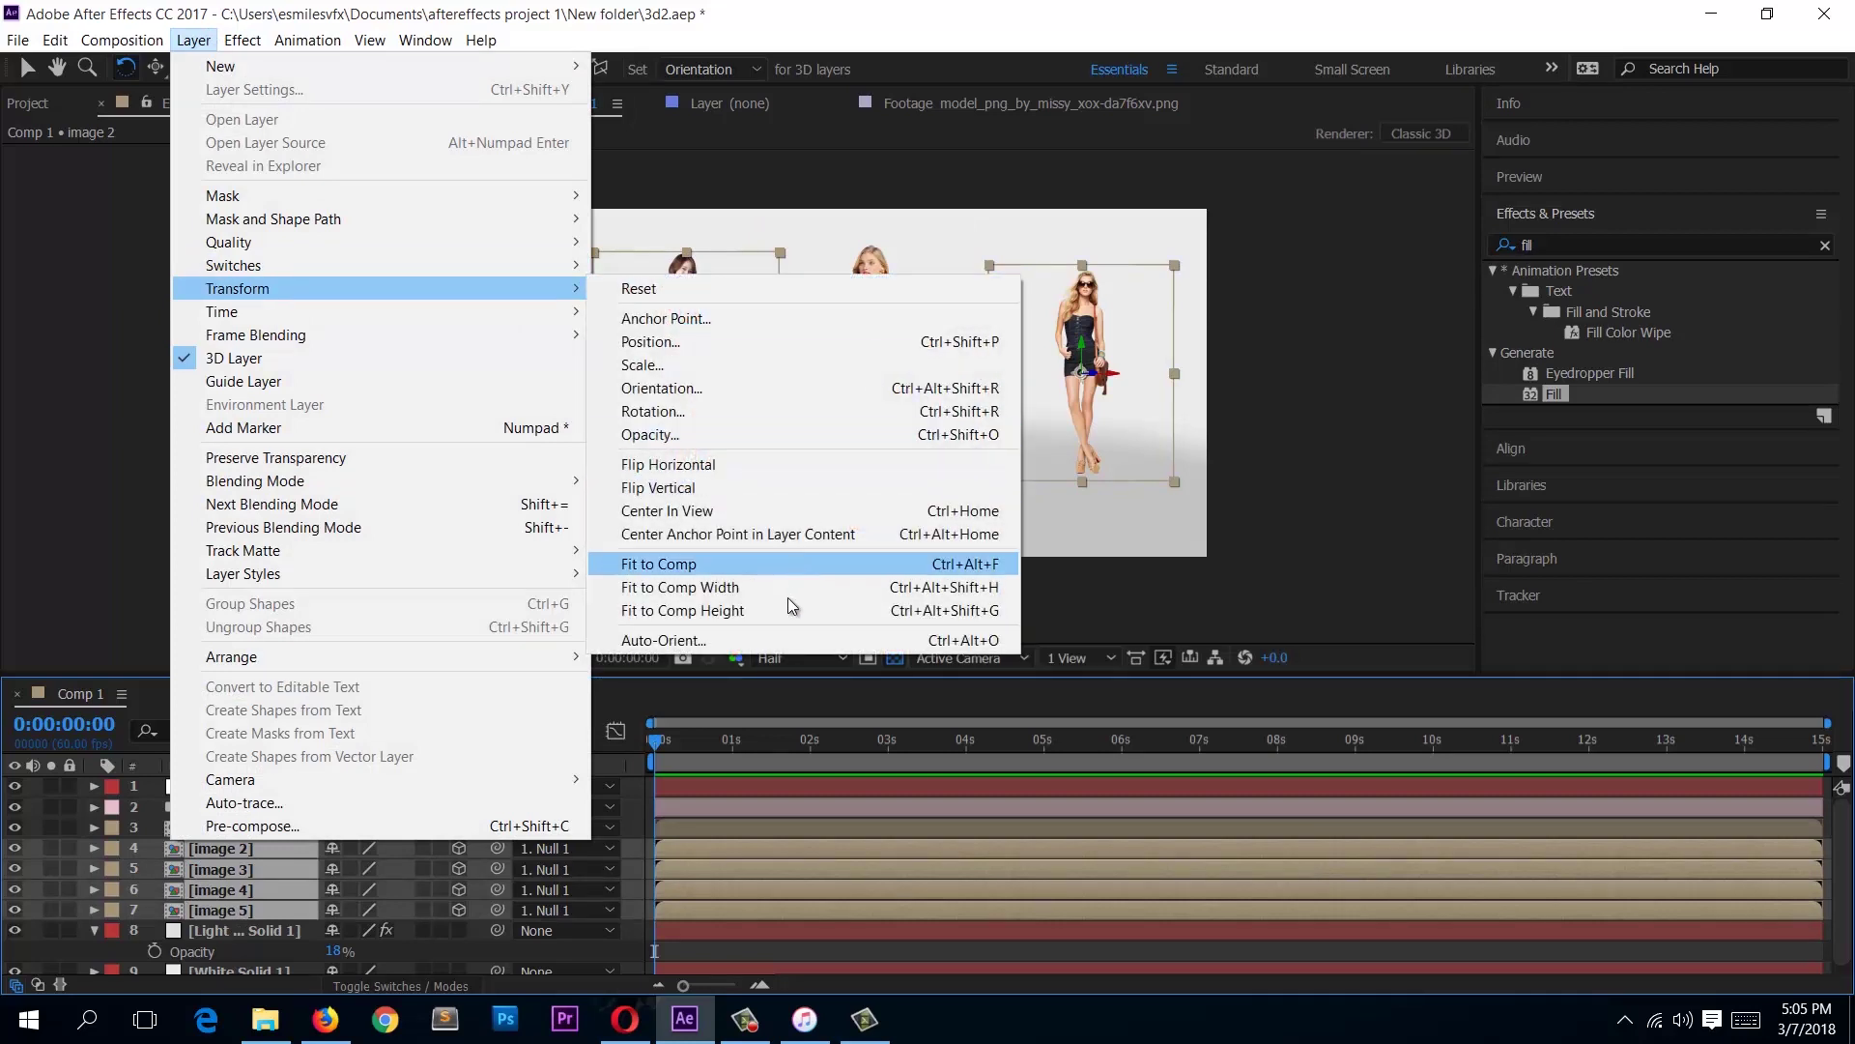
click(802, 639)
click(733, 482)
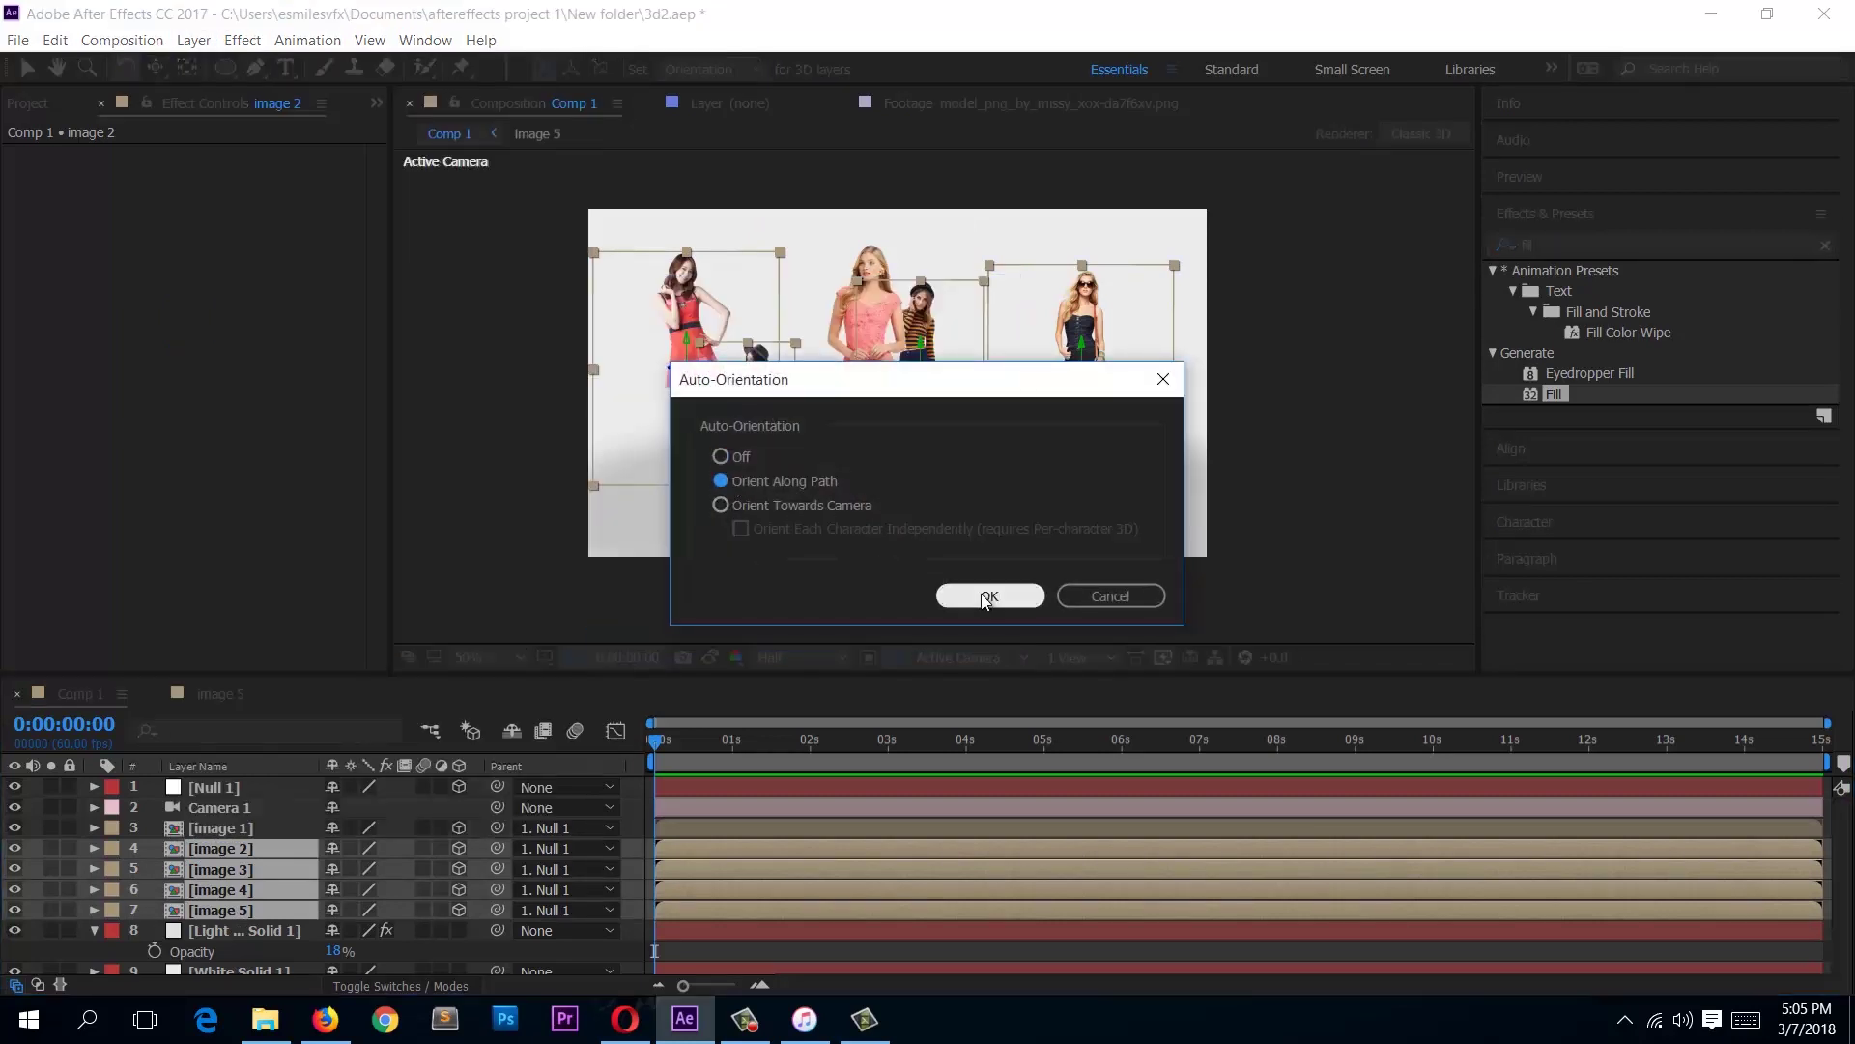
click(821, 506)
click(990, 595)
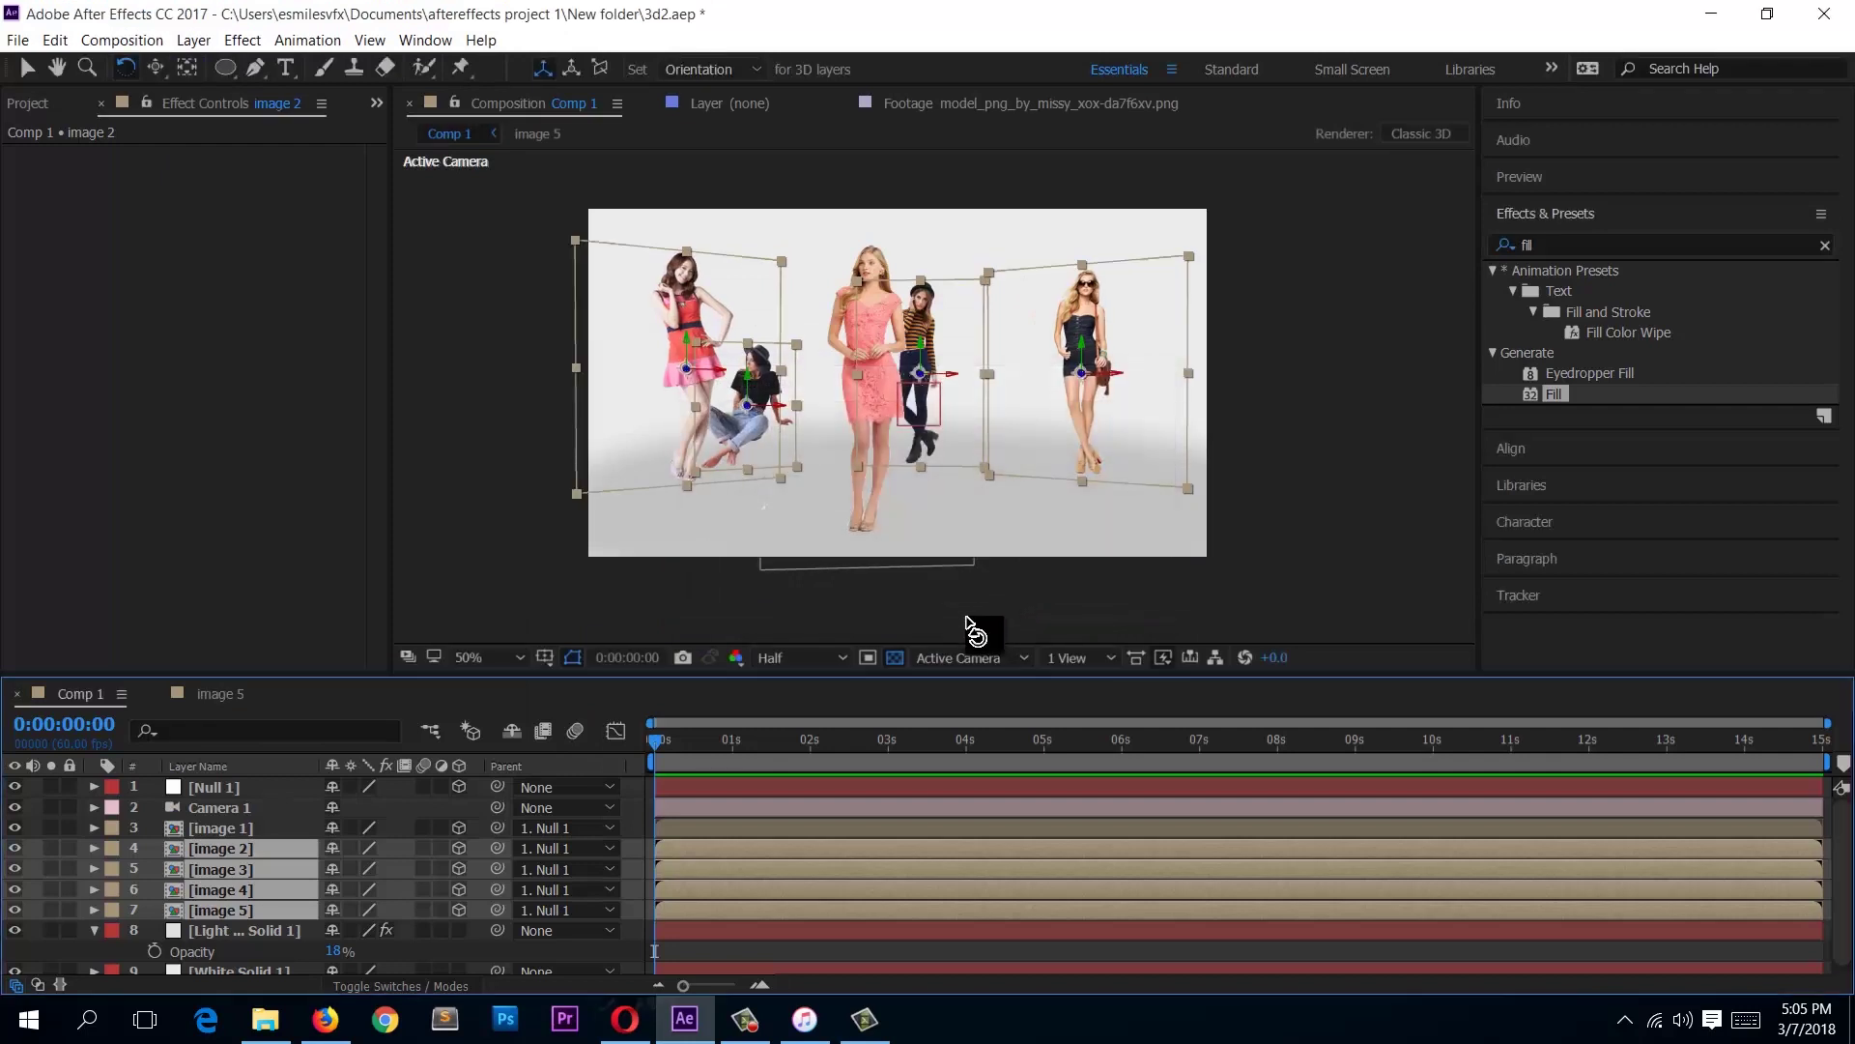
click(472, 596)
Step: Spin Null 1 around Y to swing the models into a new arrangement
click(185, 793)
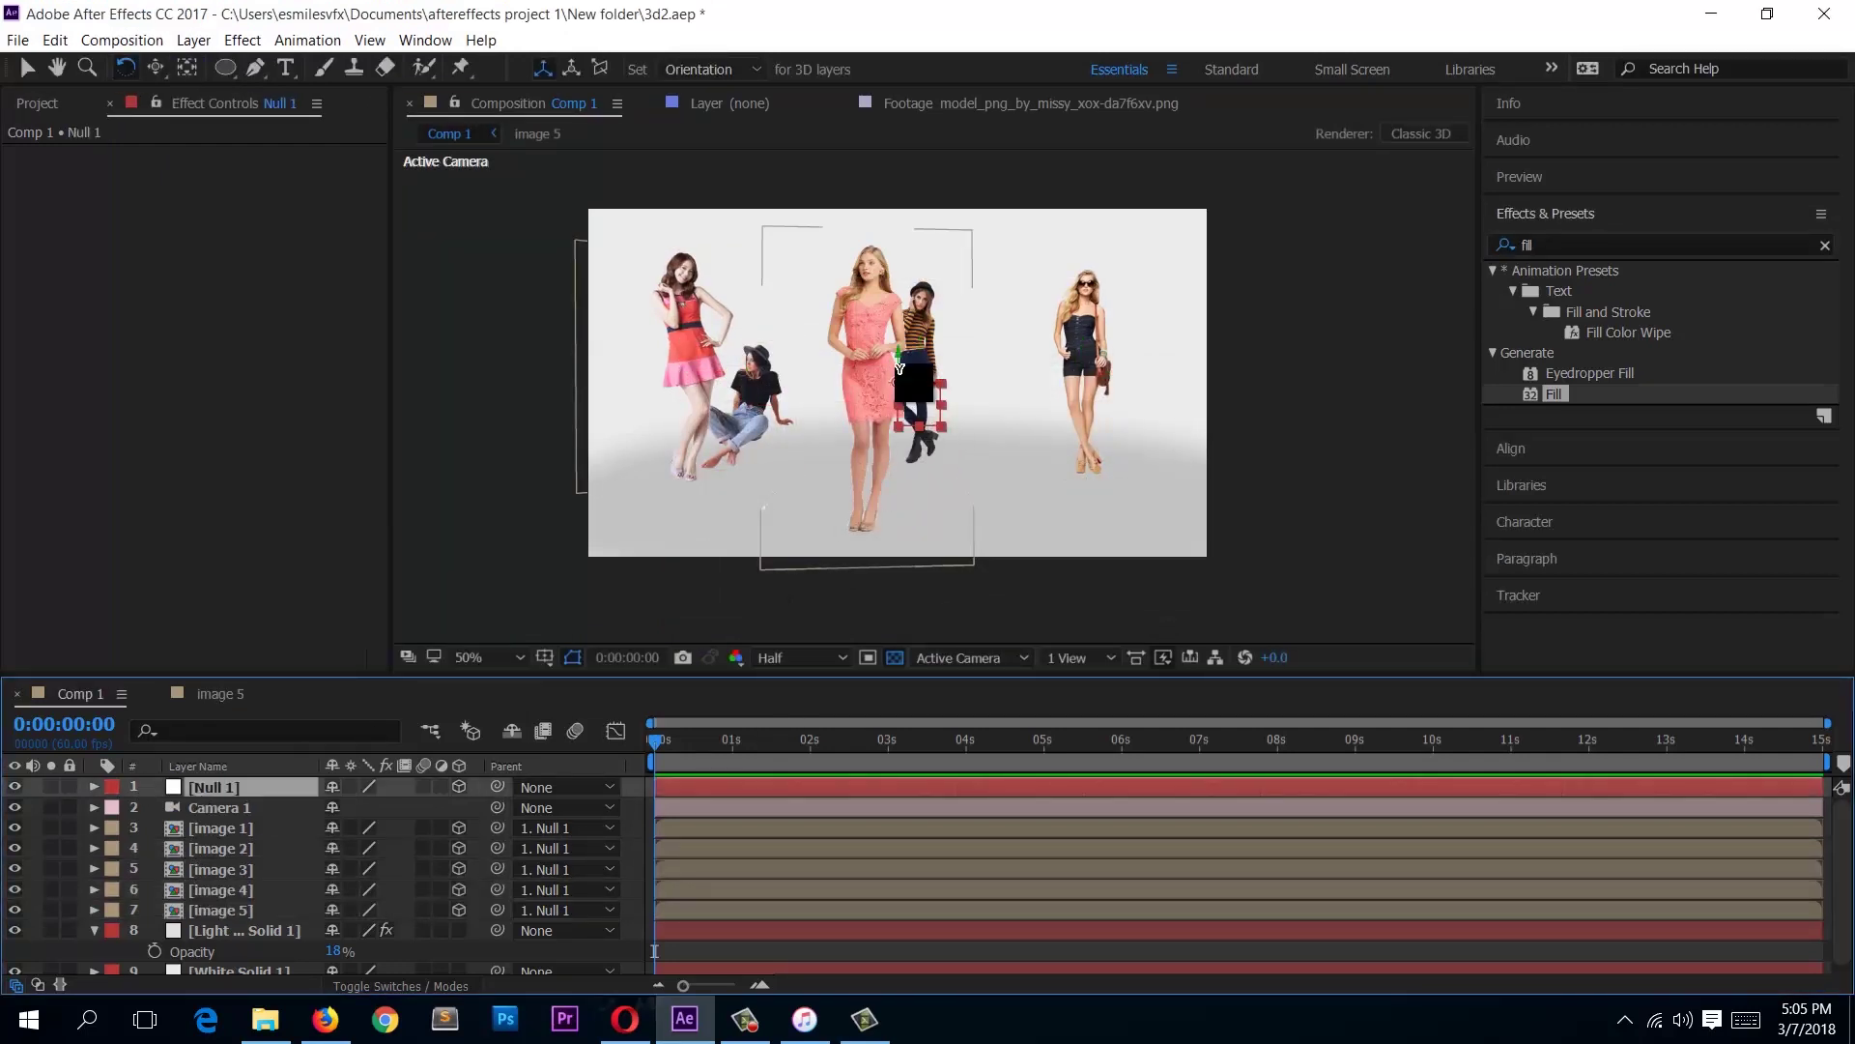
drag(900, 367, 720, 591)
key(v)
click(500, 527)
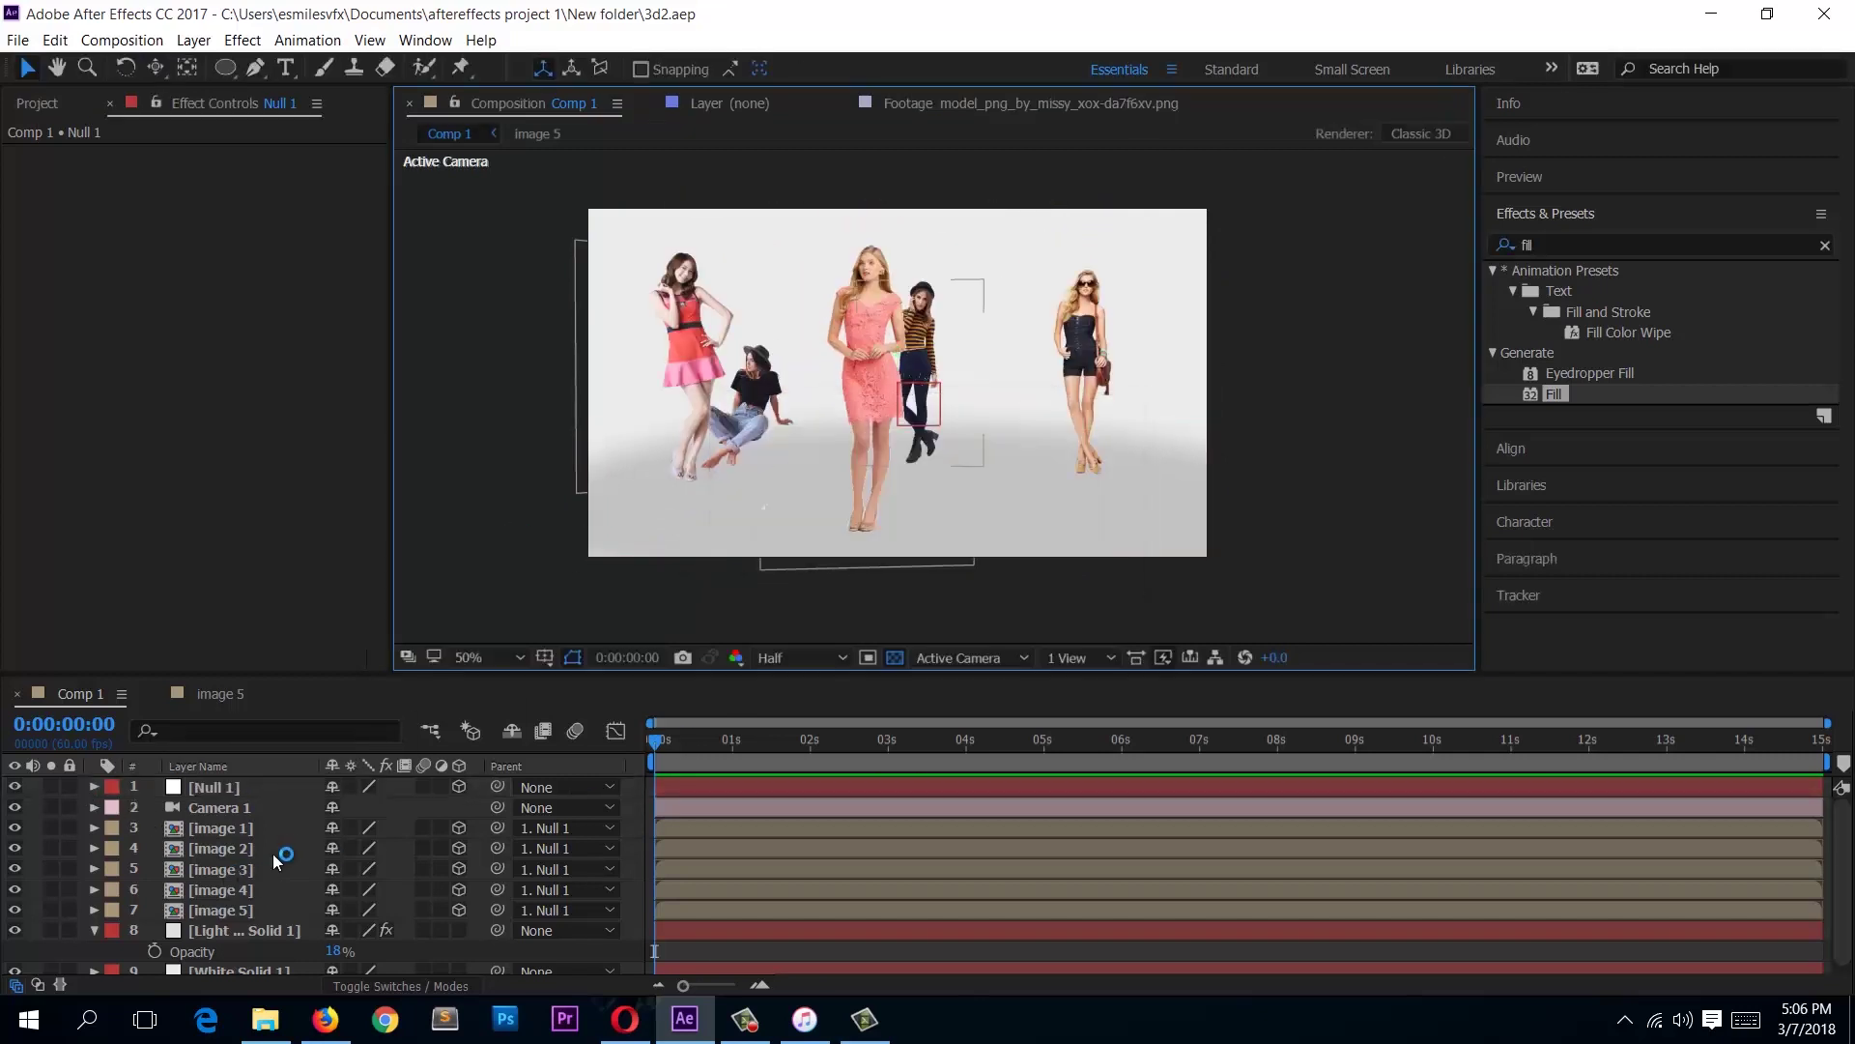
Step: Enlarge the timeline panel and expand Null 1's property groups
drag(715, 672, 705, 643)
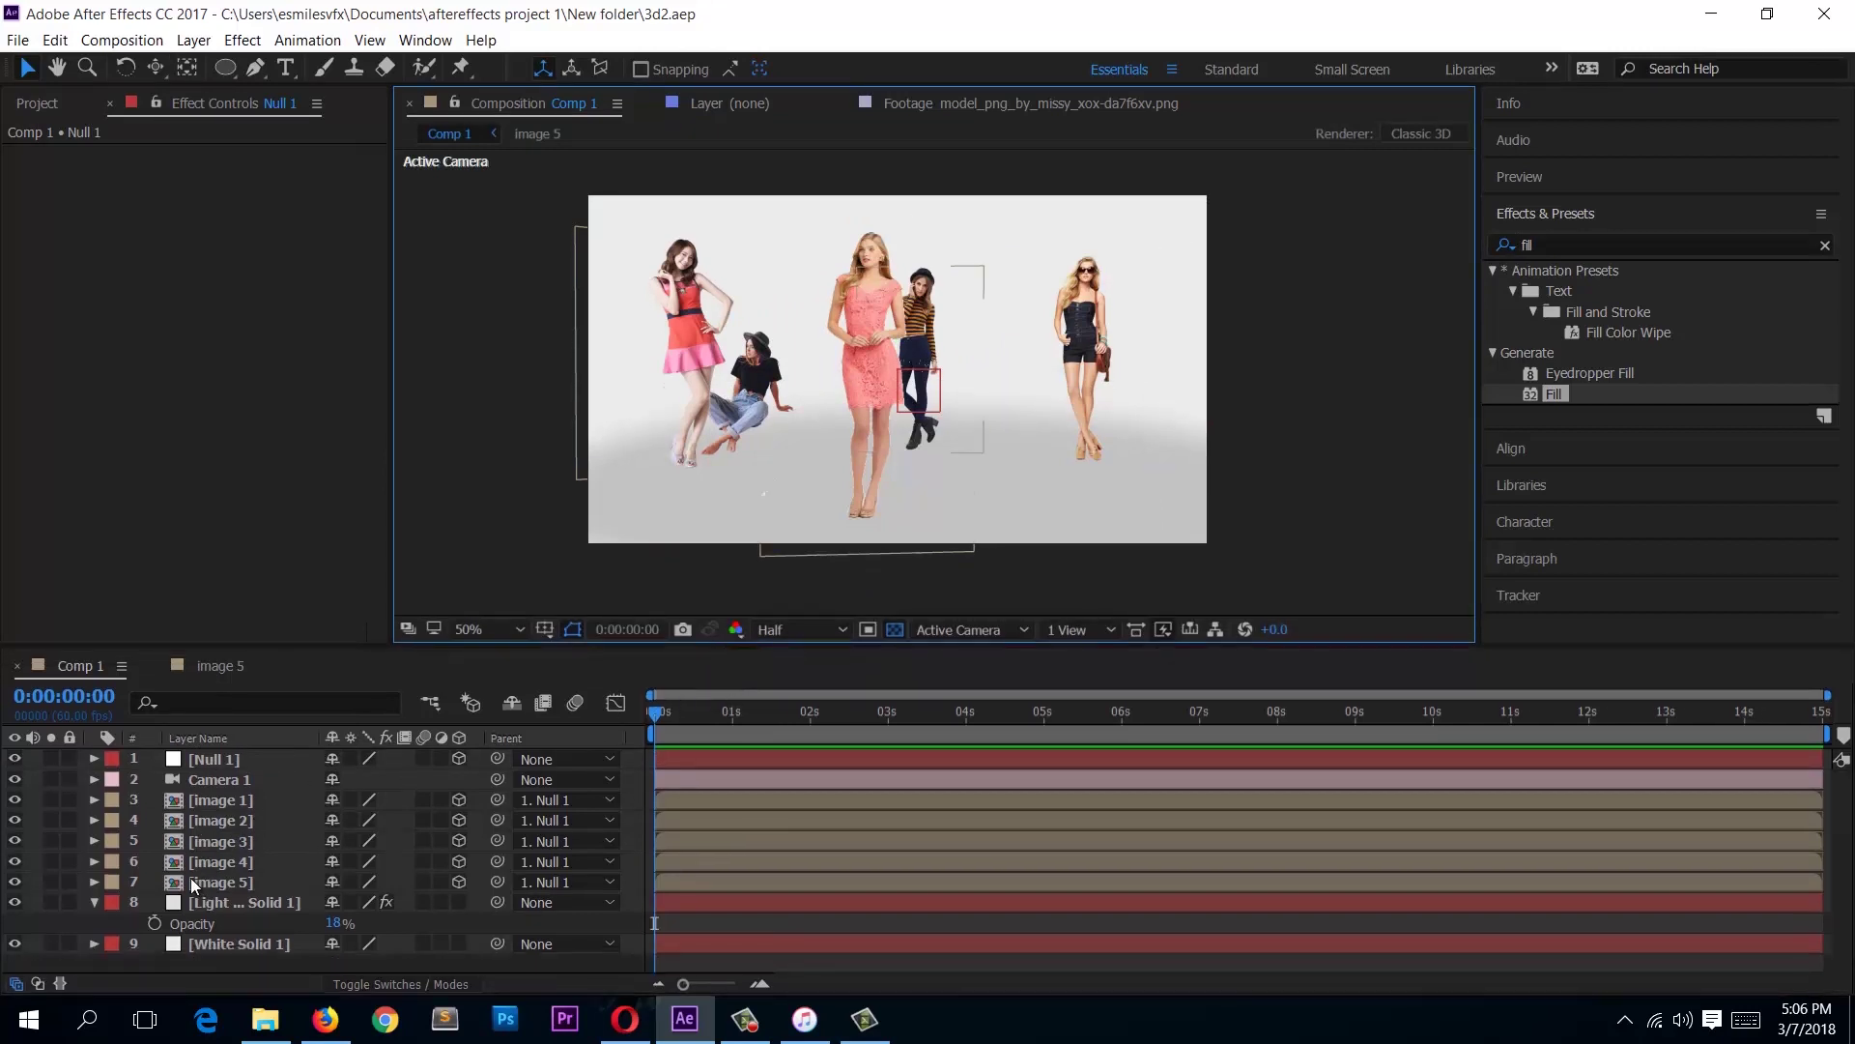
click(185, 762)
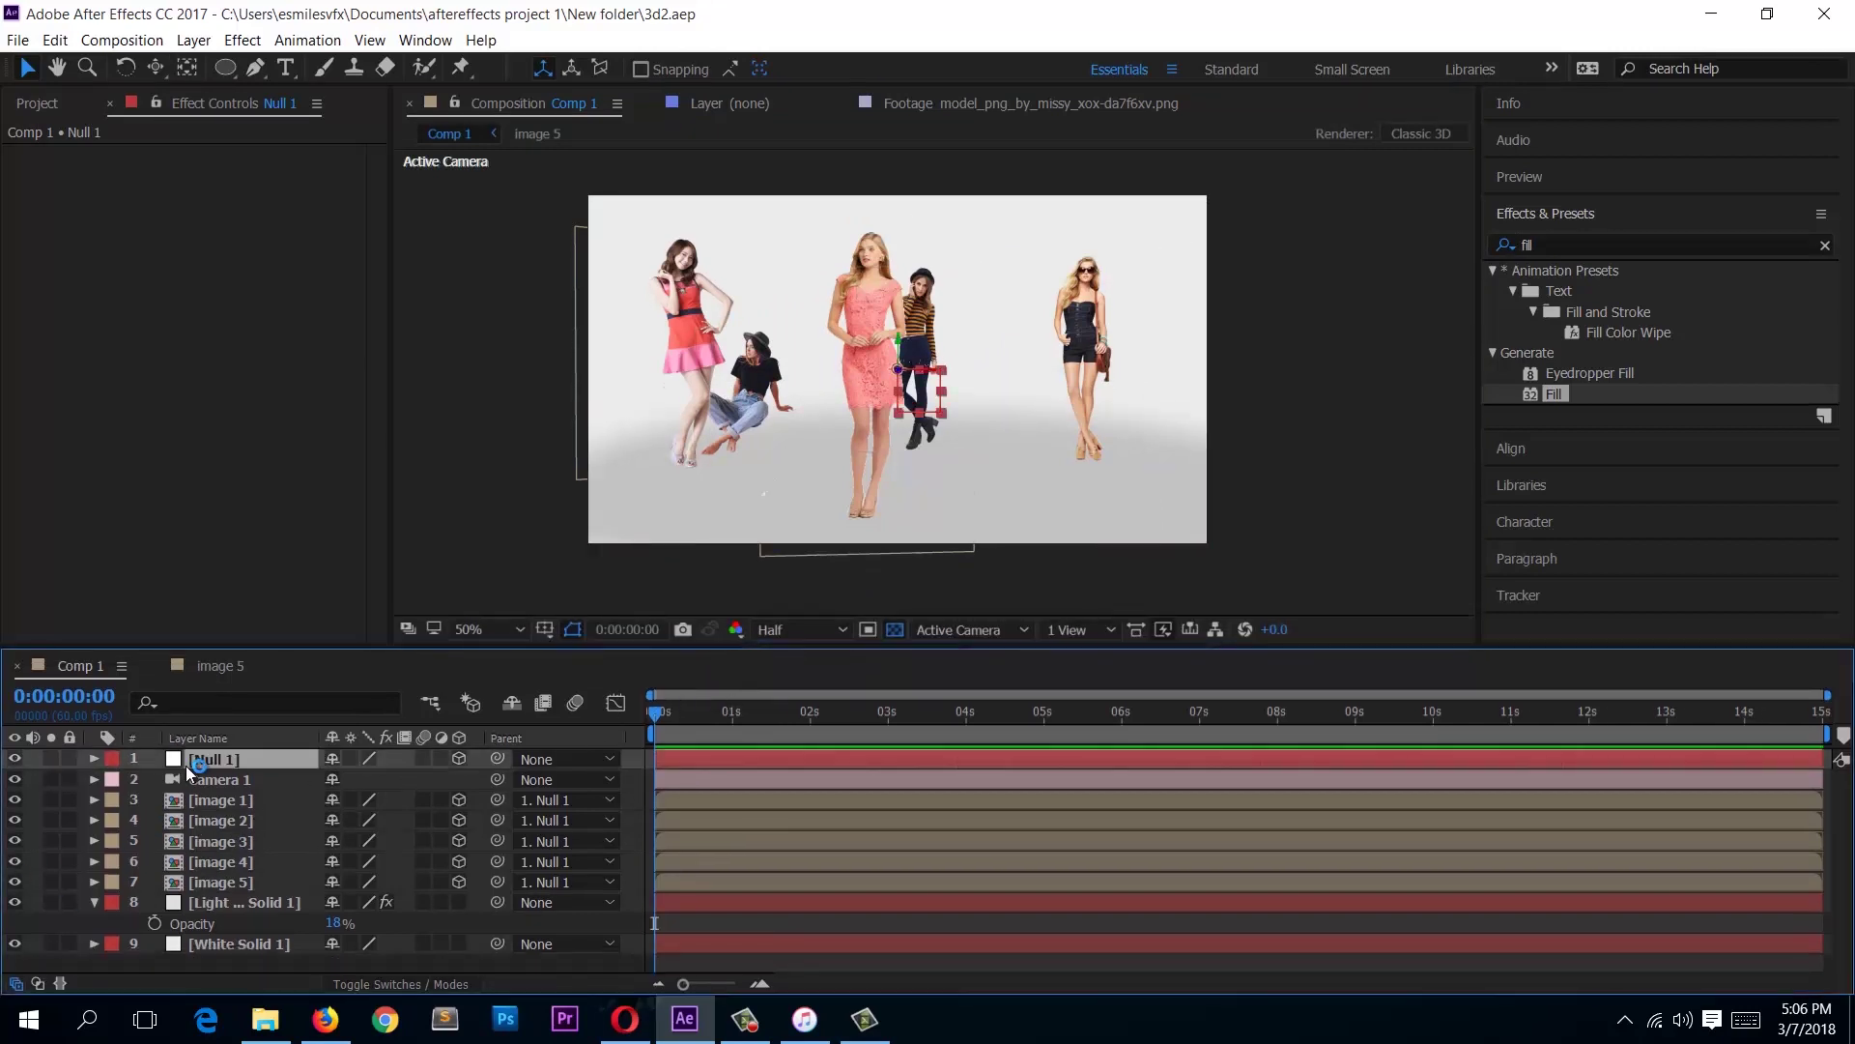
click(95, 759)
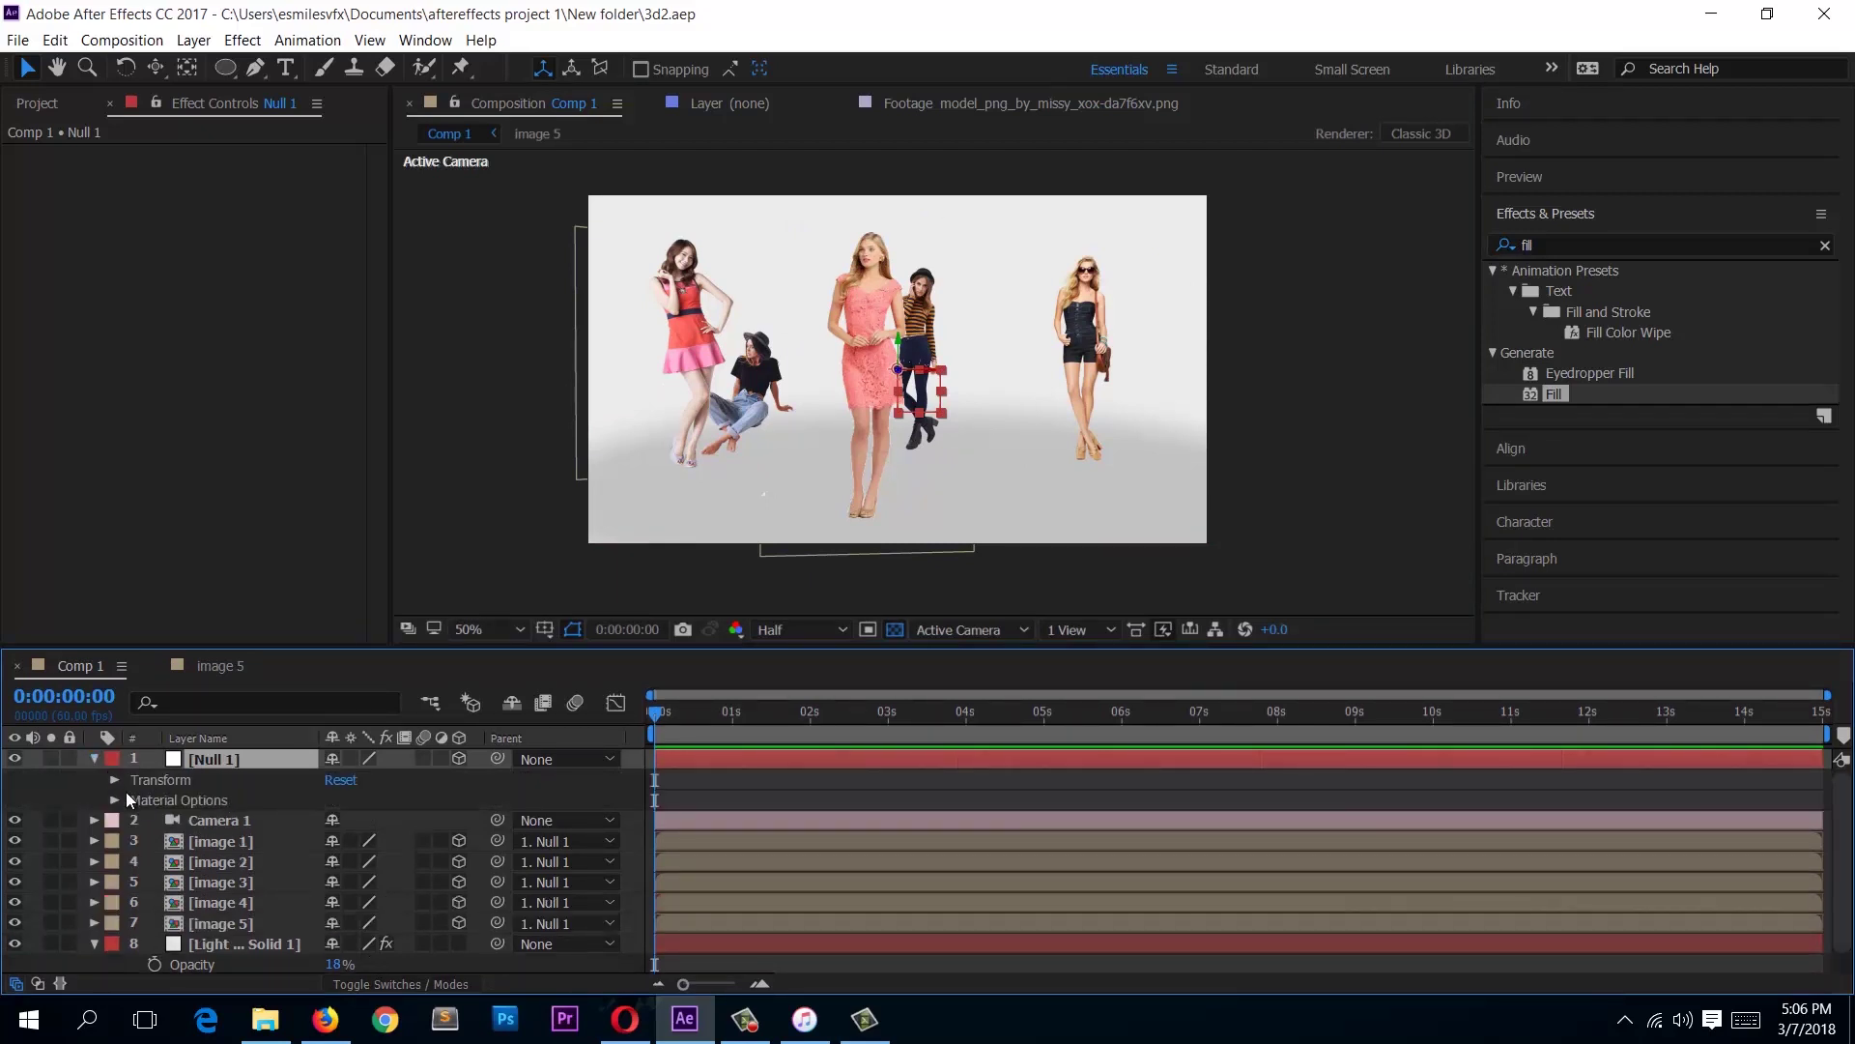
Step: Keyframe Null 1's Y Rotation at a multi-turn start value and 343° near frame 21
click(114, 780)
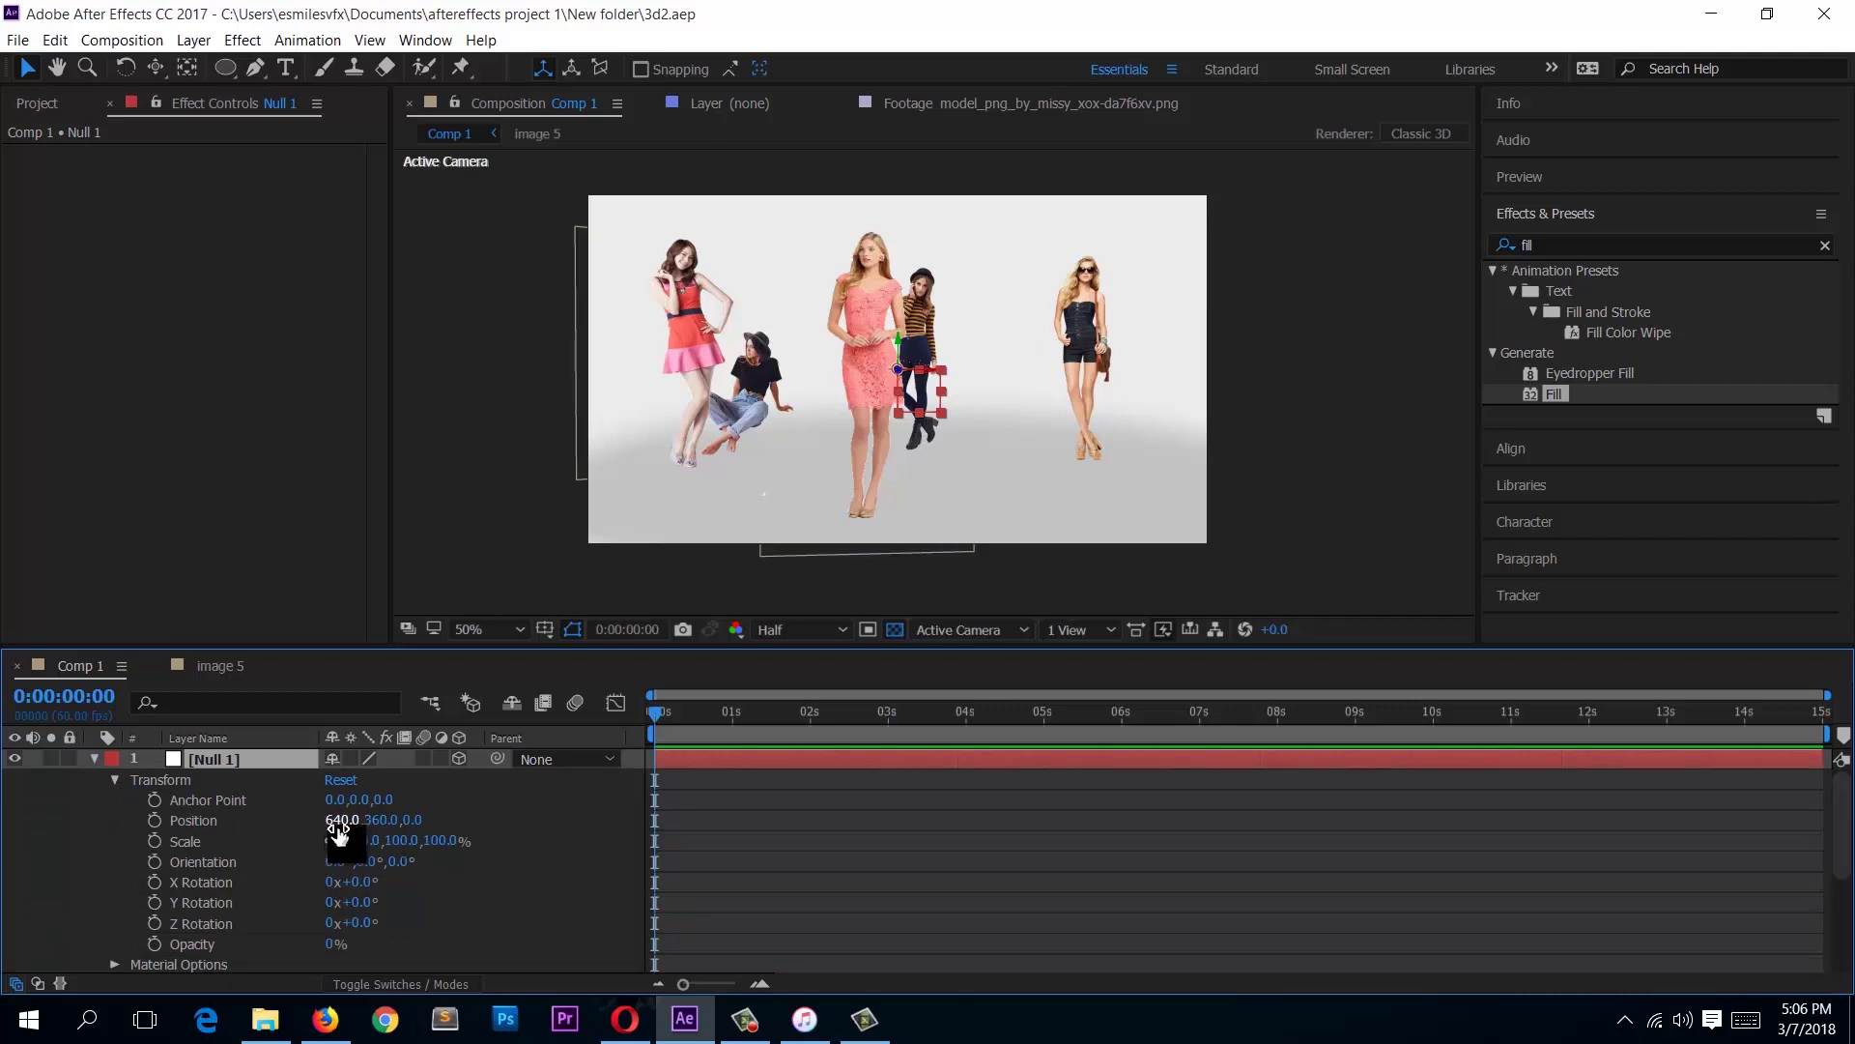
mouse_move(349, 901)
mouse_down()
mouse_move(407, 900)
mouse_move(350, 901)
mouse_up()
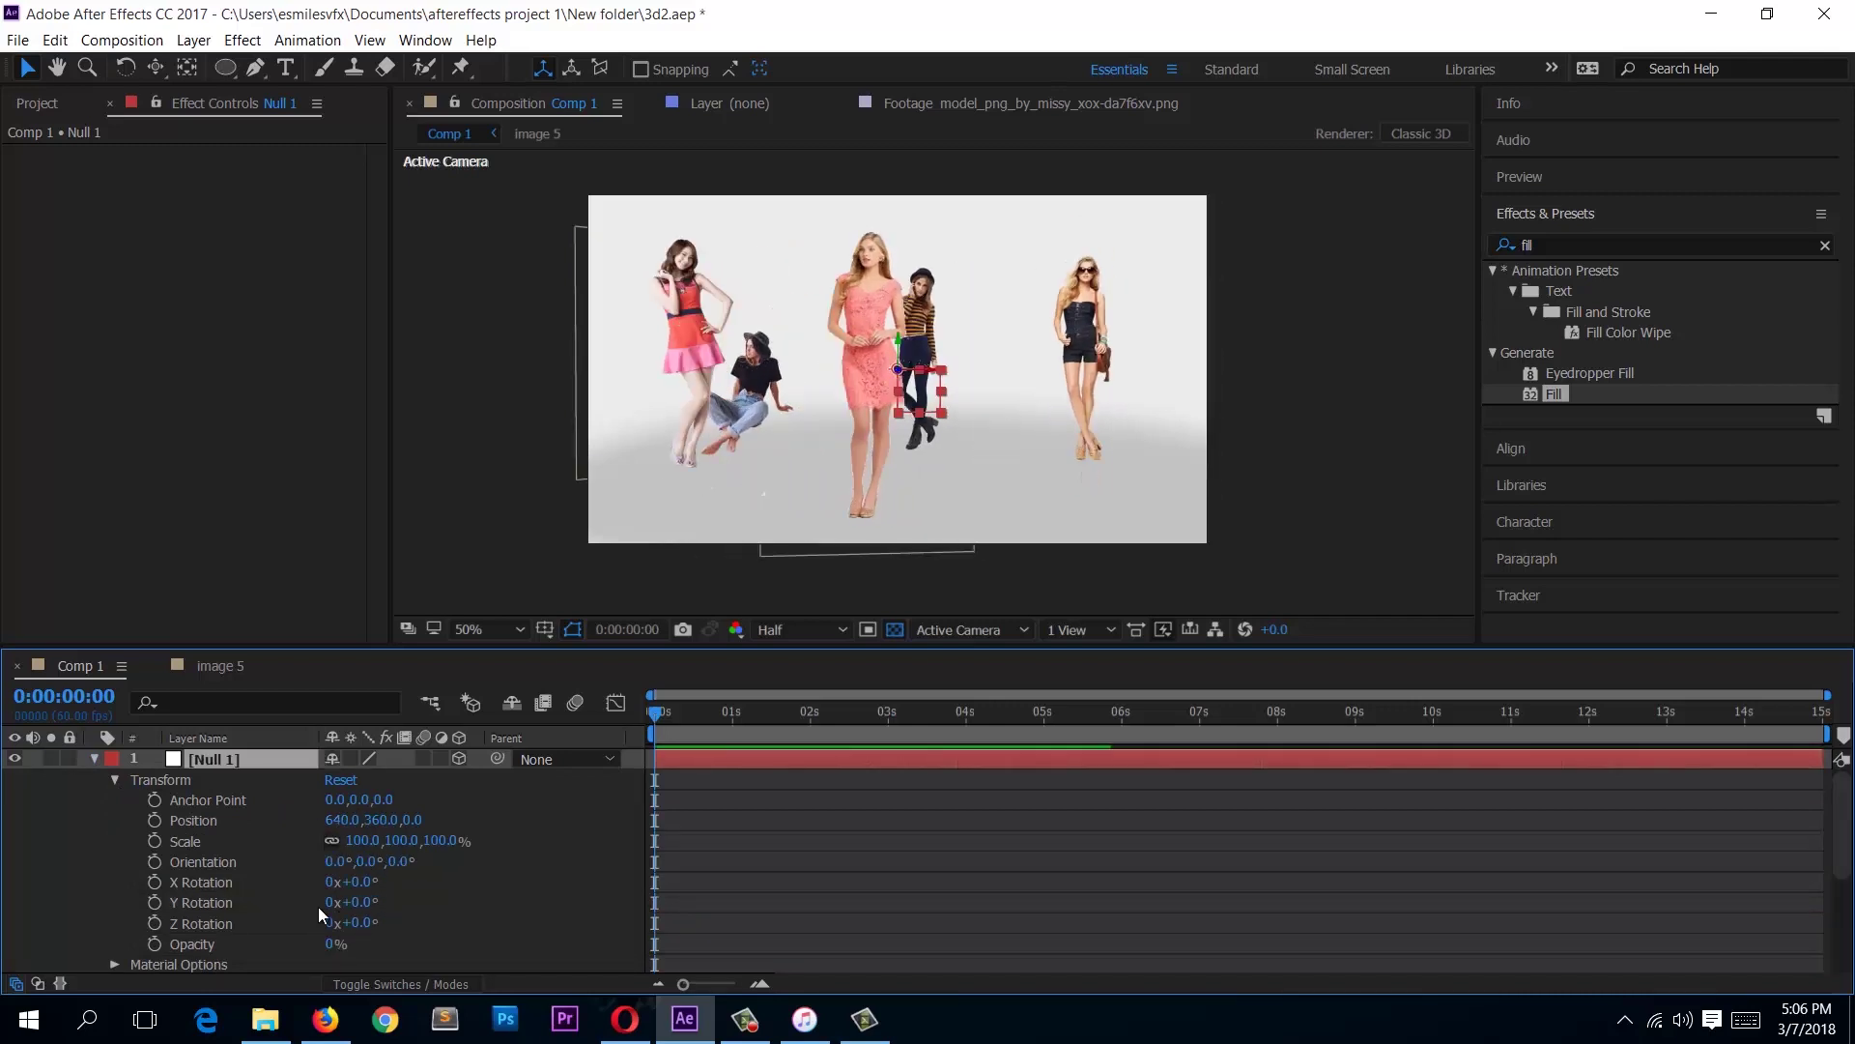
click(153, 901)
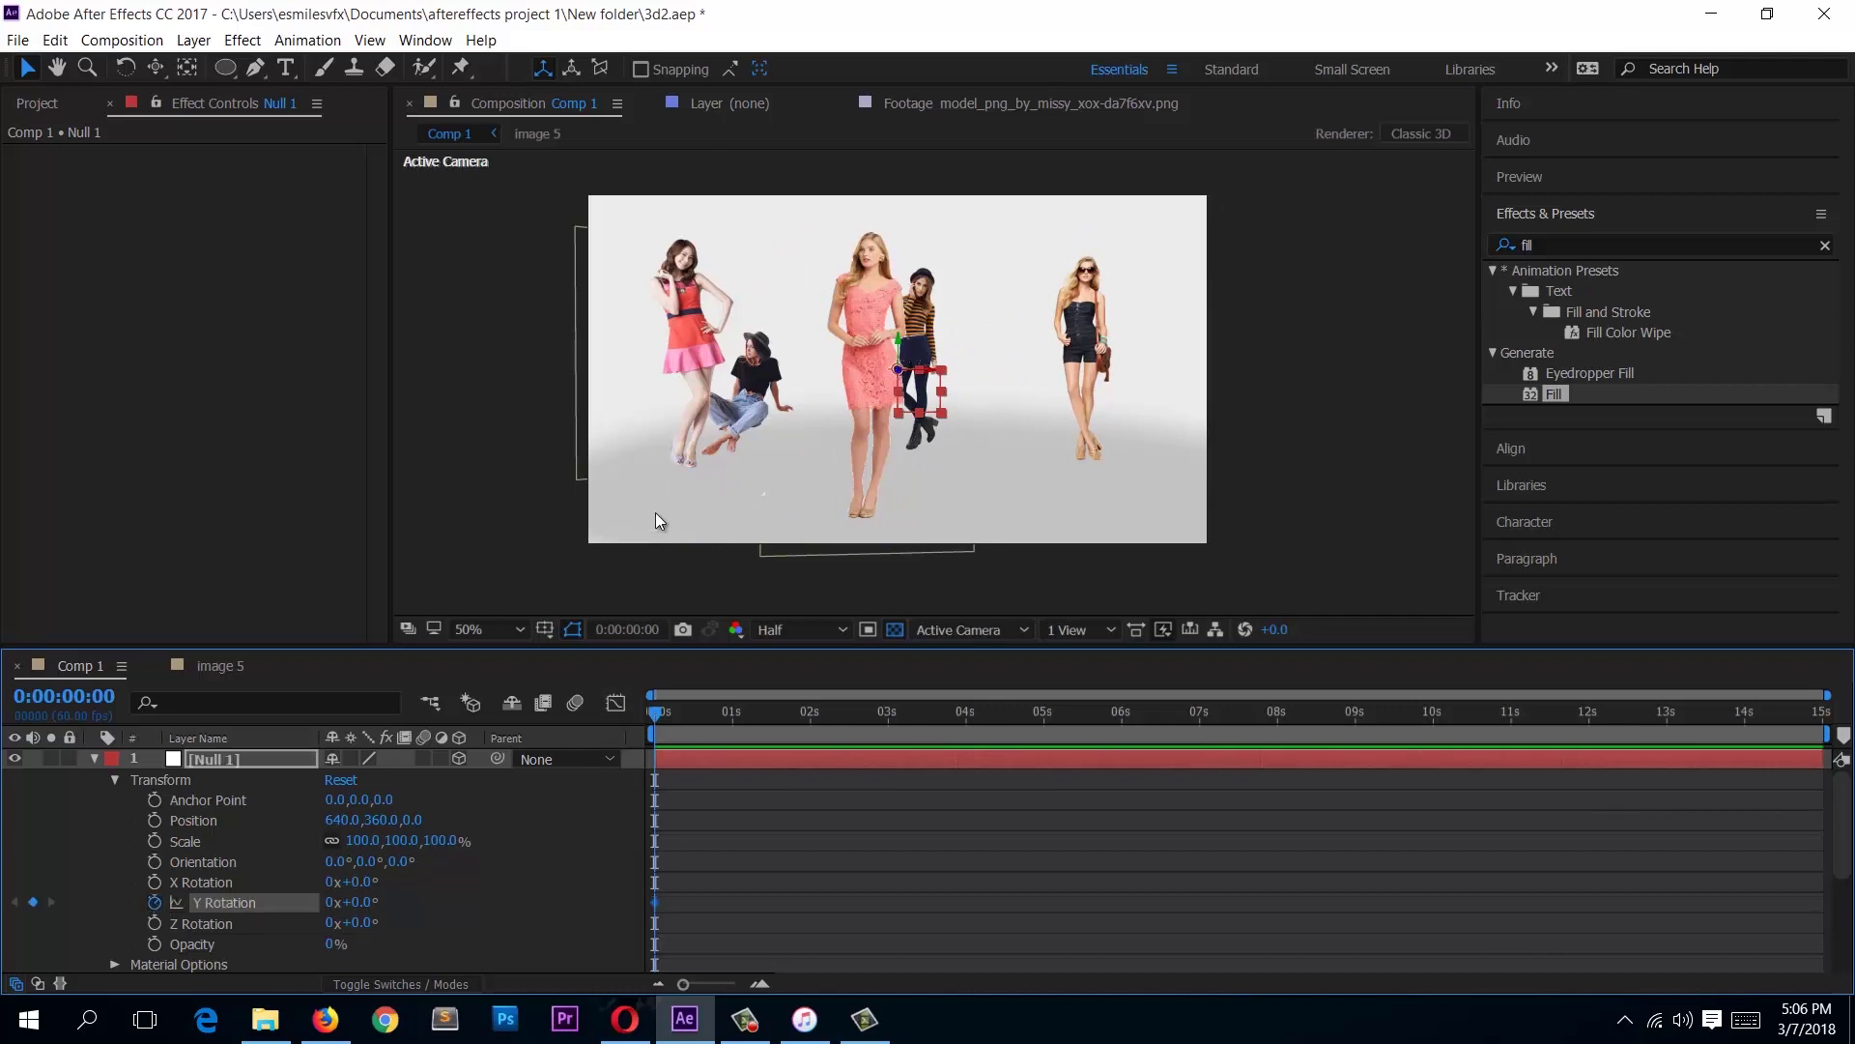
scroll(675, 484, up, 2)
scroll(682, 500, down, 2)
drag(661, 903, 690, 901)
drag(355, 913, 265, 911)
drag(737, 709, 681, 721)
drag(372, 902, 577, 891)
drag(681, 721, 570, 733)
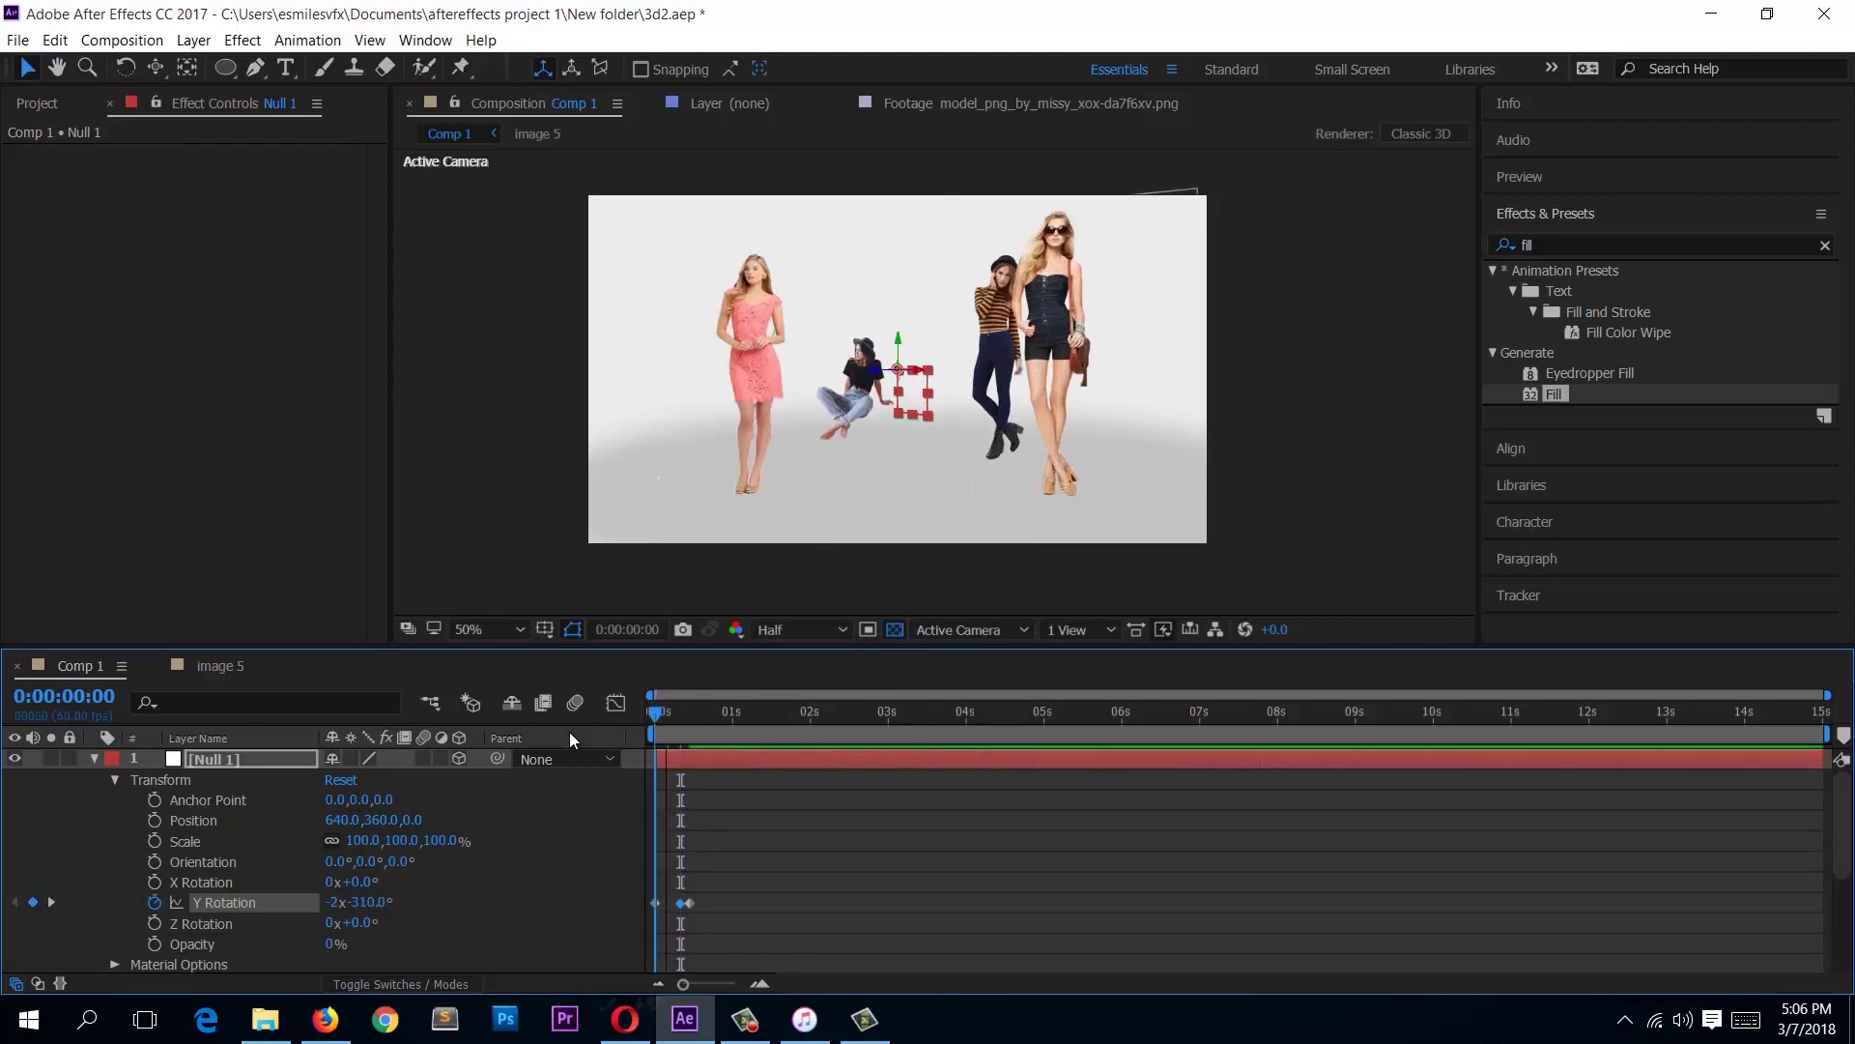
Step: Preview the spin and retime the last rotation keyframe, settling around 57f
mouse_move(684, 984)
mouse_down()
mouse_move(744, 984)
mouse_move(725, 984)
mouse_up()
key(space)
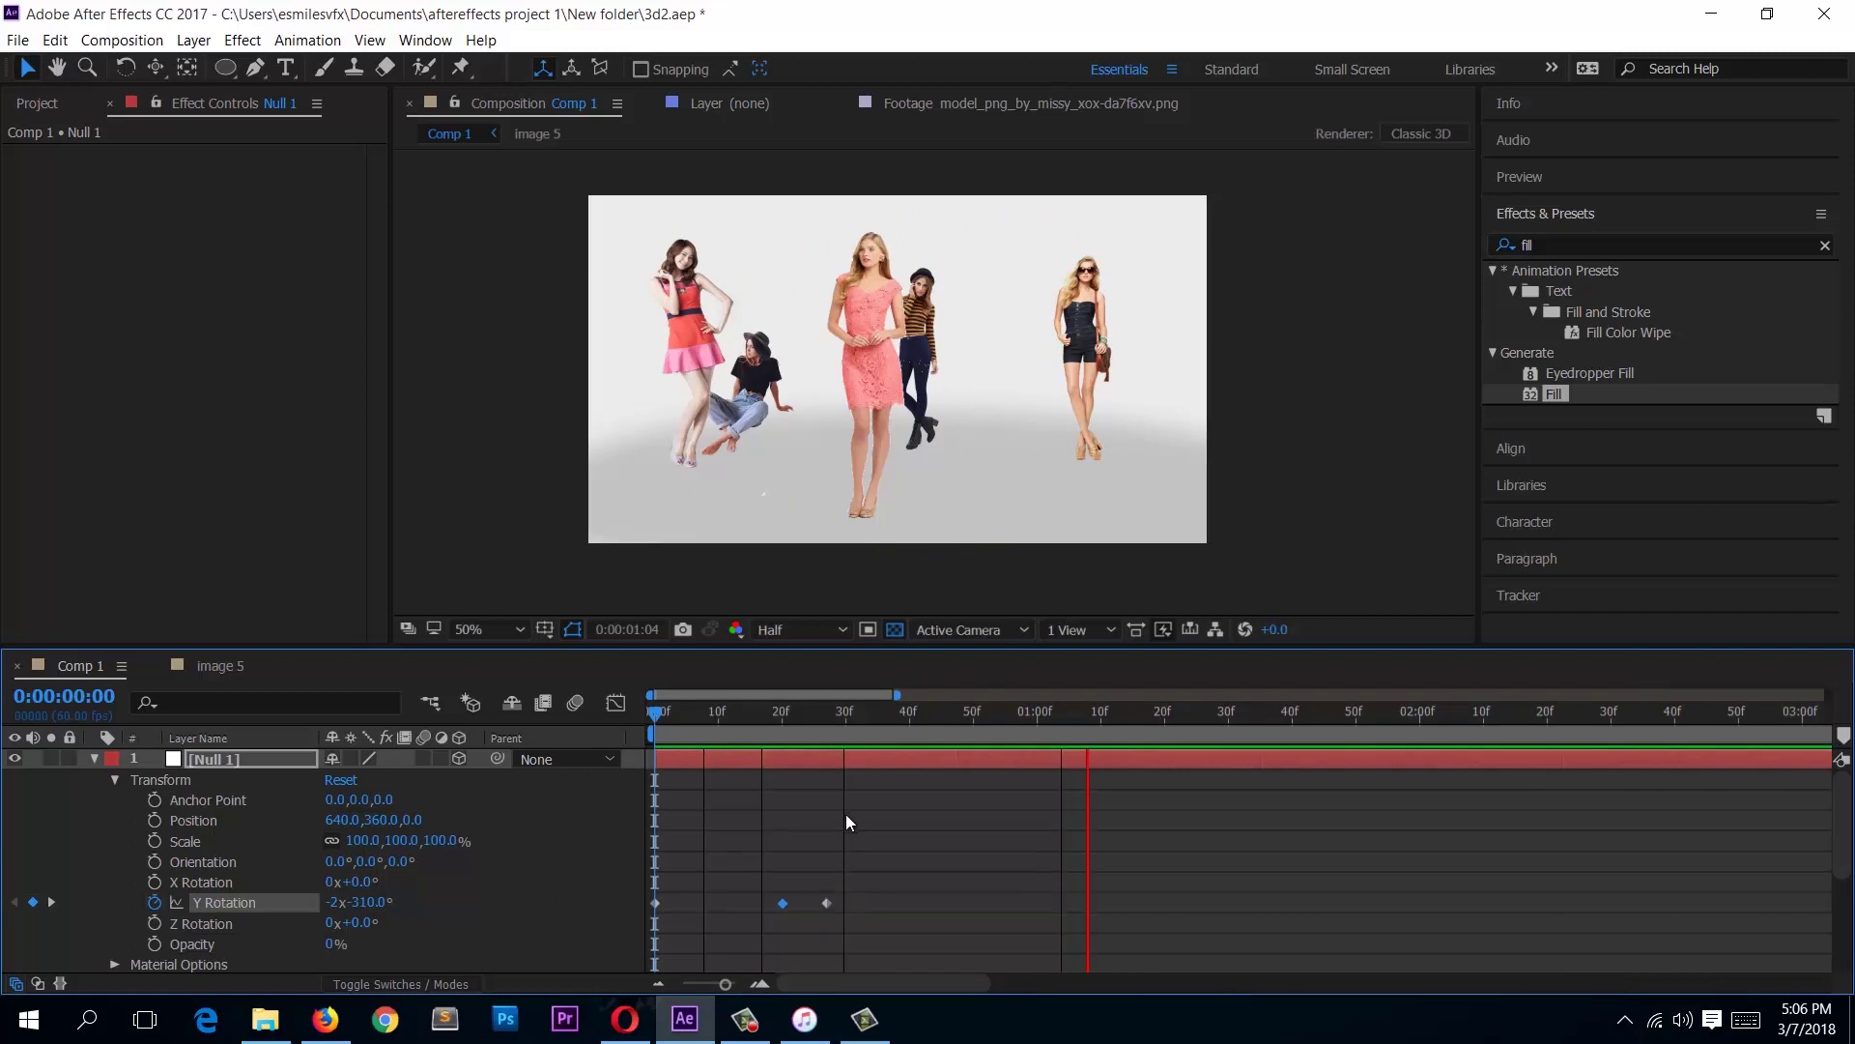
click(787, 736)
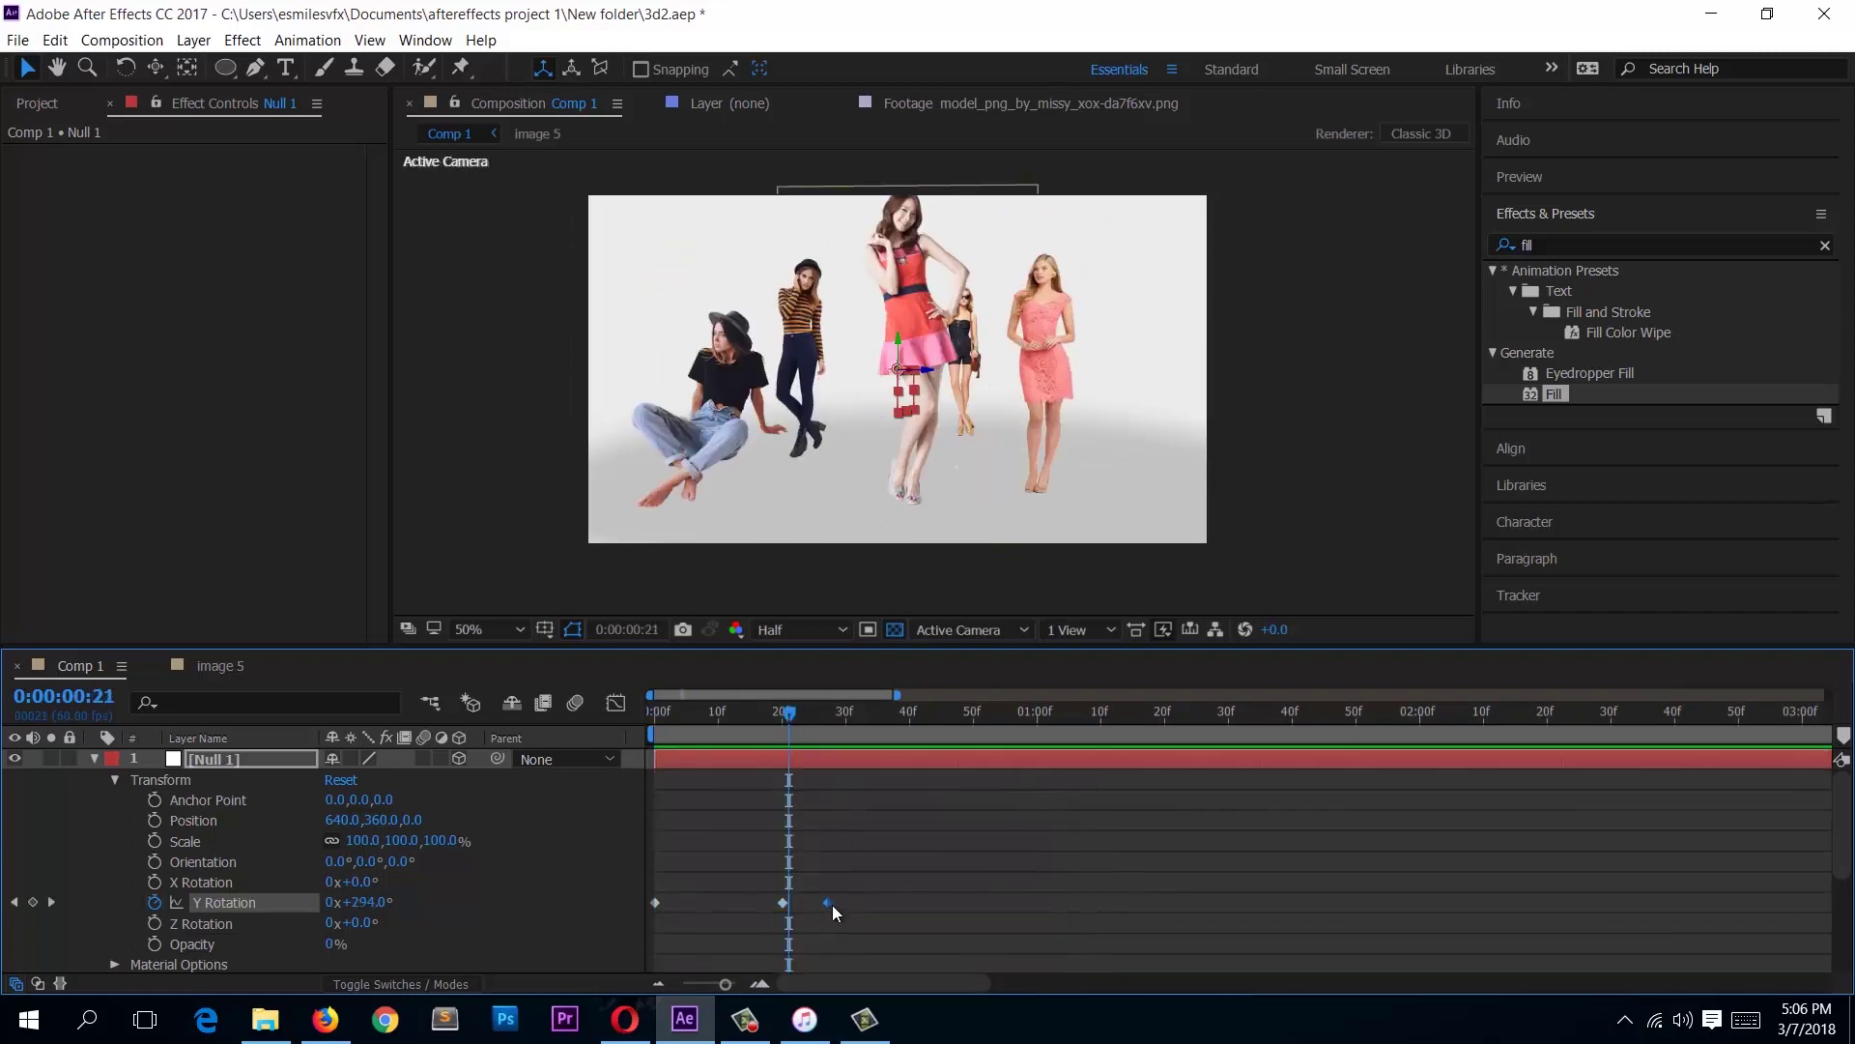
drag(828, 903, 853, 903)
drag(735, 730, 858, 744)
key(space)
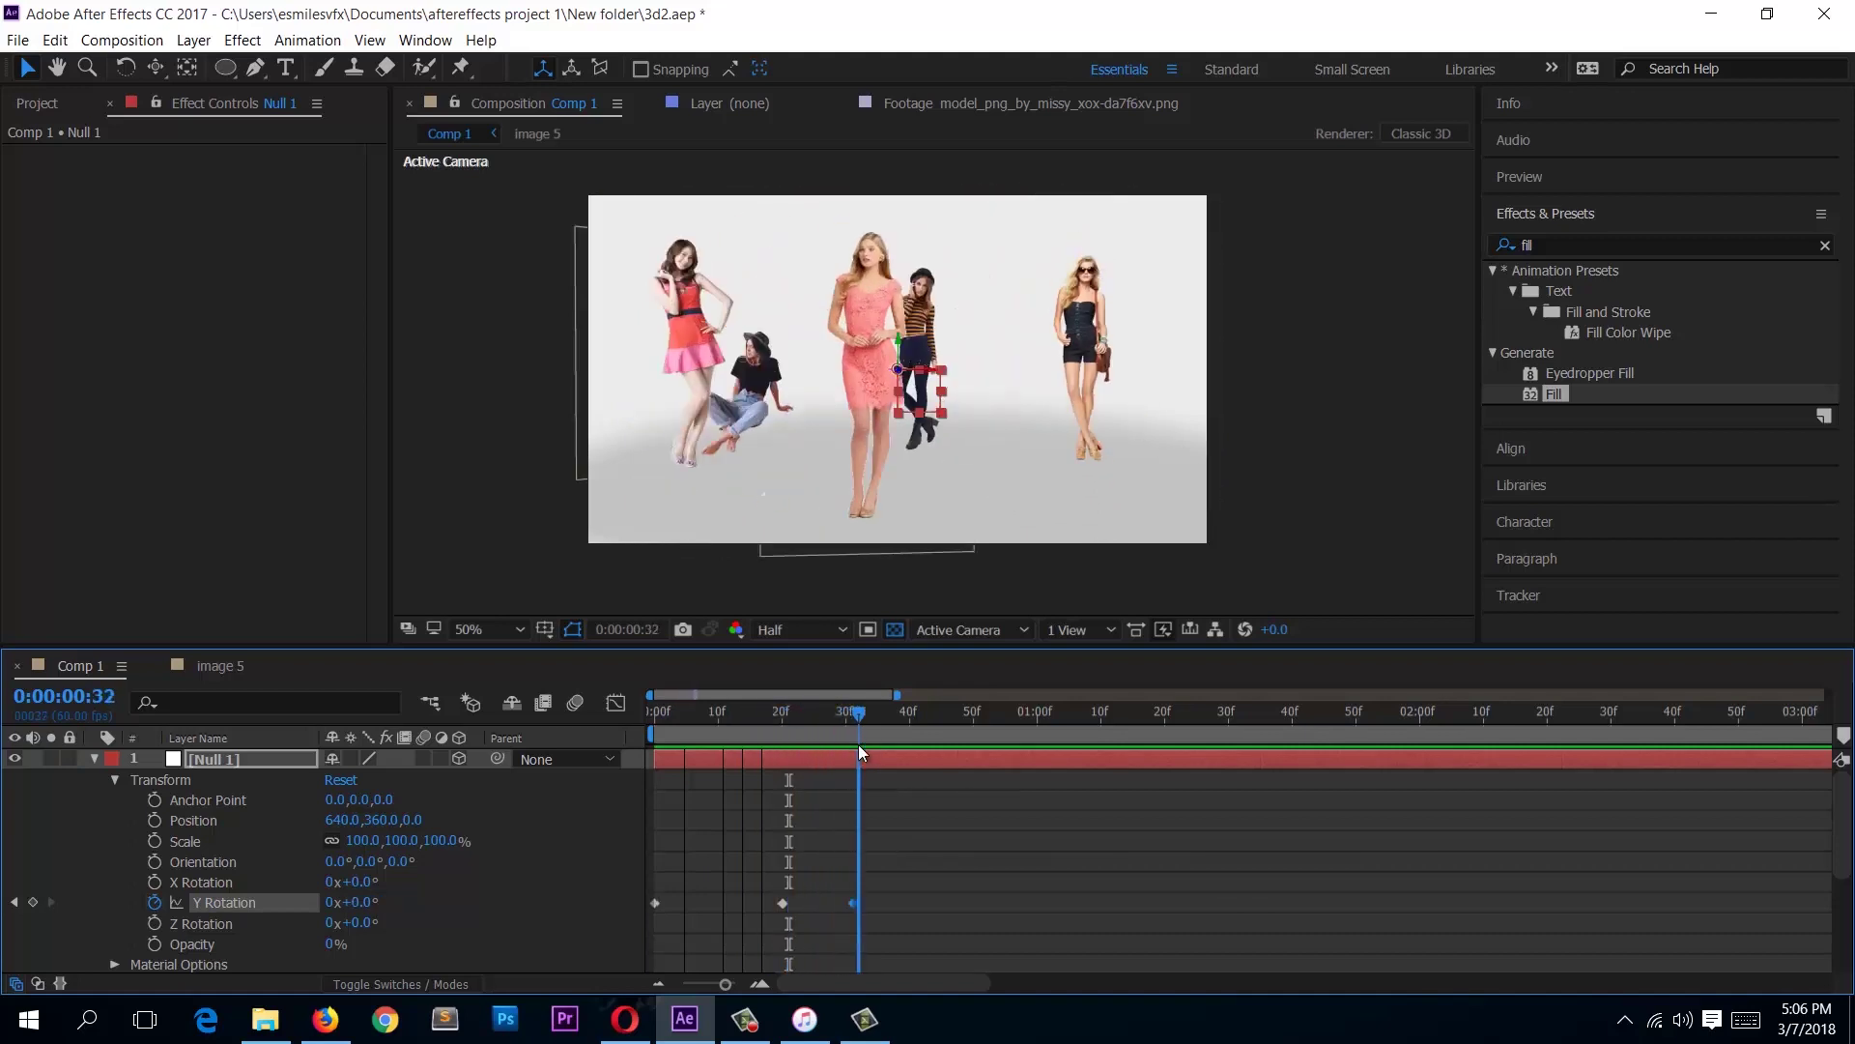
drag(851, 903, 1208, 902)
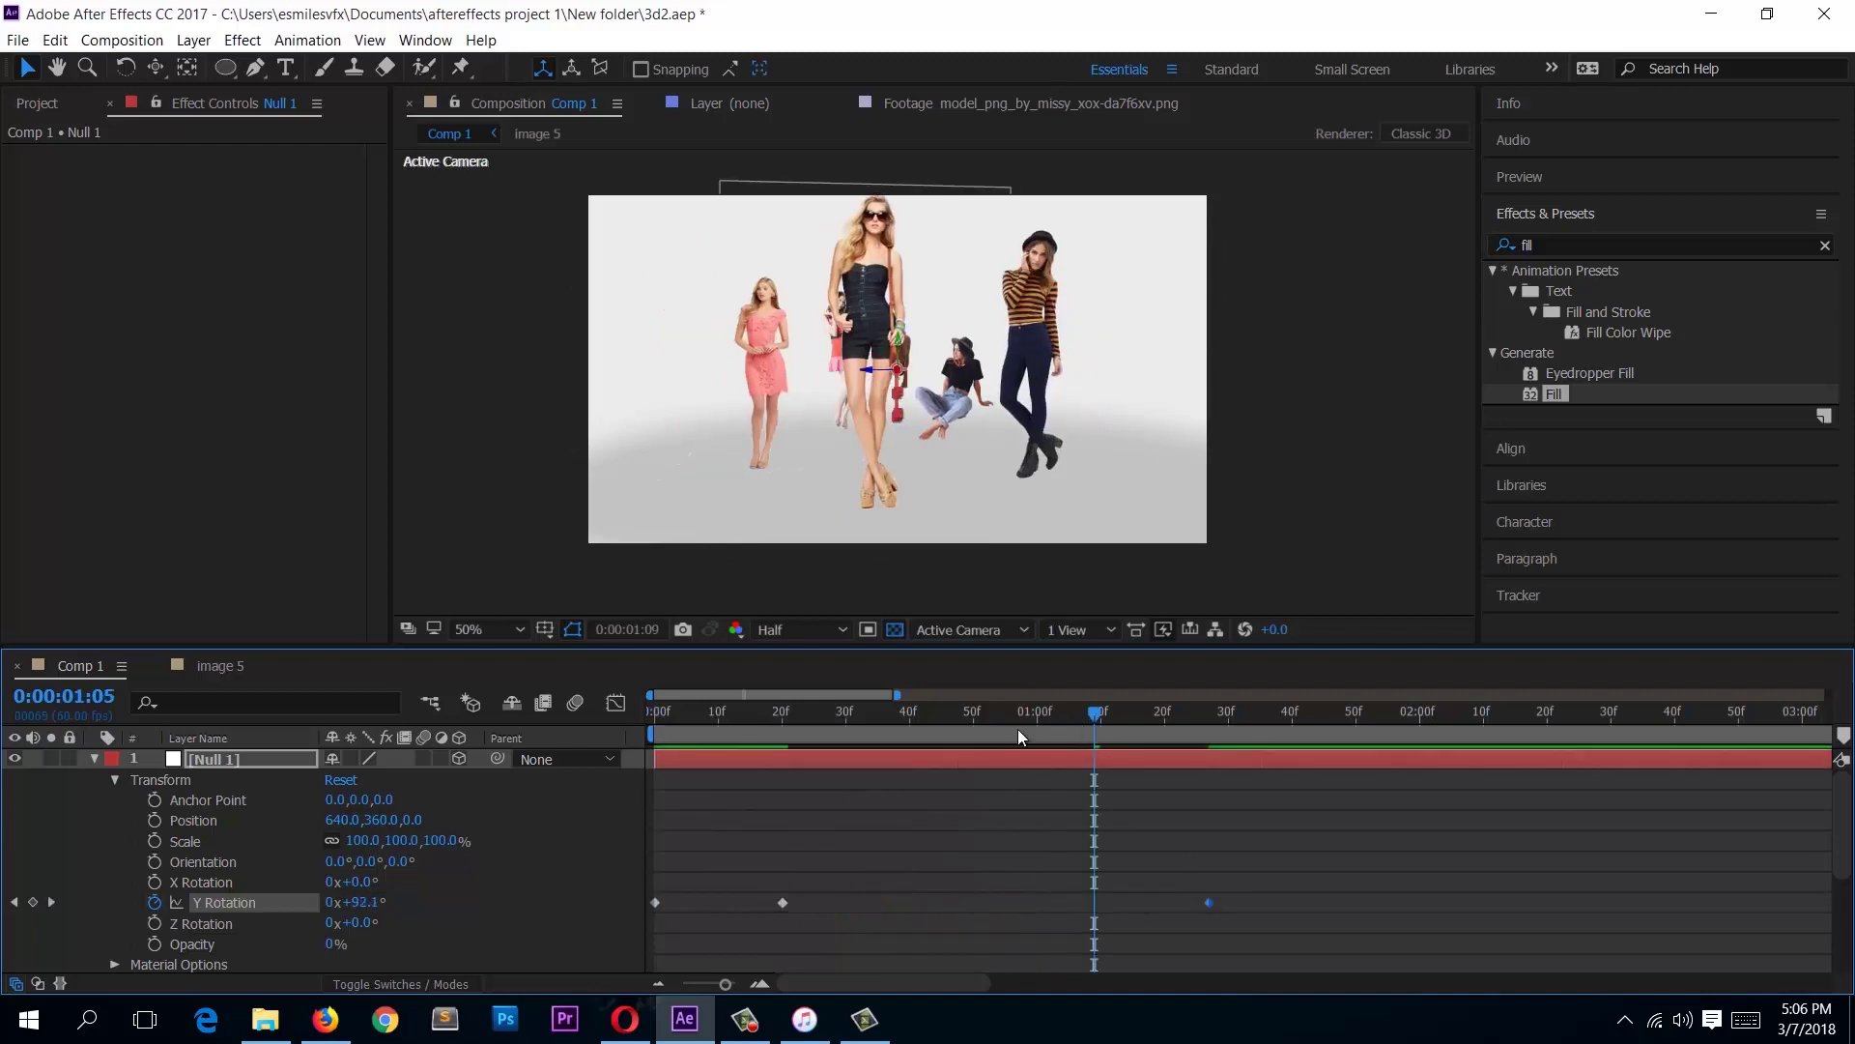
key(space)
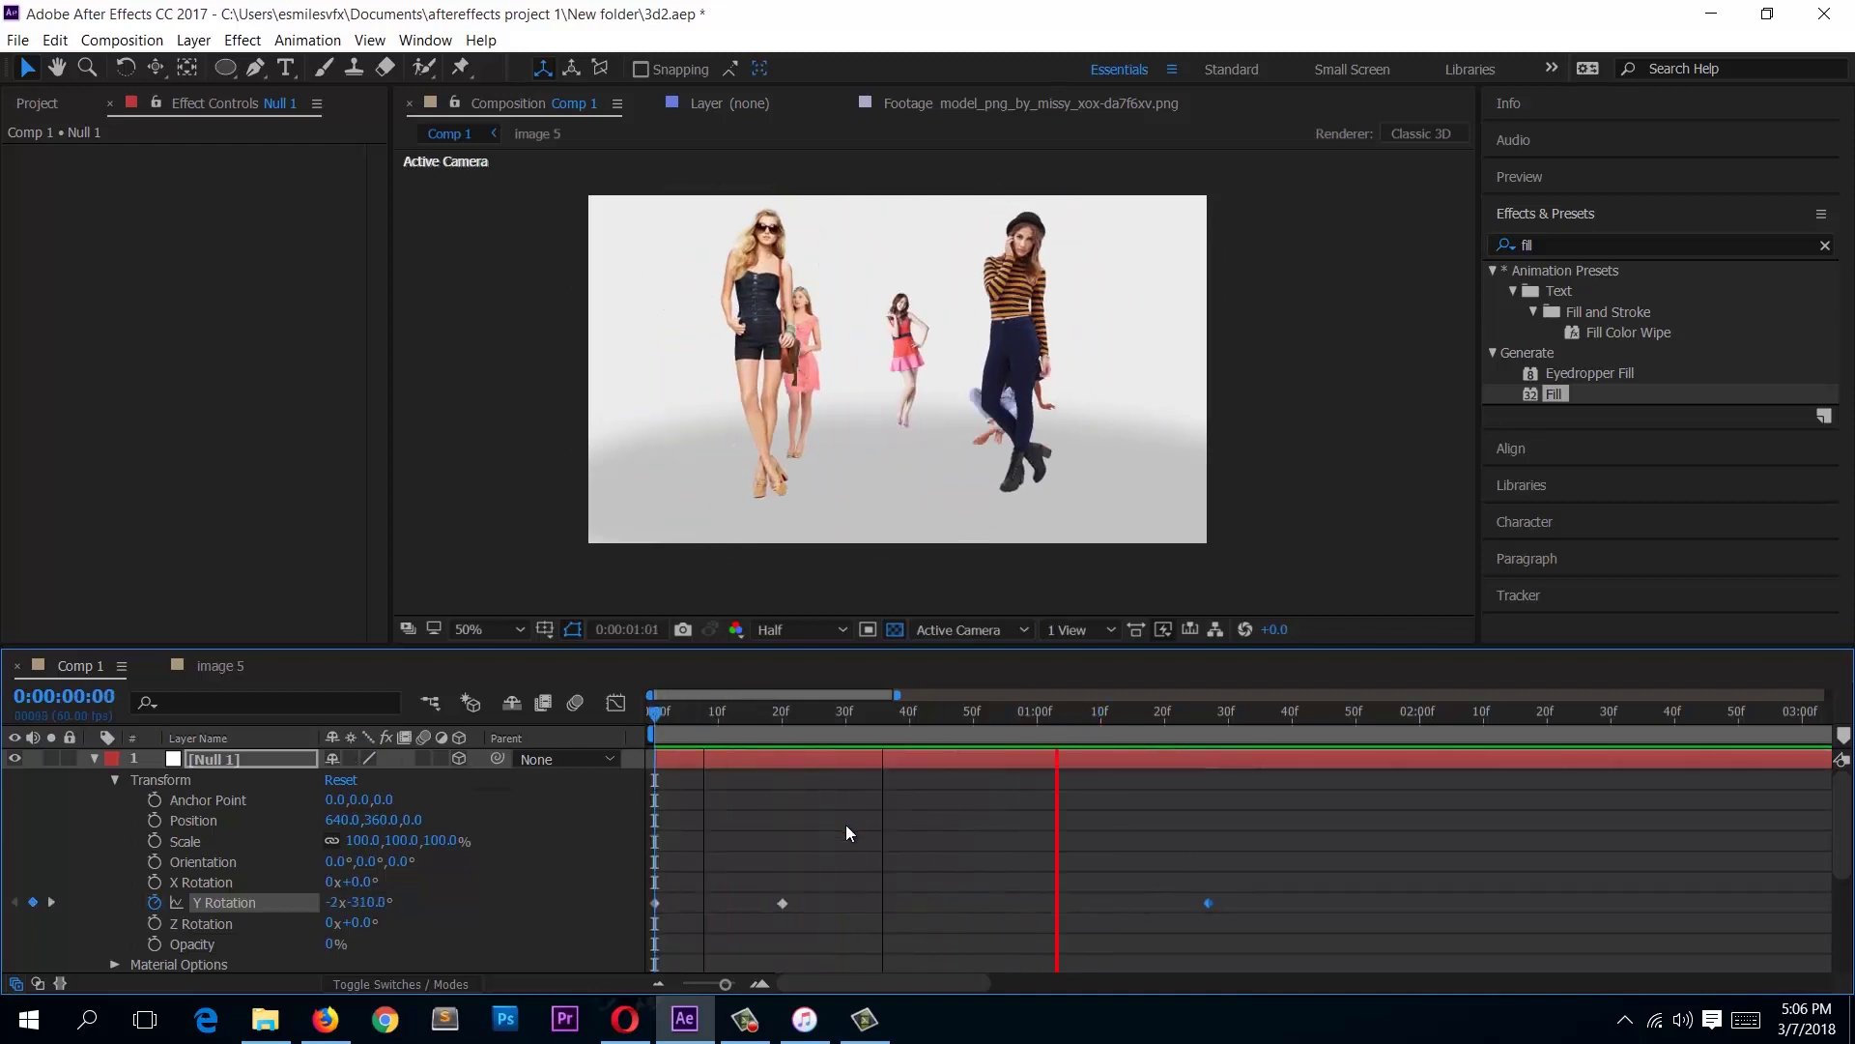
key(space)
drag(1210, 903, 1007, 902)
key(space)
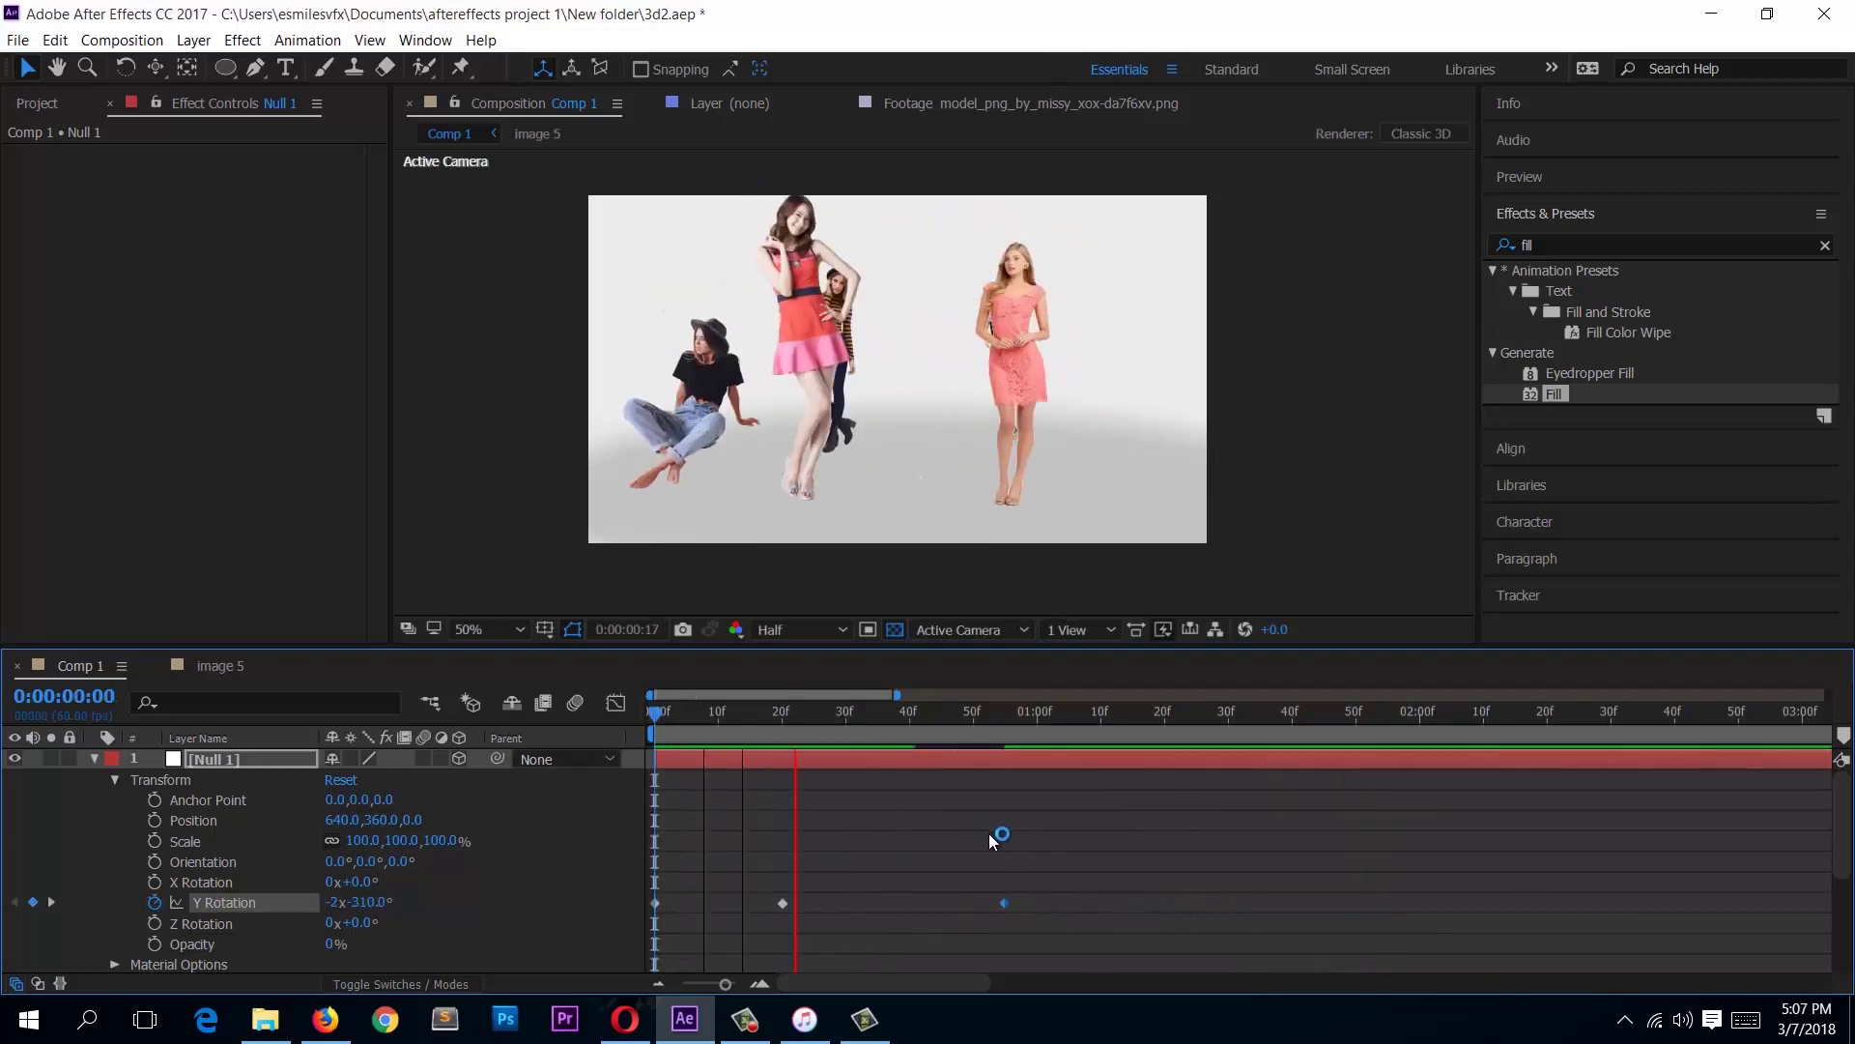
key(space)
drag(1005, 902, 960, 902)
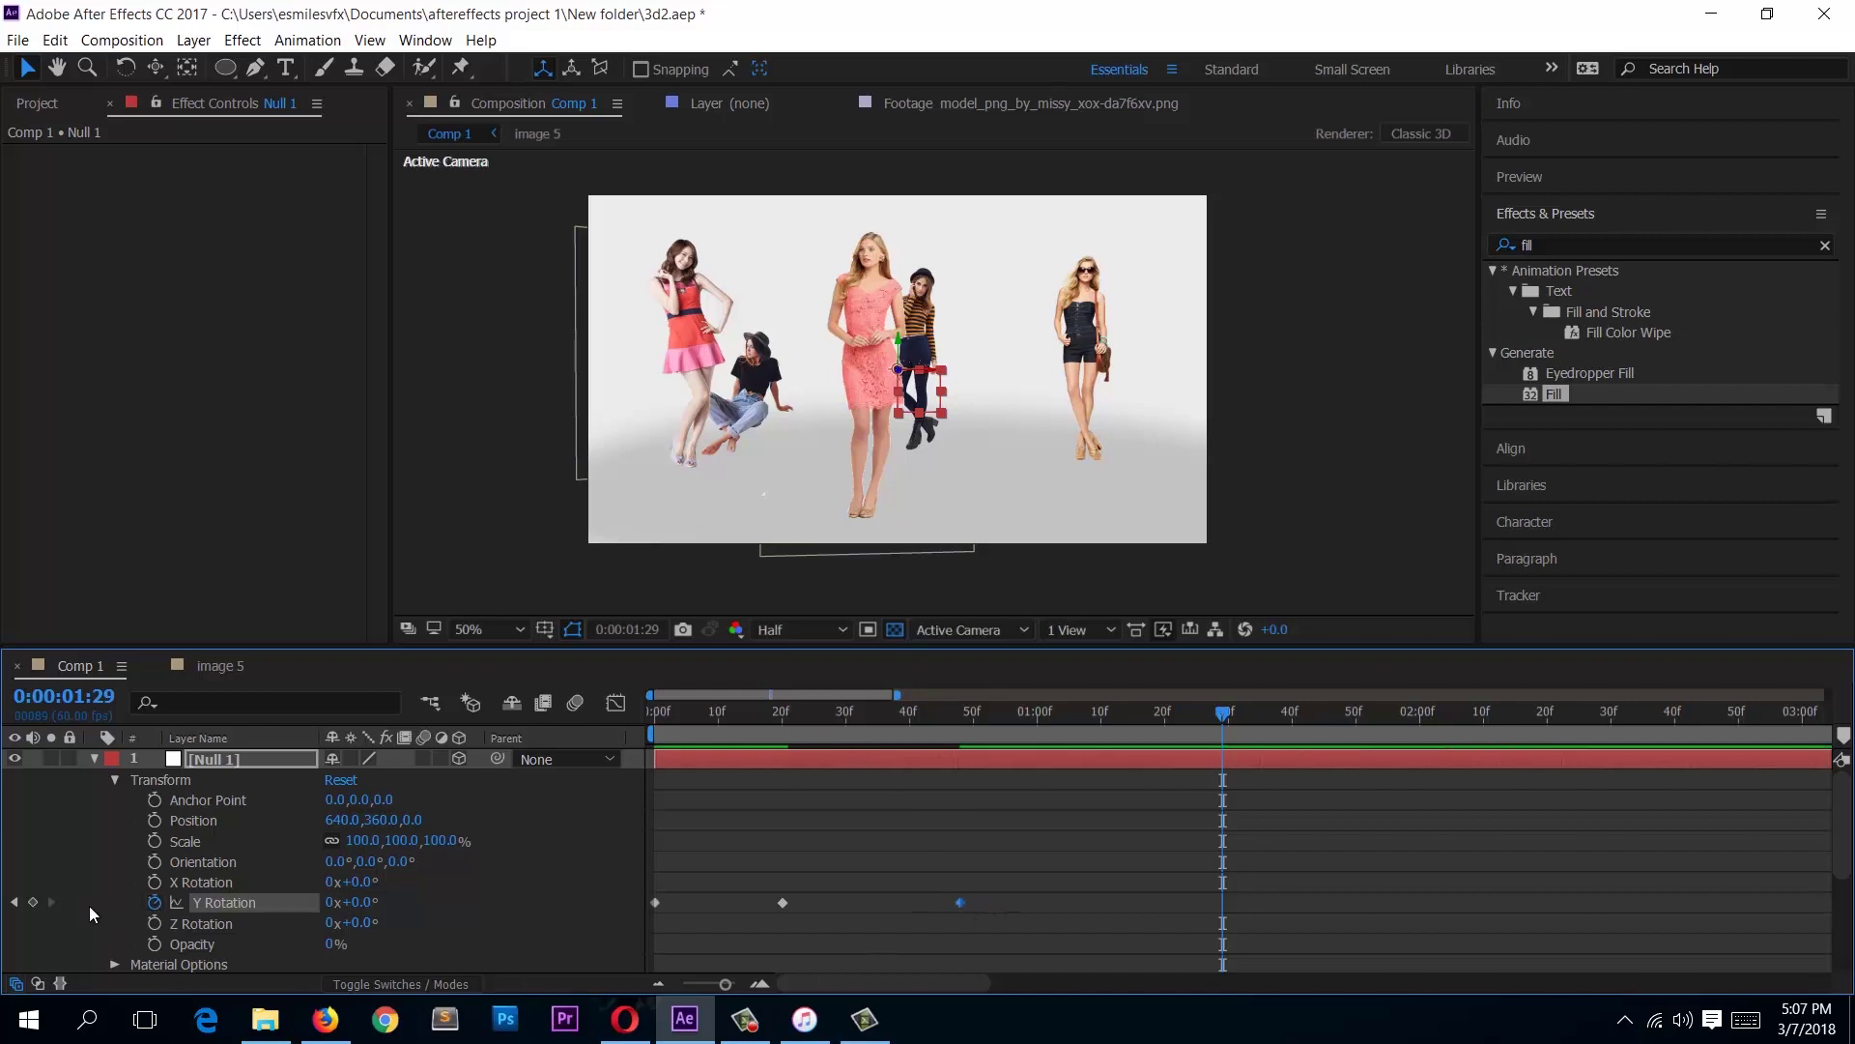
Step: Delete the last rotation keyframe and rekey Y Rotation around frames 22 and 26
right_click(961, 902)
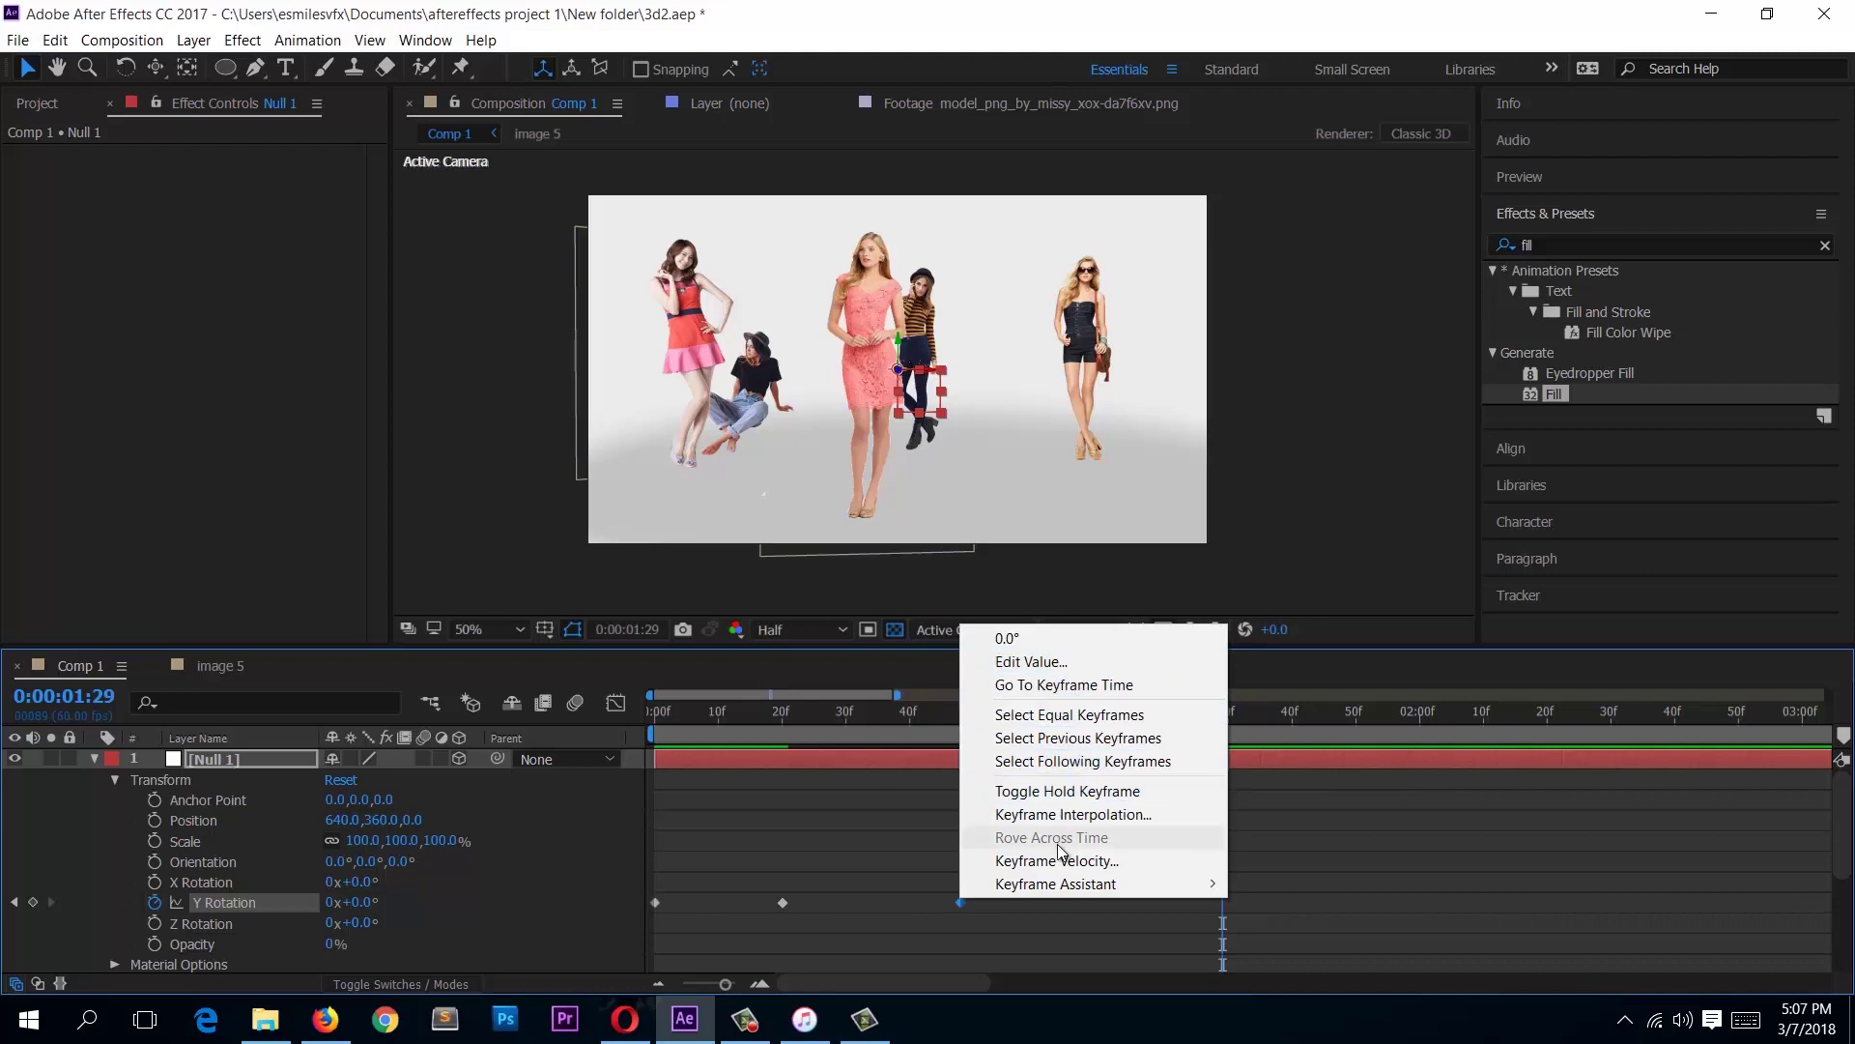
click(903, 907)
click(960, 905)
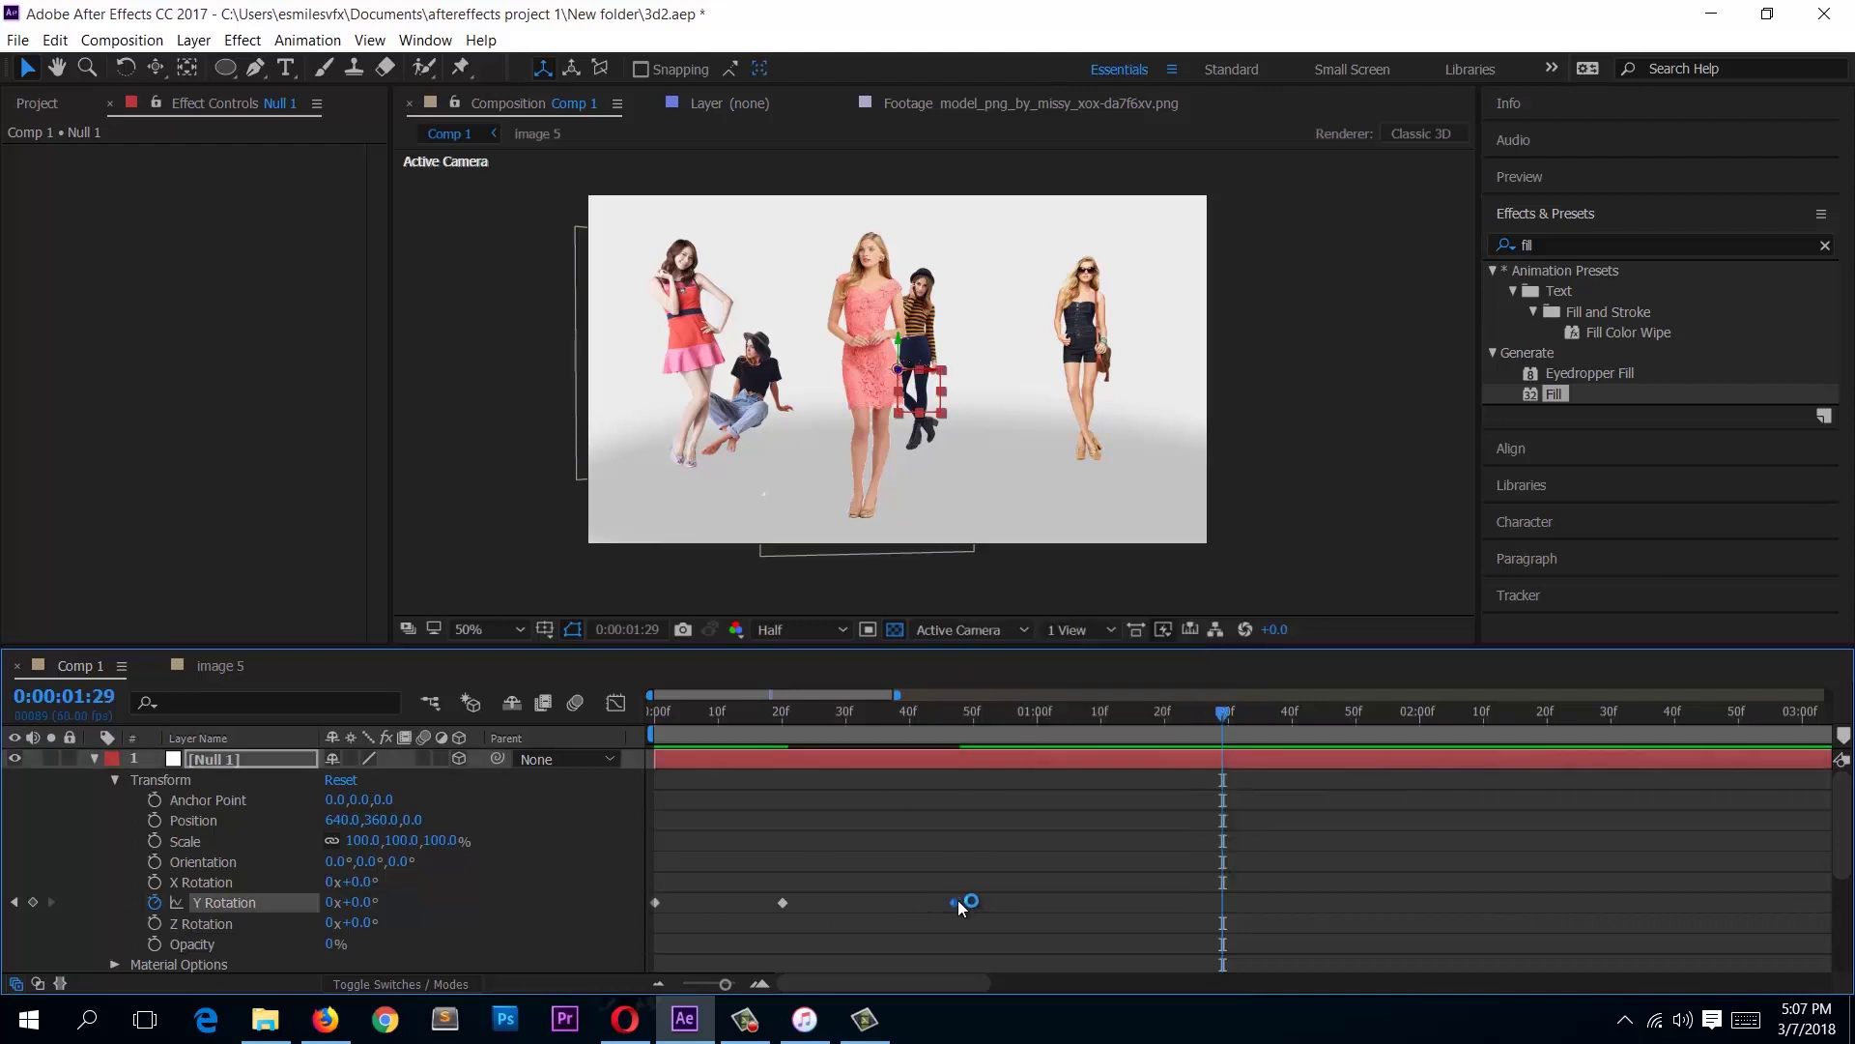
key(Delete)
drag(758, 717, 783, 717)
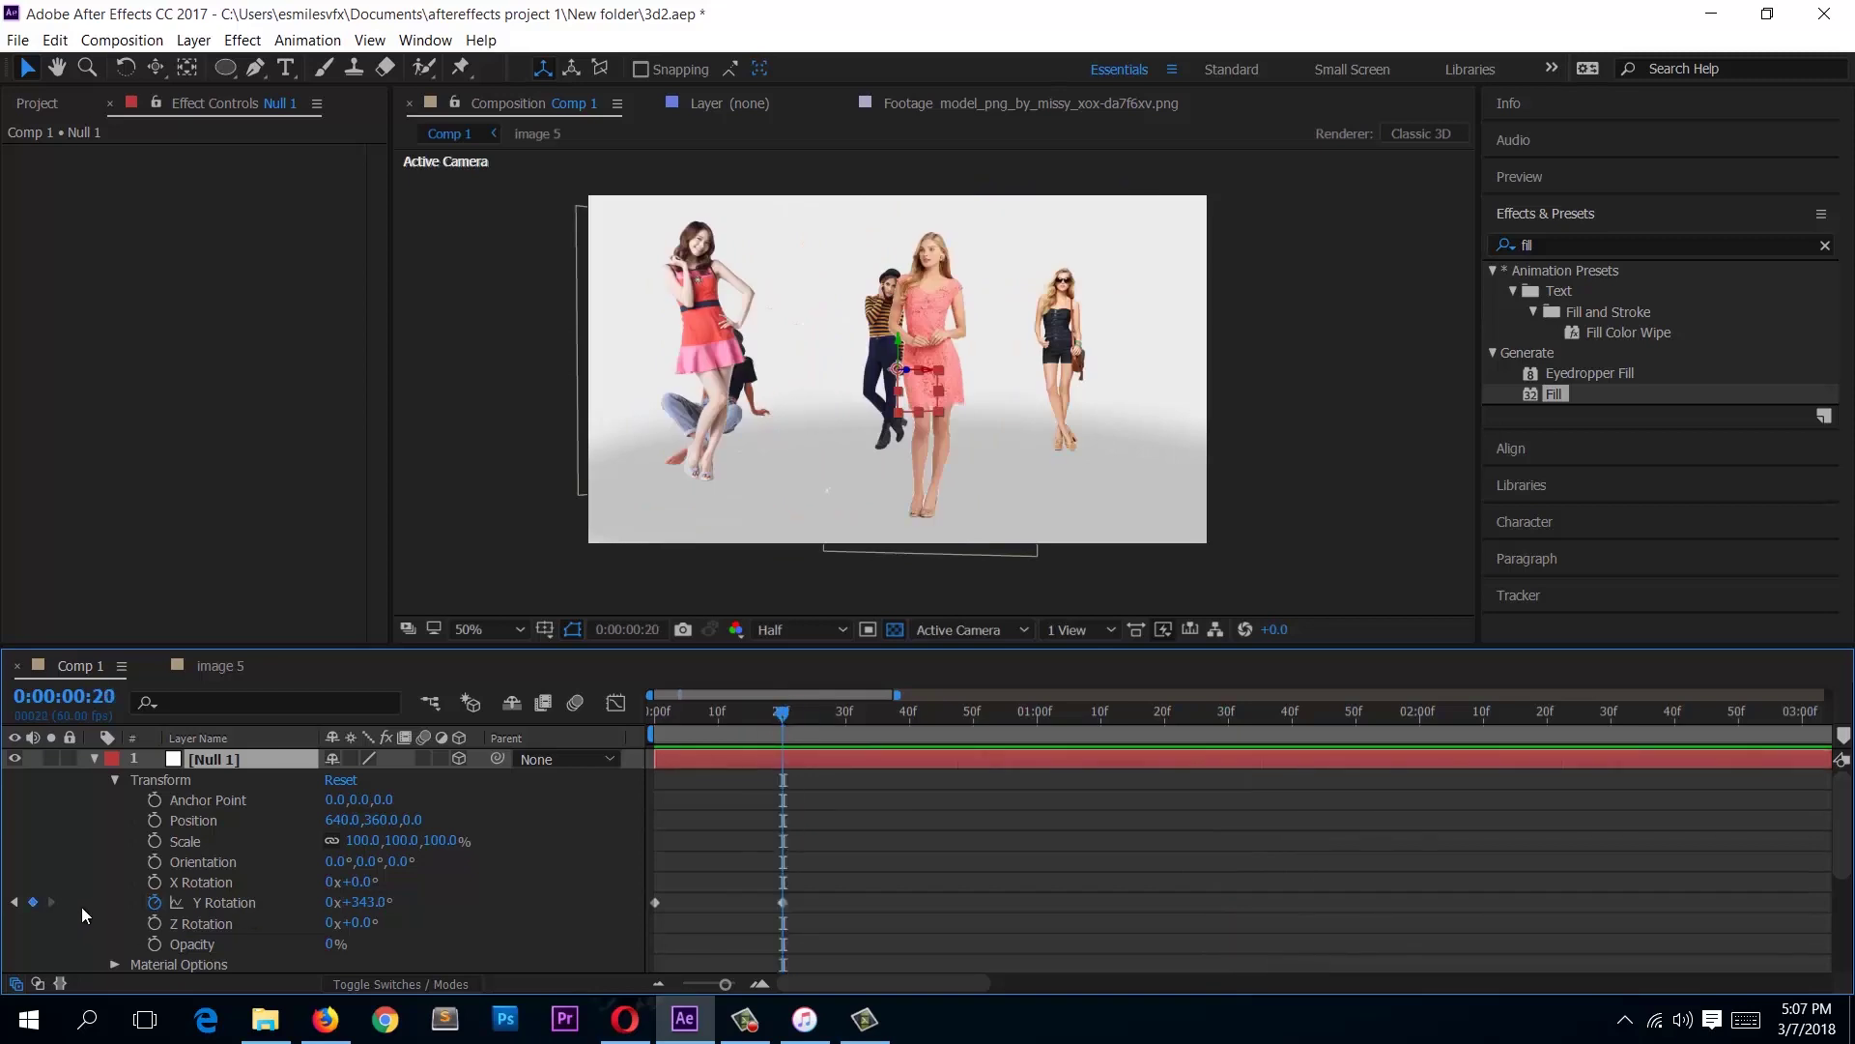
drag(367, 902, 108, 909)
click(818, 726)
drag(368, 903, 191, 907)
Step: Move the last rotation keyframe to about 43f and preview the spin
click(690, 879)
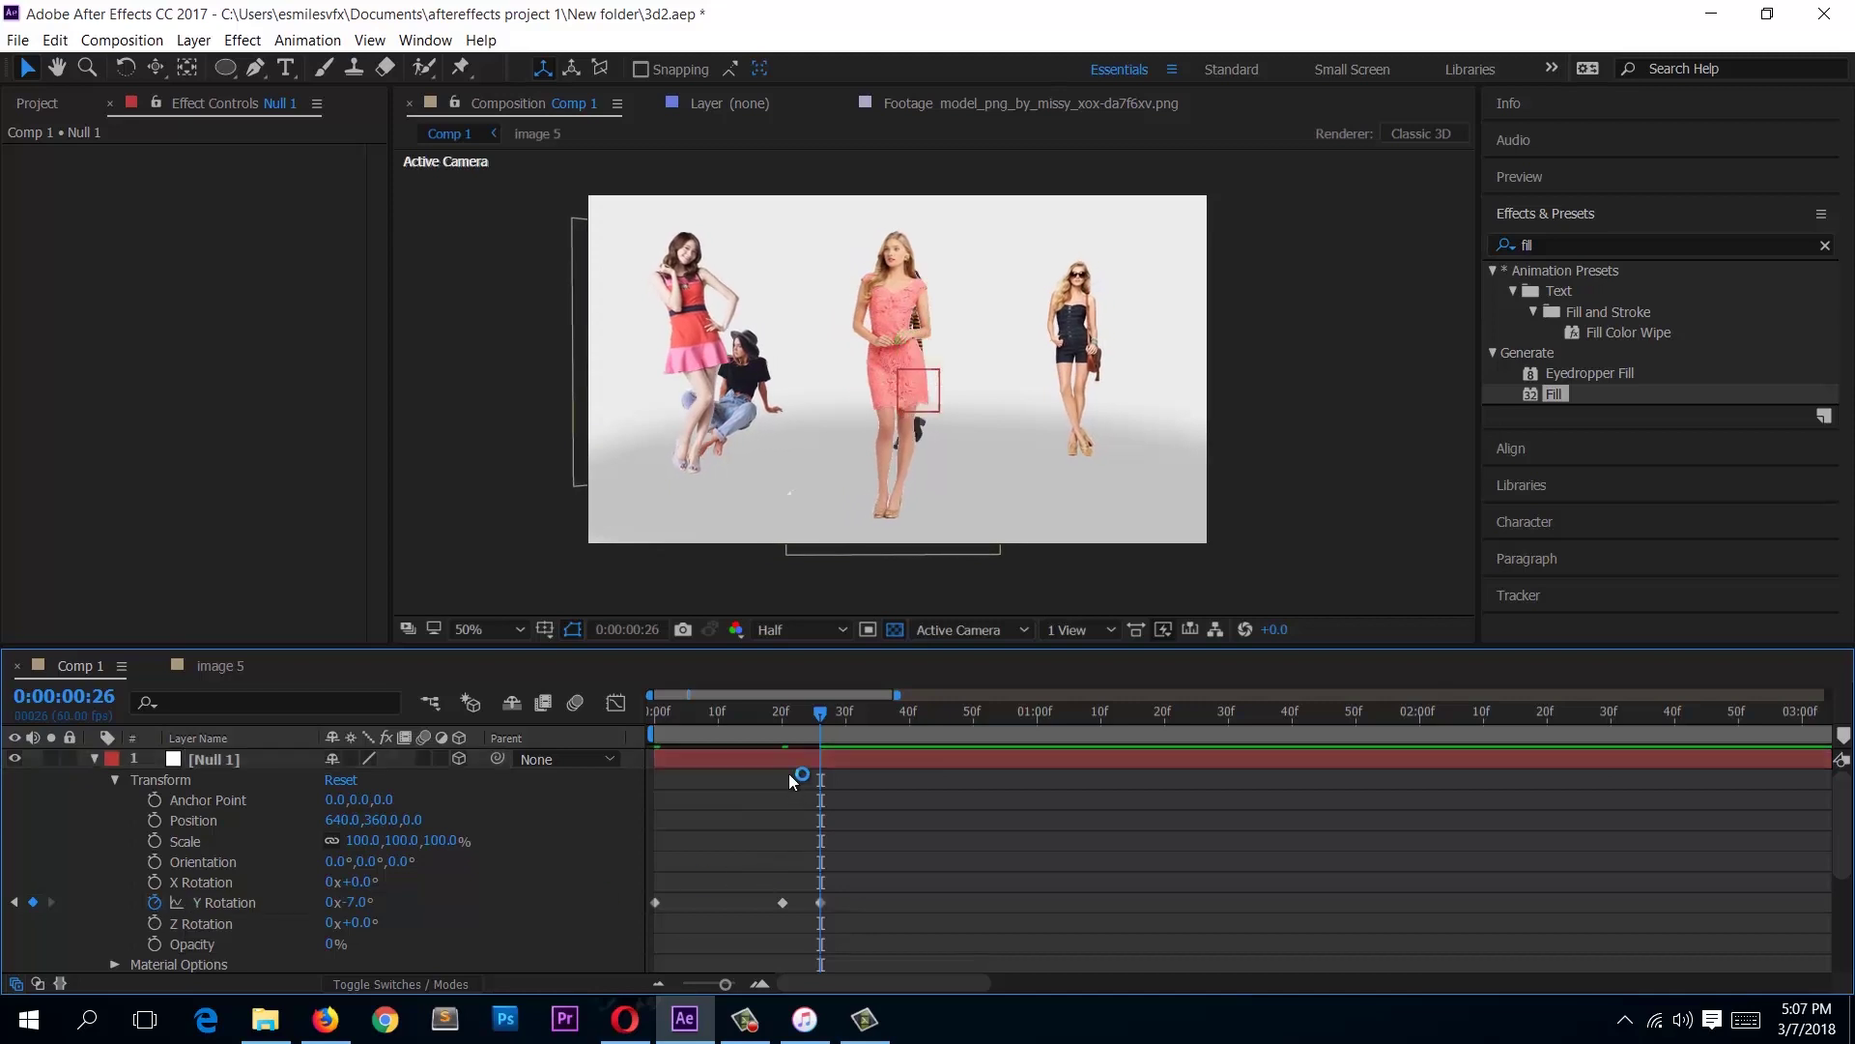
key(space)
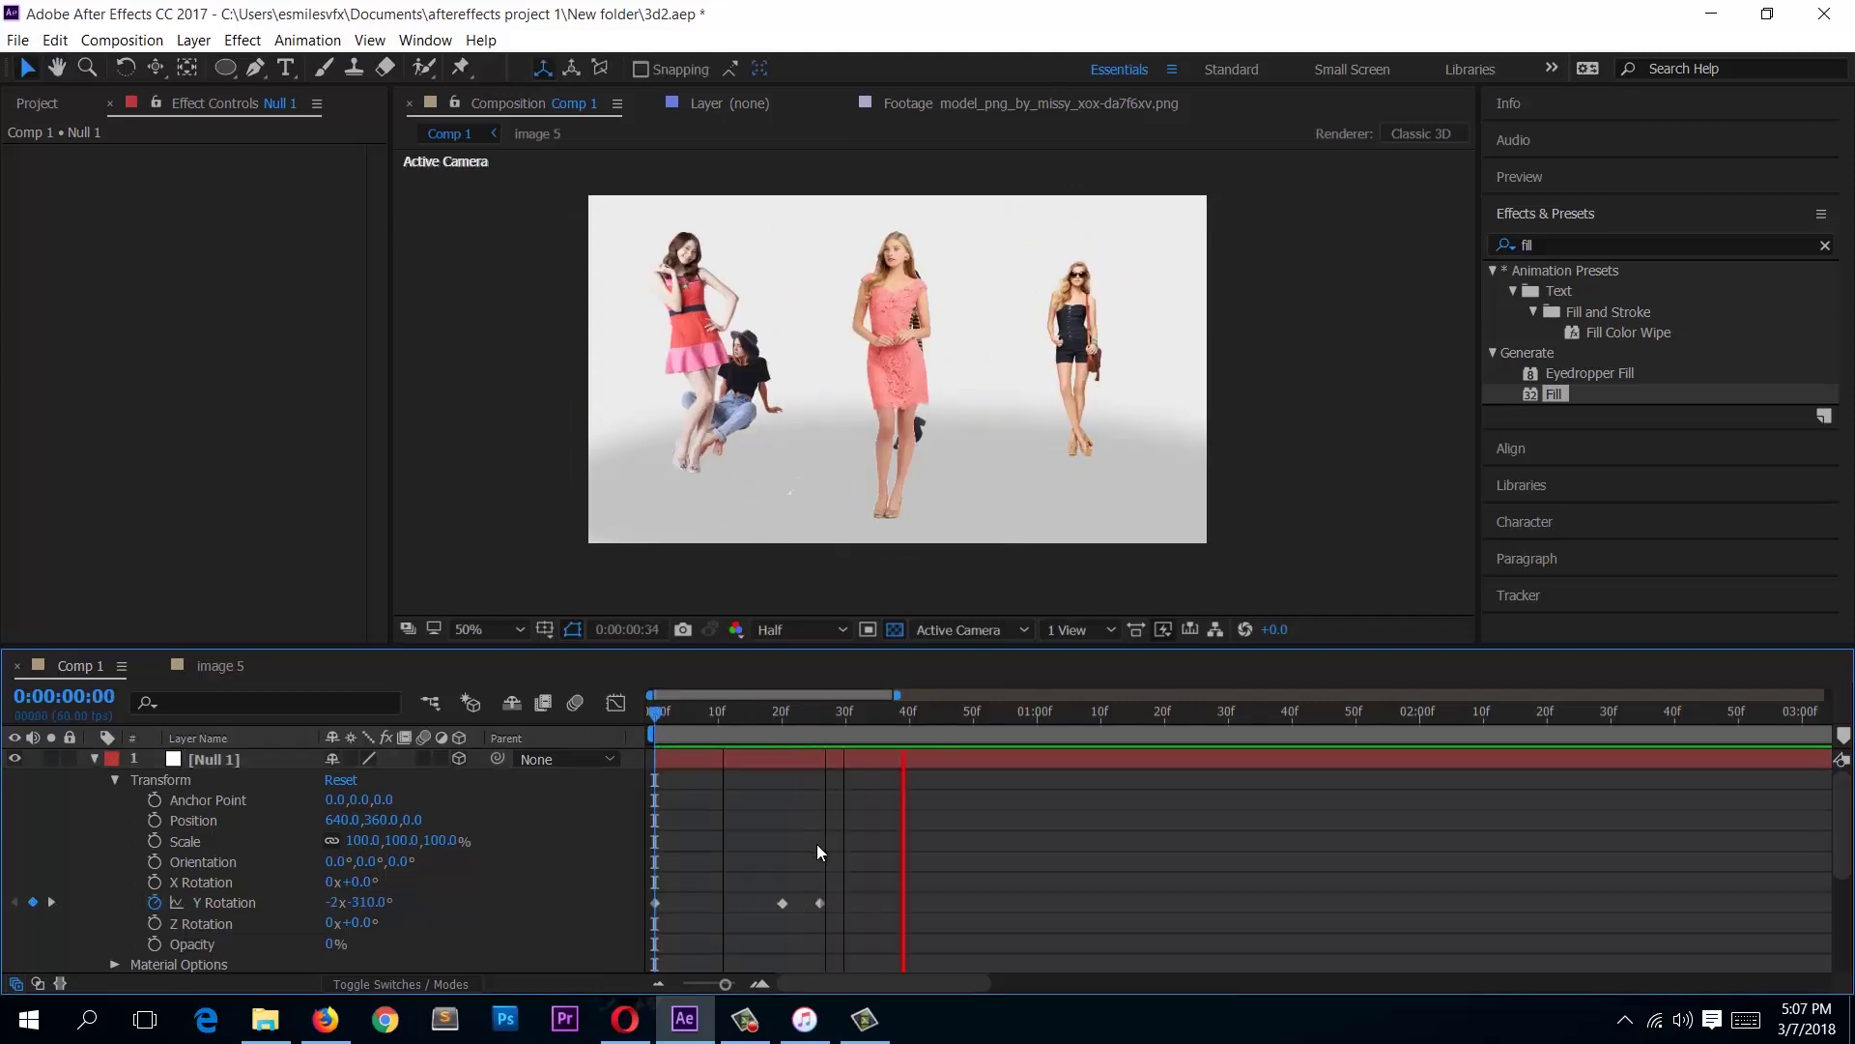
drag(819, 902, 928, 902)
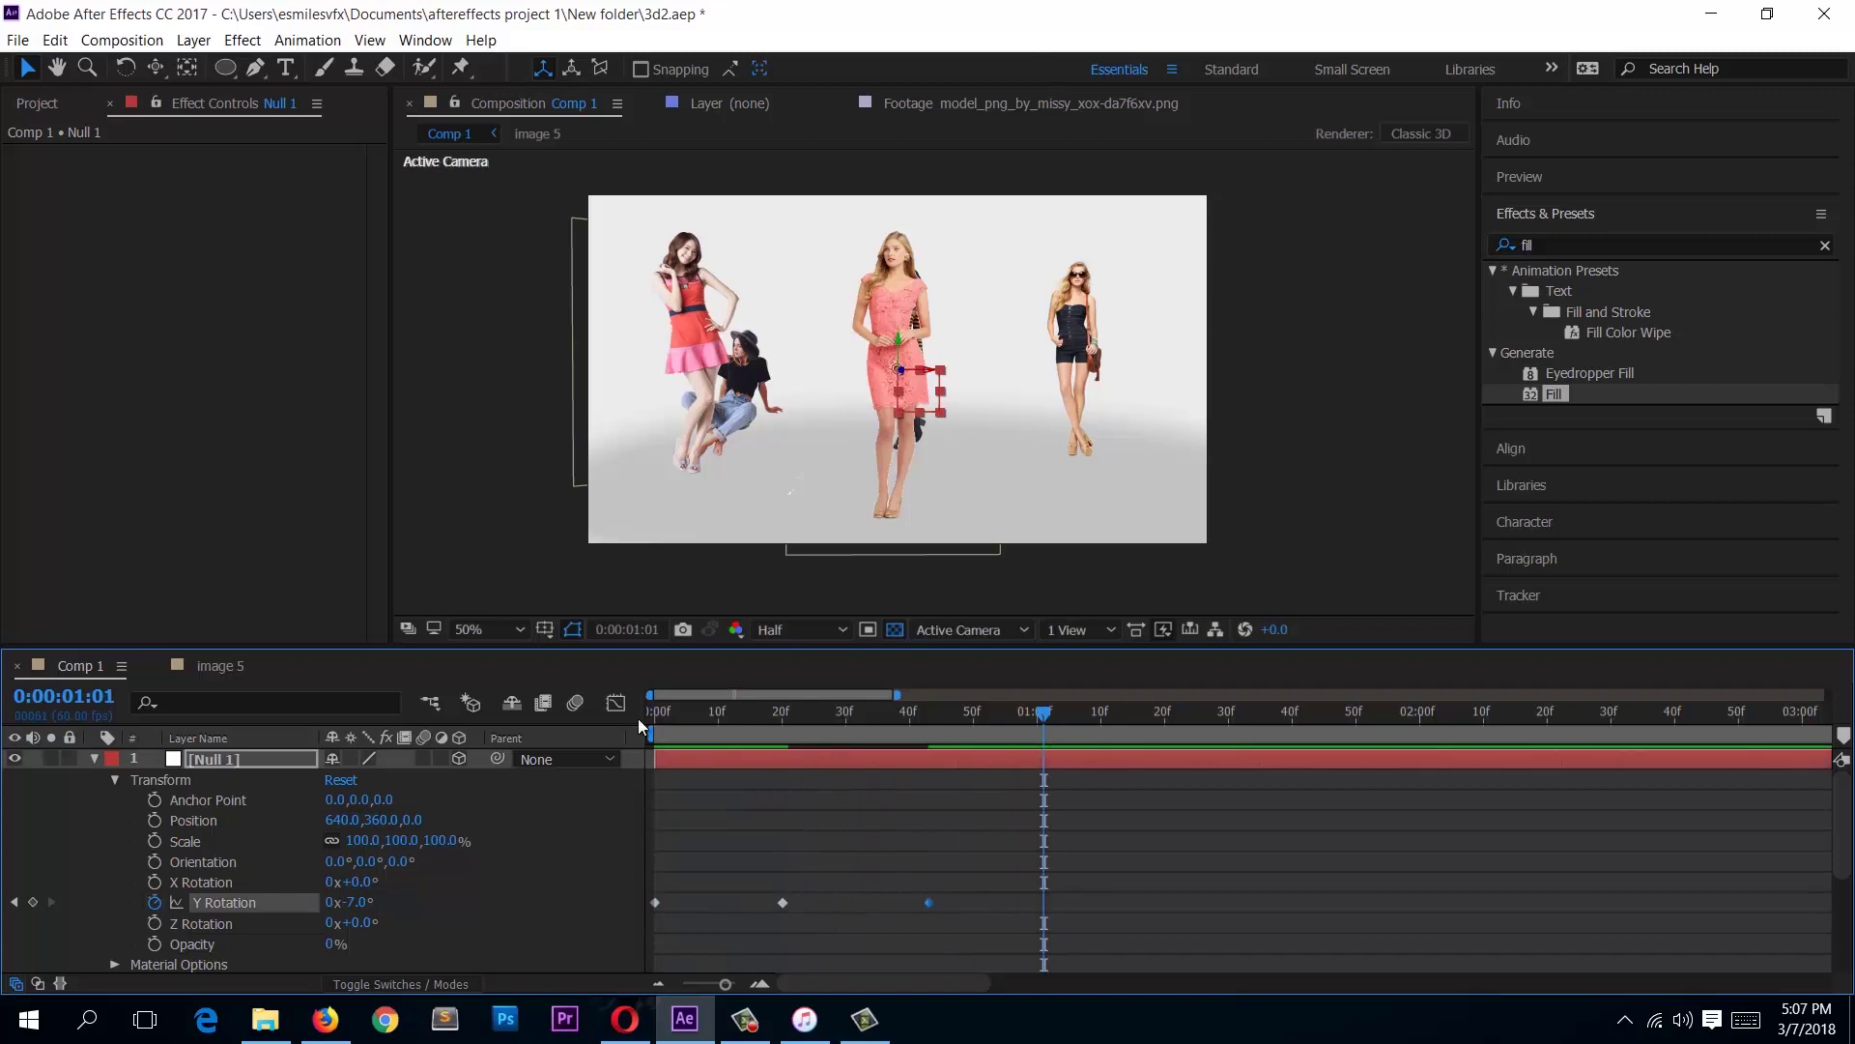
key(Home)
key(space)
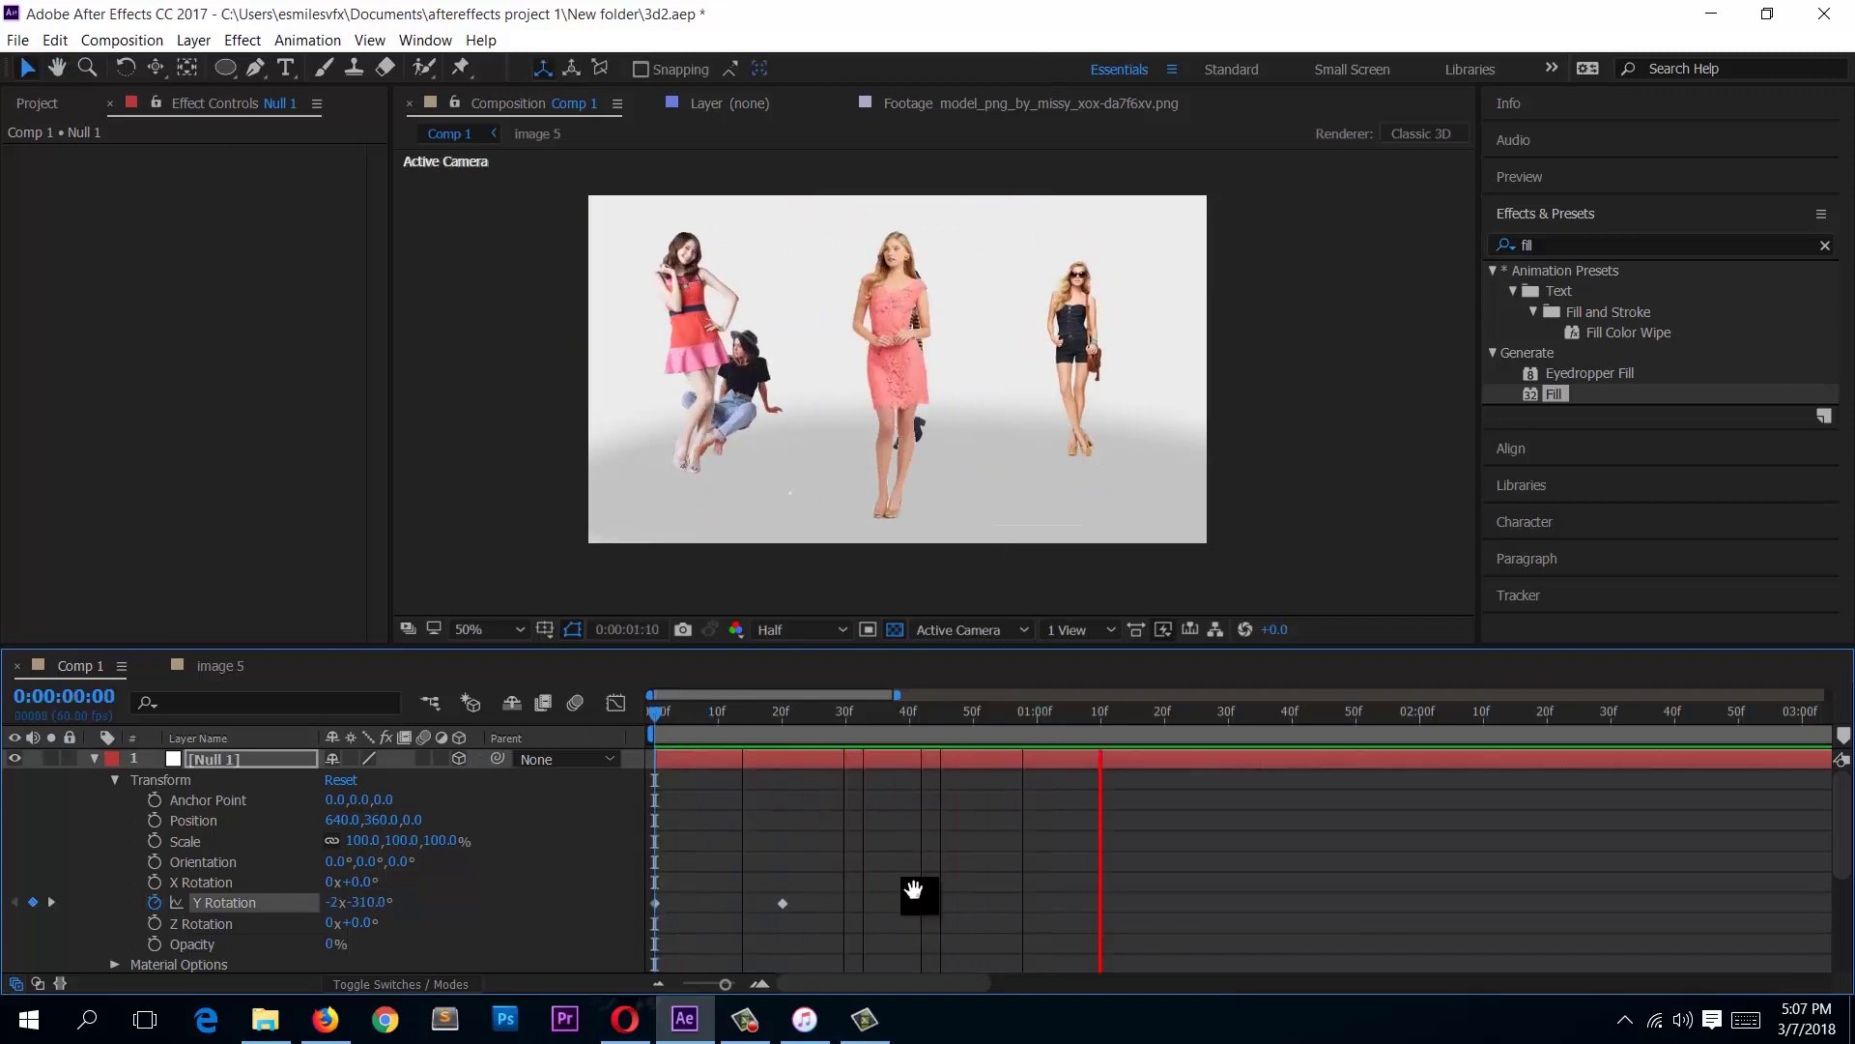
key(space)
key(space)
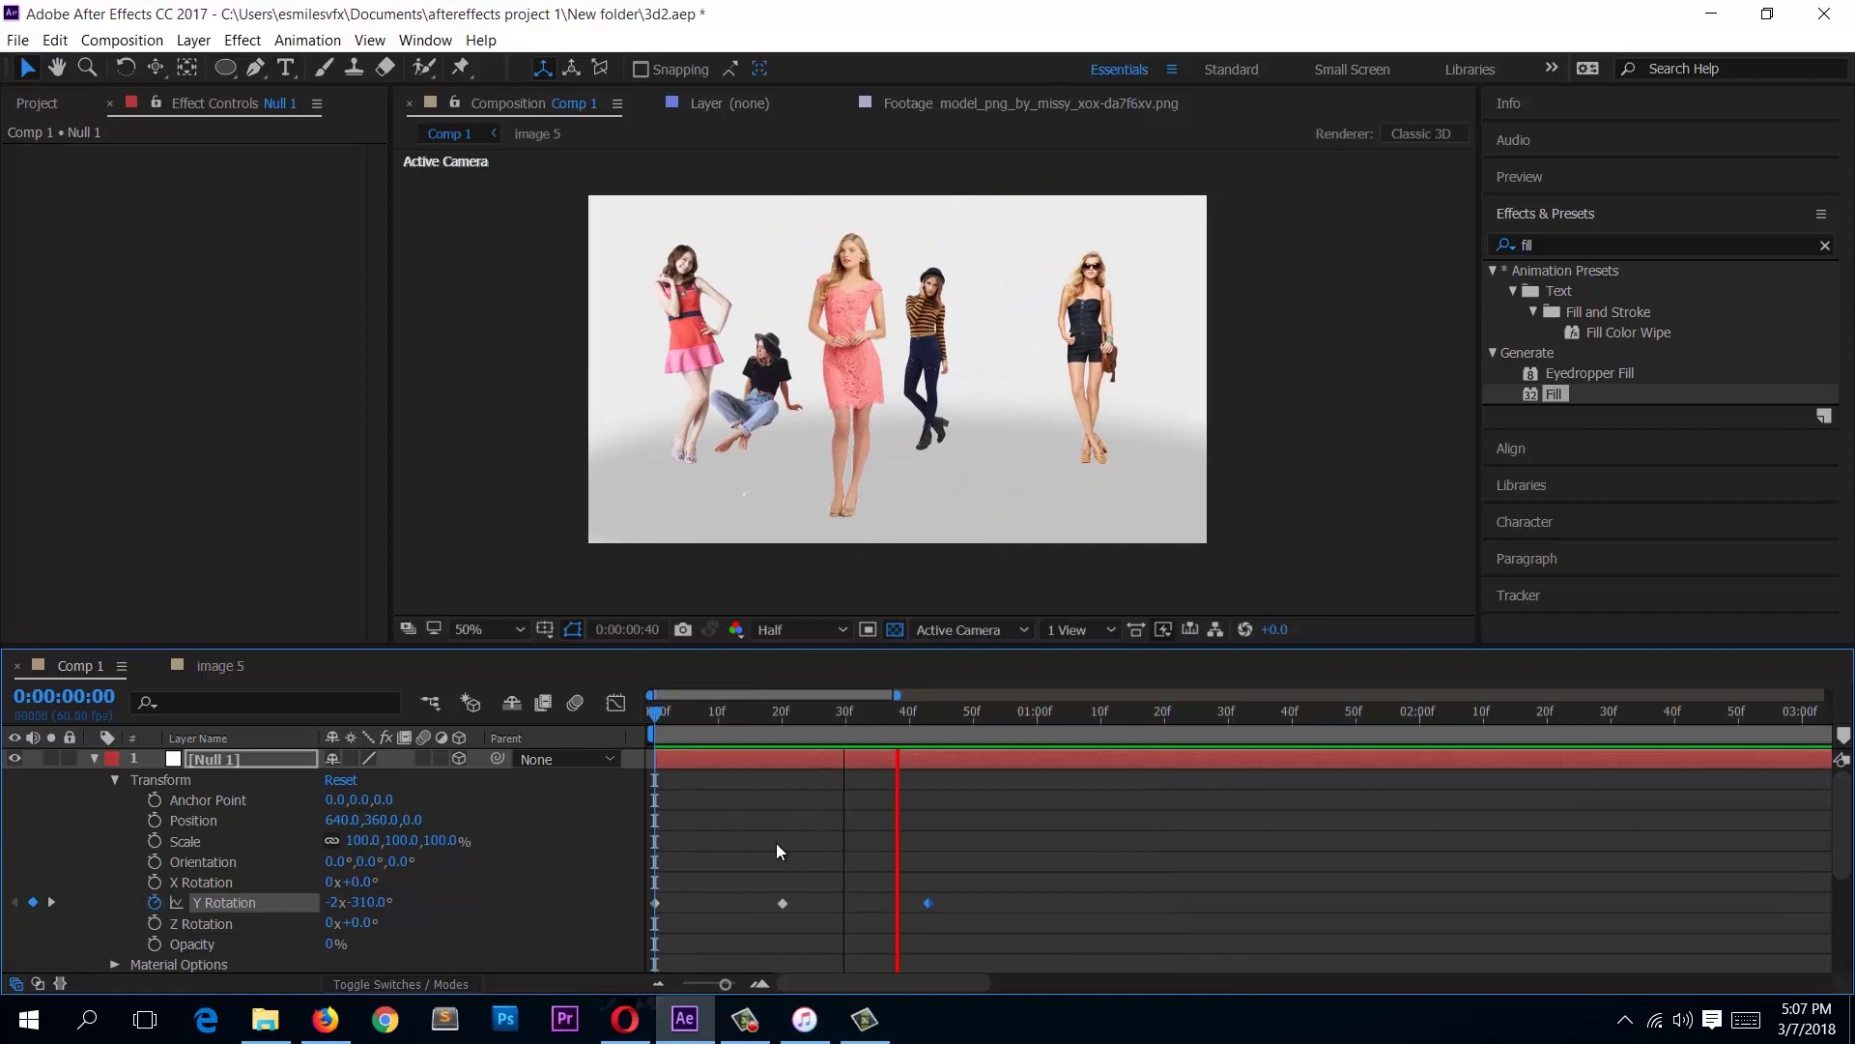
key(space)
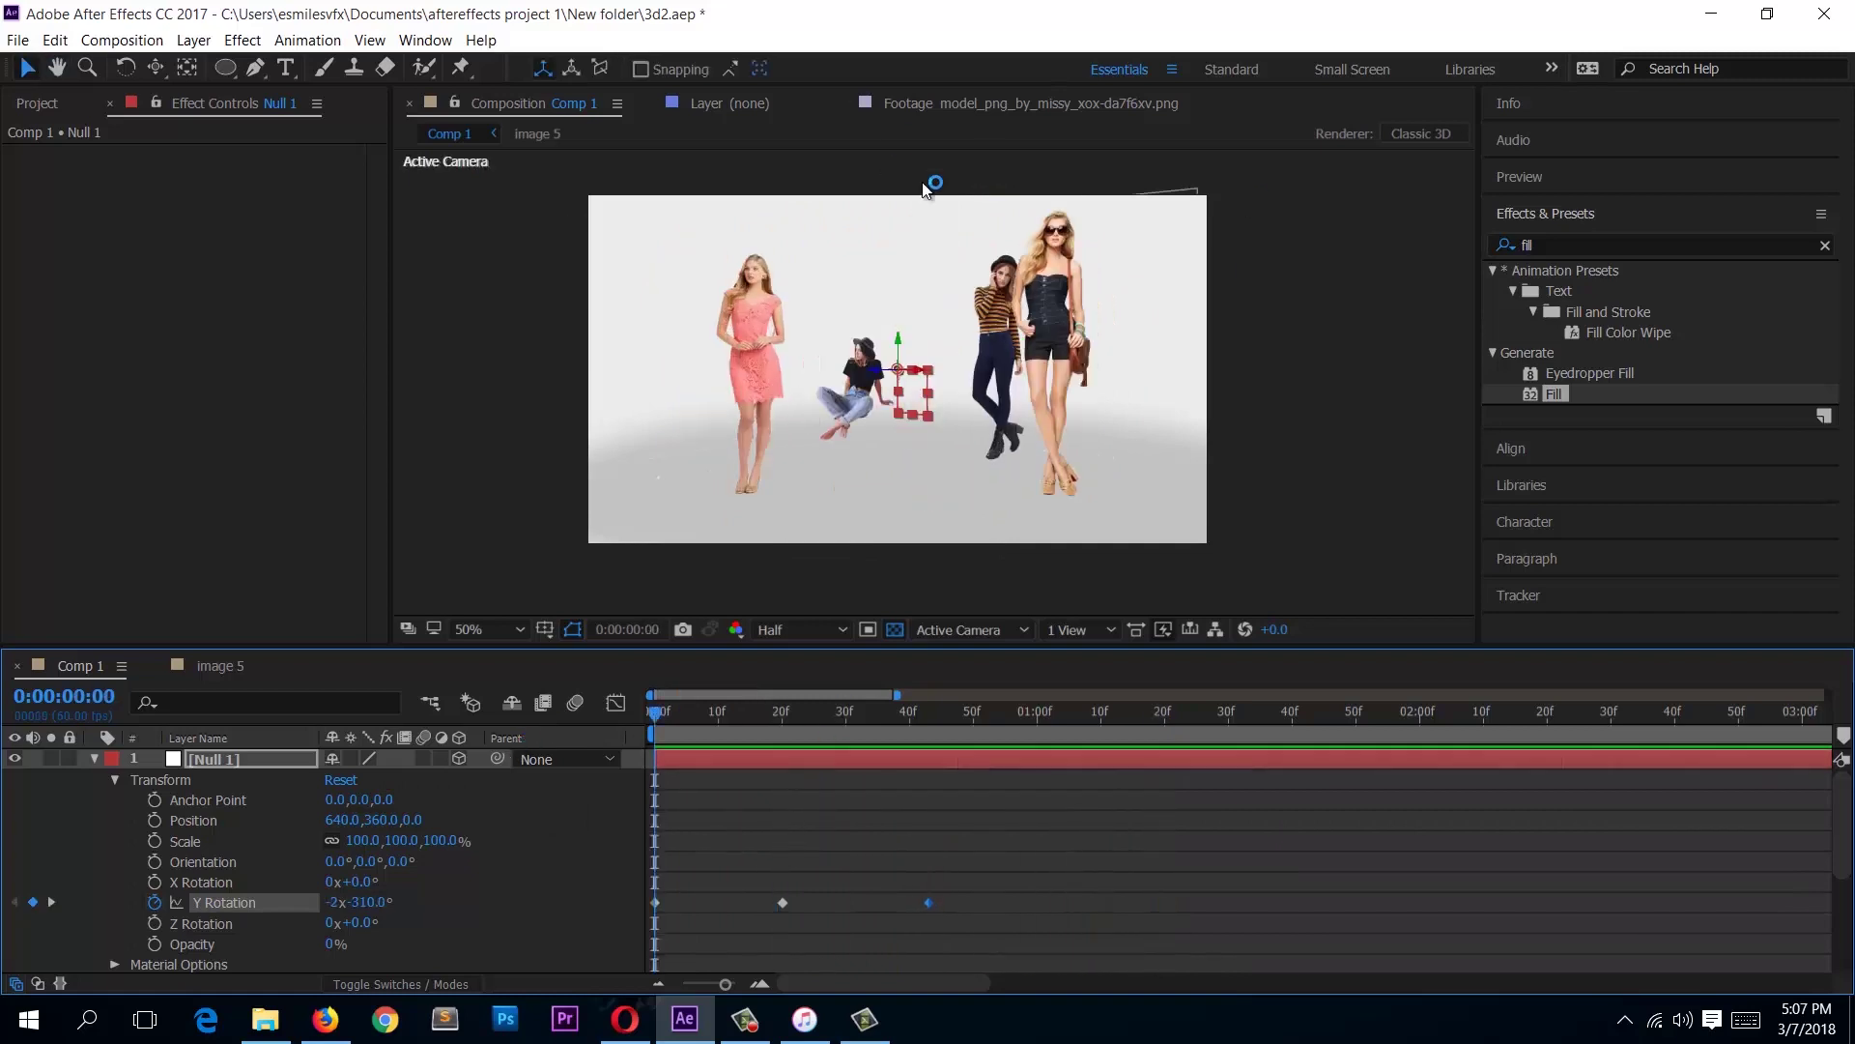
Step: Tick the Motion Blur switch on every image and solid layer, plus the composition master switch
click(95, 757)
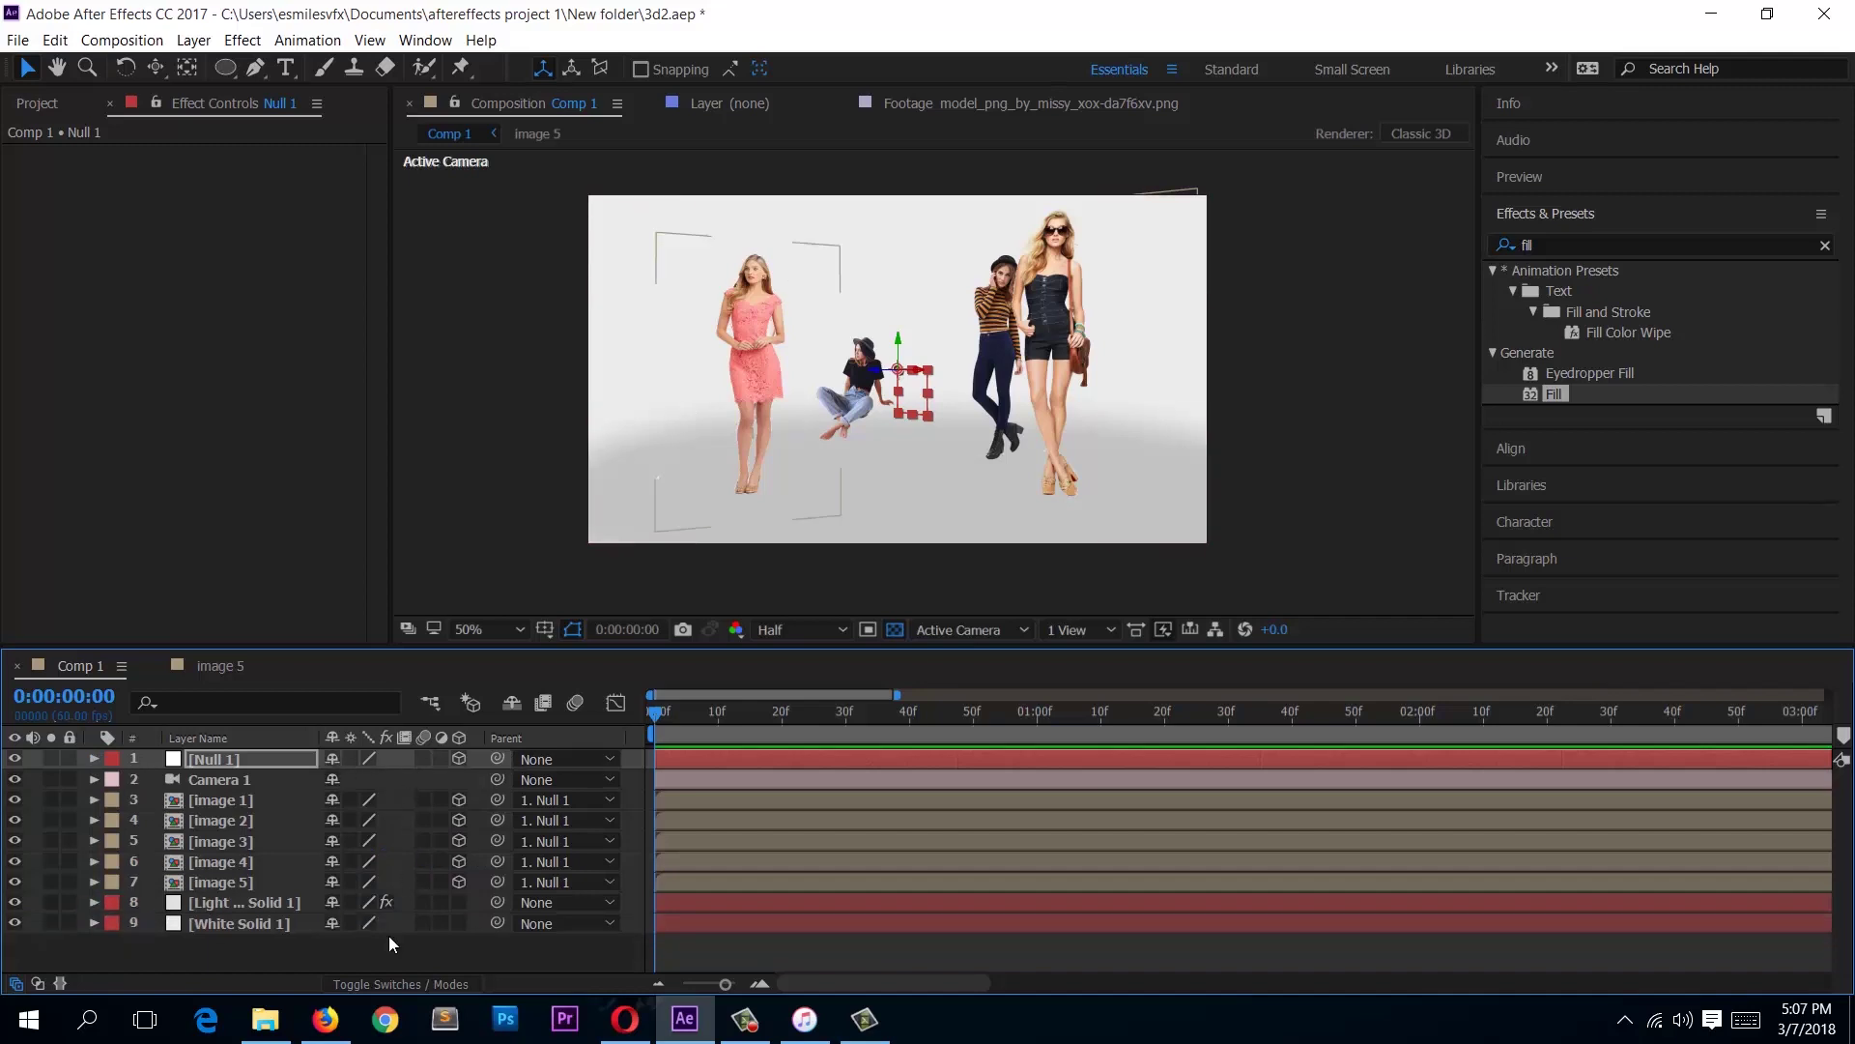
click(426, 982)
click(440, 980)
drag(422, 799, 421, 815)
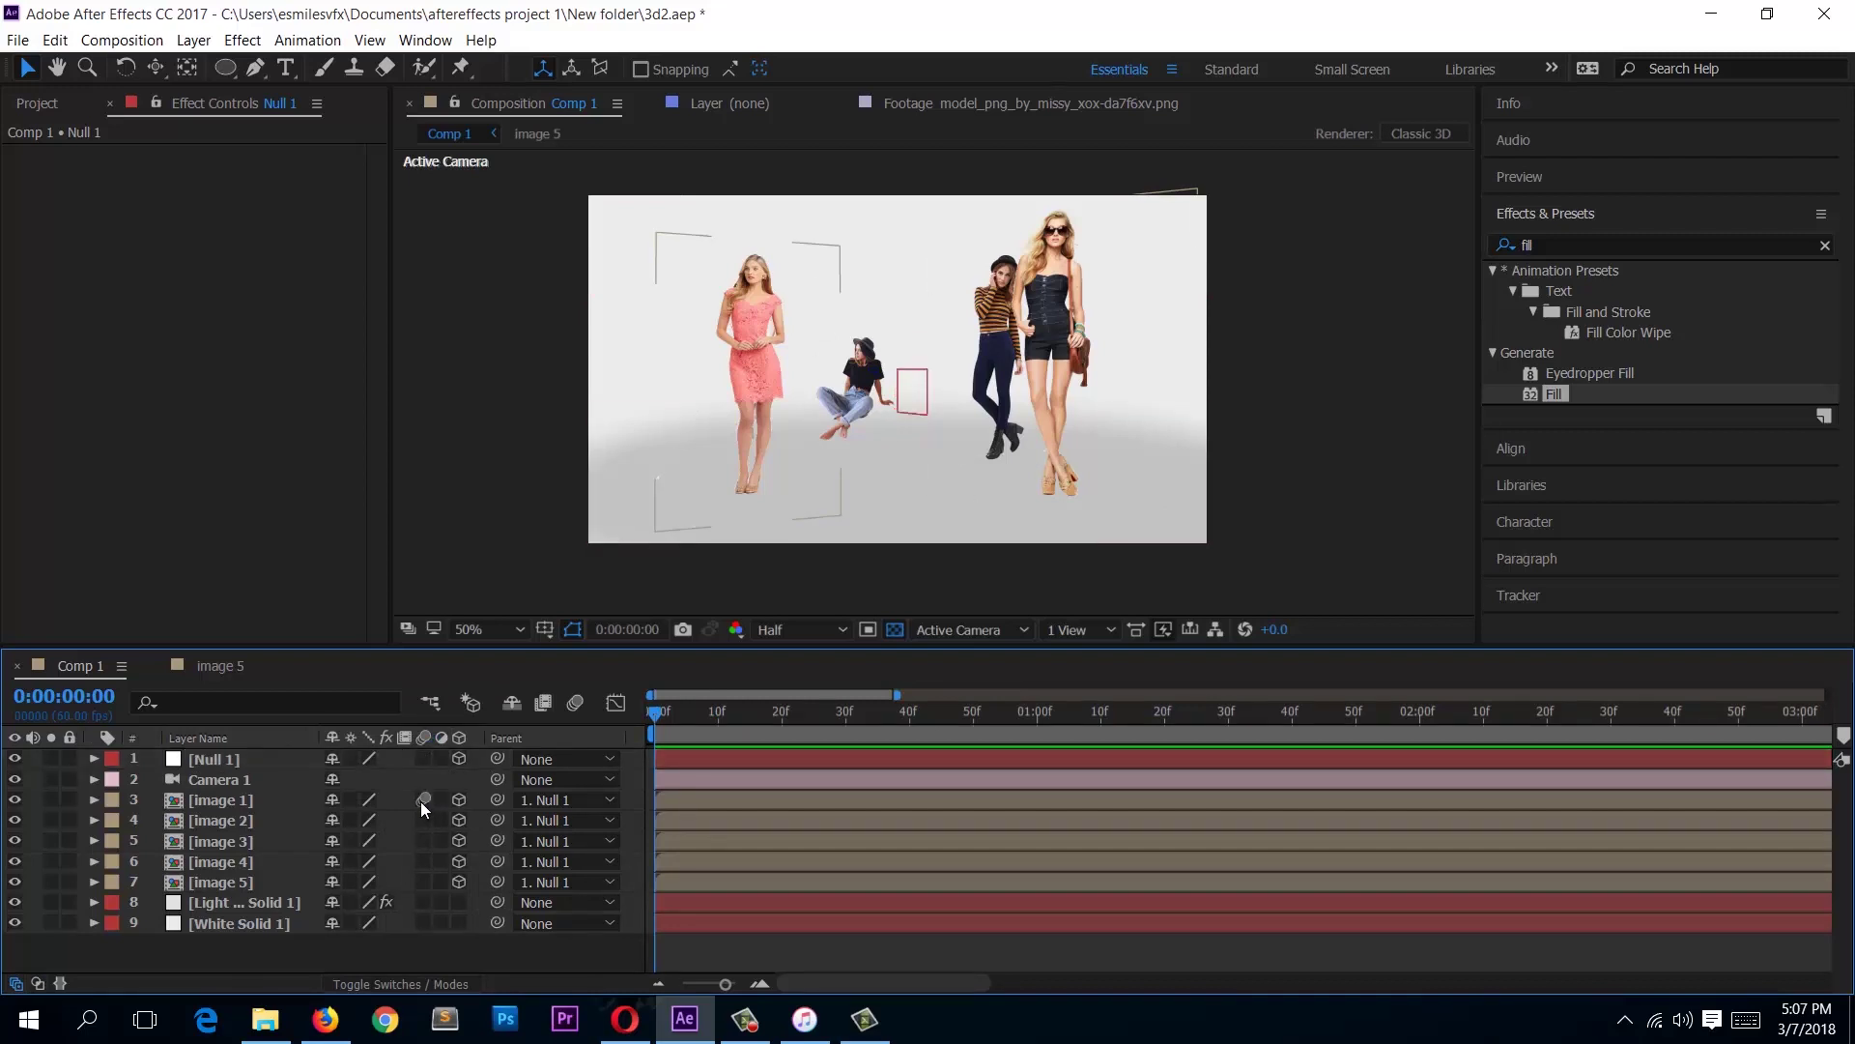
drag(421, 855, 419, 923)
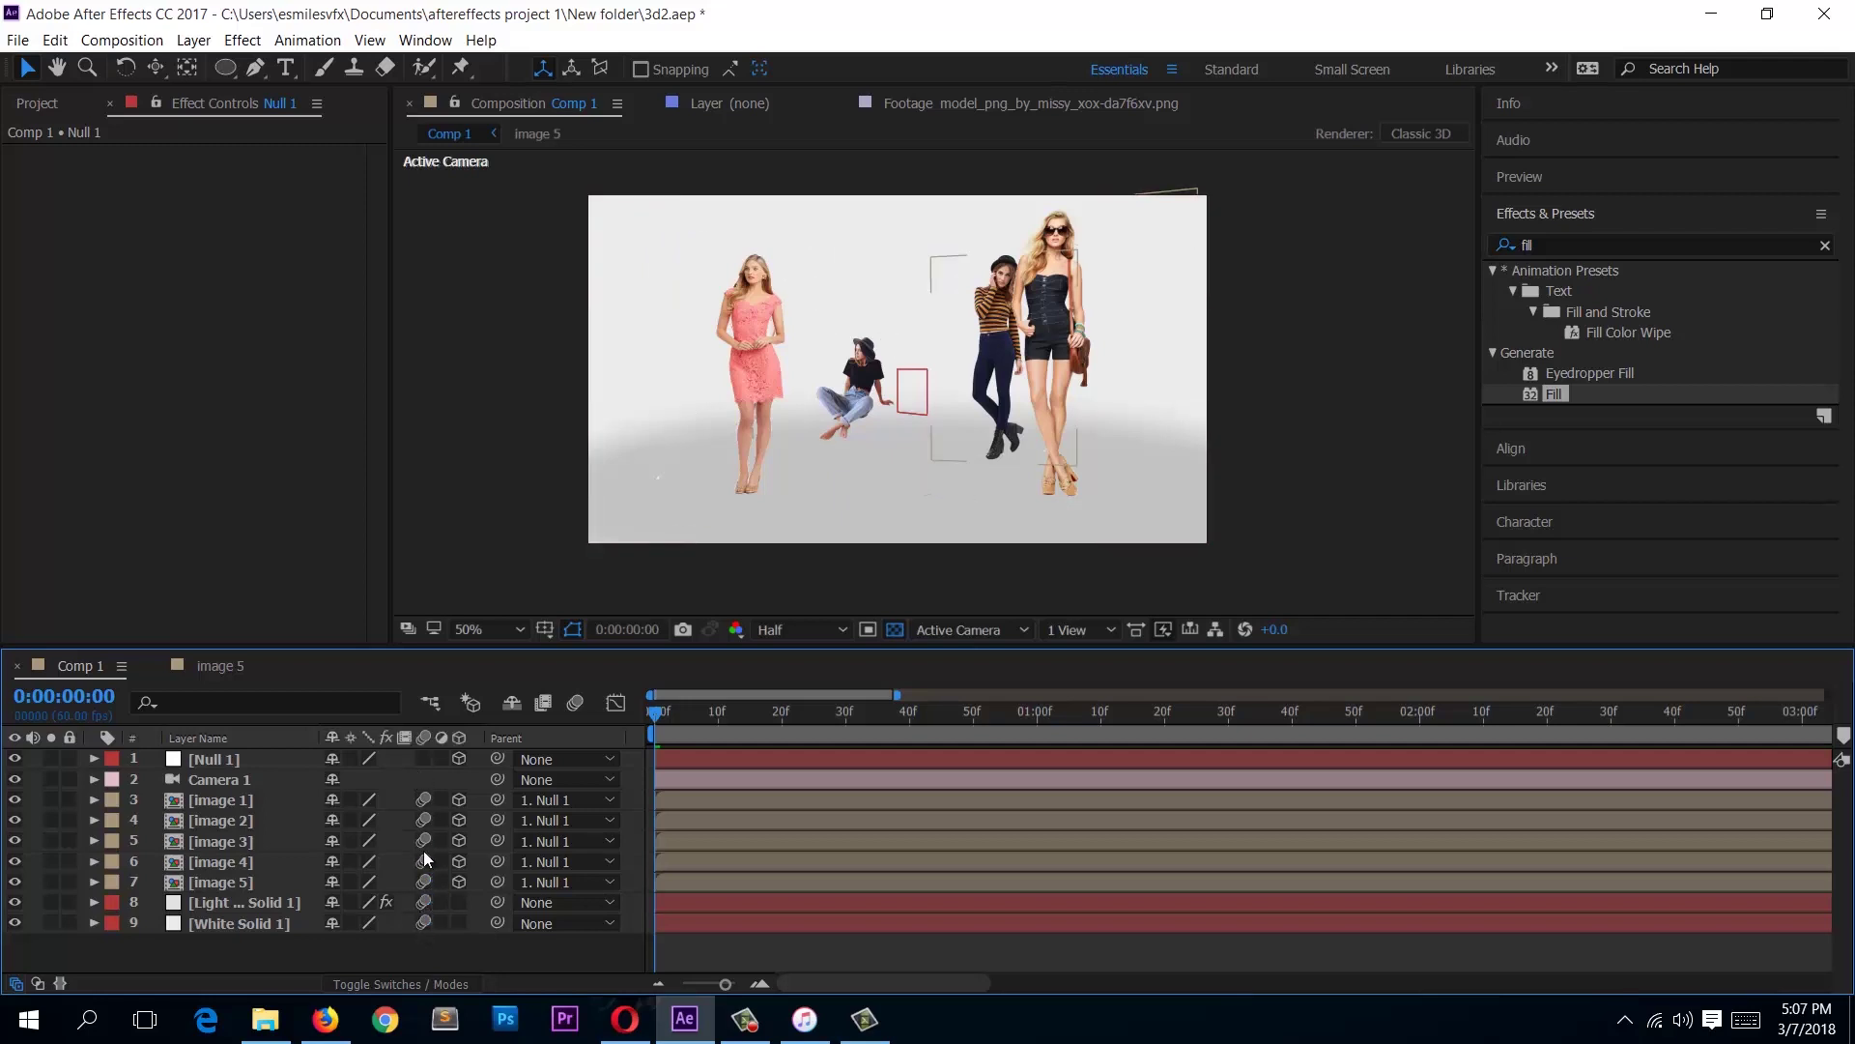
click(578, 702)
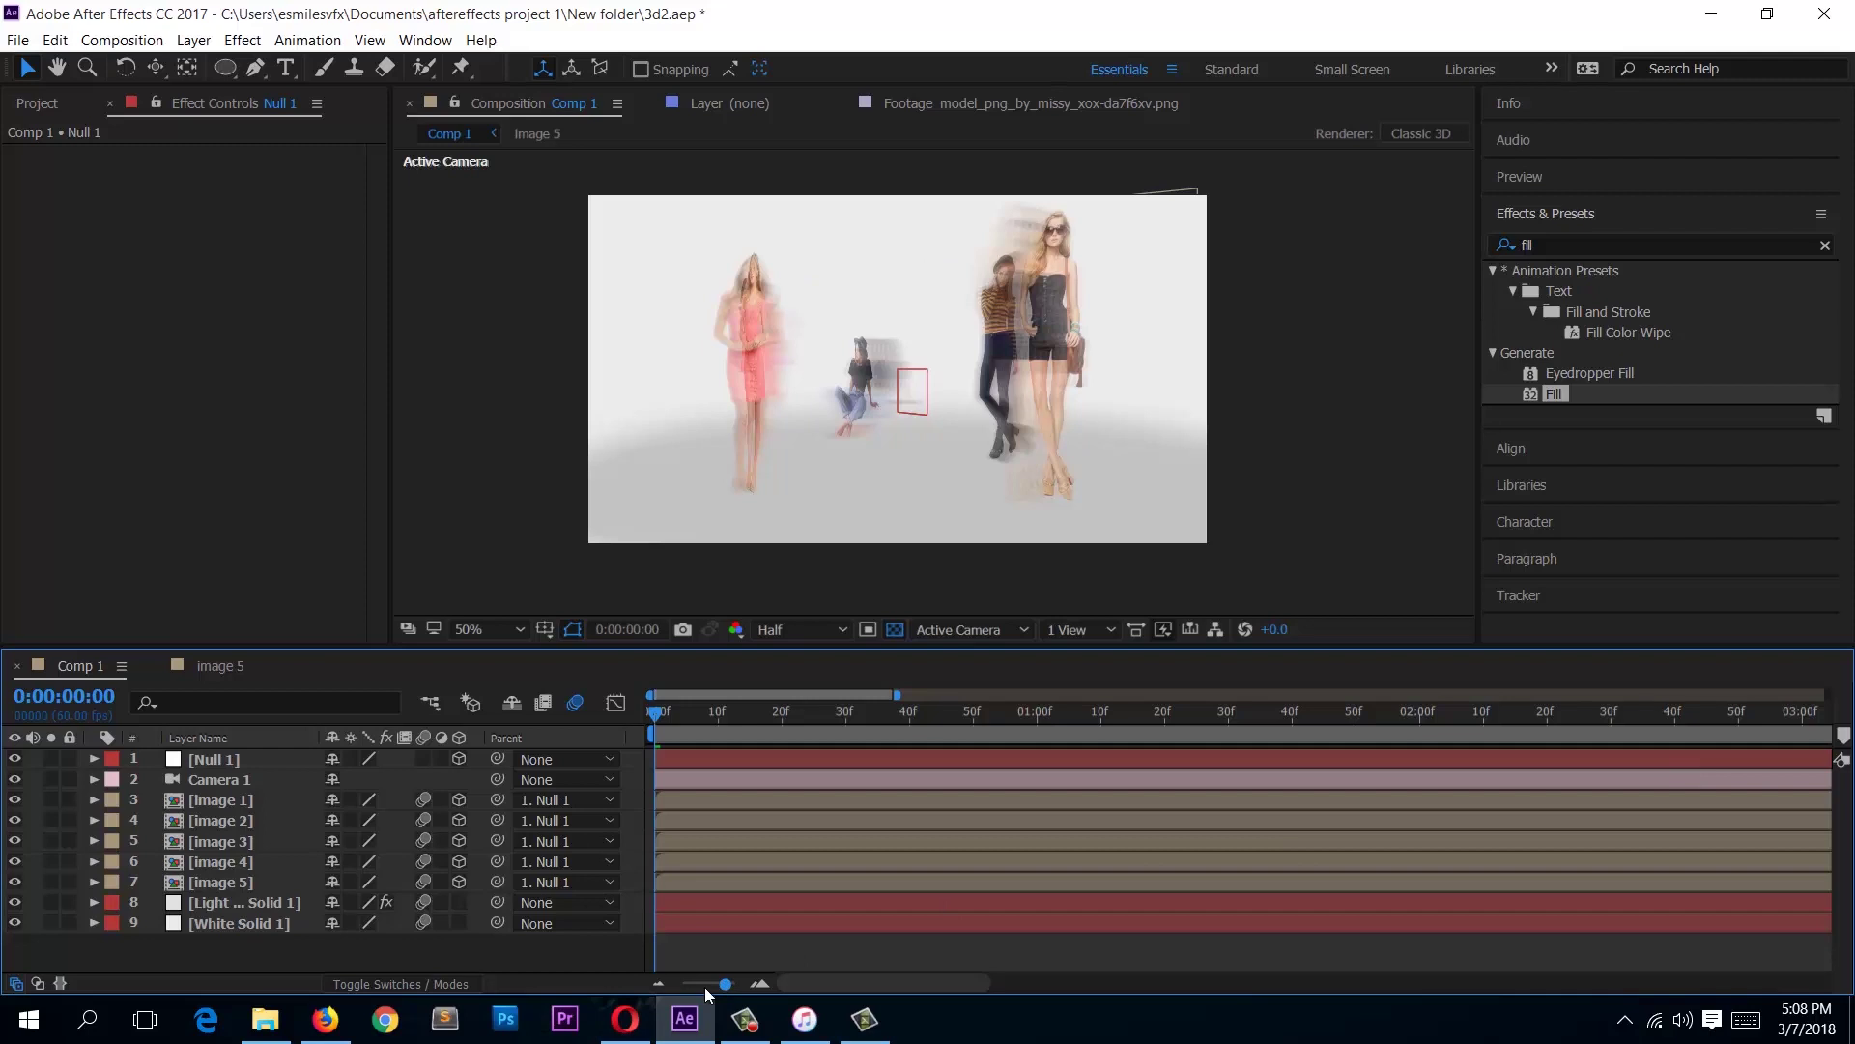
mouse_move(704, 988)
mouse_down()
mouse_move(665, 987)
mouse_move(698, 987)
mouse_up()
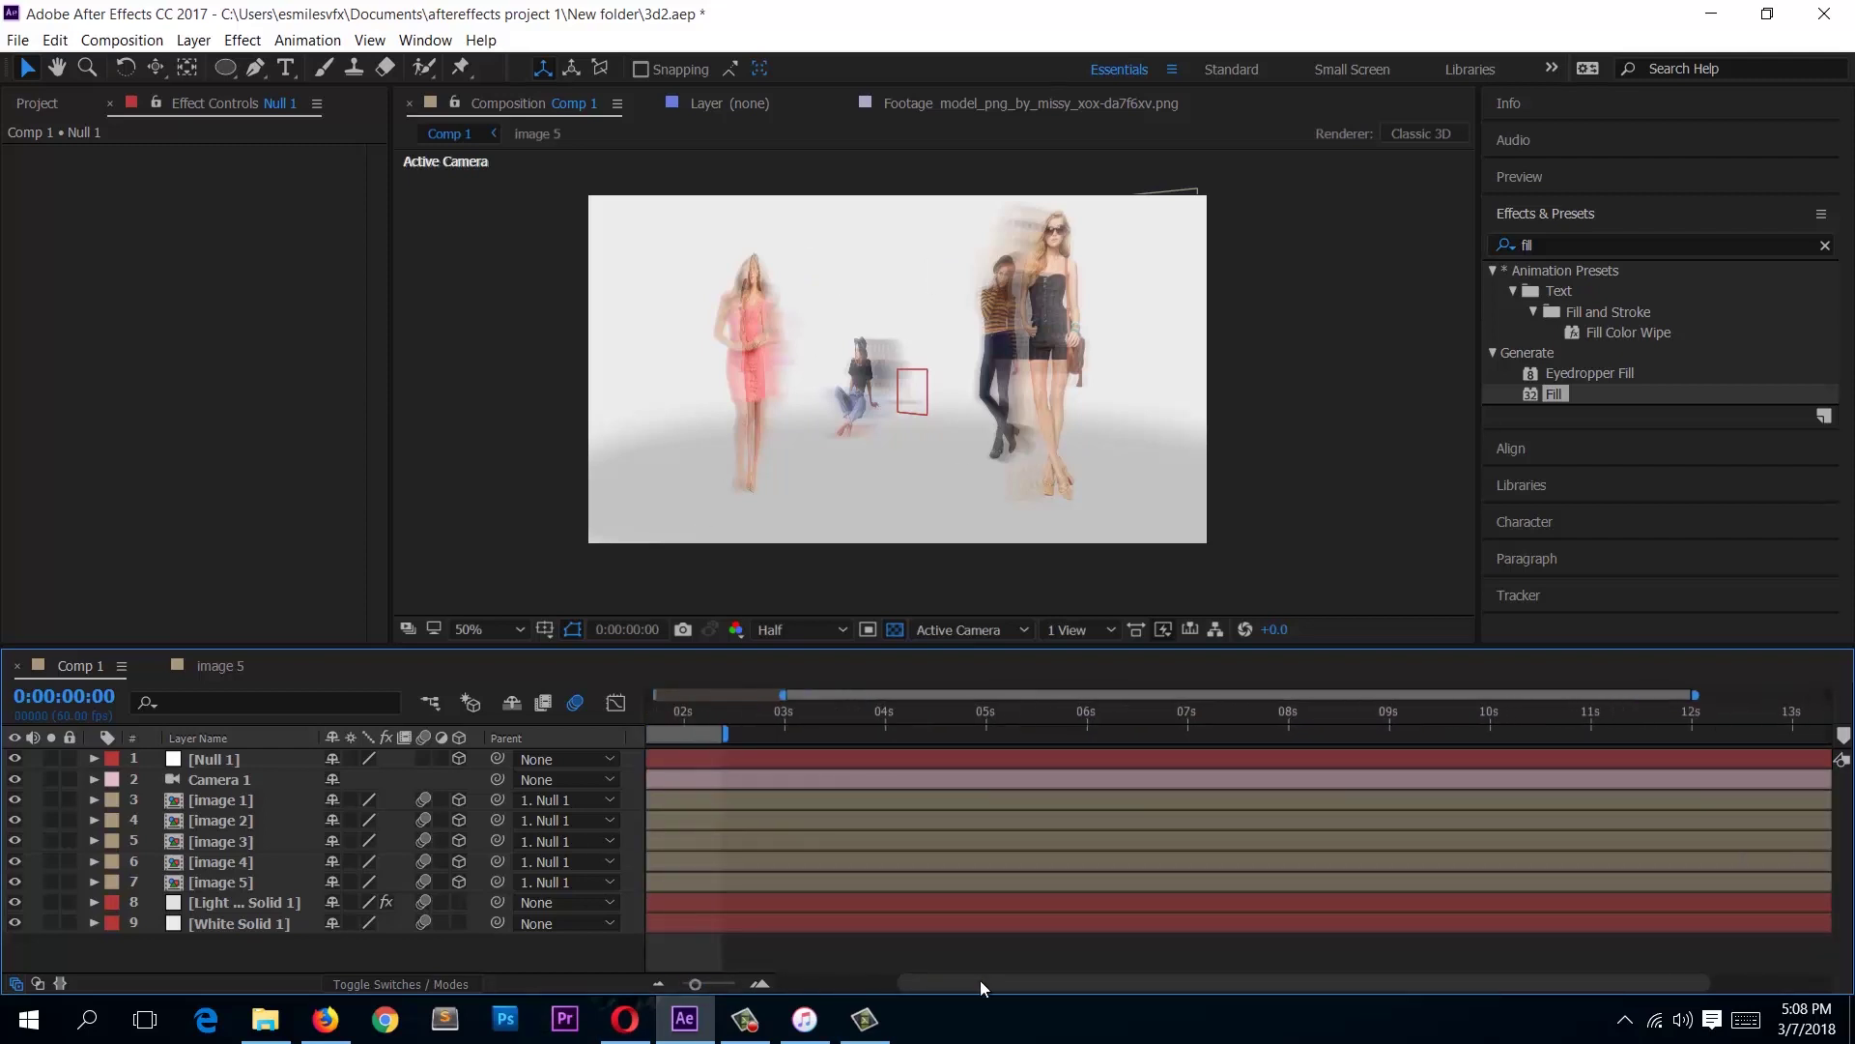
drag(980, 986, 600, 976)
key(space)
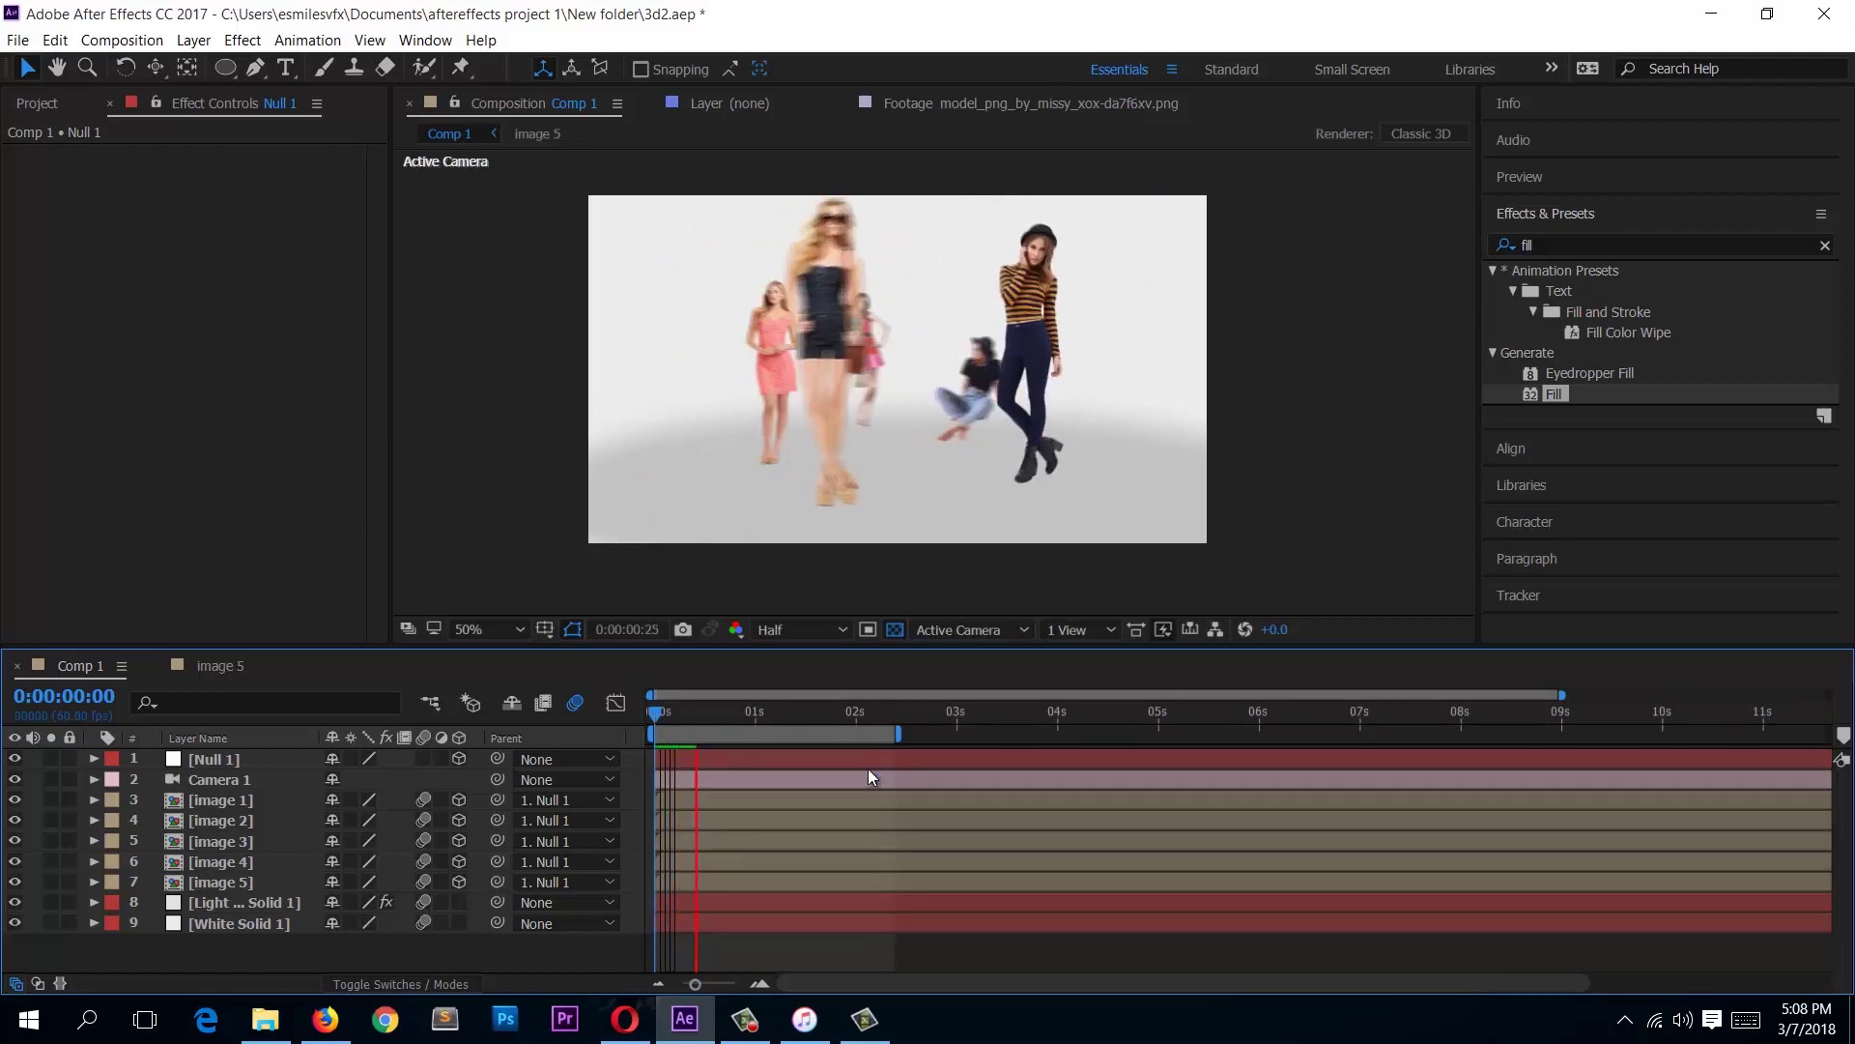
key(space)
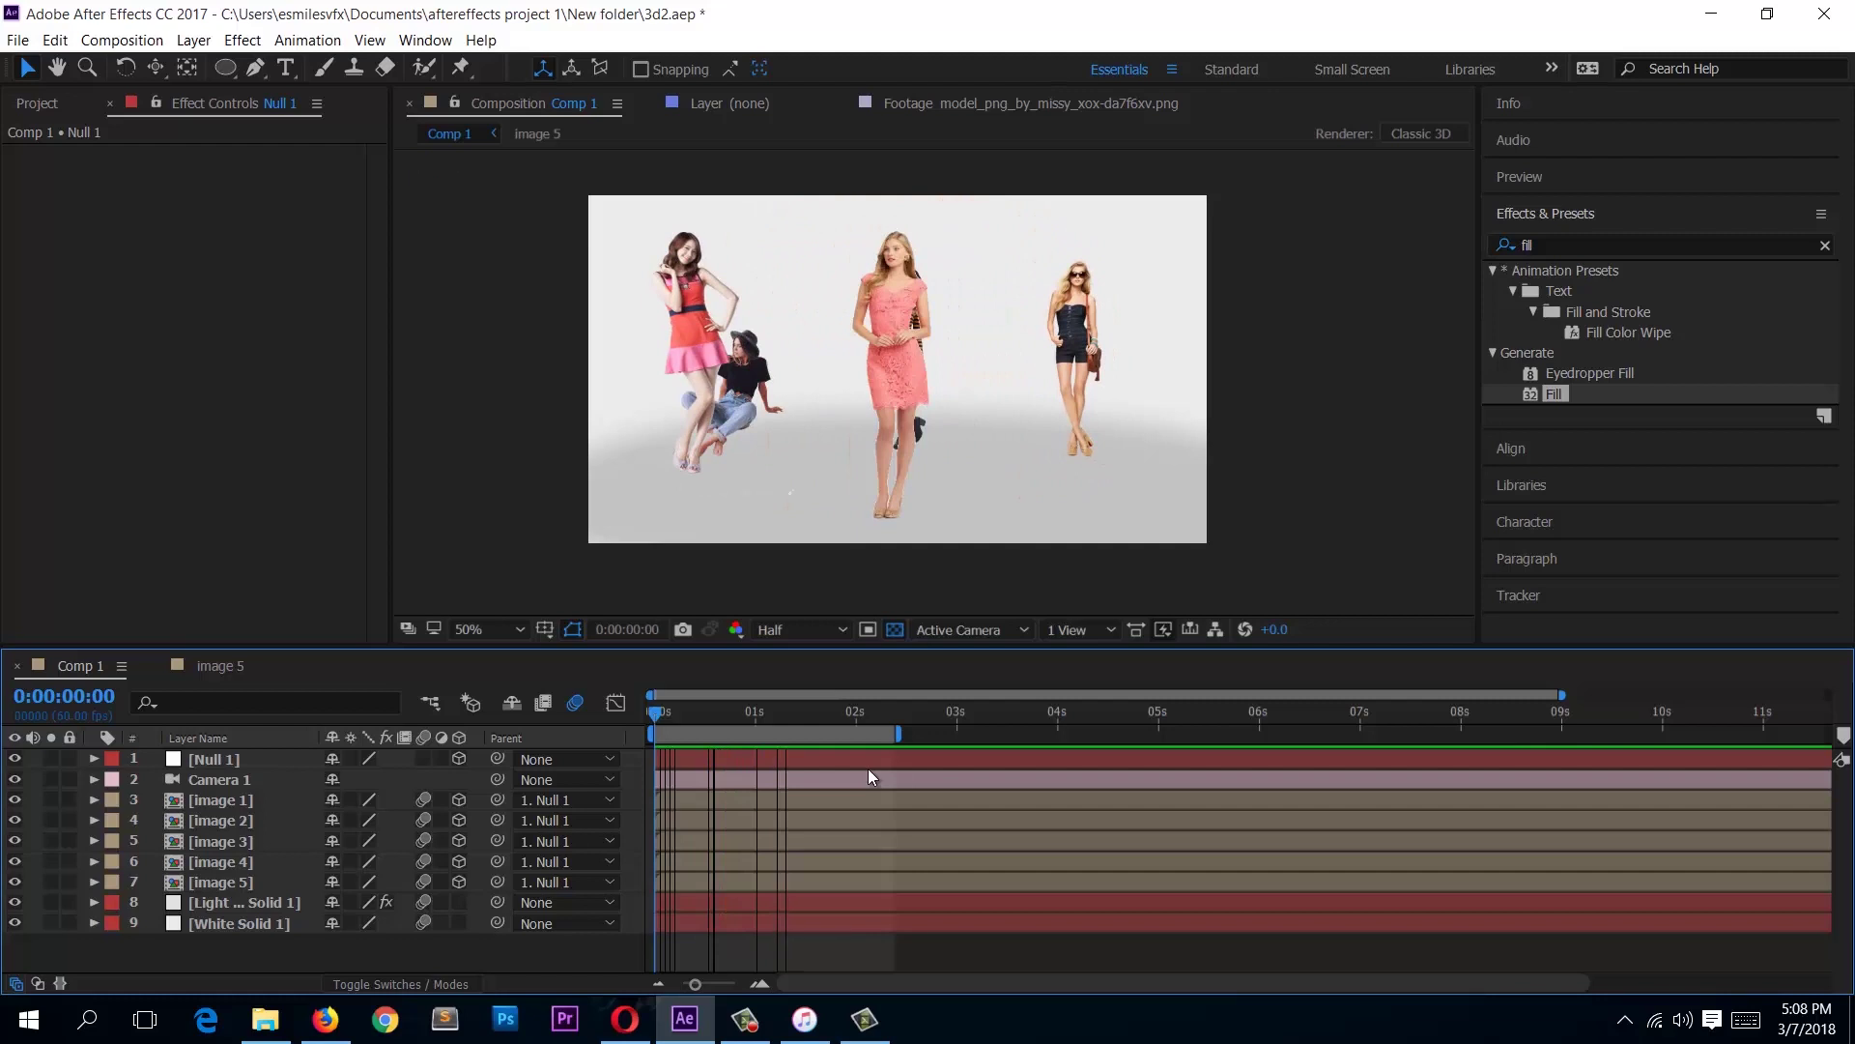
key(space)
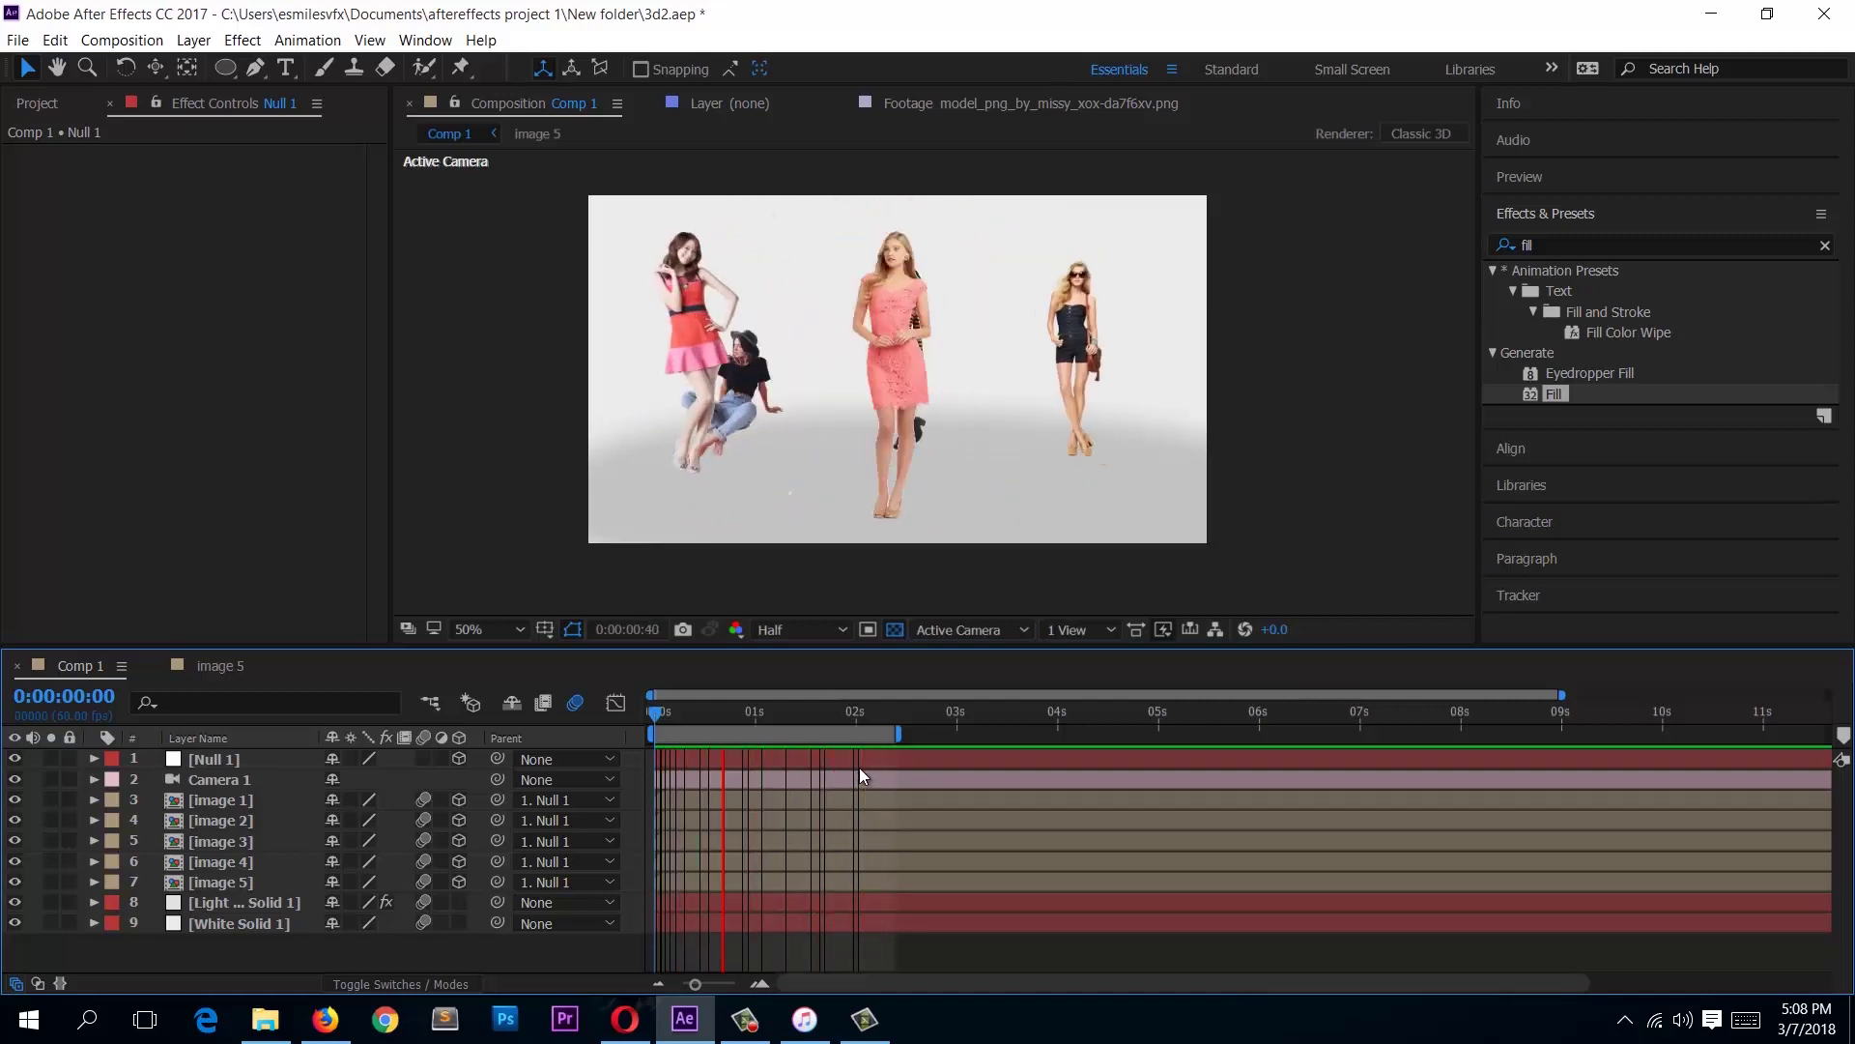
key(space)
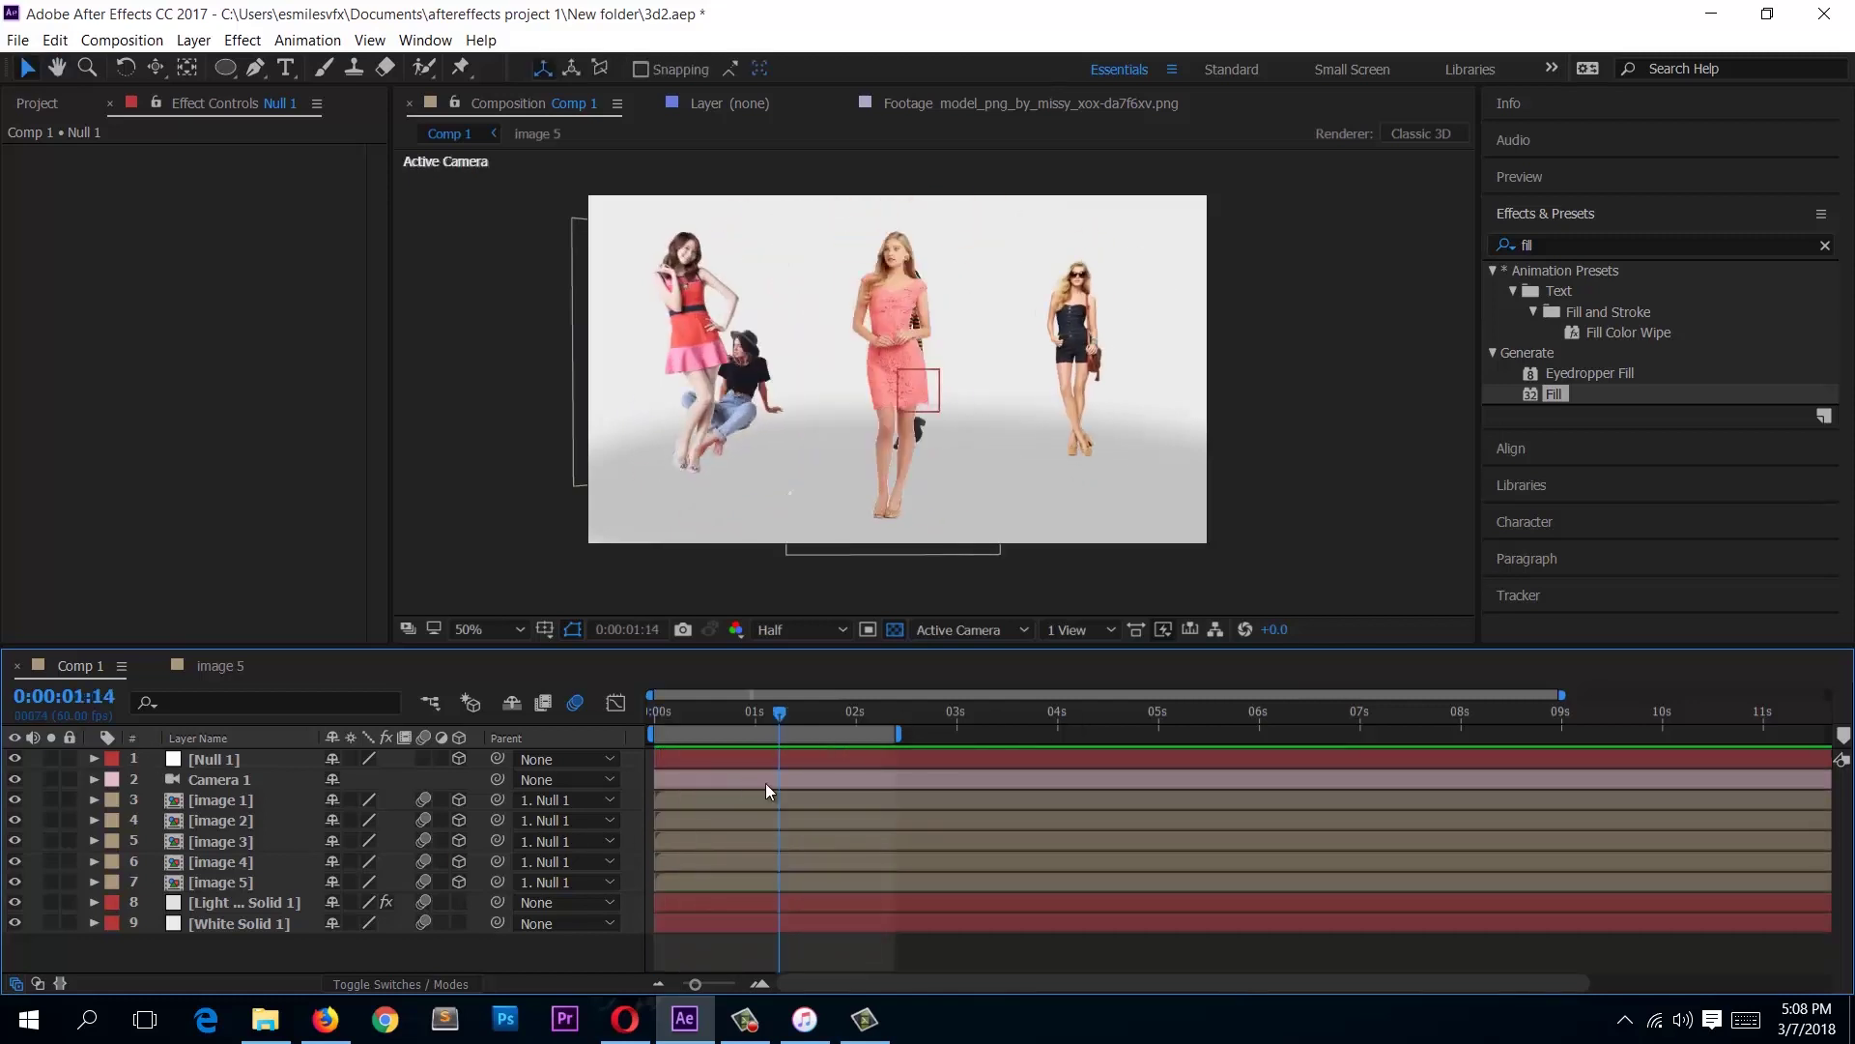
Step: Show Null 1's rotation keyframes and start image 1's Scale keyframes at 58% near 0:00:00:37
click(198, 805)
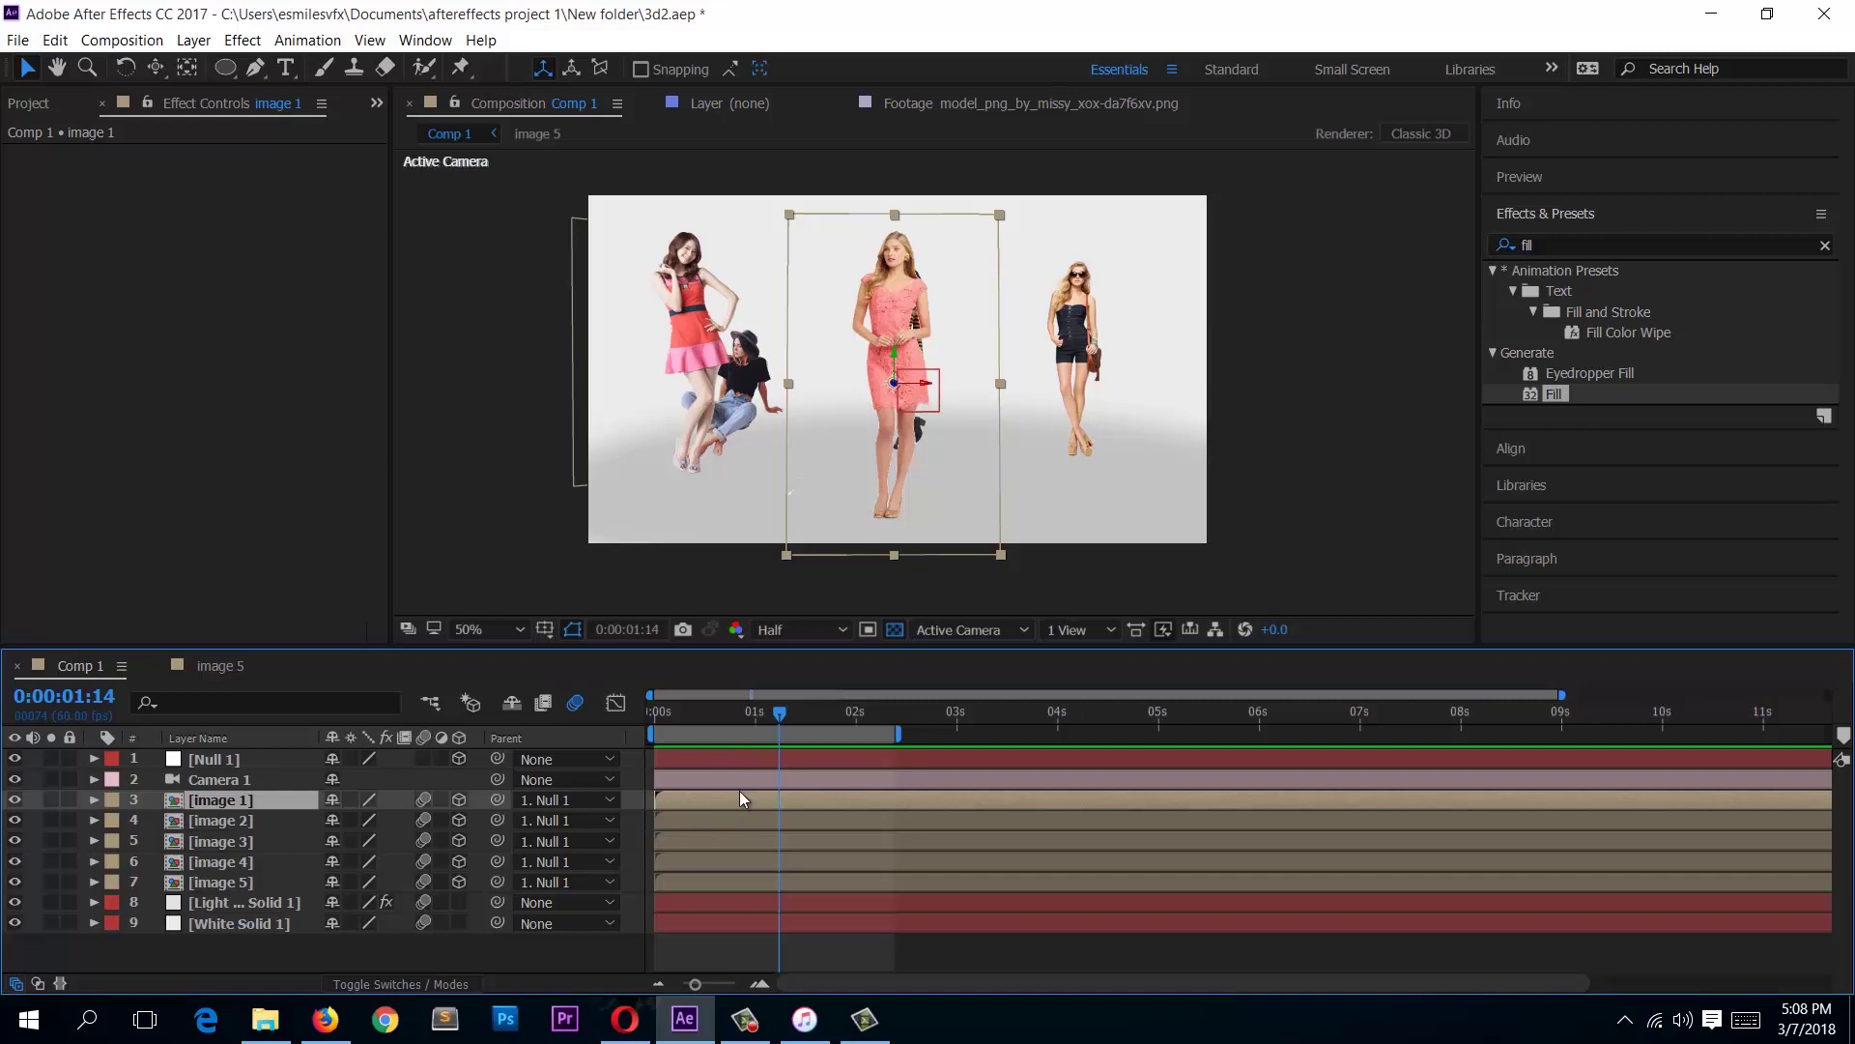
click(261, 763)
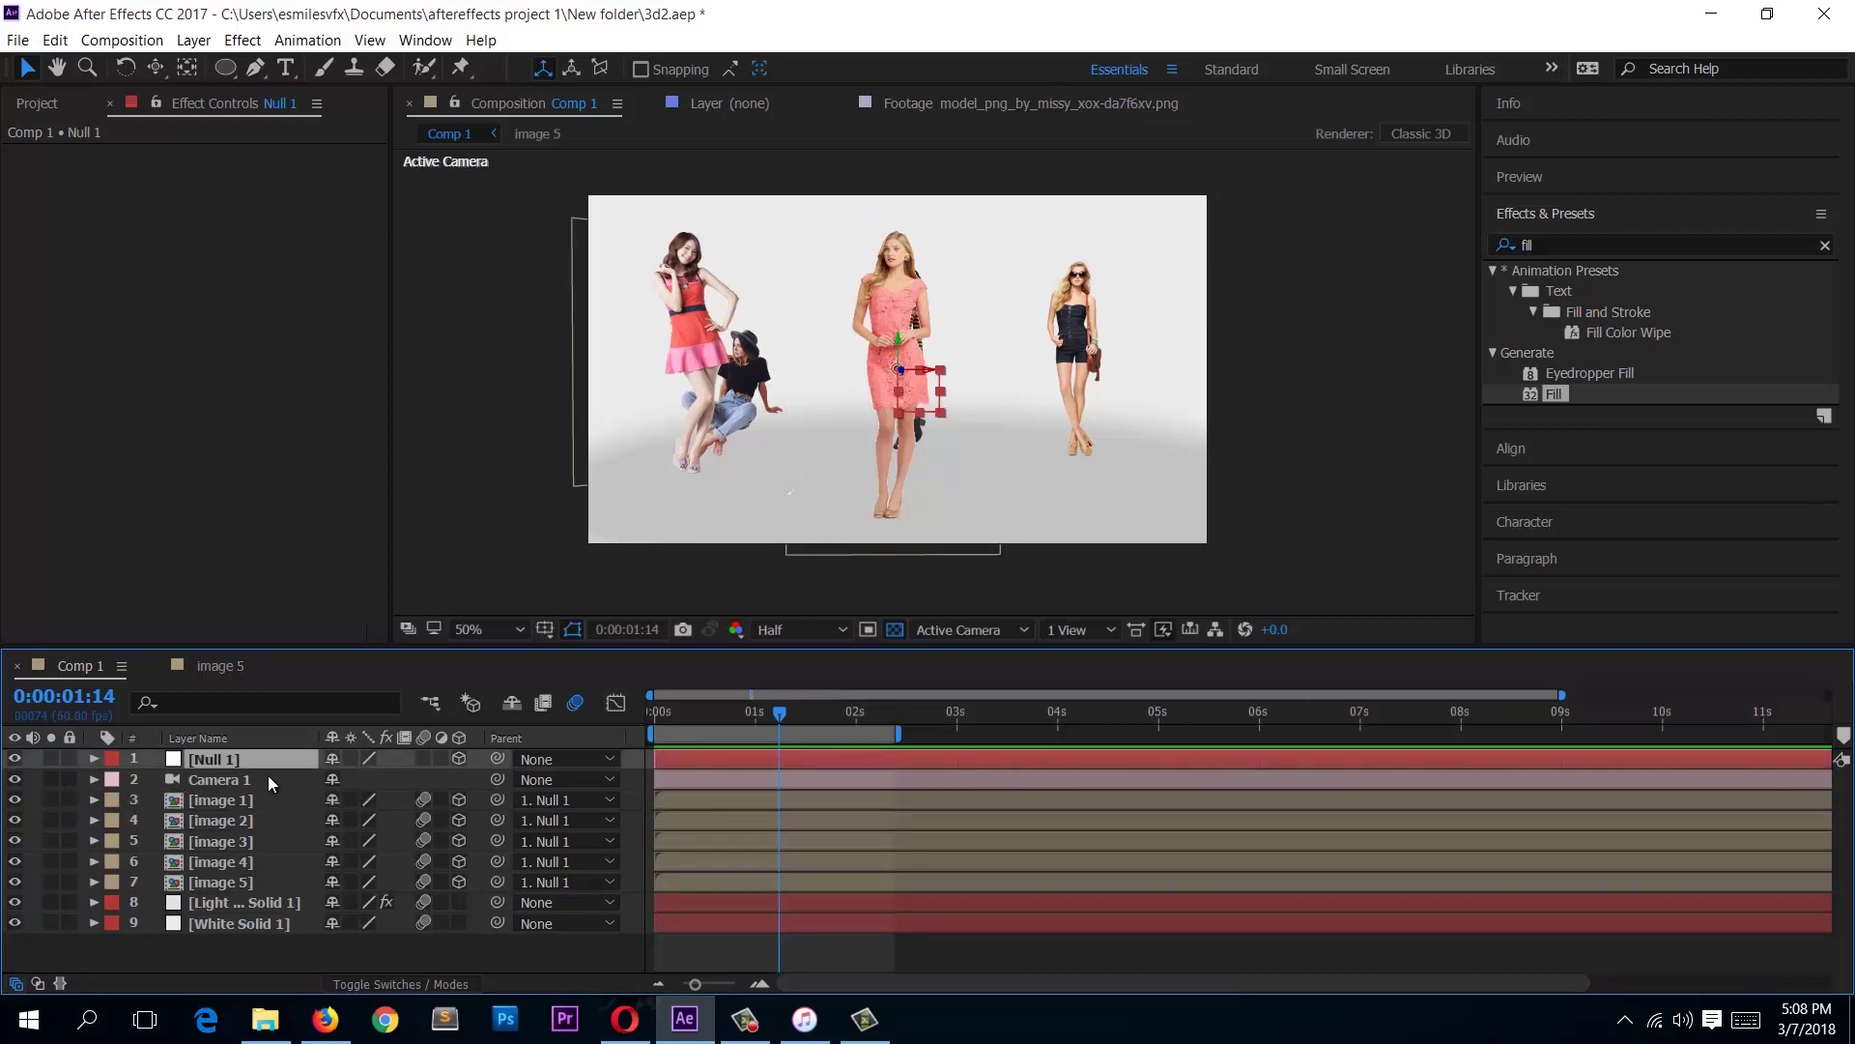
key(u)
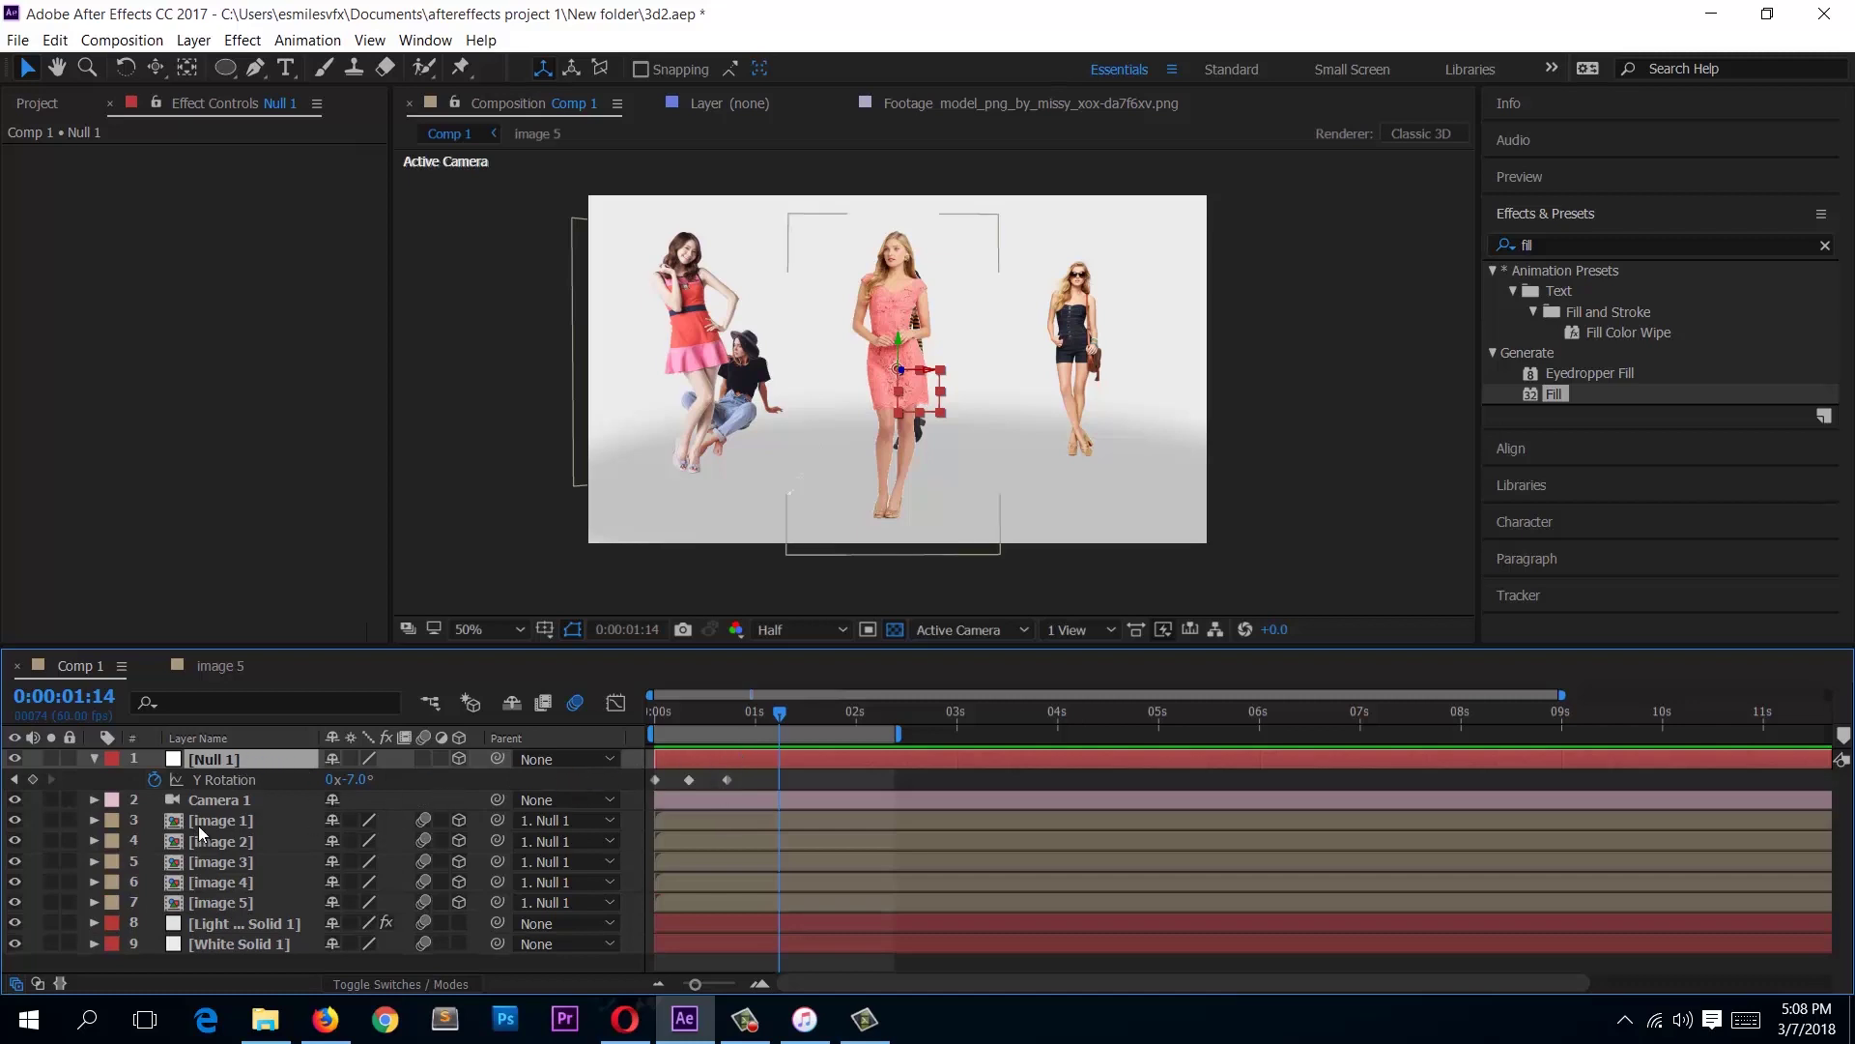
drag(742, 719, 716, 716)
click(244, 821)
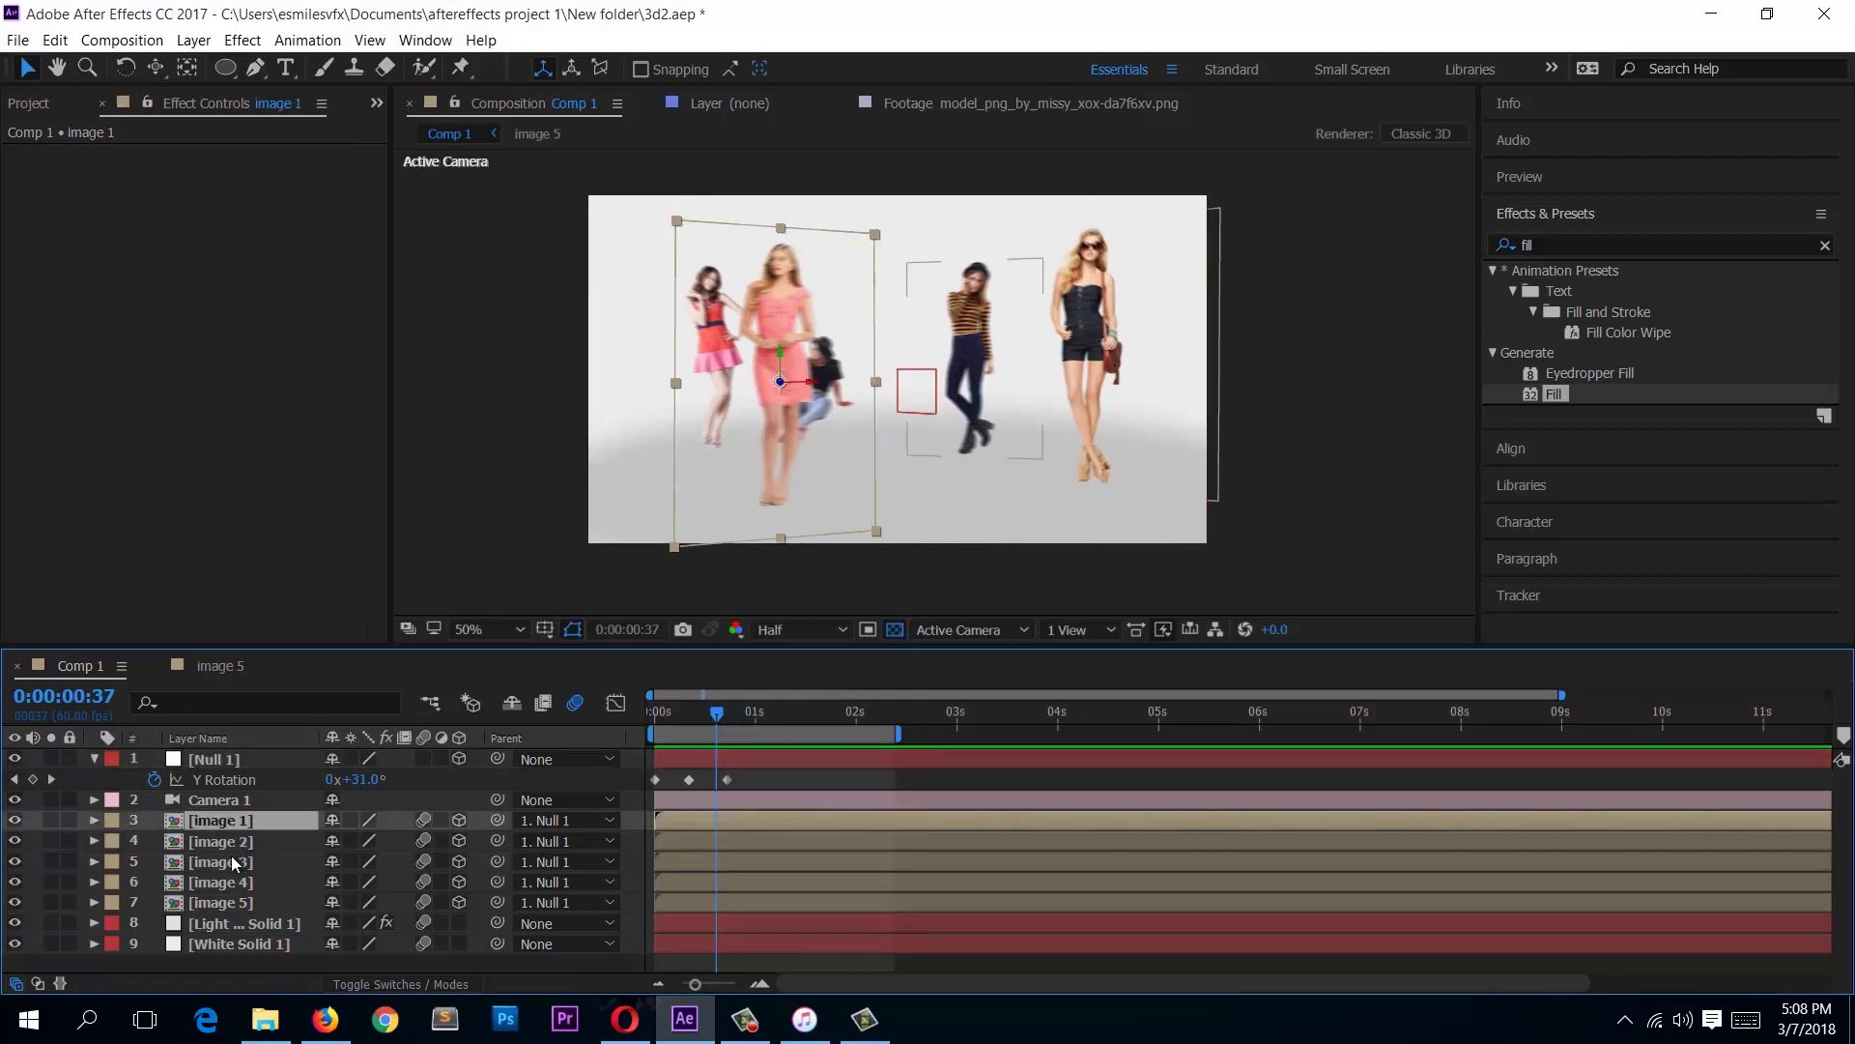
key(s)
click(154, 841)
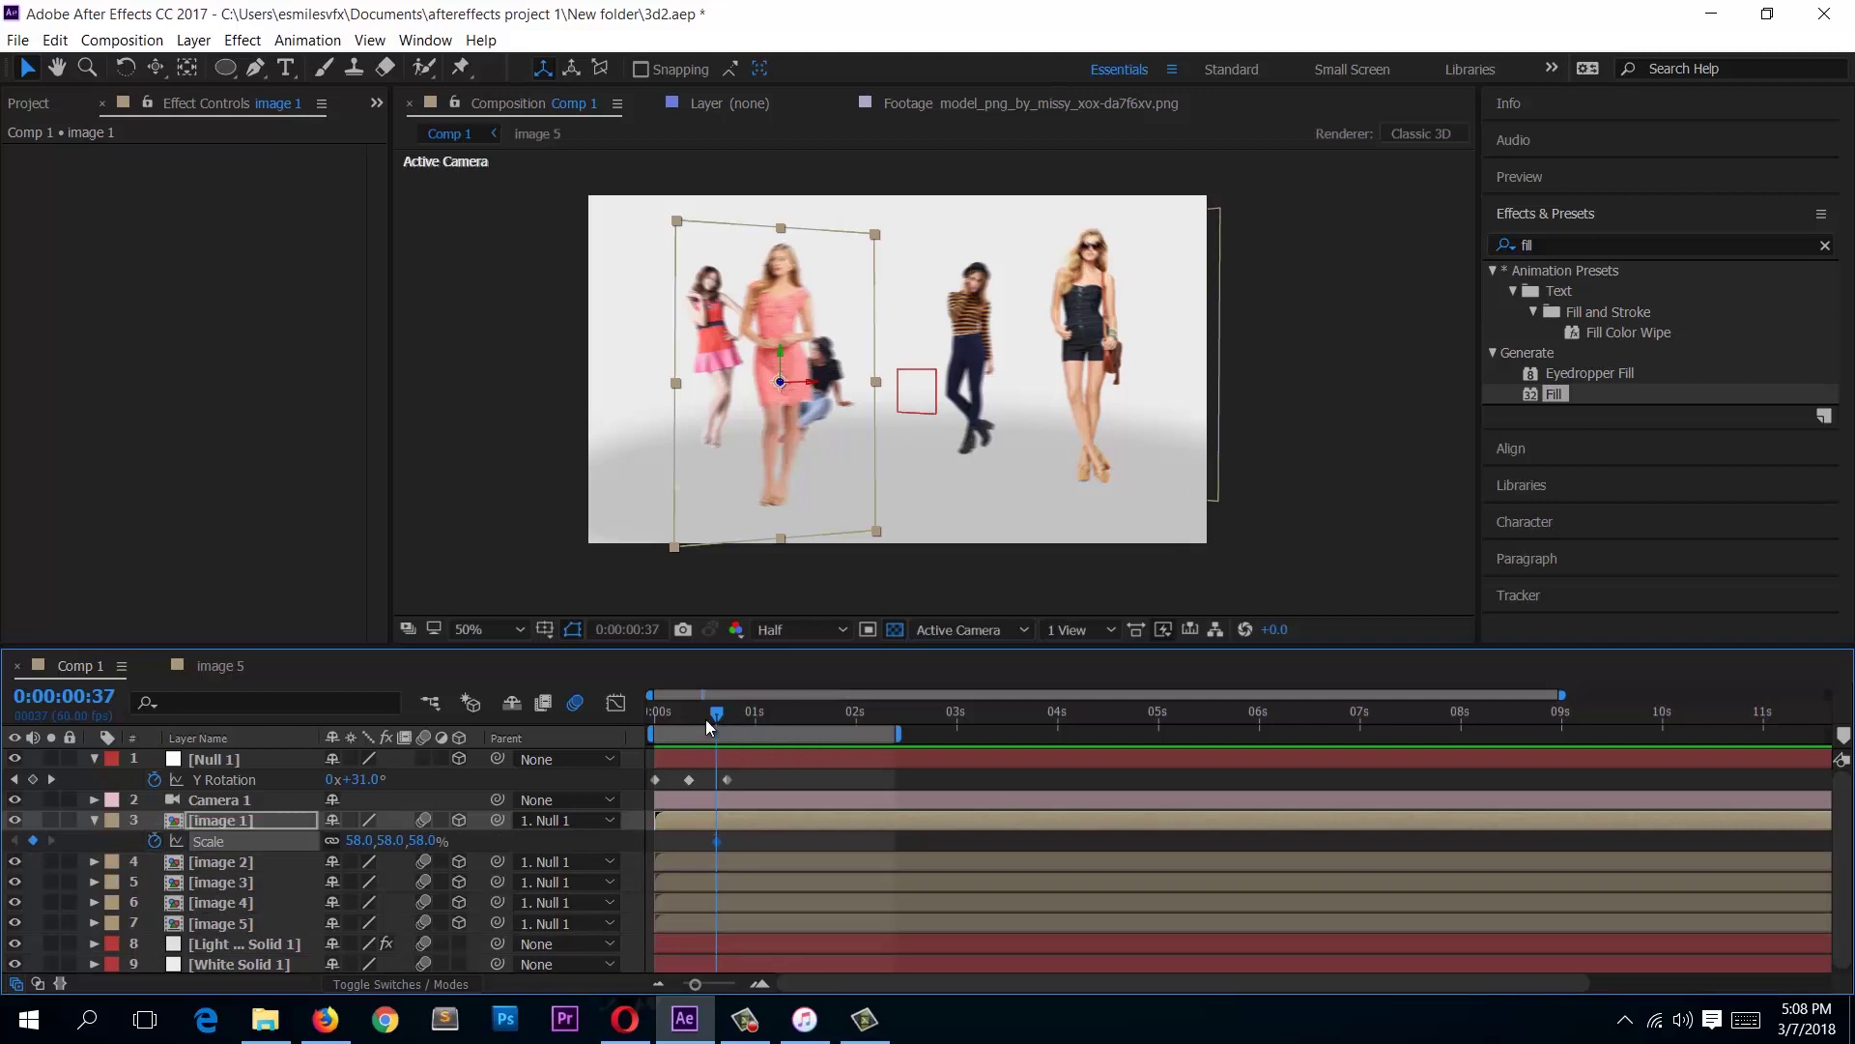
Step: Scale image 1 up to 81% around one second, then shift that keyframe later
drag(728, 717, 758, 727)
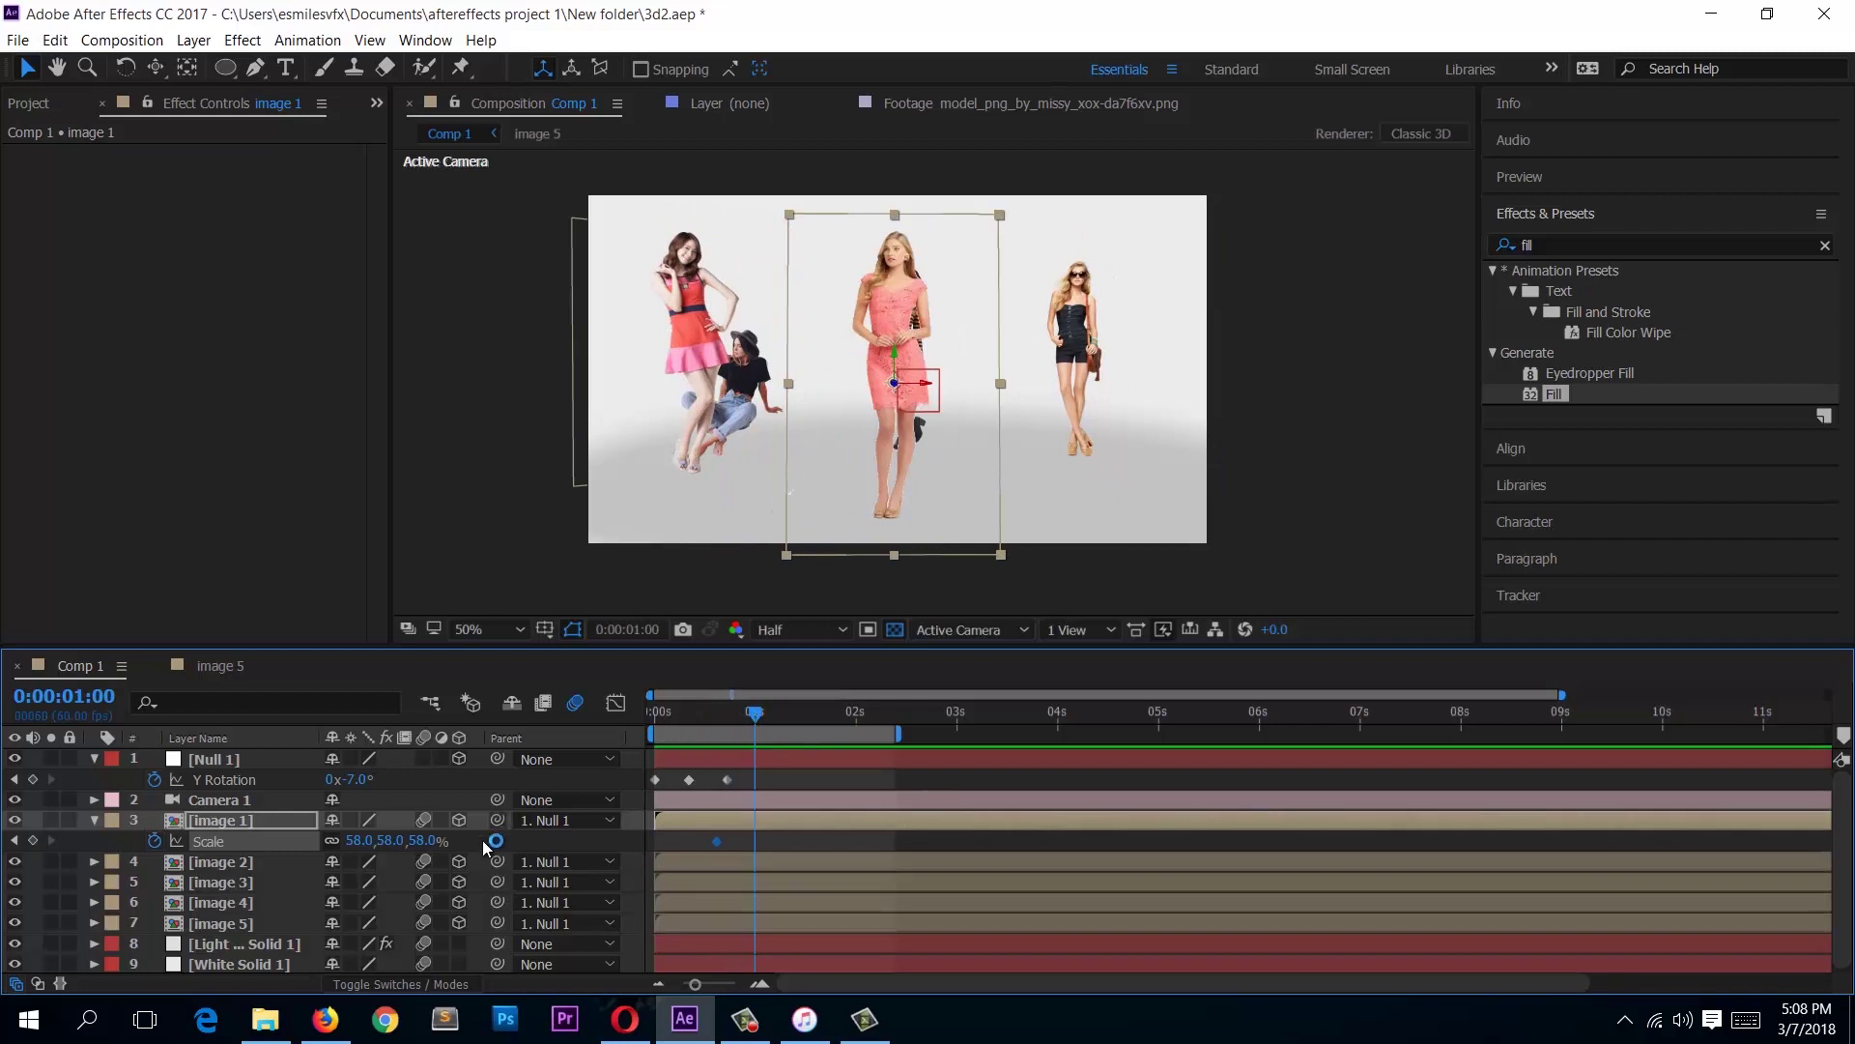
drag(425, 841, 459, 841)
drag(759, 841, 790, 841)
Step: Shrink image 1 to 68% at 0:00:01:50 and set Null 1's final Y Rotation to -14°
drag(755, 715, 810, 715)
mouse_move(838, 716)
mouse_down()
mouse_move(864, 717)
mouse_move(845, 722)
mouse_up()
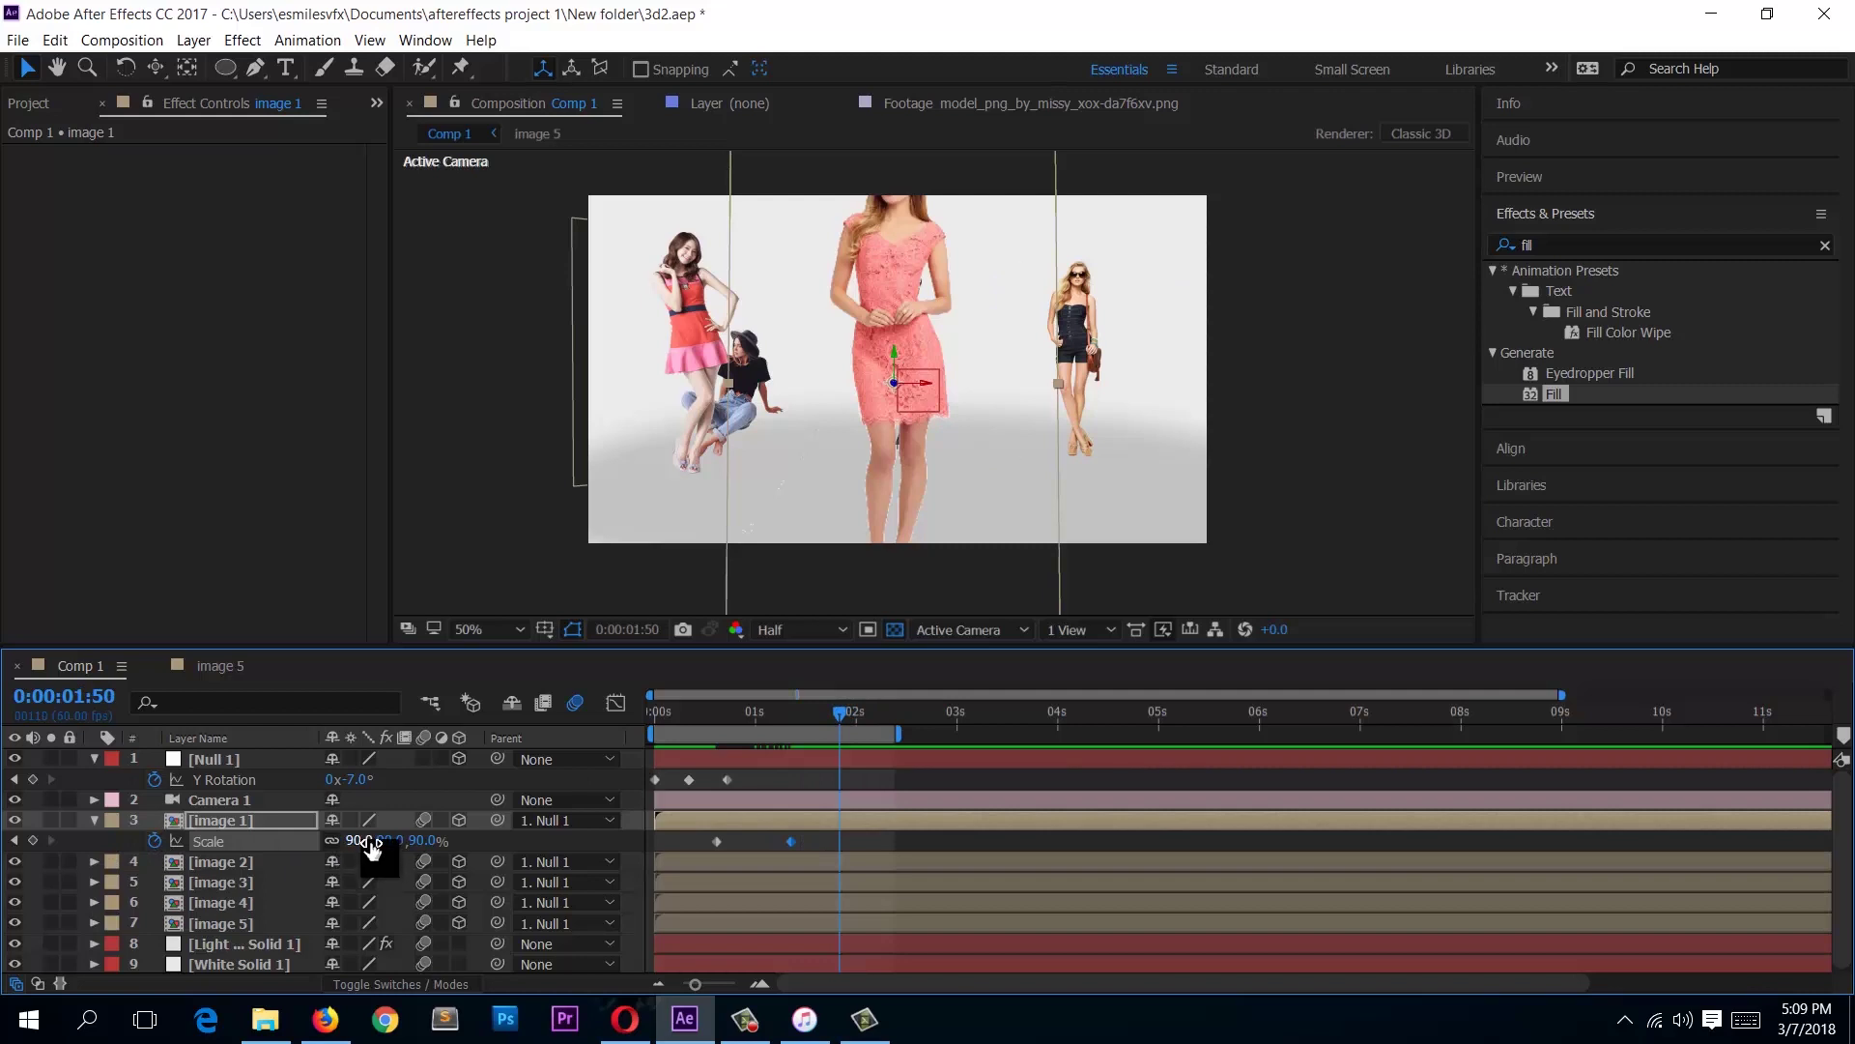
drag(359, 840, 345, 842)
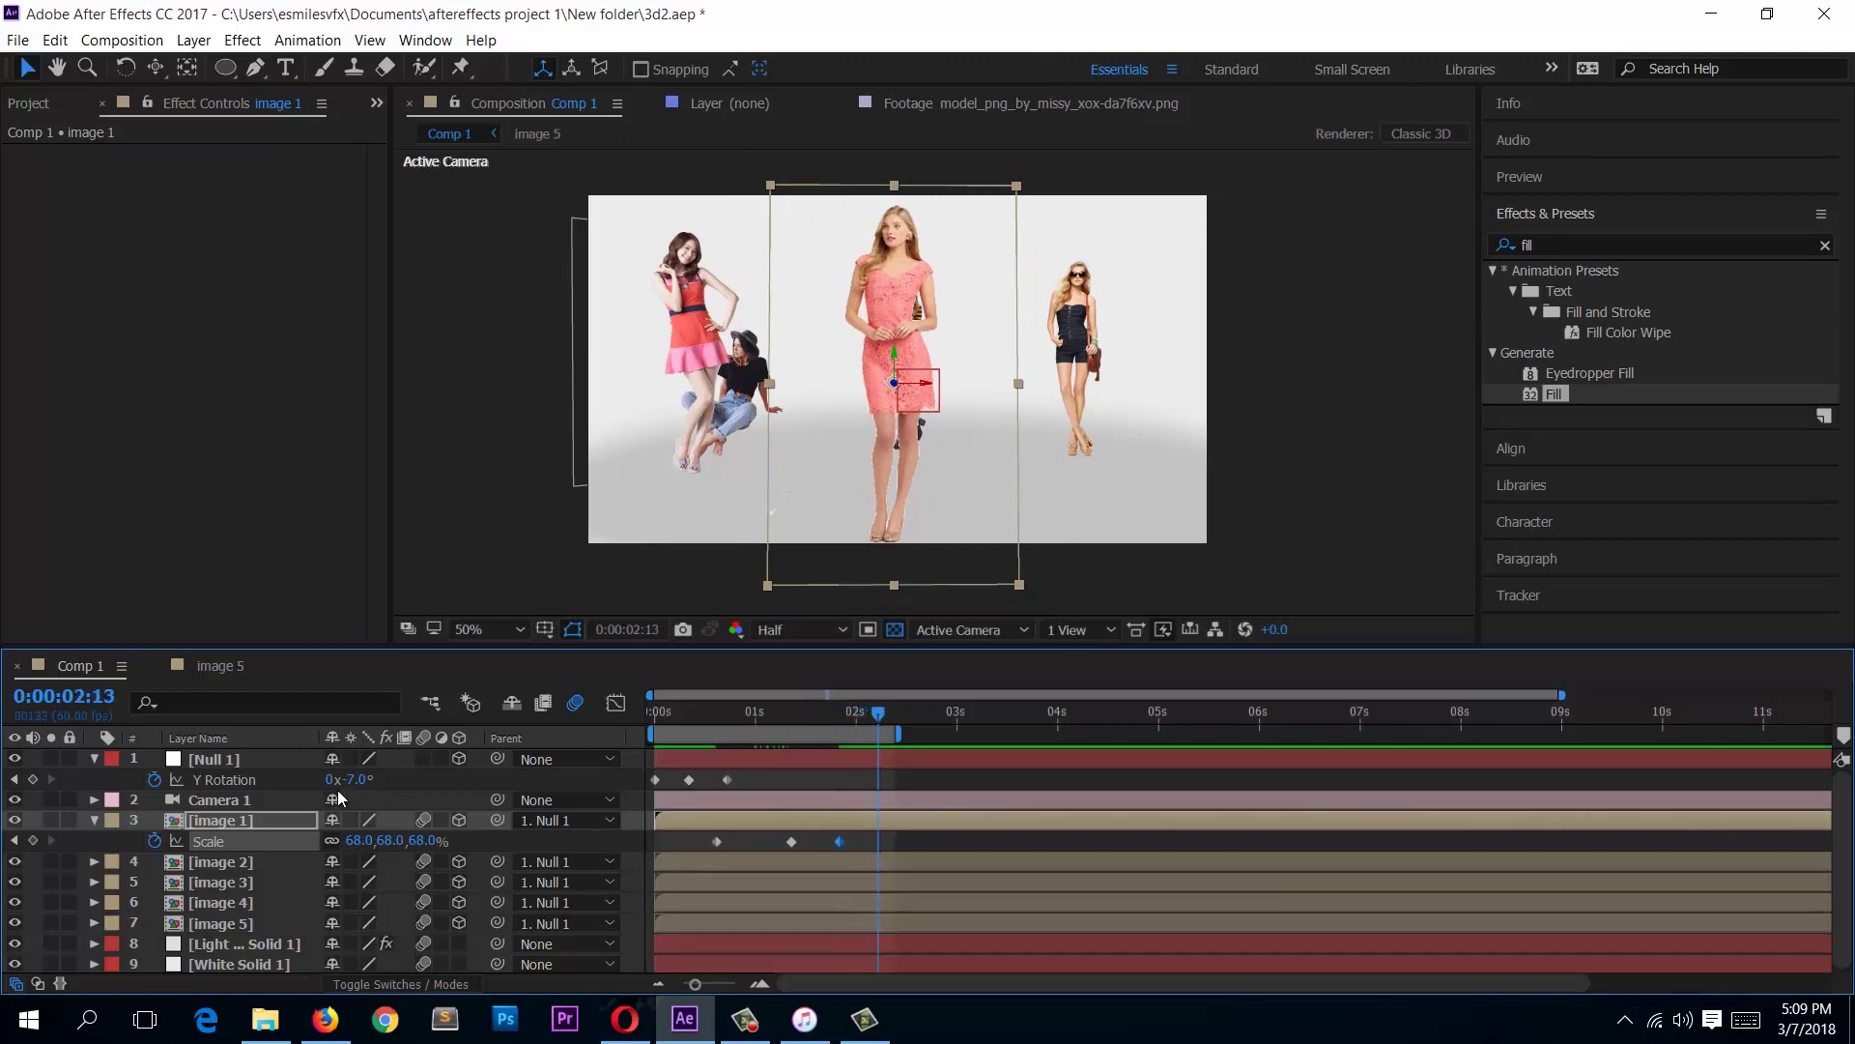
drag(358, 781, 353, 788)
Step: Deselect image 1 and preview the spinning models from the start of the comp
click(846, 763)
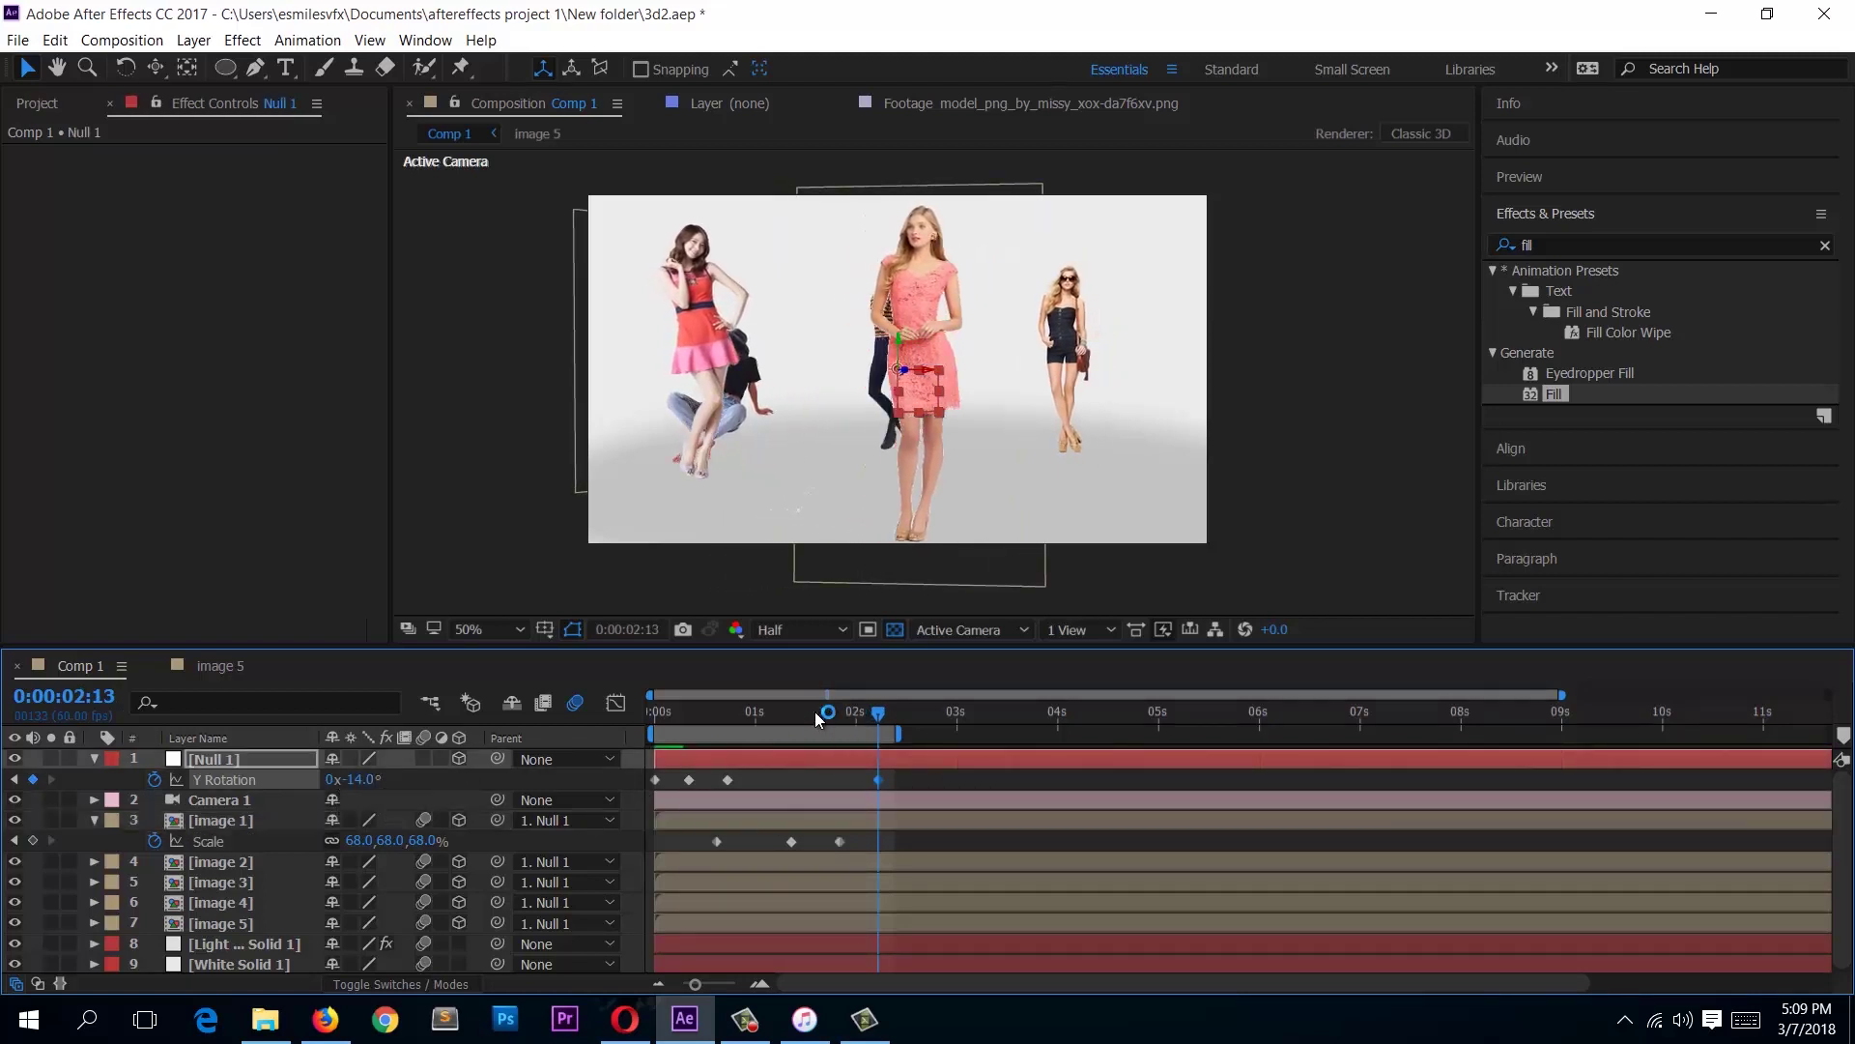
key(Home)
key(space)
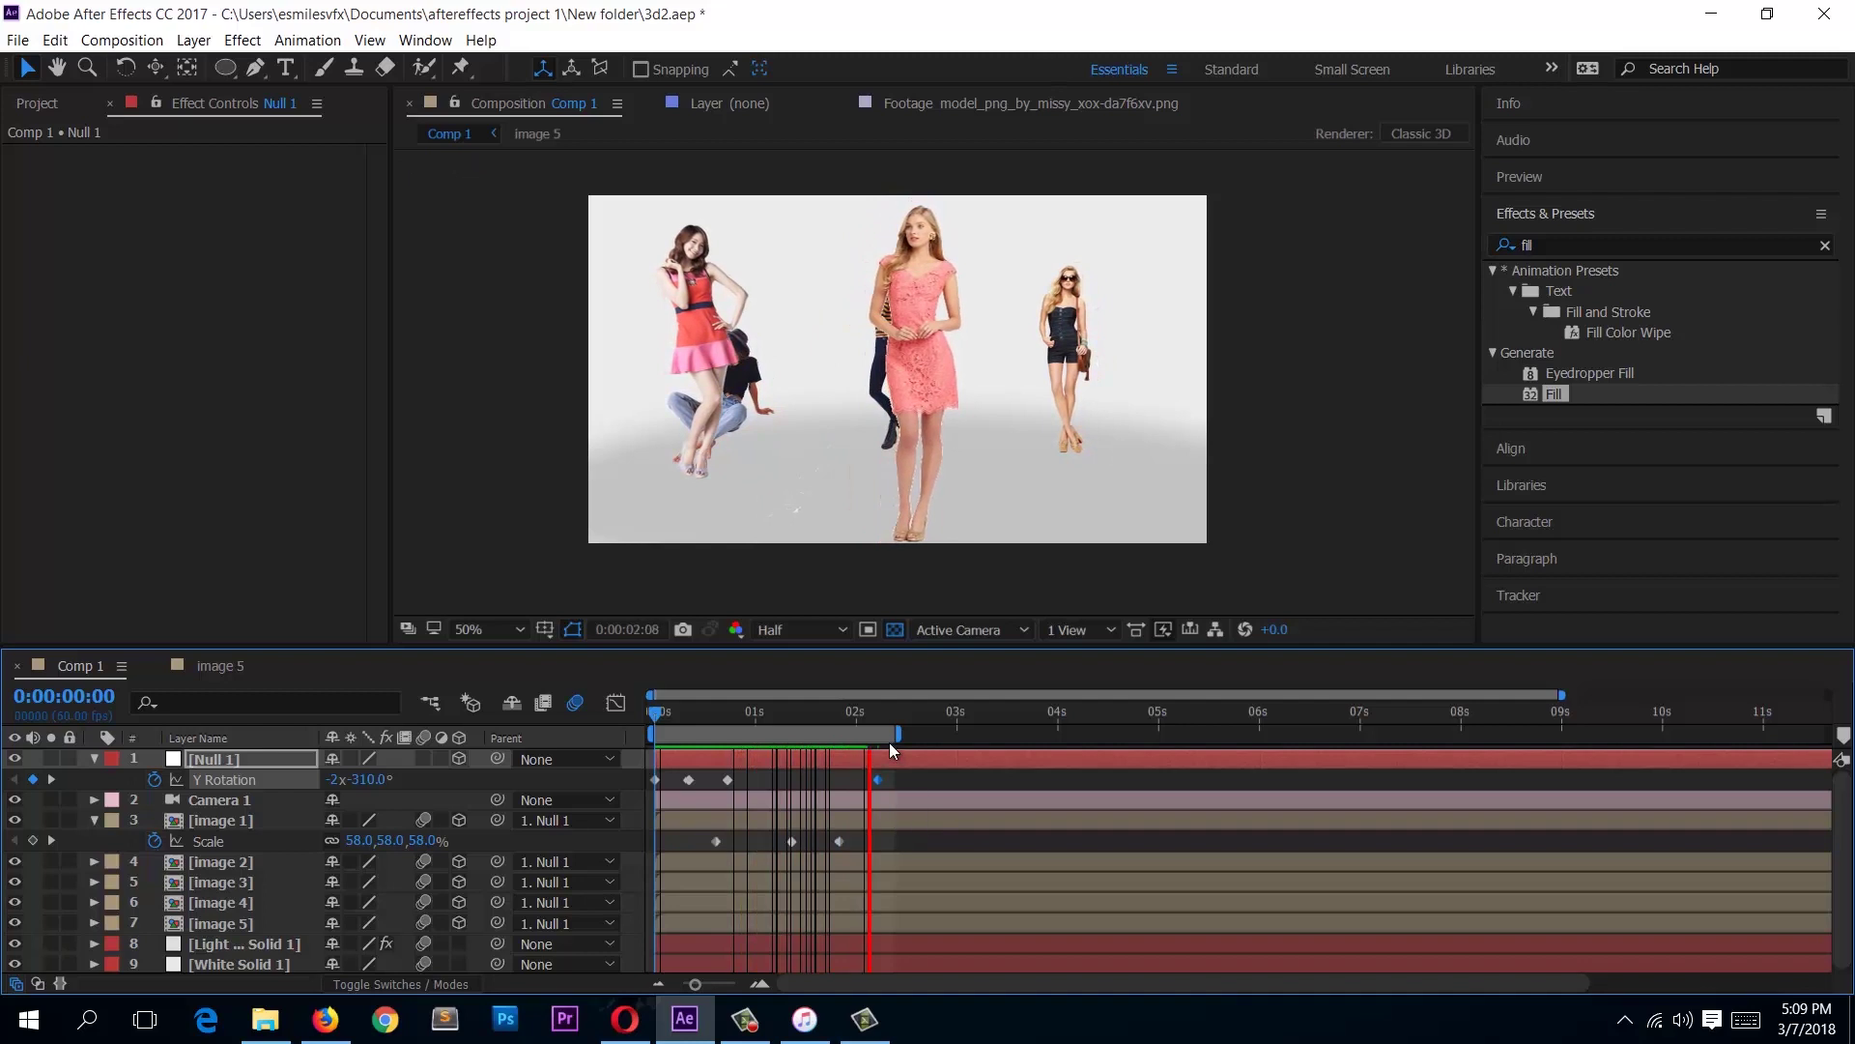
key(space)
key(space)
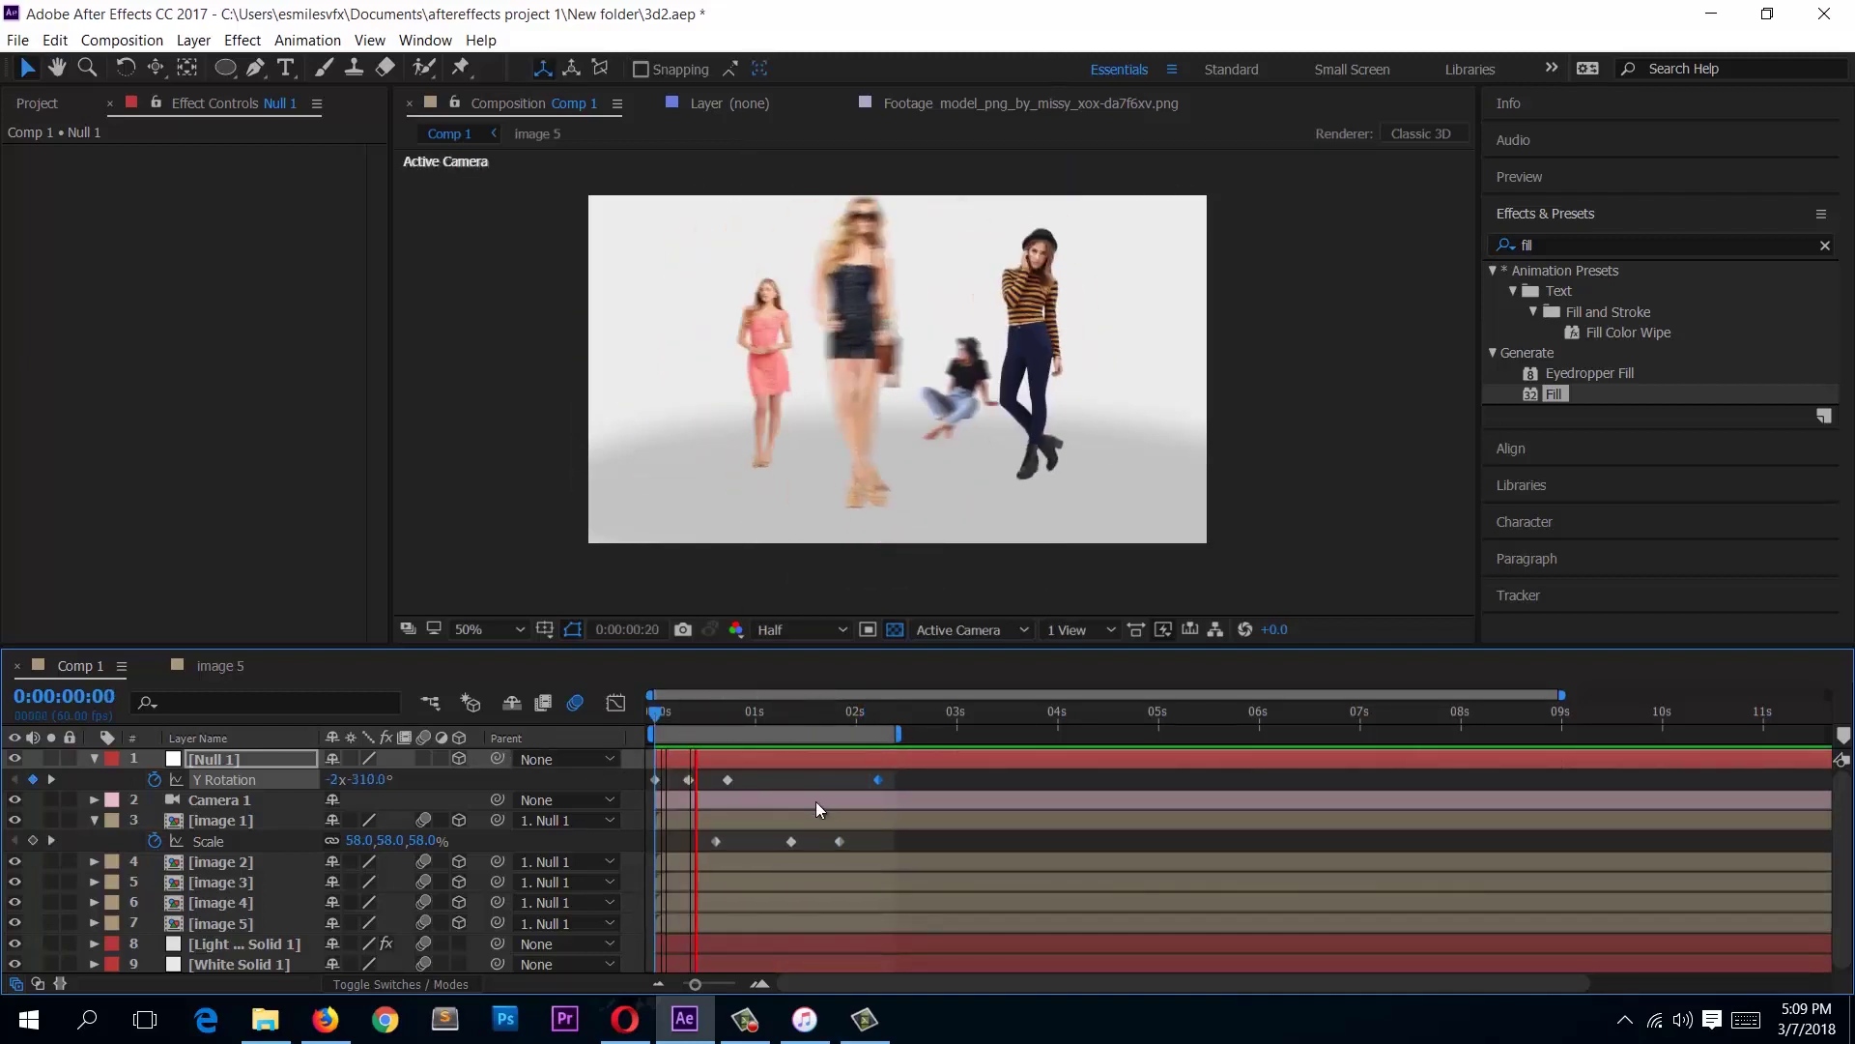
key(space)
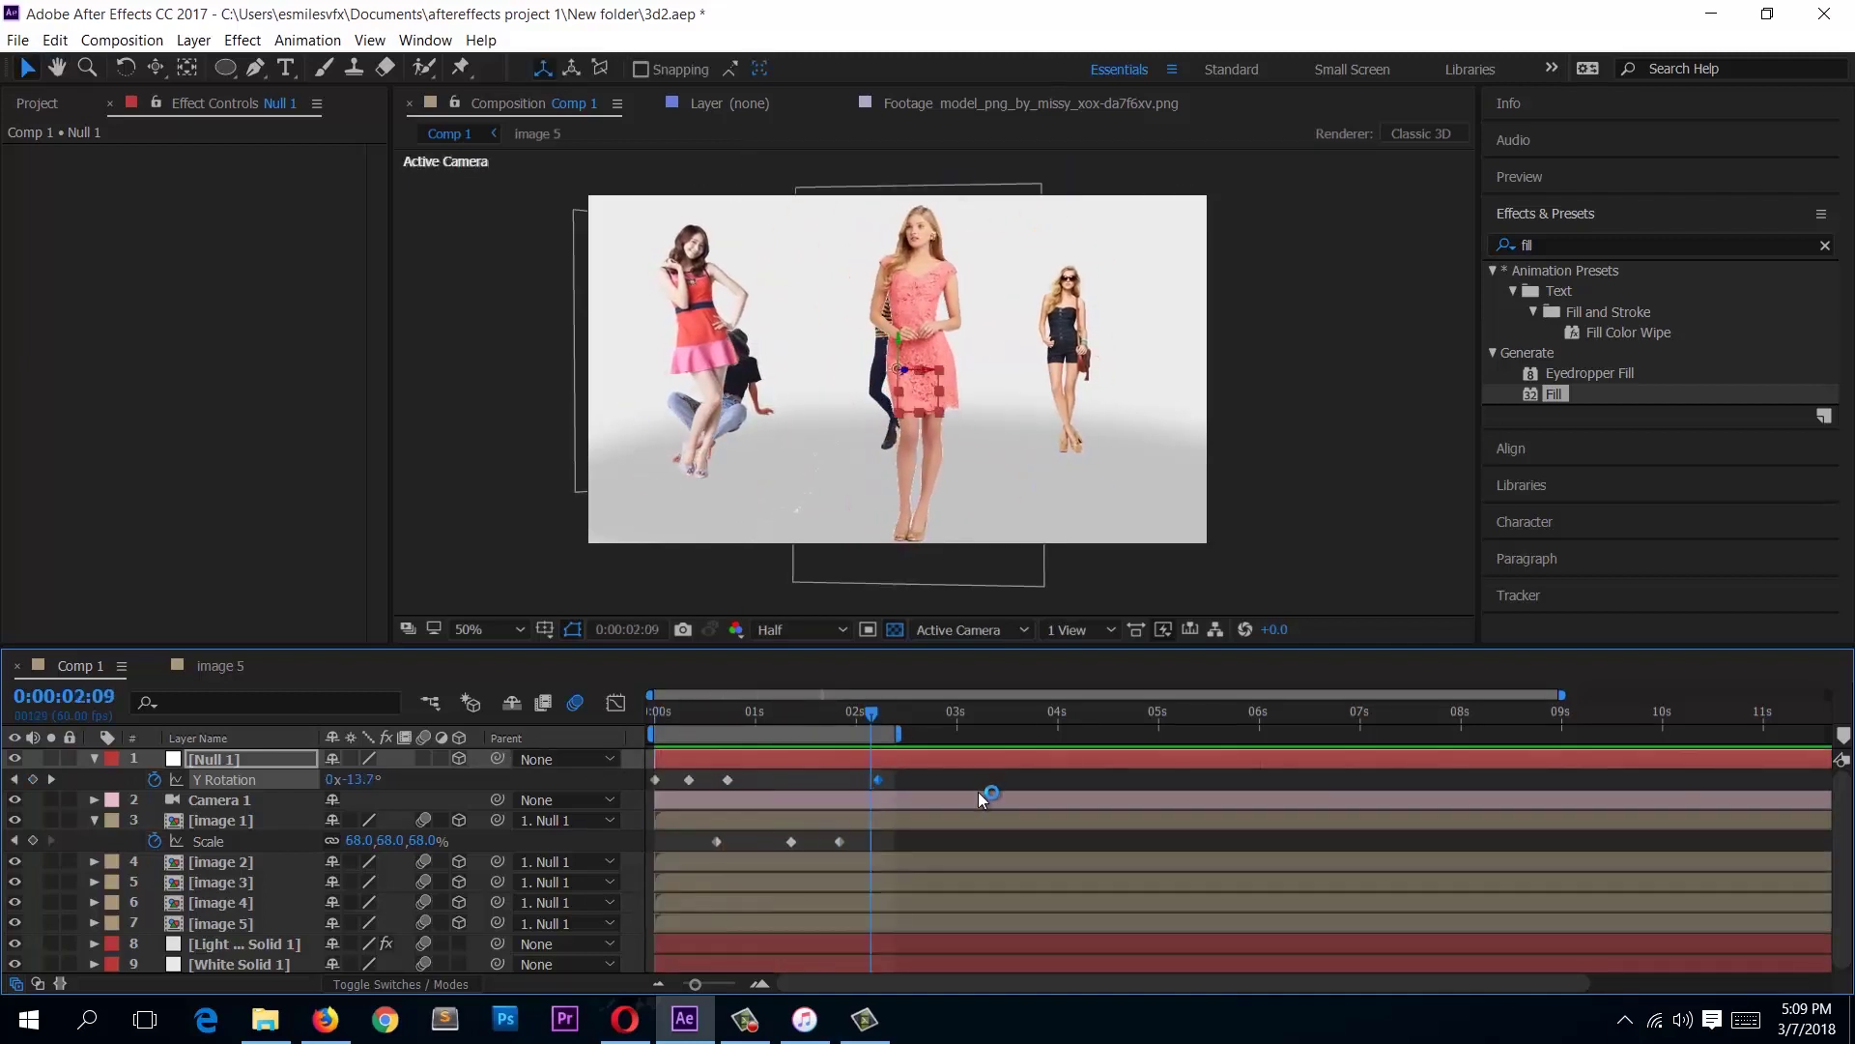
Step: Stop the preview at 0:00:02:09 and box-select all four Y Rotation keyframes
click(1022, 779)
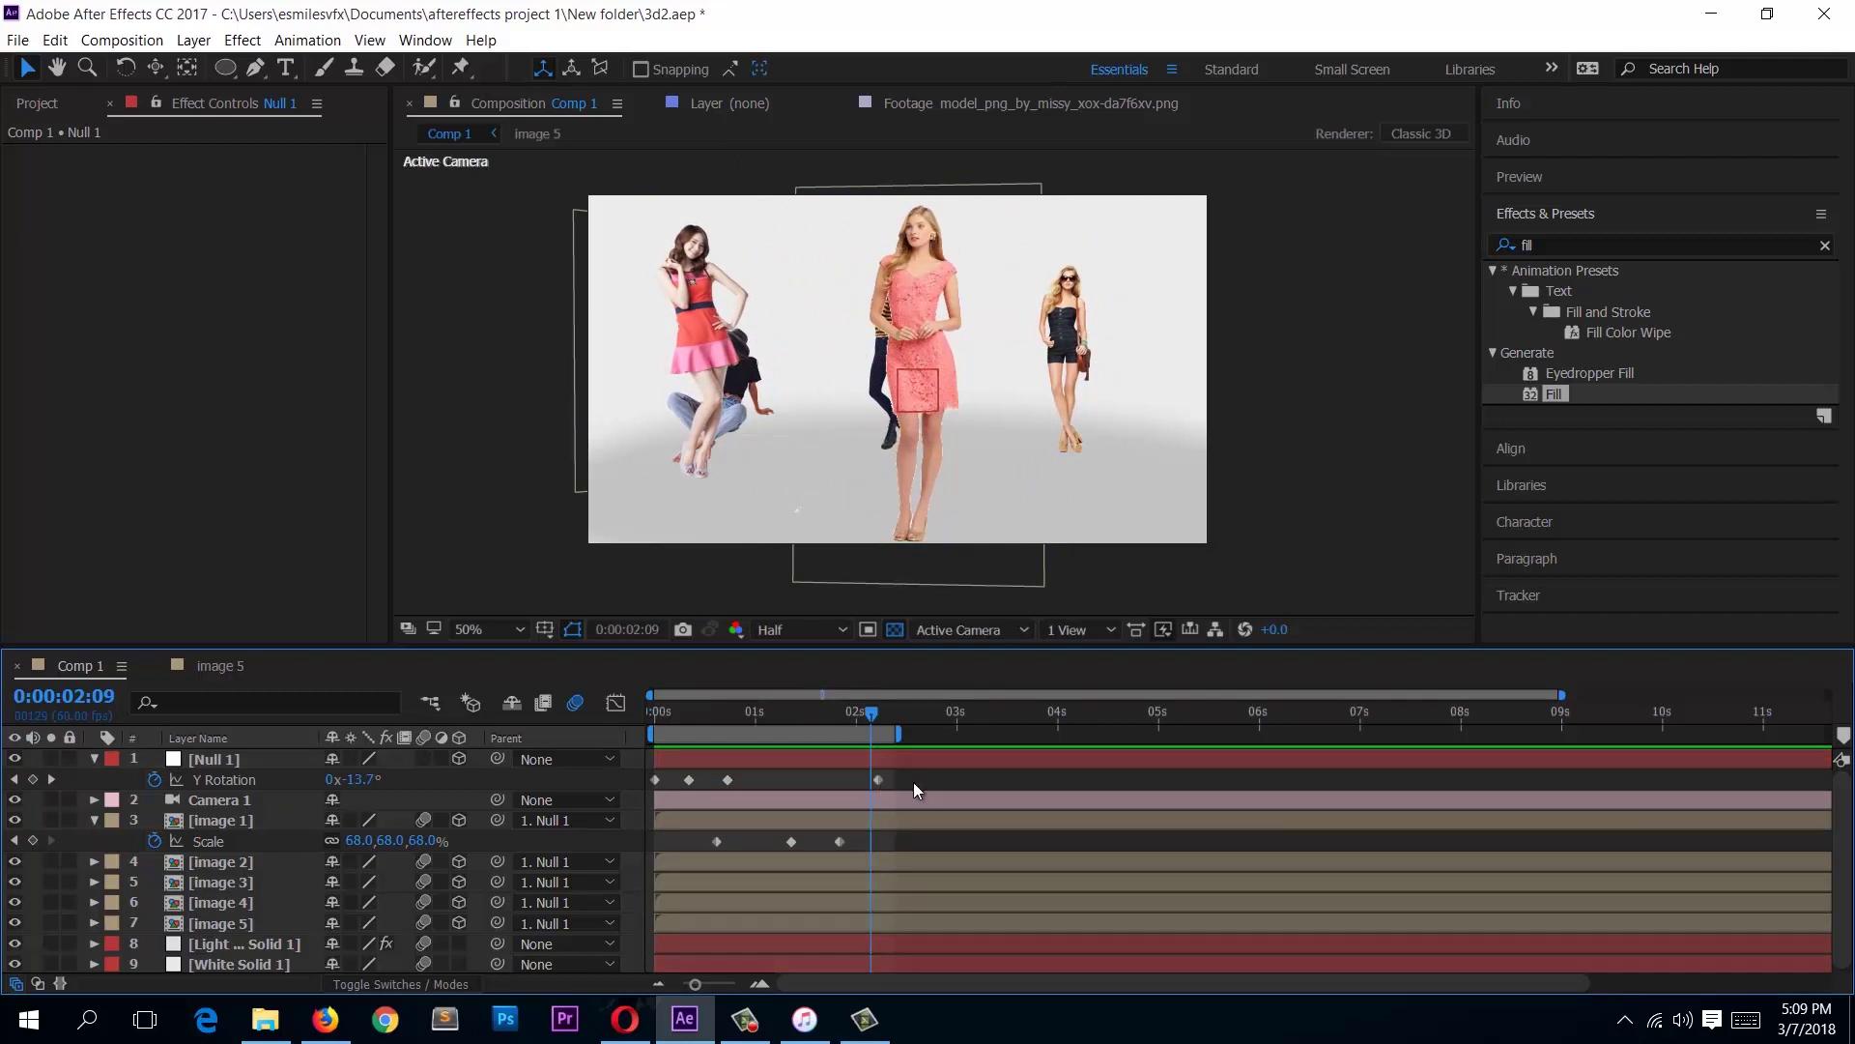
drag(950, 774, 847, 789)
drag(665, 798, 649, 798)
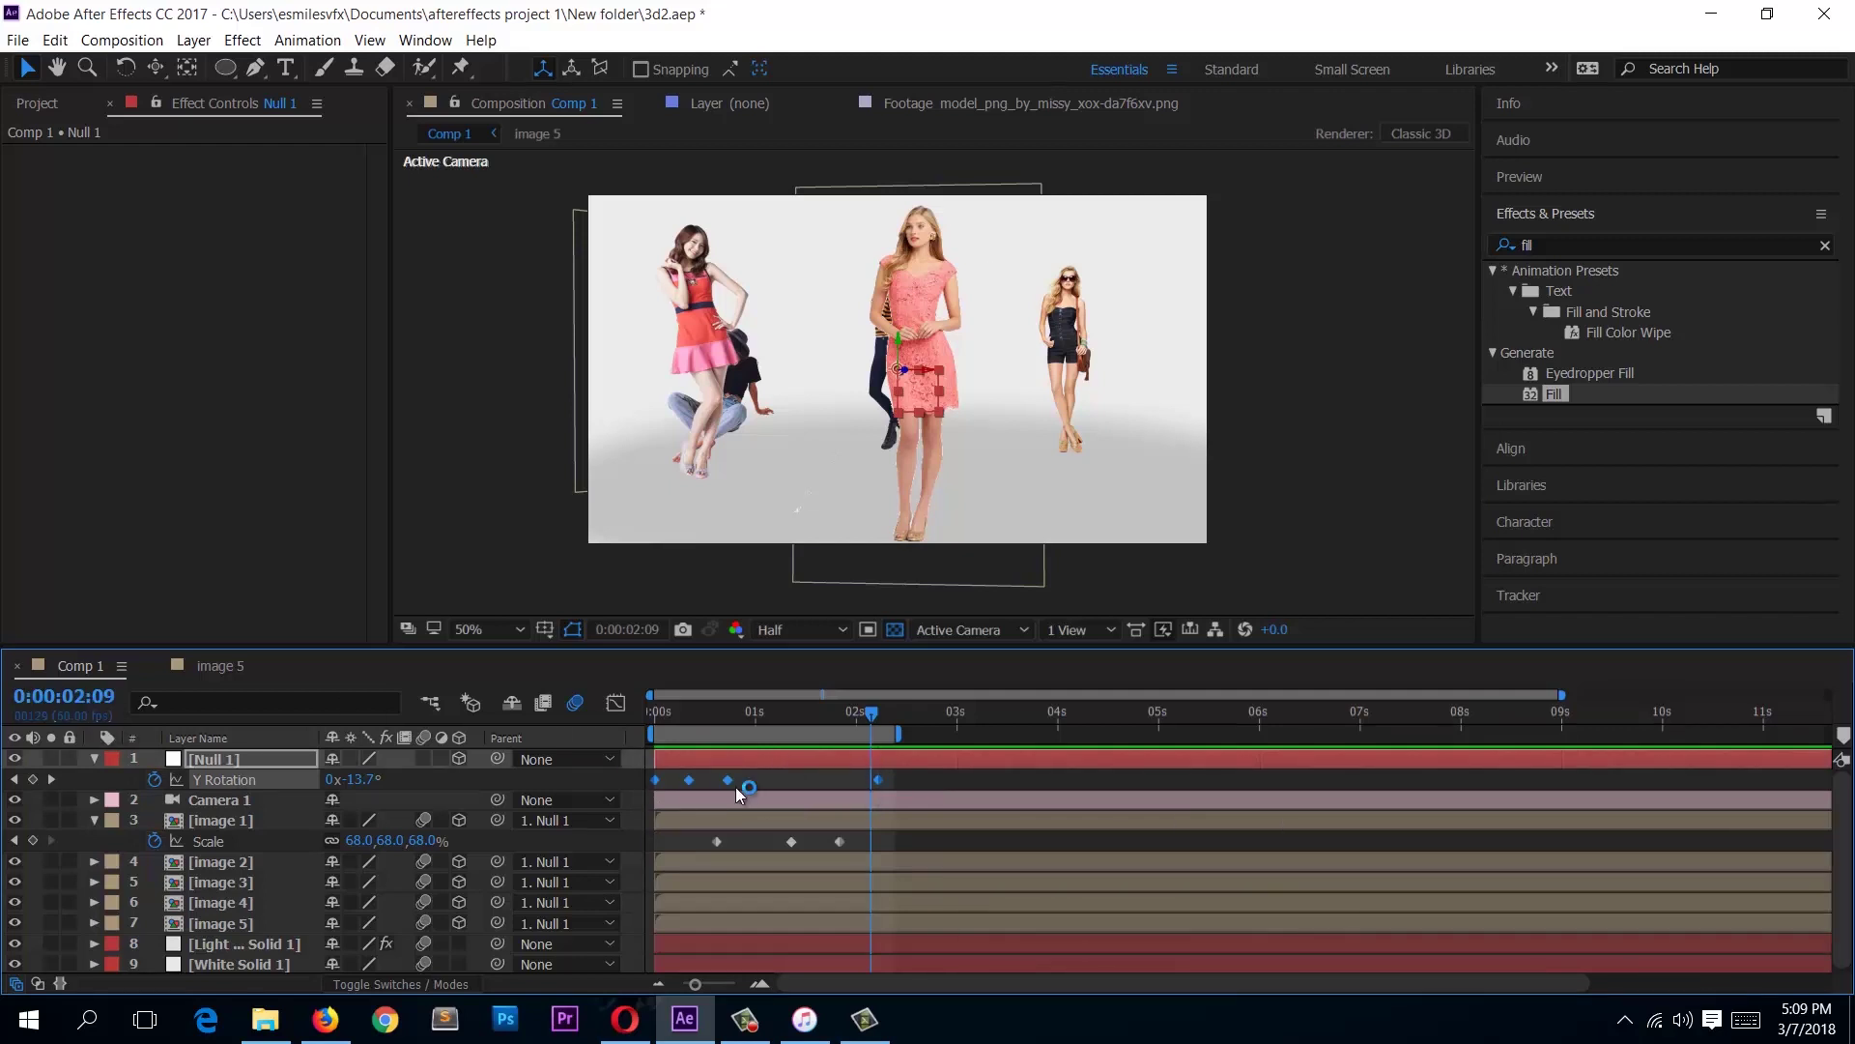
Step: Apply Easy Ease In to Null 1's four Y Rotation keyframes, then return to frame 0
right_click(878, 777)
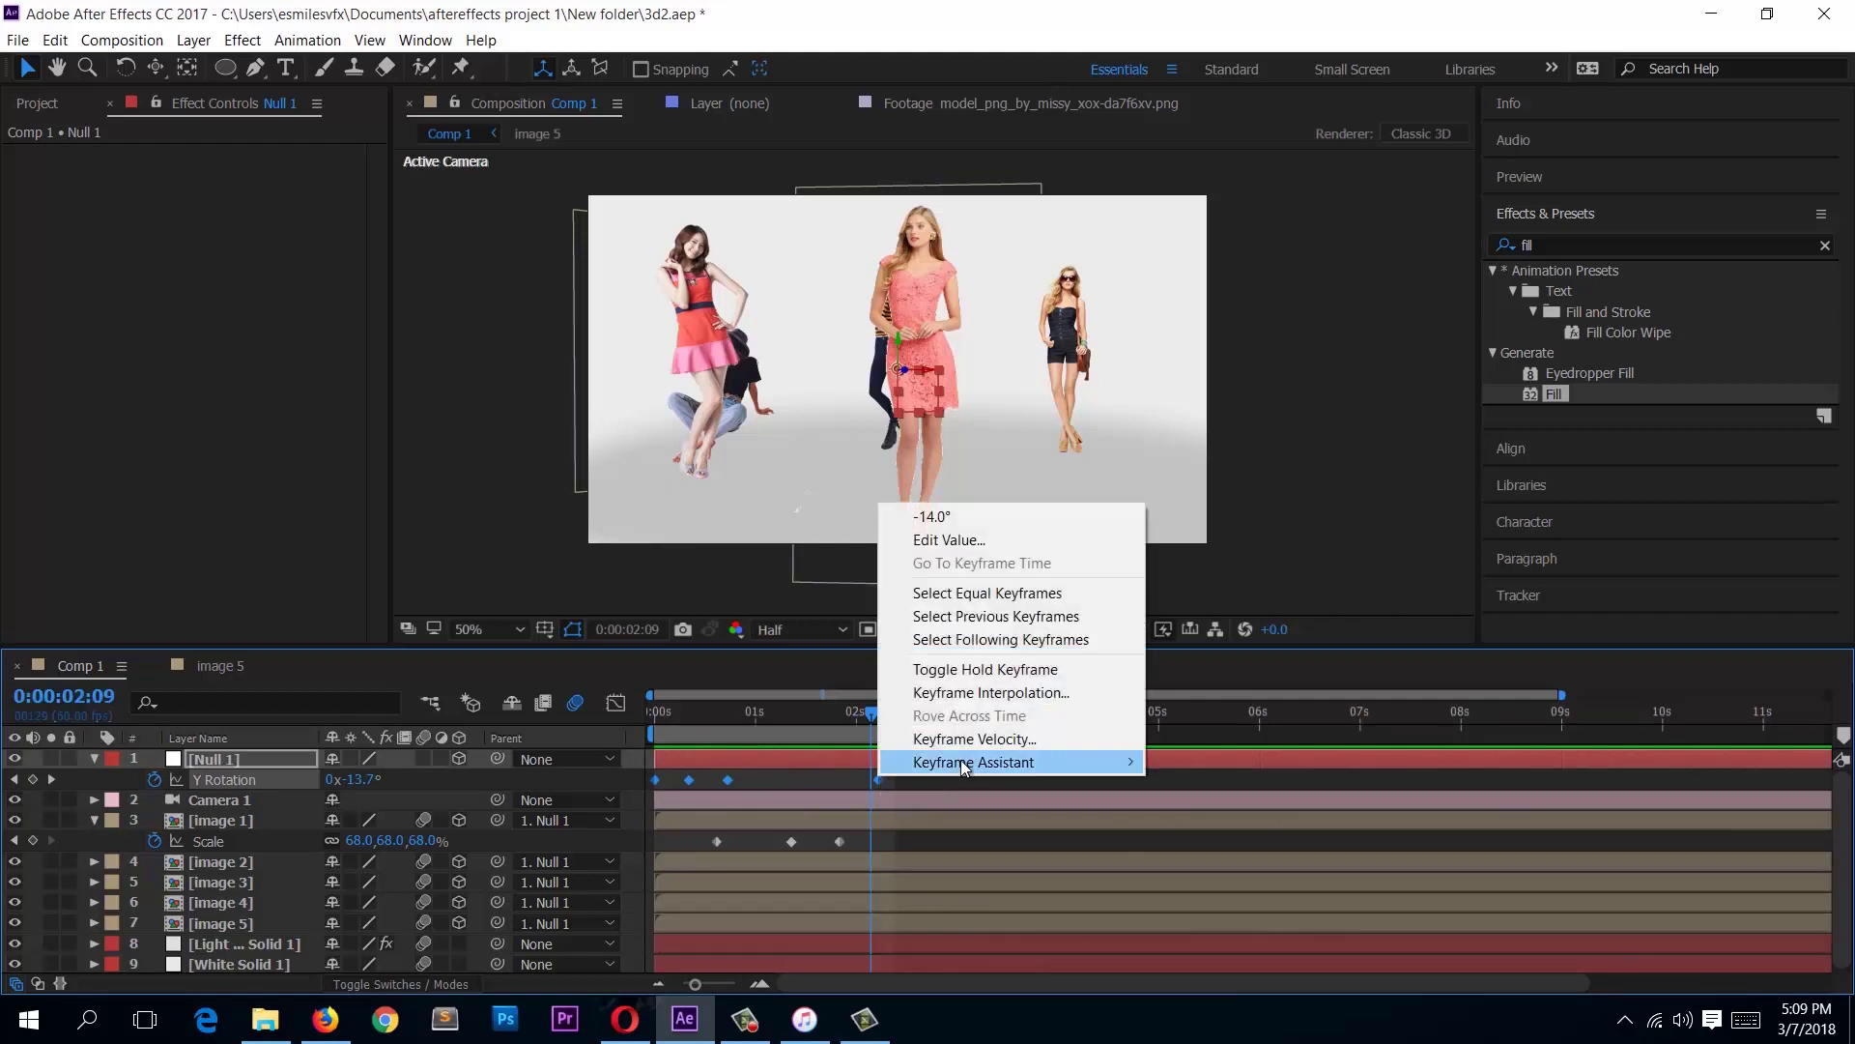
mouse_move(971, 762)
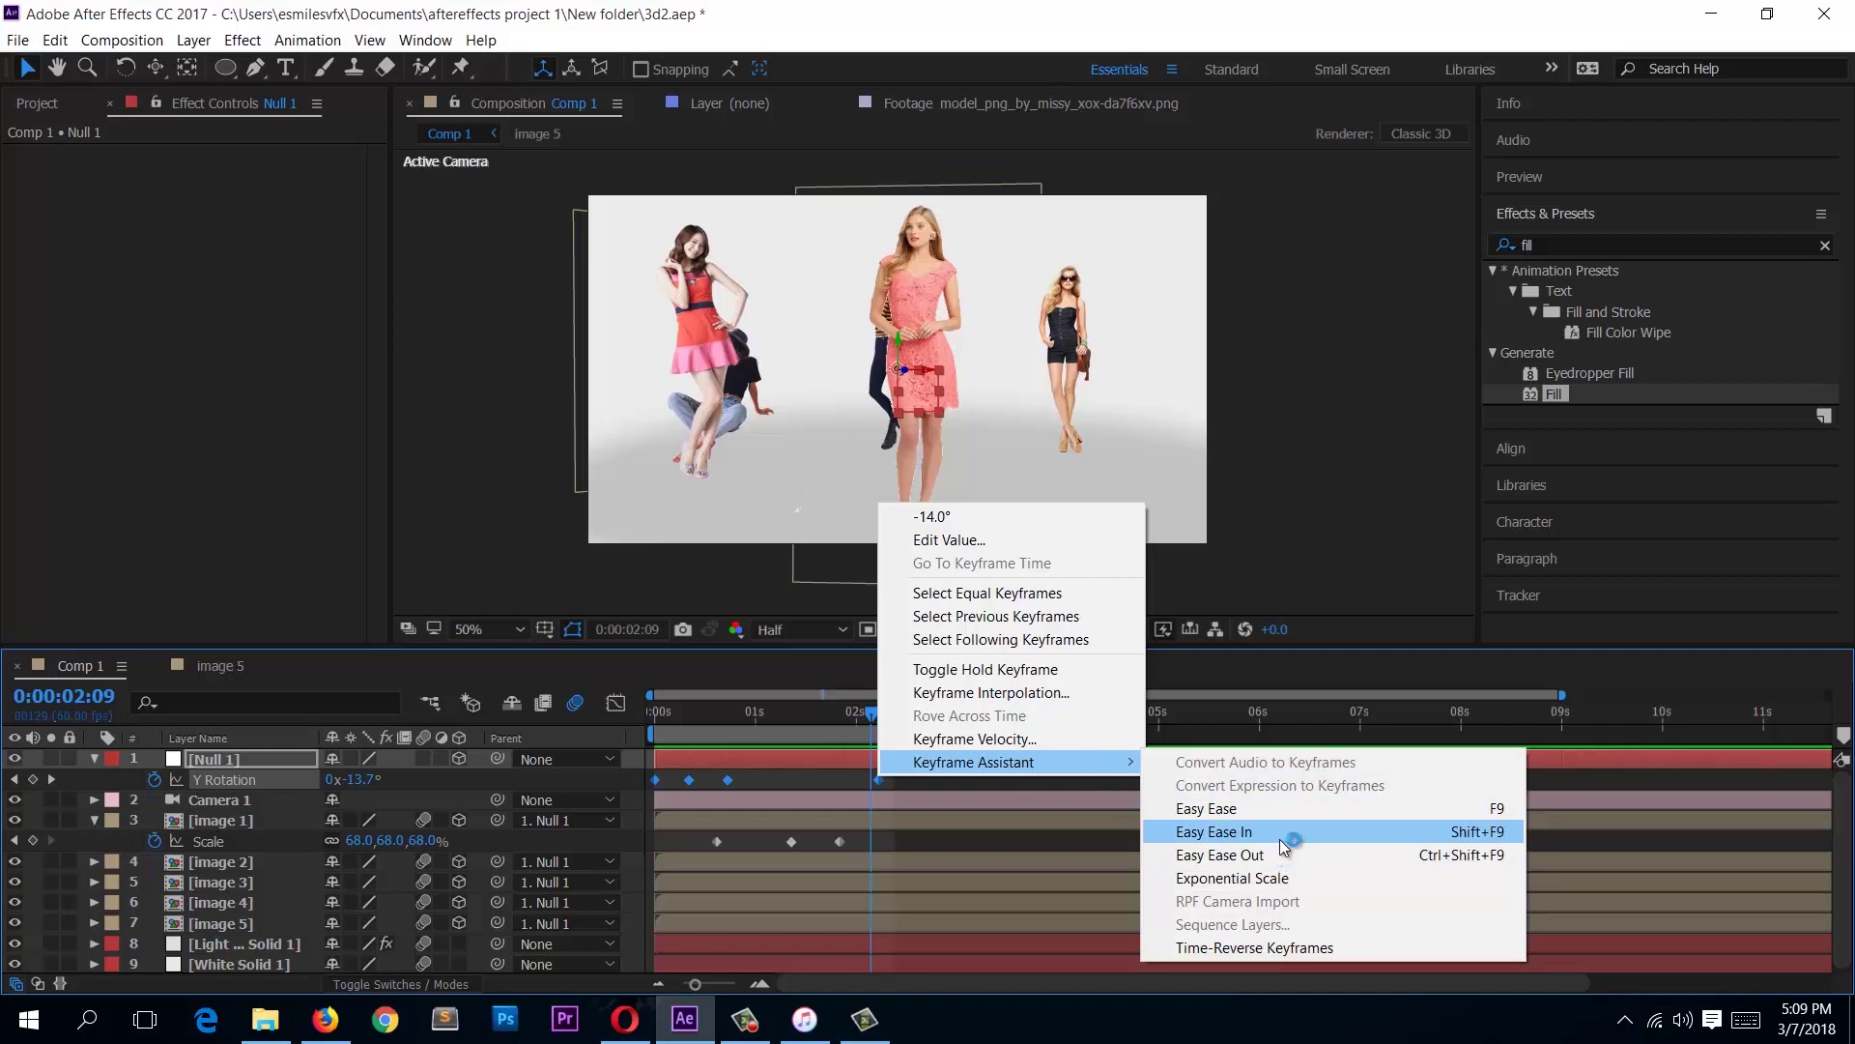
click(1277, 831)
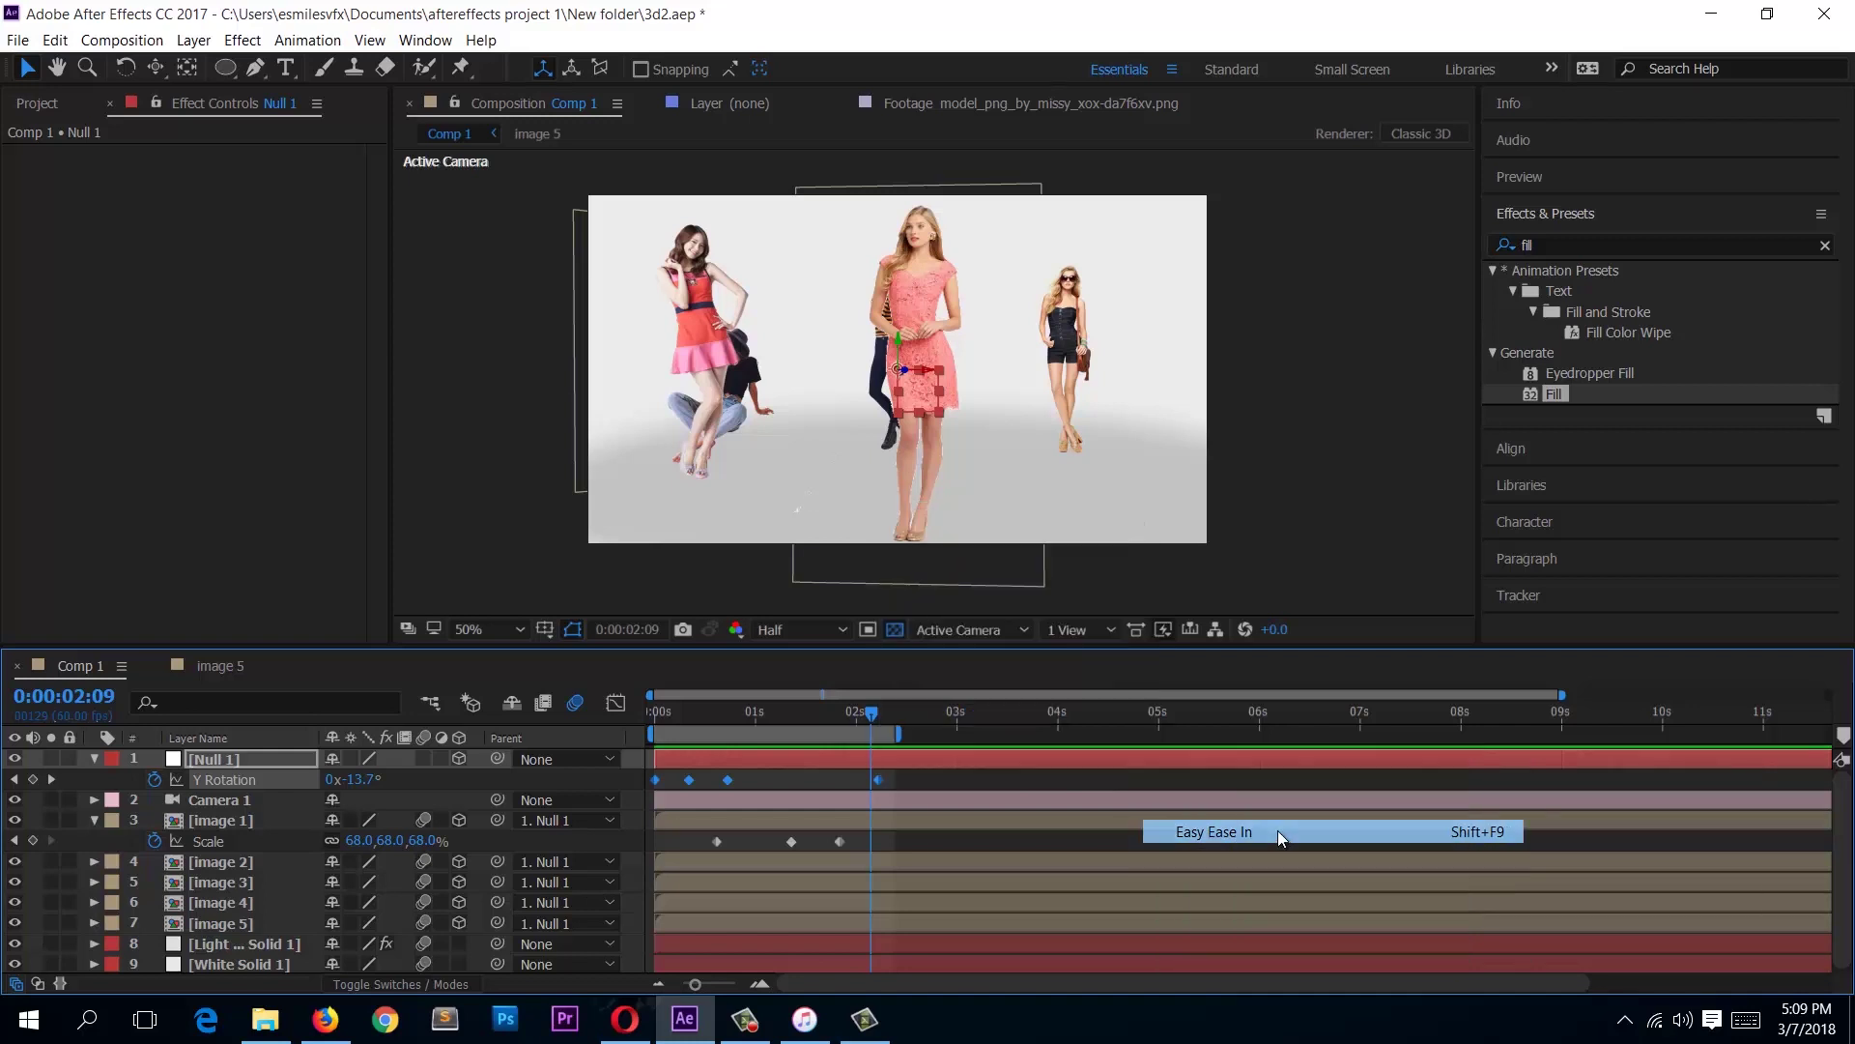
drag(875, 736, 472, 727)
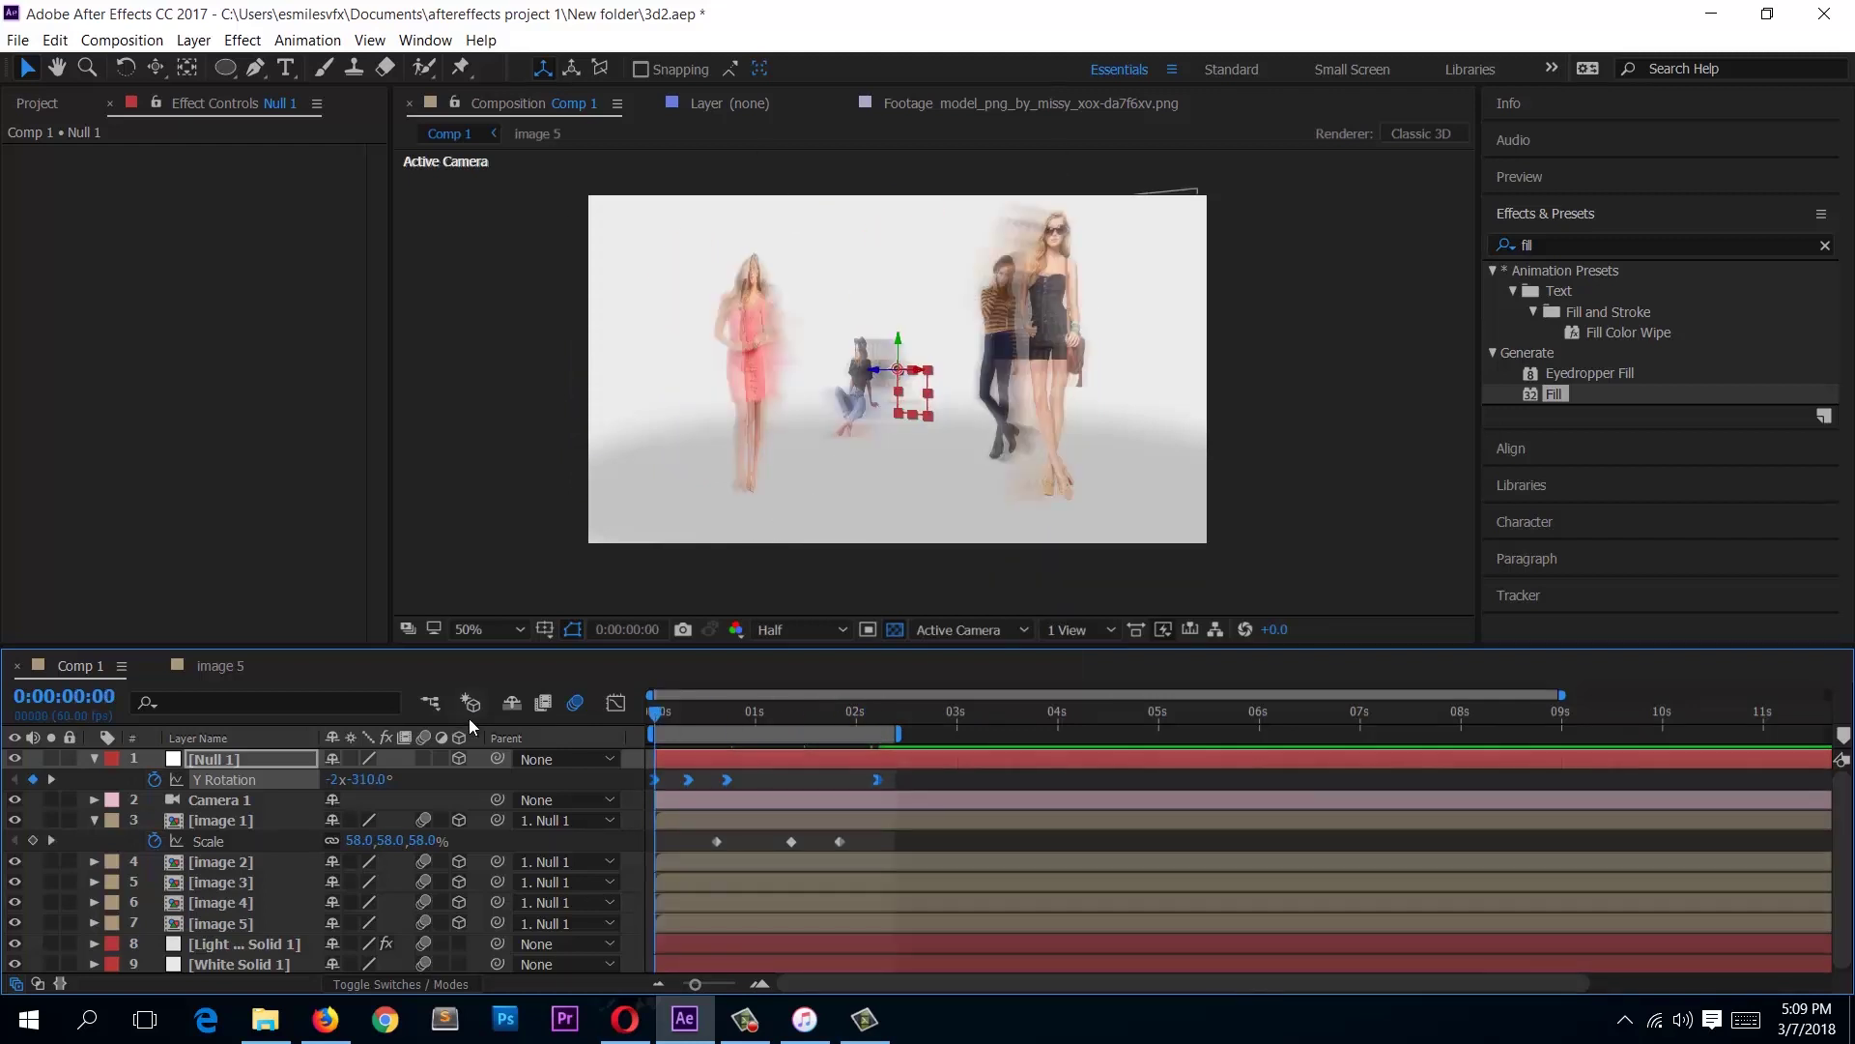
Step: Preview the eased spin, then toggle the Y Rotation keyframes' interpolation twice
key(space)
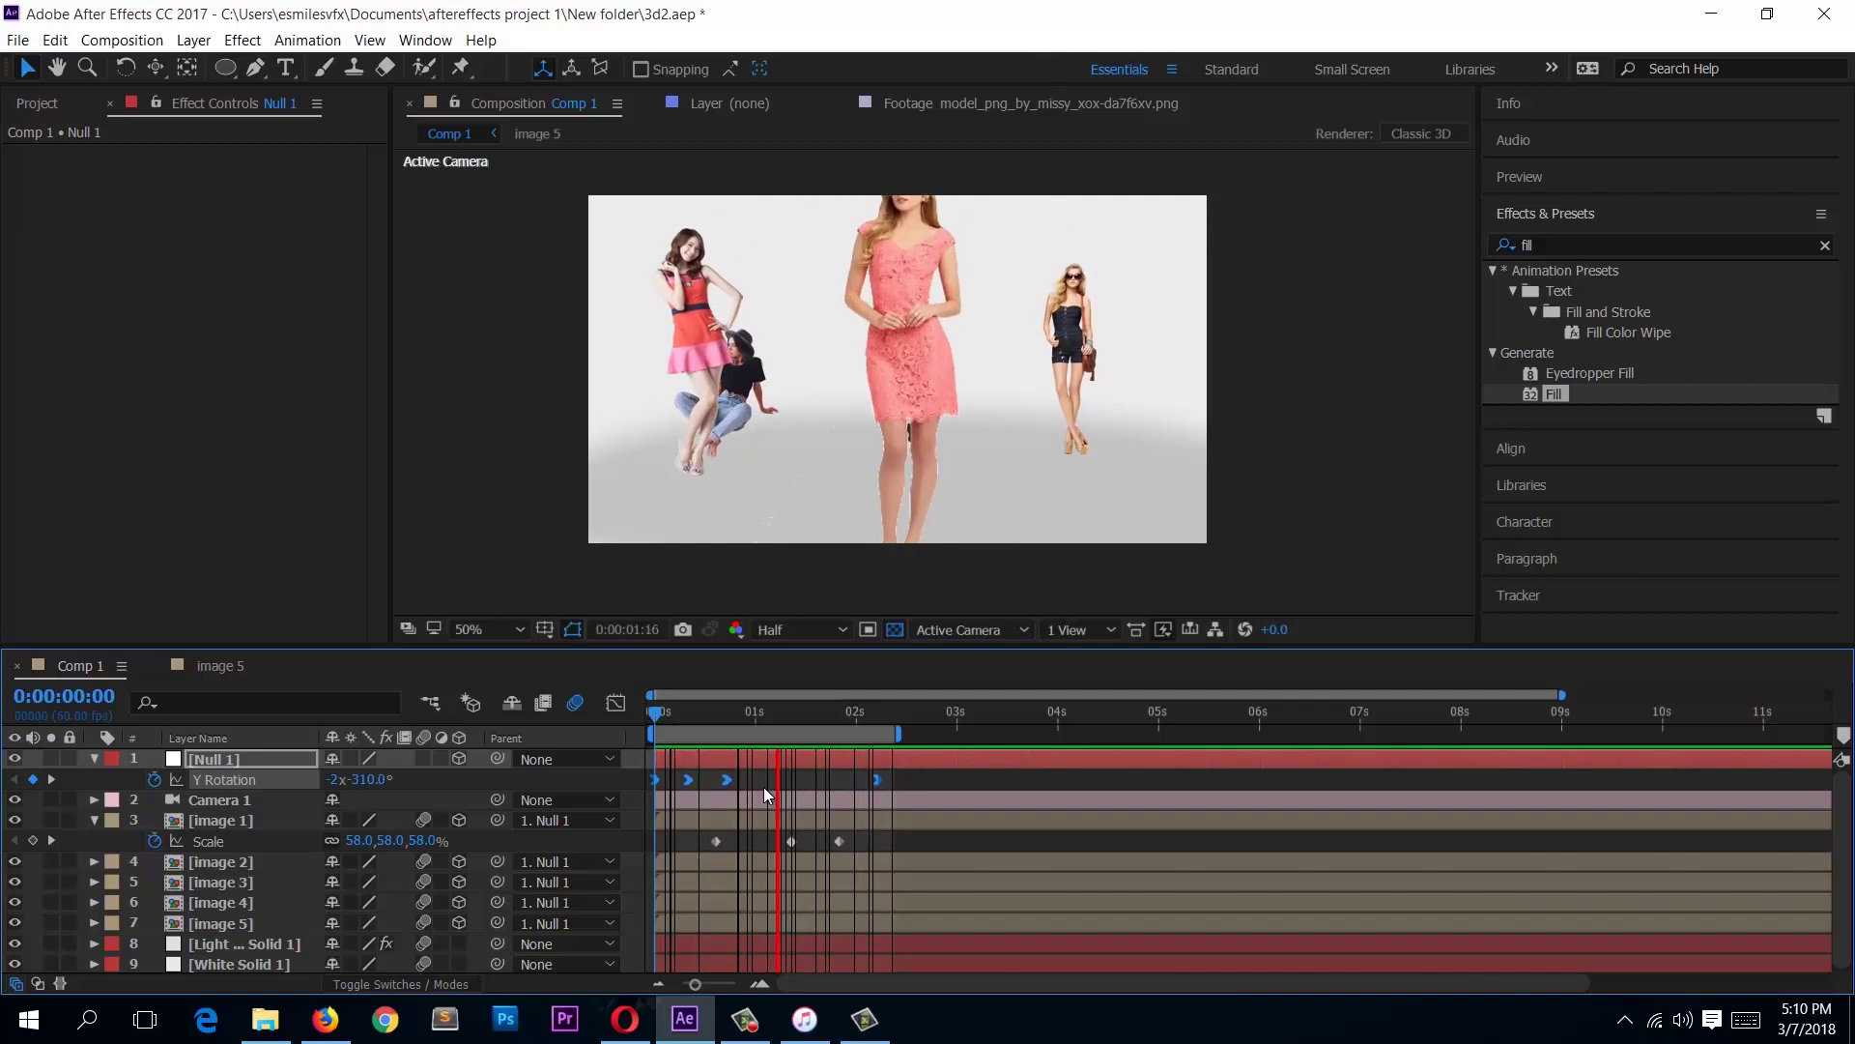
key(space)
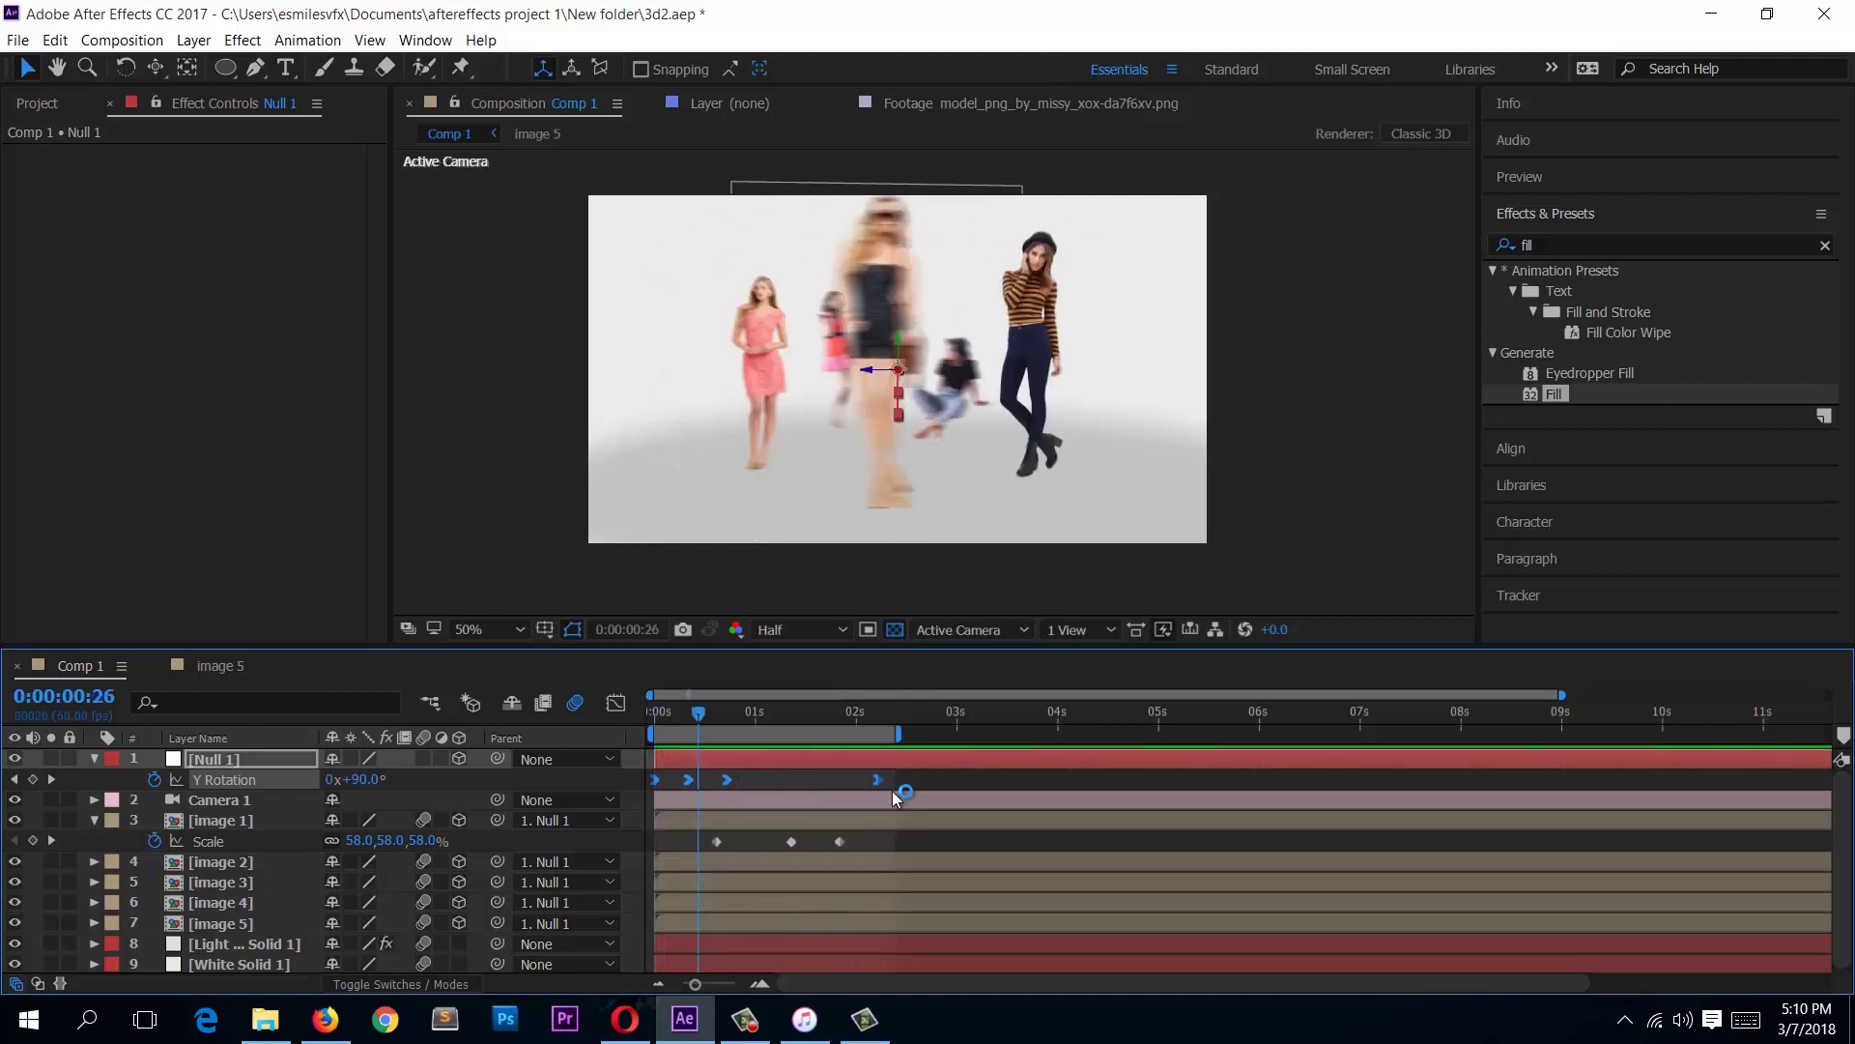
ctrl+click(876, 779)
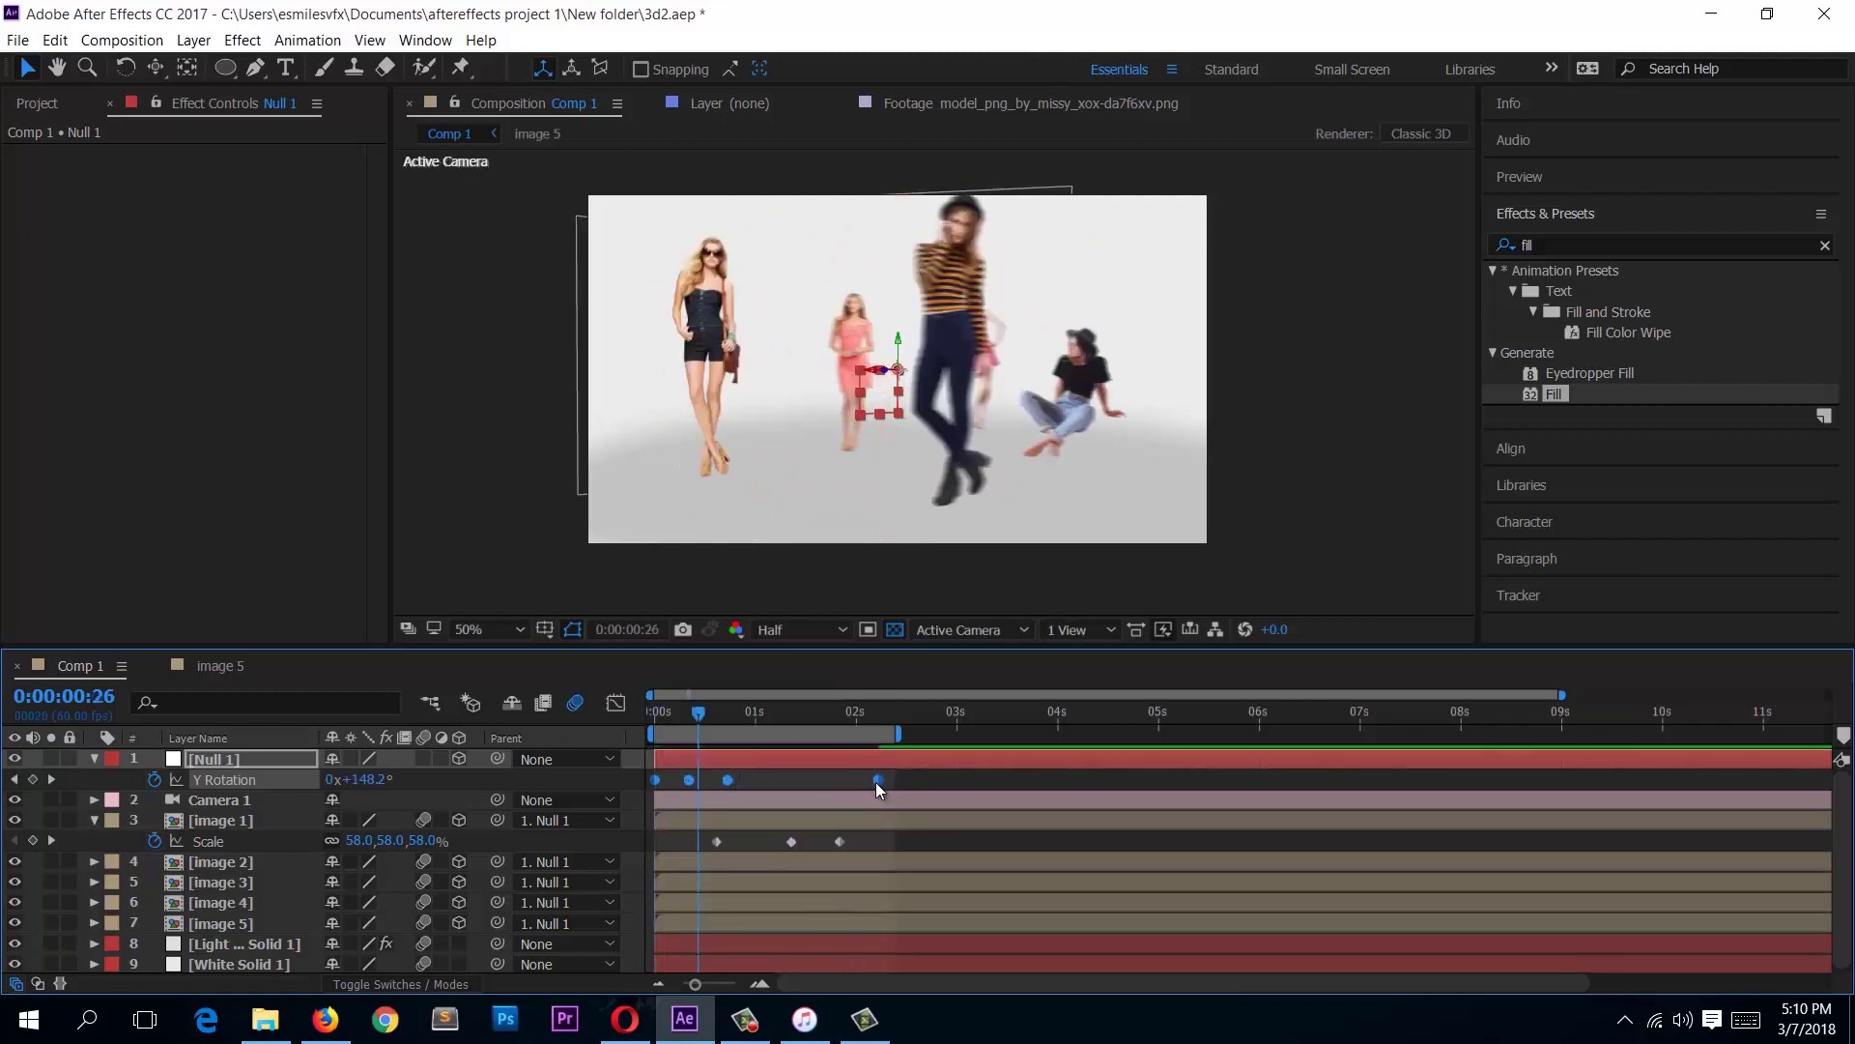
ctrl+click(878, 781)
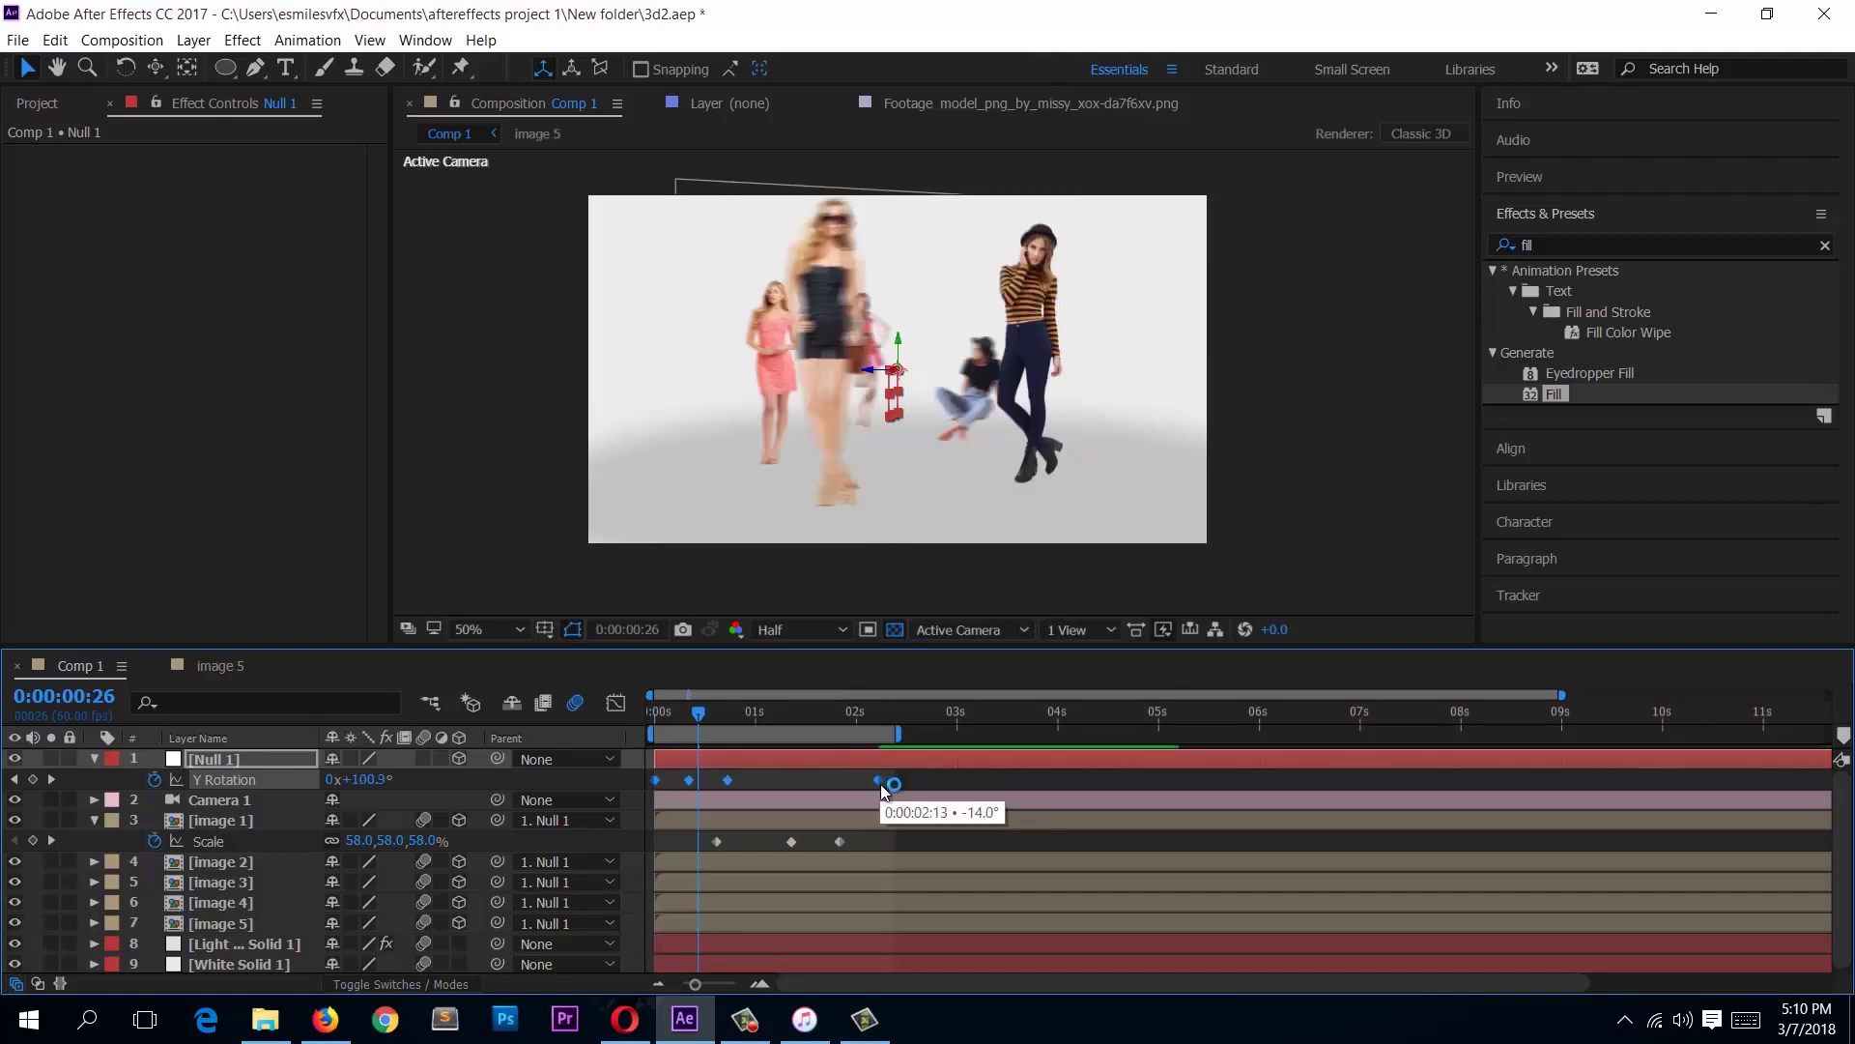
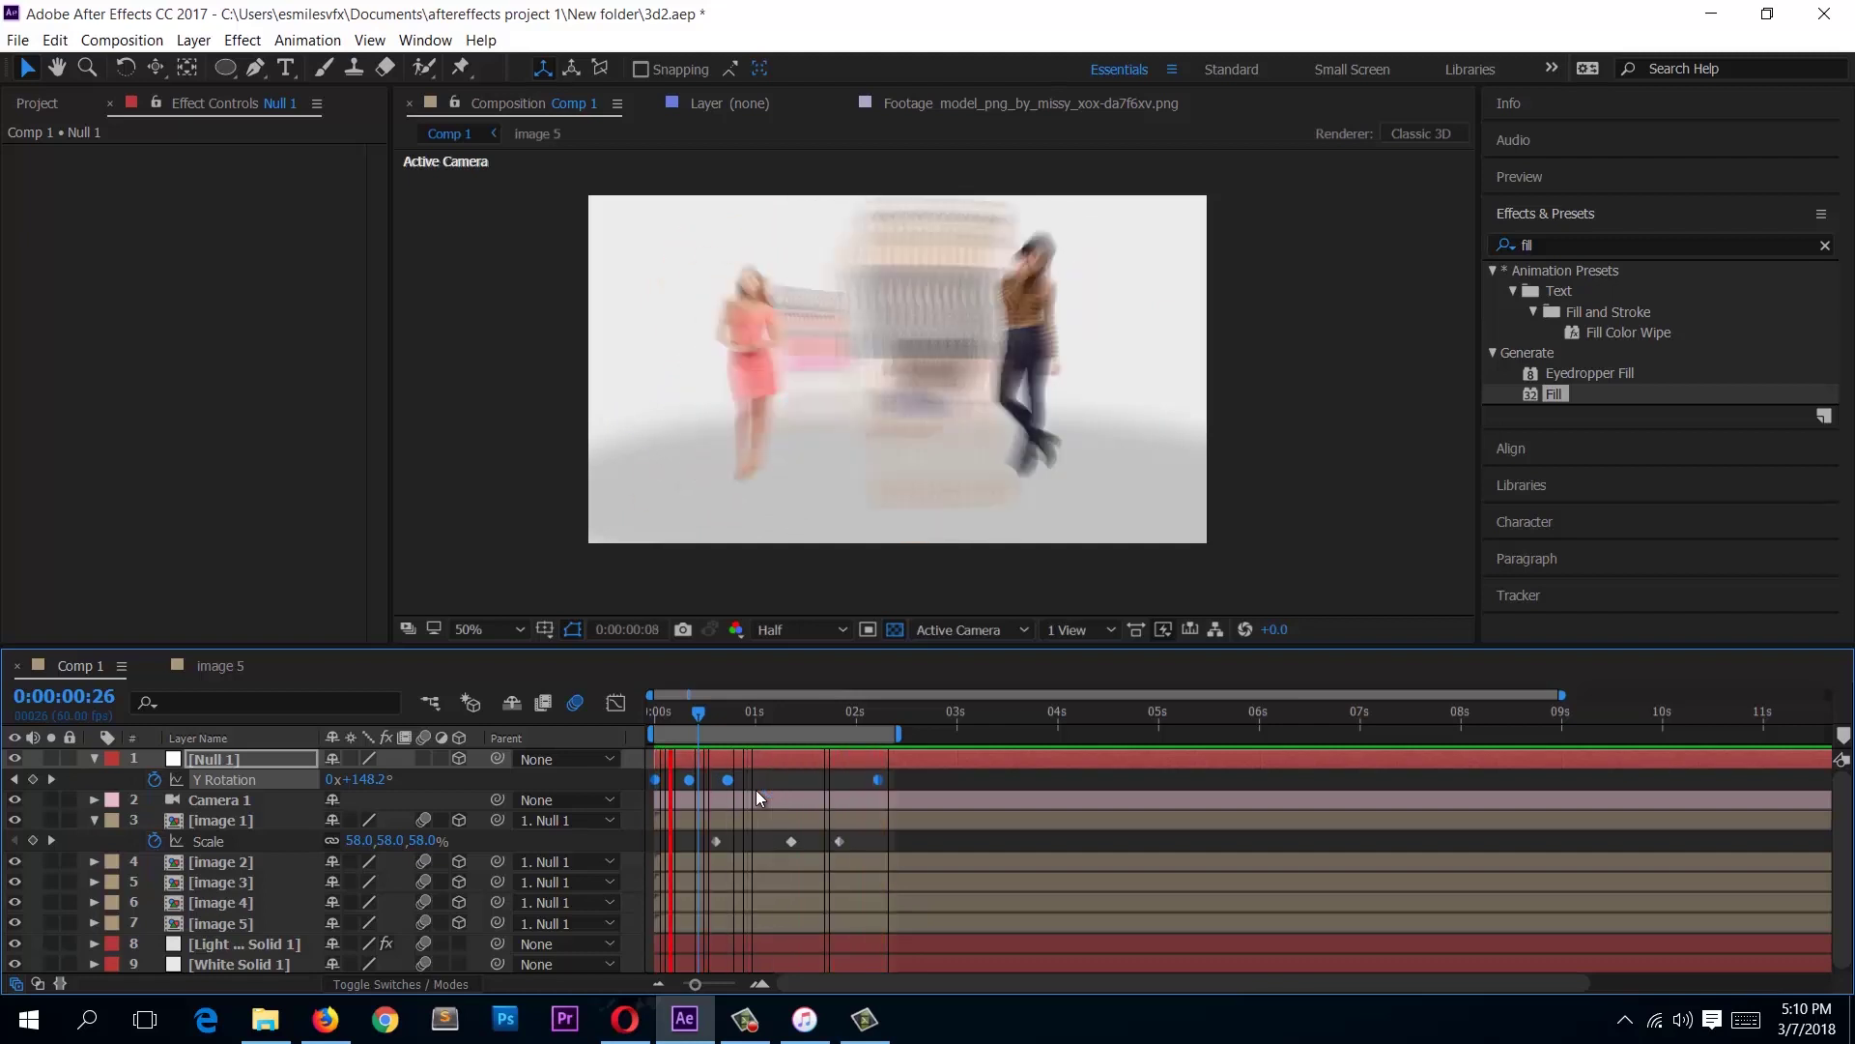
Step: Stop the RAM preview, leaving the playhead at 0:00:01:38
key(space)
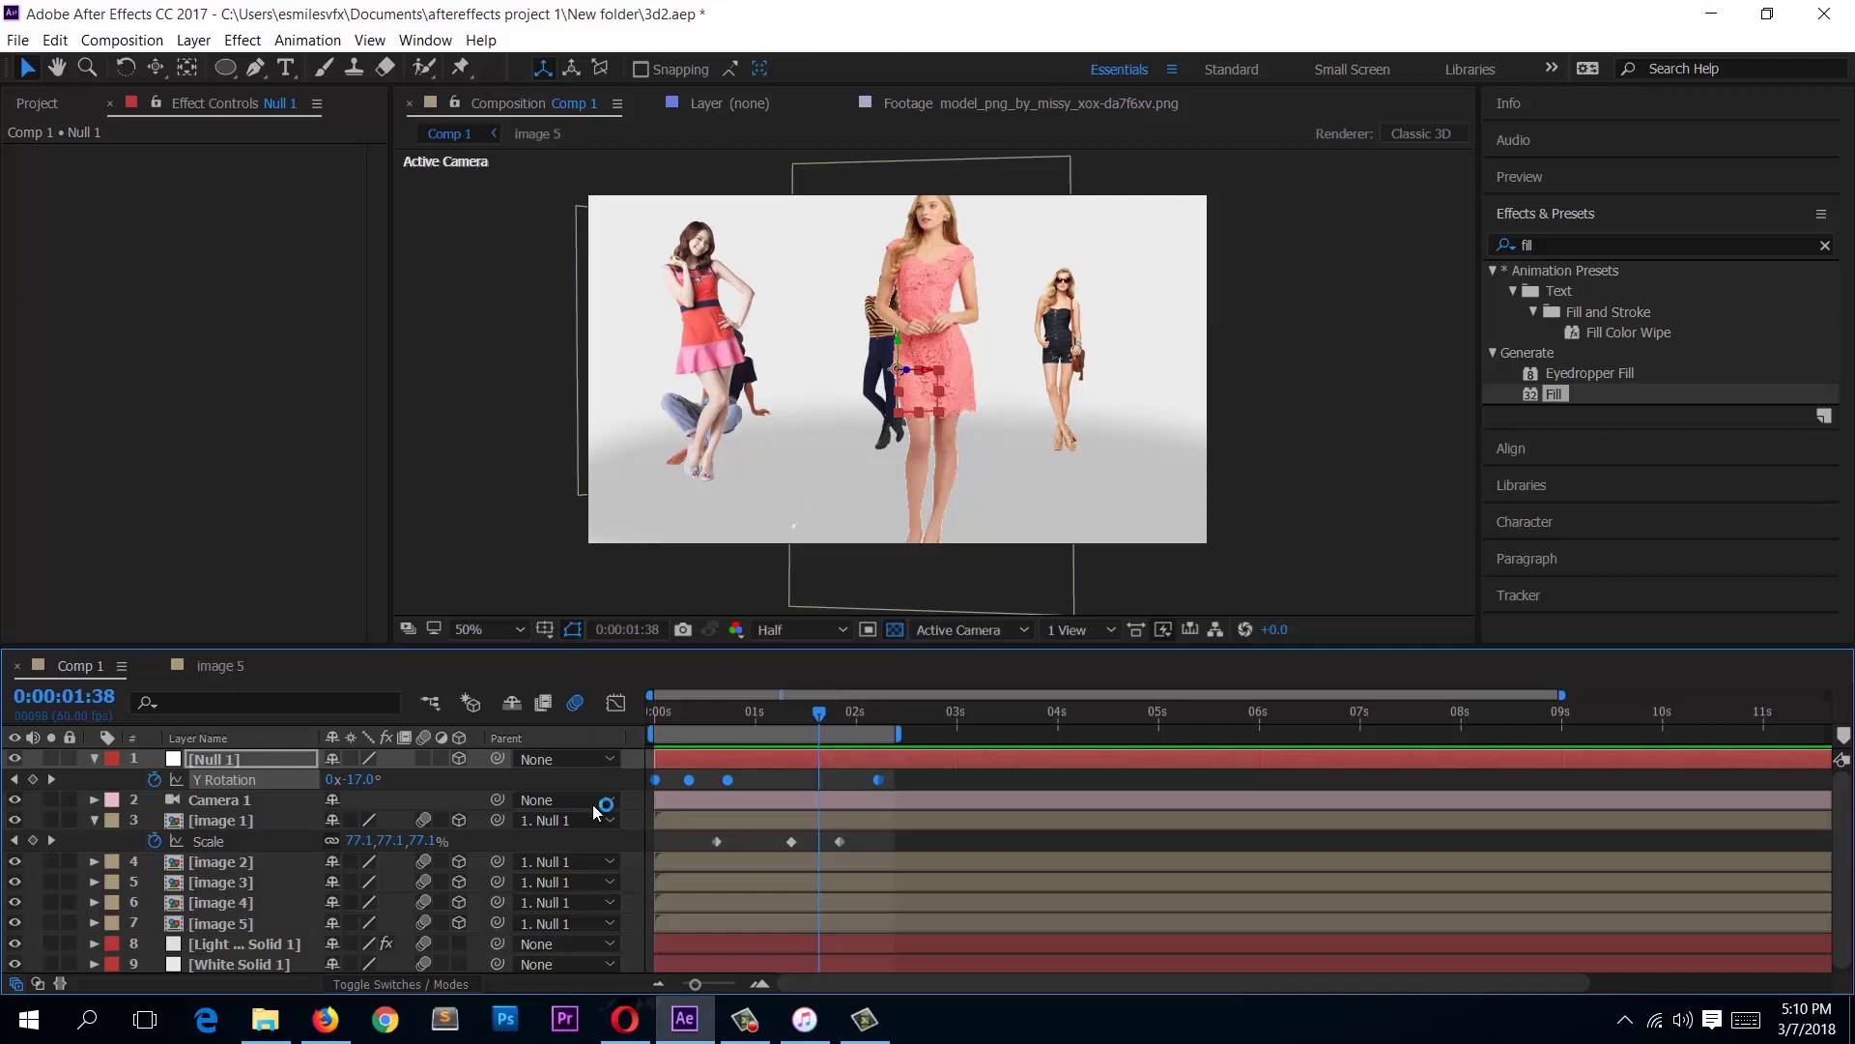
Step: Open the Graph Editor with only animated properties, showing Null 1's Y Rotation as a speed graph
click(612, 703)
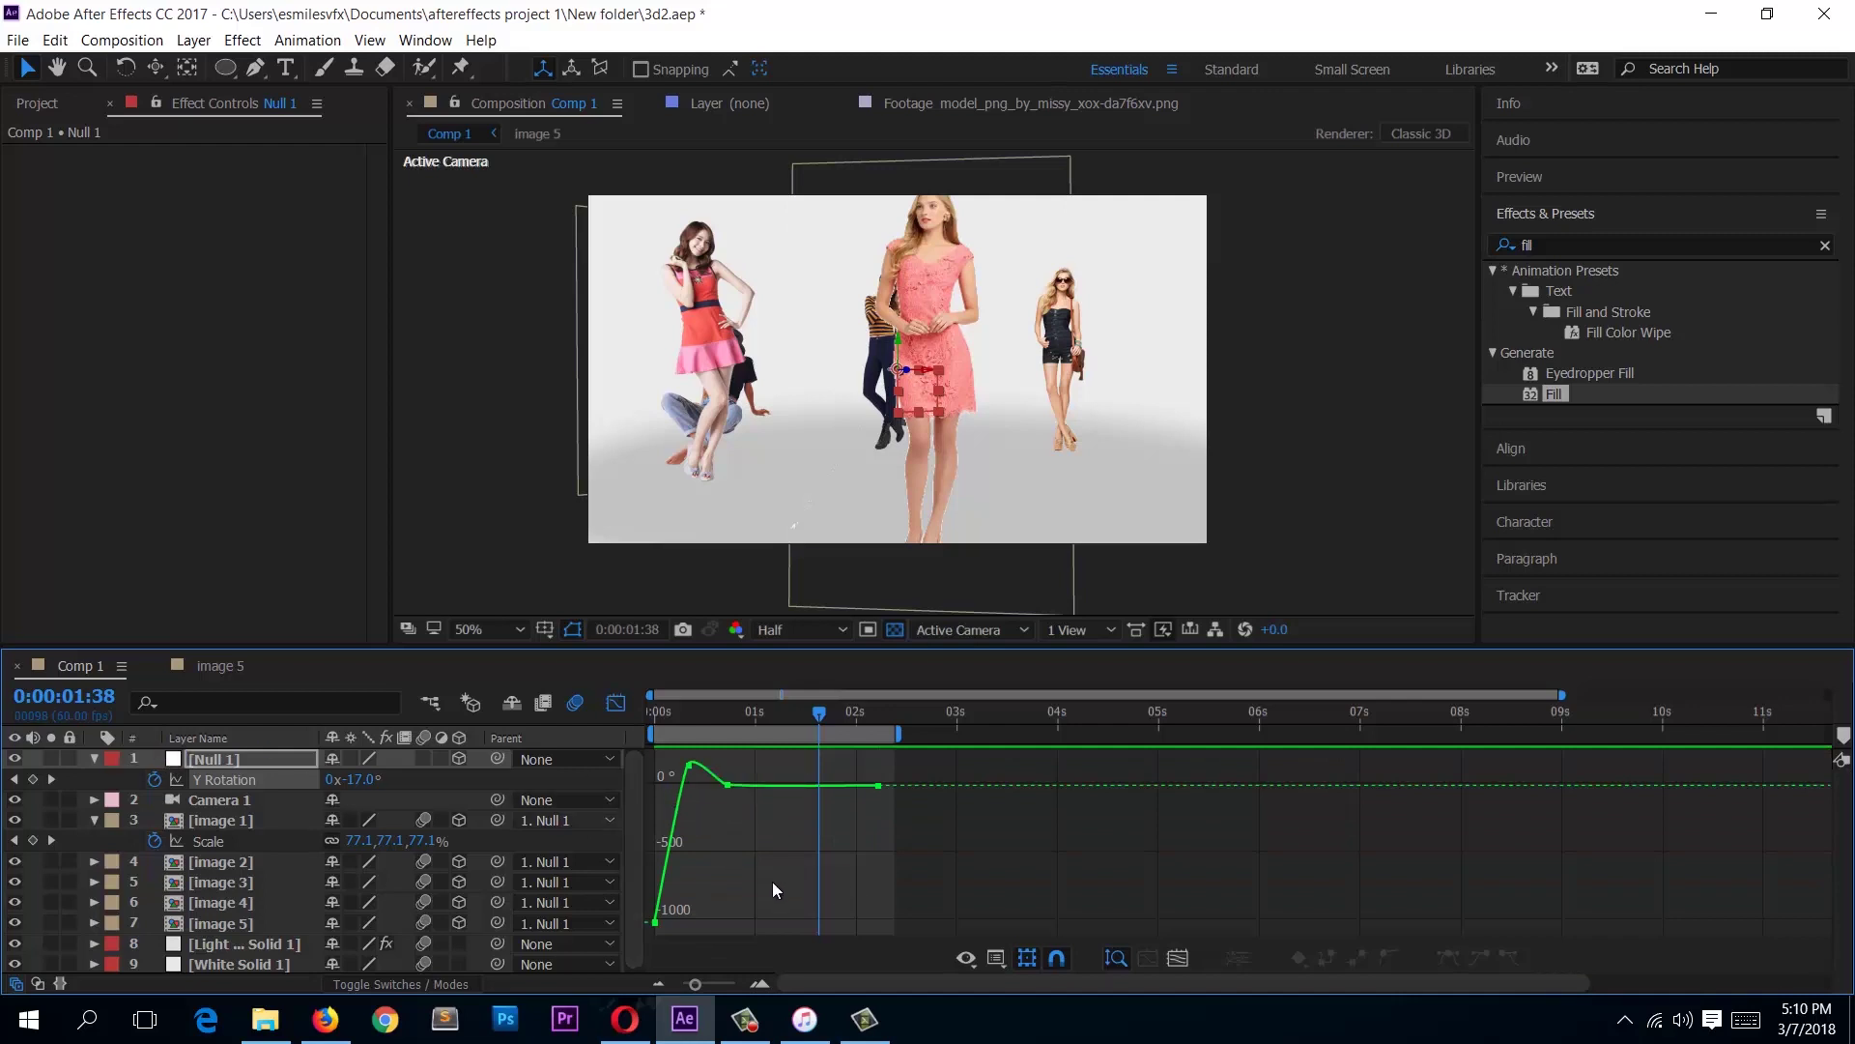
right_click(739, 798)
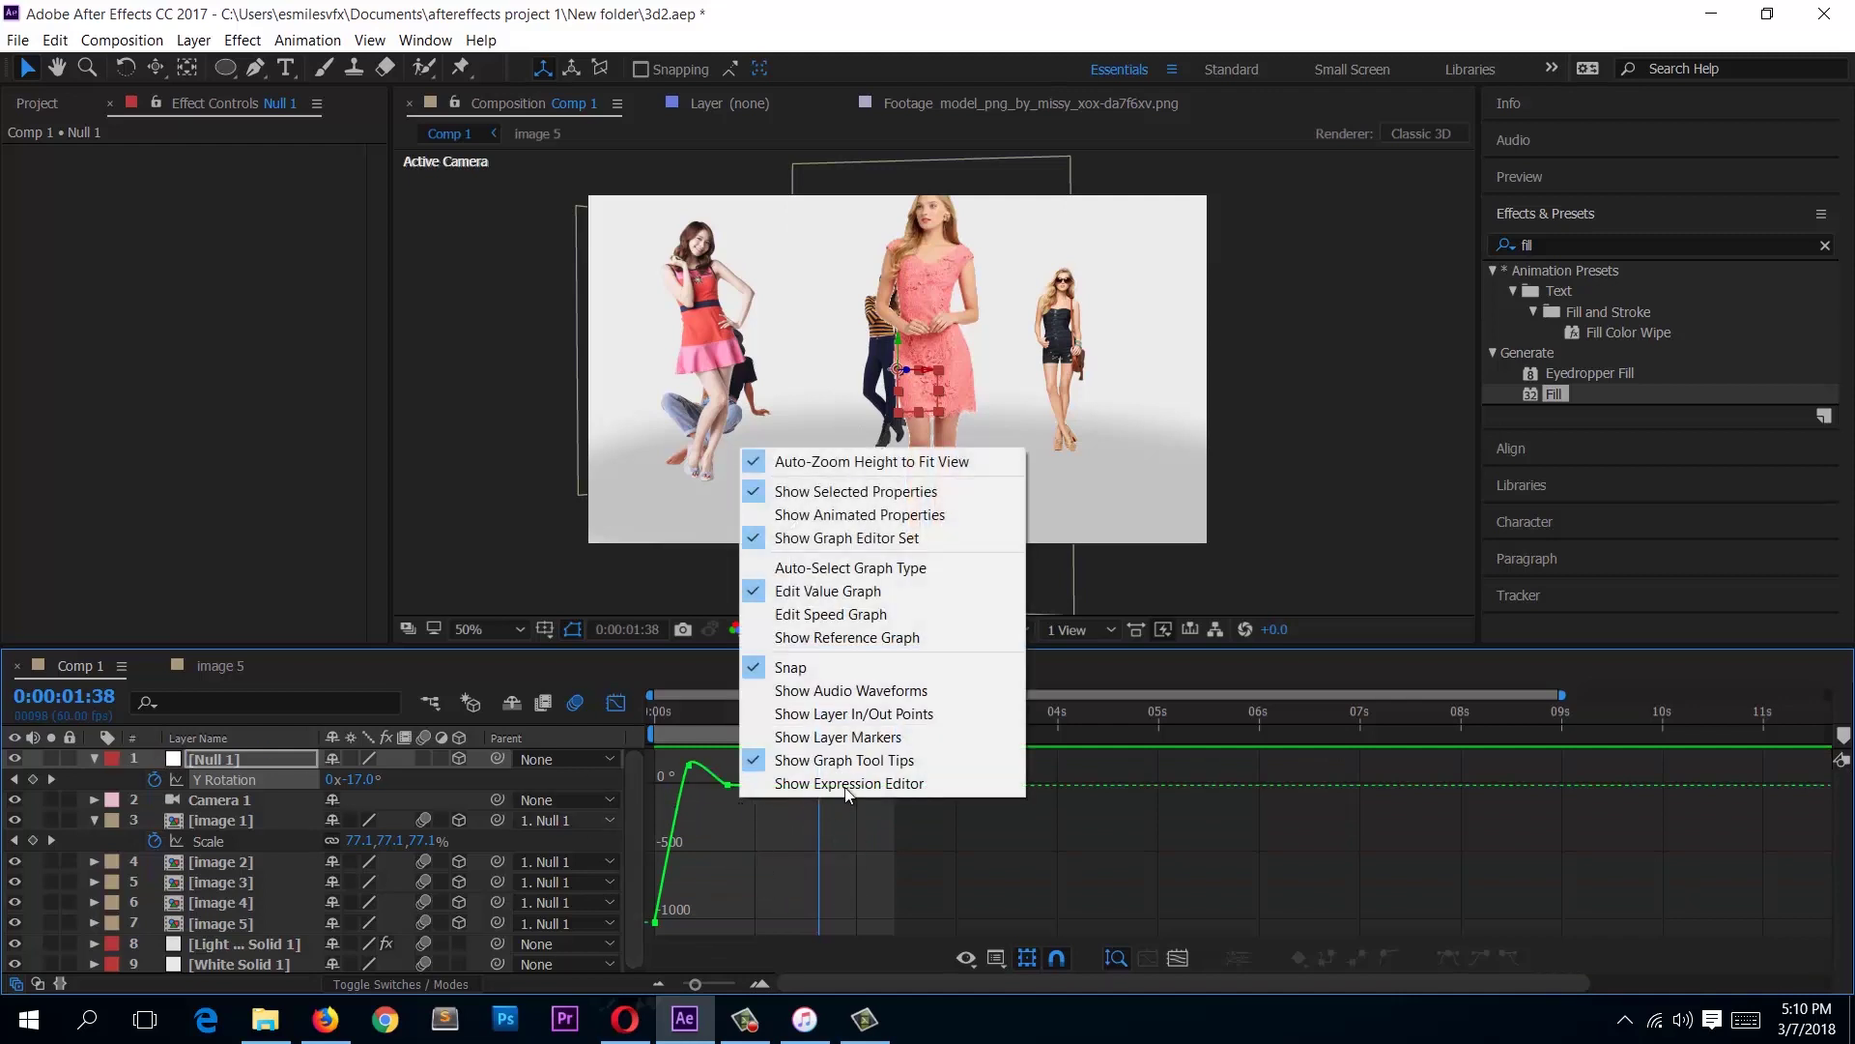
click(901, 518)
right_click(826, 723)
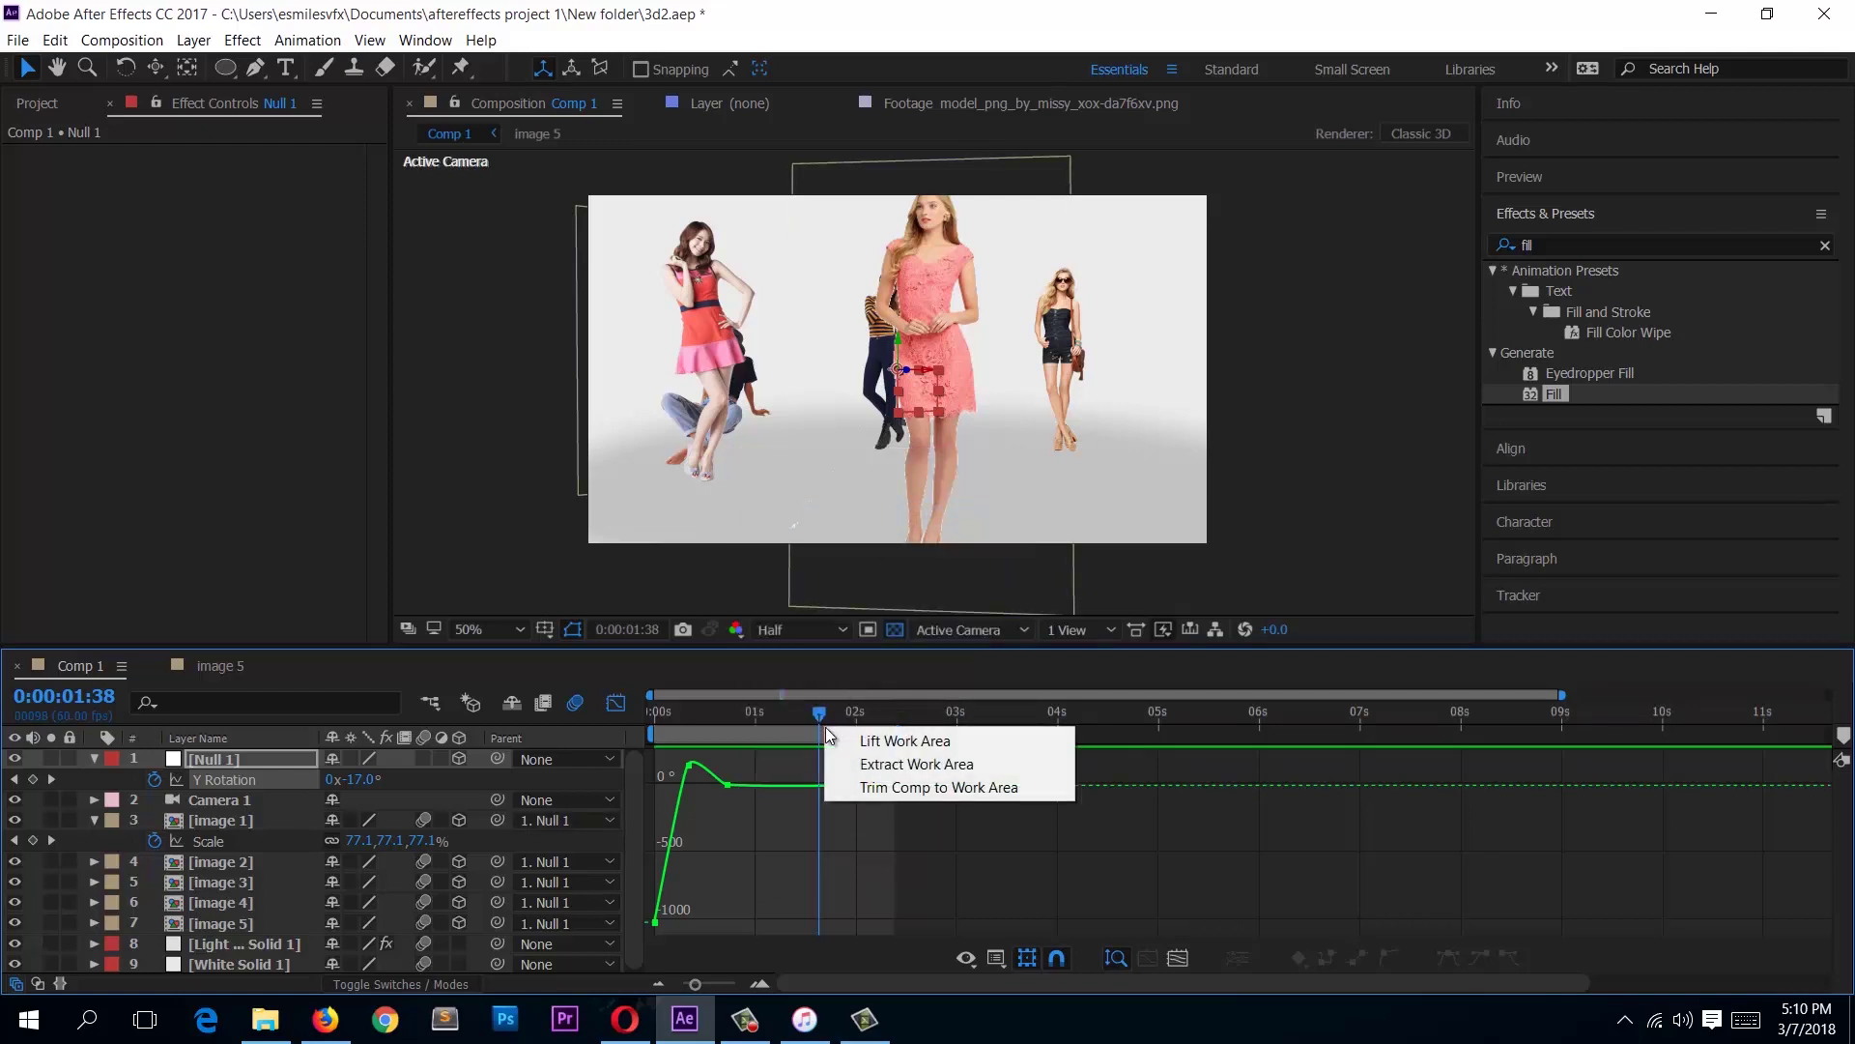
right_click(760, 778)
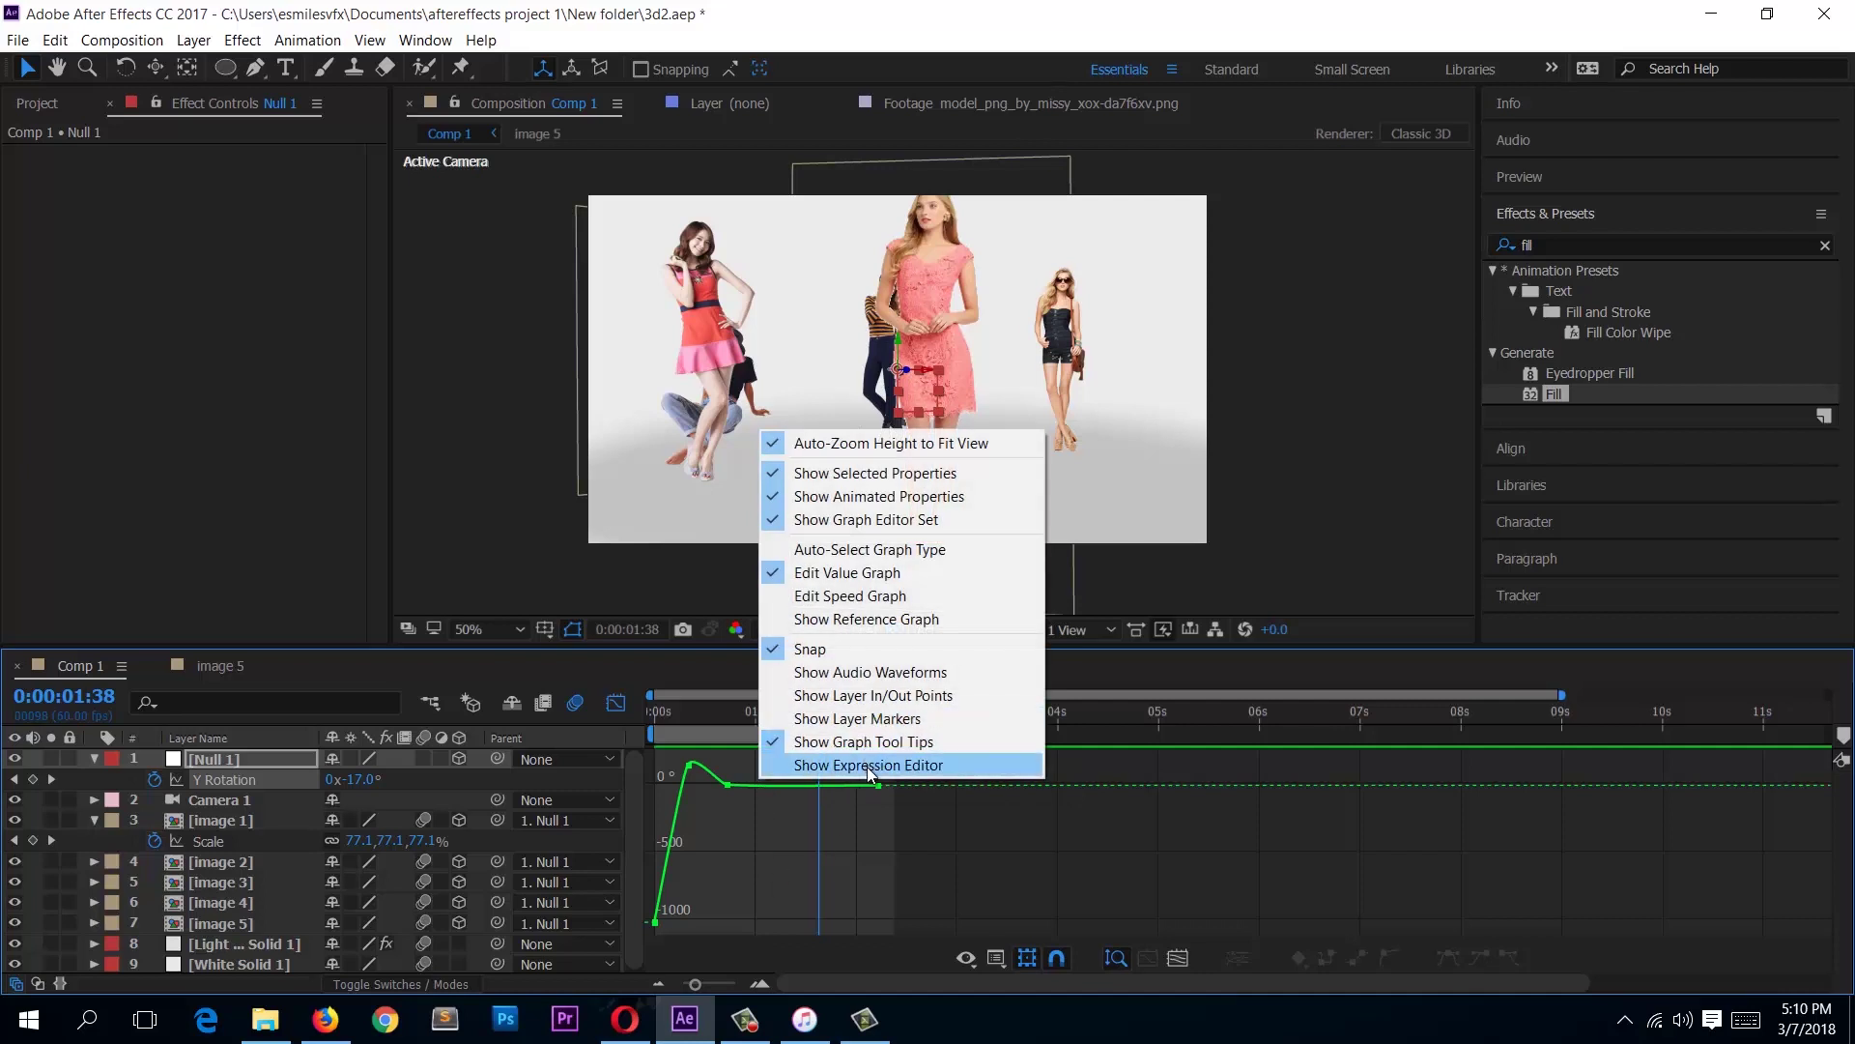
click(883, 597)
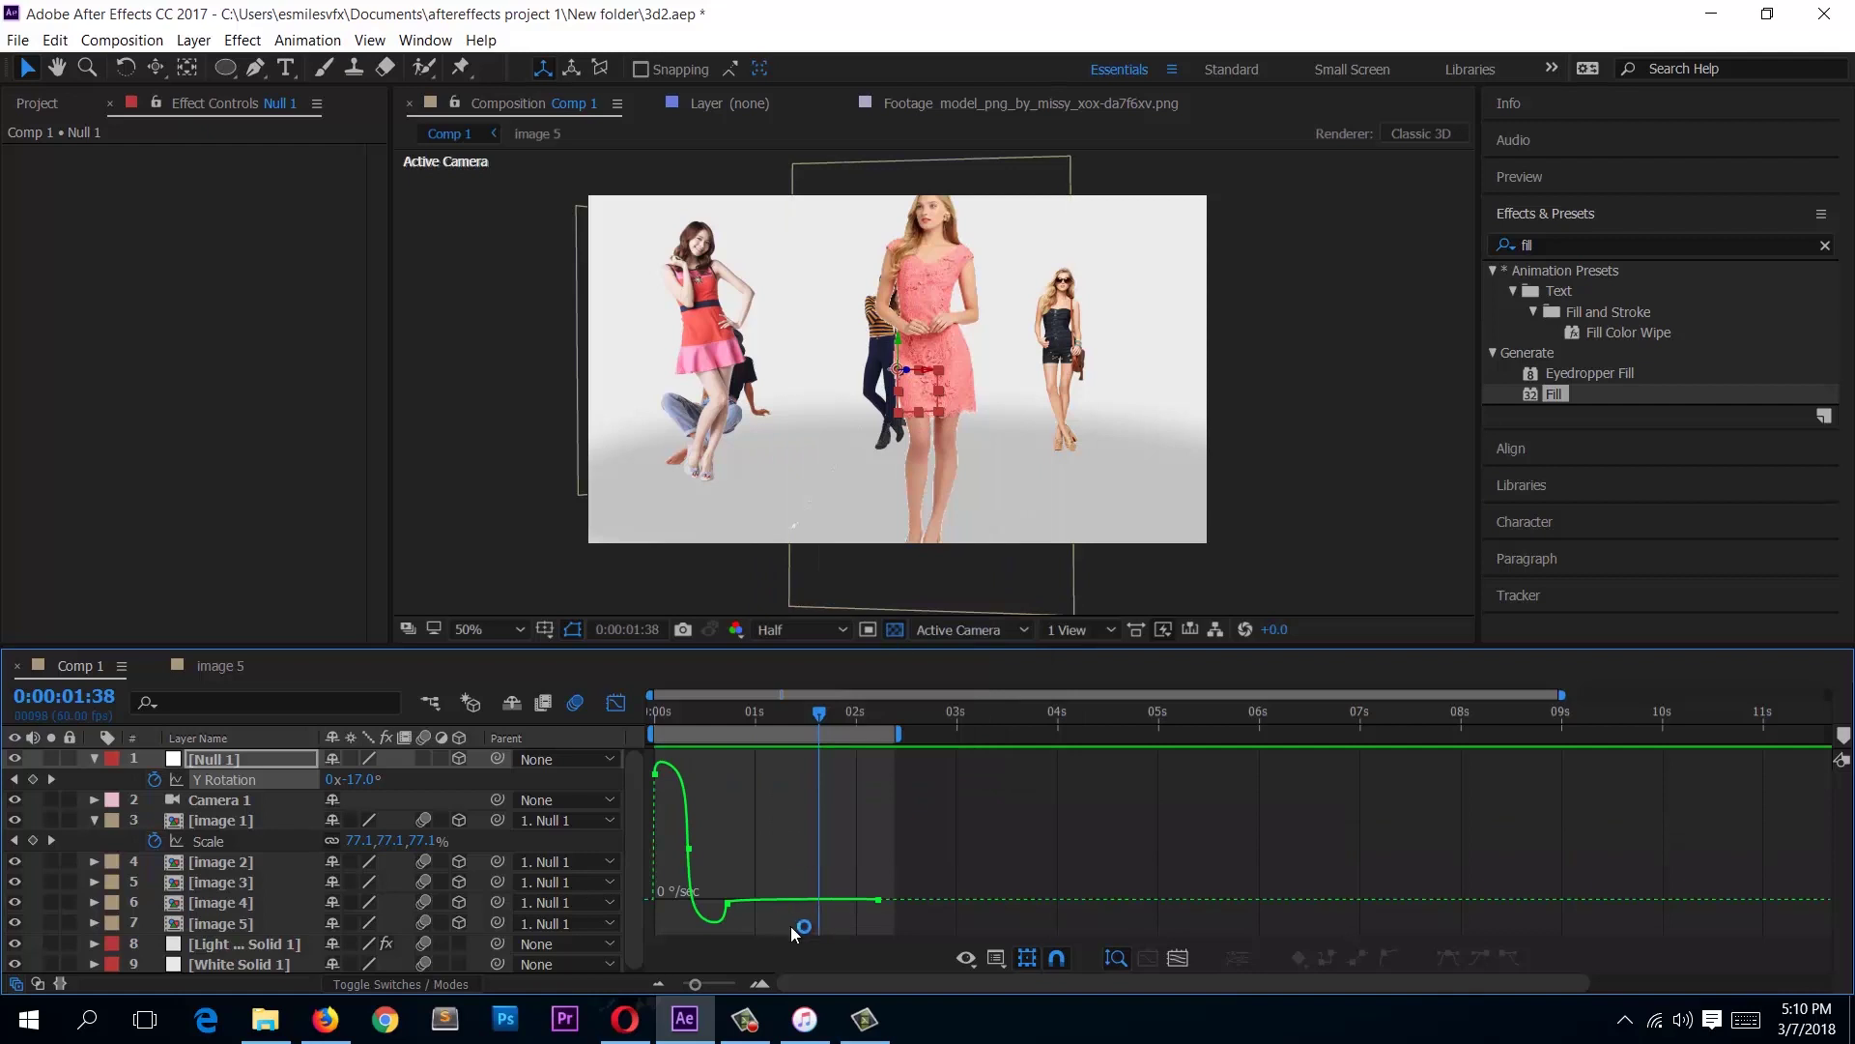
Step: Ease the first three Y Rotation keyframes via speed and influence handles, then preview the carousel
drag(705, 986, 720, 993)
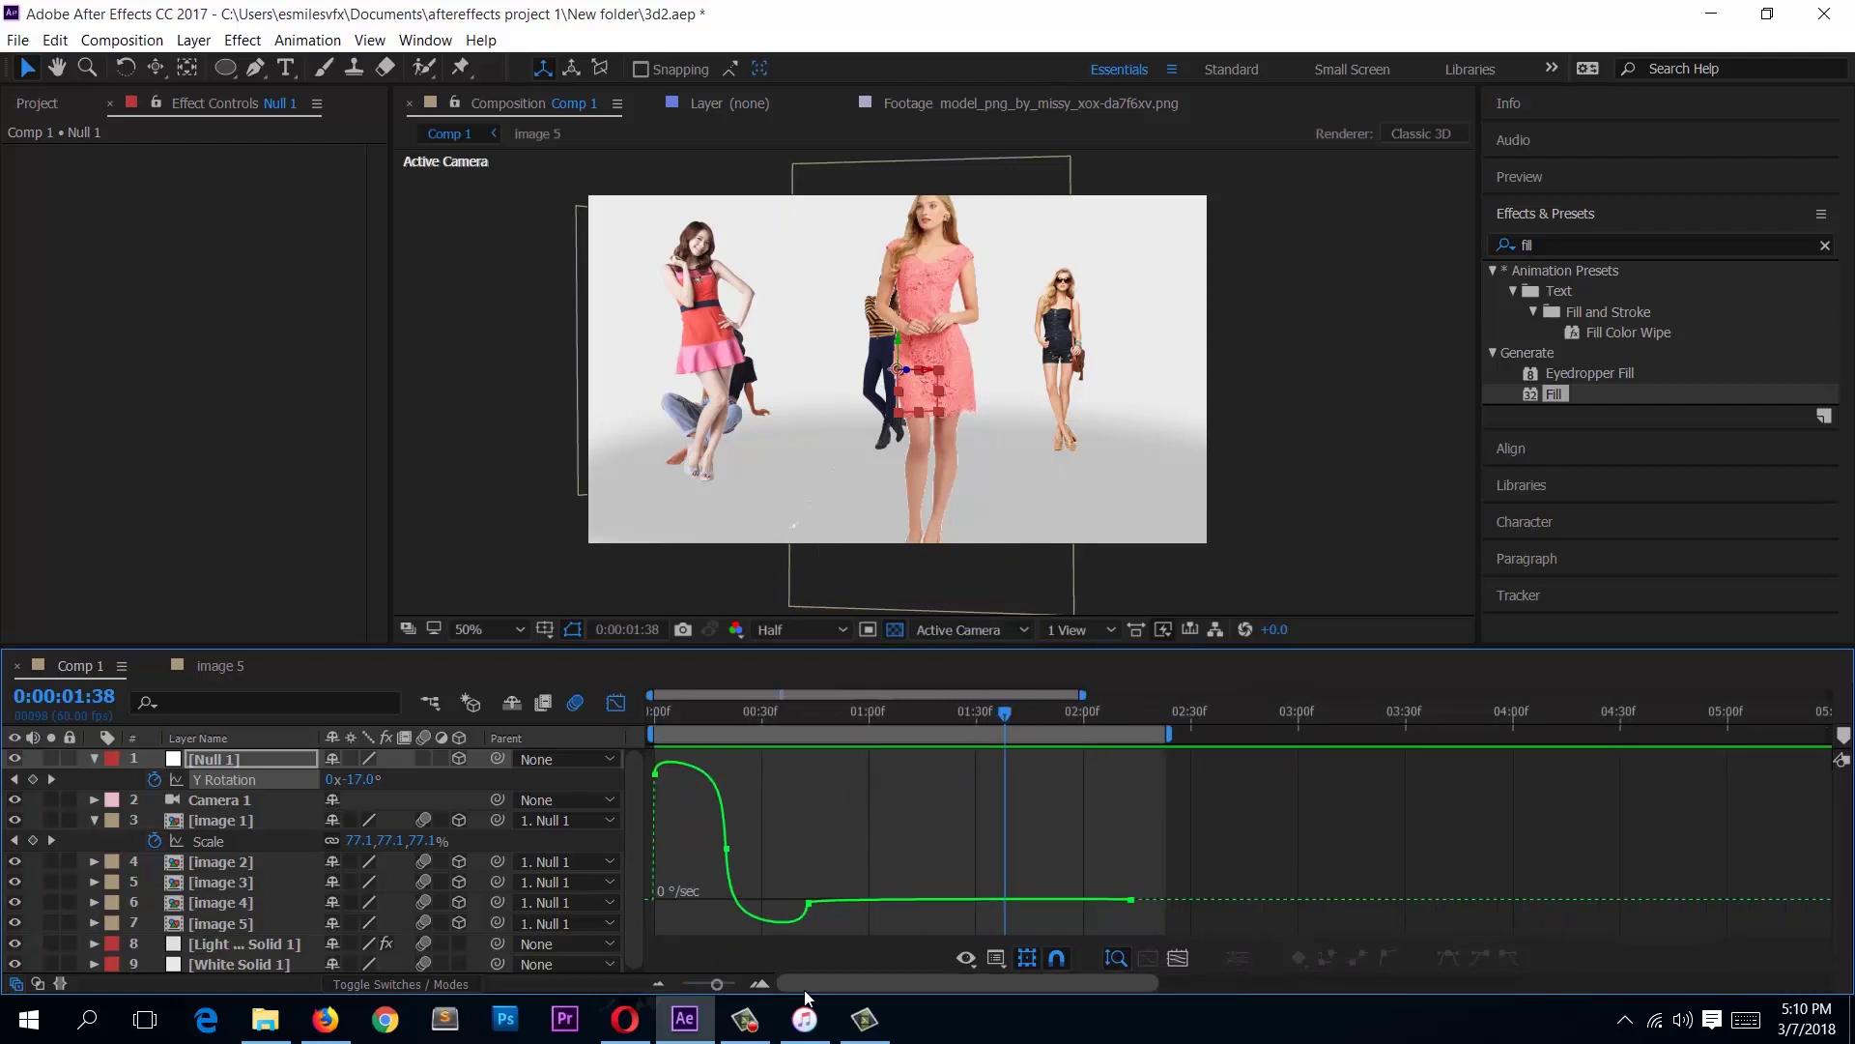
drag(899, 750, 582, 902)
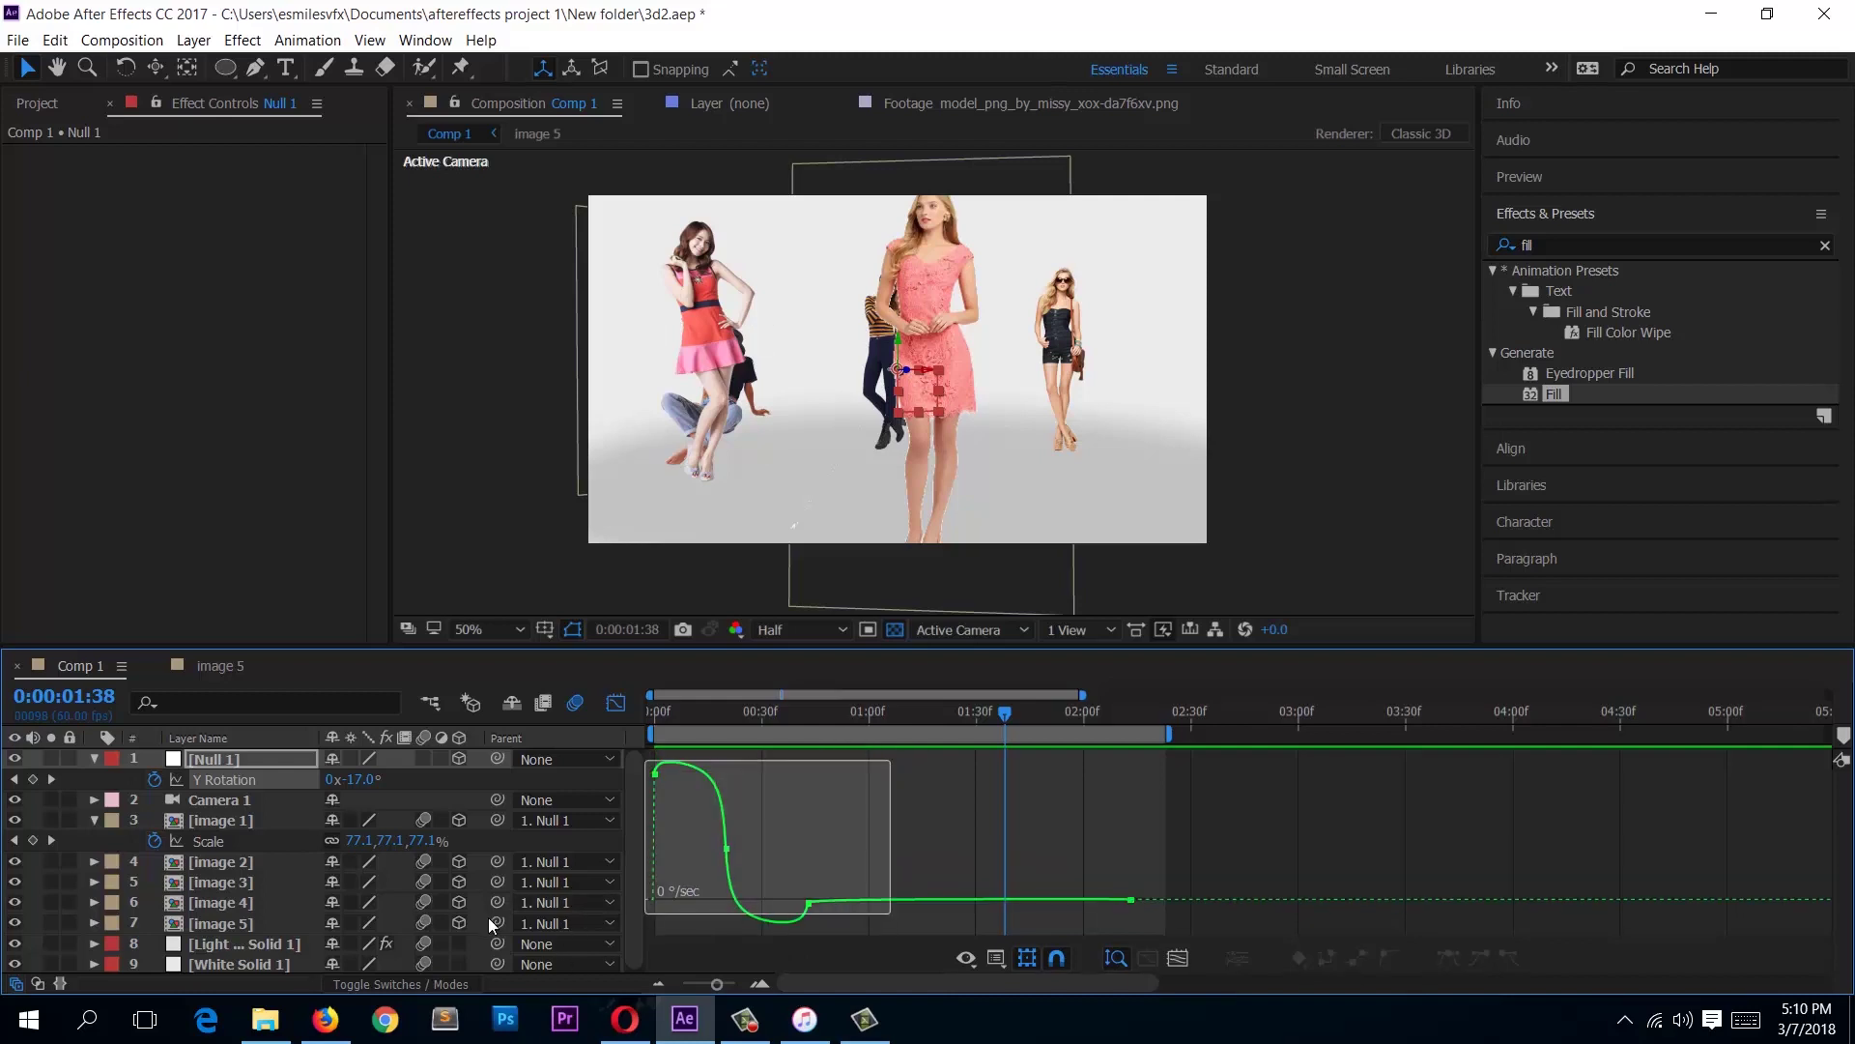
drag(671, 779, 676, 773)
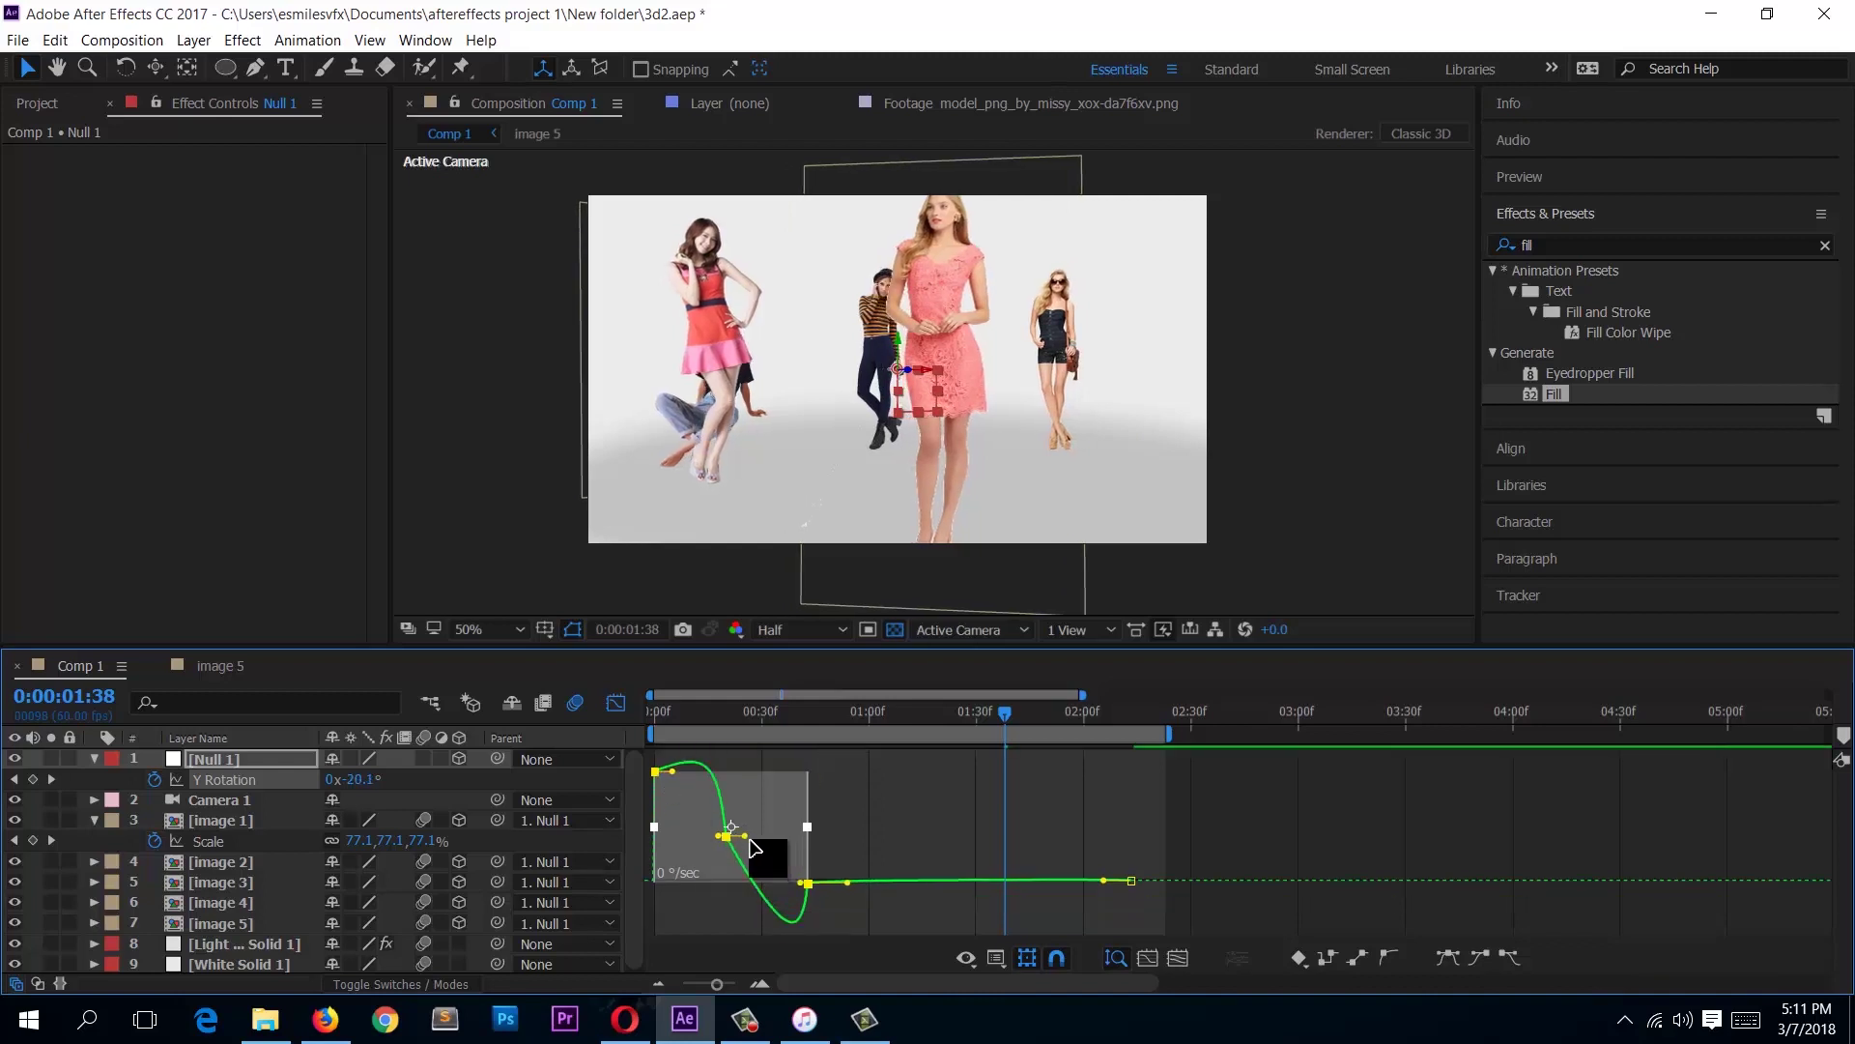
drag(805, 889, 782, 884)
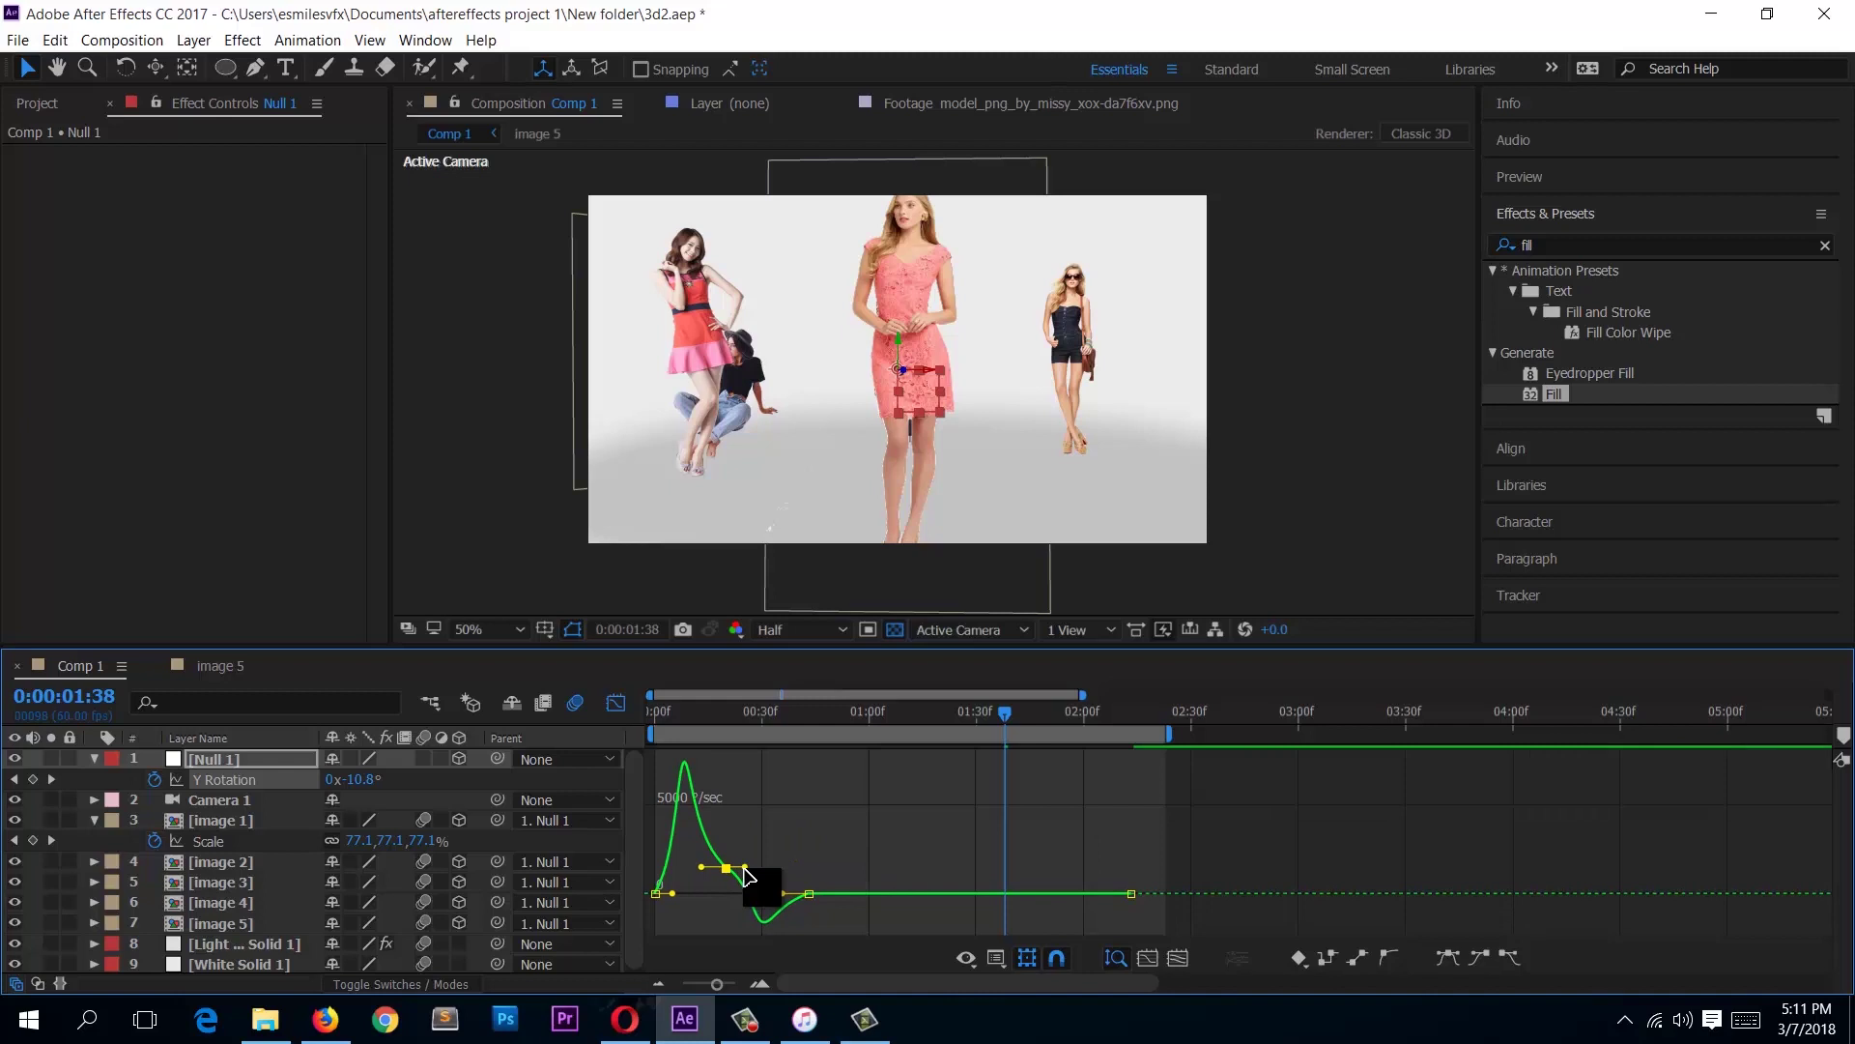
mouse_move(729, 875)
mouse_down()
mouse_move(727, 839)
mouse_move(726, 871)
mouse_up()
click(781, 835)
key(space)
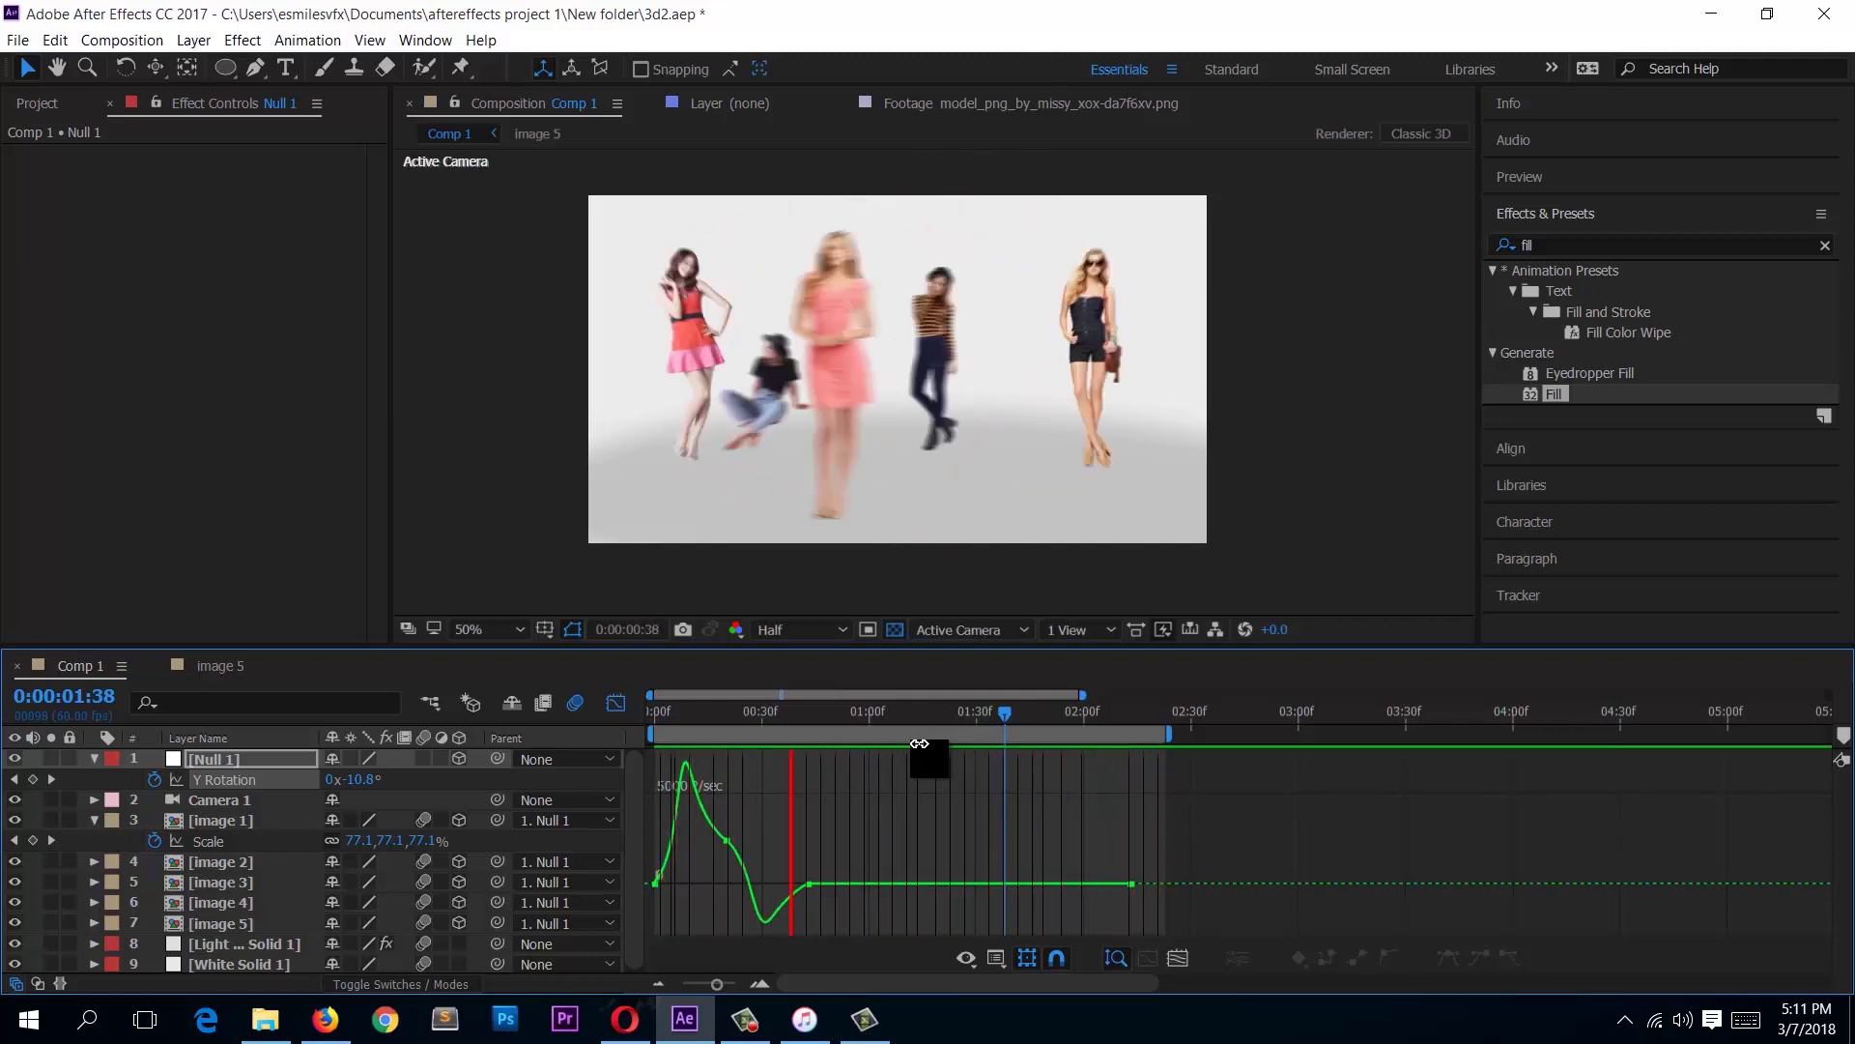
Step: Stop playback at 0:00:01:38 and switch back to the layer bars with Y Rotation keyframes
key(space)
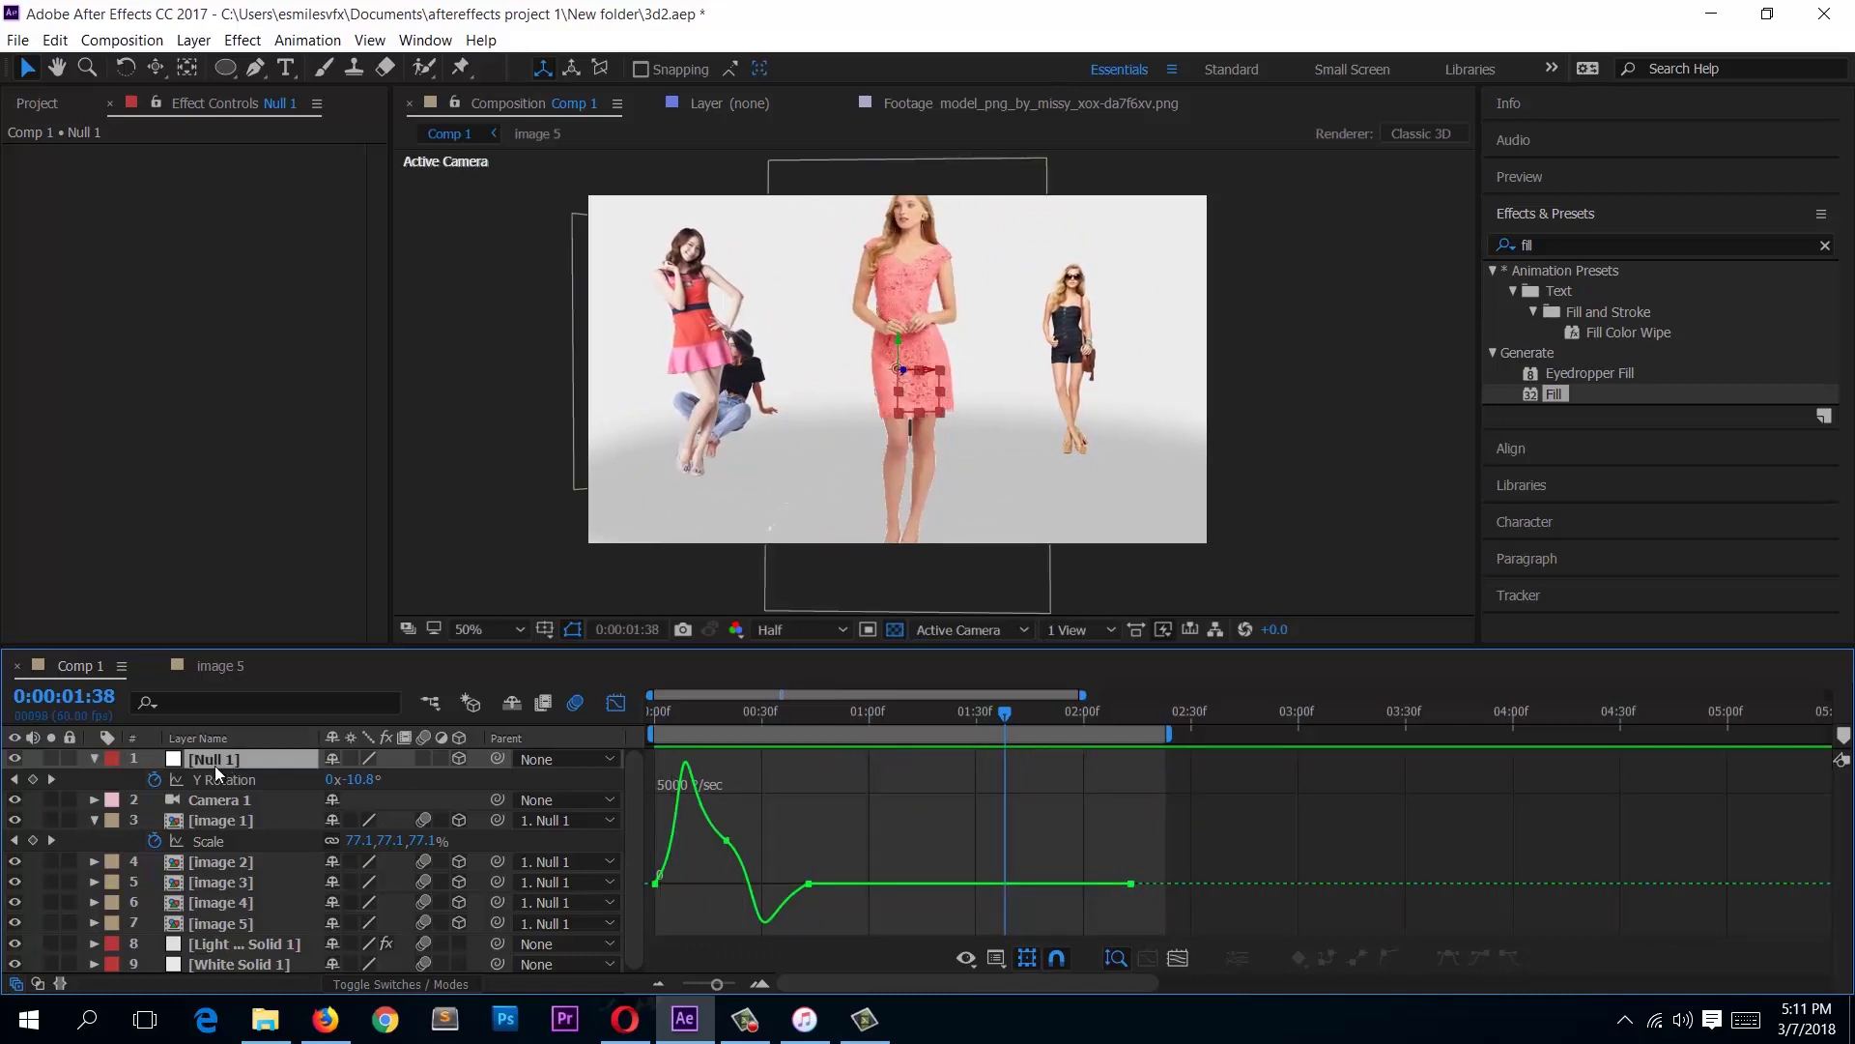
click(616, 702)
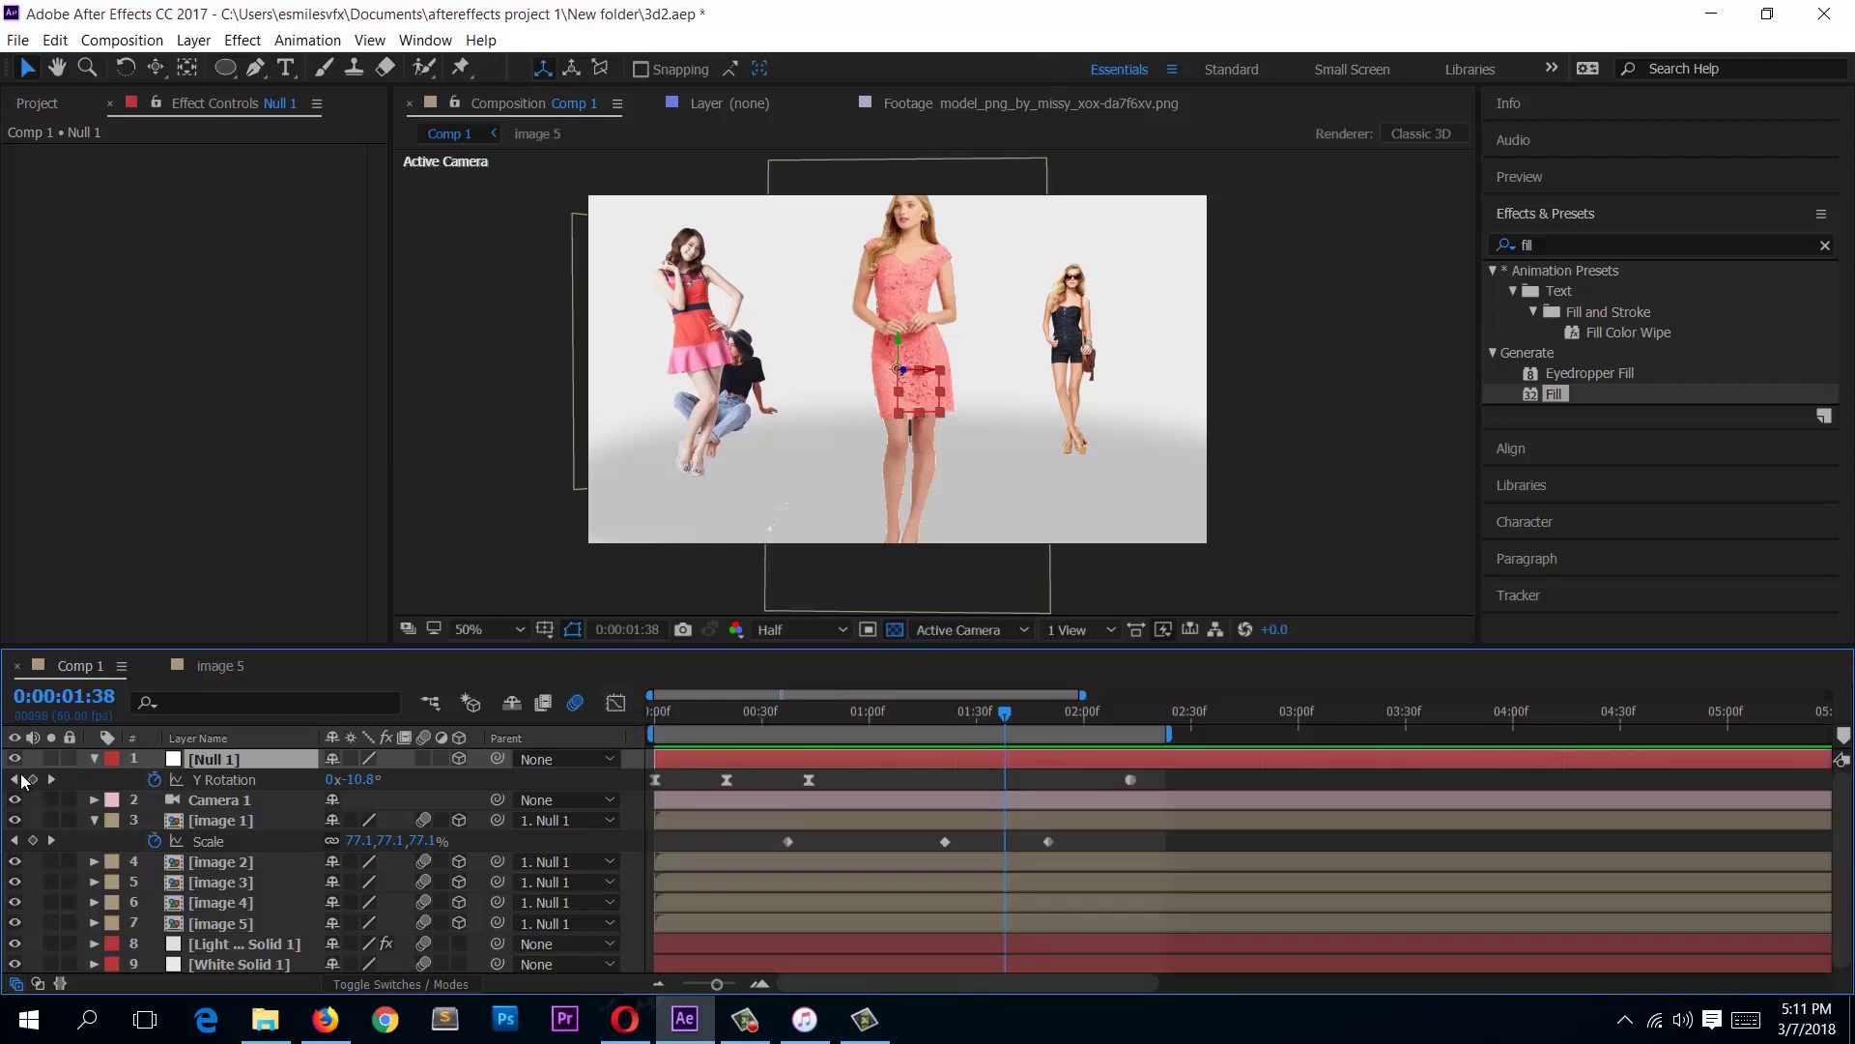
Step: Lower Null 1's Y Rotation at the 0:00:00:20 keyframe and preview from the start
click(16, 779)
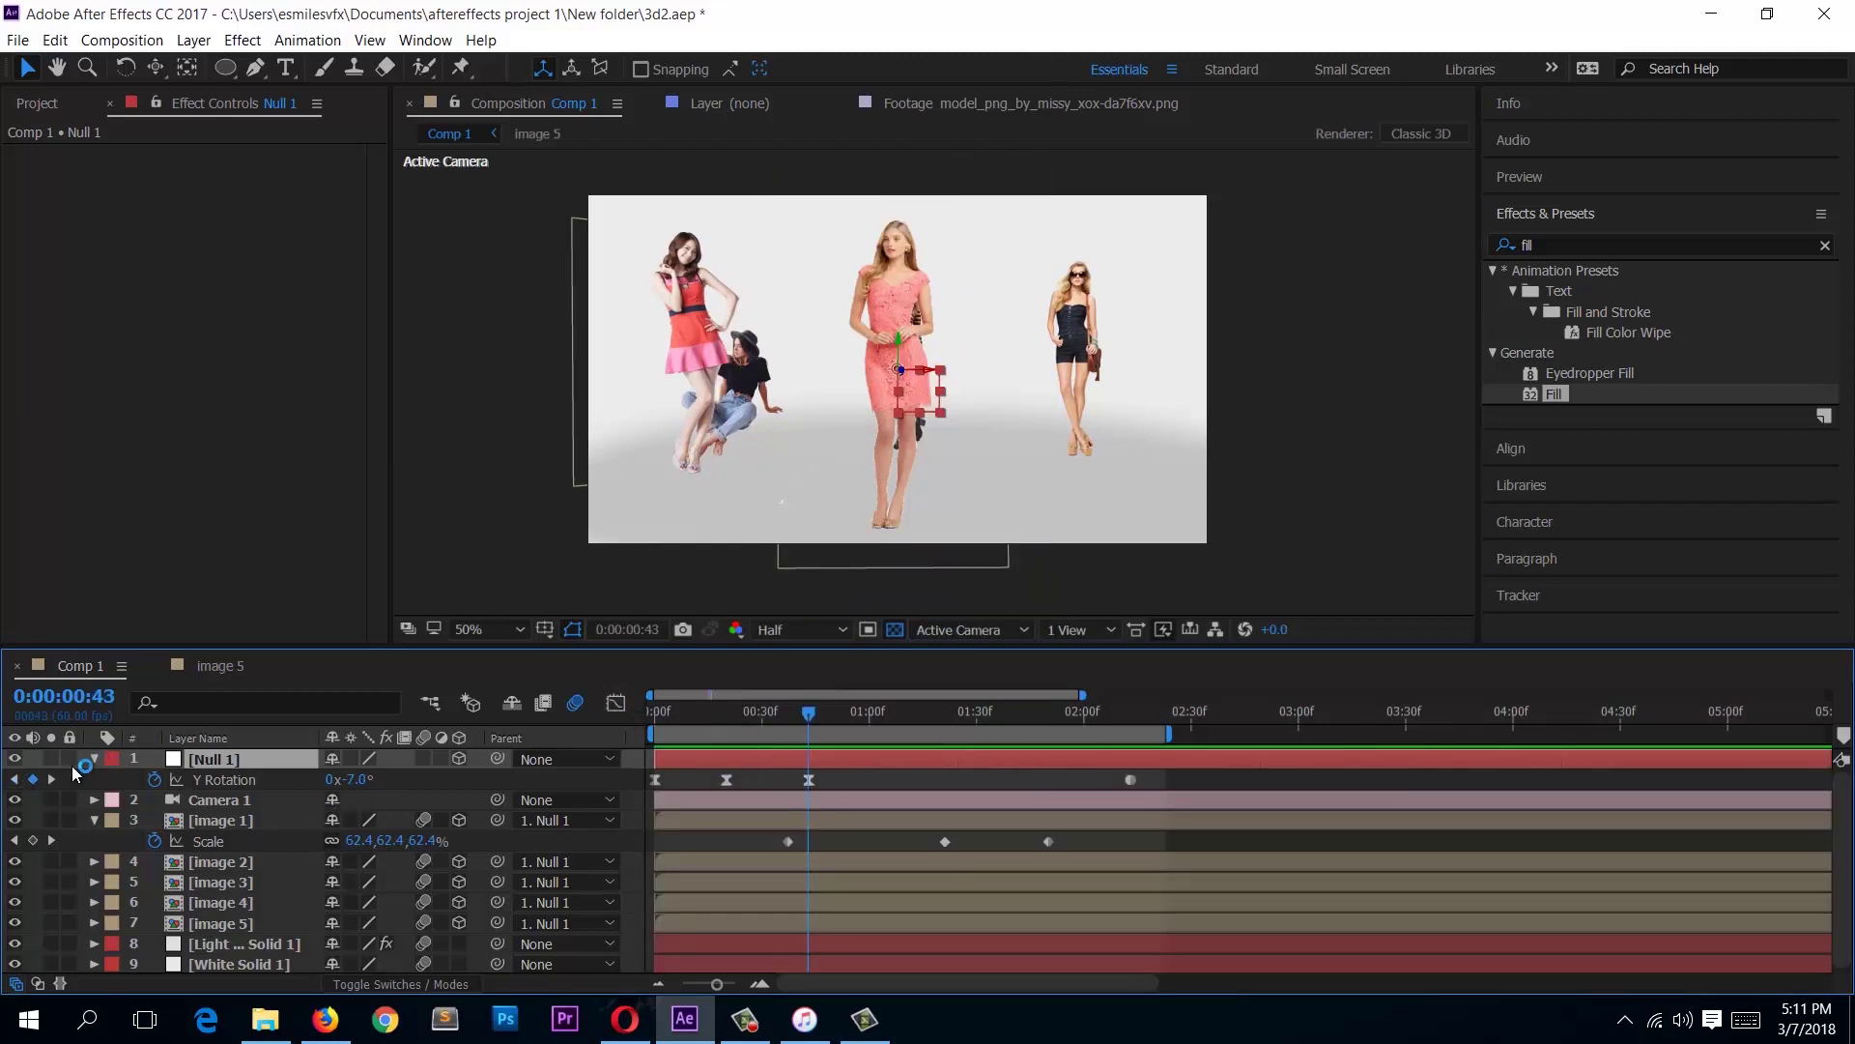
click(16, 779)
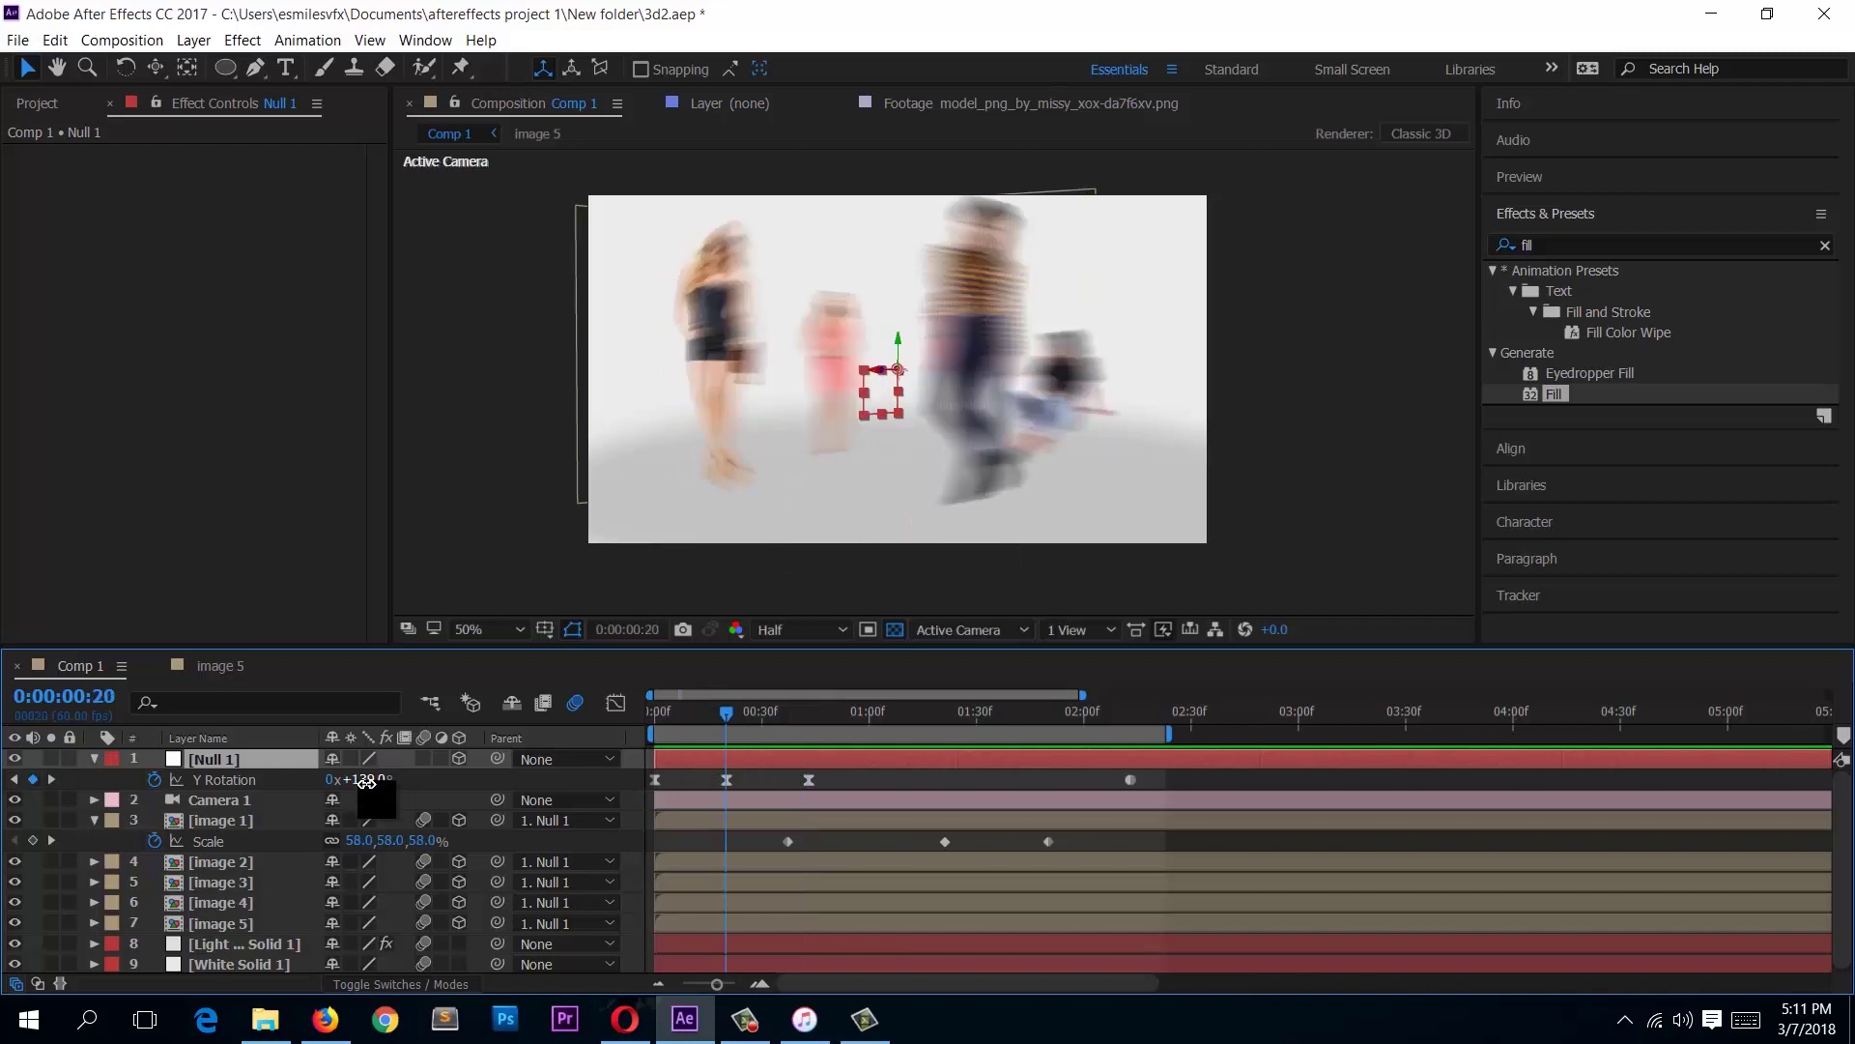
drag(367, 781, 282, 789)
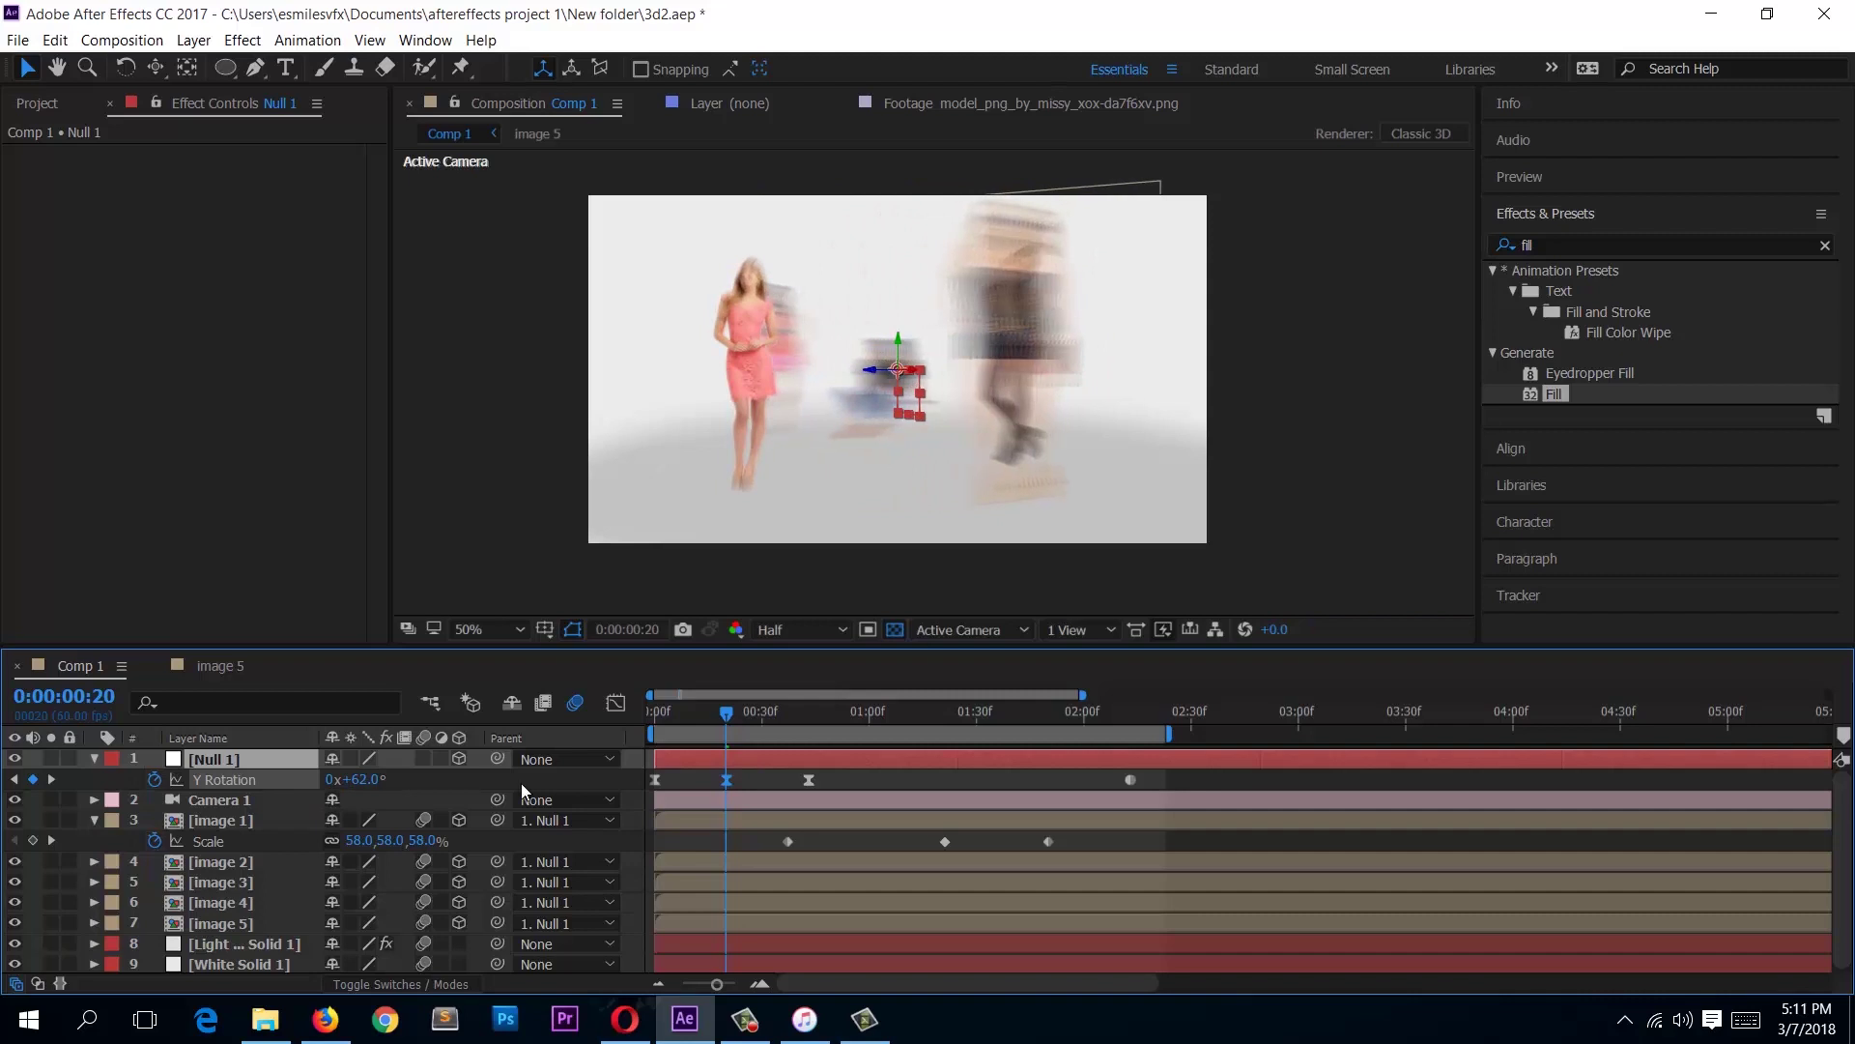
click(659, 715)
key(space)
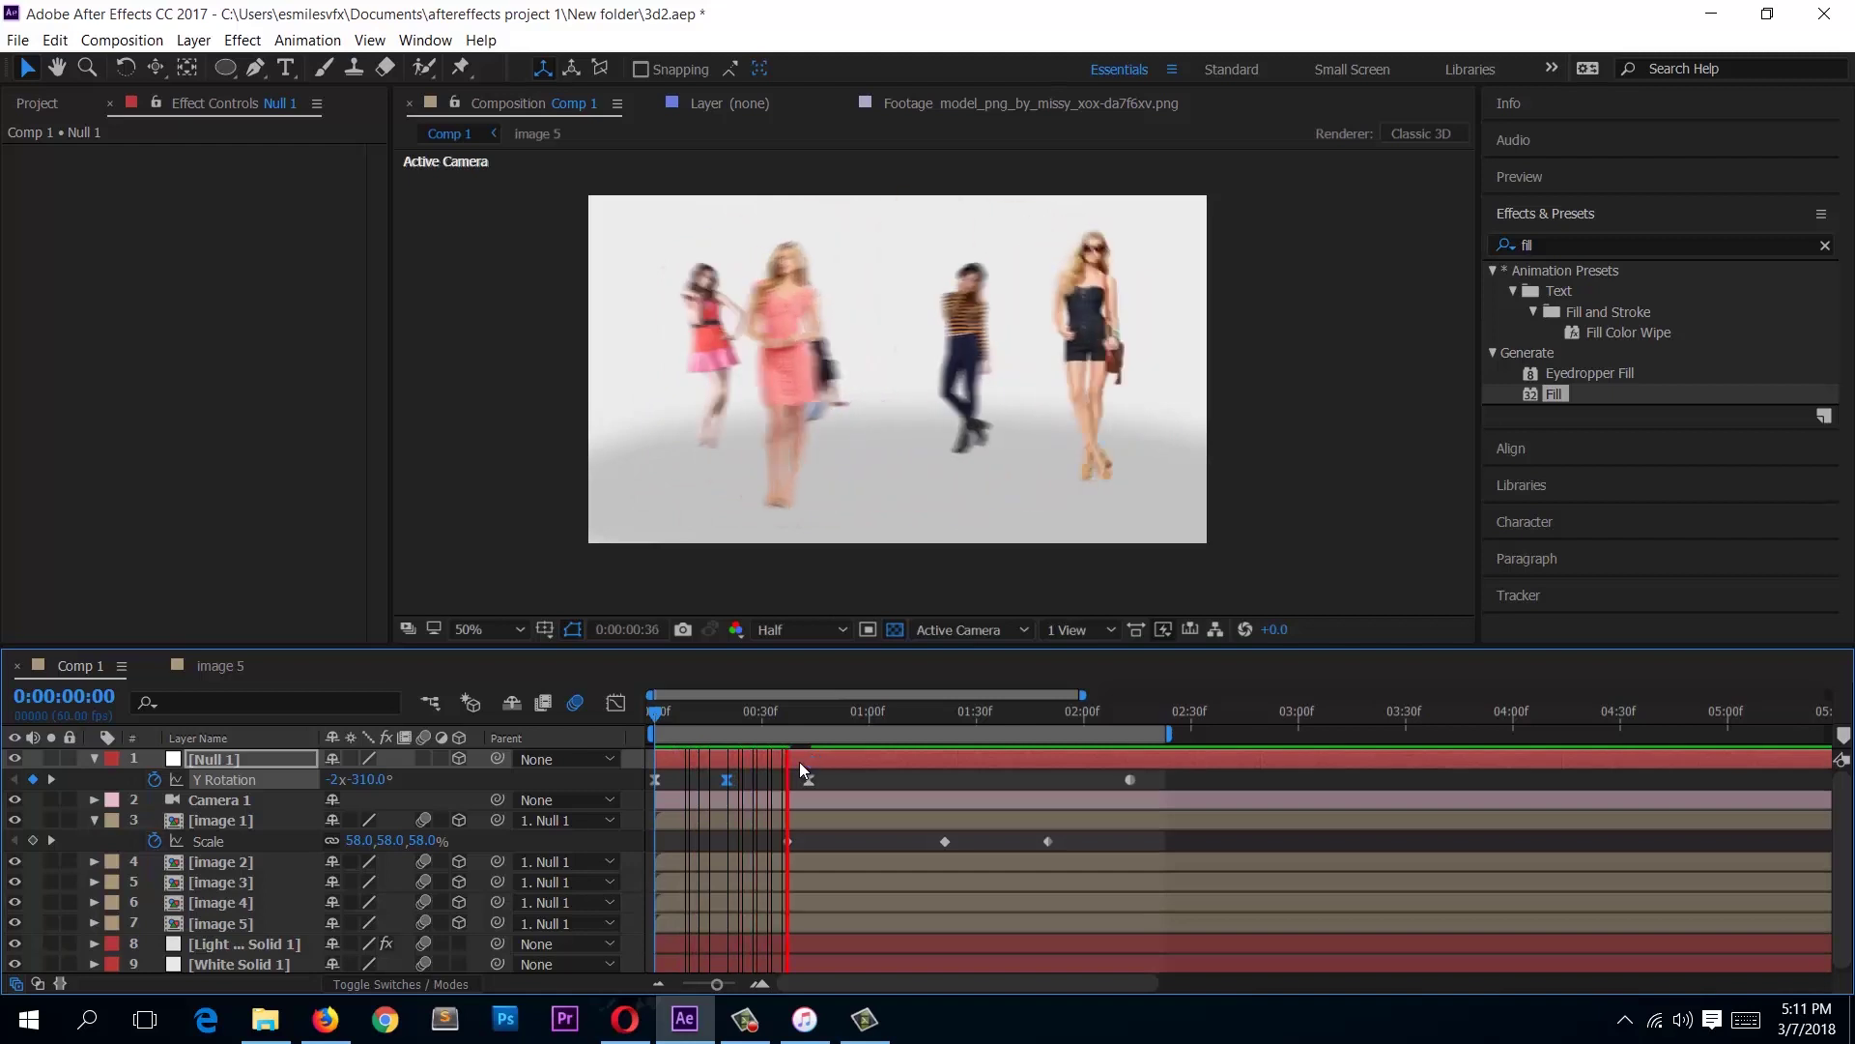
key(space)
key(space)
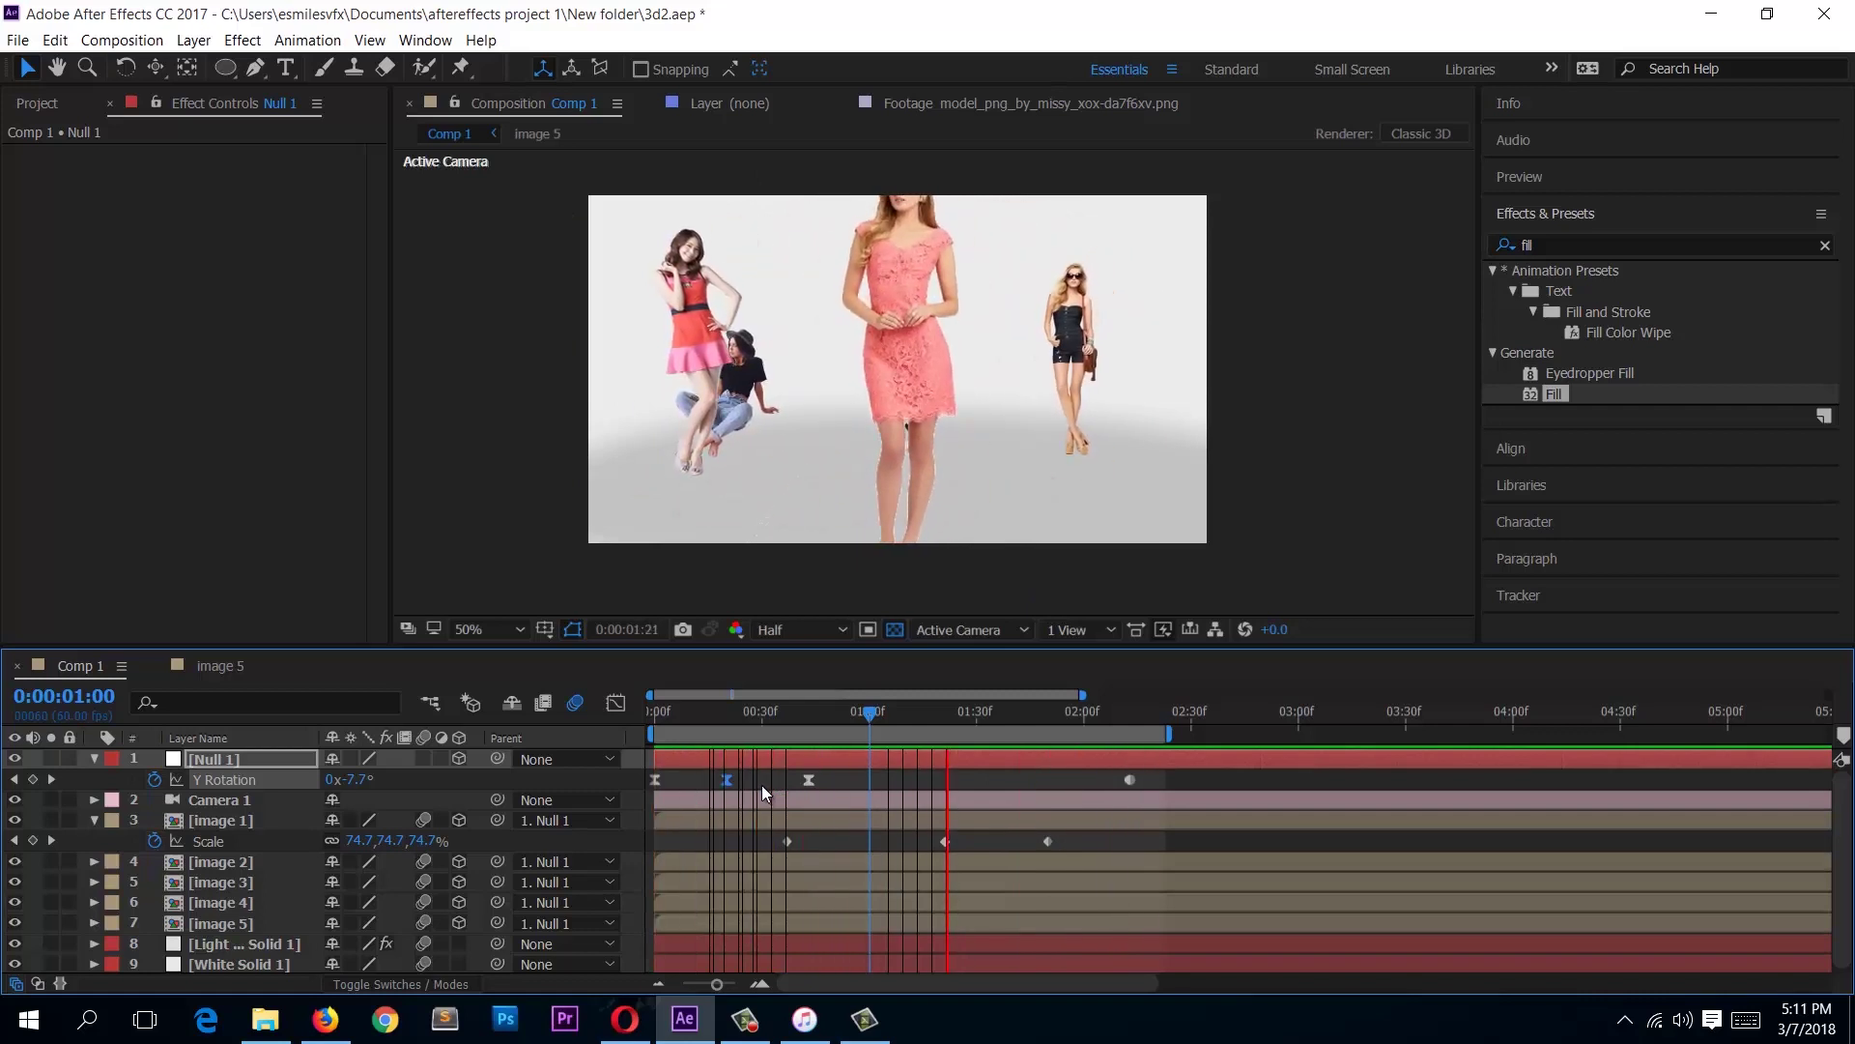
key(space)
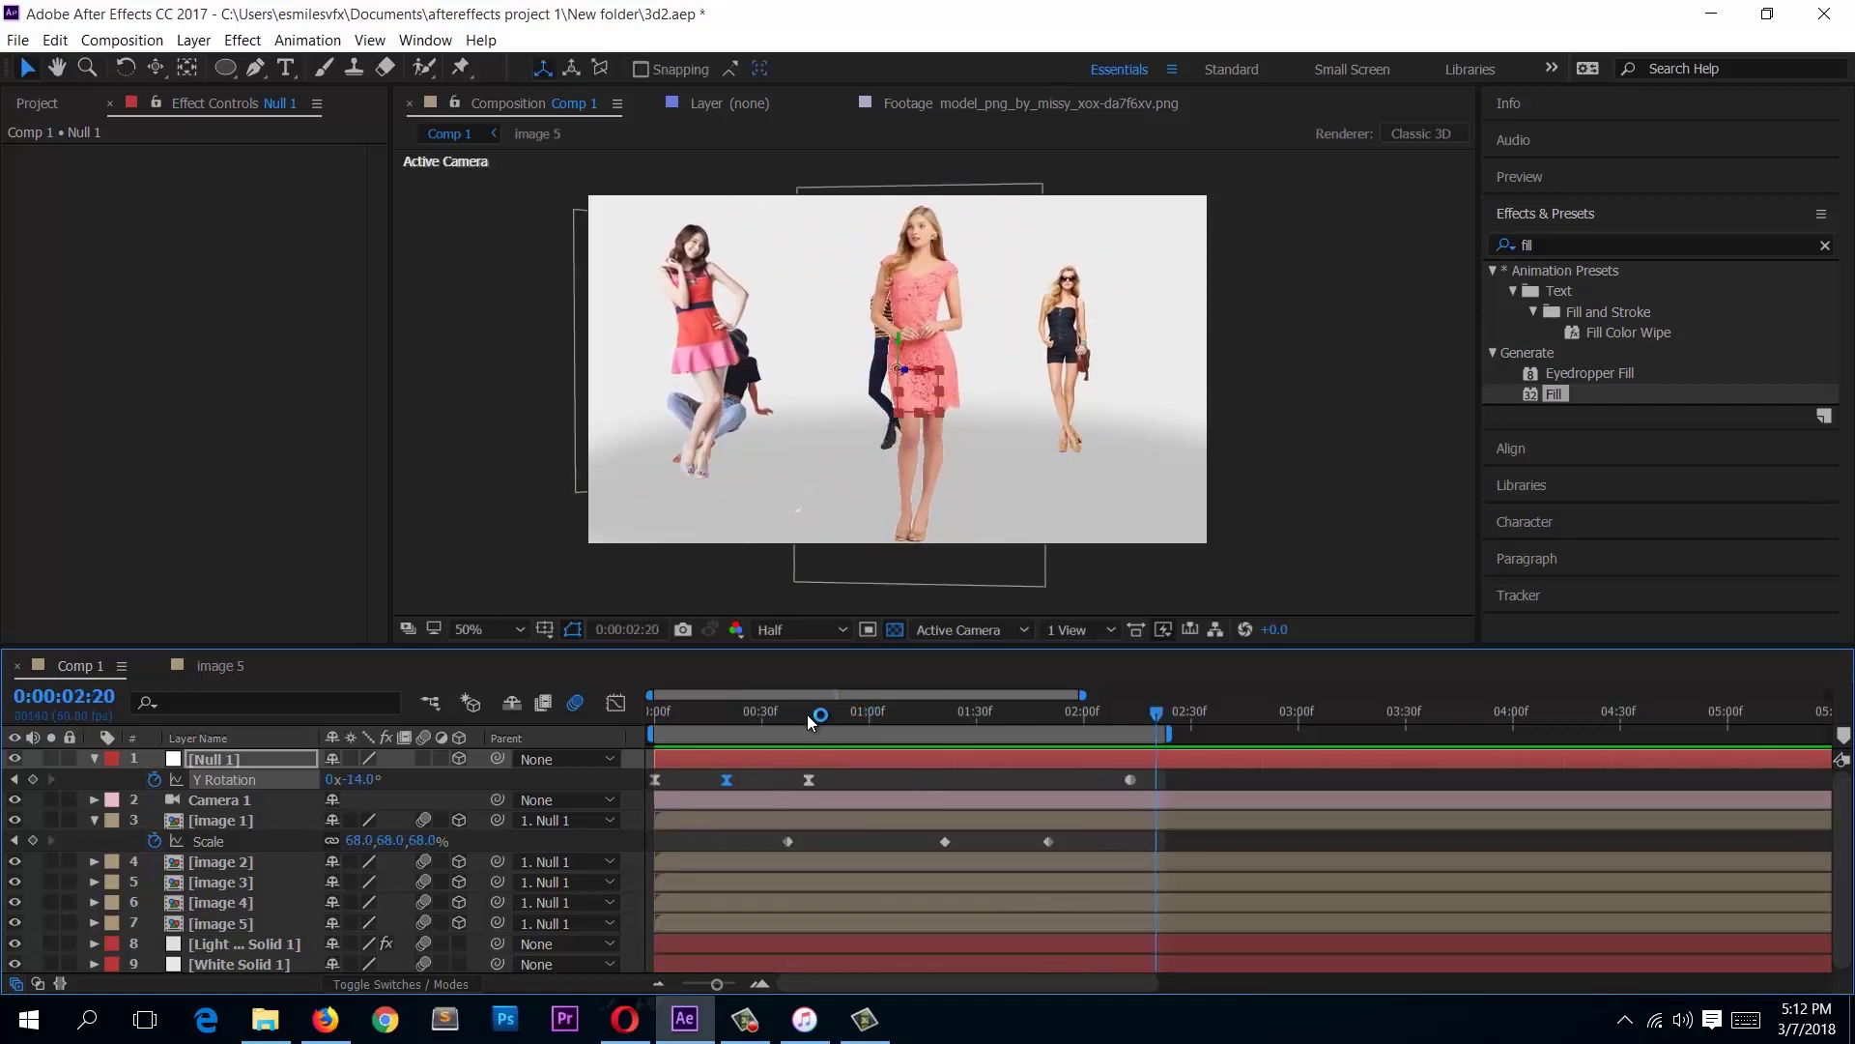
Step: Widen the ease into the 0:00:00:43 keyframe to 56.75% influence in the speed graph
click(808, 715)
click(52, 779)
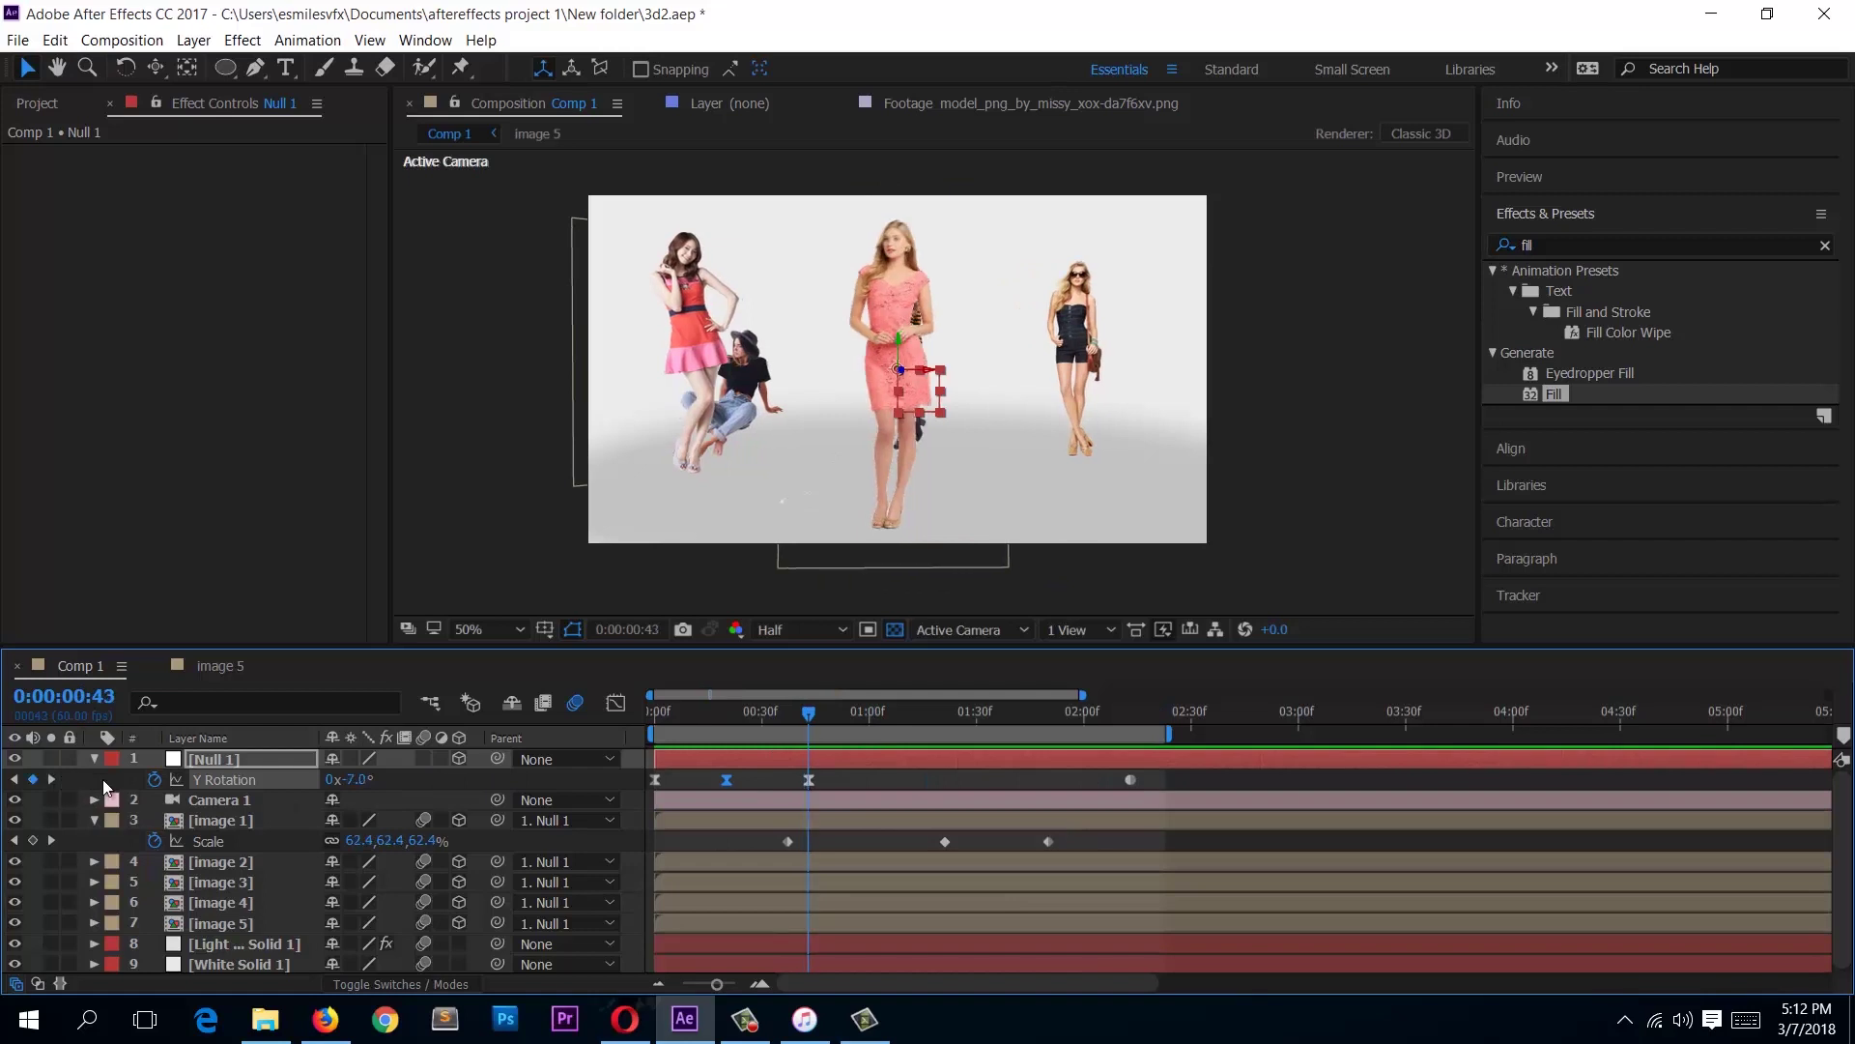
click(615, 704)
drag(786, 886, 785, 888)
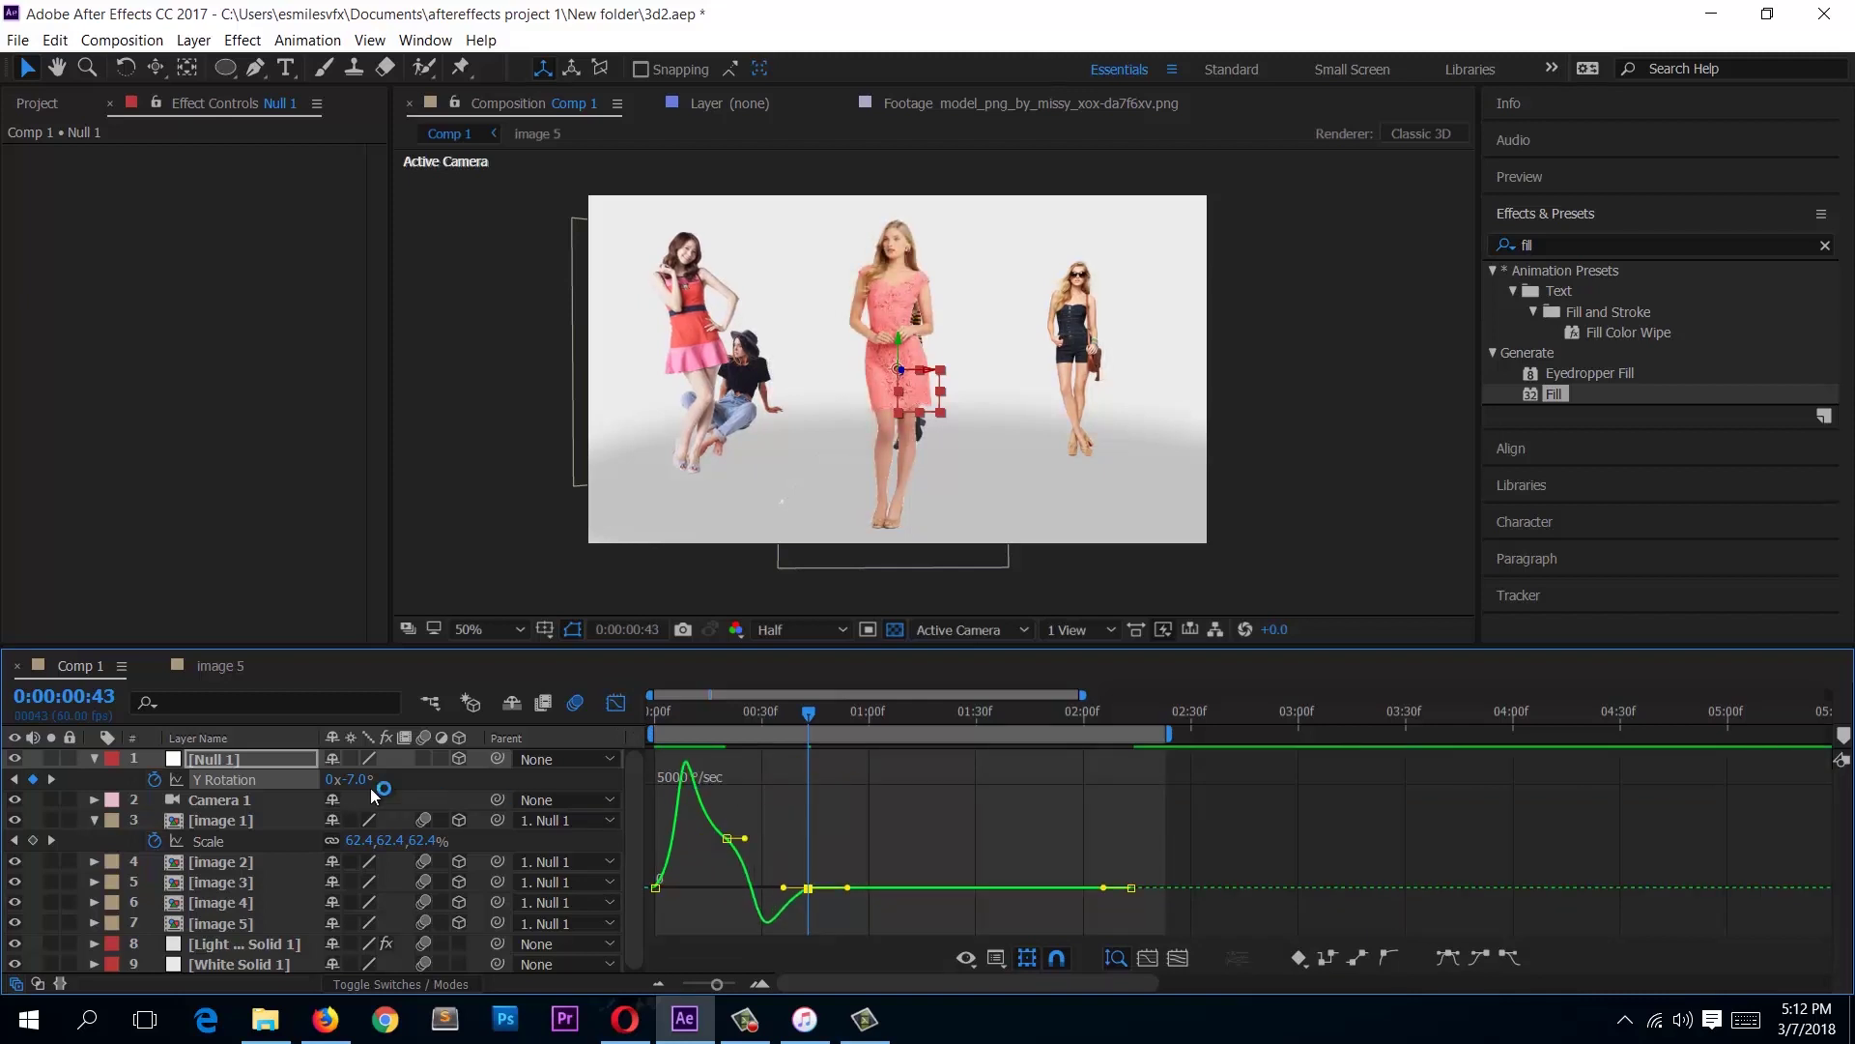
Step: Preview the revised rotation in layer-bar view, stopping at 0:00:01:46, then collapse Null 1
click(290, 763)
click(608, 706)
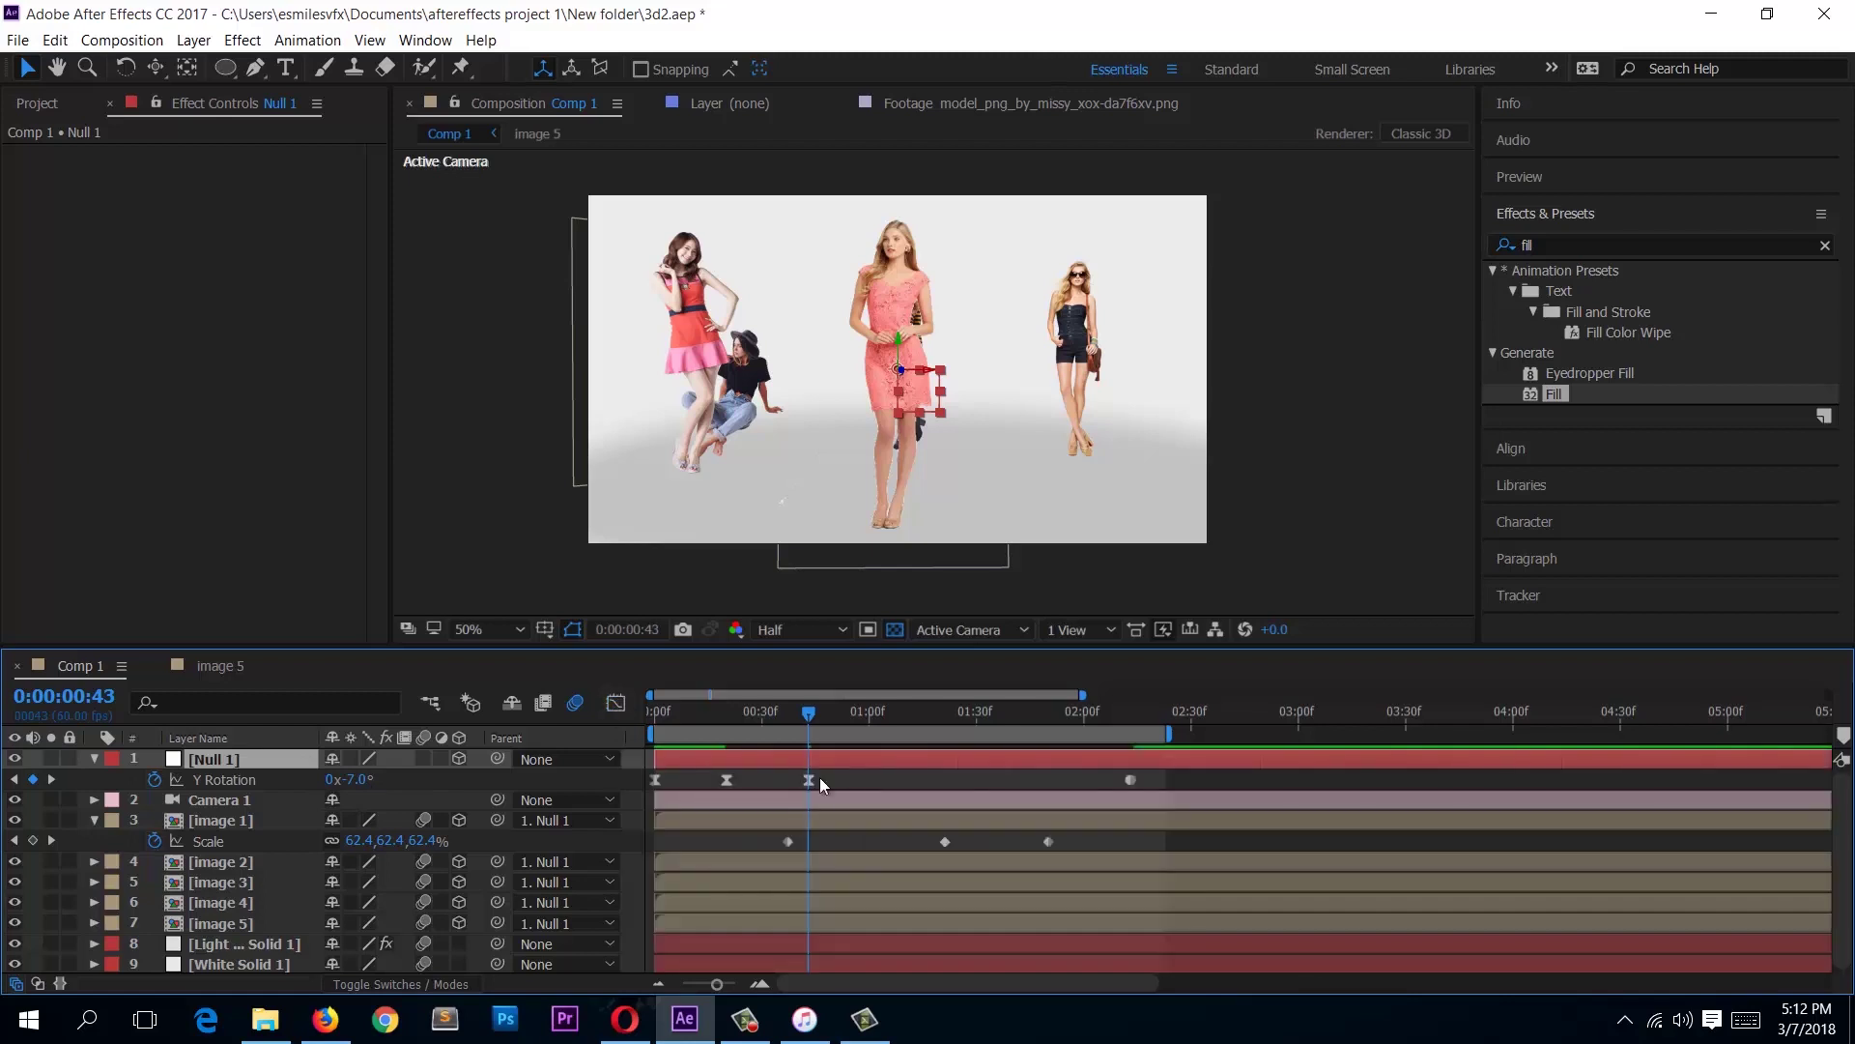
key(space)
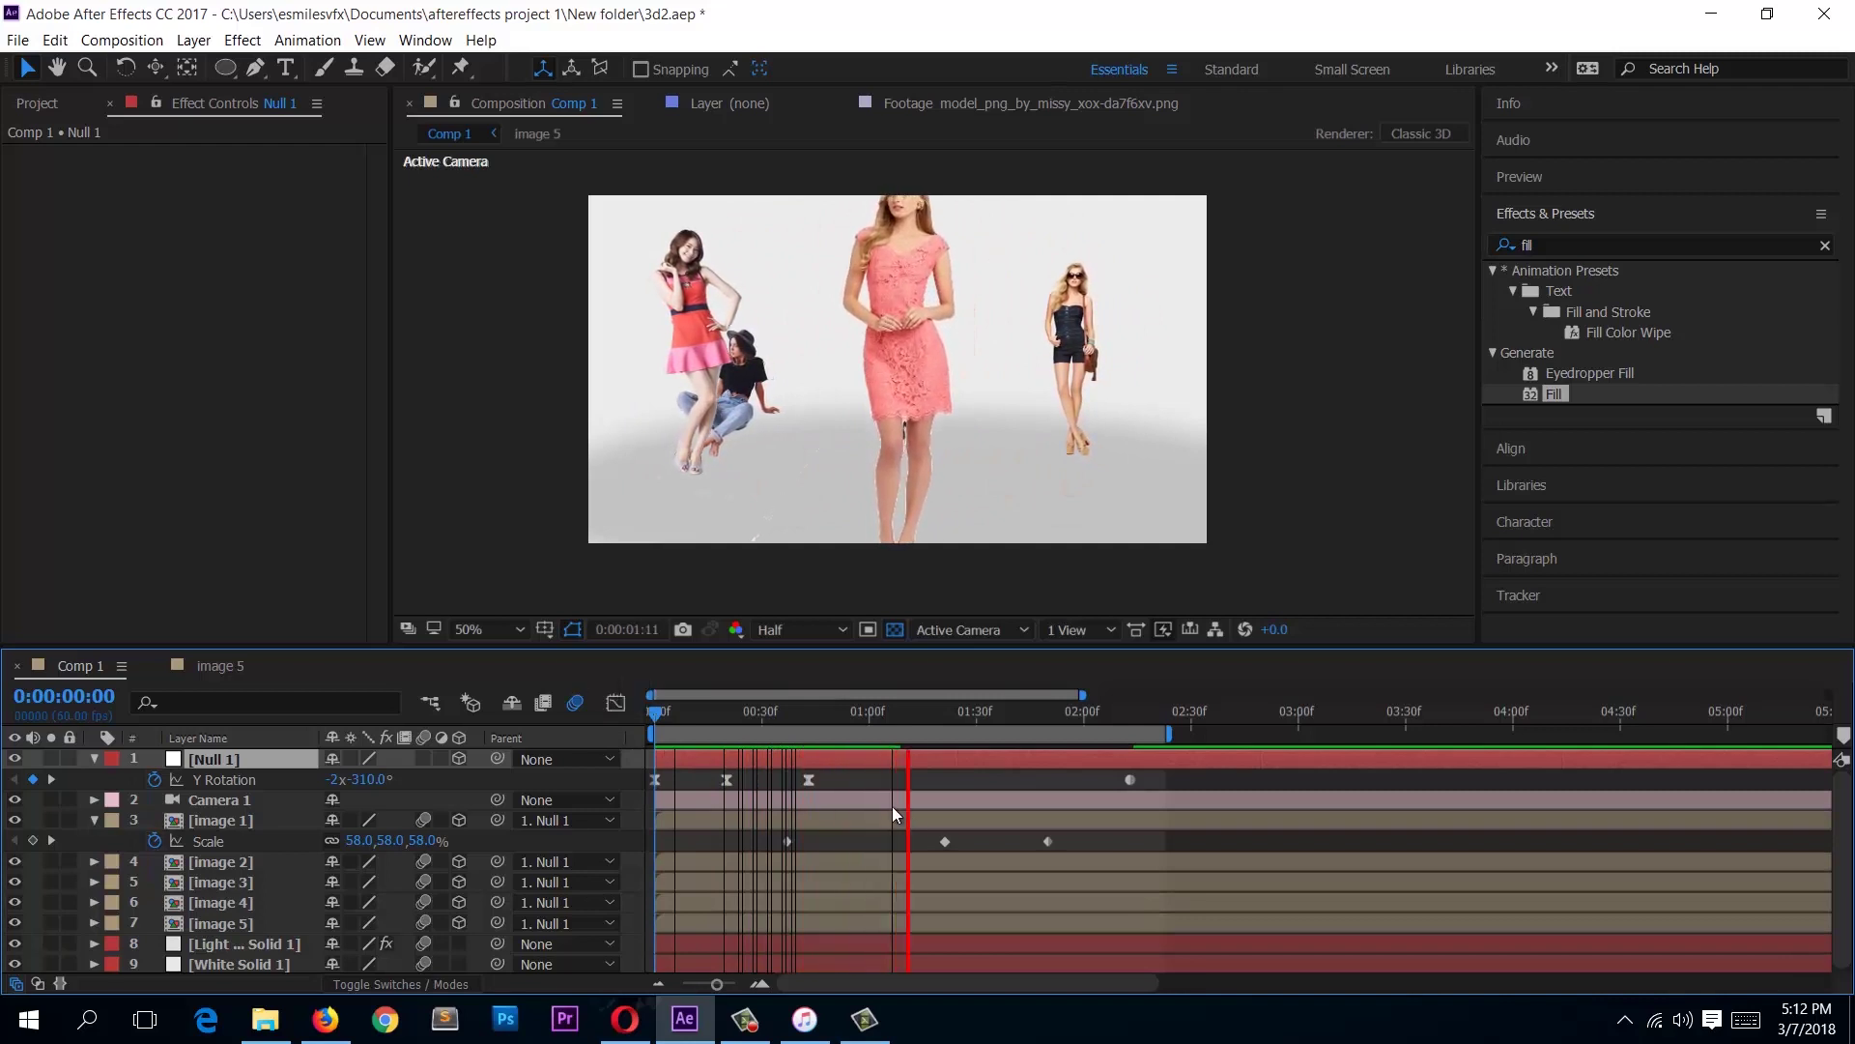
key(space)
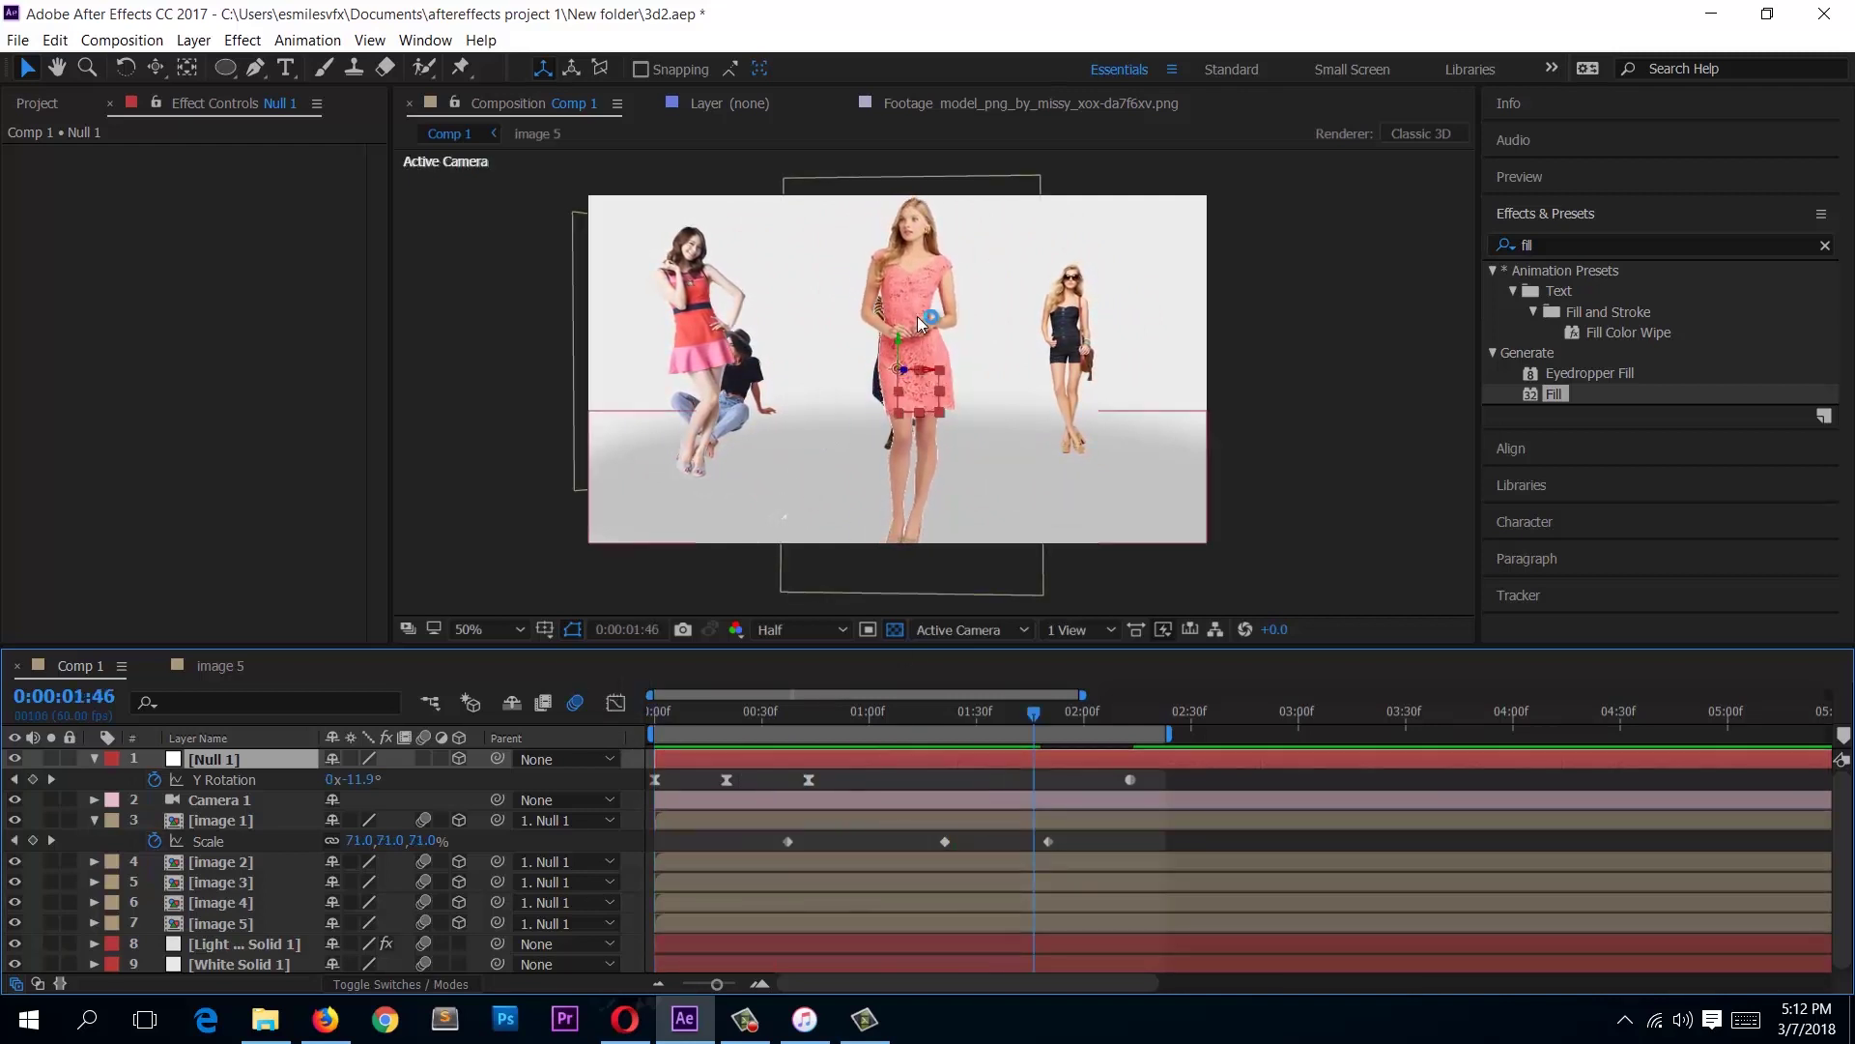
click(95, 759)
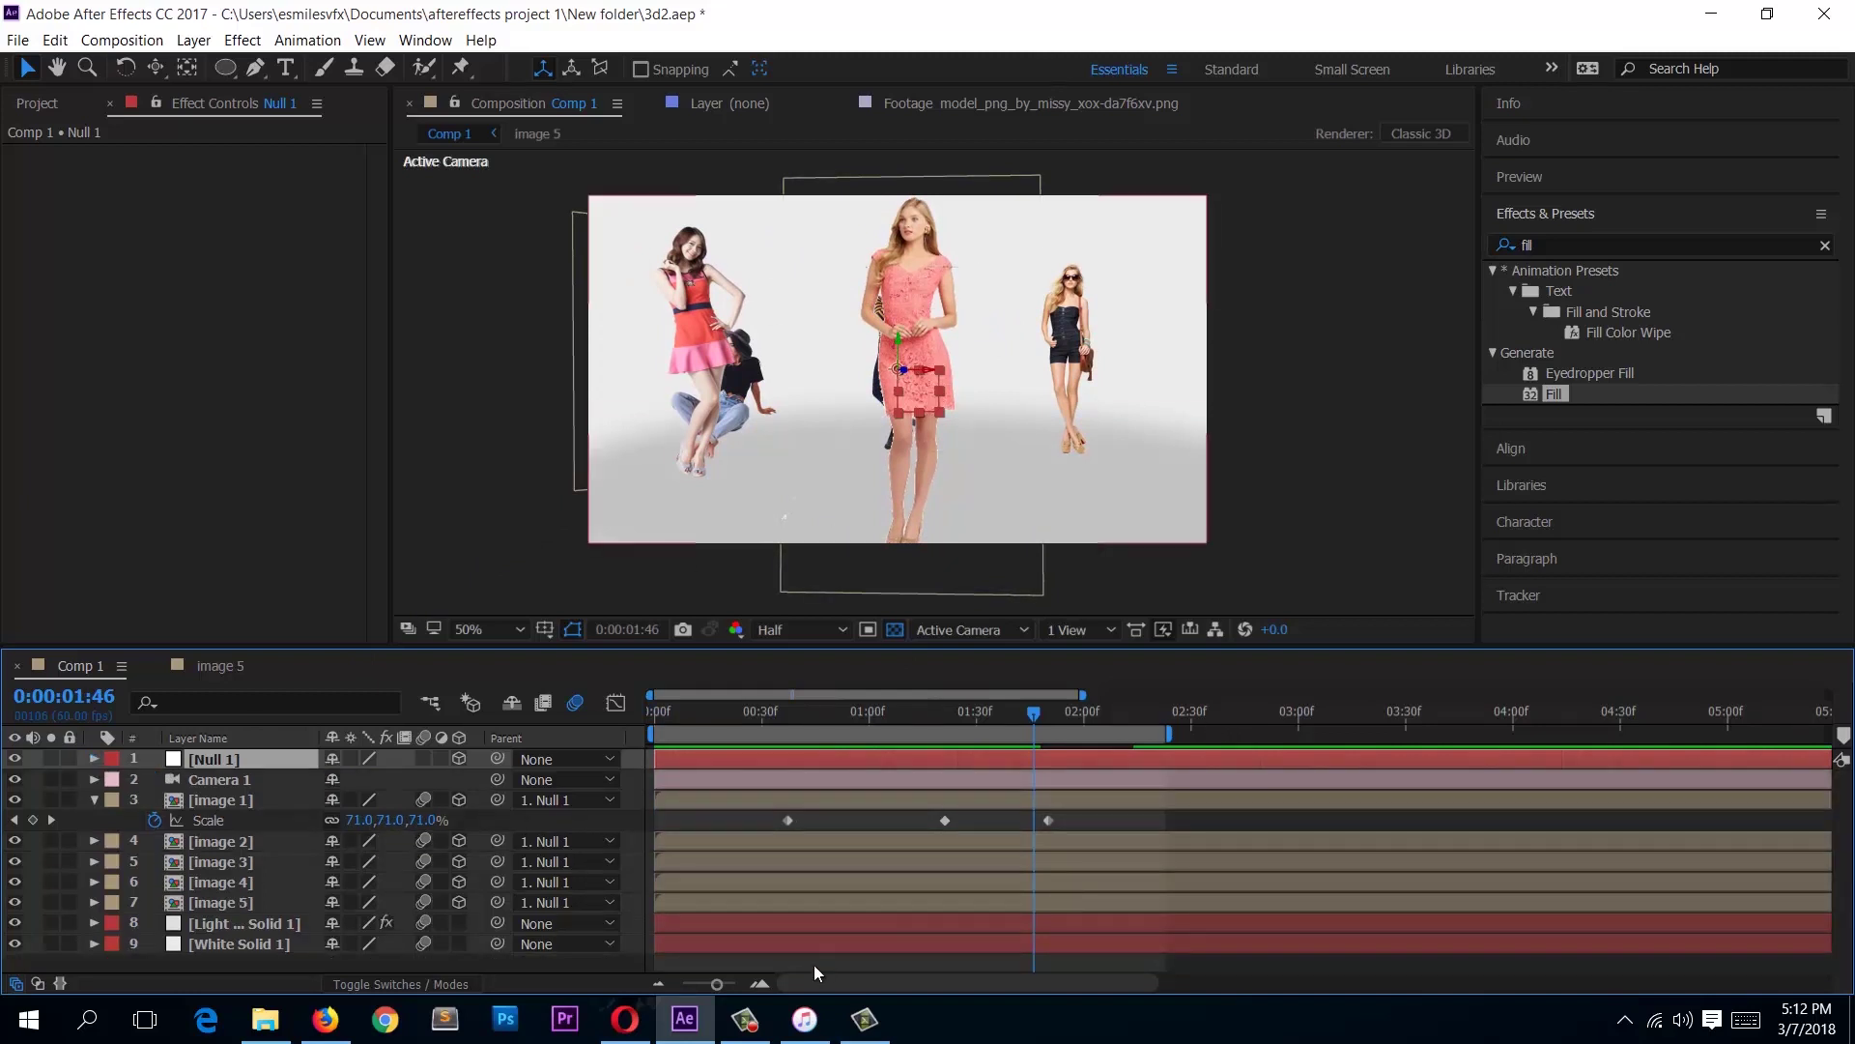
Step: Zoom the timeline out to all 14 seconds and scrub the frames around 0:00:02:00
drag(730, 982, 688, 985)
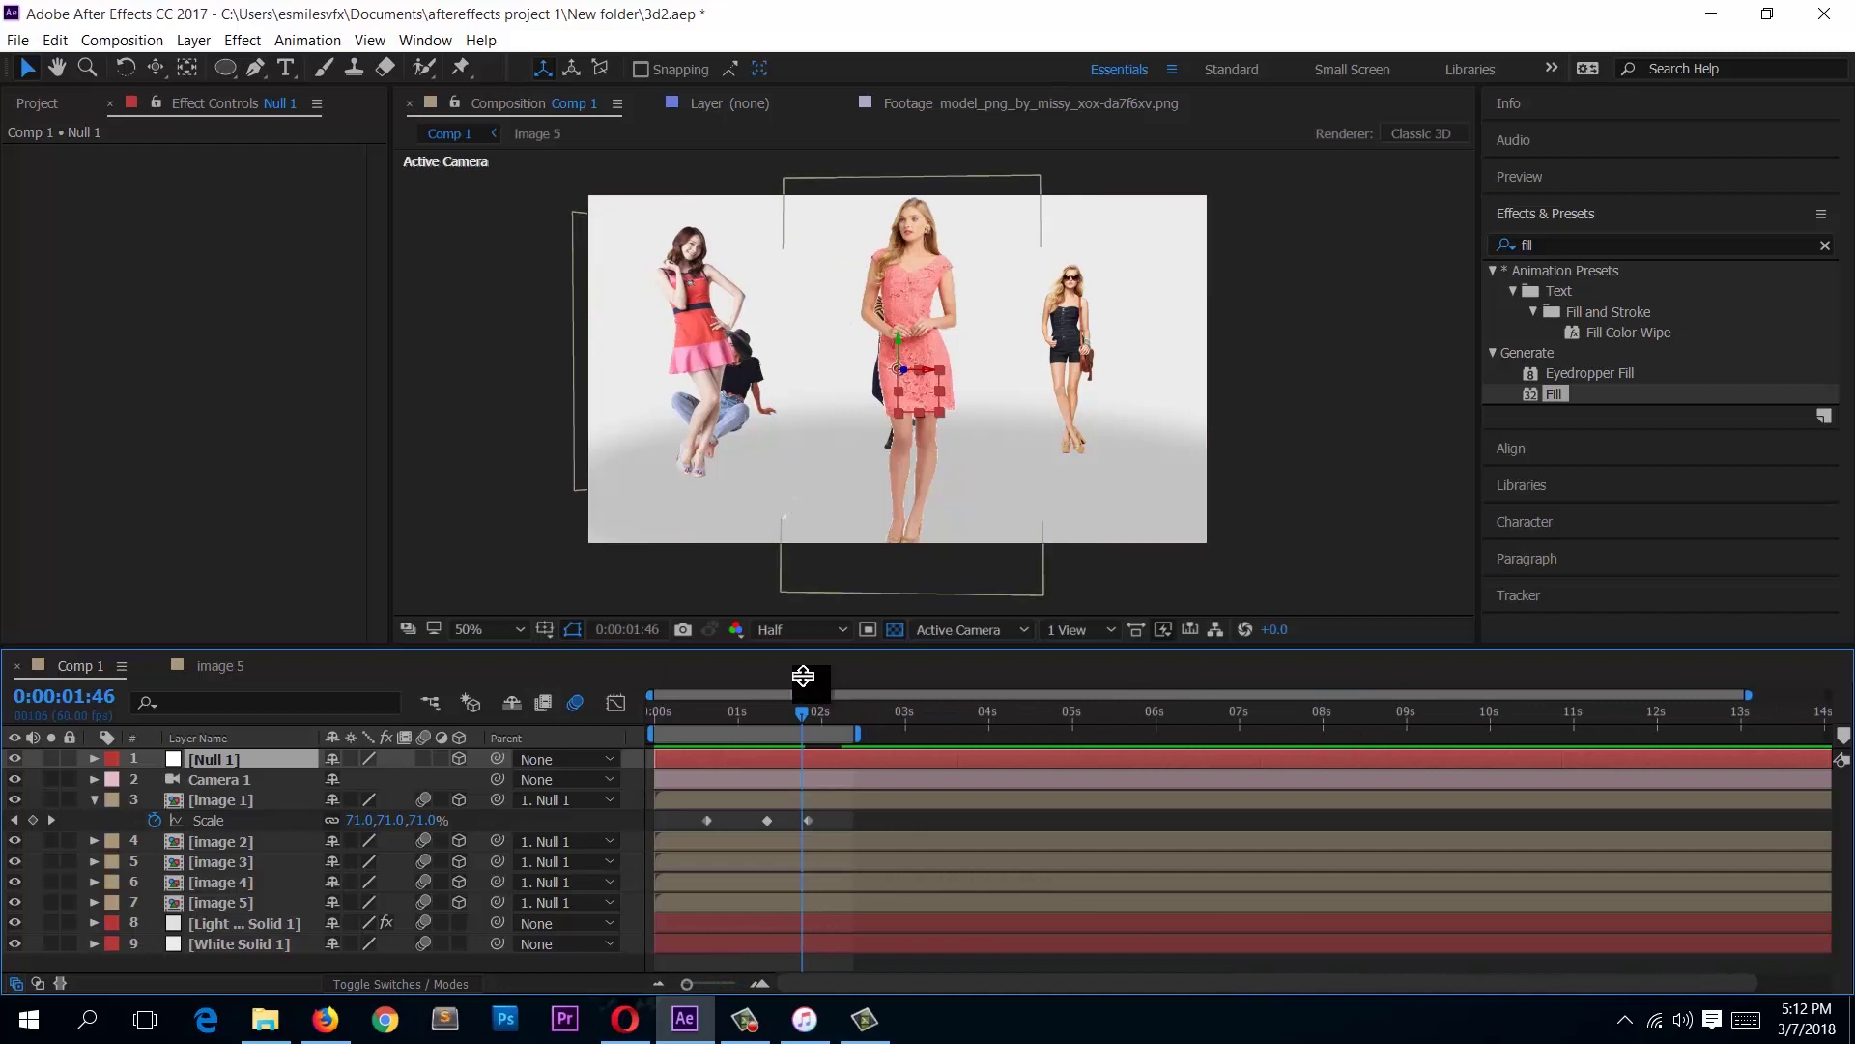
click(757, 1034)
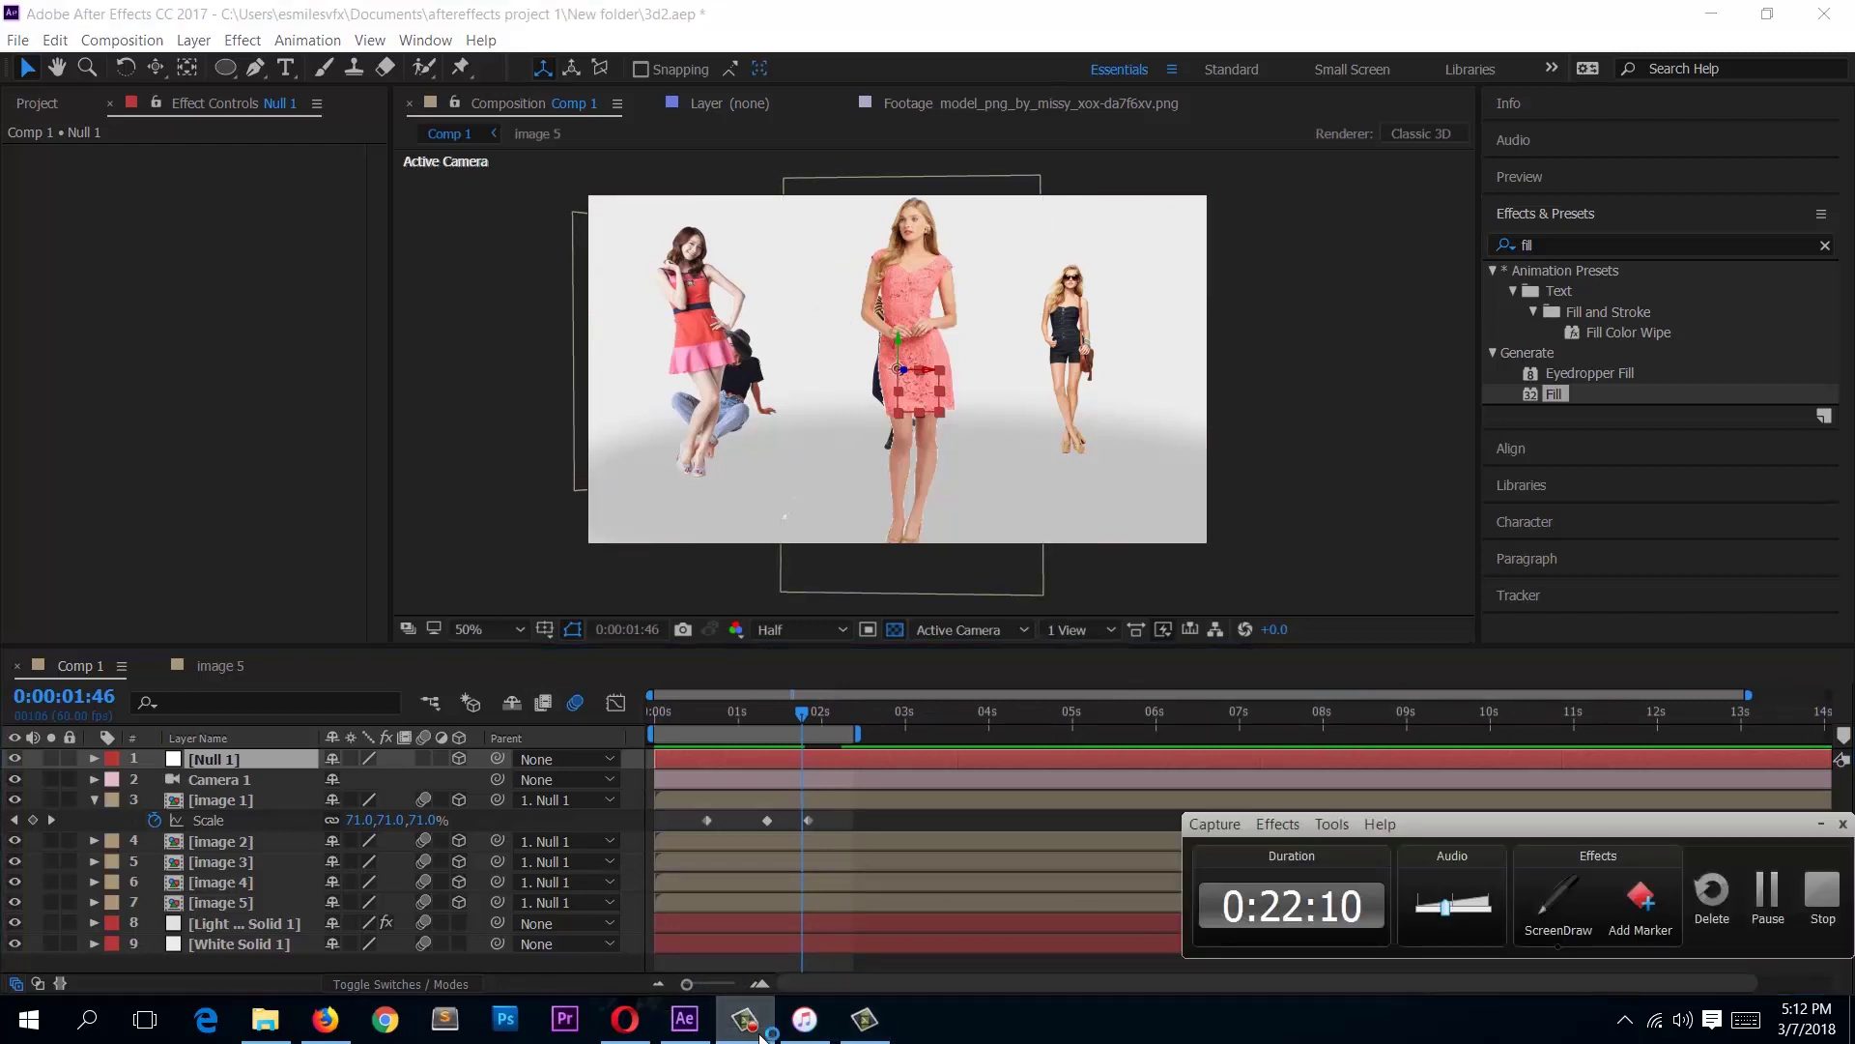
click(762, 1034)
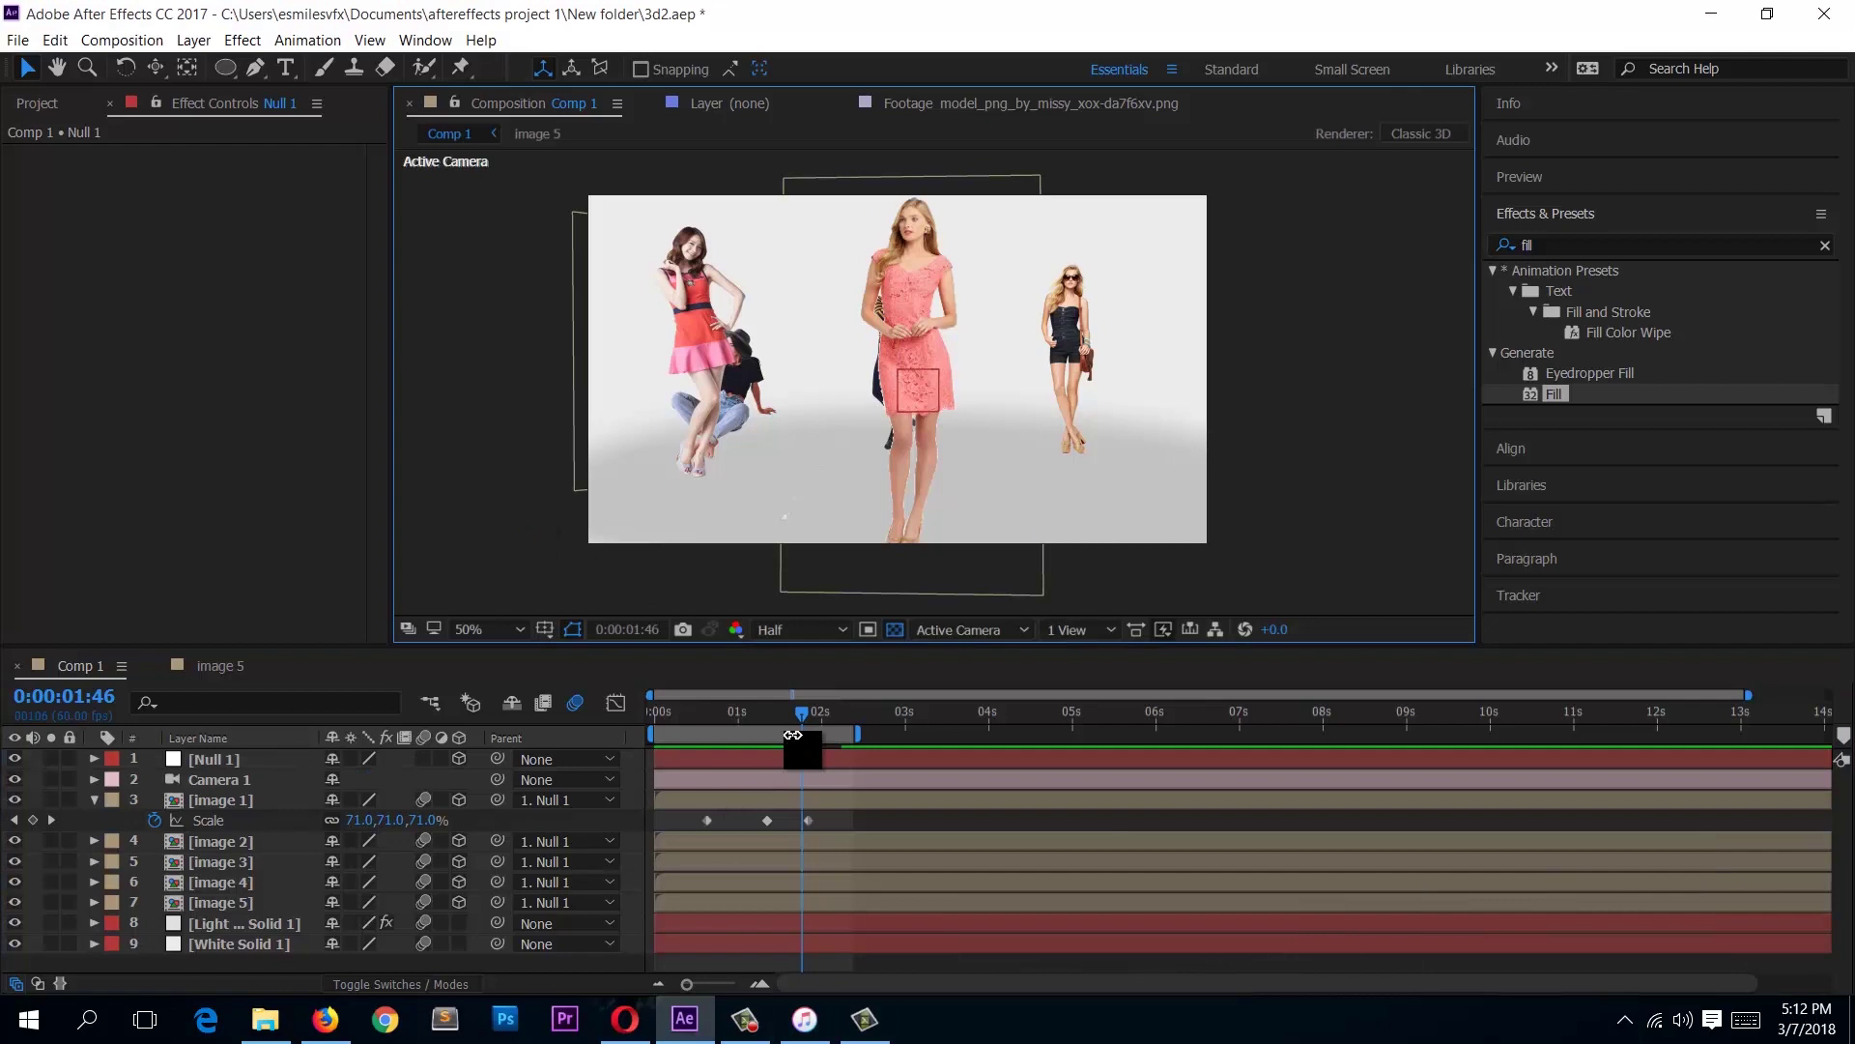
mouse_move(836, 719)
mouse_down()
mouse_move(915, 717)
mouse_move(804, 717)
mouse_move(827, 717)
mouse_up()
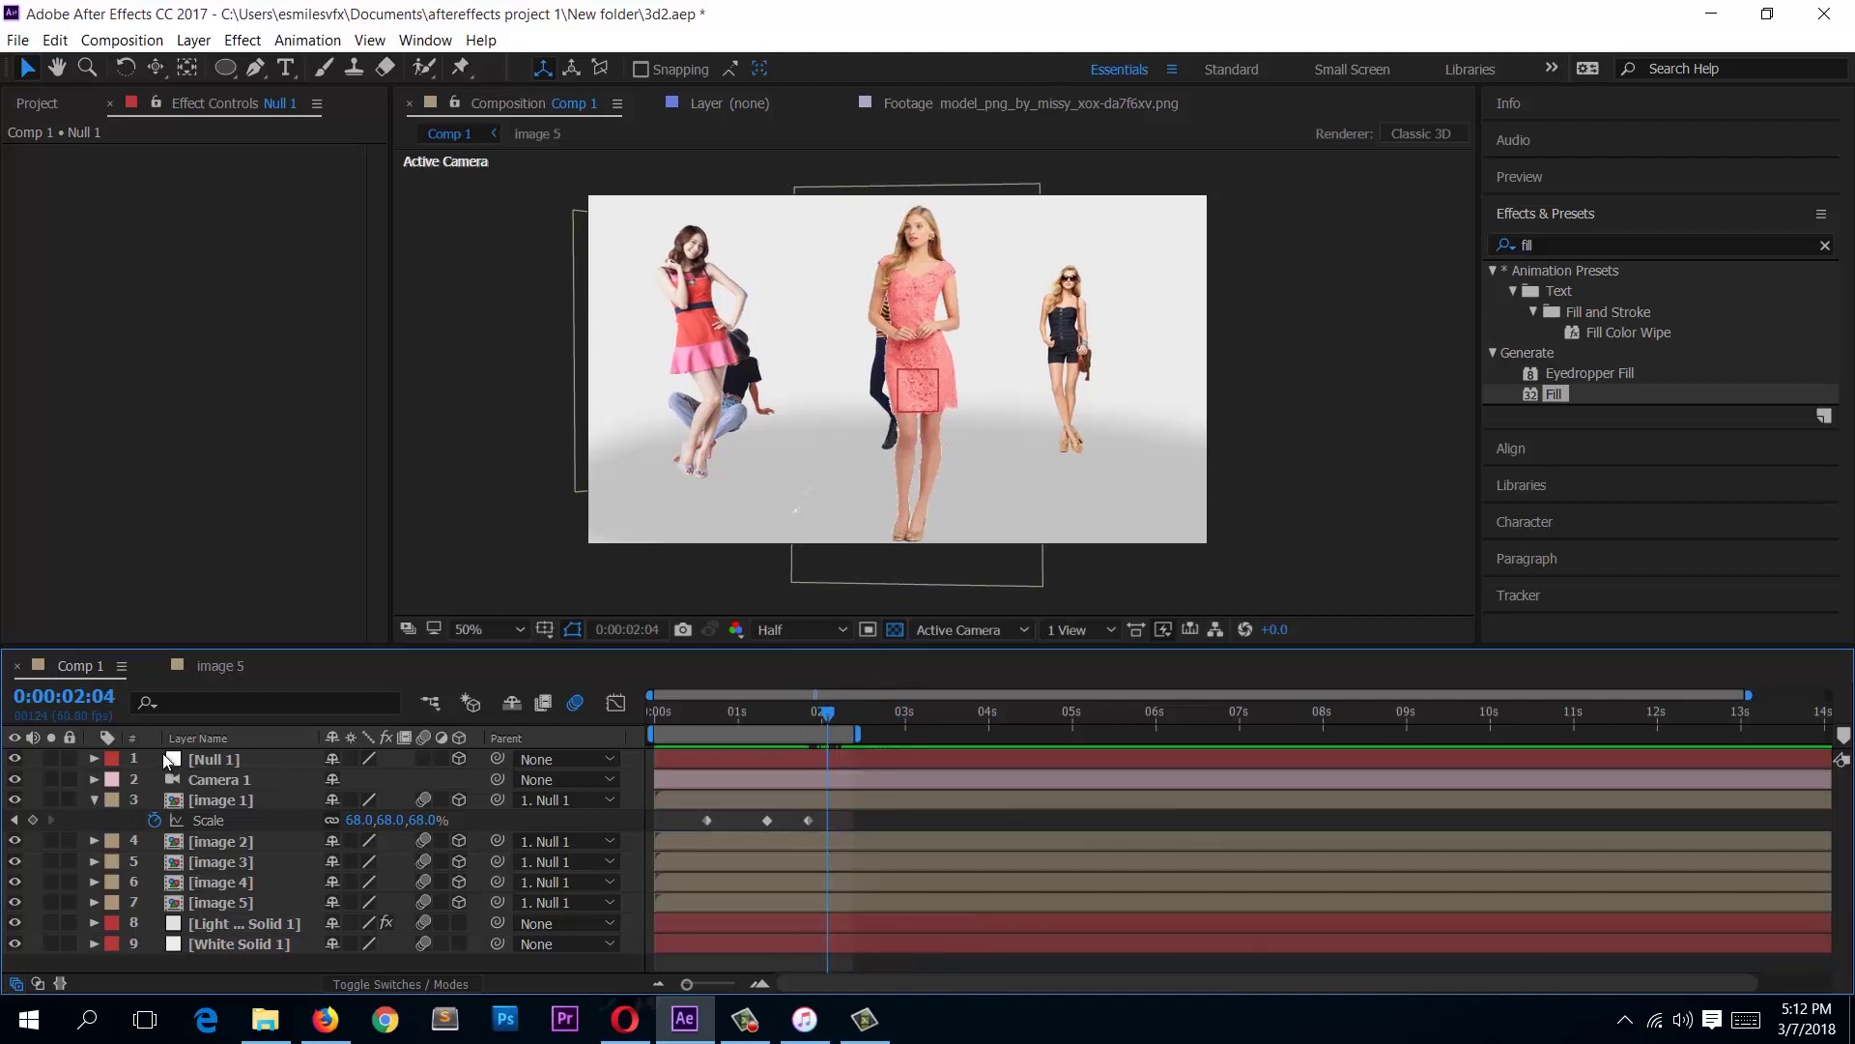
Step: Reveal Null 1's animated Y Rotation with U and keyframe it at 0:00:02:04
click(94, 759)
click(187, 778)
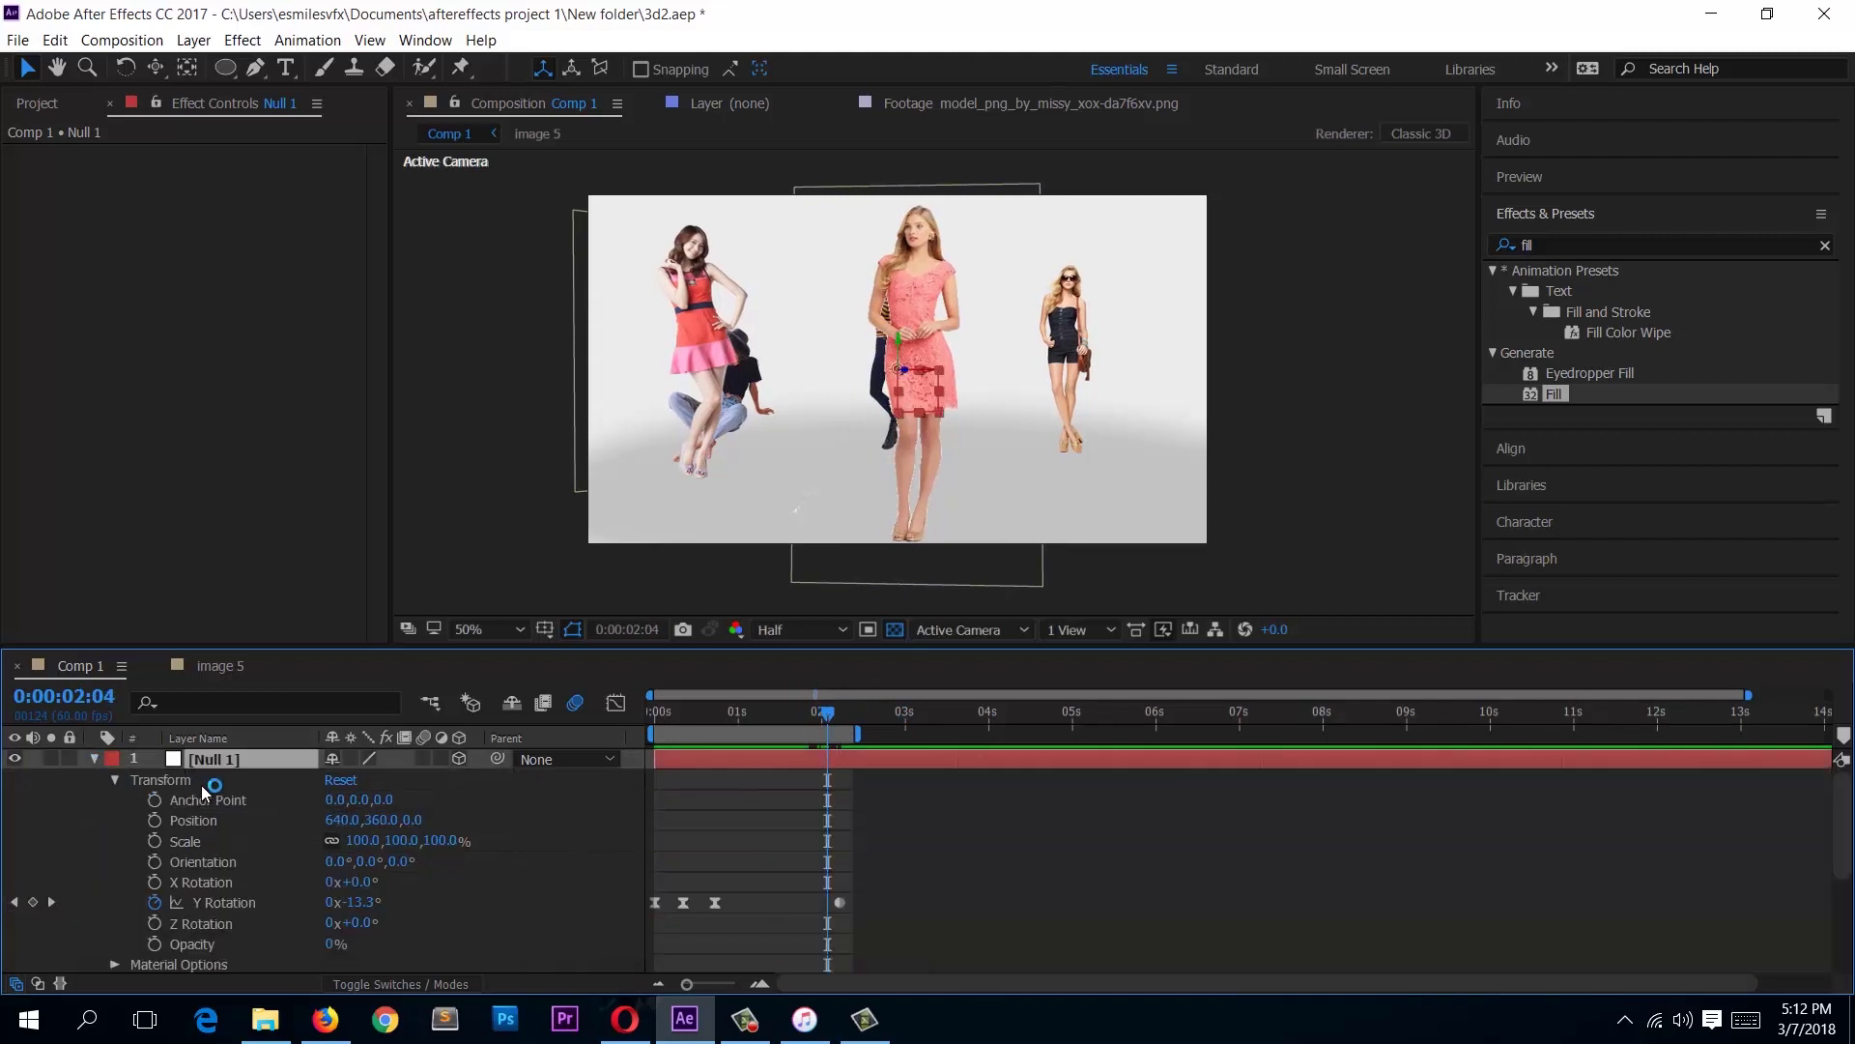
key(u)
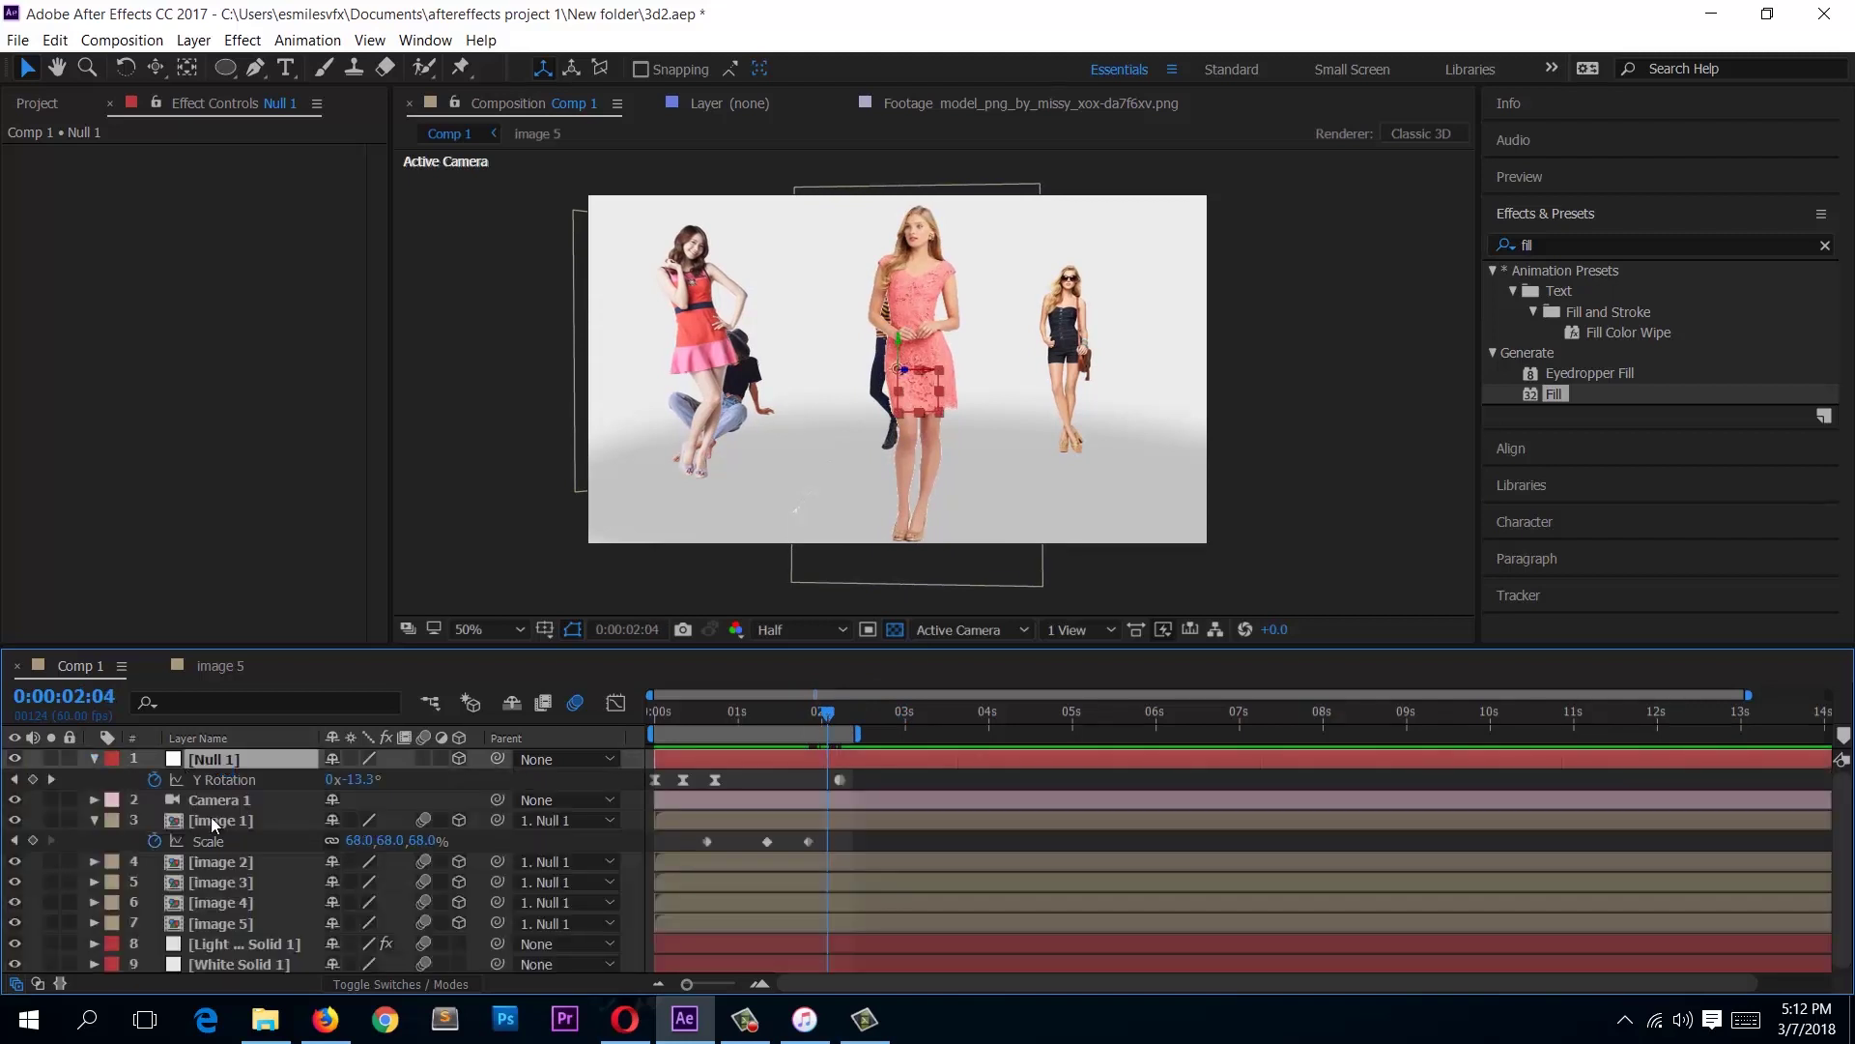
click(34, 779)
Step: Rotate to -62° at 0:00:02:21 and add a hold keyframe at 0:00:03:31
drag(842, 779, 851, 779)
click(52, 779)
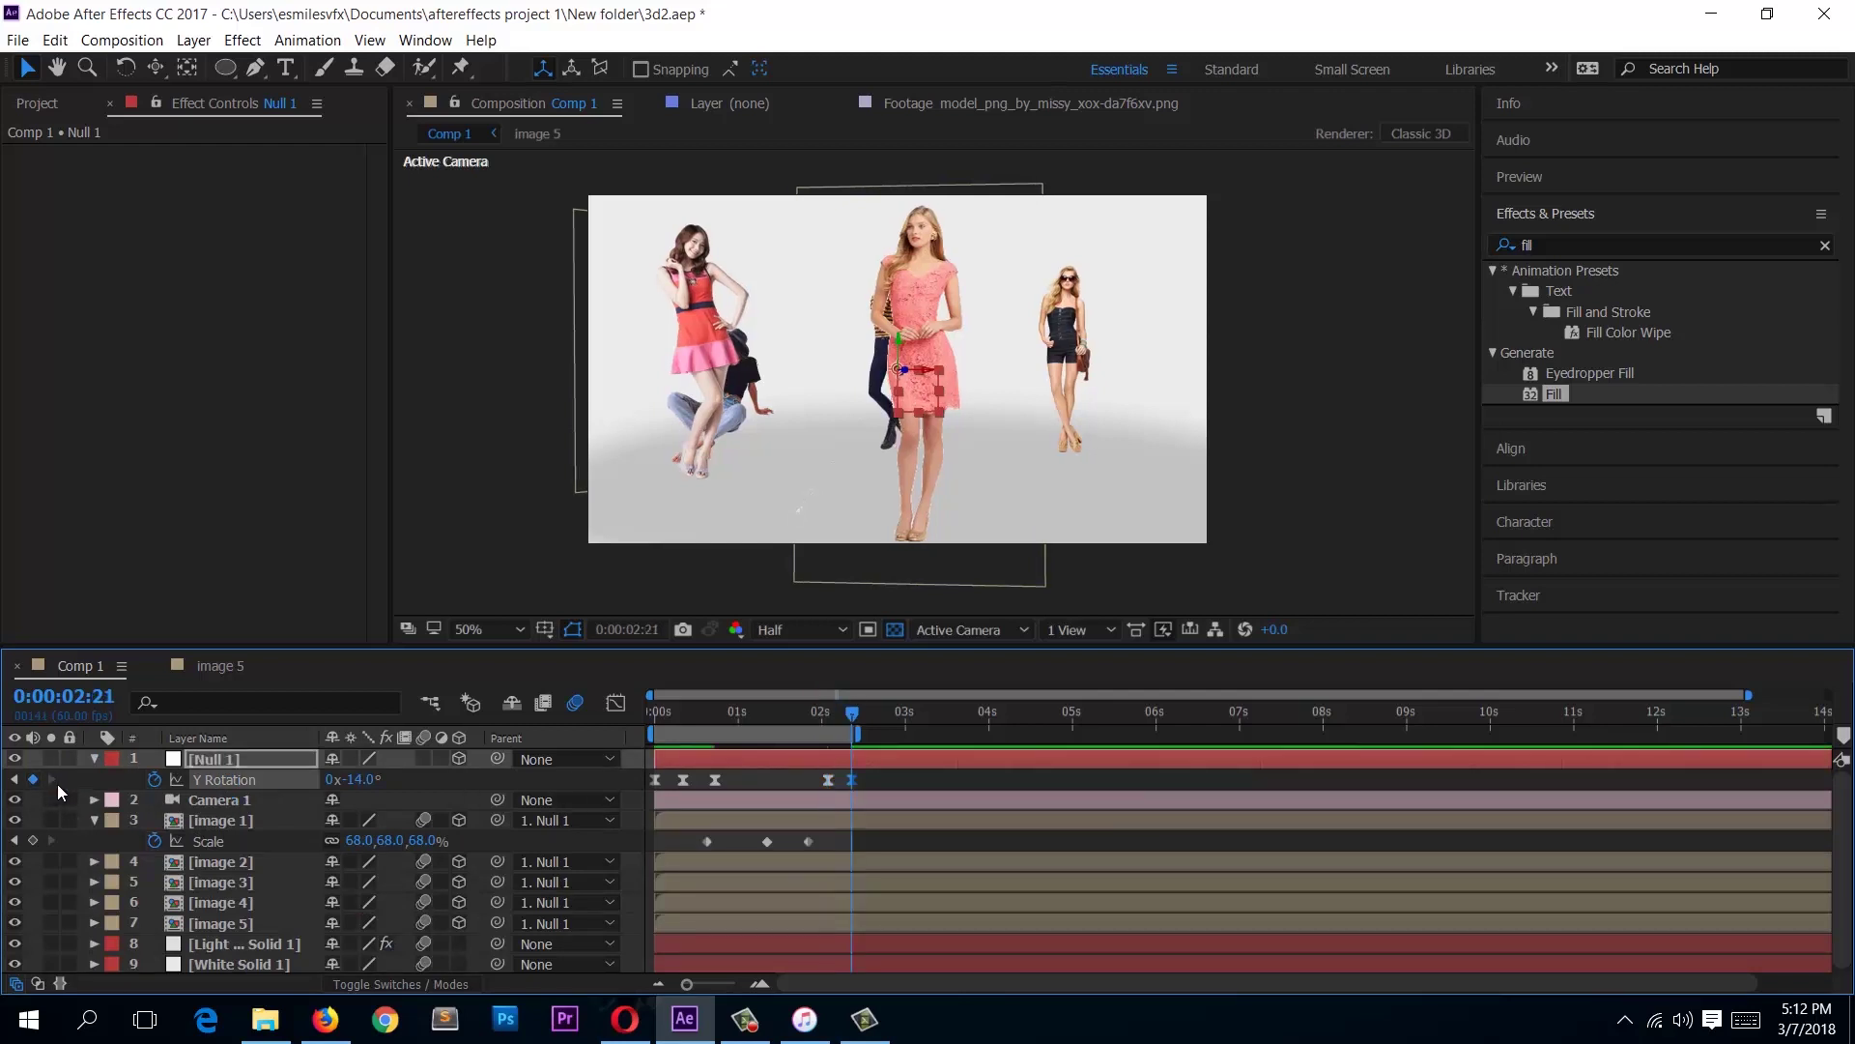
drag(372, 780, 319, 783)
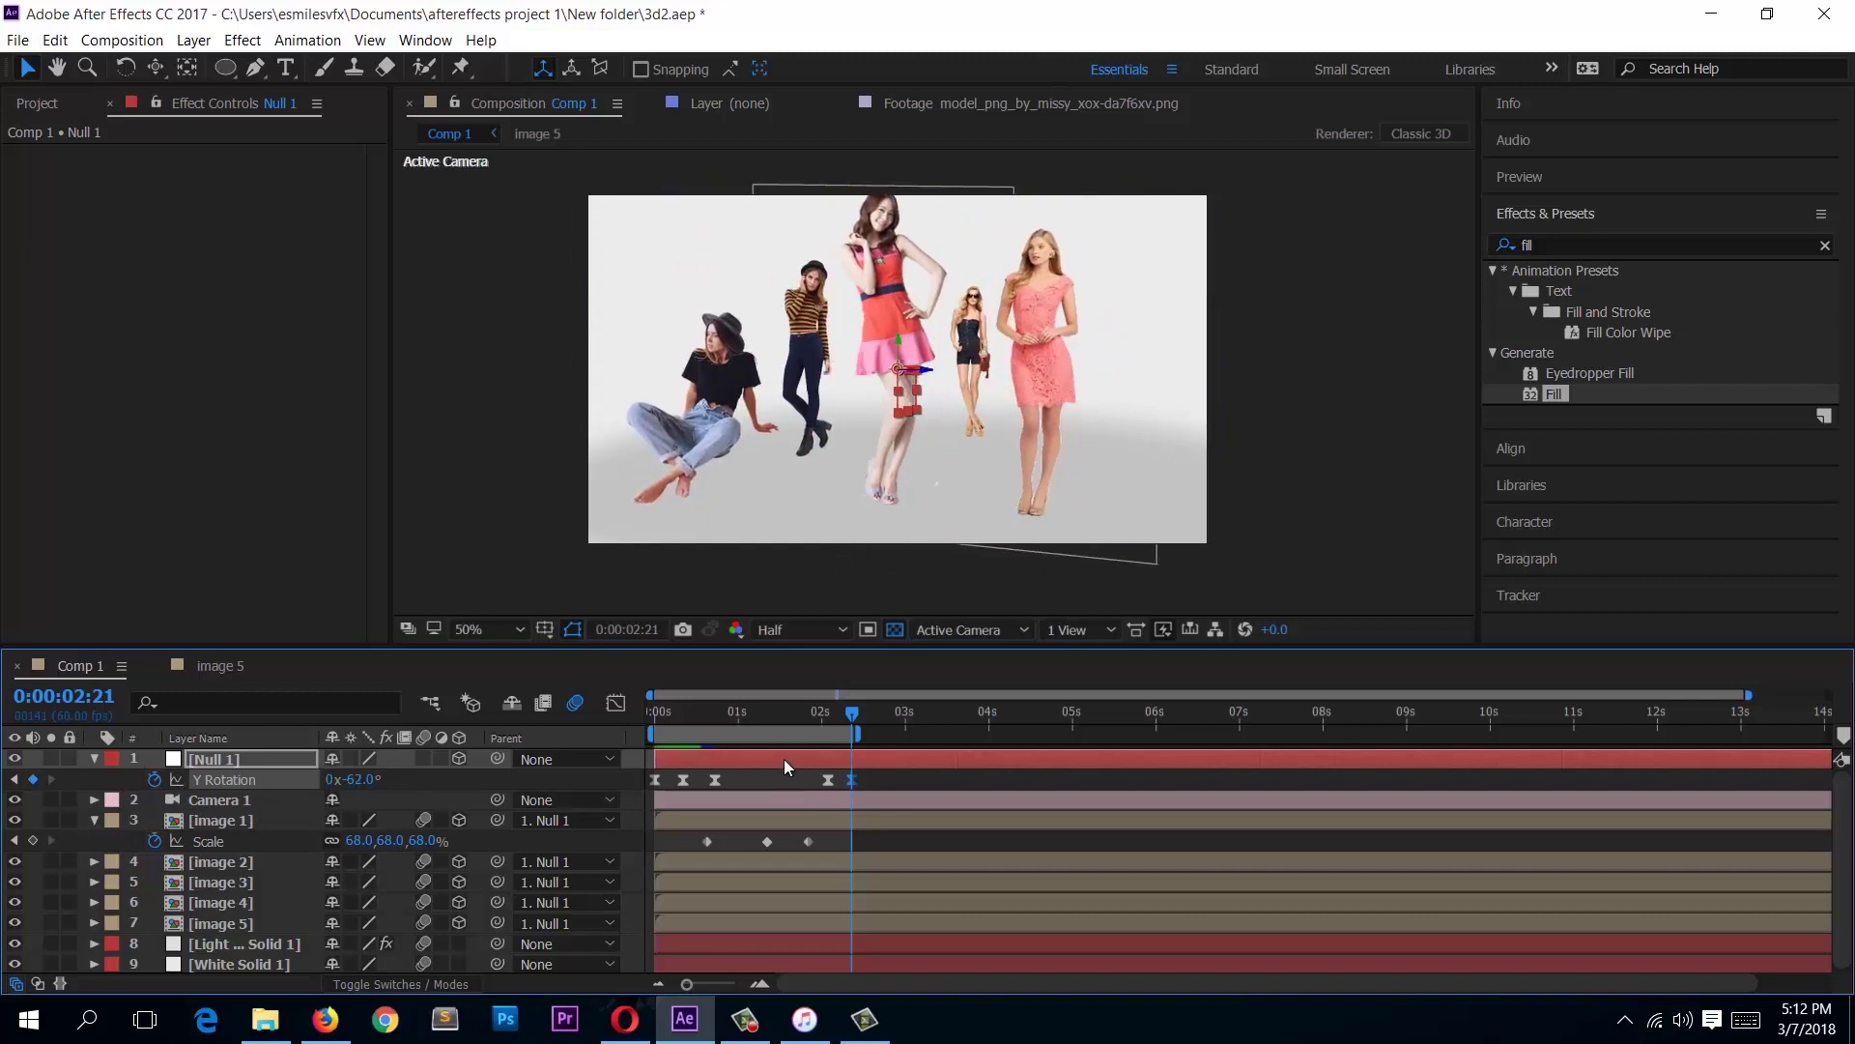
click(948, 716)
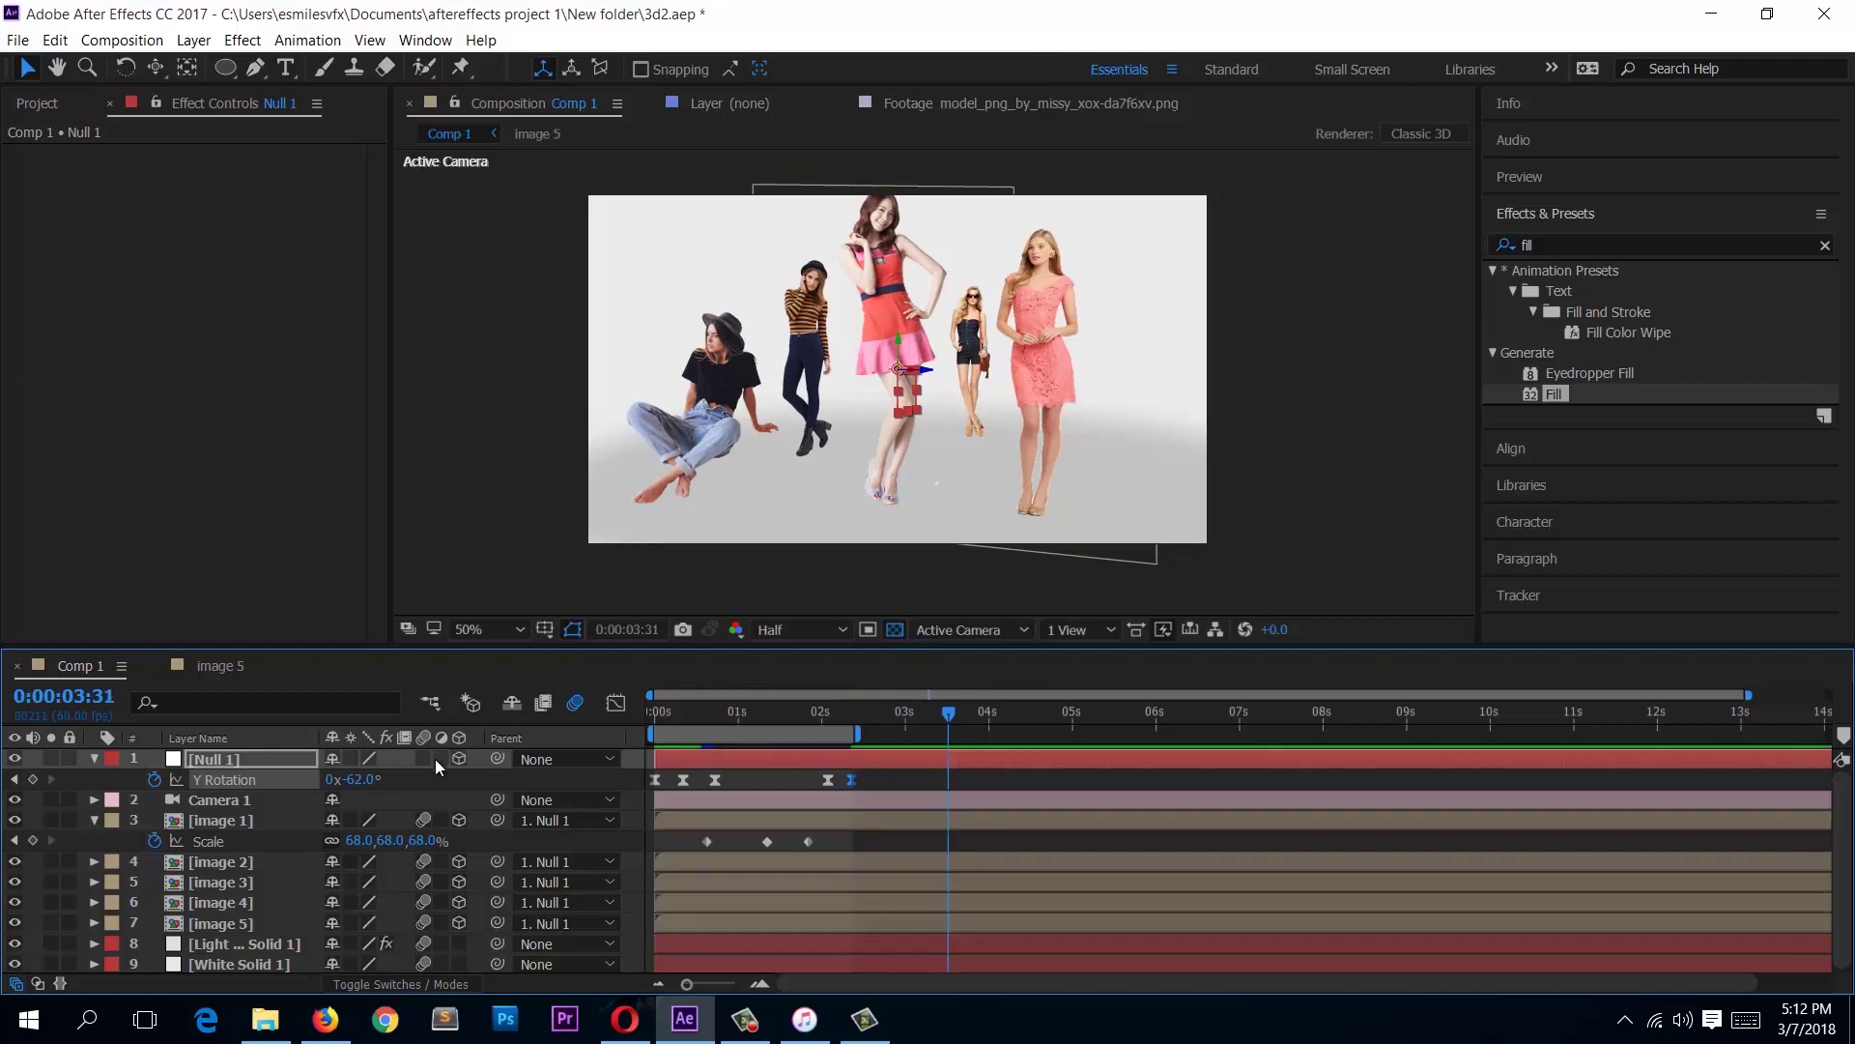
drag(367, 778, 351, 784)
Step: Add Y Rotation keyframes at 0:00:03:43 and 0:00:04:43, turning the carousel another step
click(963, 714)
drag(361, 781, 321, 796)
drag(976, 714, 1048, 712)
drag(359, 781, 288, 804)
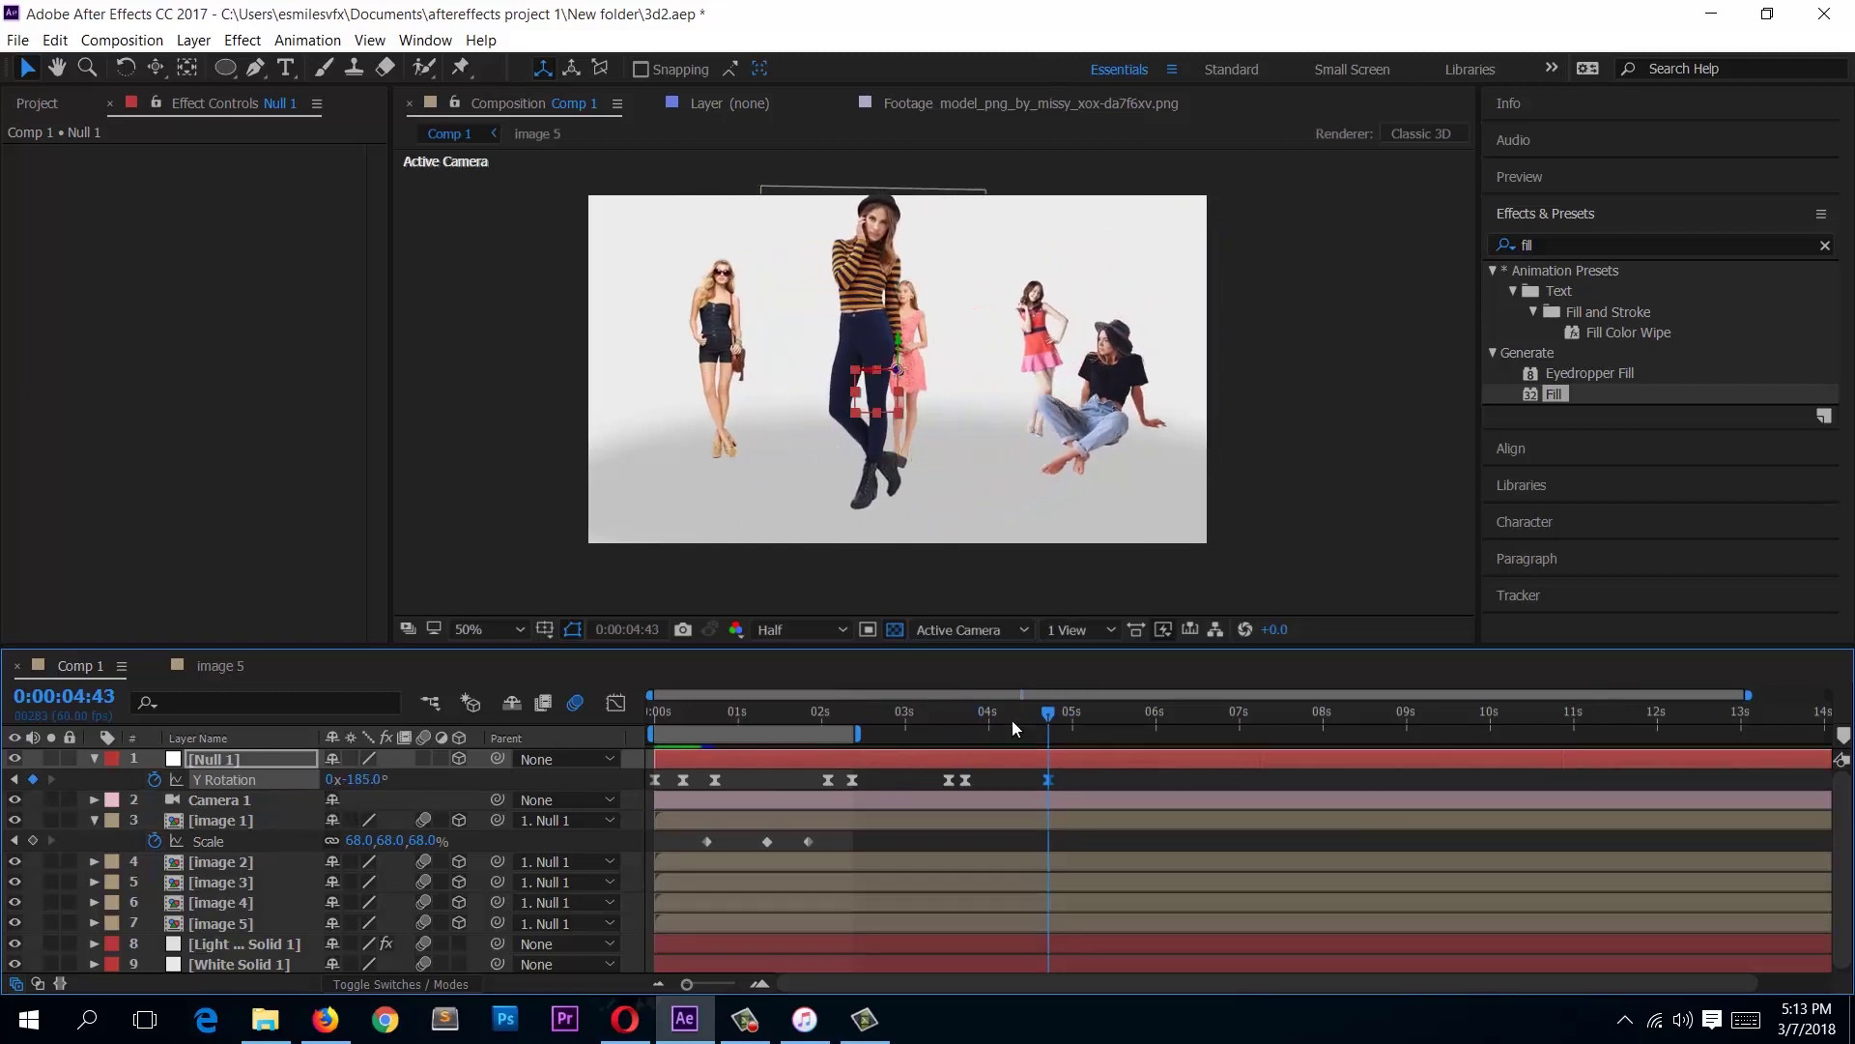
Step: Extend the work area to 5 seconds and preview the carousel
drag(1051, 712, 604, 725)
drag(867, 737, 1061, 737)
key(space)
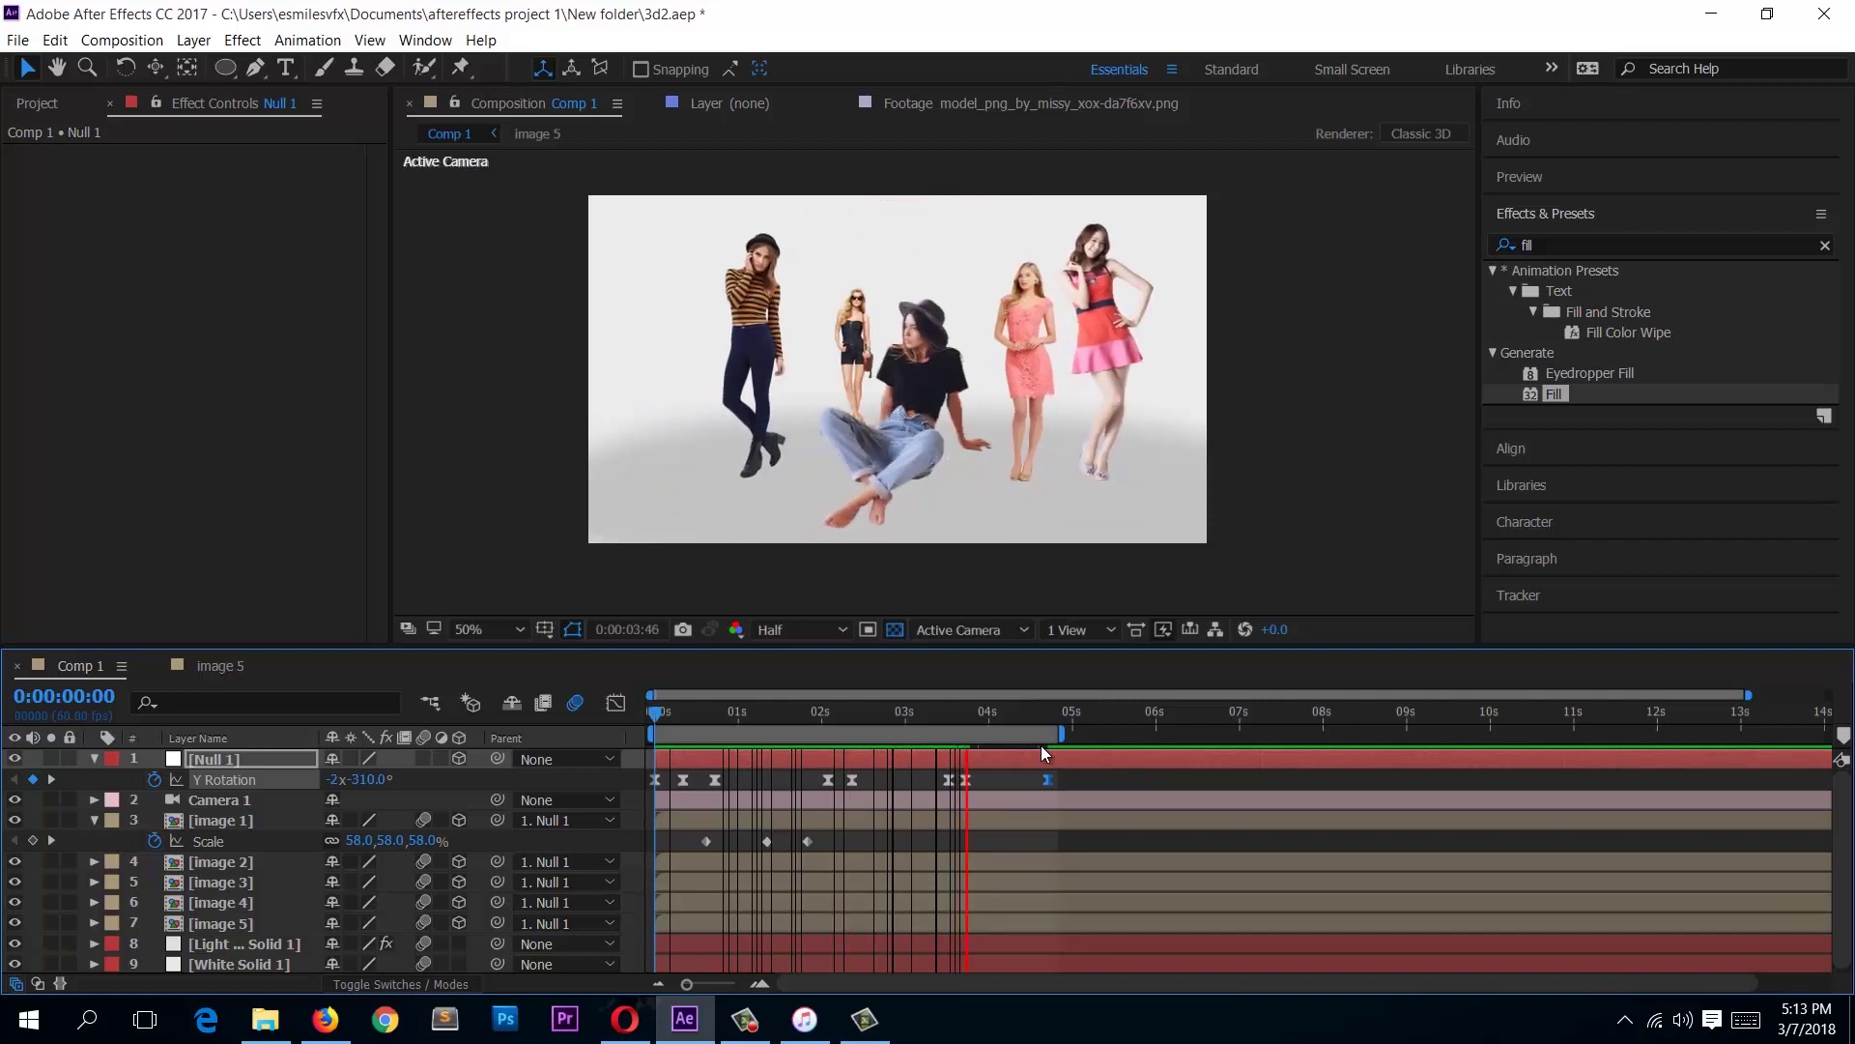
Step: Stop the preview, move the 4:43 keyframe slightly earlier and adjust its Y Rotation value
key(space)
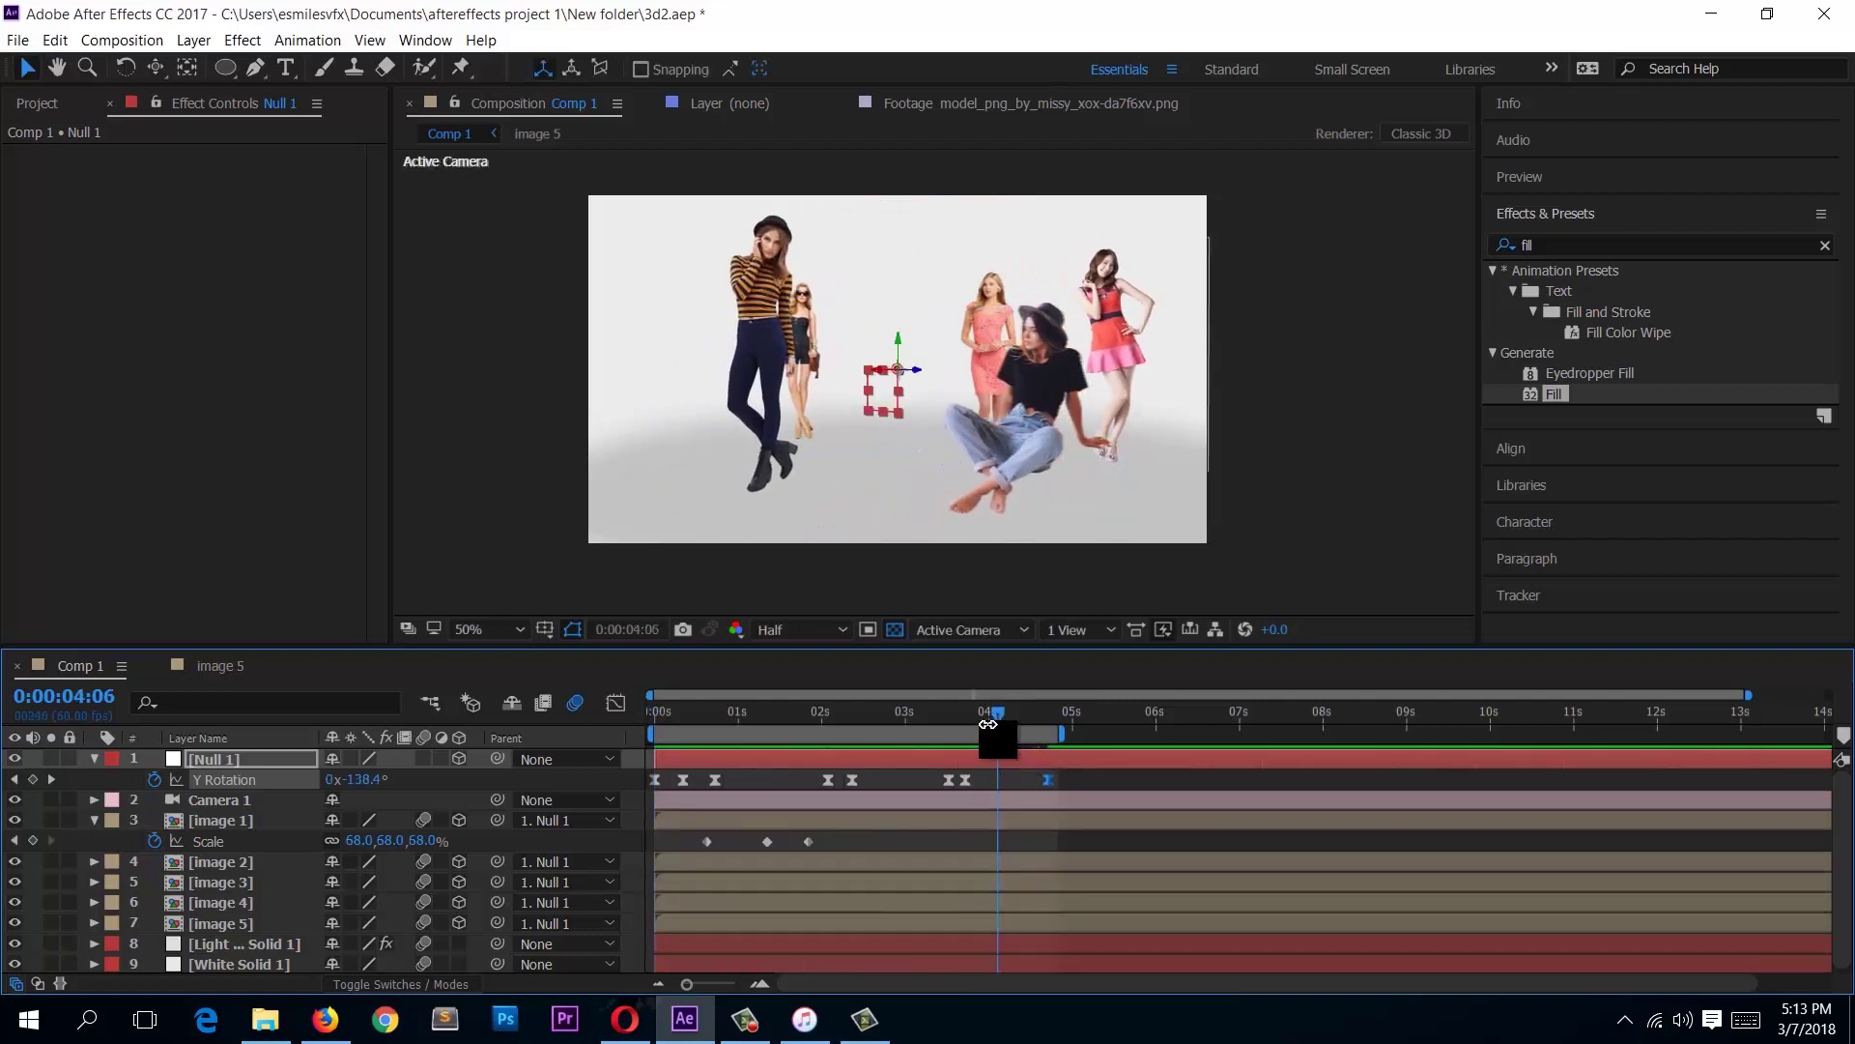
click(966, 723)
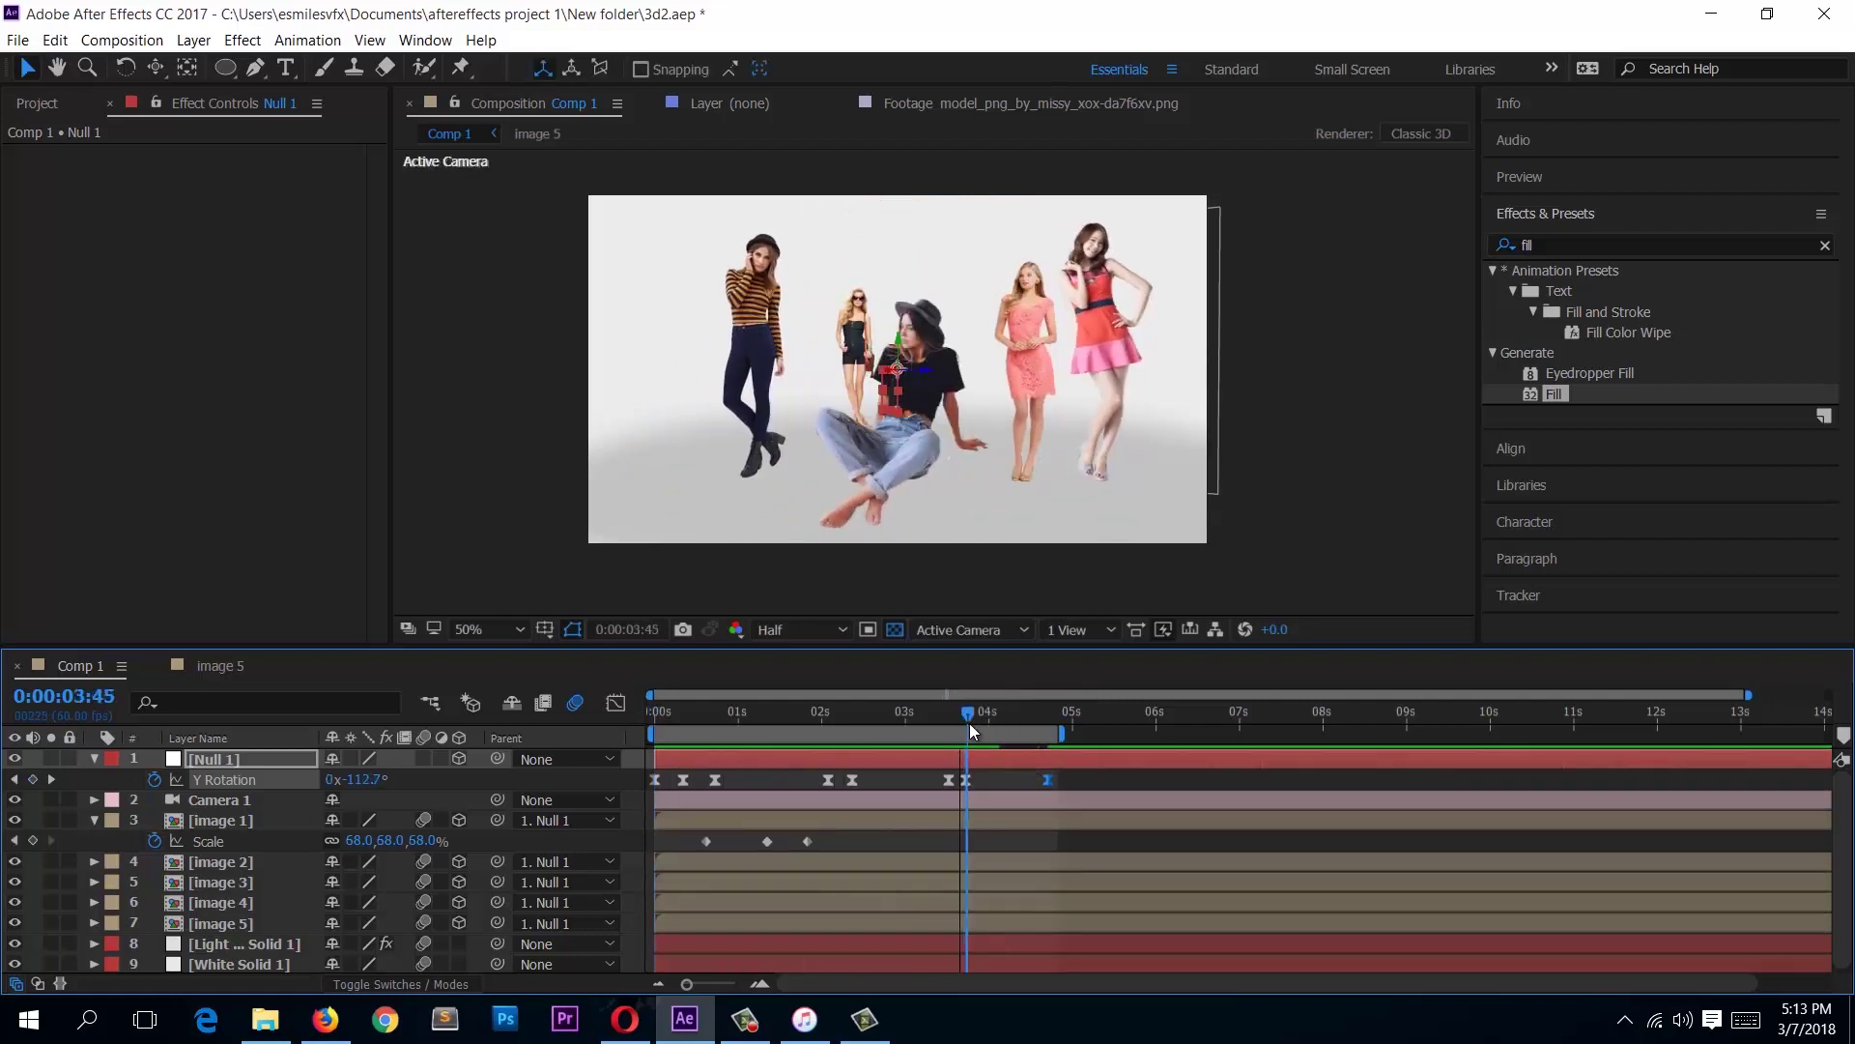
right_click(1052, 783)
click(1040, 780)
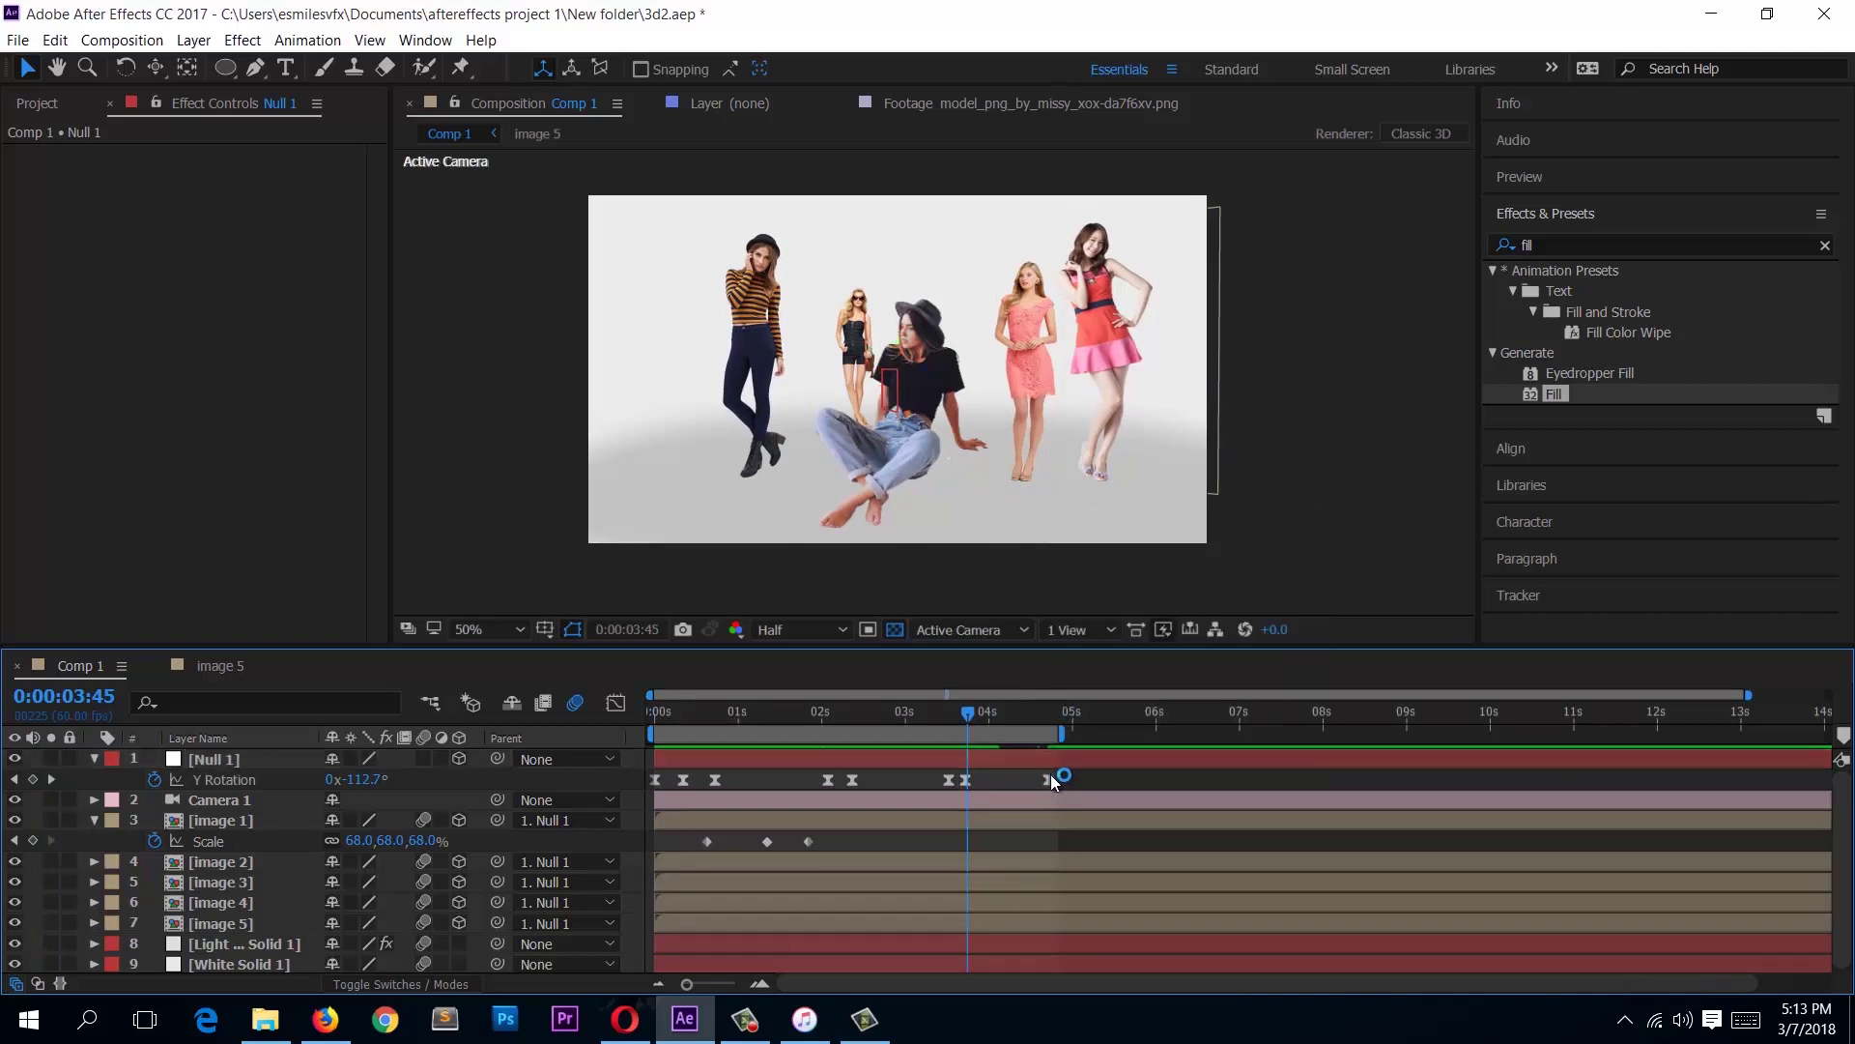
click(1050, 782)
drag(1053, 783, 1047, 709)
mouse_move(377, 781)
mouse_down()
mouse_move(346, 789)
mouse_move(366, 792)
mouse_up()
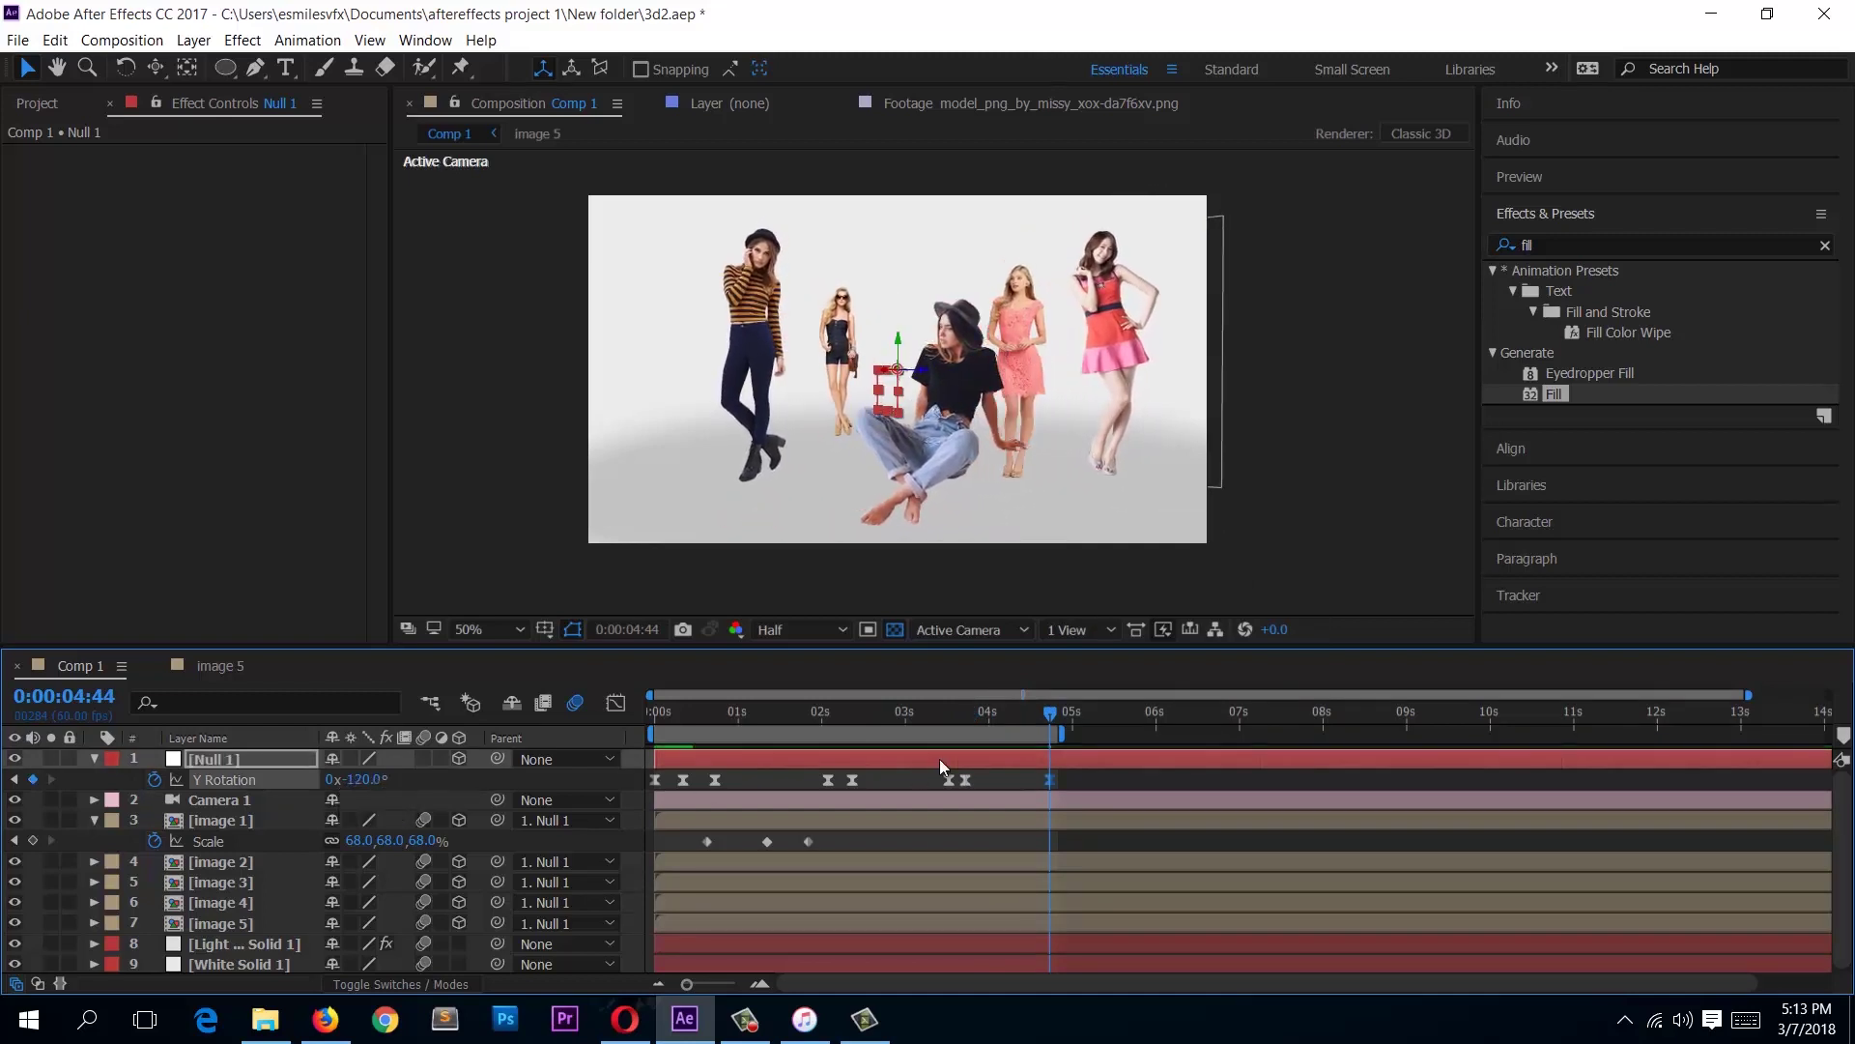
Step: Add Y Rotation keyframes at 4:54, 5:56 and 6:09, reaching -276.0°
drag(1055, 715, 1064, 715)
drag(380, 782, 311, 783)
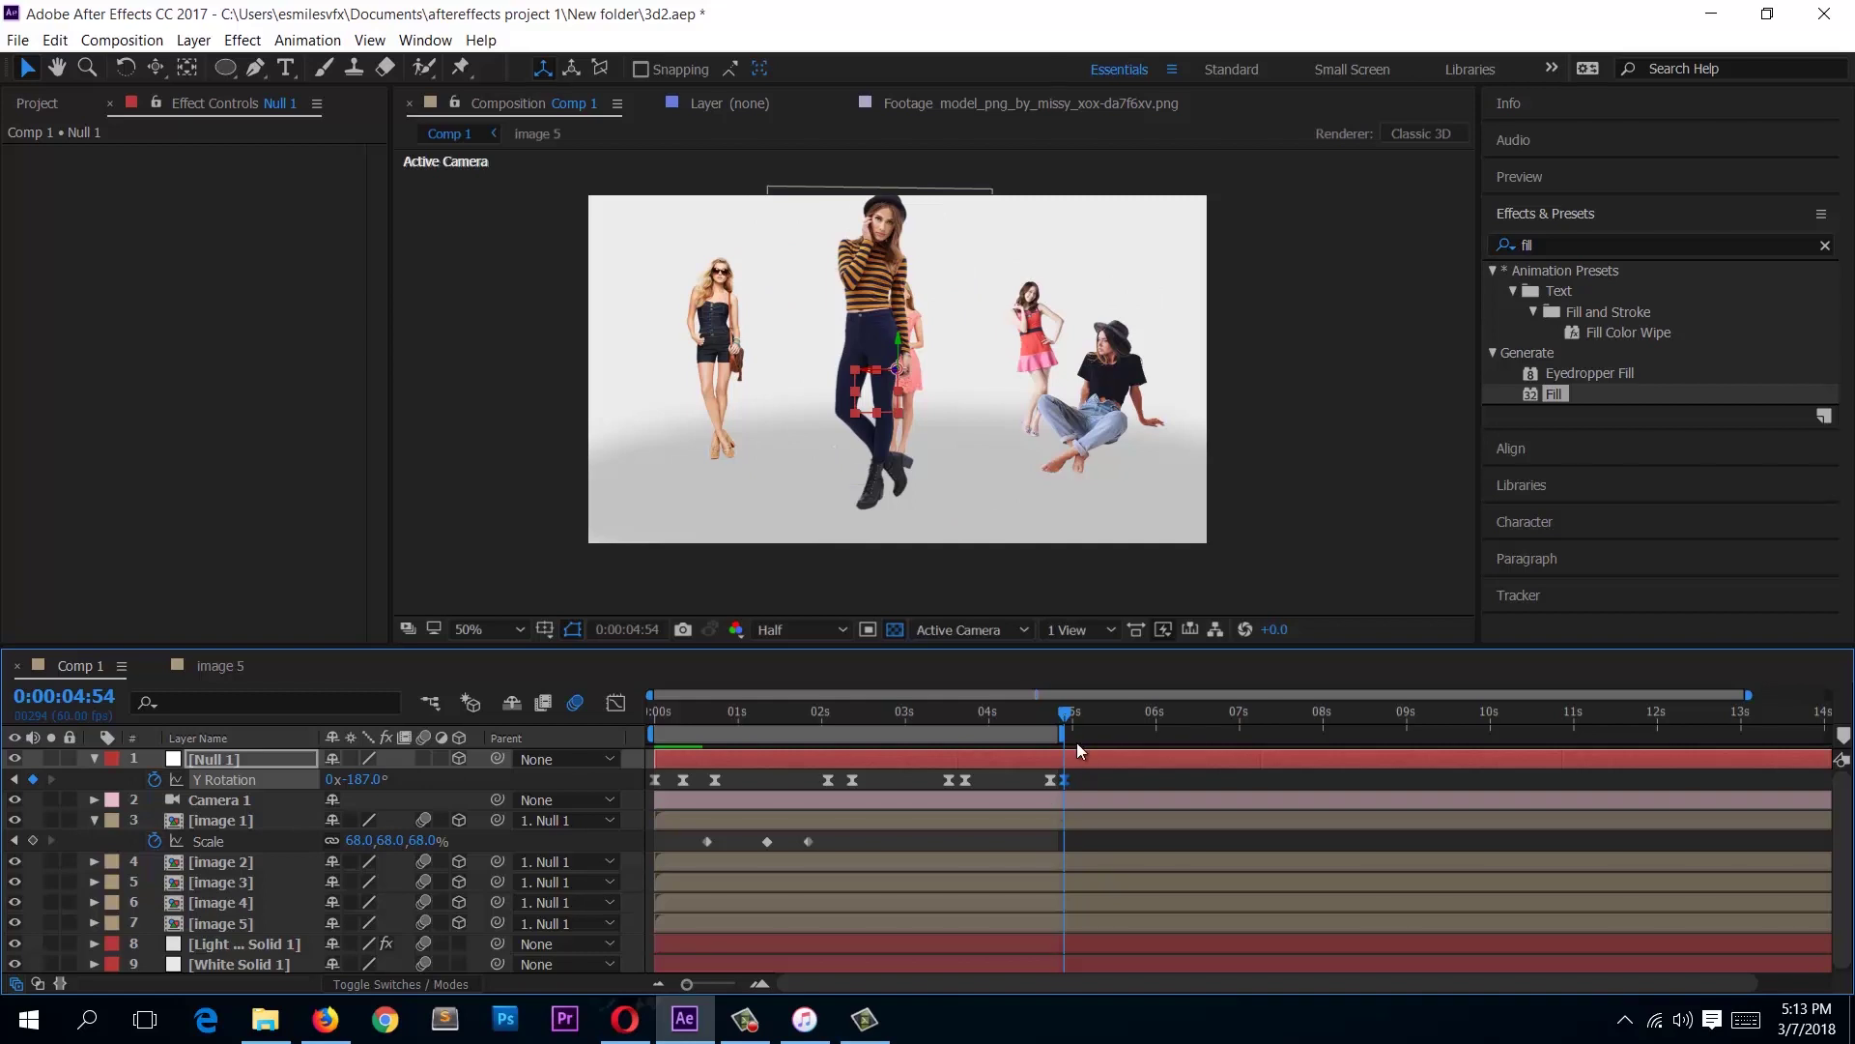
drag(1067, 721, 1150, 723)
drag(364, 787, 356, 790)
drag(1163, 725, 1174, 722)
drag(362, 788, 273, 787)
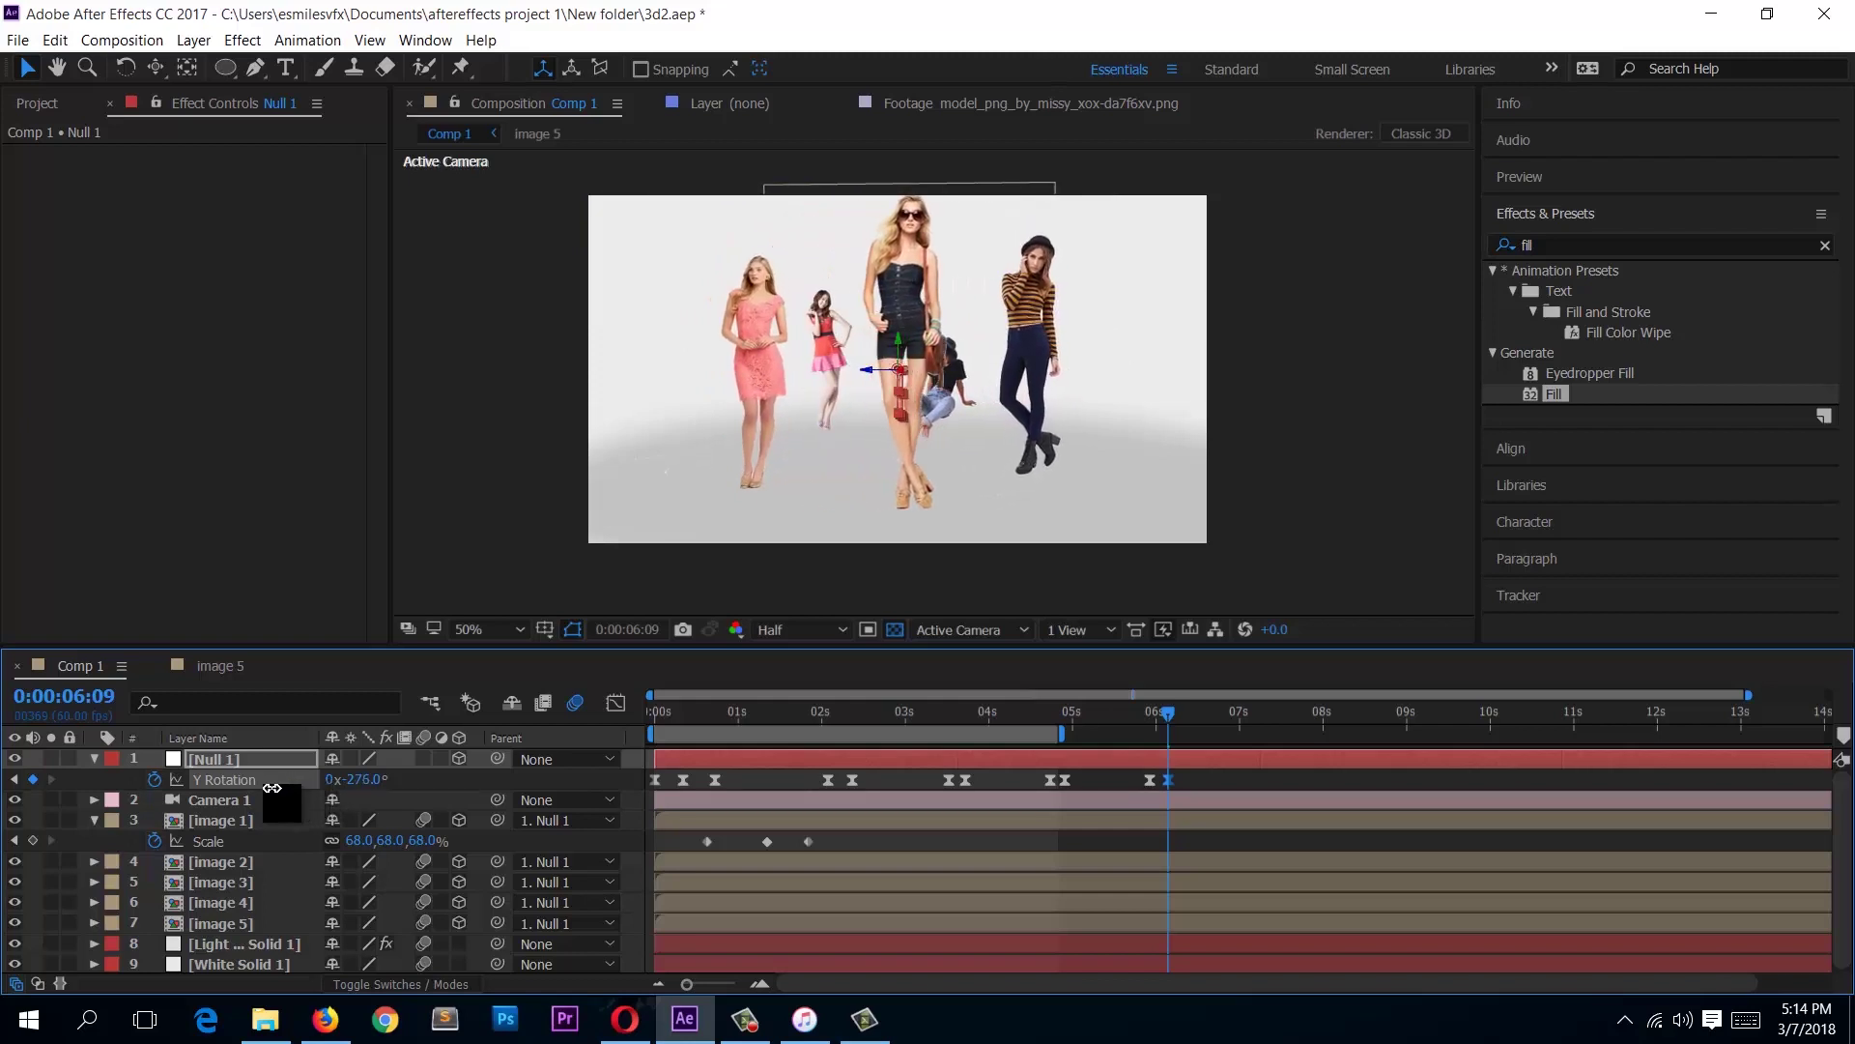
Step: Key Null 1's Y Rotation at 6:51 and at 7:17 (-1x-169°), then preview past 7 seconds
drag(1183, 716, 1234, 716)
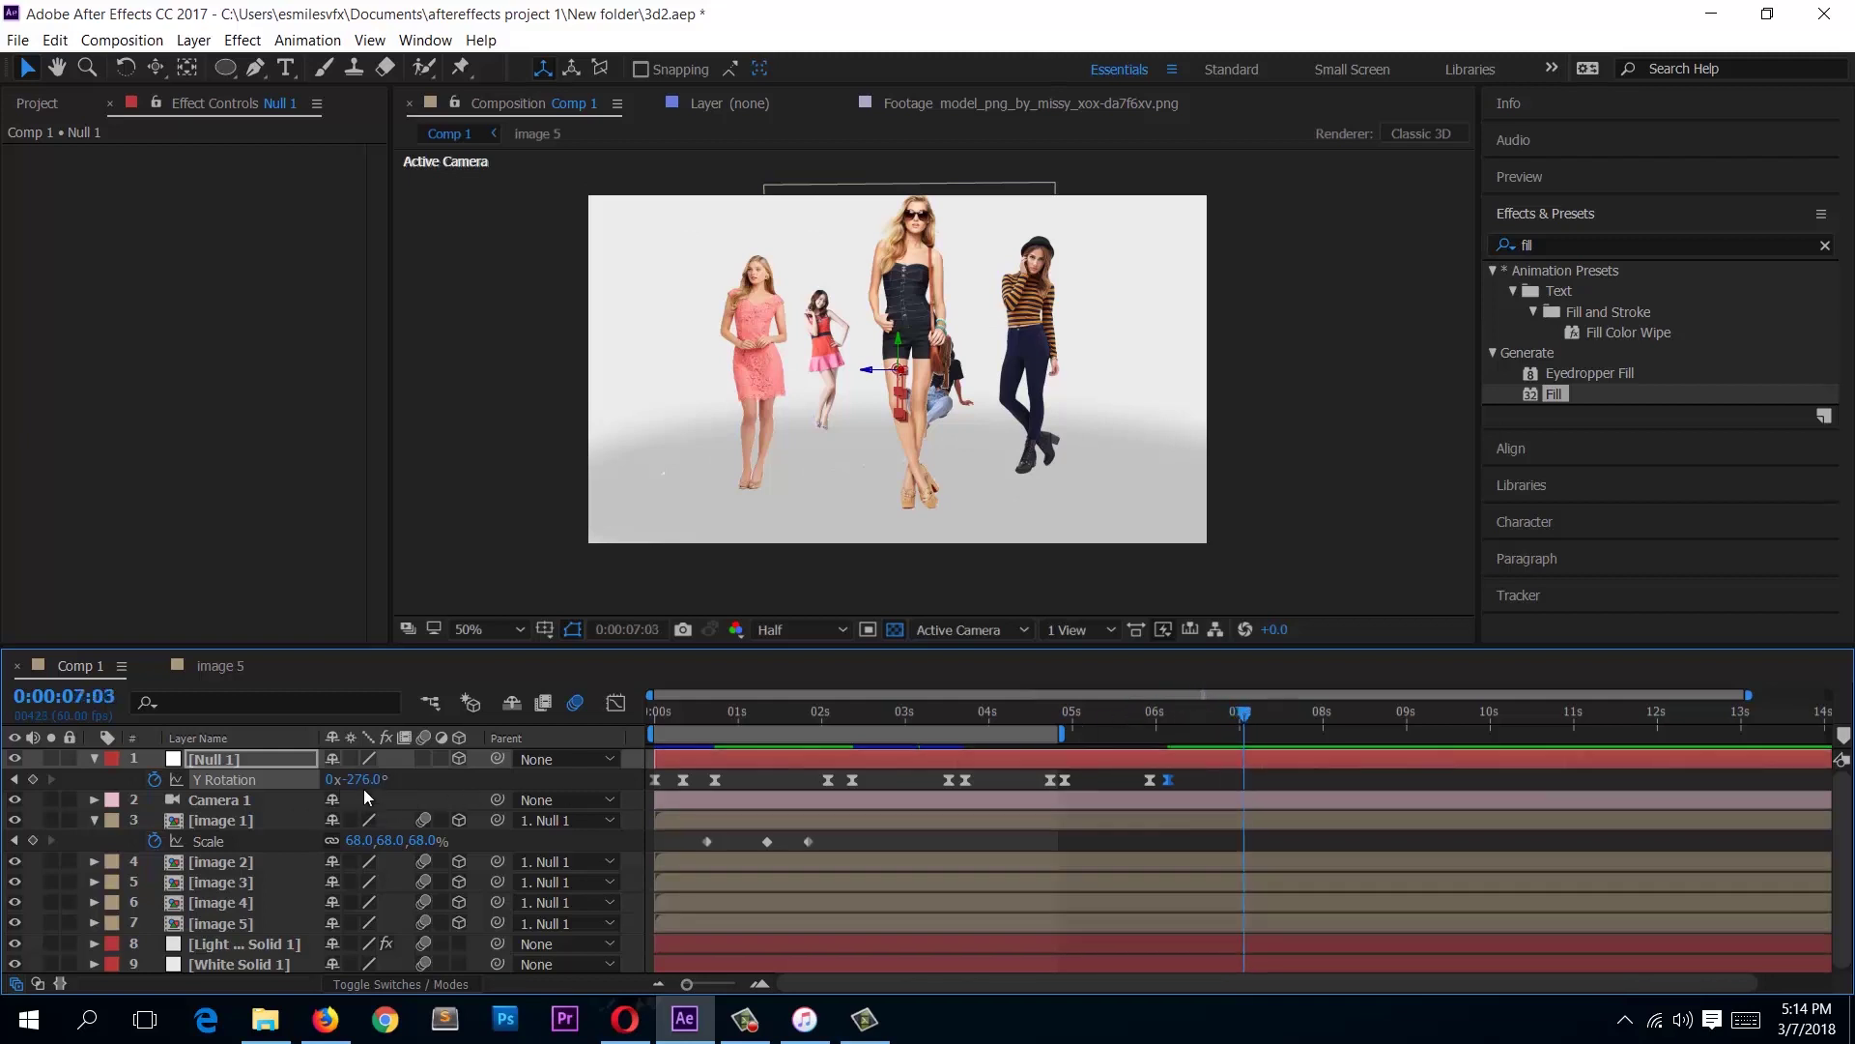
drag(363, 781, 355, 782)
drag(1246, 717, 1261, 715)
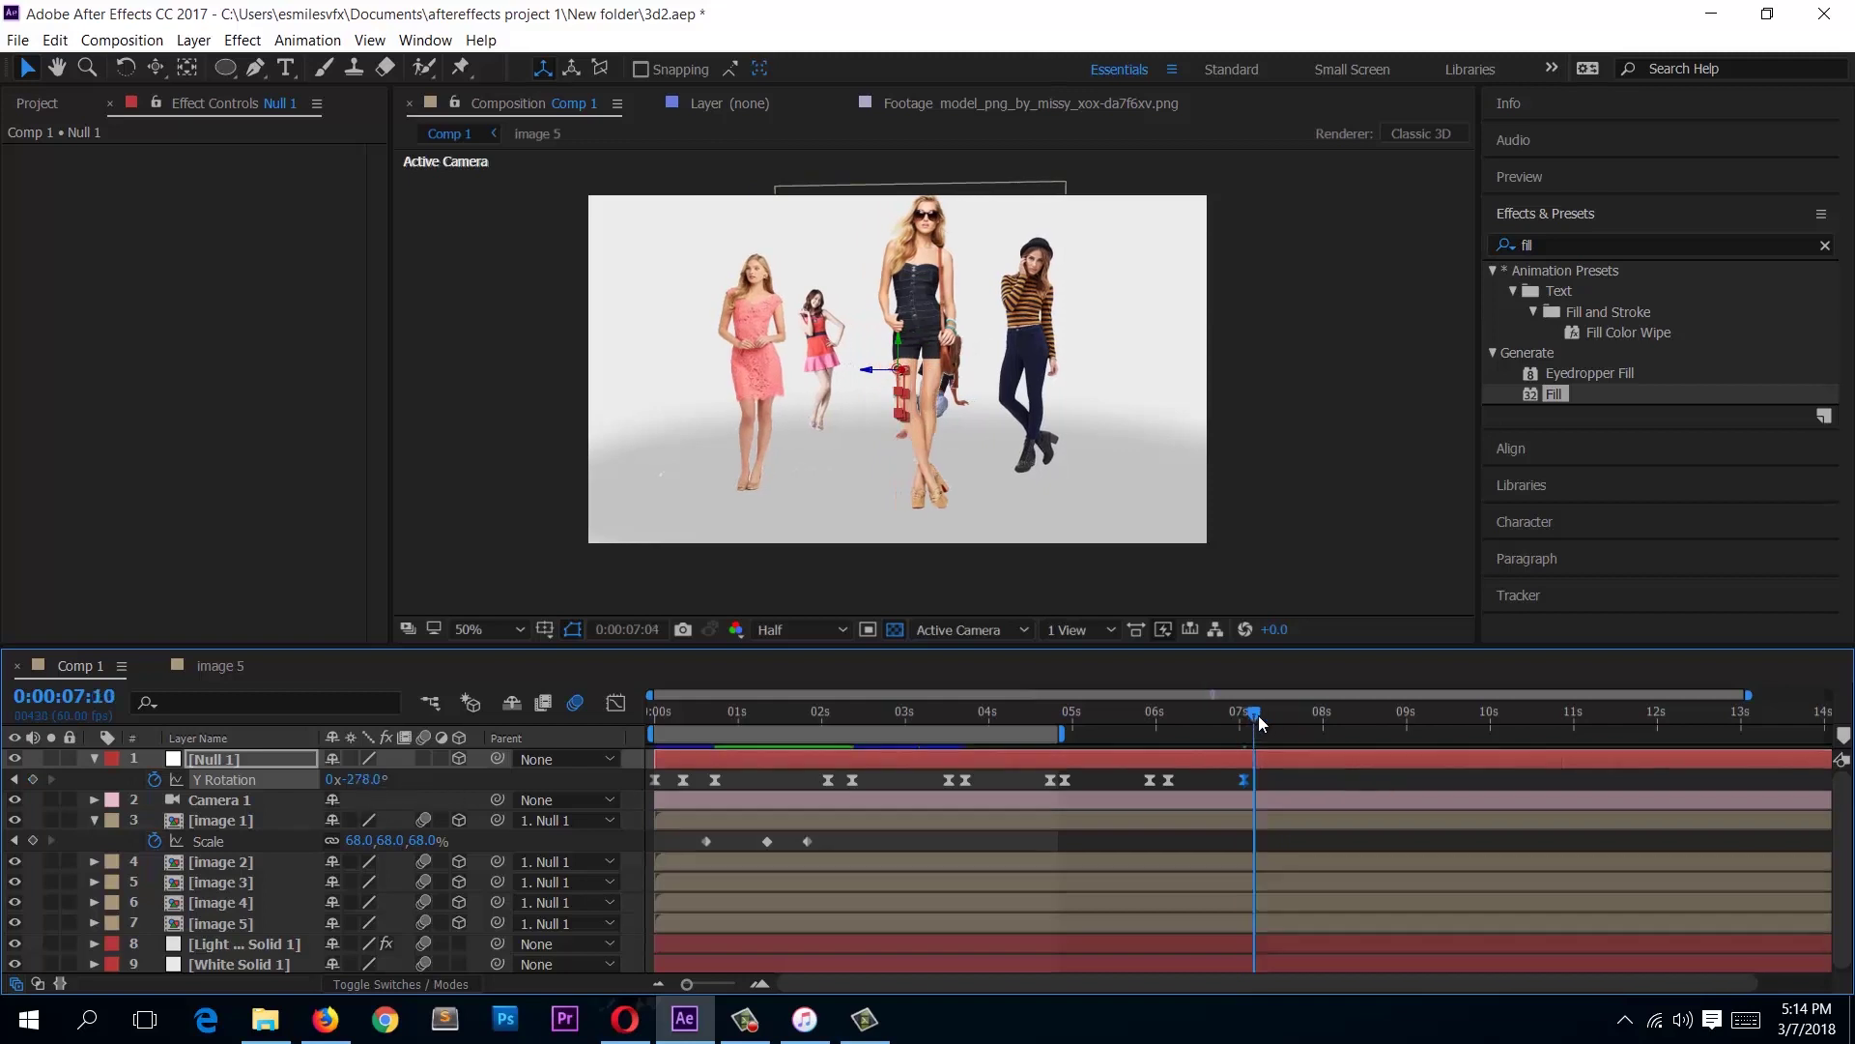
drag(375, 788, 48, 766)
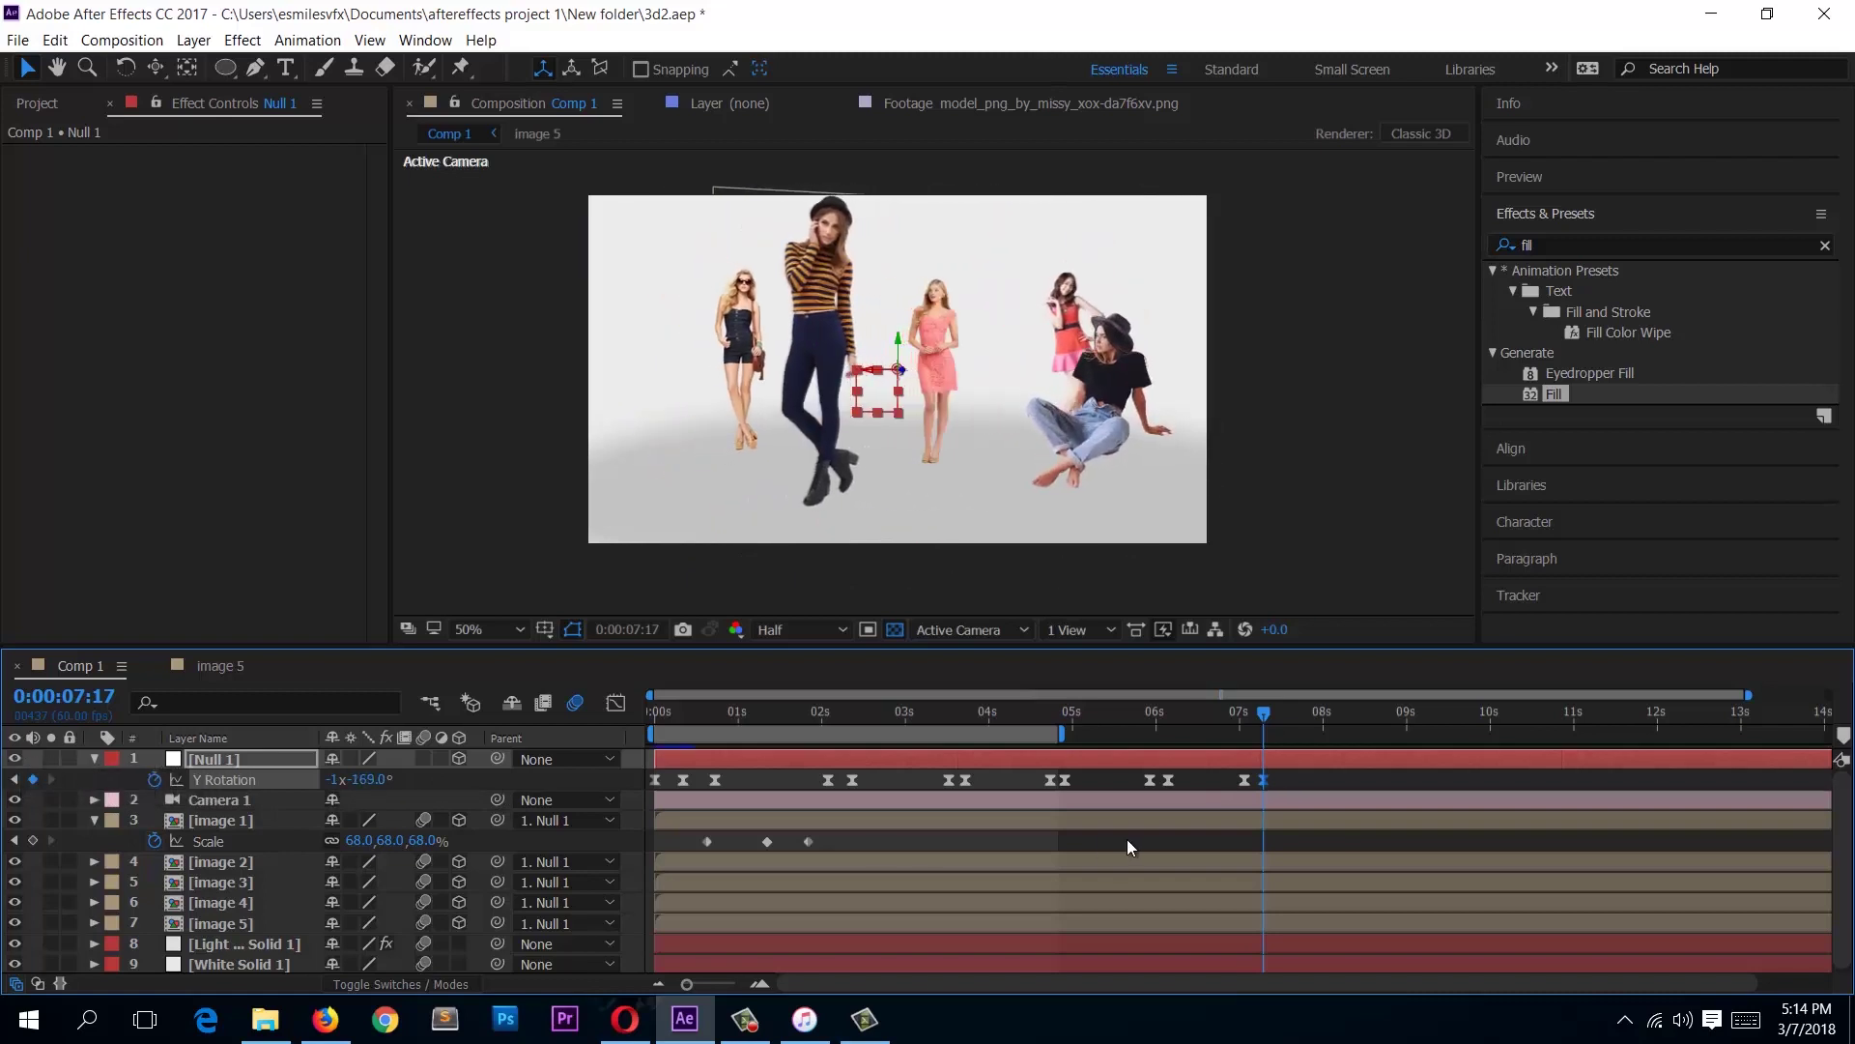
drag(1054, 743, 1296, 739)
key(space)
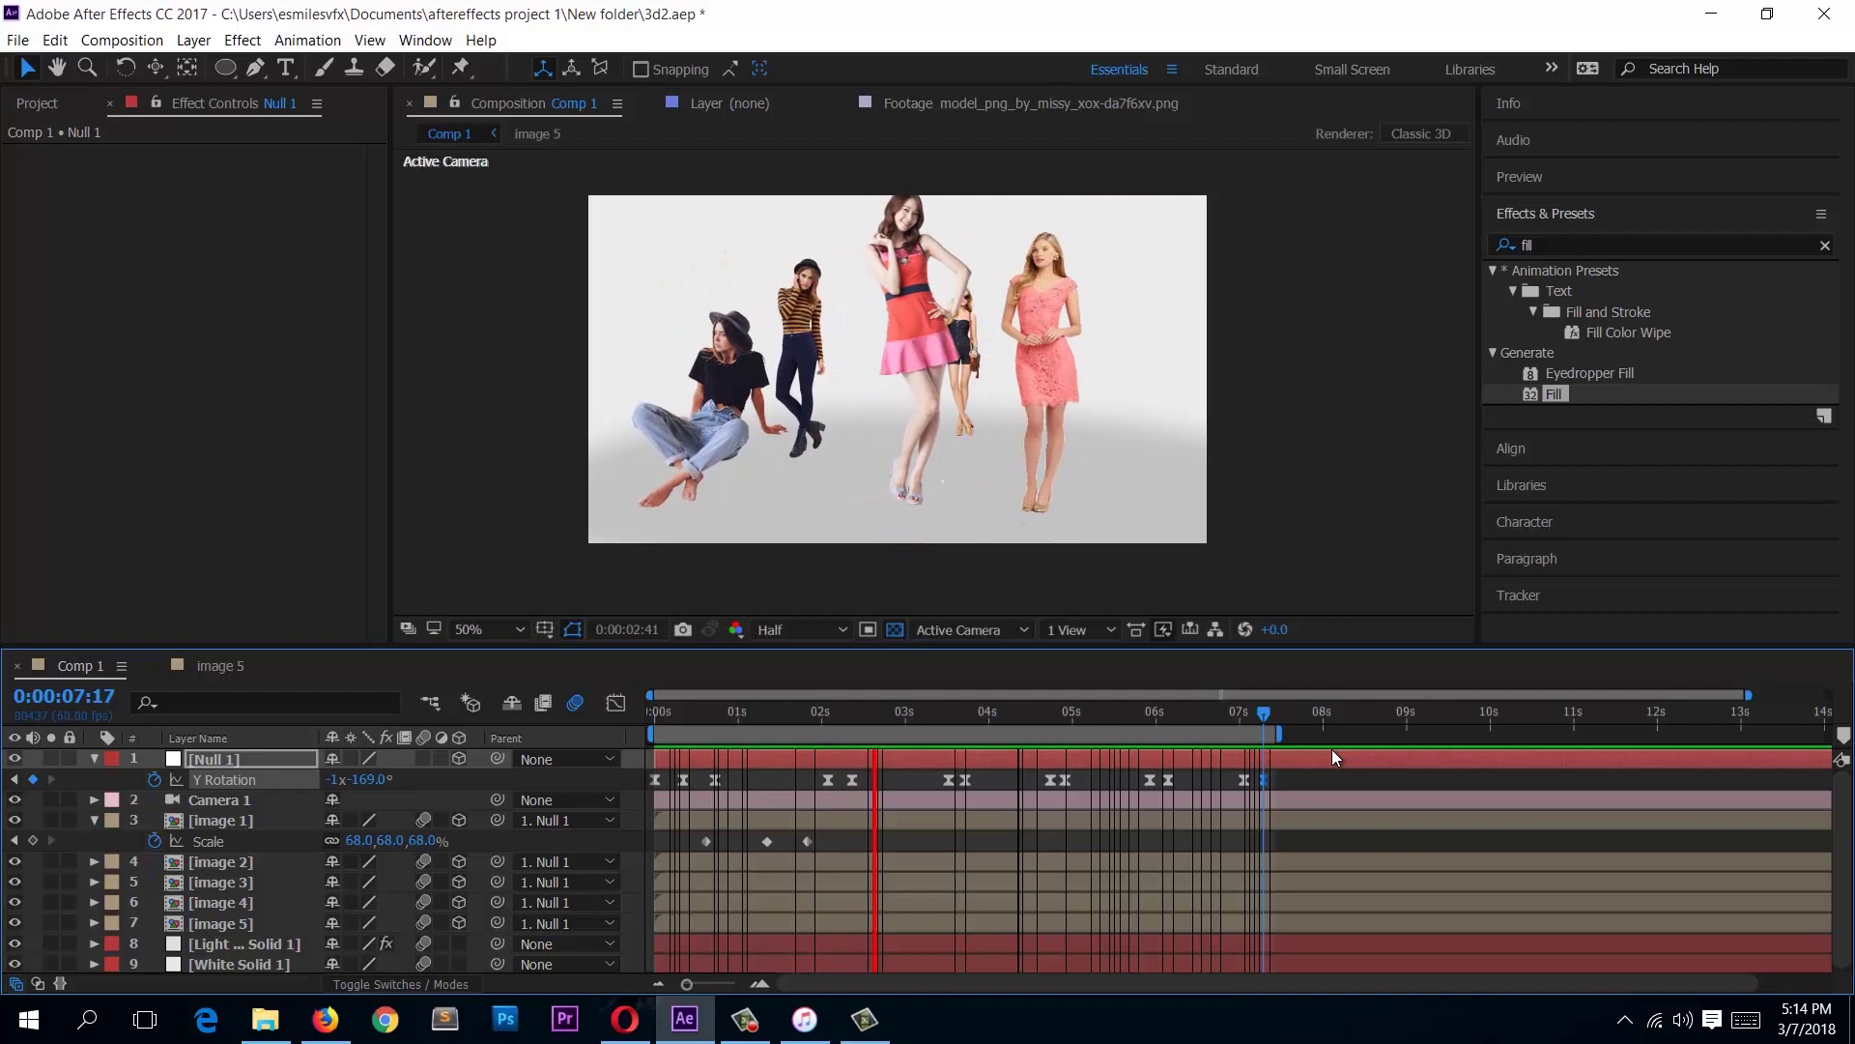
Step: Stop the preview and replace image 1's animated Scale with a fixed 63.5%
click(763, 715)
click(155, 840)
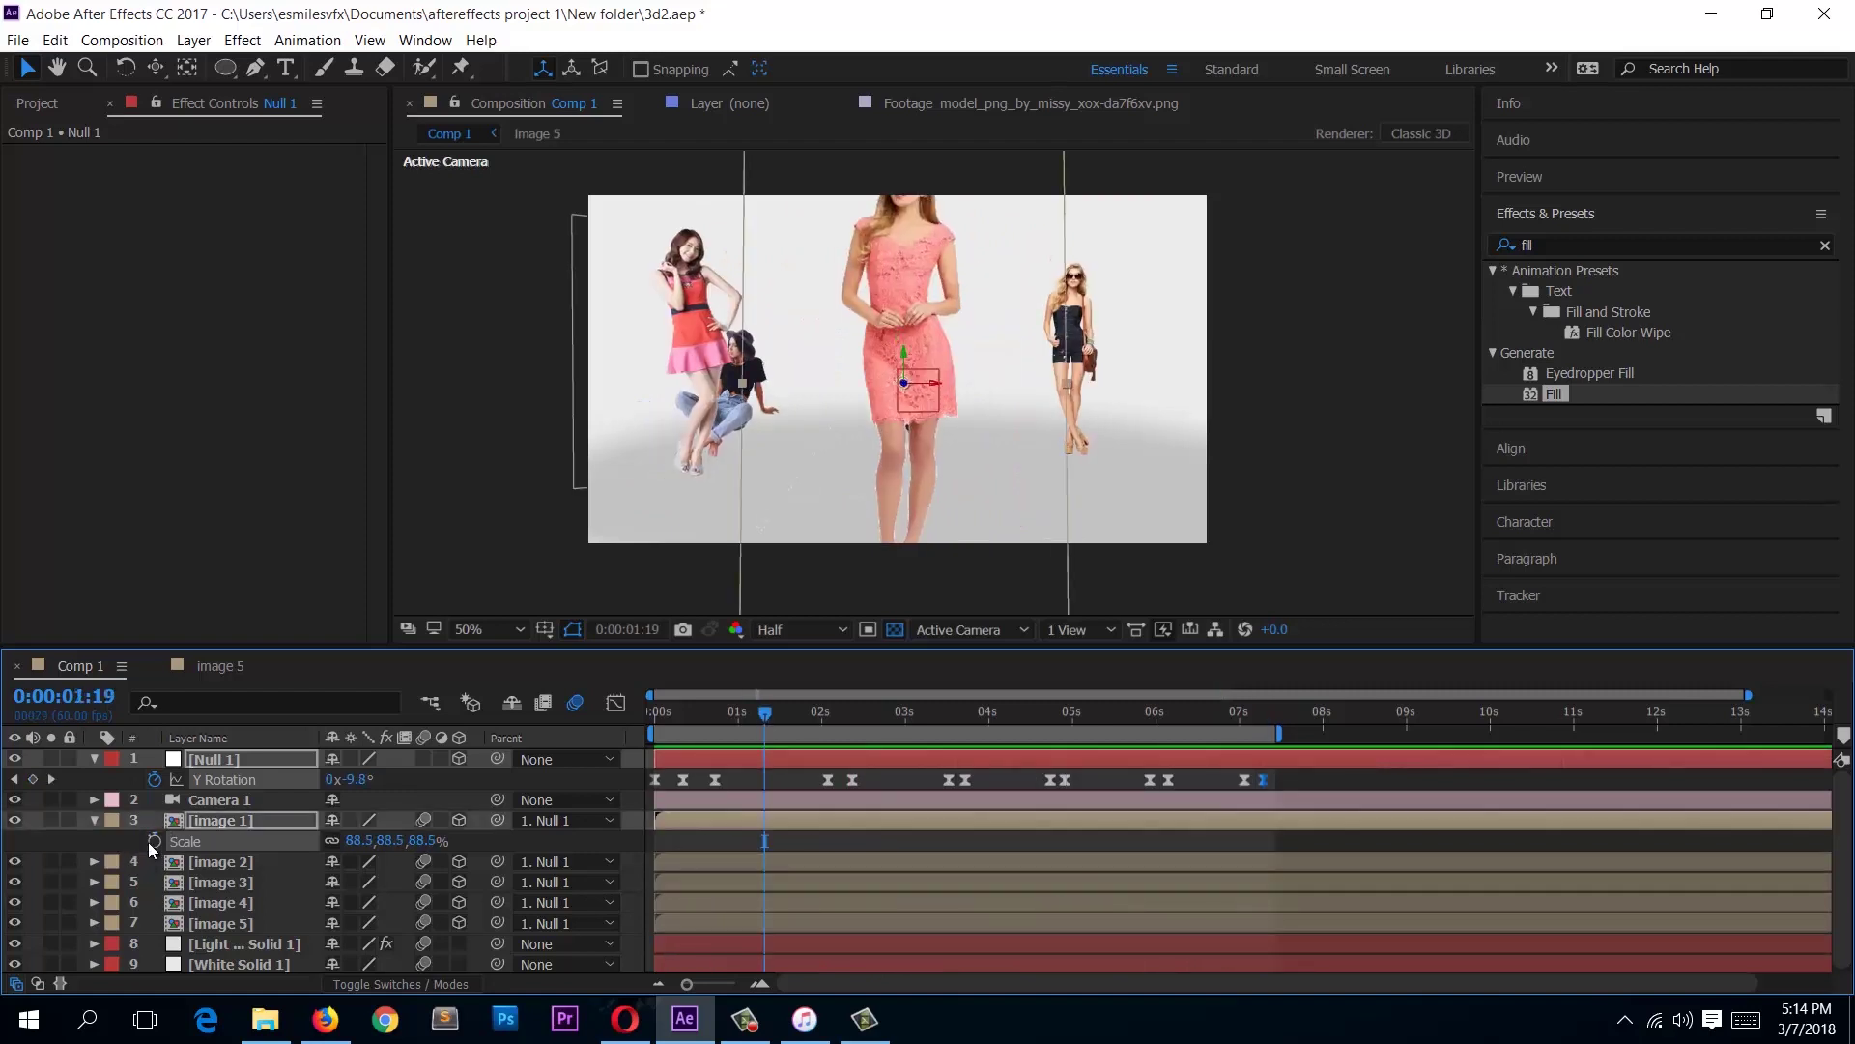
drag(357, 850, 699, 855)
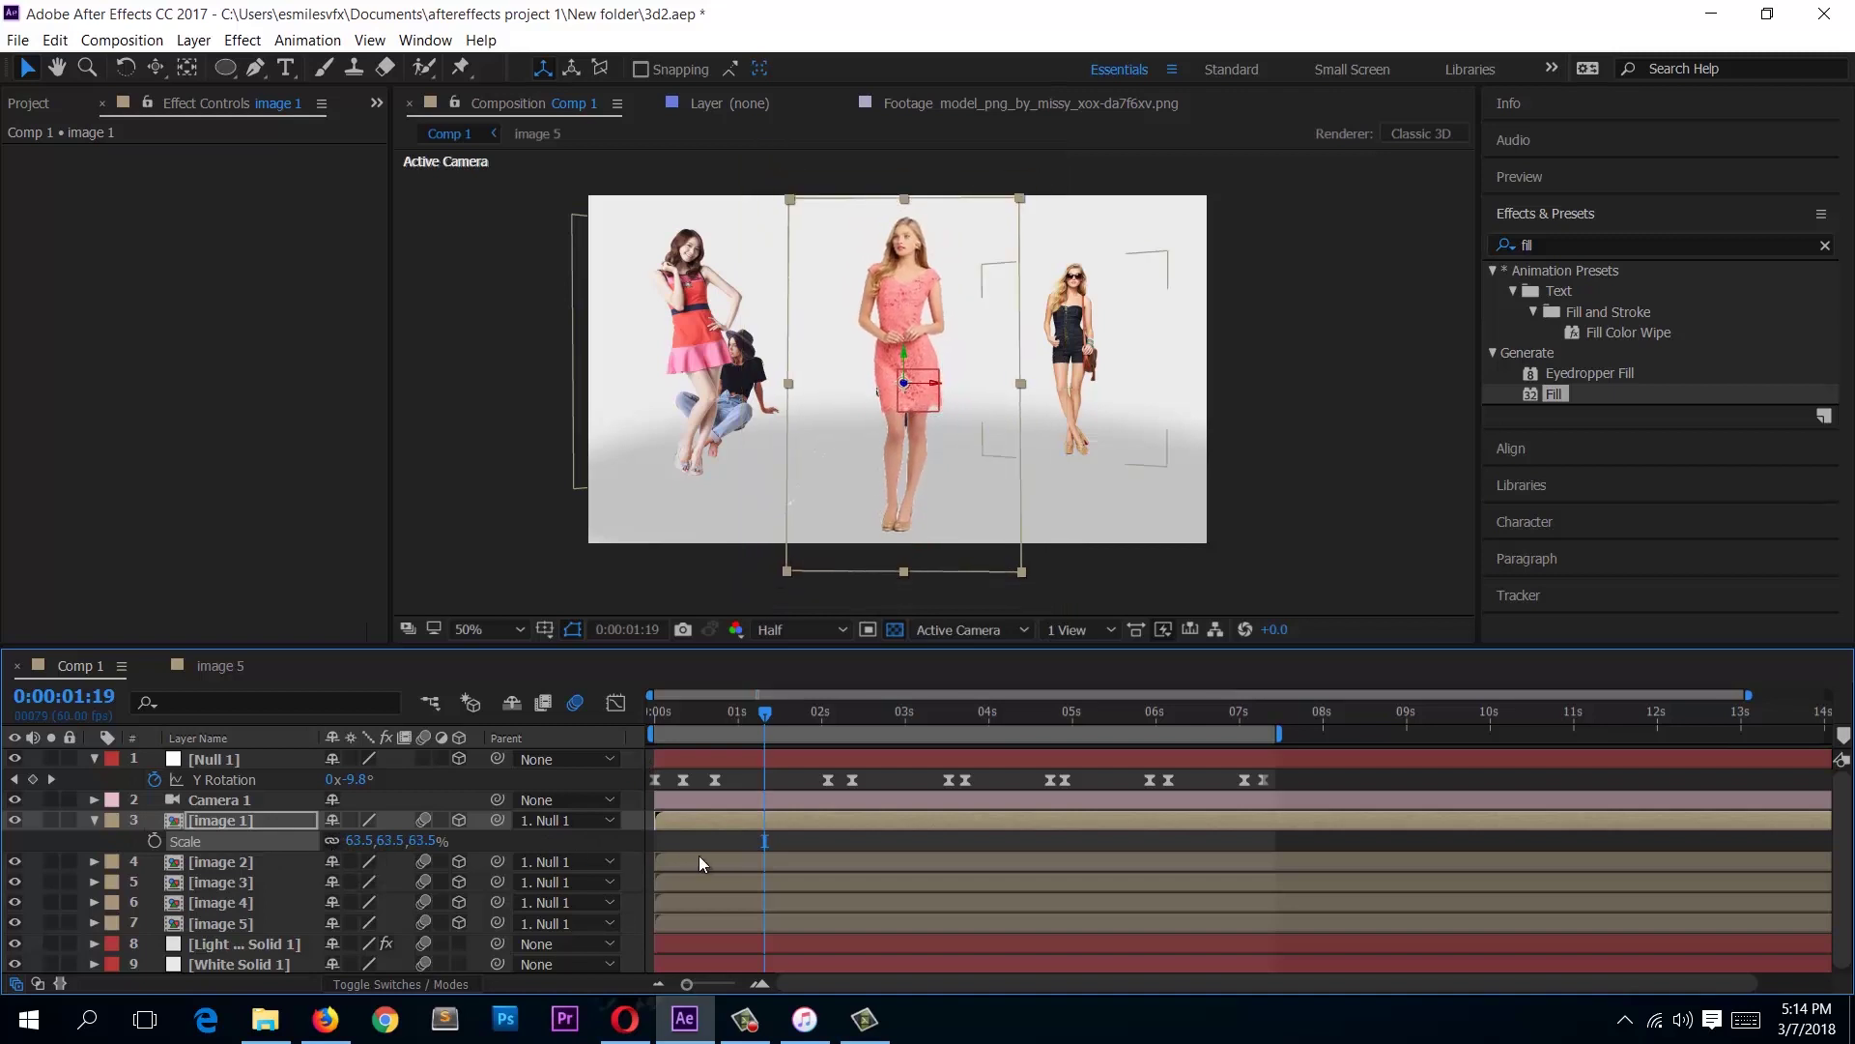
Step: Preview the carousel with motion blur from the first frame
drag(728, 712, 612, 721)
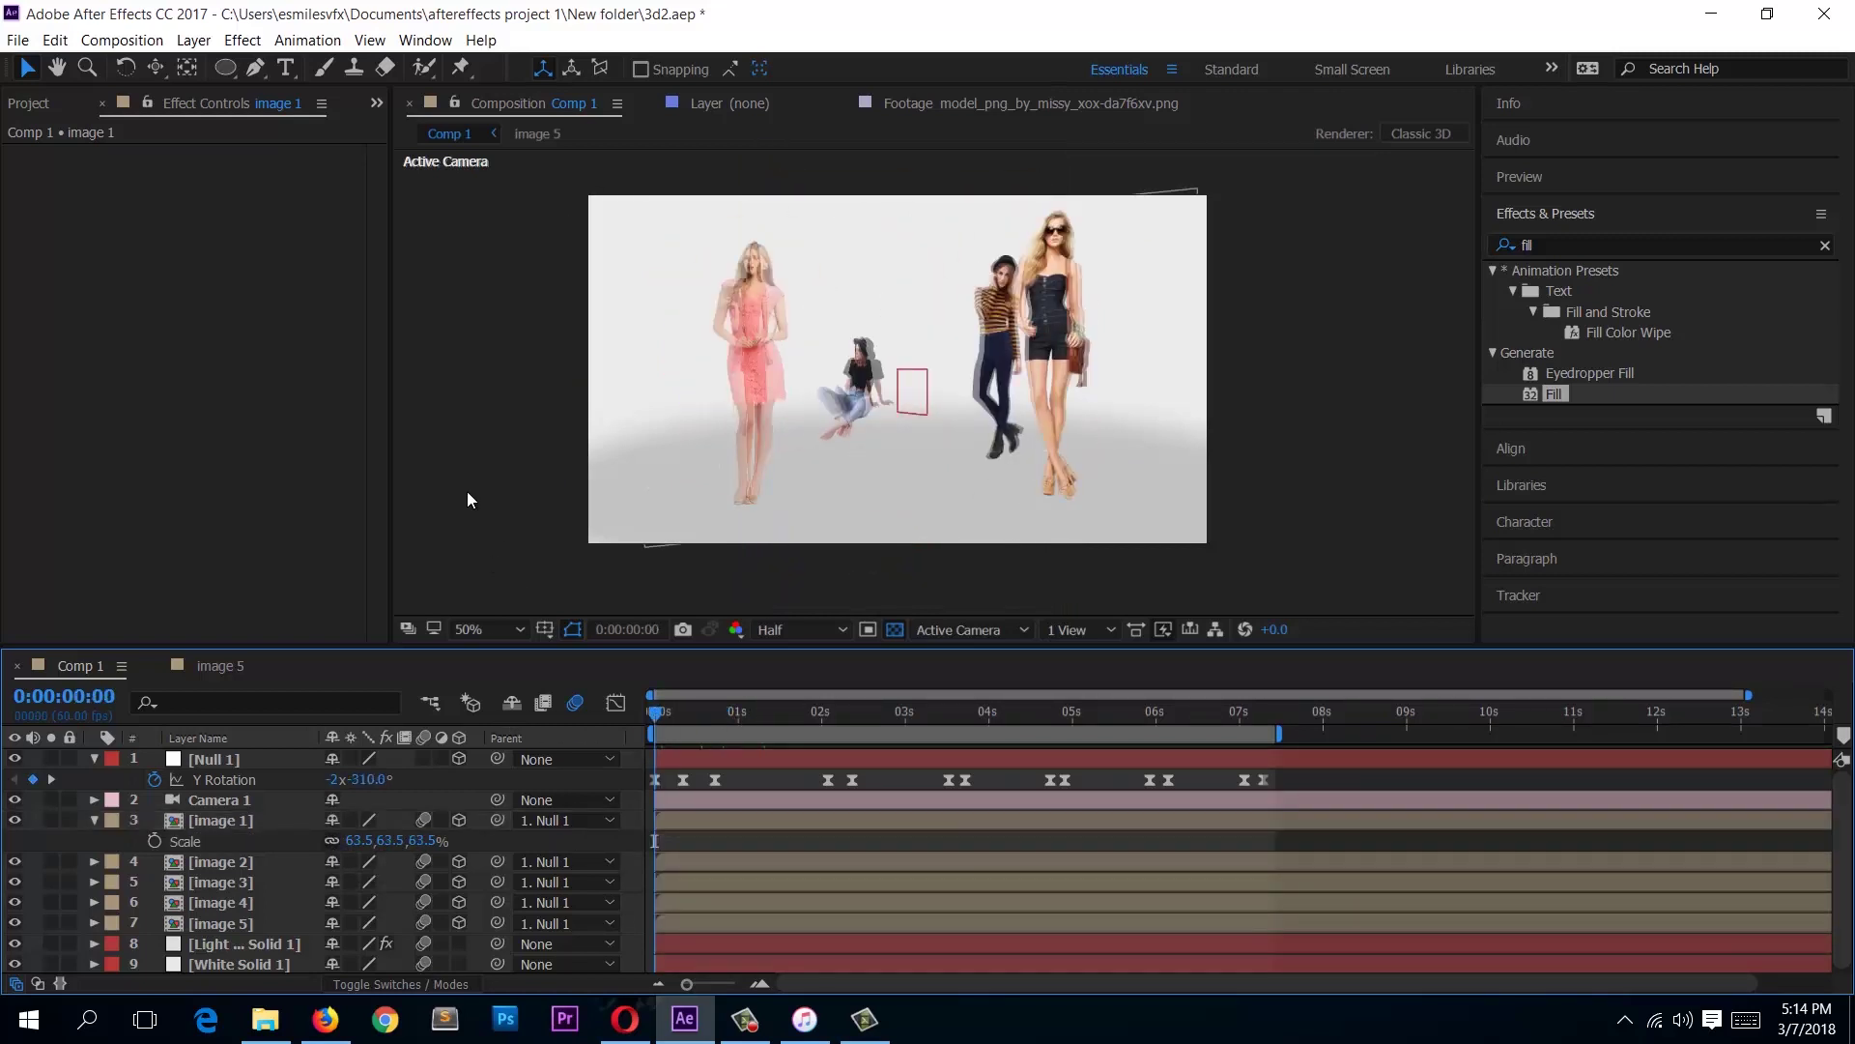
key(space)
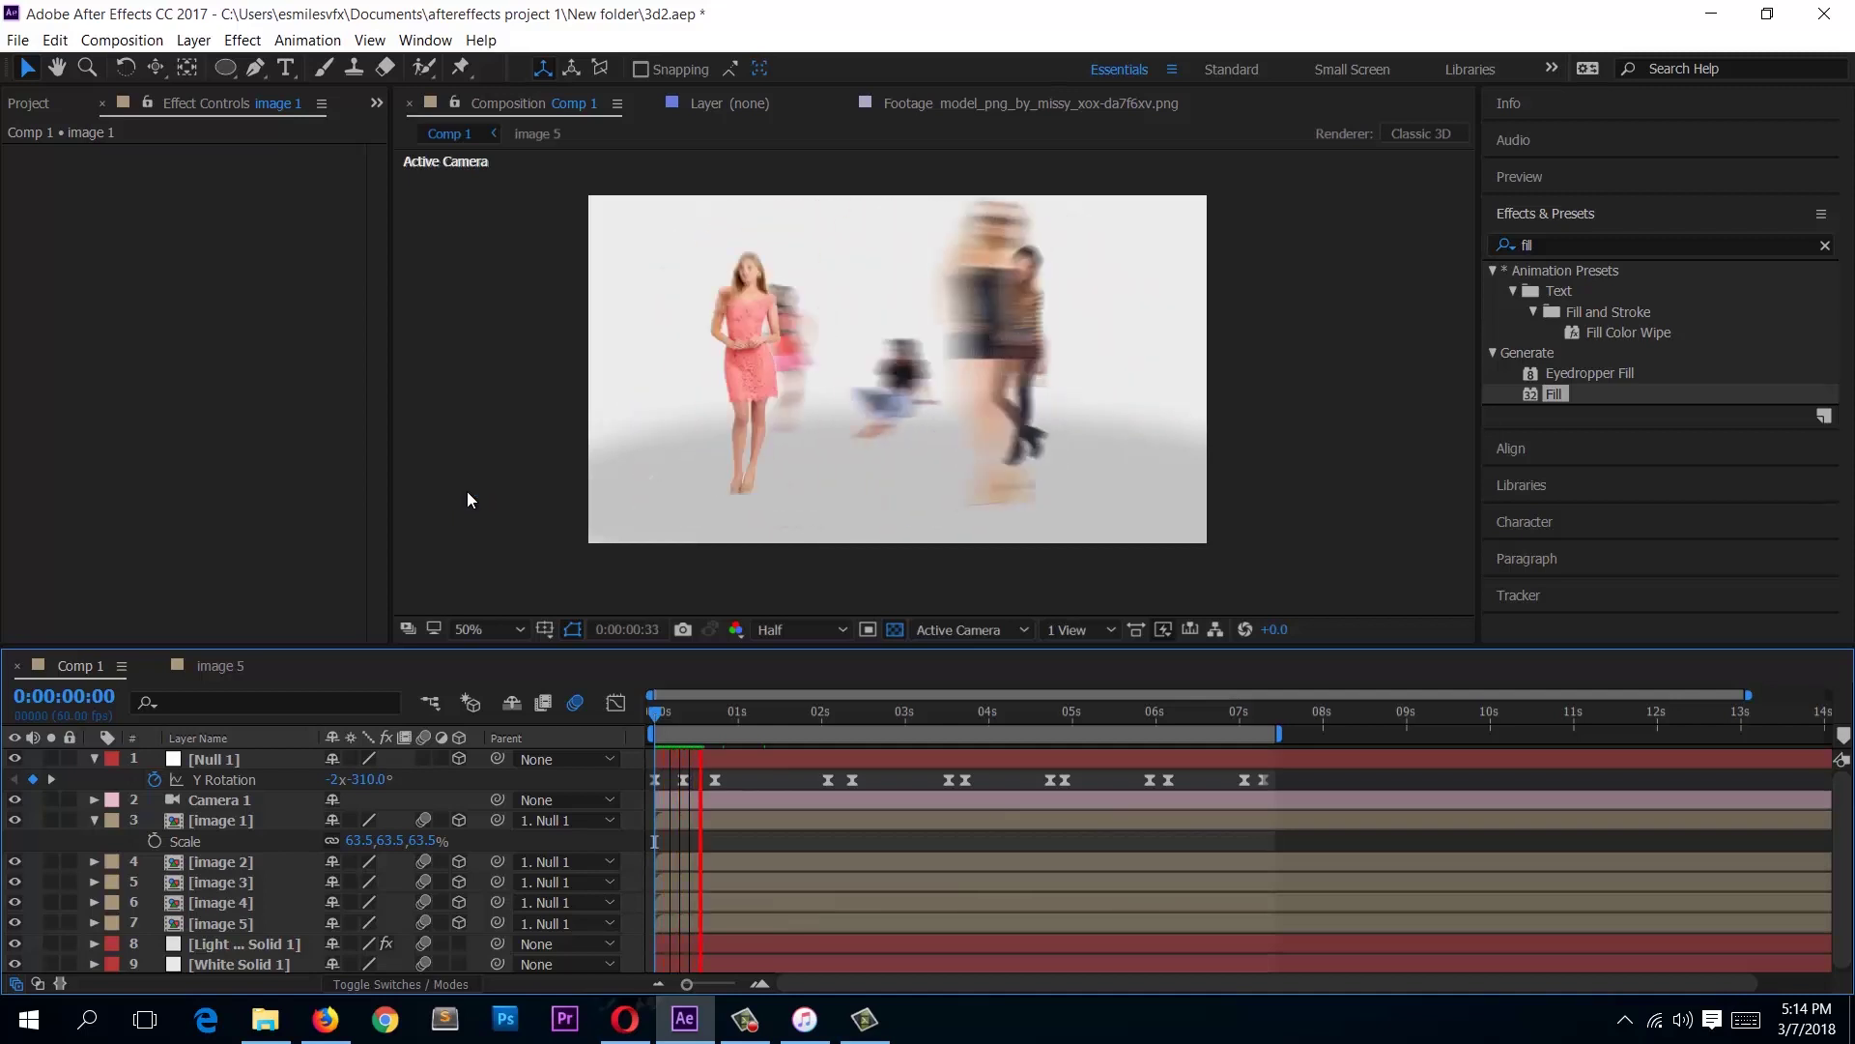
key(space)
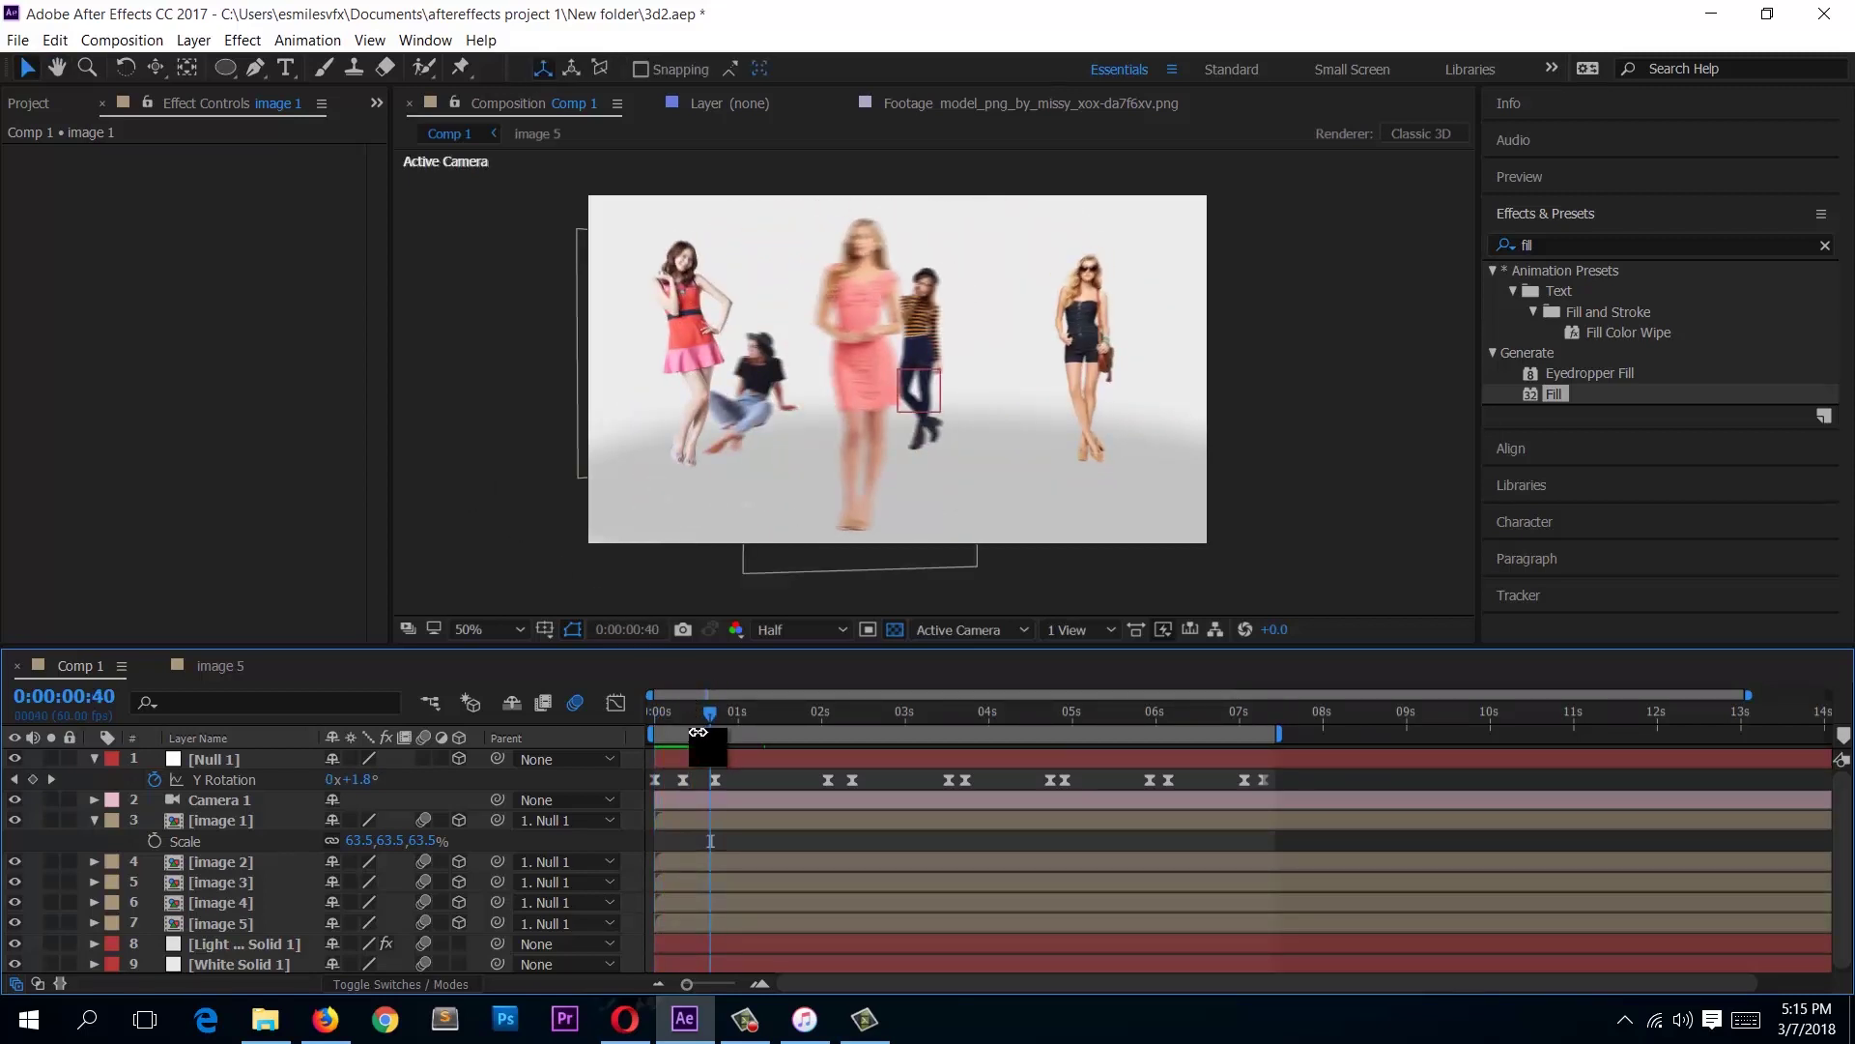
Step: Select the first Null 1 Y Rotation keyframe and nudge it slightly later
click(696, 715)
click(654, 780)
drag(653, 791, 662, 795)
drag(806, 757, 709, 786)
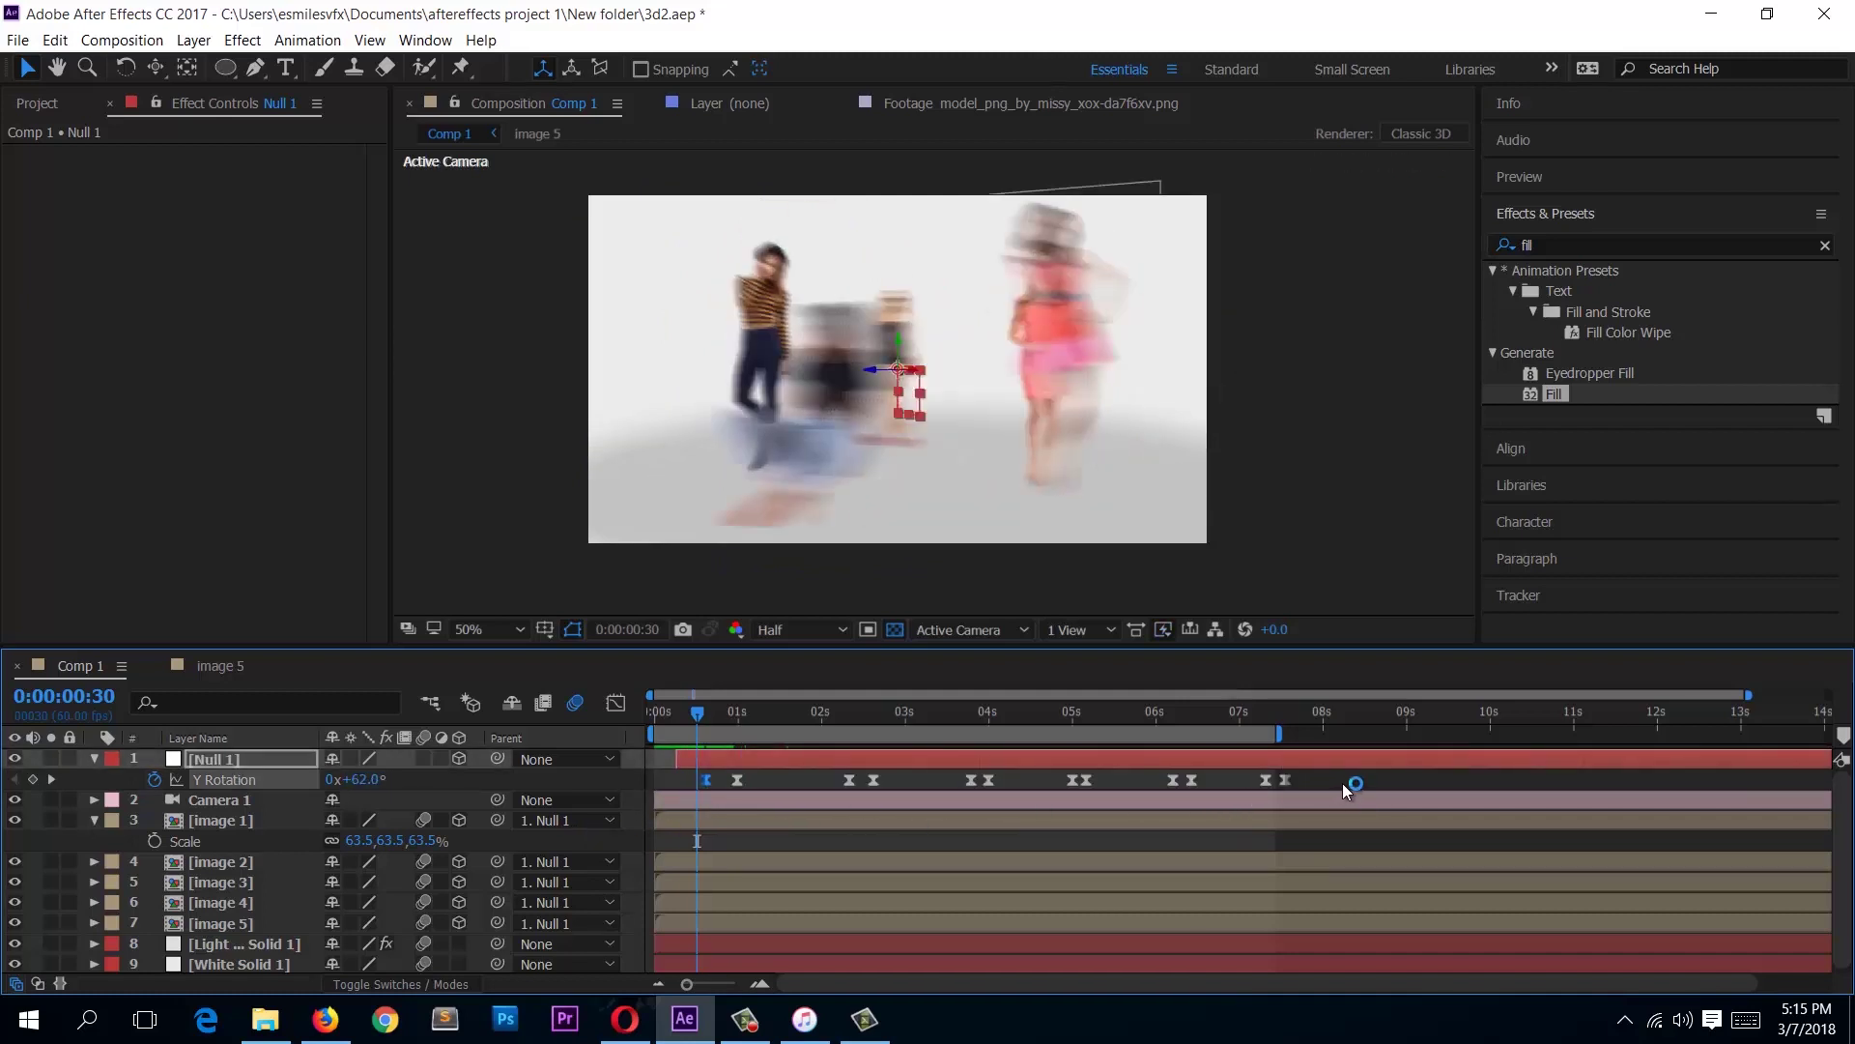
Step: Move all Y Rotation keyframes about 0.6 s earlier so they start at 0:00
drag(1342, 783, 1055, 801)
drag(918, 819, 624, 814)
drag(729, 781, 618, 723)
click(719, 760)
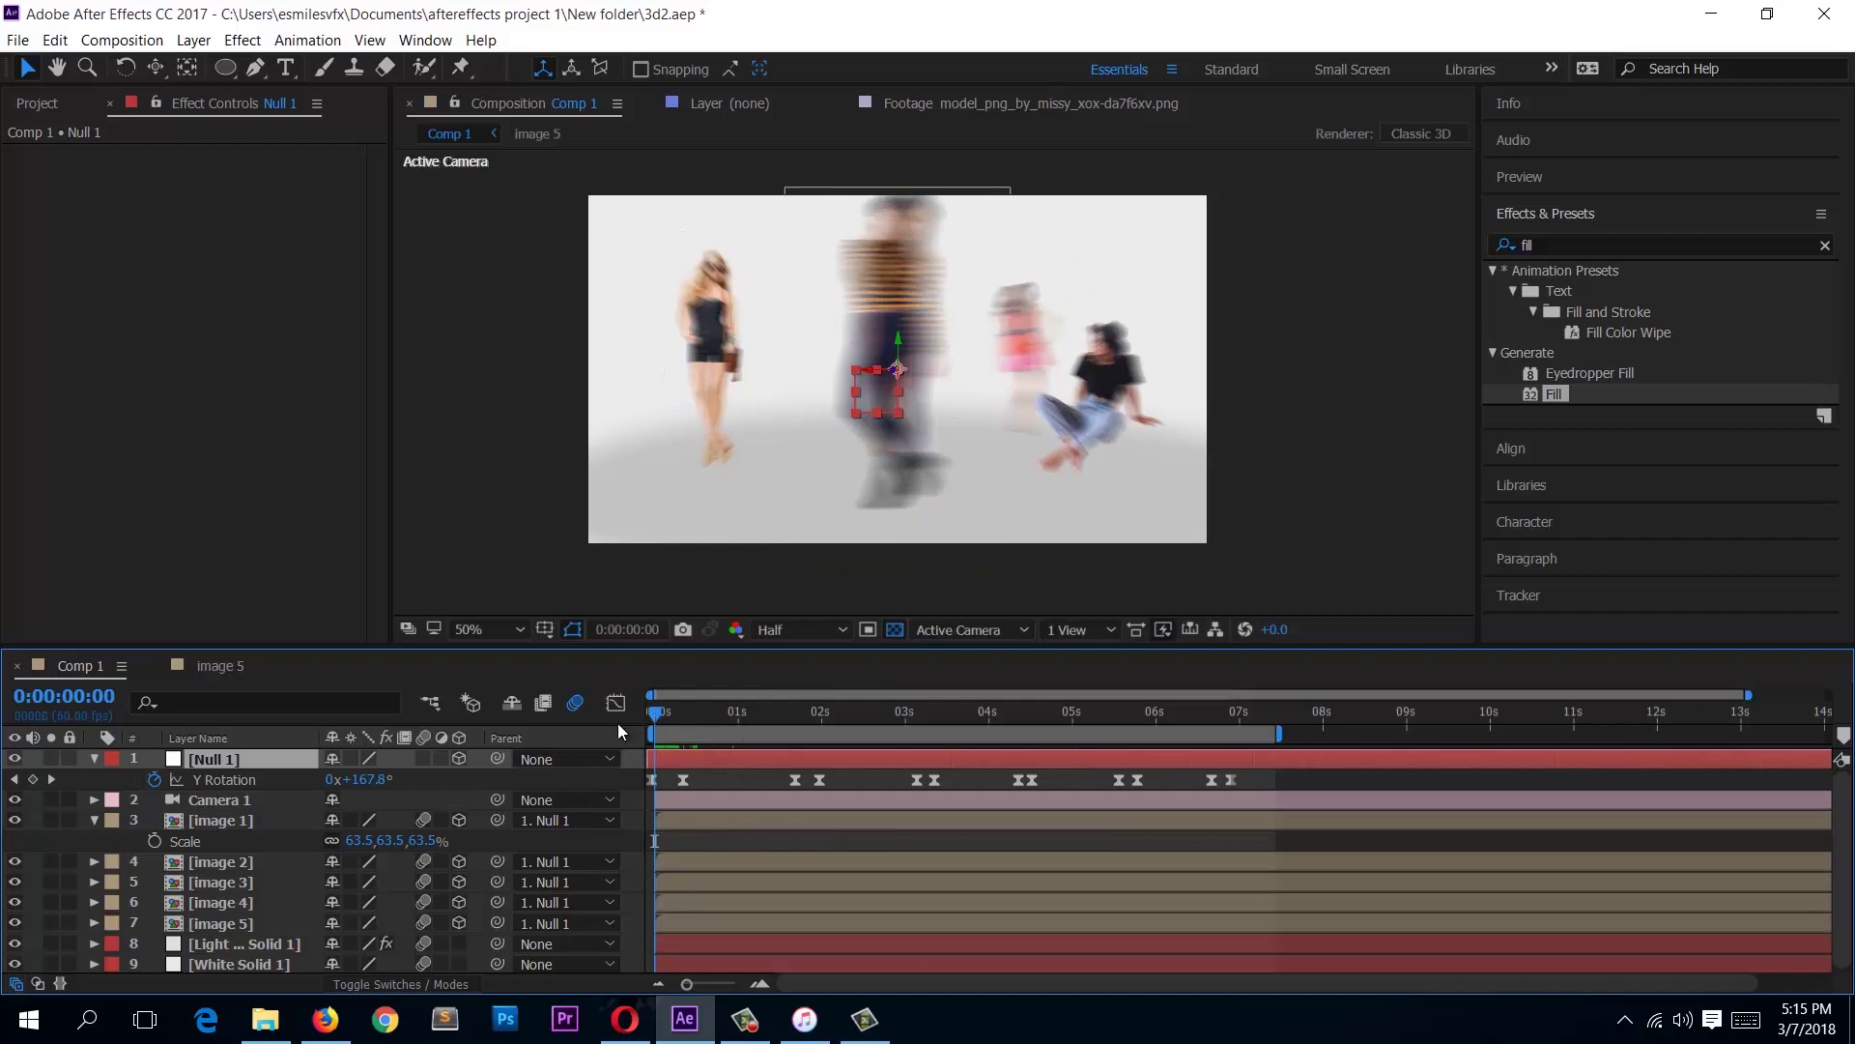
Step: Play the stepped carousel with motion blur, stopping at 0:00:00:45 with Y Rotation at 0x-9.0°
key(space)
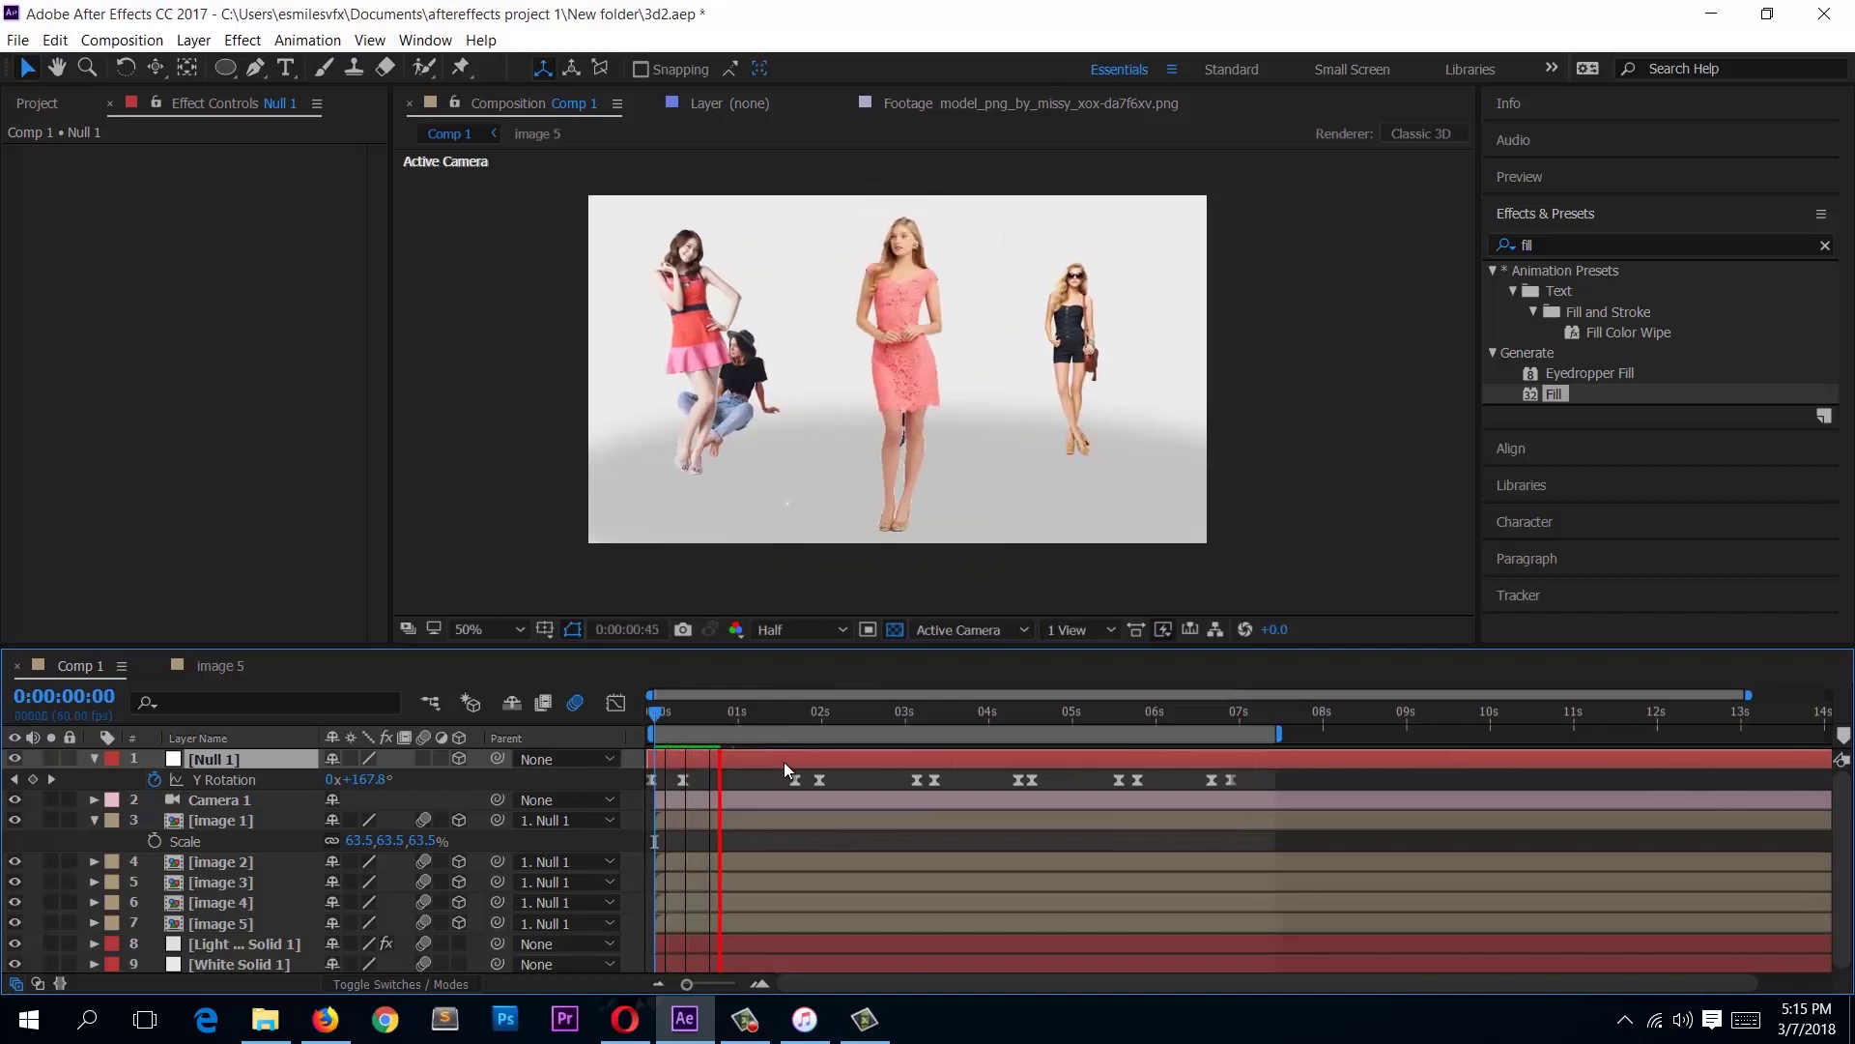
mouse_move(815, 785)
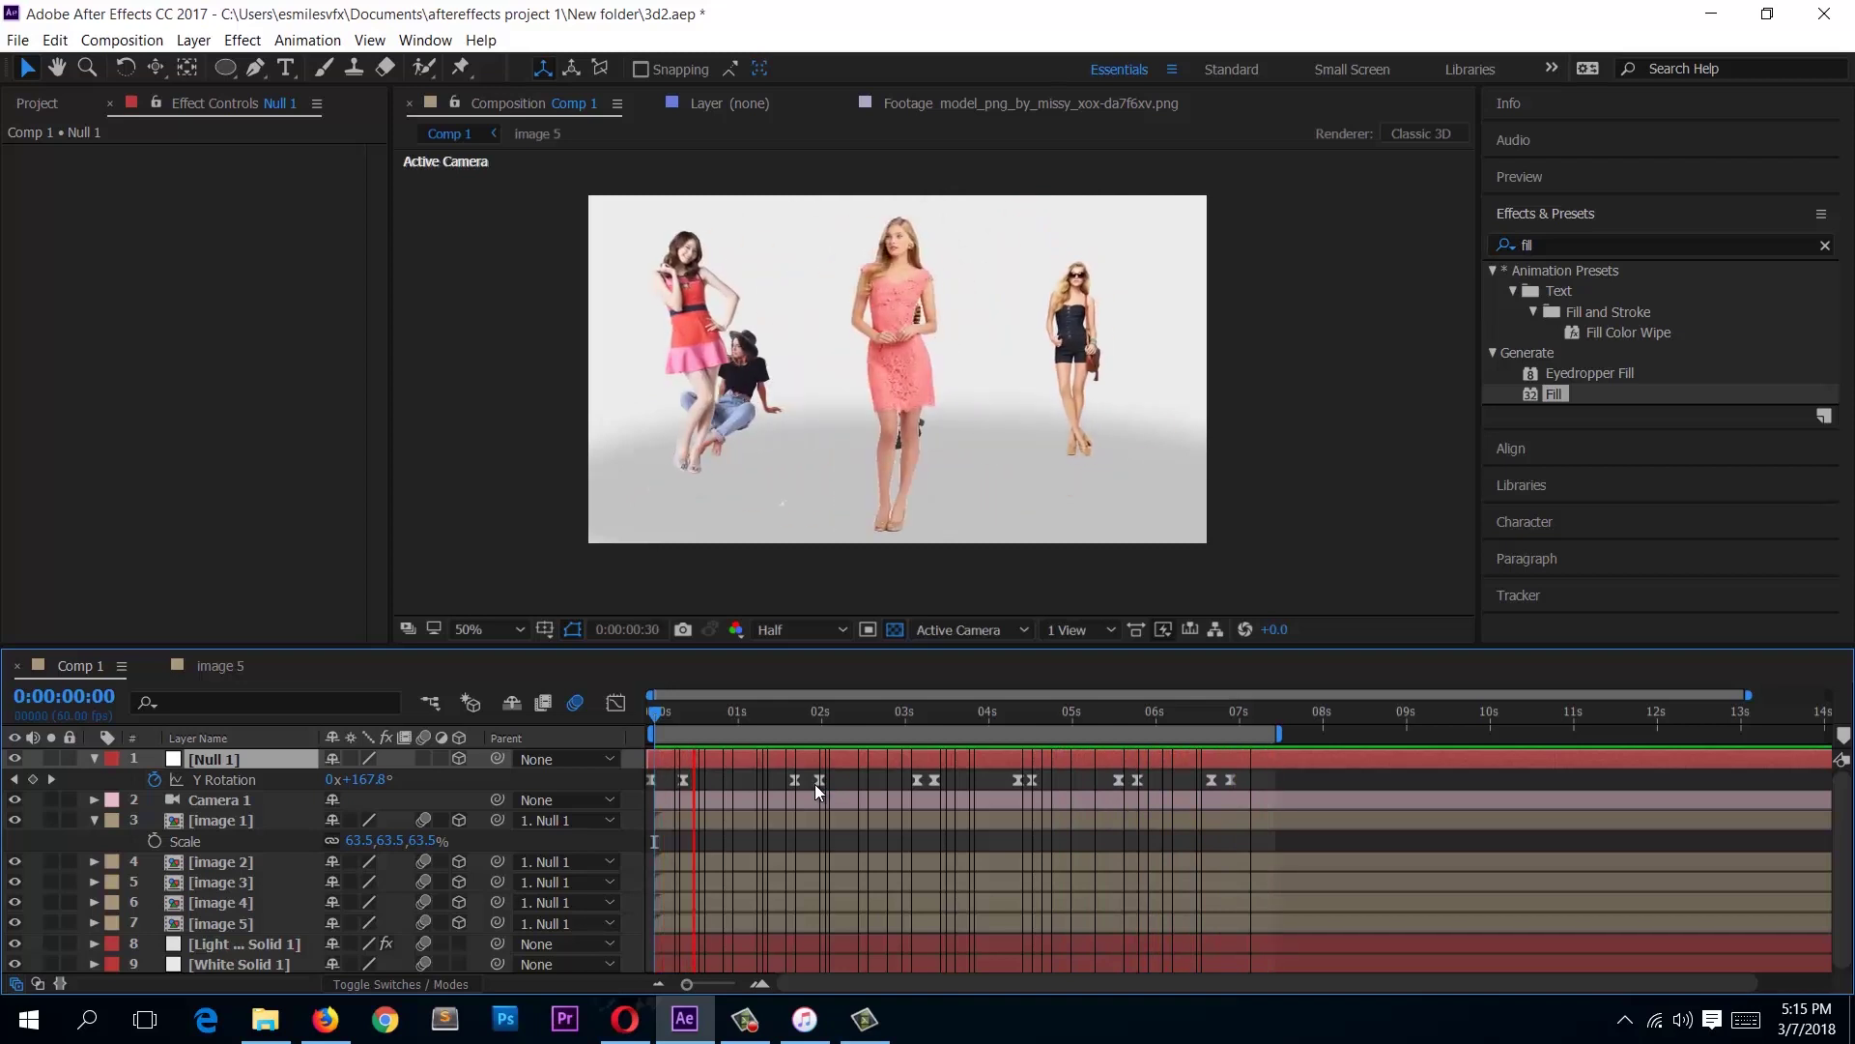
key(space)
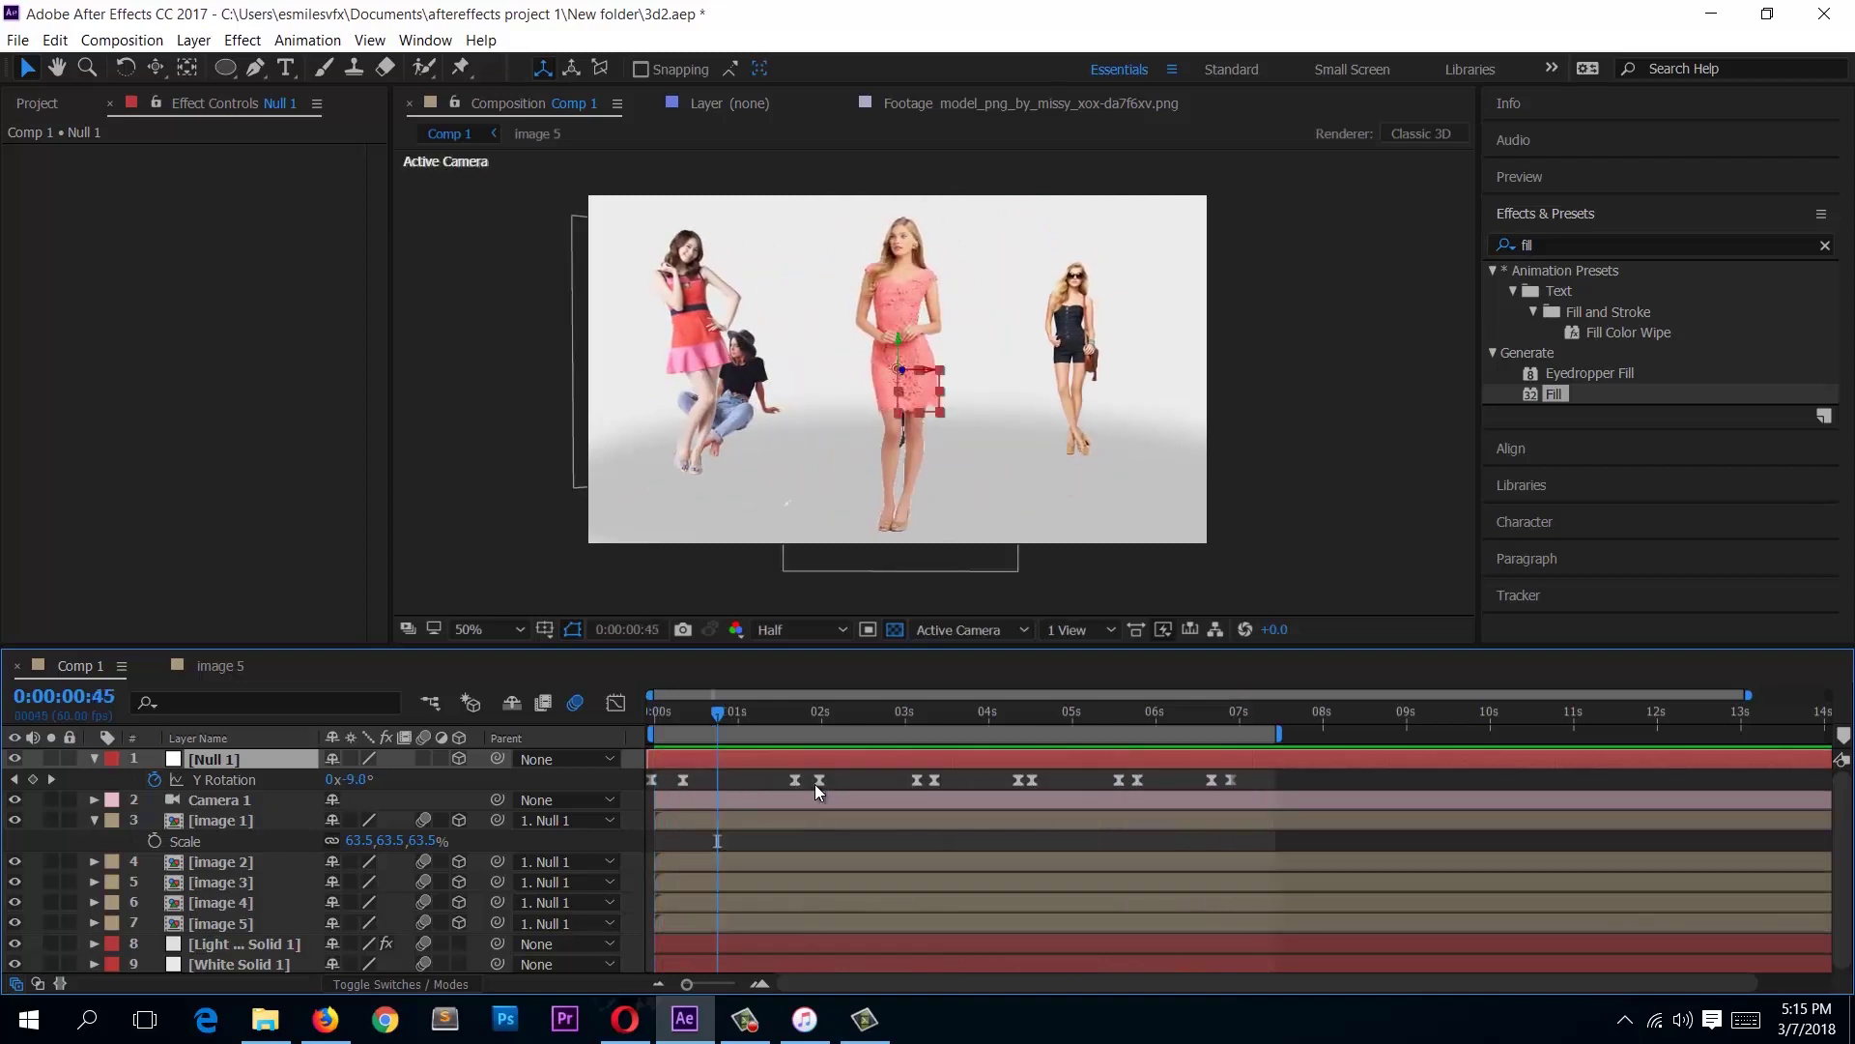